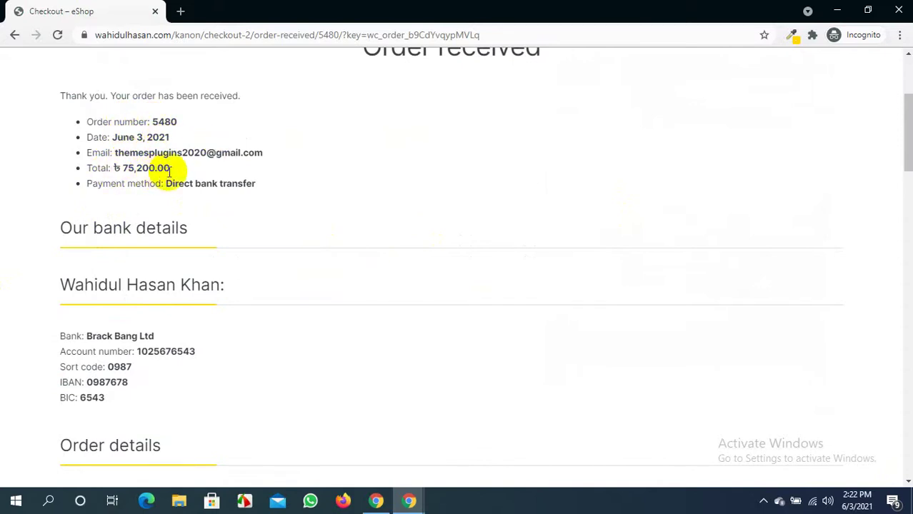
# Go back to the eShop home page via the logo and minimize the incognito window.
pyautogui.scroll(-1, 178, 201)
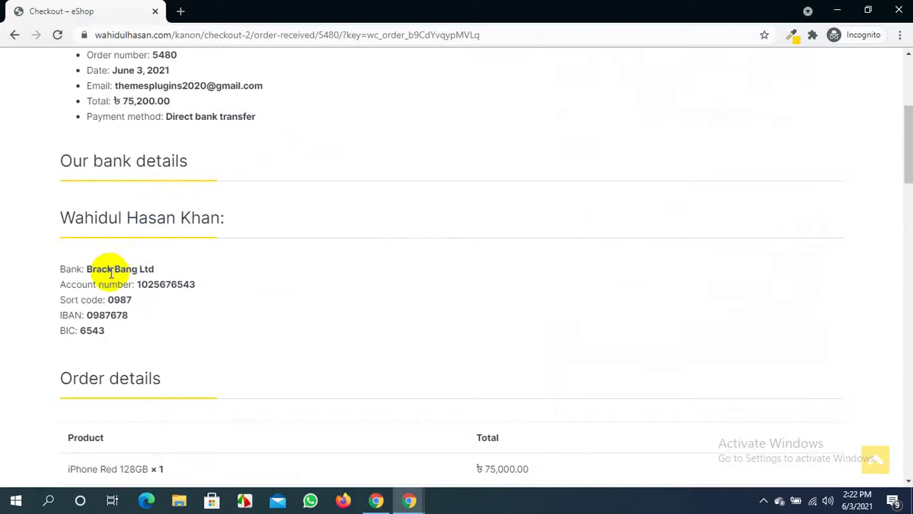
pyautogui.scroll(-1, 118, 279)
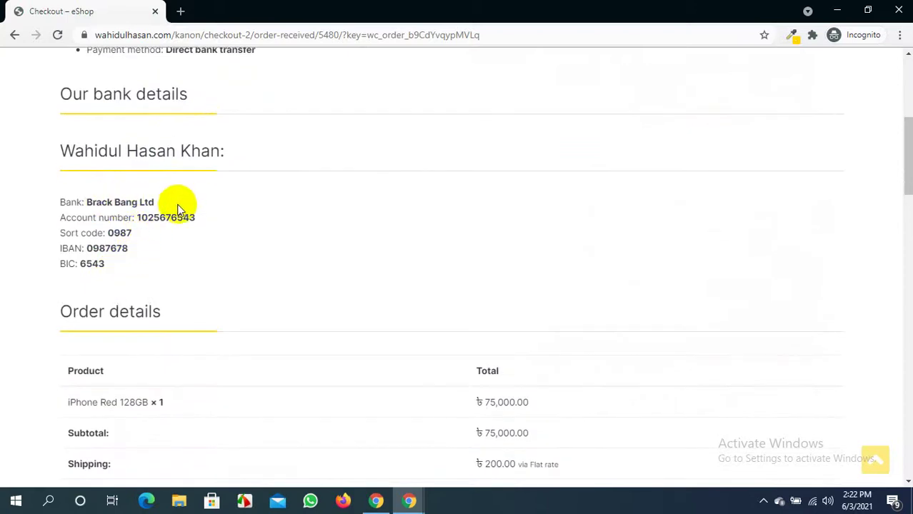
pyautogui.scroll(-1, 111, 241)
pyautogui.scroll(-1, 86, 190)
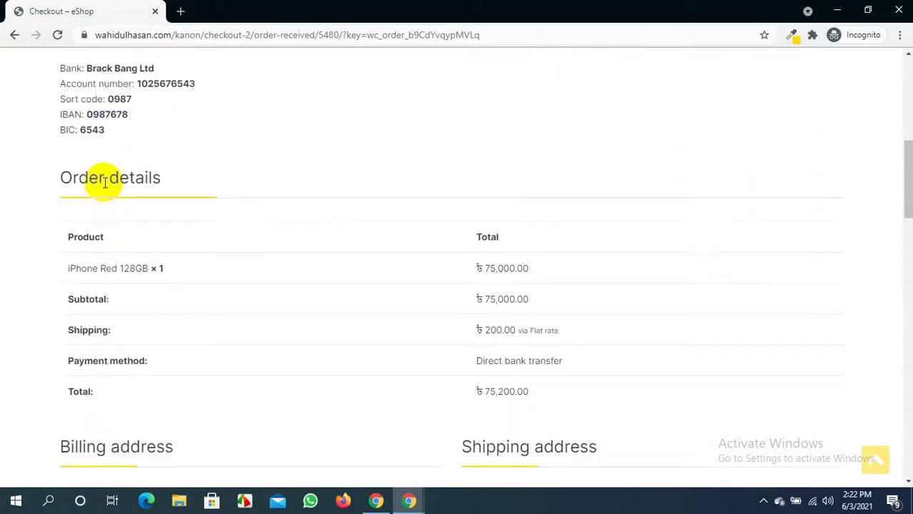
pyautogui.scroll(-1, 108, 211)
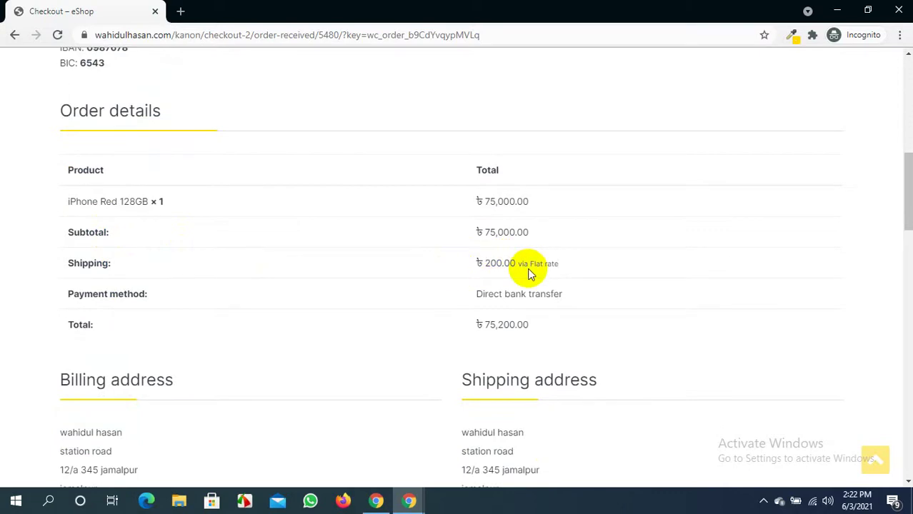
pyautogui.scroll(-5, 385, 203)
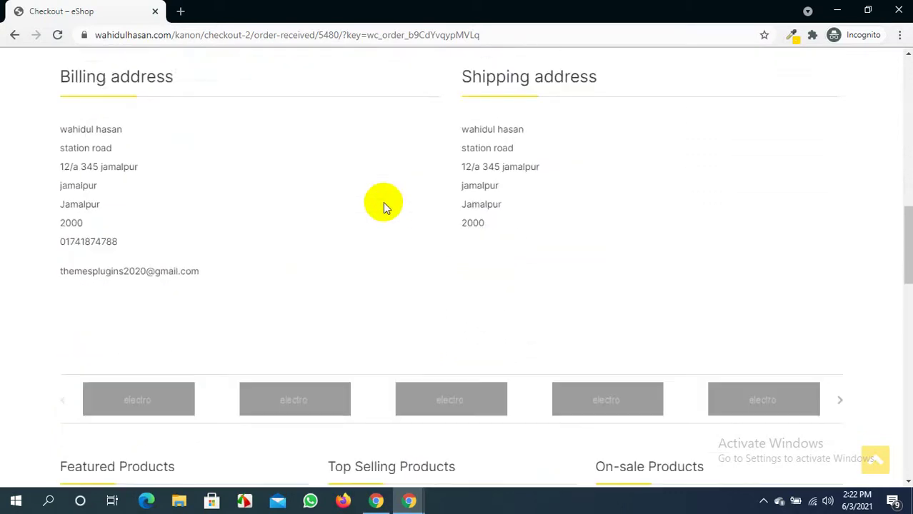
pyautogui.scroll(-3, 383, 202)
pyautogui.scroll(12, 382, 205)
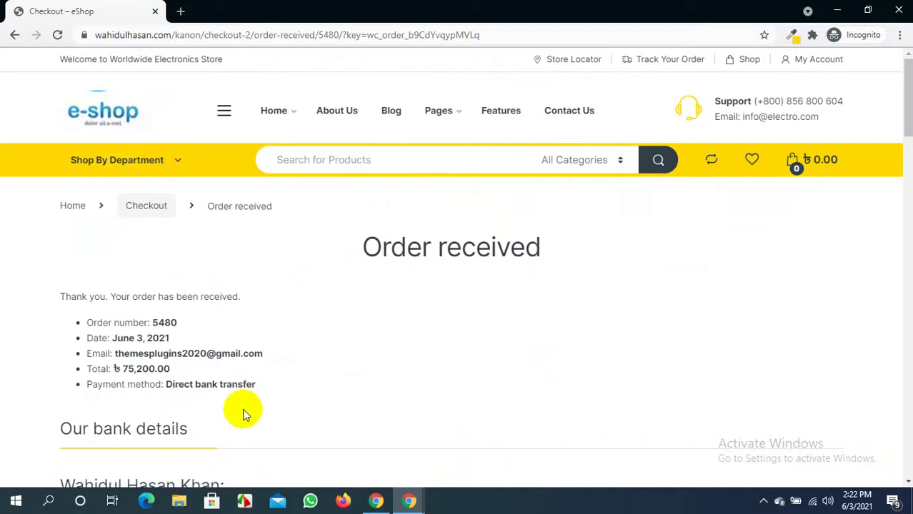
pyautogui.click(88, 116)
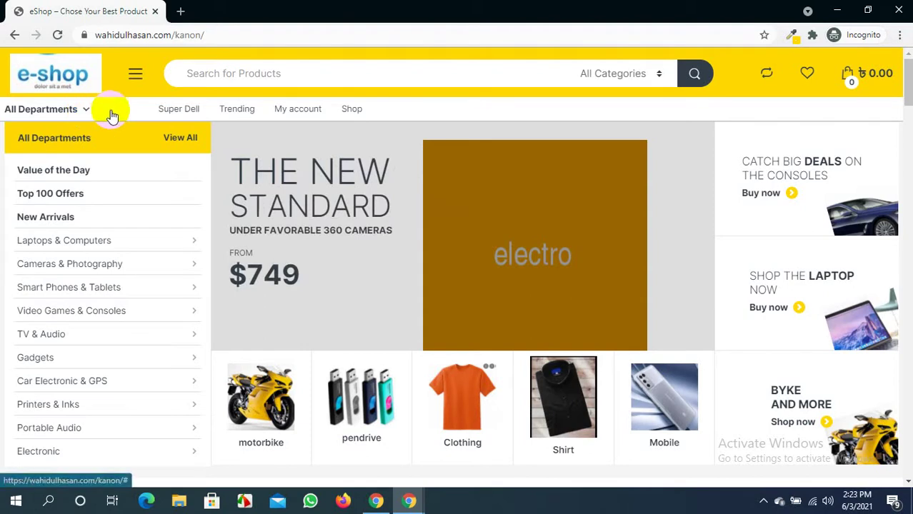
pyautogui.click(836, 9)
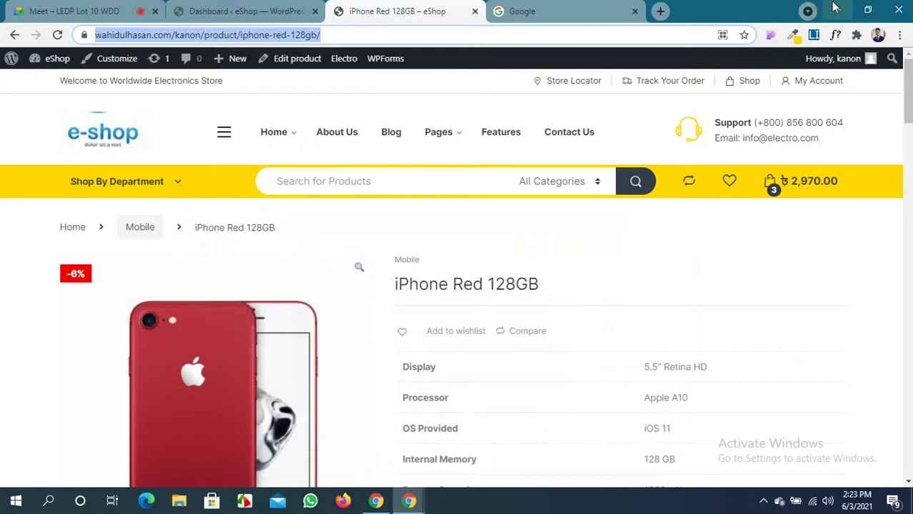
# Load the store home page in the iPhone Red 128GB tab, then return to the Dashboard.
pyautogui.click(285, 12)
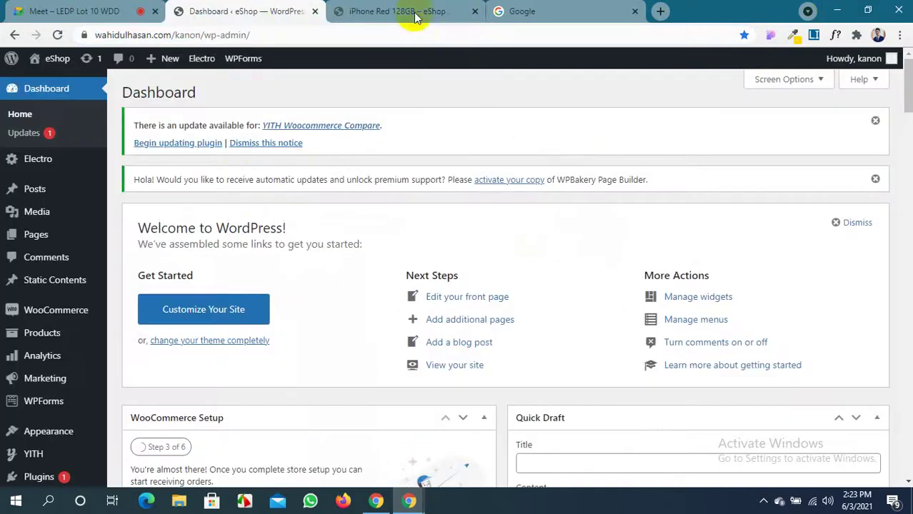
pyautogui.click(418, 12)
pyautogui.click(111, 141)
pyautogui.click(272, 10)
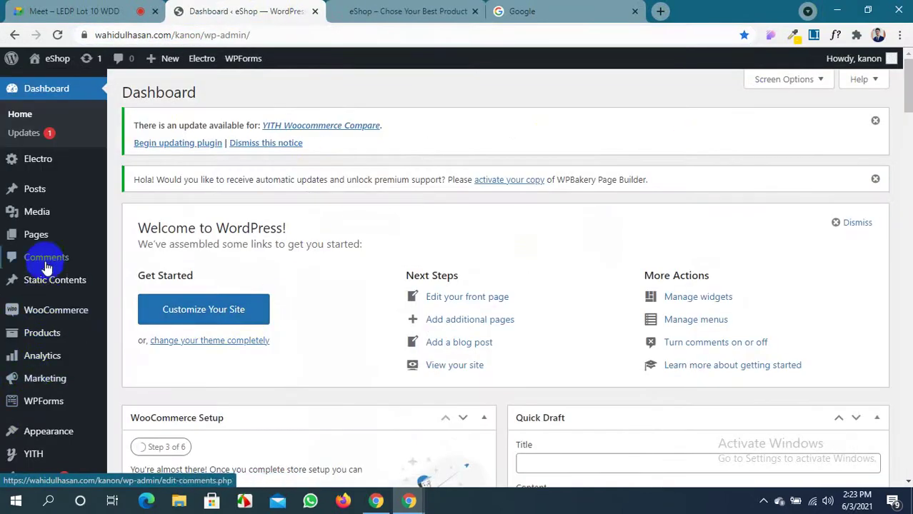
# Show WooCommerce Settings on the Payments tab, scrolled to the payment methods list.
pyautogui.moveTo(45, 312)
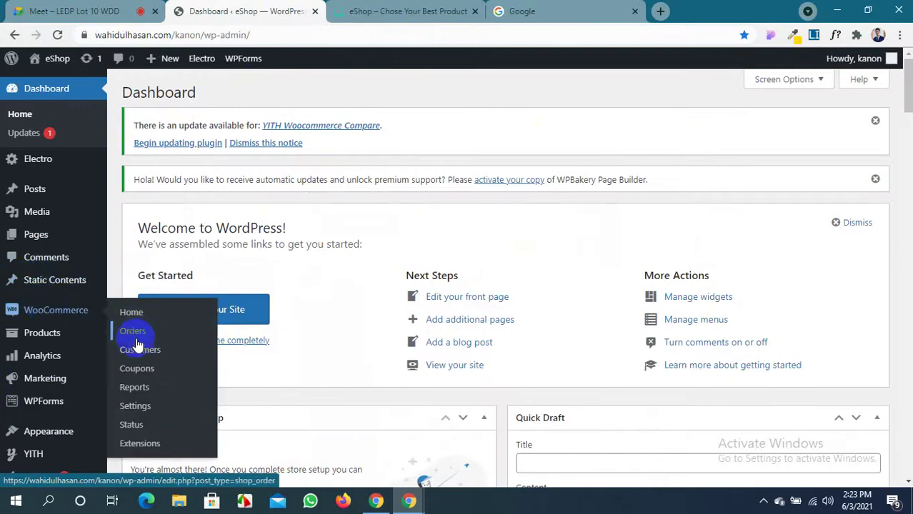
pyautogui.click(136, 408)
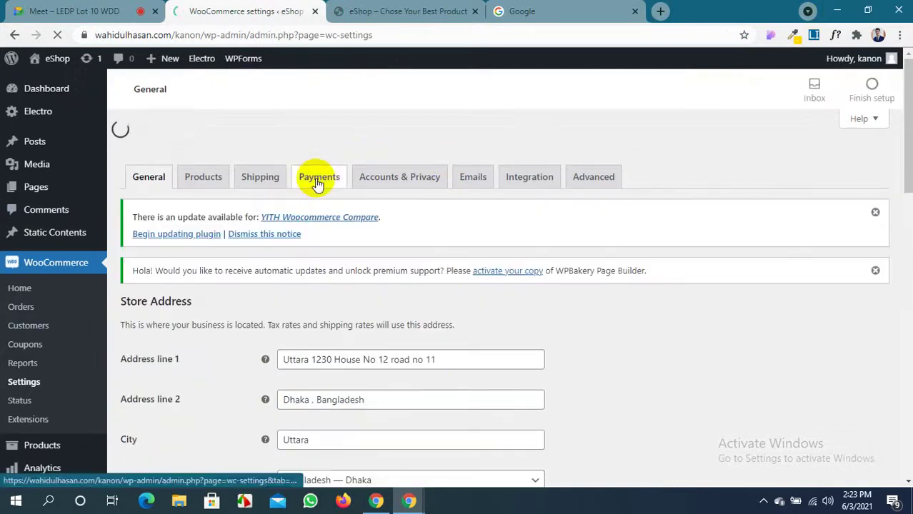
pyautogui.click(320, 149)
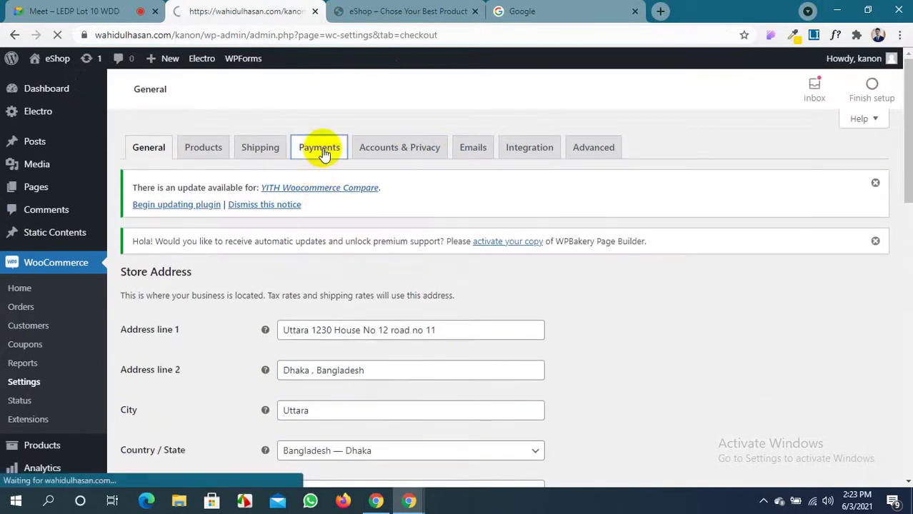
pyautogui.scroll(-2, 320, 152)
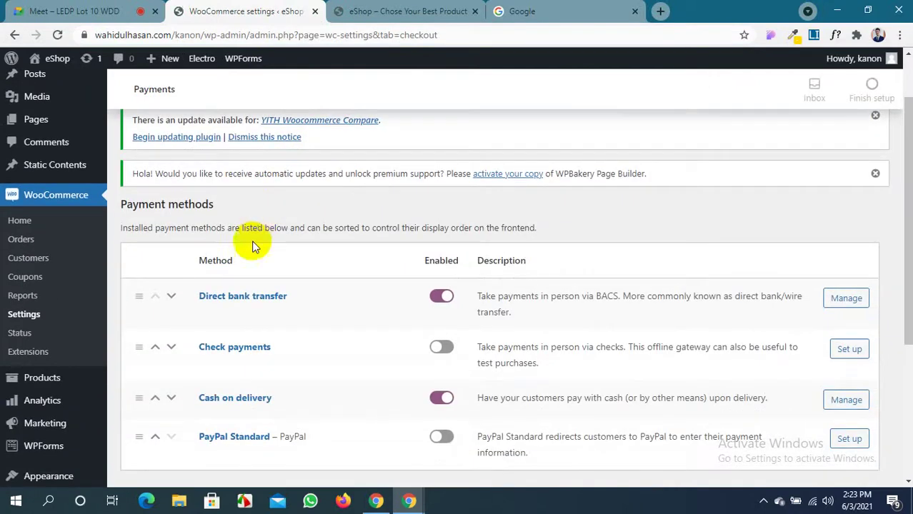
pyautogui.scroll(-1, 259, 299)
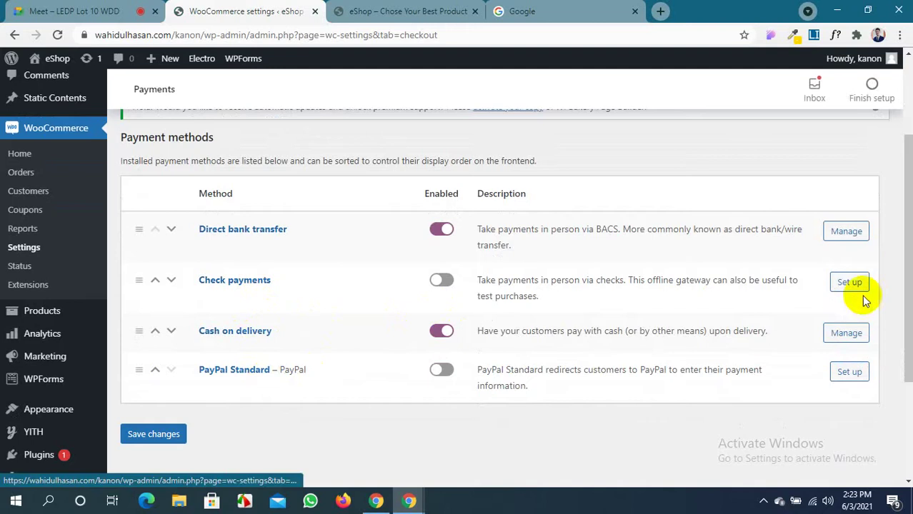
# Turn on 'Enable check payments', review its description and instructions, and save the changes.
pyautogui.click(844, 284)
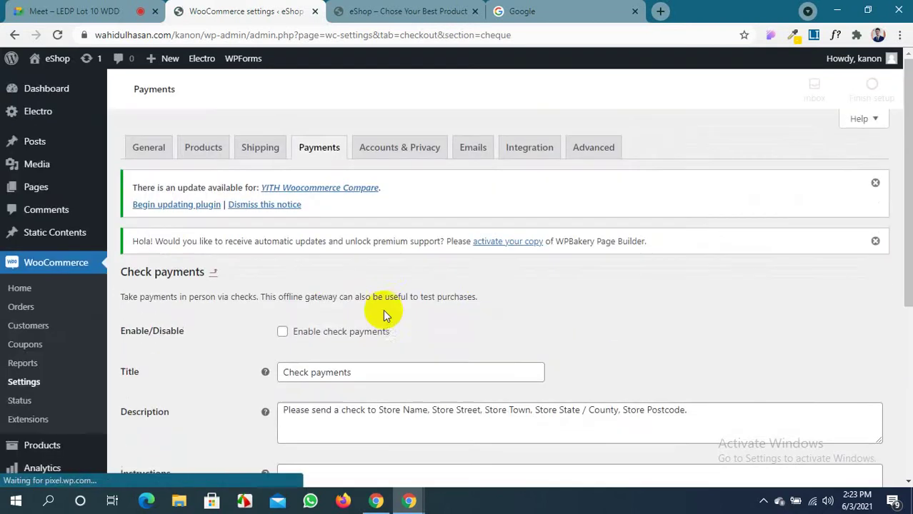
pyautogui.scroll(-1, 318, 301)
pyautogui.click(283, 264)
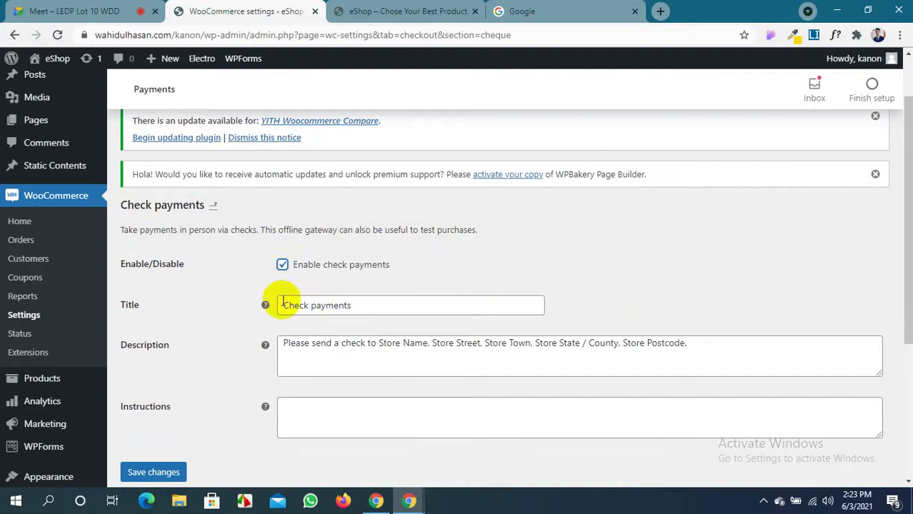
pyautogui.scroll(-1, 282, 301)
pyautogui.click(351, 287)
pyautogui.click(331, 336)
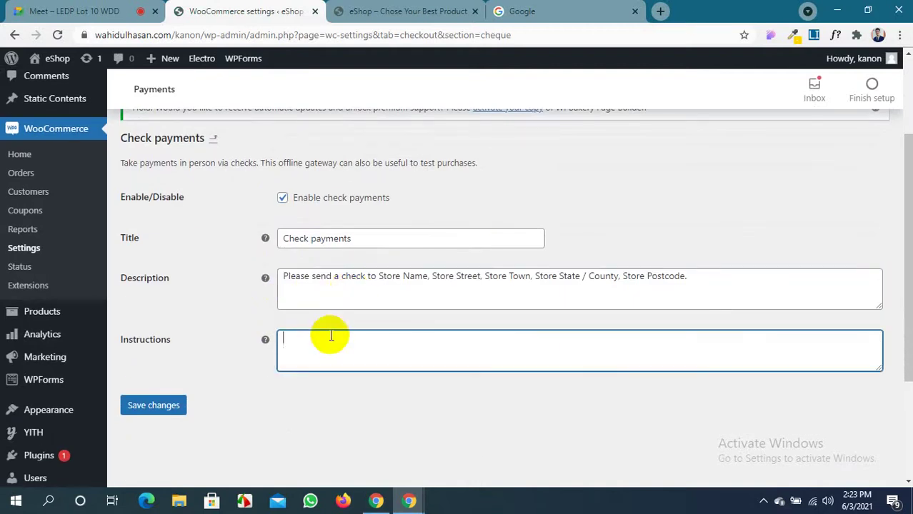
pyautogui.click(157, 408)
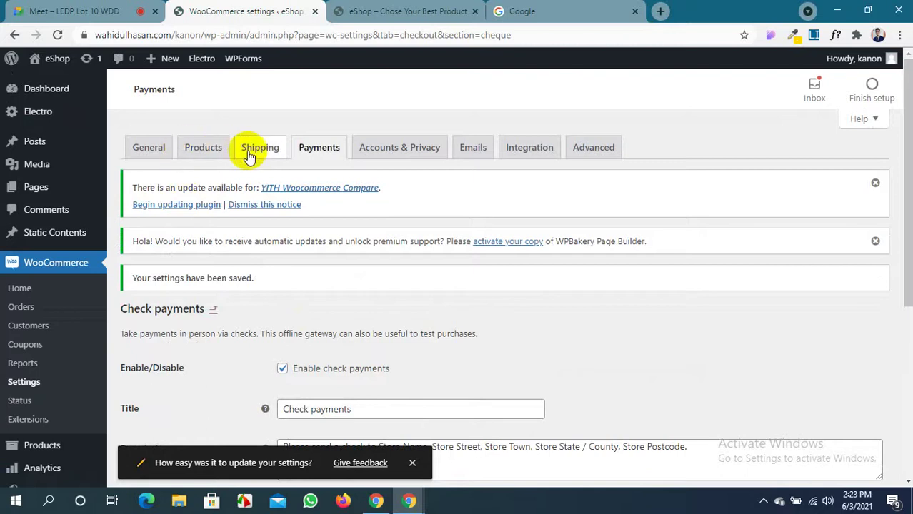
# Return to the Payments list, briefly check the Meet and storefront tabs, then come back.
pyautogui.click(320, 153)
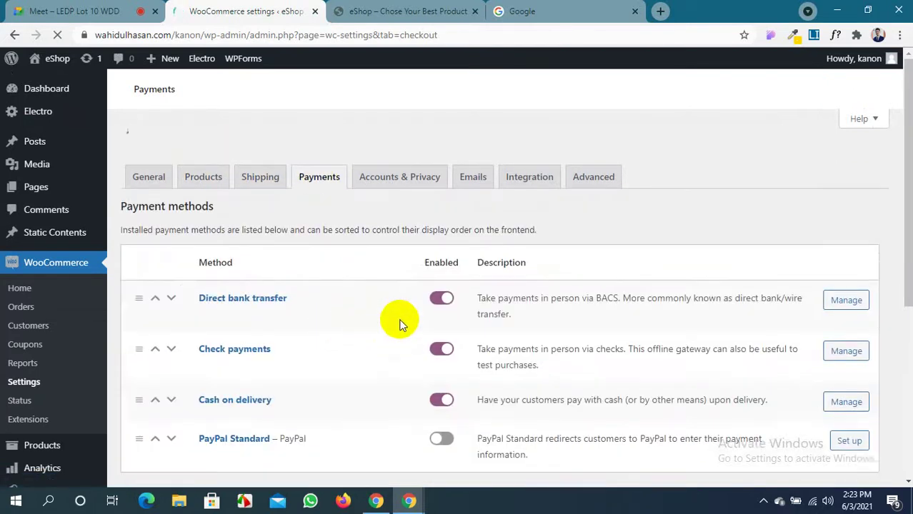
pyautogui.scroll(-5, 400, 325)
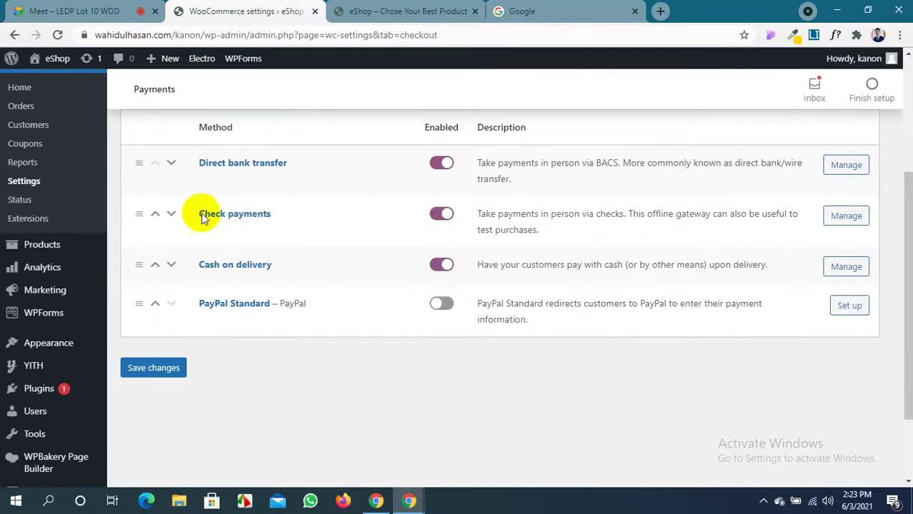
pyautogui.click(37, 7)
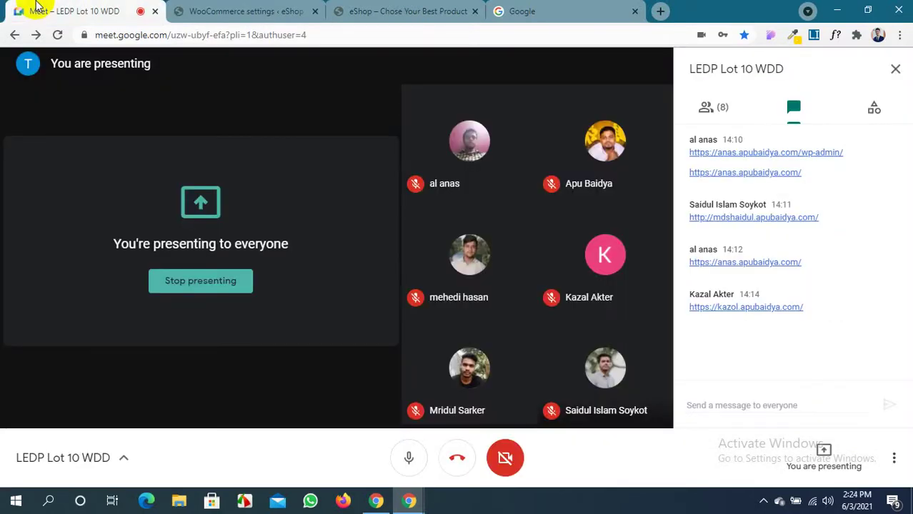
pyautogui.click(395, 7)
pyautogui.click(246, 11)
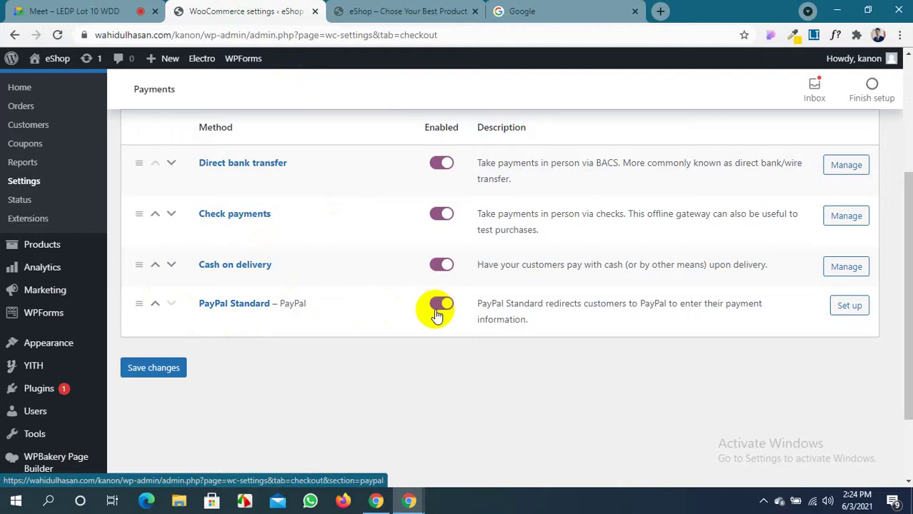
# Open PayPal Standard's setup page, glancing at the Meet and storefront tabs in between.
pyautogui.click(858, 310)
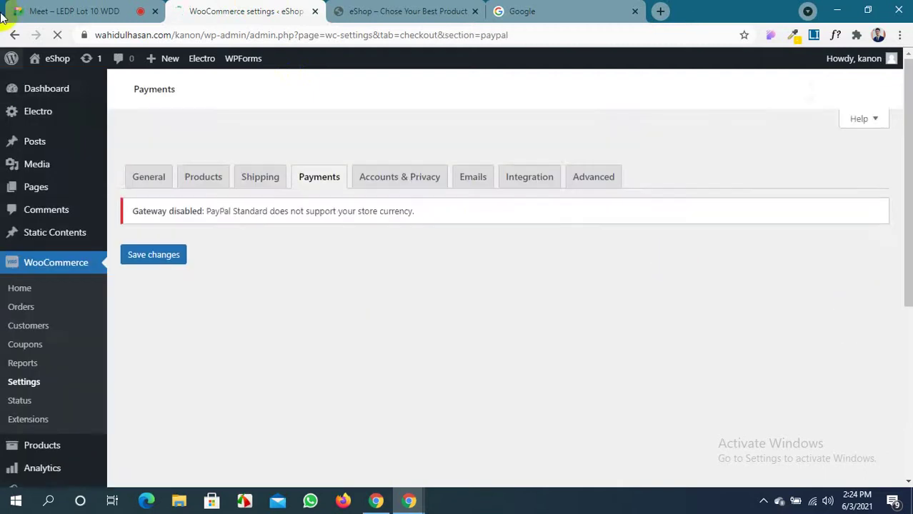
pyautogui.click(113, 7)
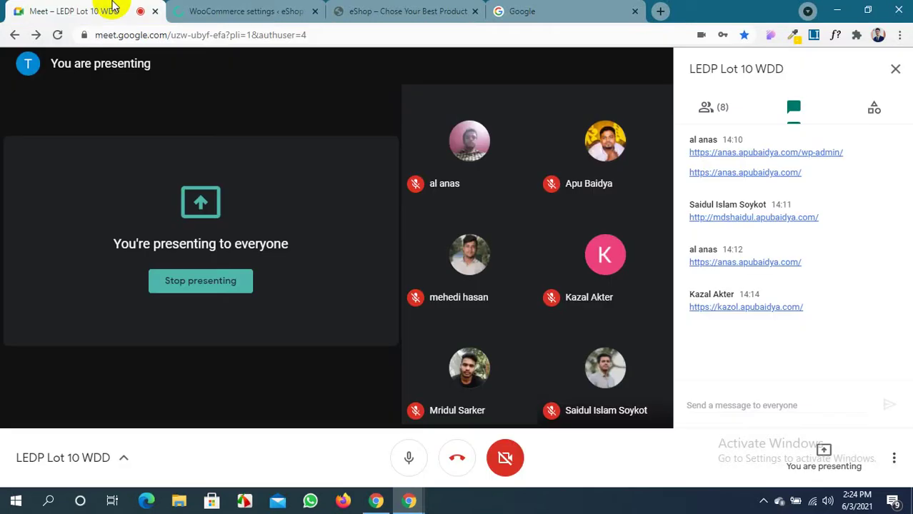
pyautogui.click(348, 8)
pyautogui.click(286, 6)
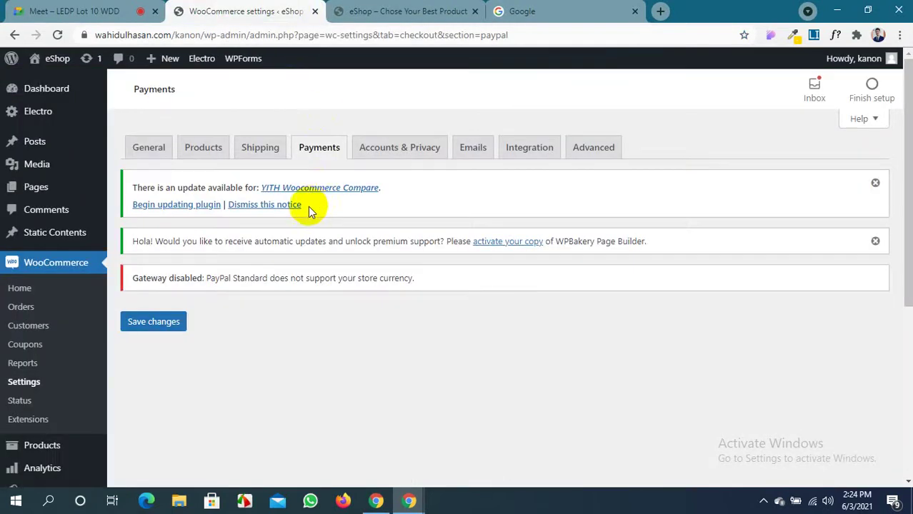
pyautogui.scroll(-3, 228, 322)
pyautogui.scroll(3, 228, 322)
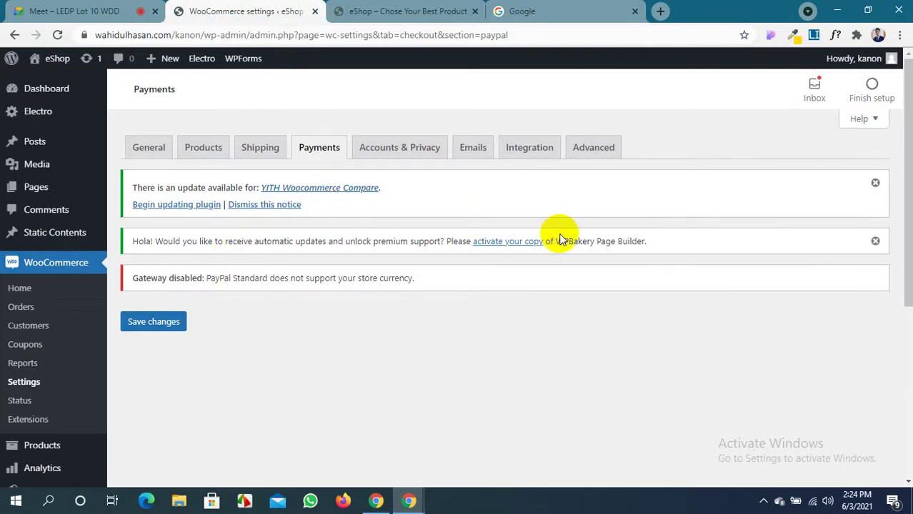
# Switch PayPal Standard on in the Payments list and reopen its setup page.
pyautogui.click(313, 150)
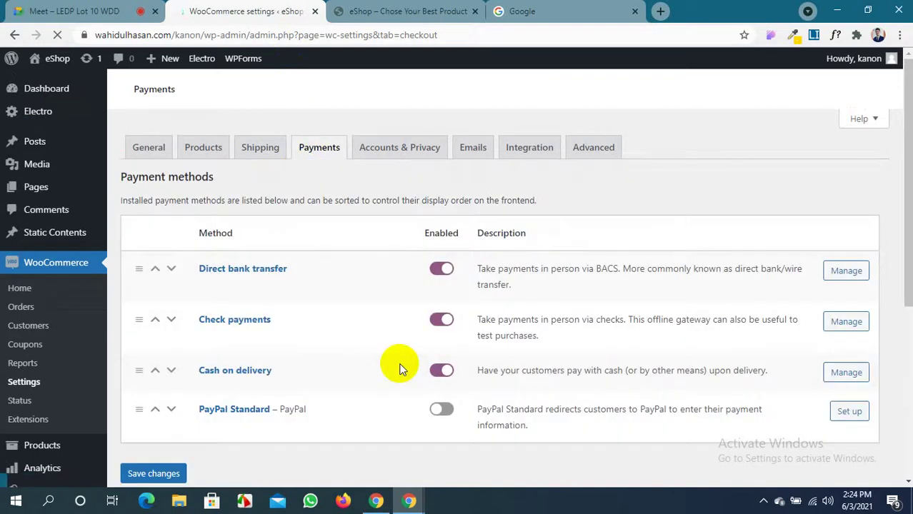
pyautogui.scroll(-3, 399, 372)
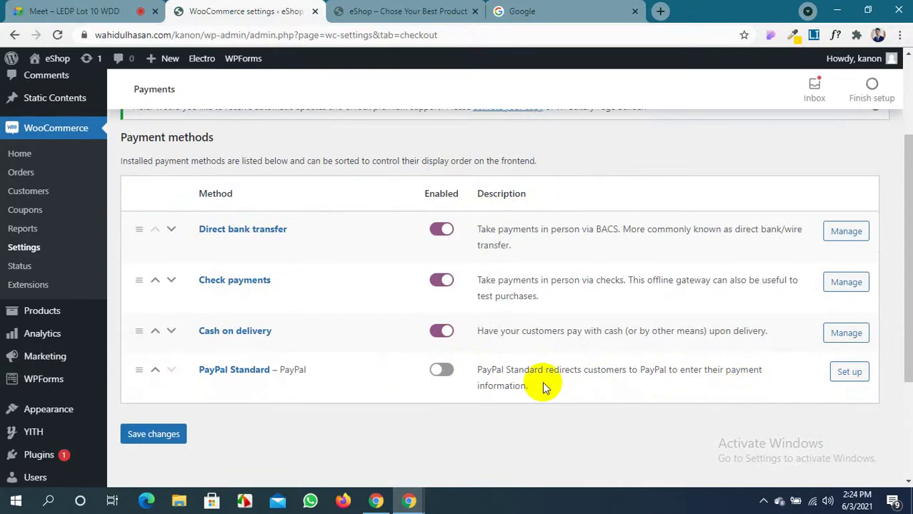
pyautogui.click(444, 371)
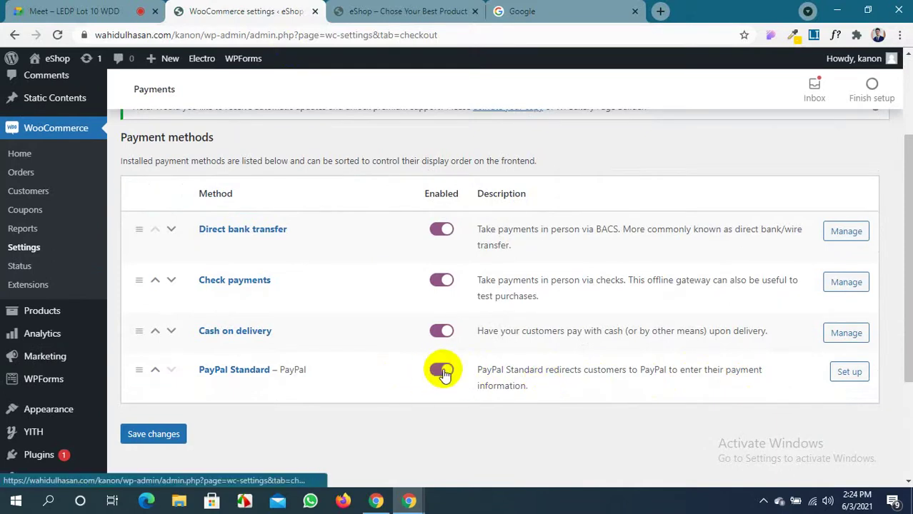
pyautogui.click(856, 372)
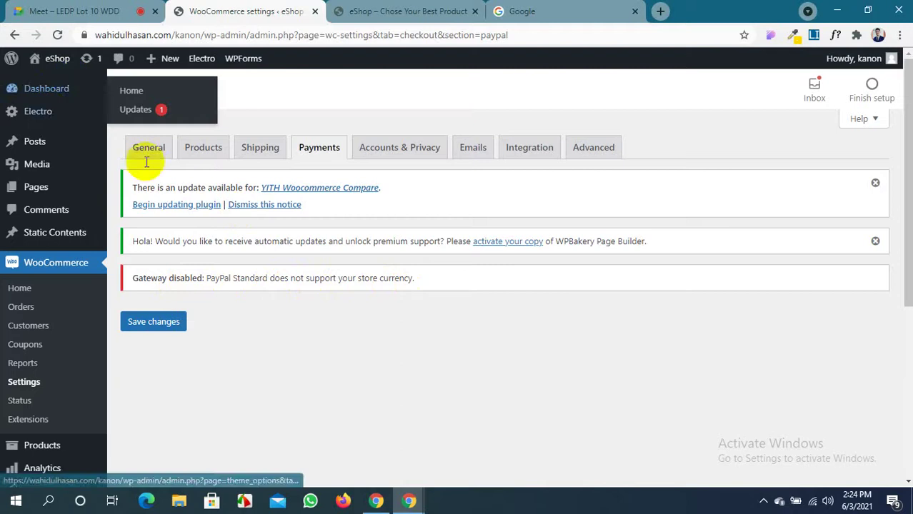
# Go back to the Payments list, where PayPal Standard now shows switched off.
pyautogui.click(15, 35)
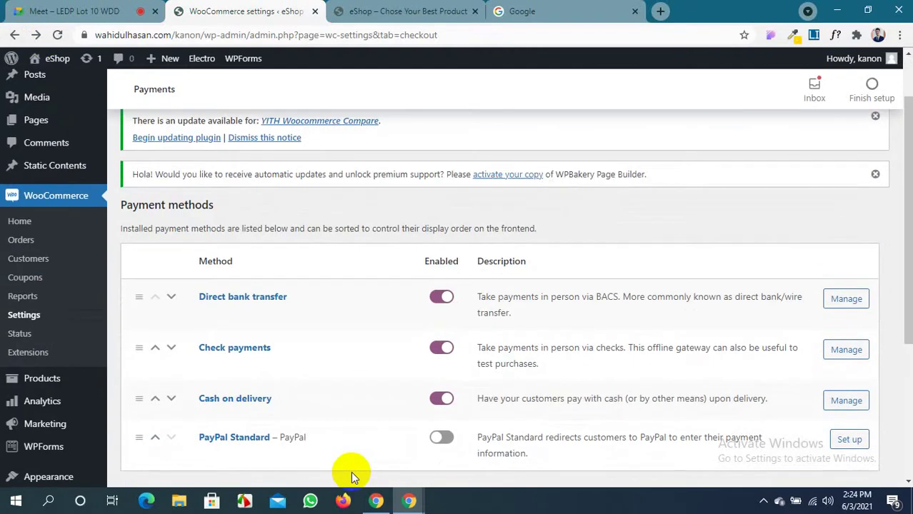
pyautogui.scroll(1, 383, 443)
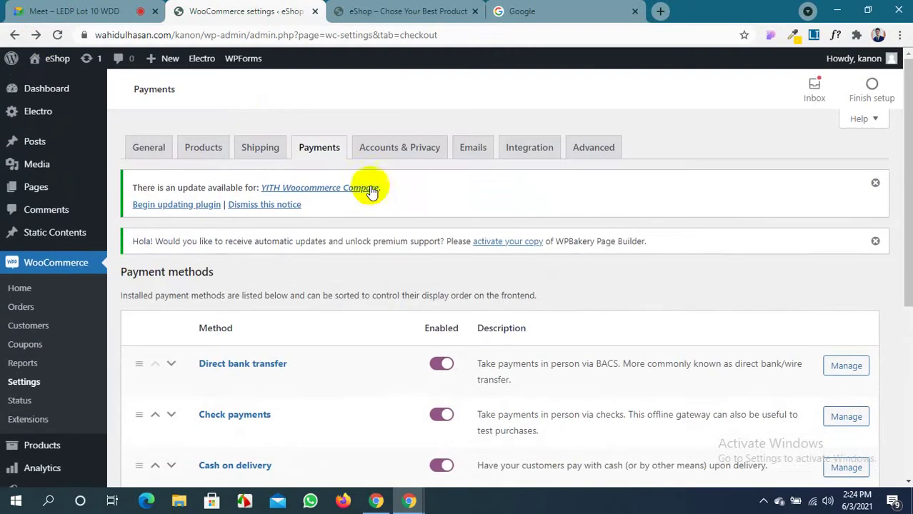
pyautogui.scroll(-2, 316, 261)
pyautogui.scroll(2, 306, 279)
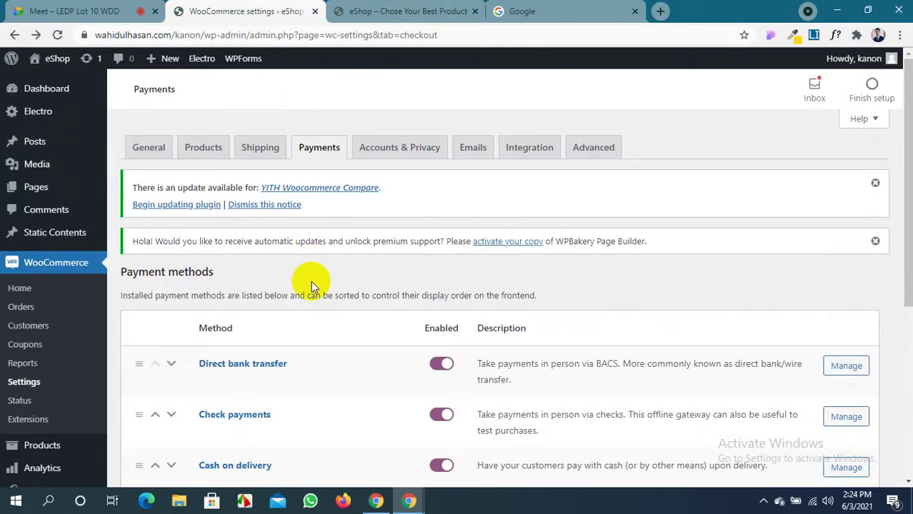
pyautogui.scroll(-1, 311, 281)
# Check the video meeting tab, then return to the WooCommerce Payments settings.
pyautogui.click(74, 11)
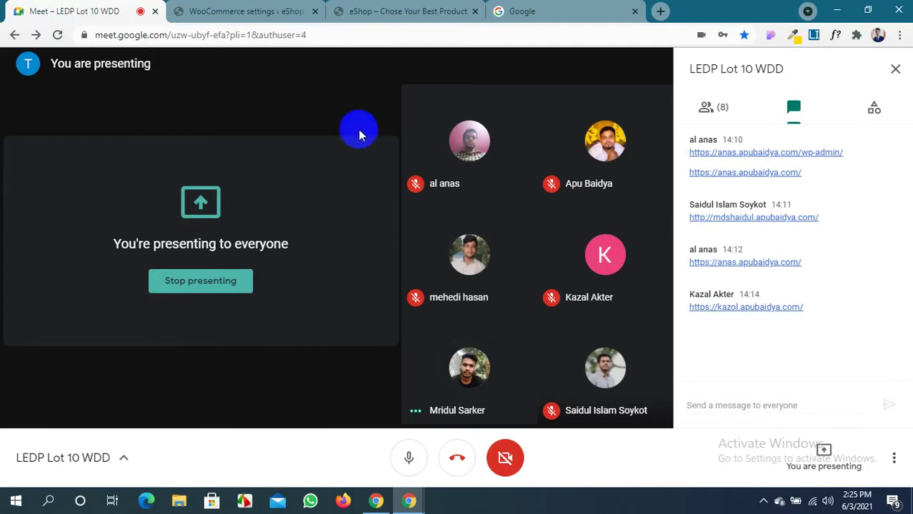
pyautogui.click(411, 11)
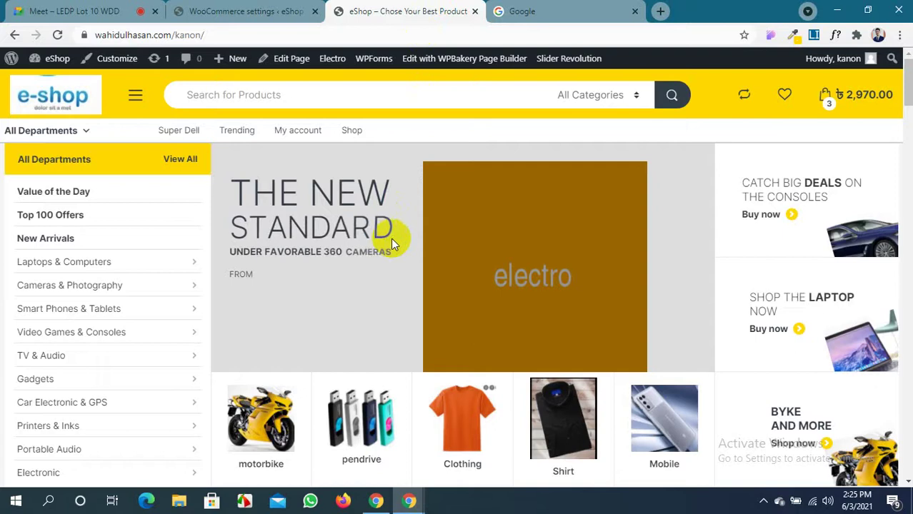
pyautogui.click(214, 11)
pyautogui.scroll(2, 135, 246)
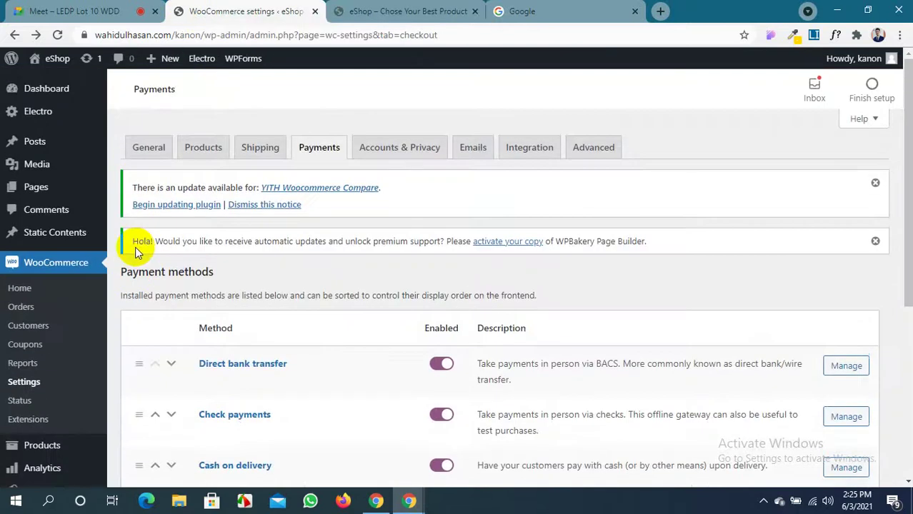
pyautogui.scroll(-4, 43, 286)
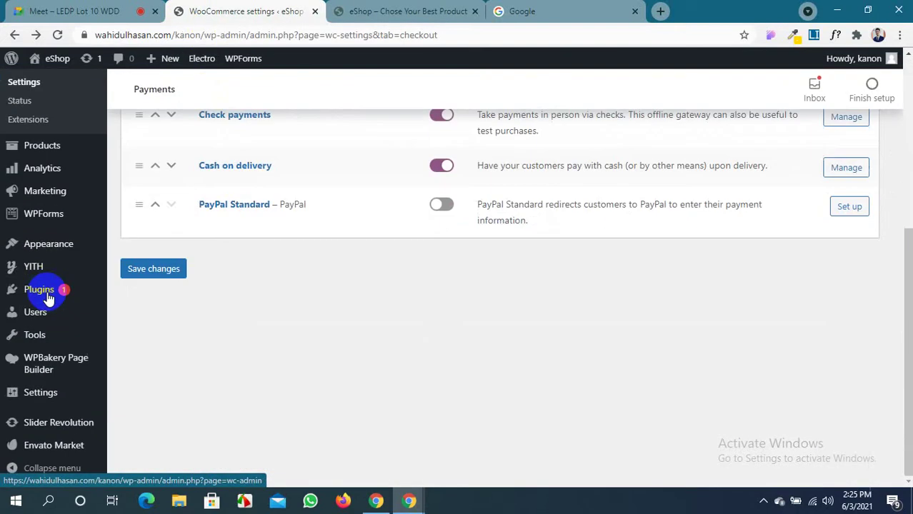
# Go to Plugins and browse the Add Plugins page with Classic Editor and Akismet listed.
pyautogui.click(39, 290)
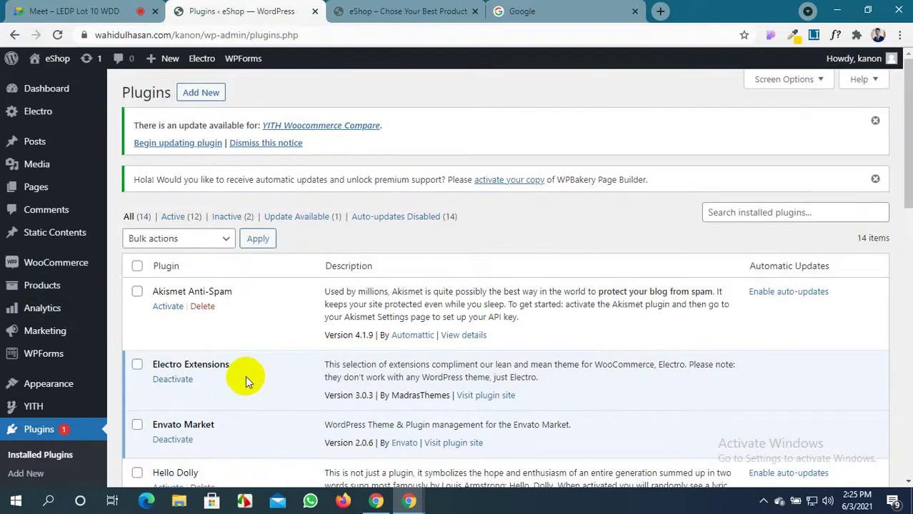
pyautogui.scroll(-7, 245, 376)
pyautogui.scroll(7, 245, 377)
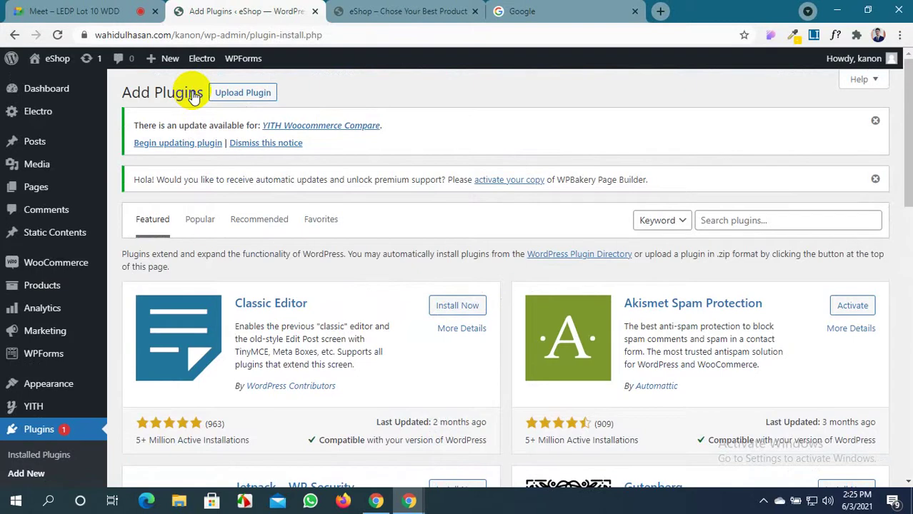
# Search the plugin directory for 'bkash' and scroll through the 14 results.
pyautogui.click(723, 222)
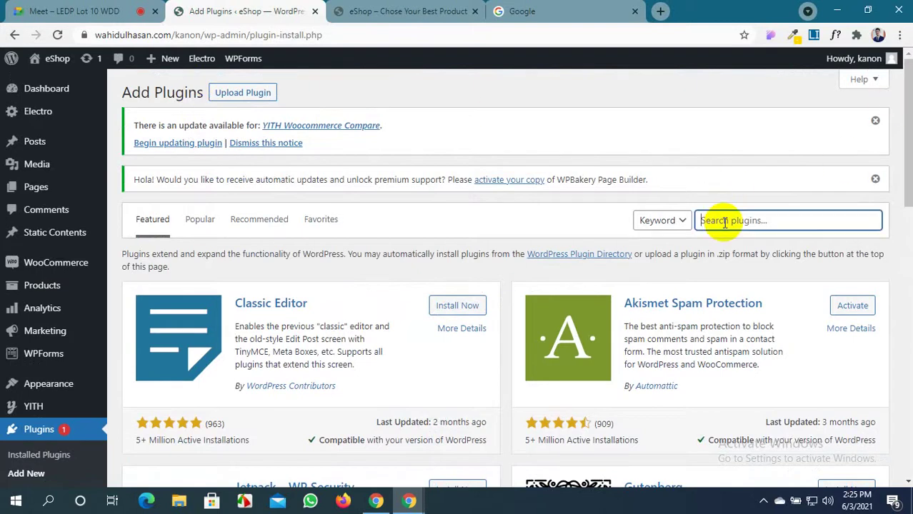
pyautogui.write('bkas')
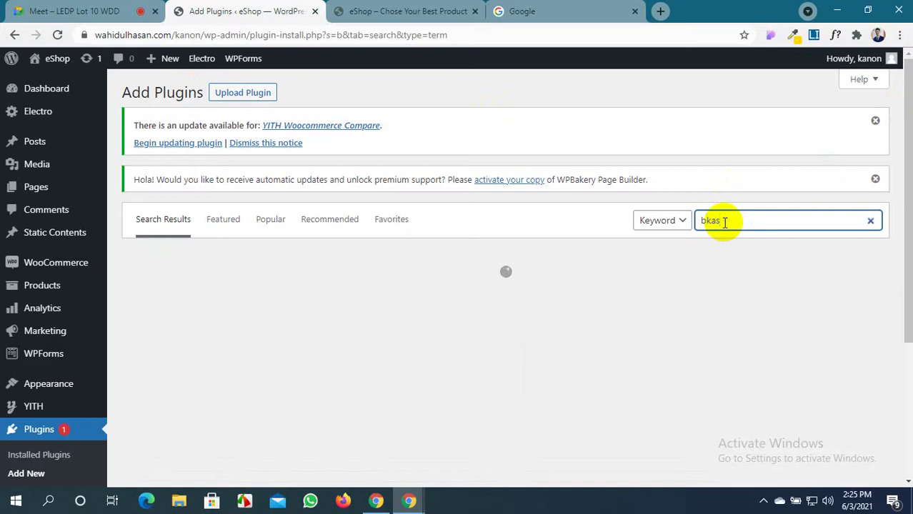
pyautogui.write('h')
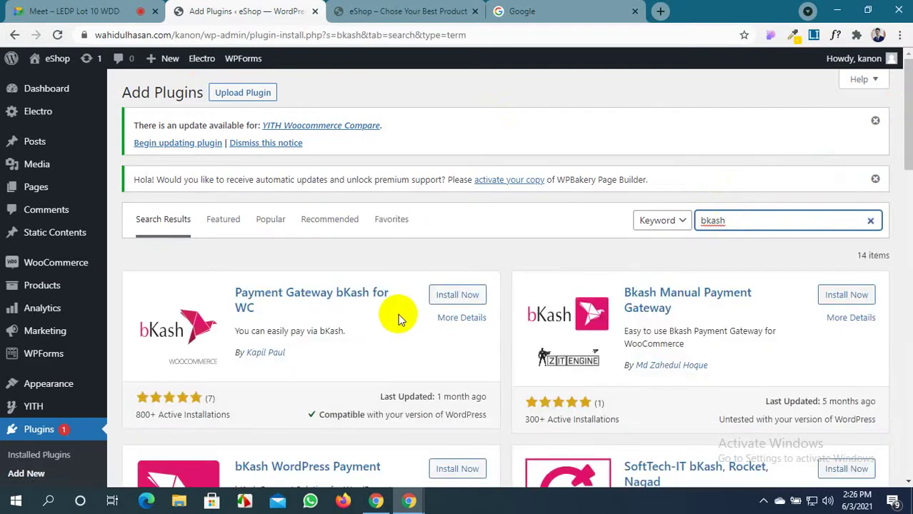
pyautogui.scroll(-1, 398, 313)
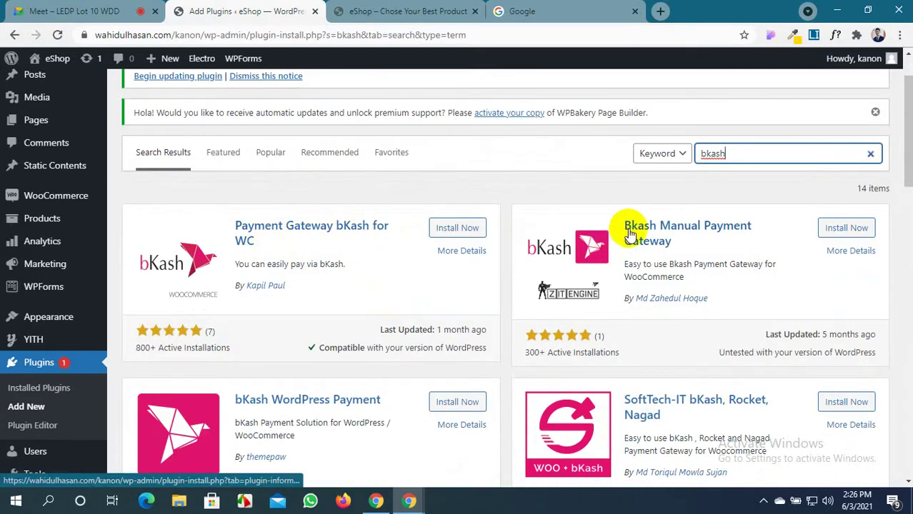
pyautogui.scroll(-1, 646, 243)
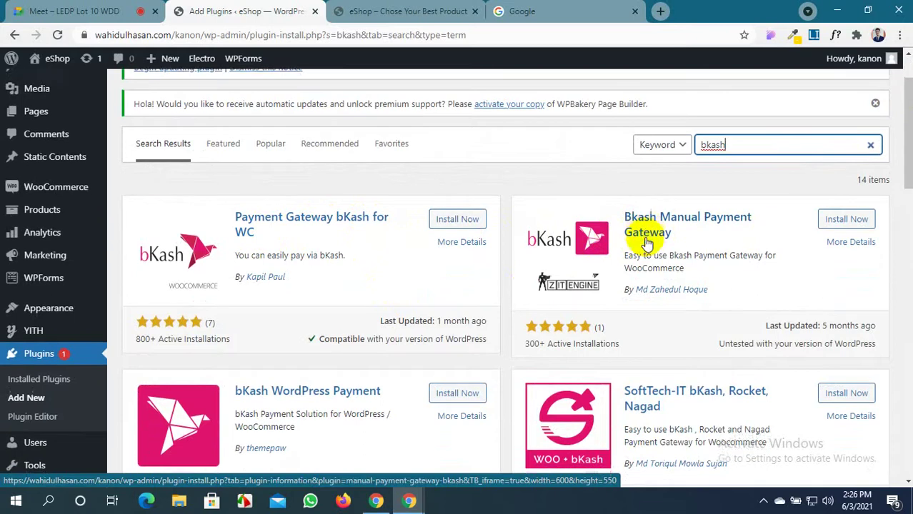
pyautogui.scroll(-3, 646, 242)
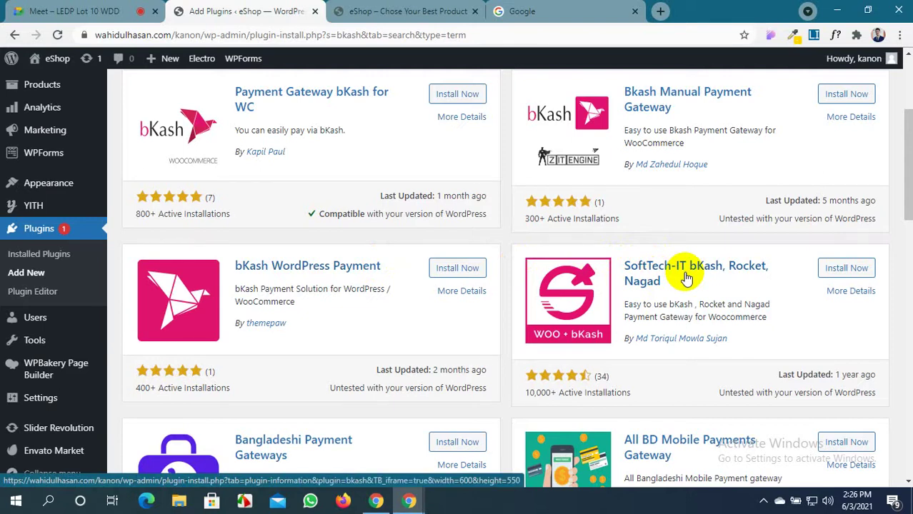
pyautogui.scroll(-3, 686, 279)
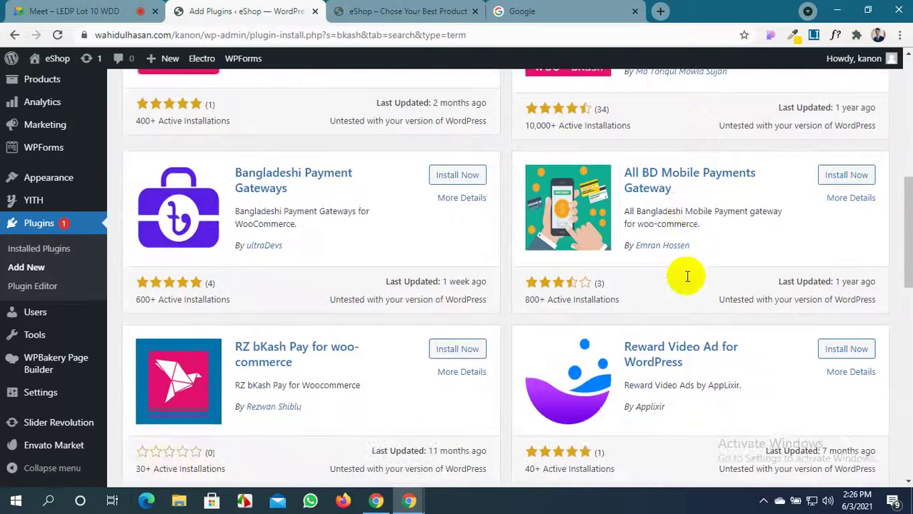
pyautogui.scroll(-3, 685, 279)
pyautogui.scroll(7, 686, 279)
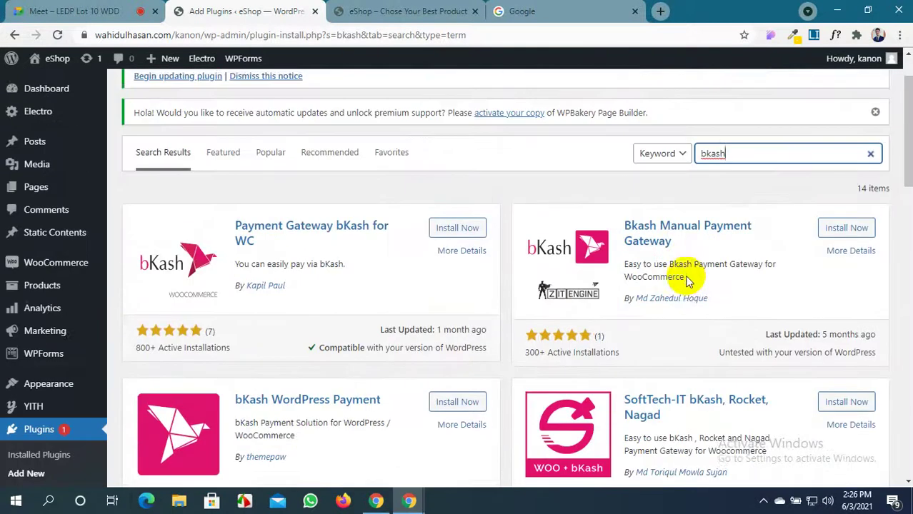
pyautogui.scroll(-5, 685, 282)
pyautogui.scroll(-5, 684, 282)
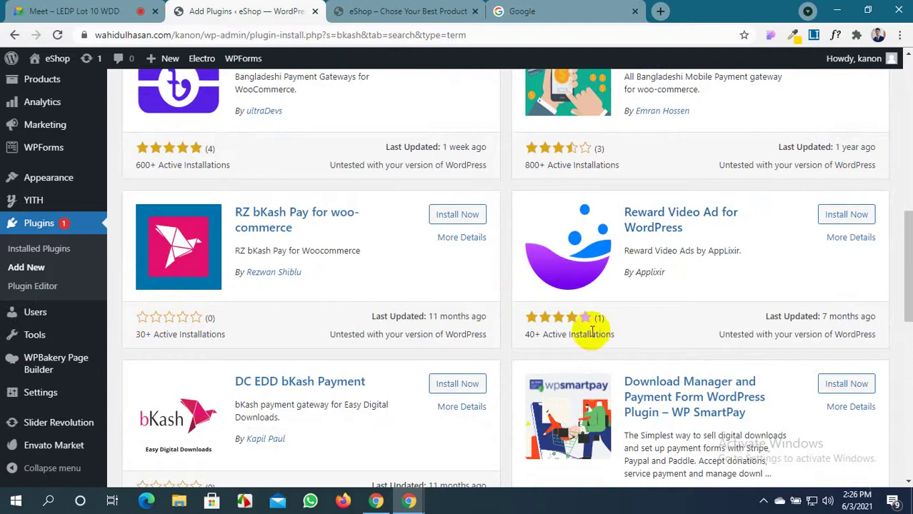
pyautogui.scroll(-3, 300, 314)
pyautogui.scroll(7, 210, 353)
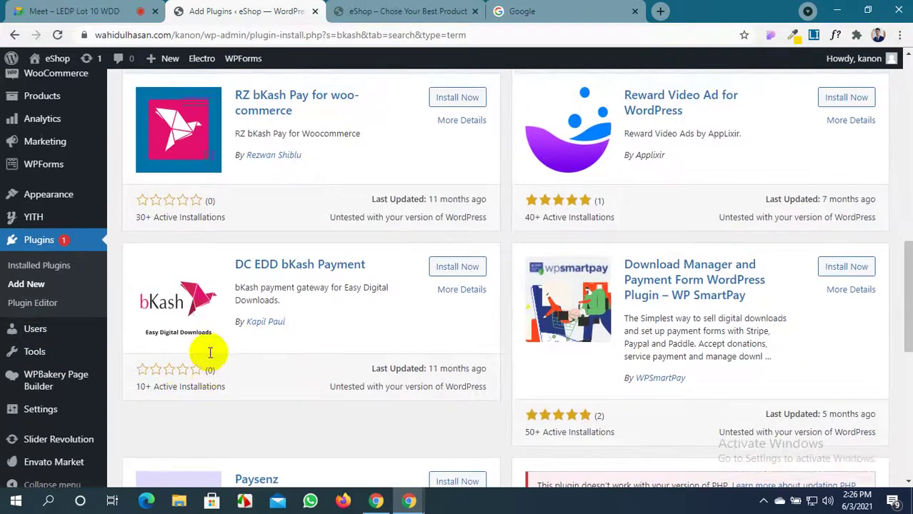
pyautogui.scroll(4, 210, 353)
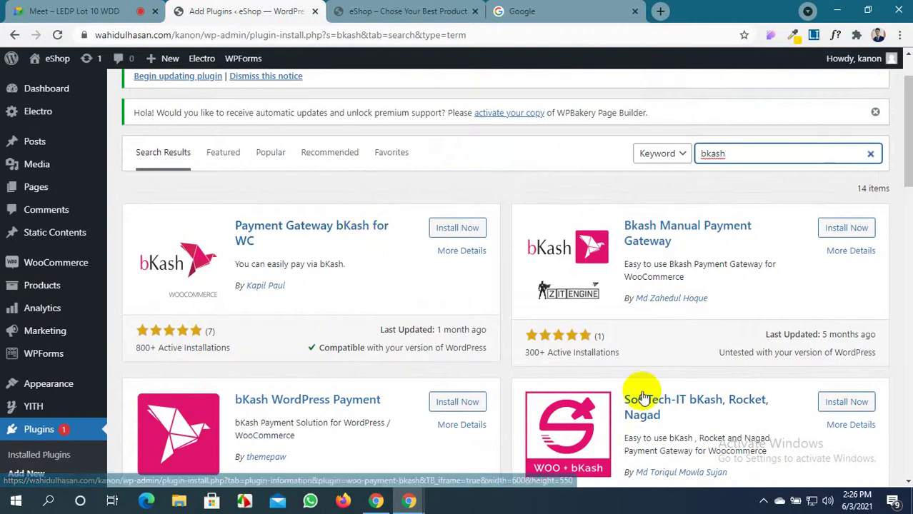
pyautogui.scroll(-2, 646, 397)
# Install the SoftTech-IT bKash, Rocket, Nagad plugin from its search card and activate it.
pyautogui.click(841, 271)
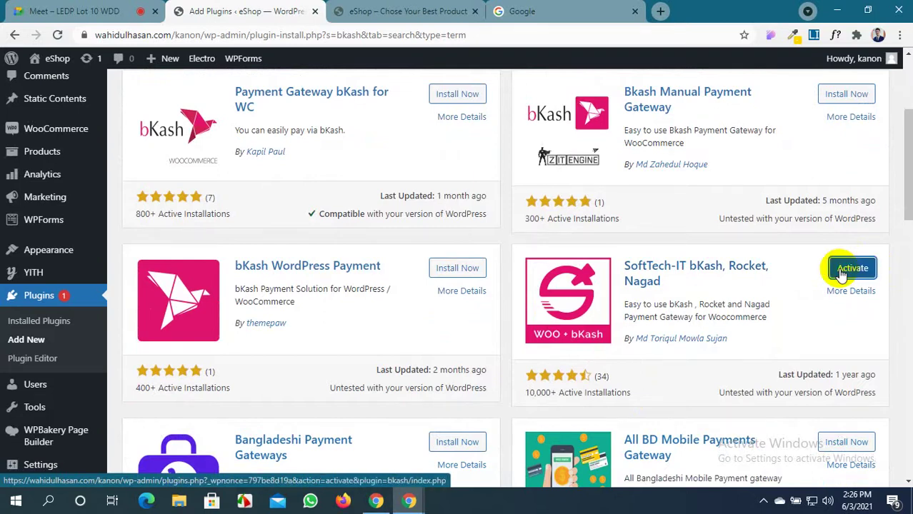
pyautogui.click(842, 275)
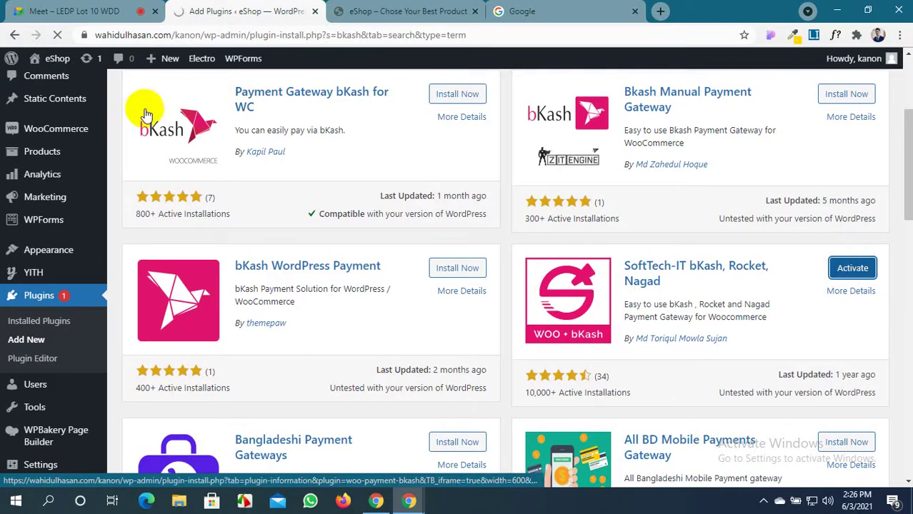
pyautogui.scroll(3, 42, 229)
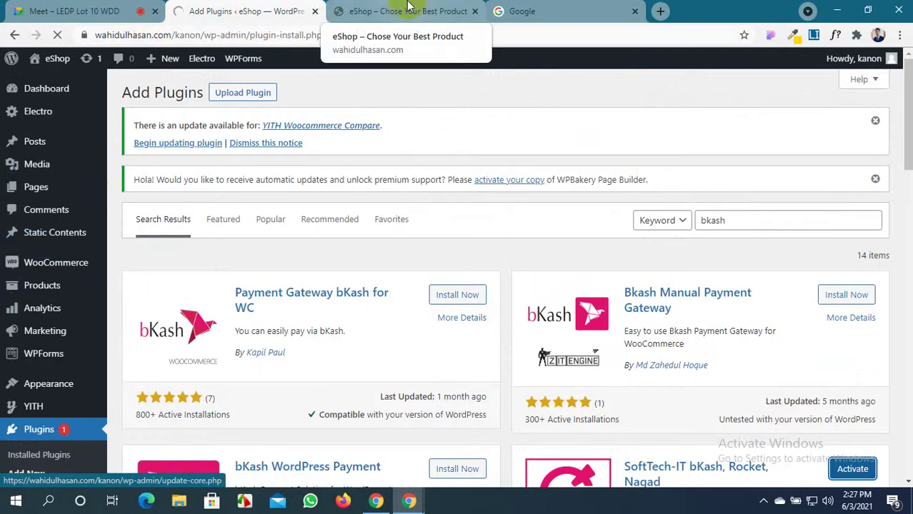
# Close the unused Google search tab.
pyautogui.click(634, 11)
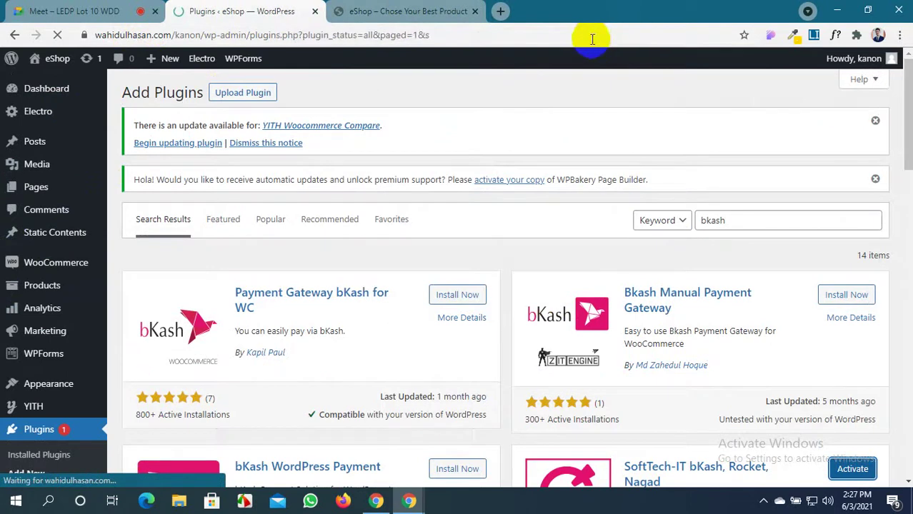
pyautogui.scroll(-3, 595, 248)
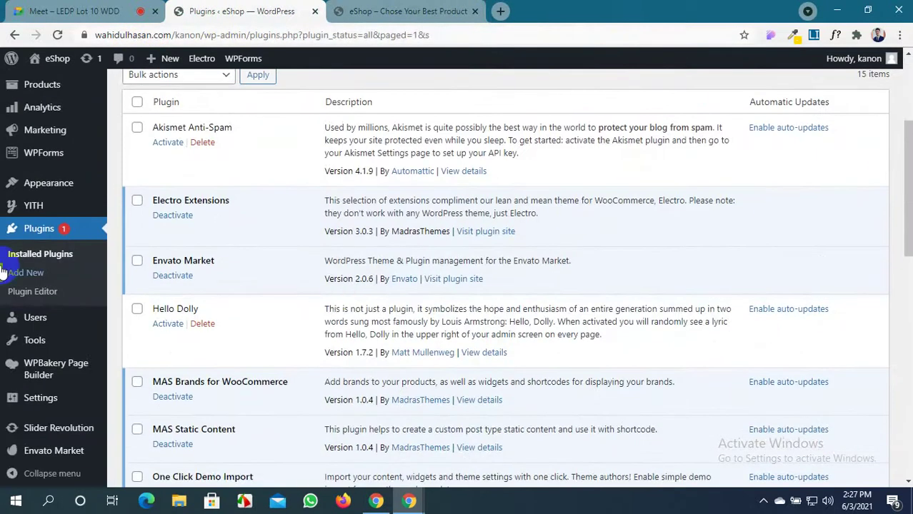
pyautogui.scroll(-2, 26, 366)
pyautogui.scroll(3, 29, 366)
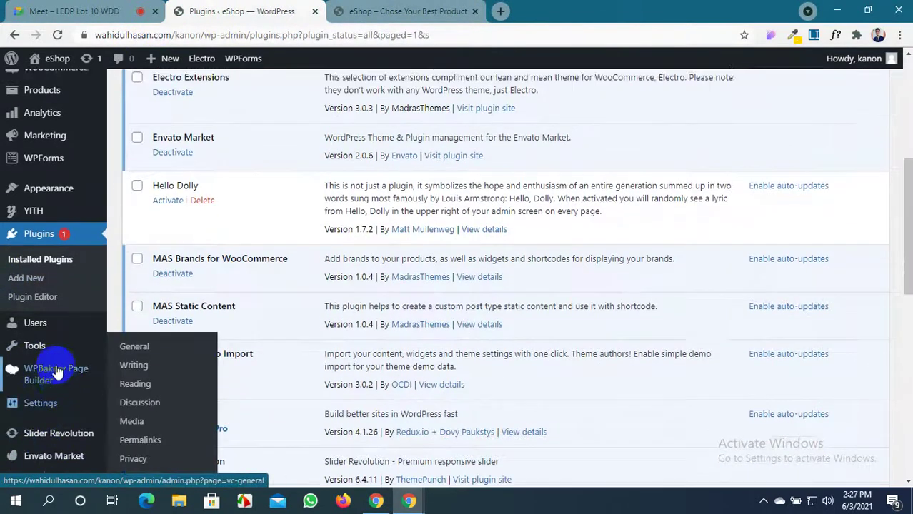
# Show WooCommerce Payments, scrolled to the new bKash, Rocket and Nagad gateways.
pyautogui.moveTo(41, 262)
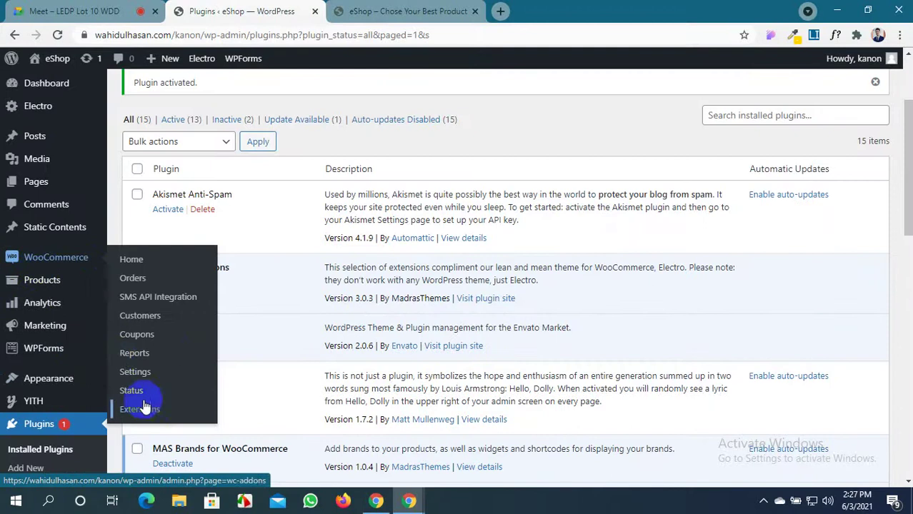
pyautogui.click(135, 372)
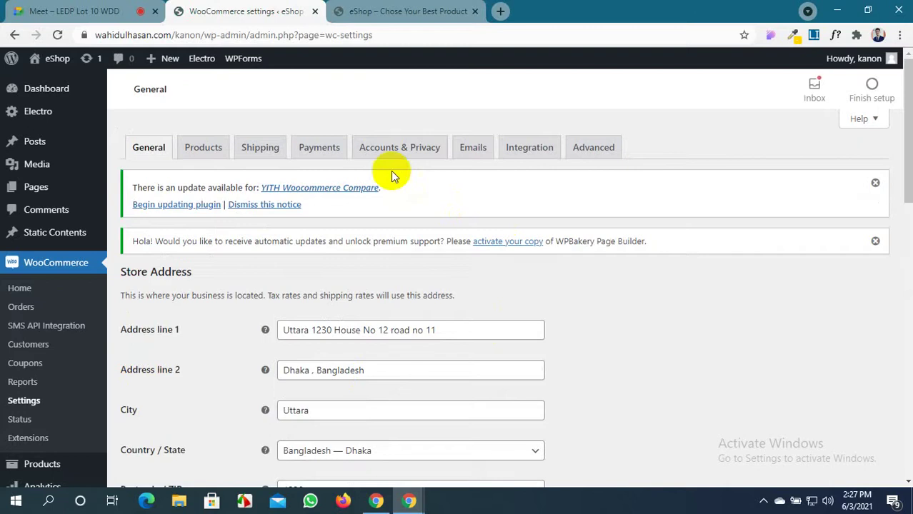
pyautogui.click(304, 149)
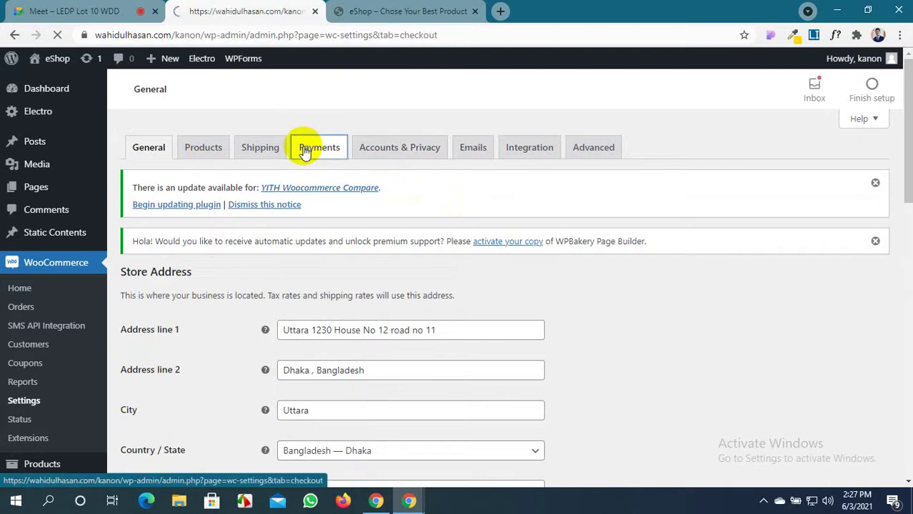
pyautogui.scroll(-5, 419, 299)
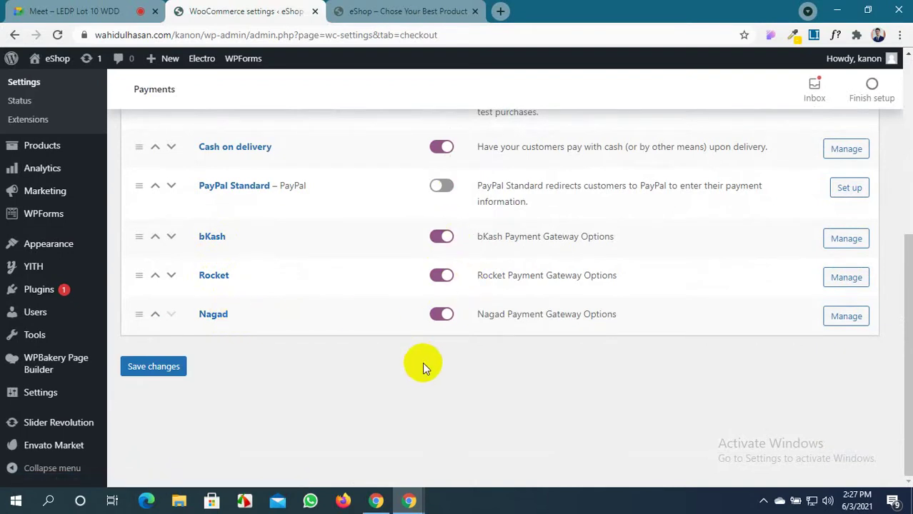
# In the bKash gateway settings, change the checkout title from 'bKash' to 'bKash Payment'.
pyautogui.click(846, 239)
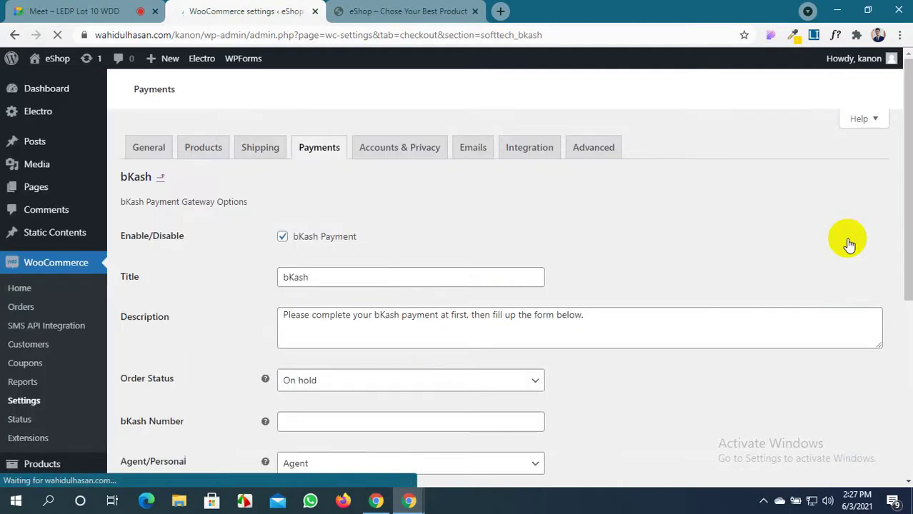
pyautogui.scroll(-2, 193, 304)
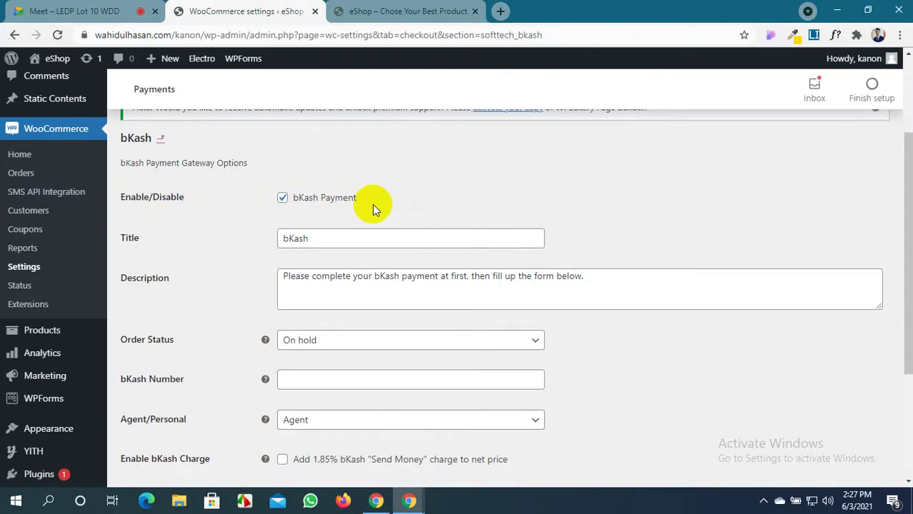
pyautogui.click(311, 239)
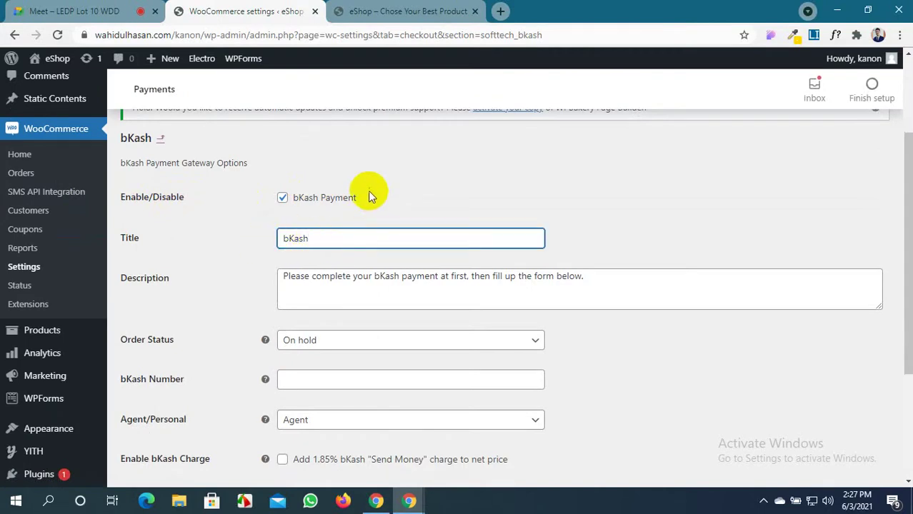
pyautogui.moveTo(369, 193); pyautogui.dragTo(317, 200)
pyautogui.hotkey('ctrl', 'c')
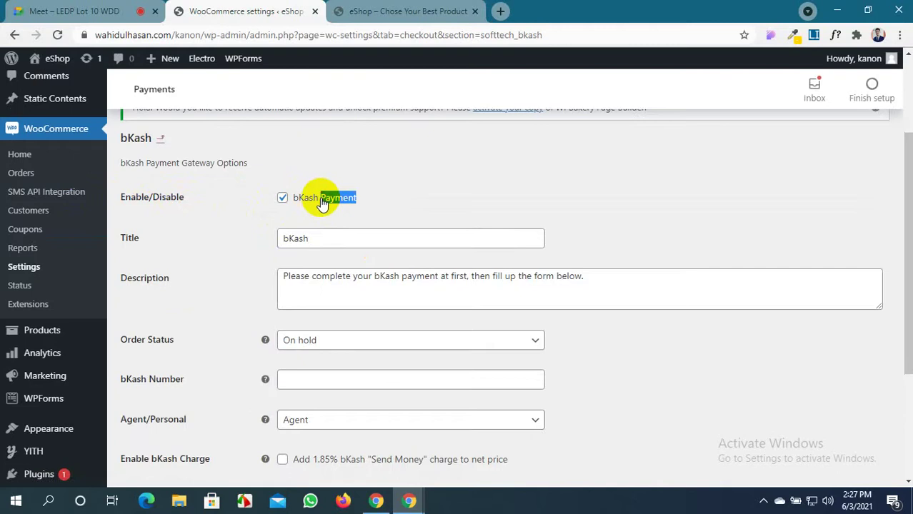
pyautogui.click(325, 240)
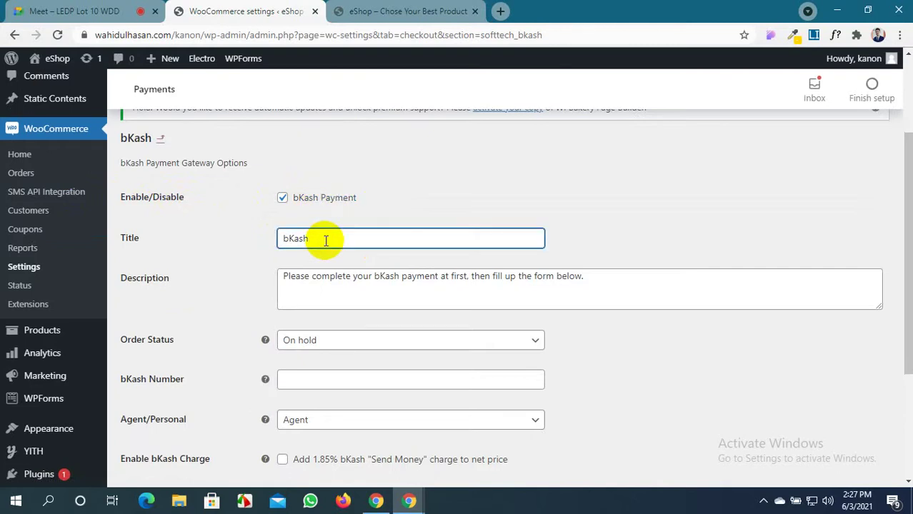
pyautogui.hotkey('ctrl', 'v')
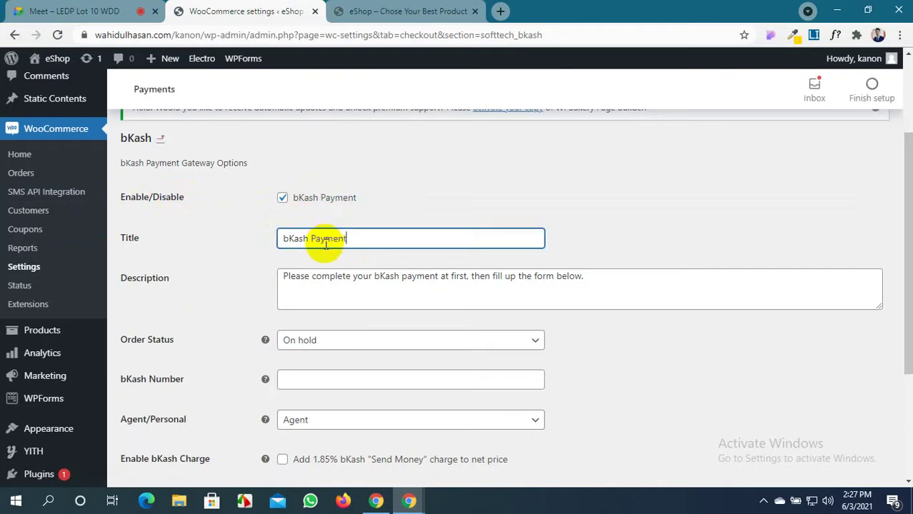
# Scroll through the bKash settings and open the Order Status dropdown.
pyautogui.scroll(-1, 326, 239)
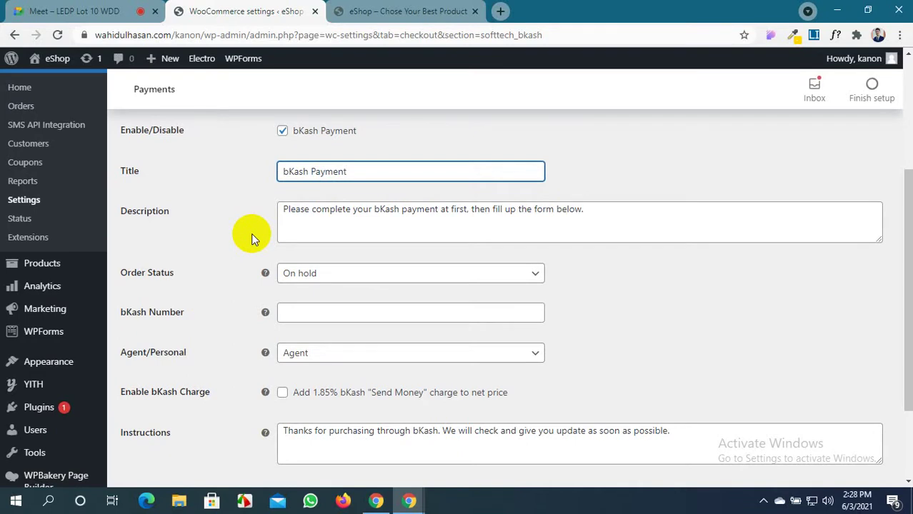
pyautogui.scroll(-2, 241, 242)
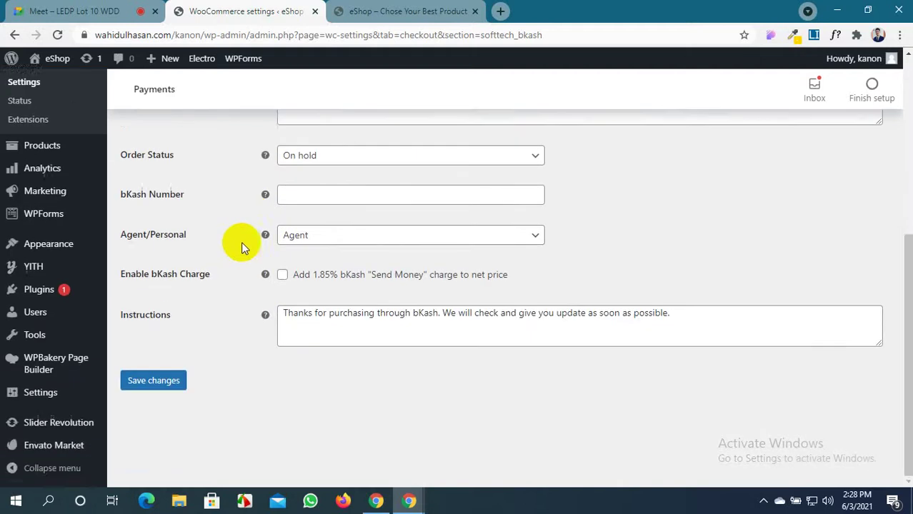
pyautogui.scroll(1, 240, 241)
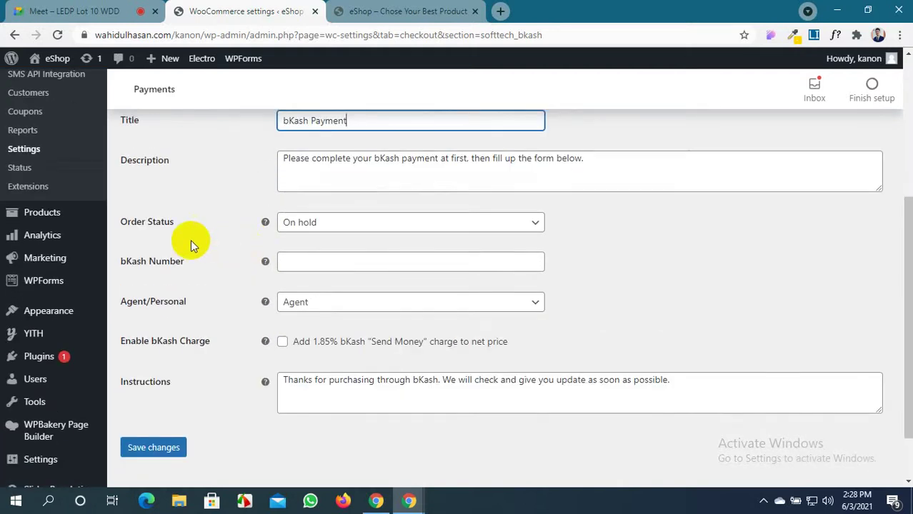
pyautogui.moveTo(44, 238)
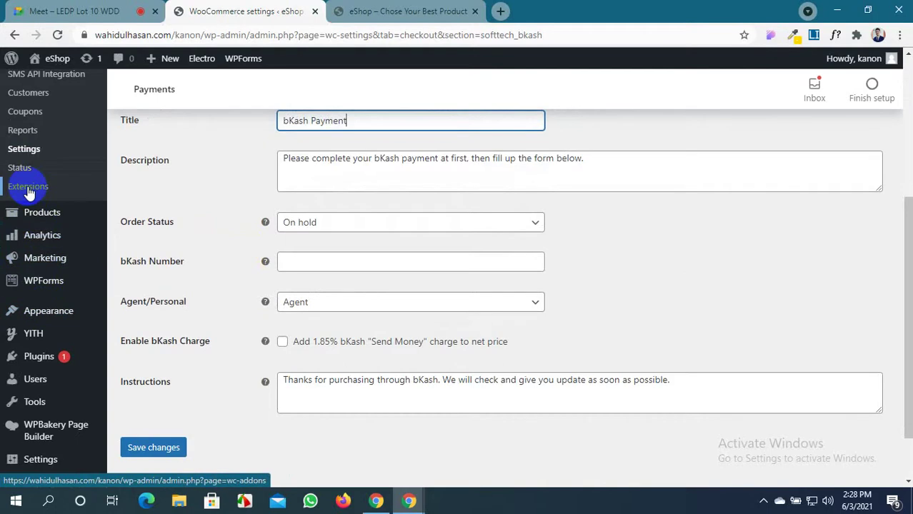
pyautogui.click(379, 230)
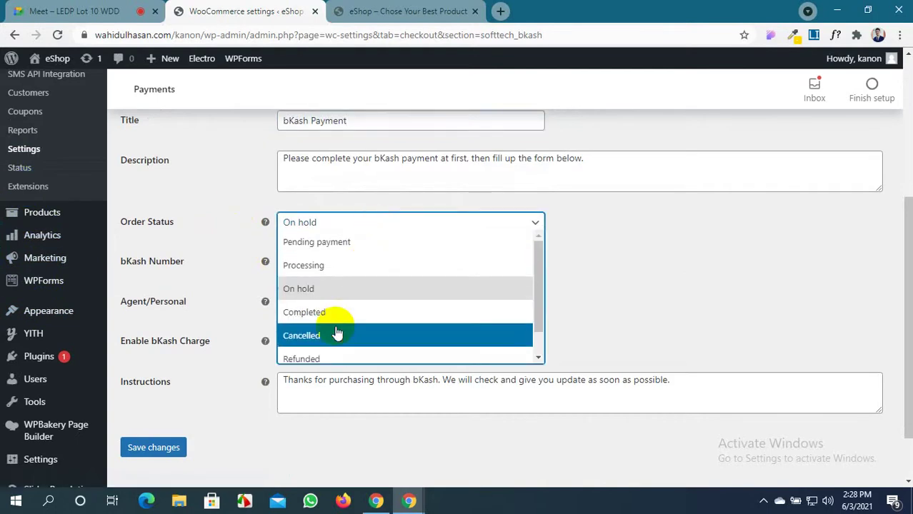
# Set the bKash order status to On hold after briefly trying Pending payment.
pyautogui.scroll(-1, 337, 334)
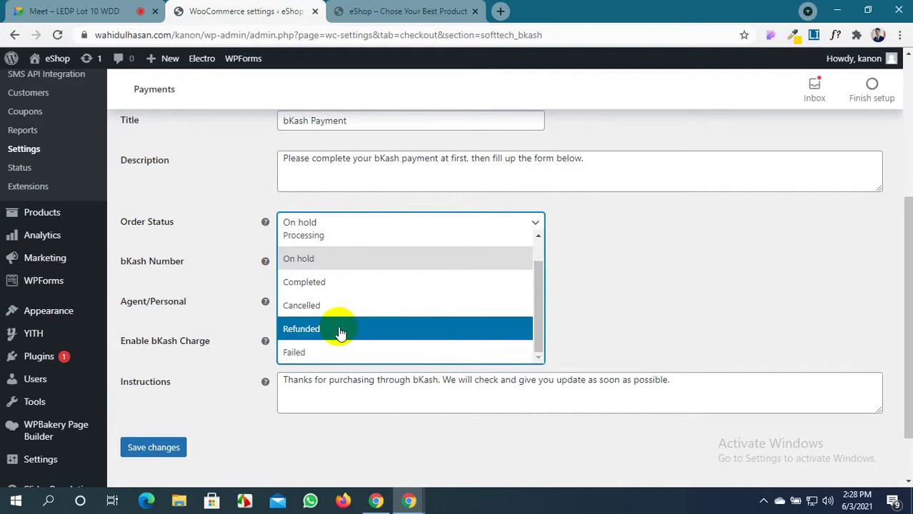
pyautogui.scroll(1, 340, 332)
pyautogui.click(353, 296)
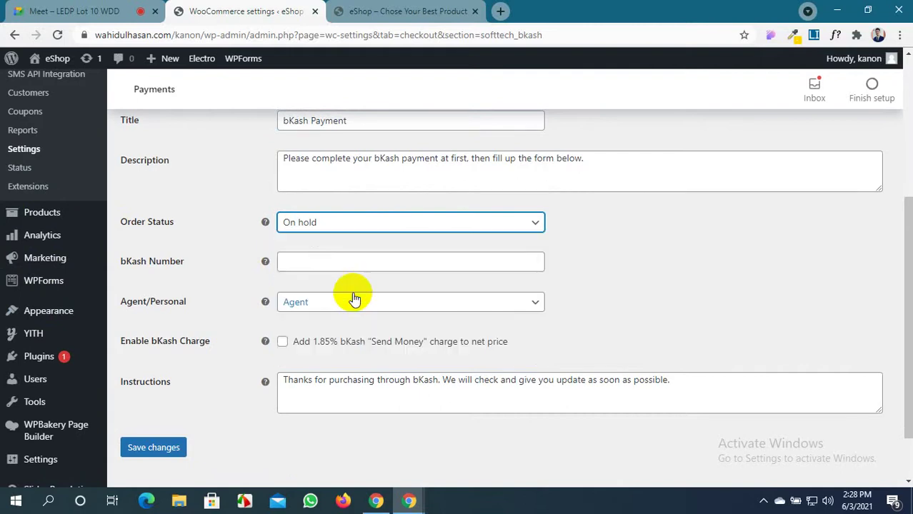
pyautogui.click(351, 228)
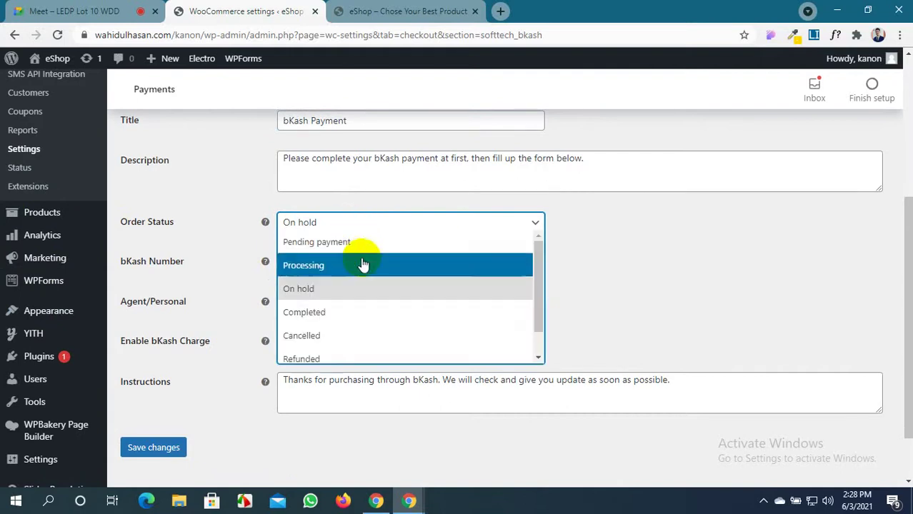
pyautogui.click(369, 249)
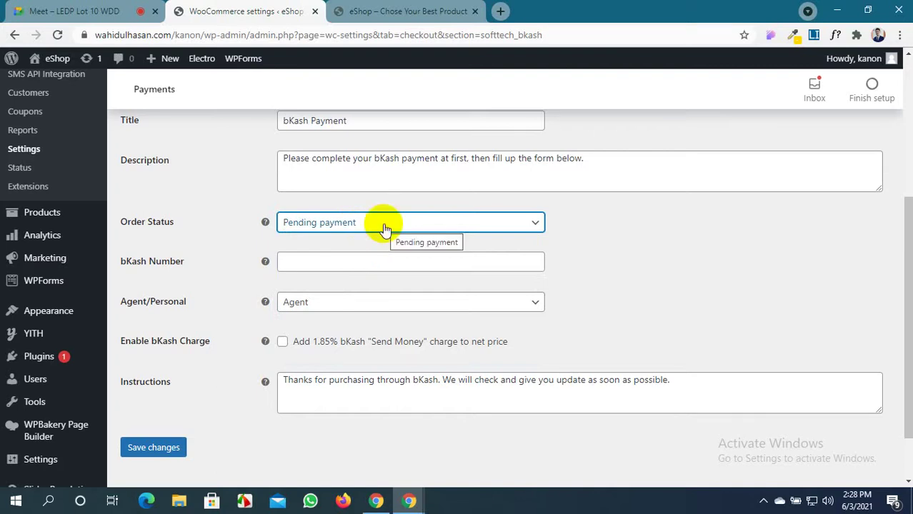
pyautogui.click(383, 228)
pyautogui.click(378, 289)
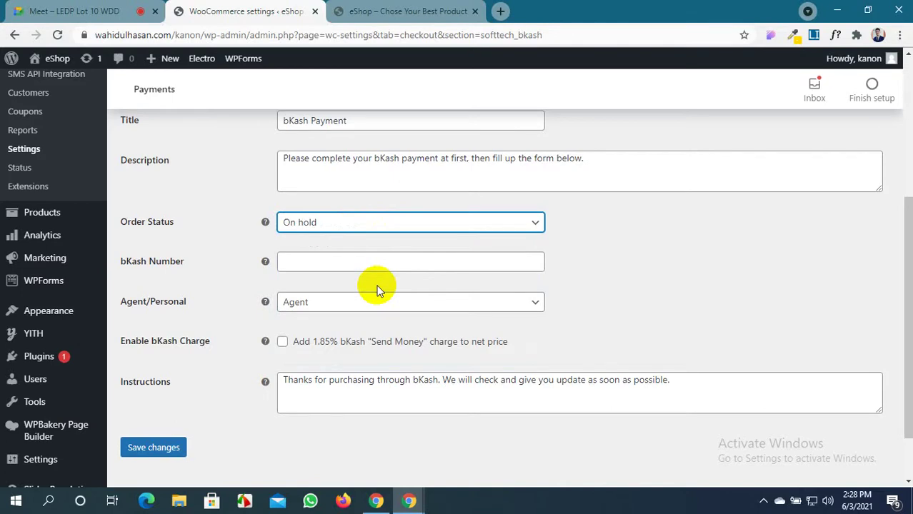
# Enter the merchant's bKash number and keep Agent as the account type.
pyautogui.click(372, 268)
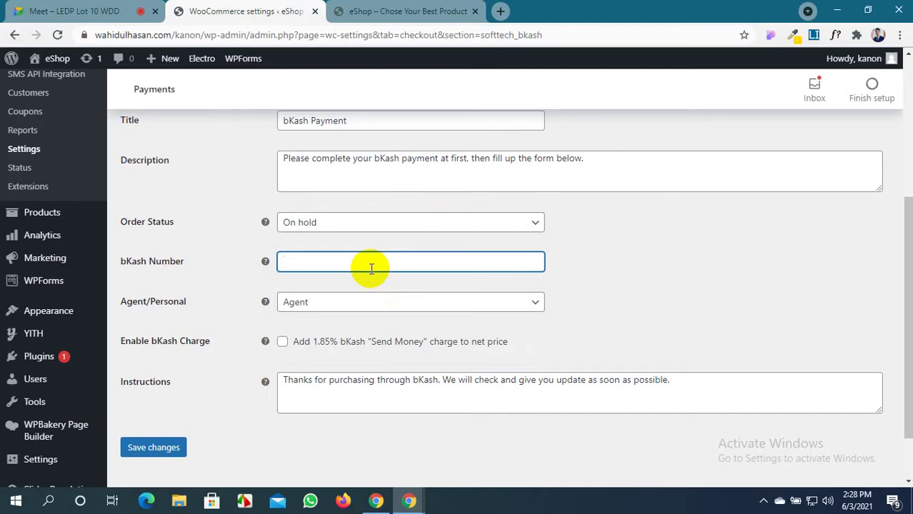
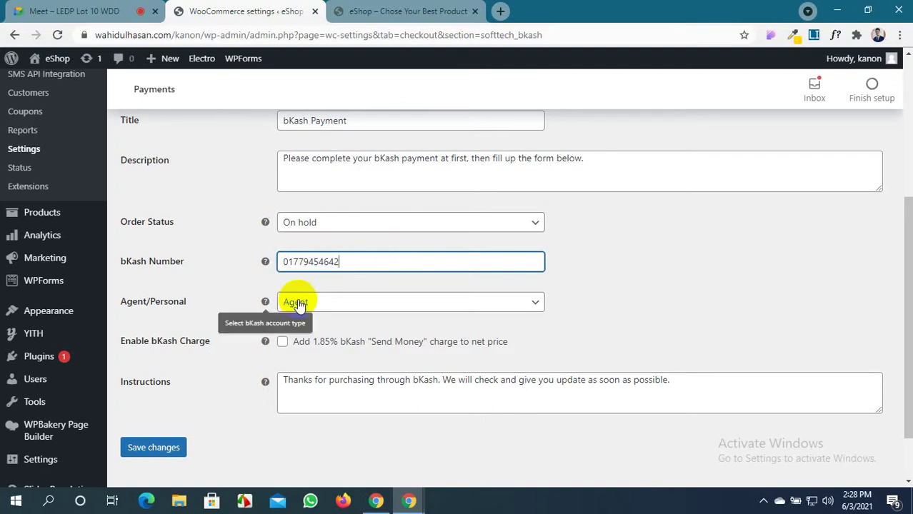
pyautogui.click(421, 302)
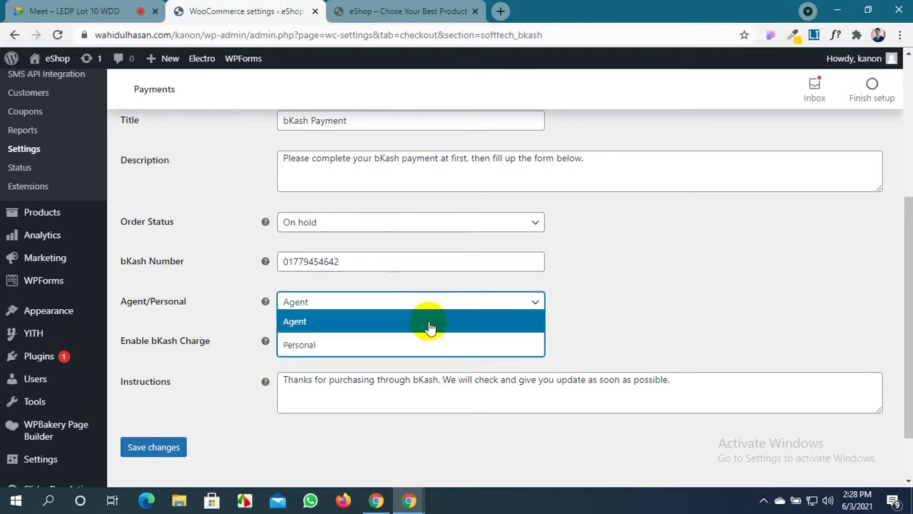
pyautogui.click(430, 326)
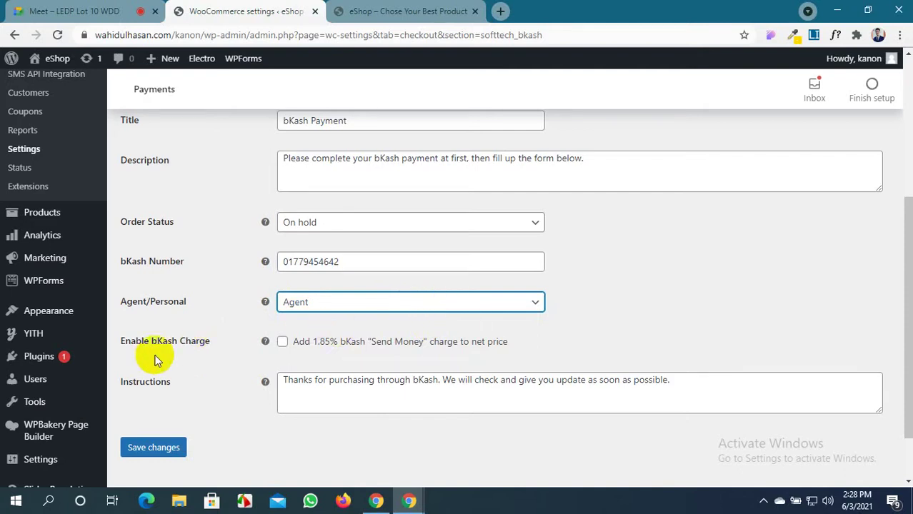
# Tick Enable bKash Charge to add the 1.85% Send Money charge.
pyautogui.moveTo(265, 341)
pyautogui.scroll(-1, 265, 342)
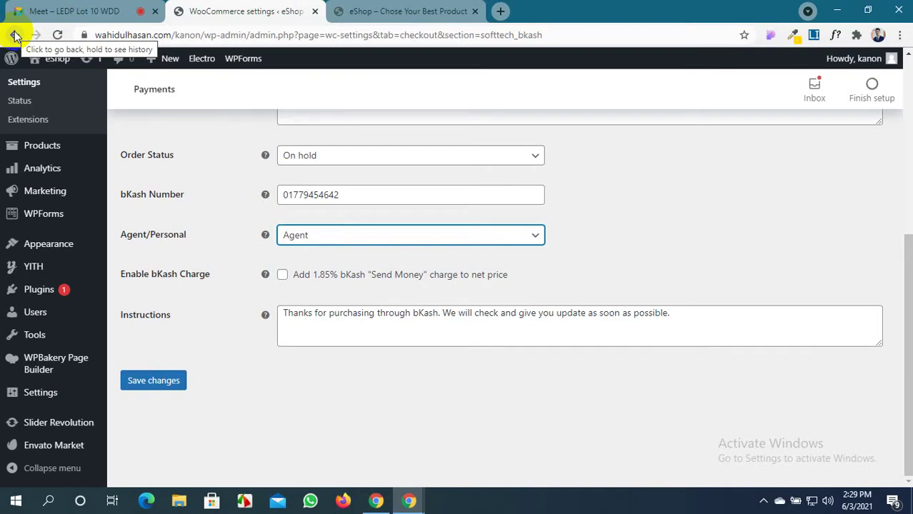
pyautogui.click(282, 276)
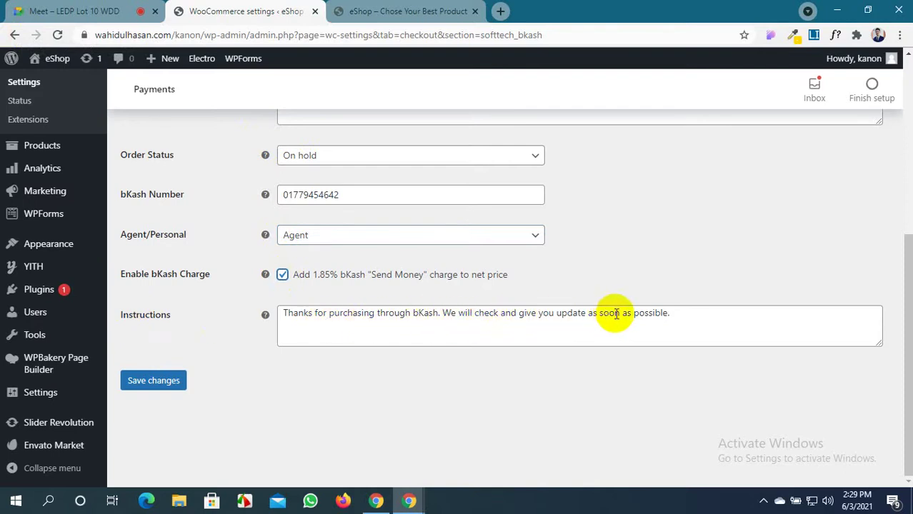
pyautogui.moveTo(98, 375)
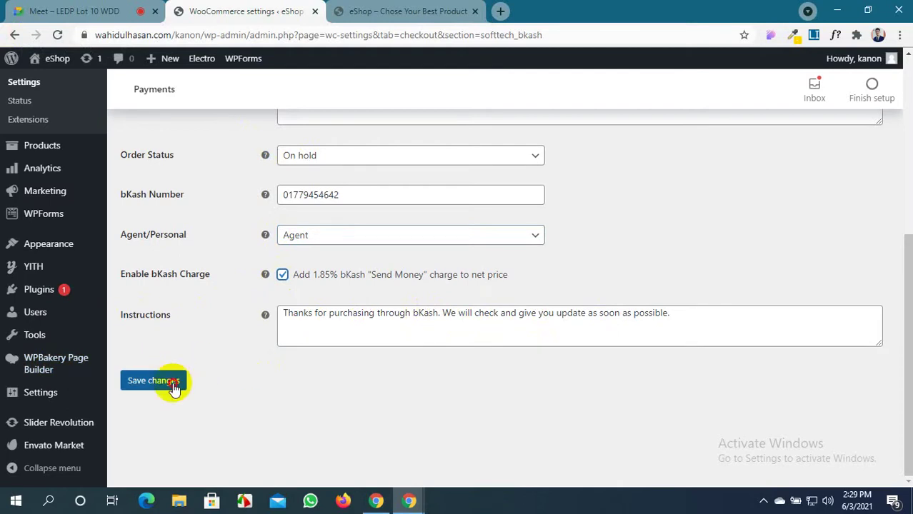
# Save the bKash gateway settings and return to the payment methods list.
pyautogui.click(175, 388)
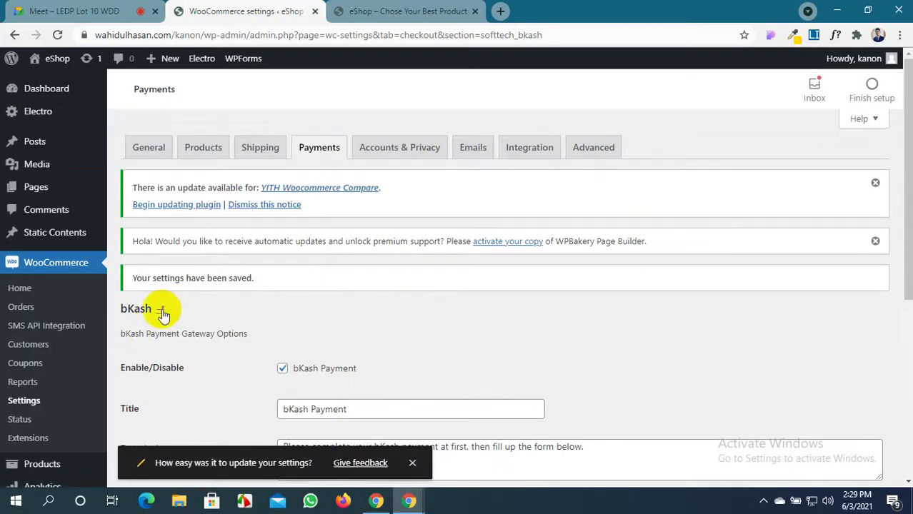
pyautogui.click(161, 311)
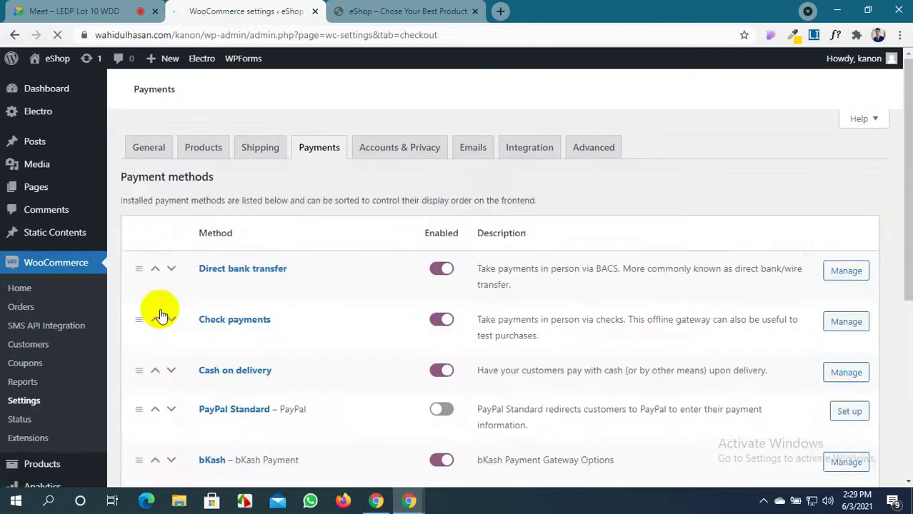
pyautogui.scroll(-5, 161, 314)
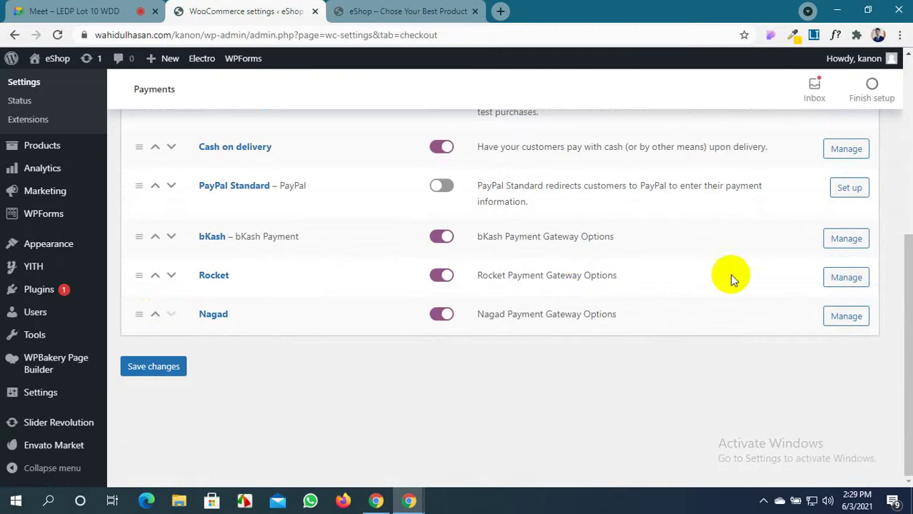
# In the Rocket gateway settings, complete the merchant's Rocket number and set account type to Personal.
pyautogui.click(860, 281)
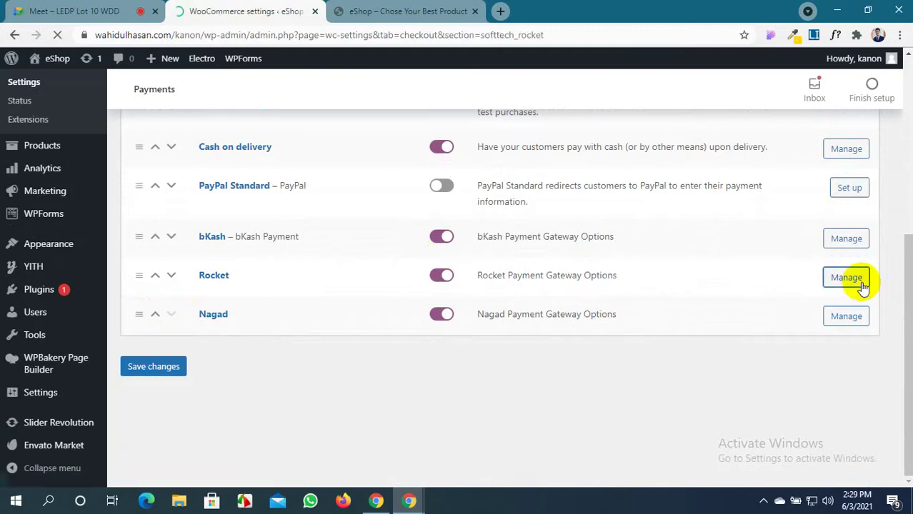
pyautogui.scroll(-5, 329, 291)
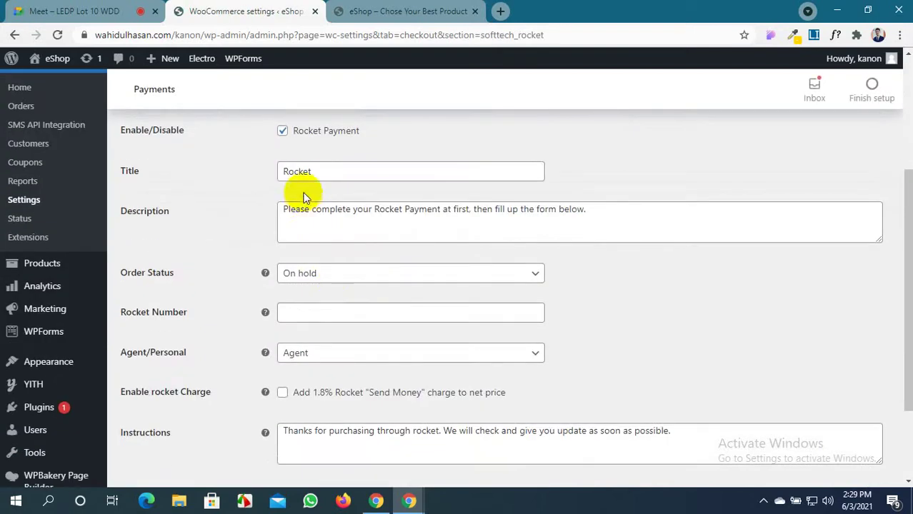
pyautogui.scroll(-1, 320, 239)
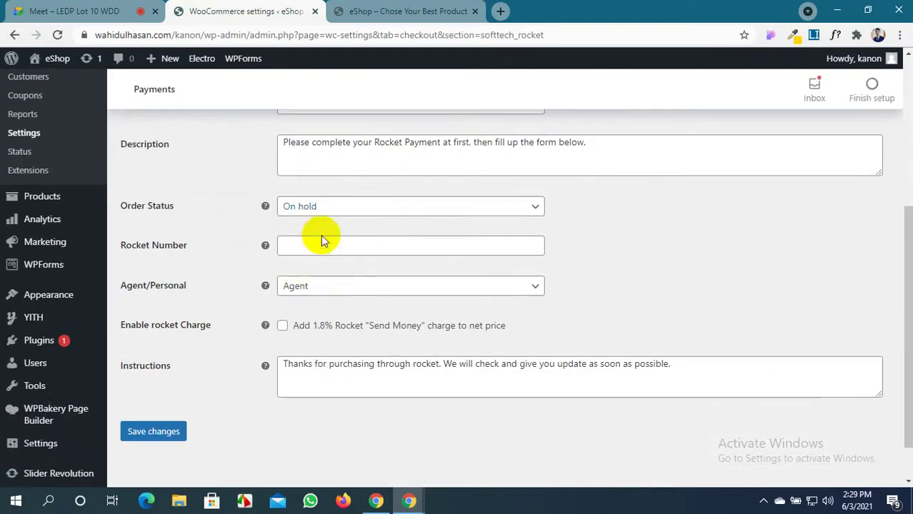
pyautogui.click(319, 245)
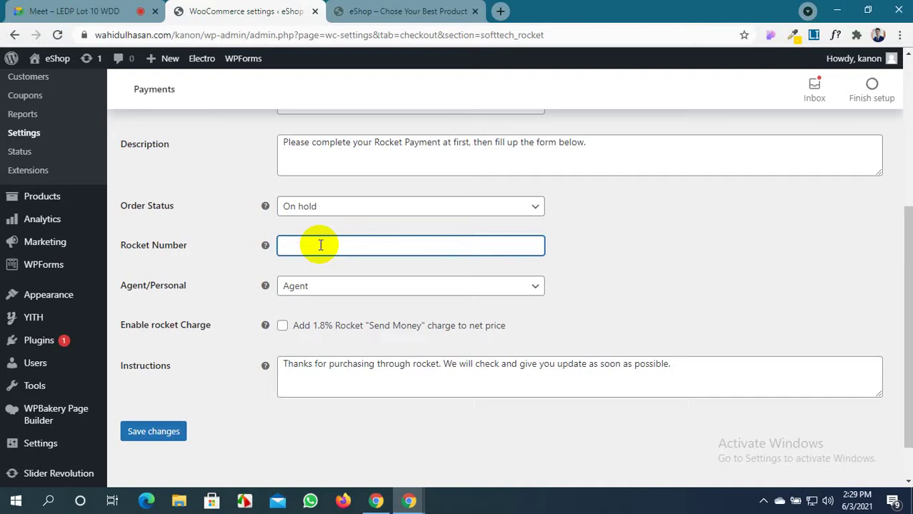
pyautogui.write('454642')
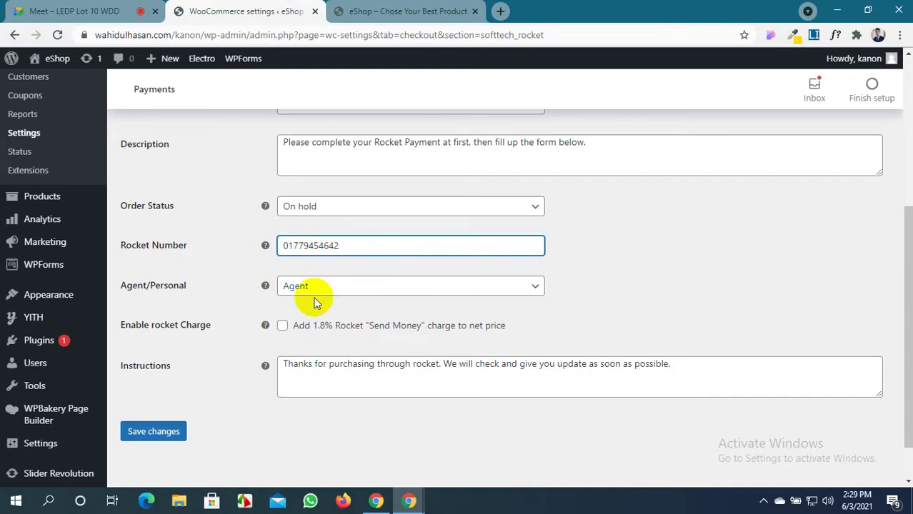
pyautogui.click(342, 287)
pyautogui.click(339, 336)
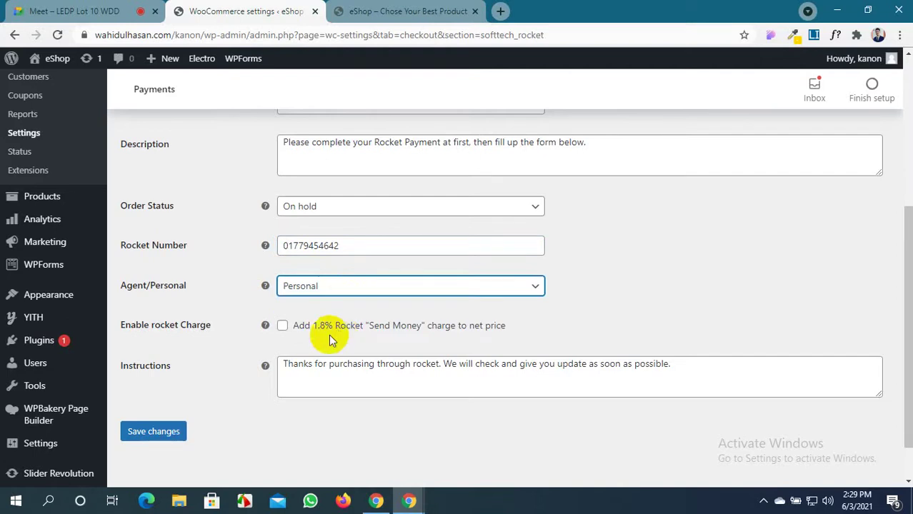
# Save the Rocket settings and go back to the payment methods list.
pyautogui.click(172, 432)
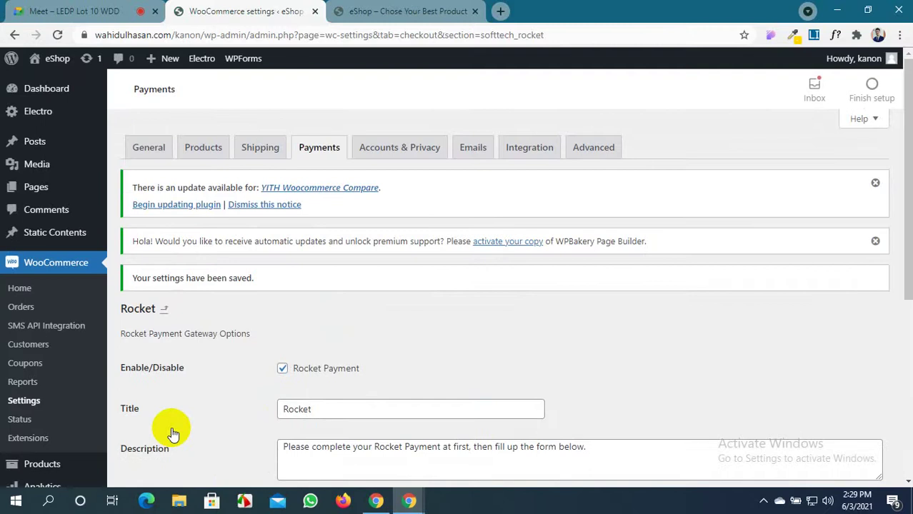
pyautogui.scroll(-5, 171, 432)
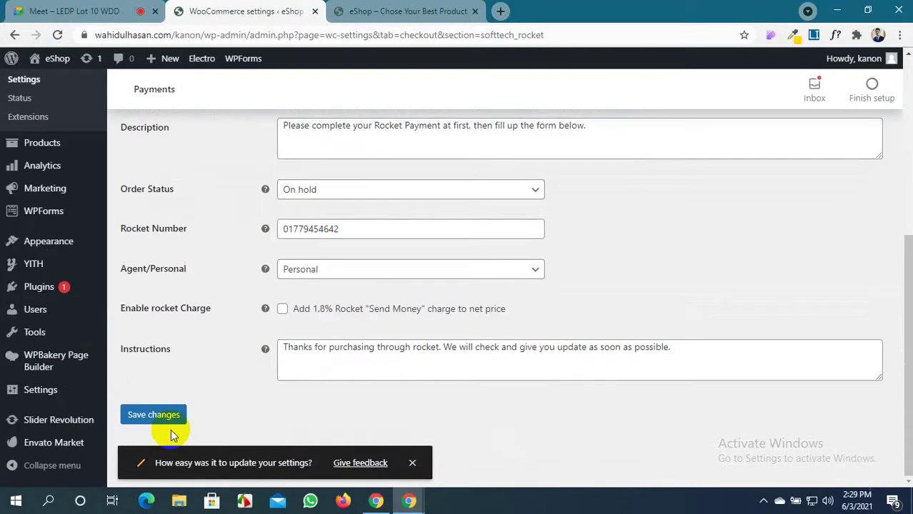
pyautogui.scroll(5, 171, 430)
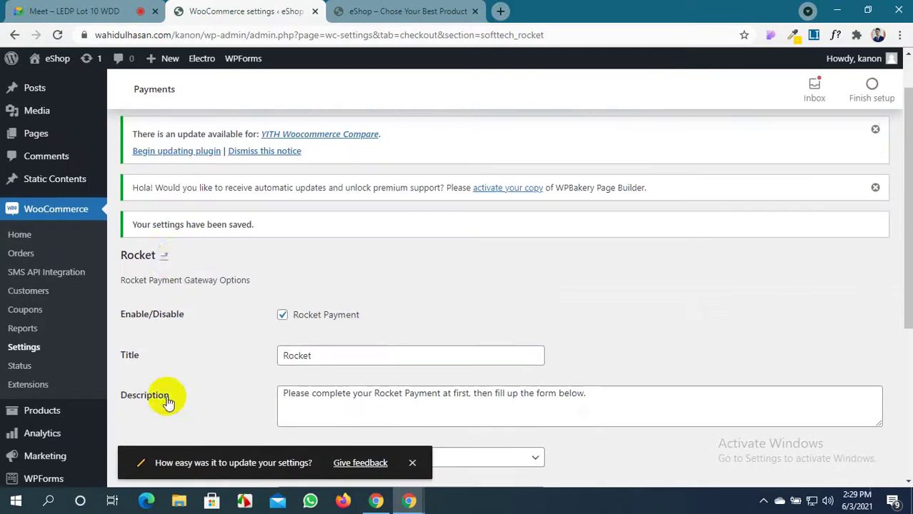
pyautogui.click(166, 258)
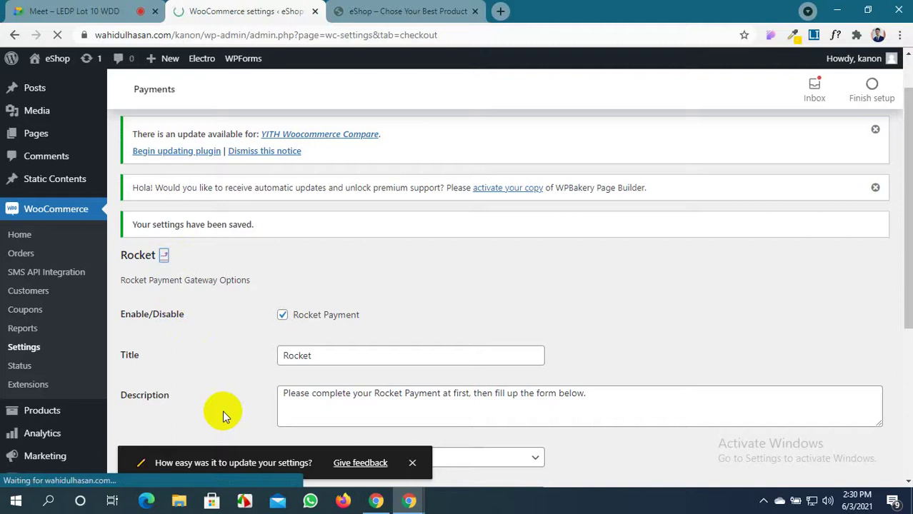
# Set the Nagad gateway's account type to Personal and enable its 1.45% charge.
pyautogui.scroll(-3, 223, 411)
pyautogui.scroll(-1, 223, 410)
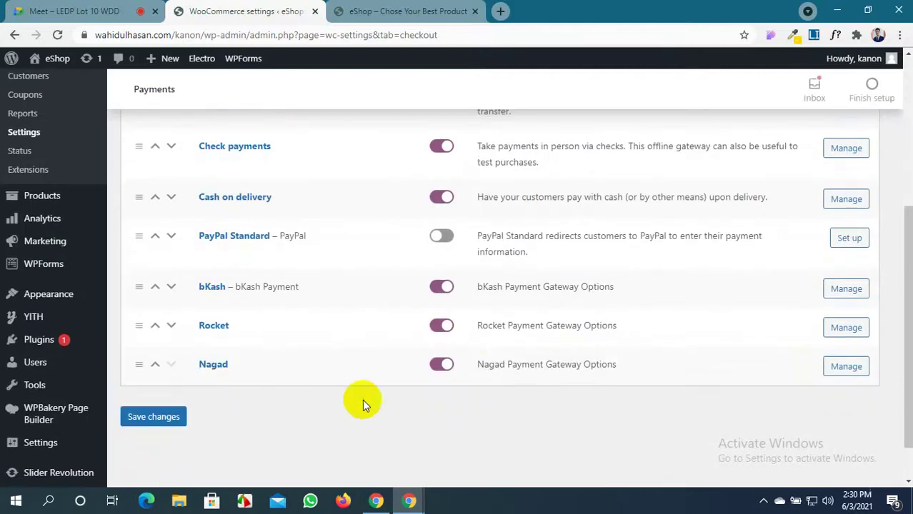
pyautogui.click(846, 366)
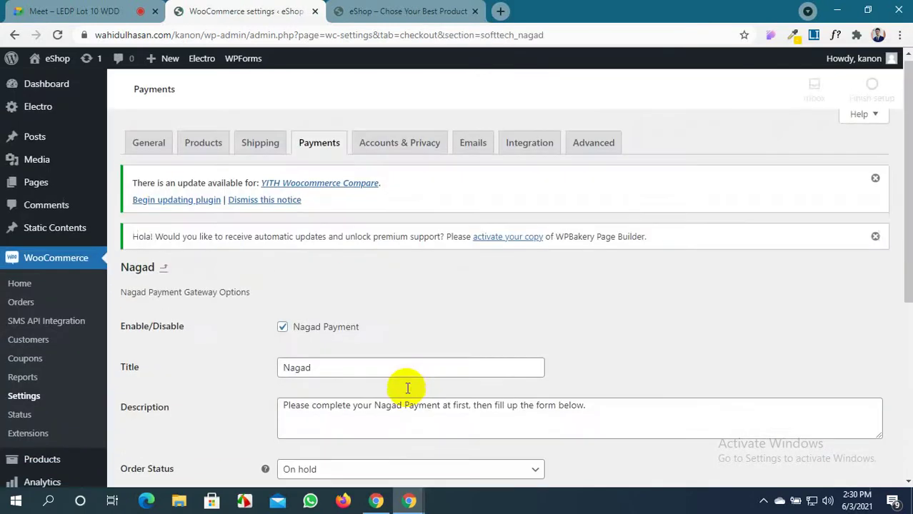
pyautogui.scroll(-3, 407, 384)
pyautogui.click(326, 315)
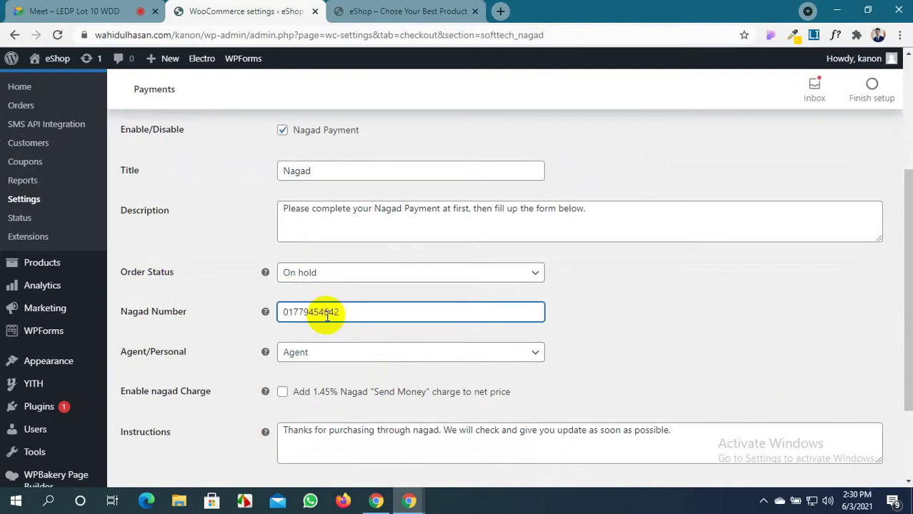
pyautogui.click(330, 352)
pyautogui.click(500, 398)
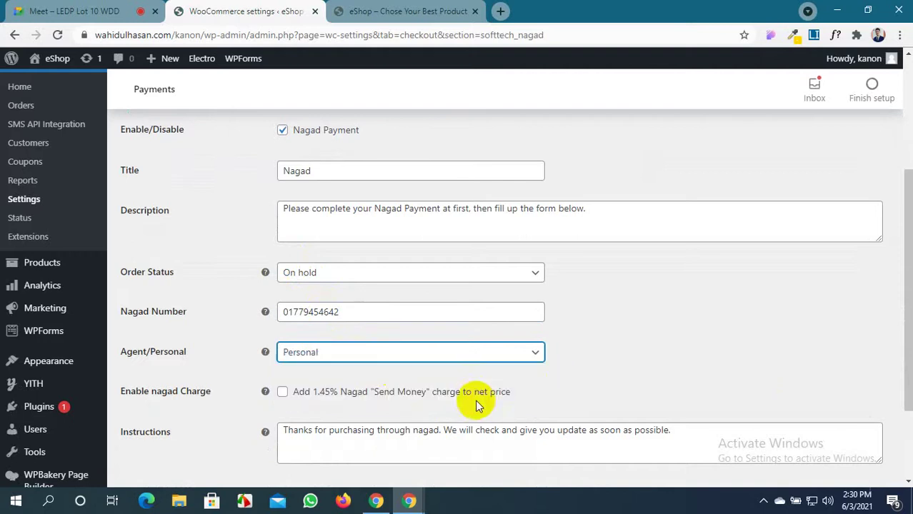
pyautogui.click(282, 392)
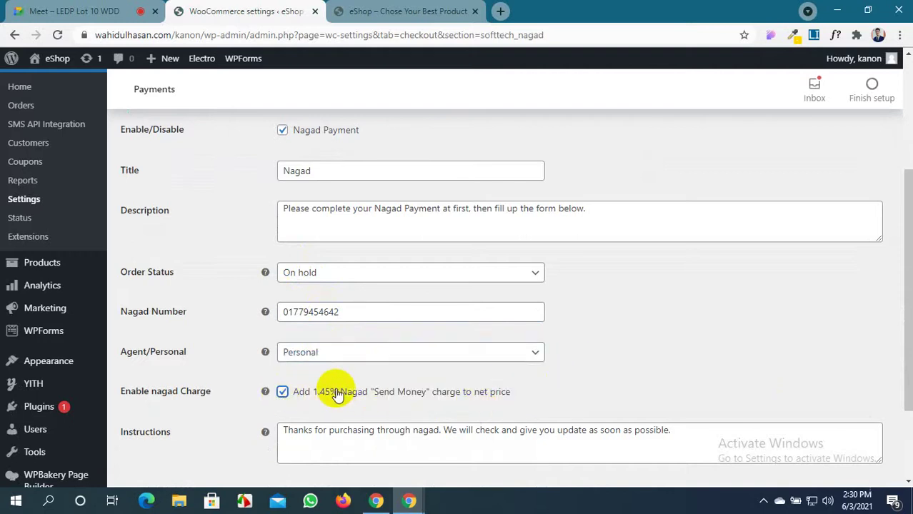
# Save the Nagad settings and switch to the eShop storefront tab.
pyautogui.scroll(-2, 343, 393)
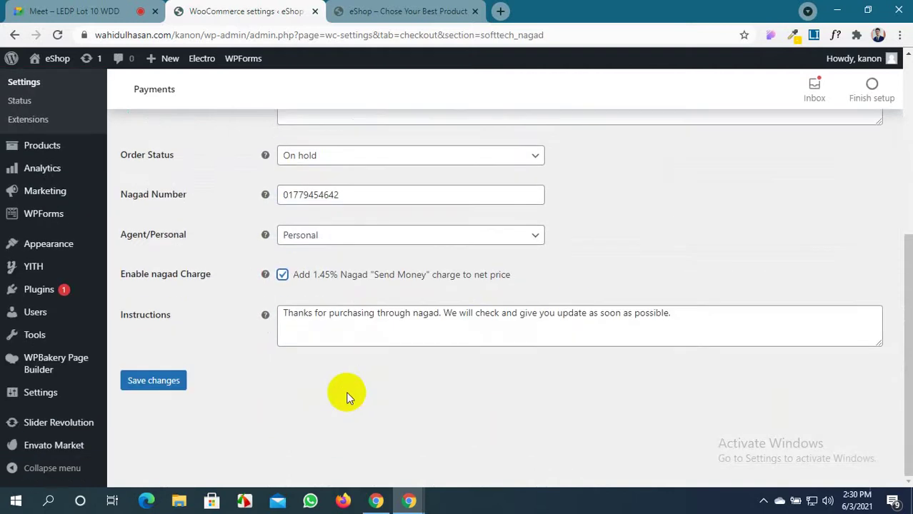
pyautogui.click(169, 388)
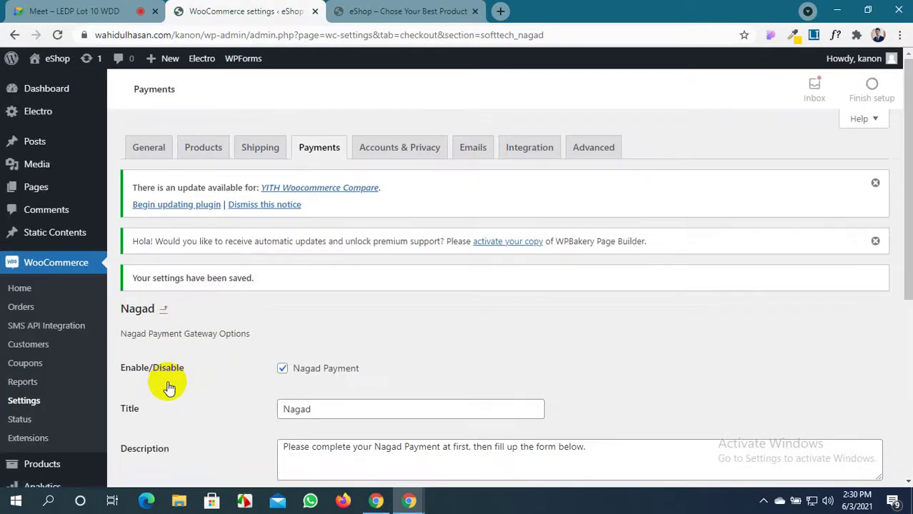
pyautogui.click(343, 11)
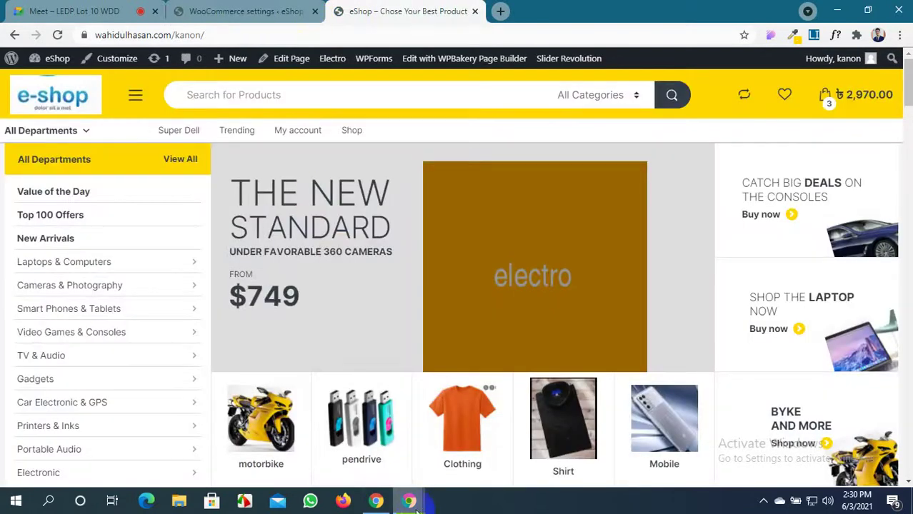
# In the incognito storefront, add the Nice View 40" Smart Android LED TV to the cart.
pyautogui.moveTo(420, 506)
pyautogui.click(478, 438)
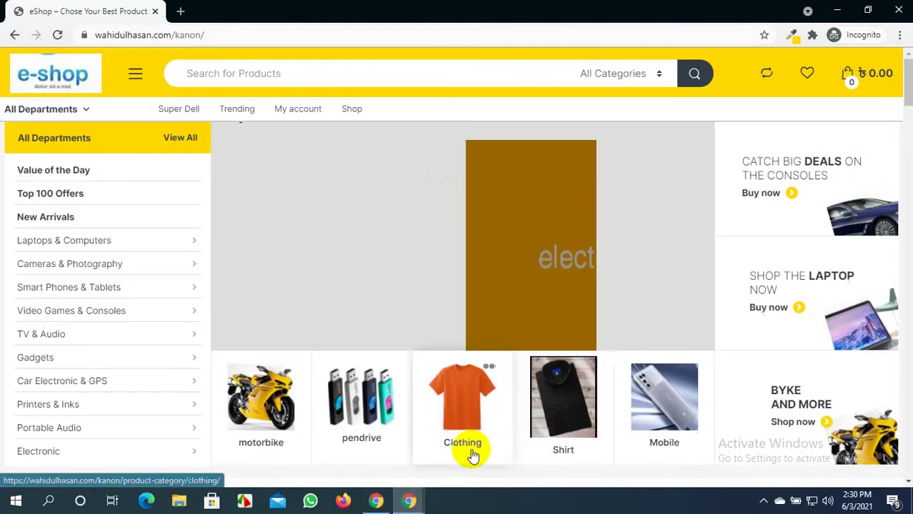
pyautogui.scroll(-10, 374, 328)
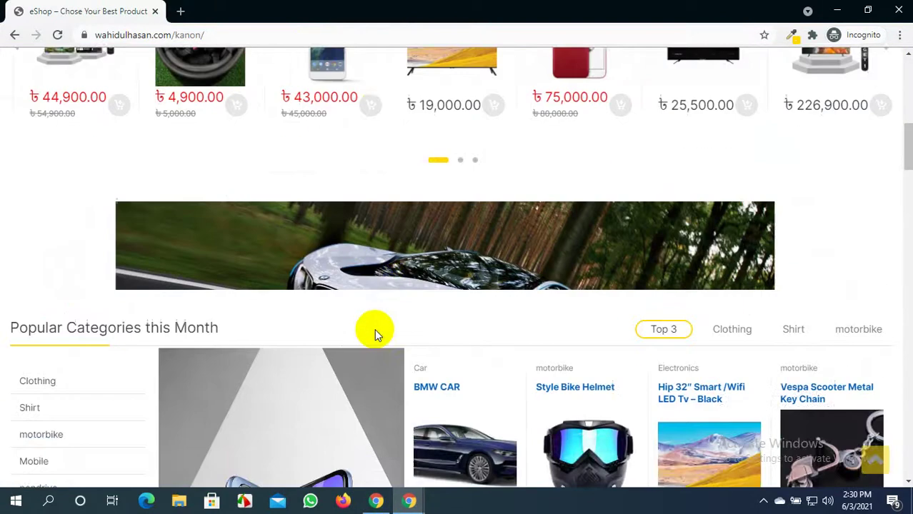
pyautogui.scroll(-3, 374, 328)
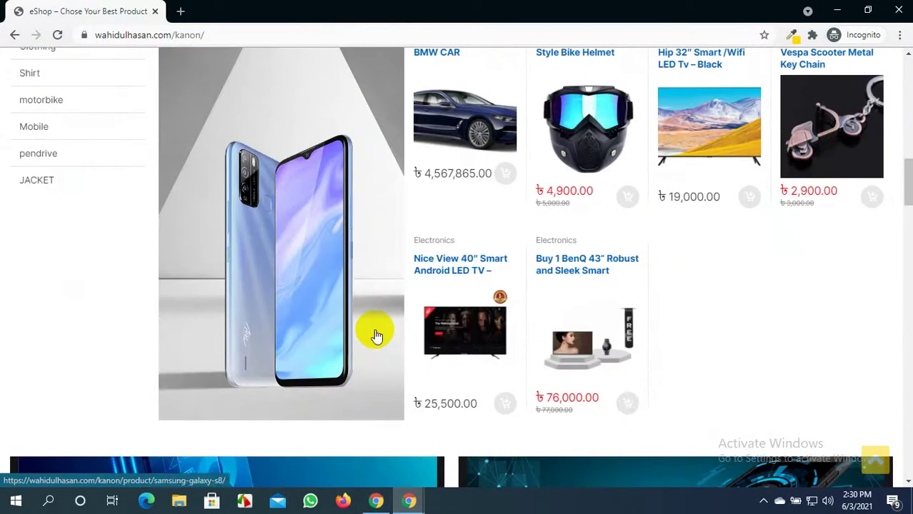
pyautogui.click(453, 343)
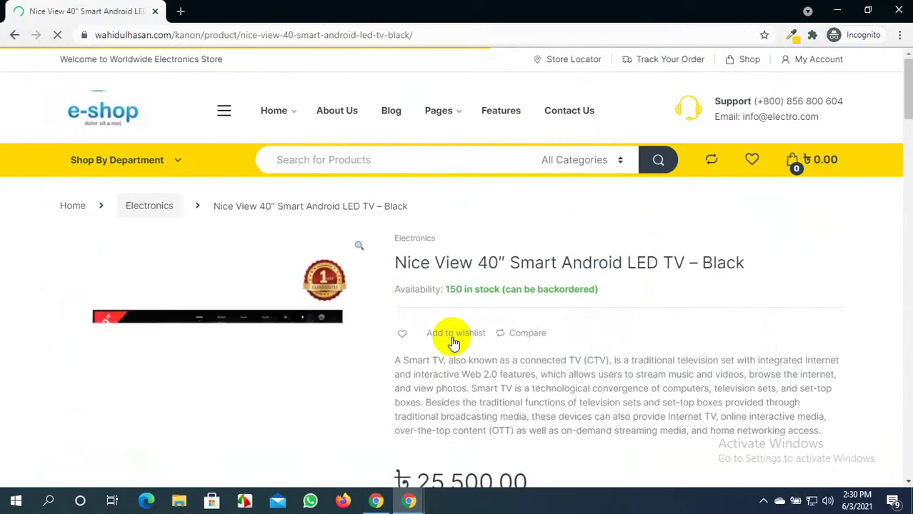
pyautogui.scroll(-4, 451, 340)
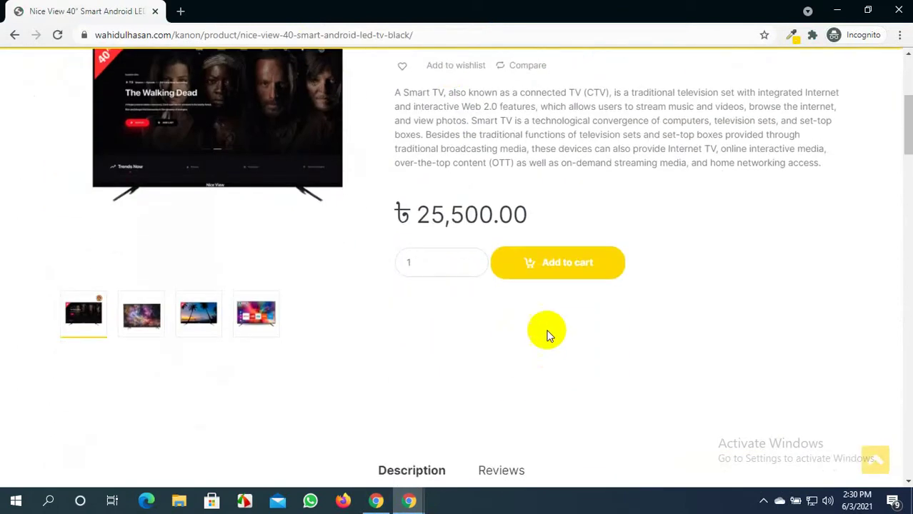
pyautogui.click(559, 279)
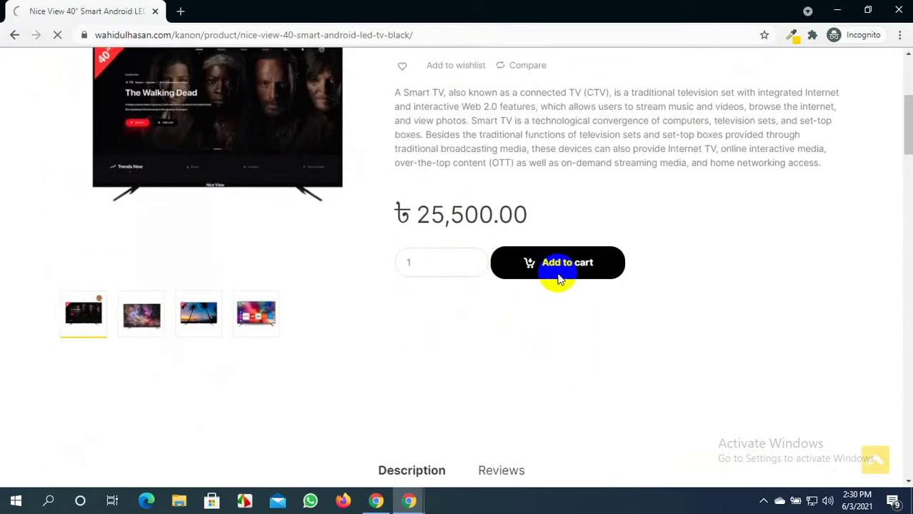
# Open the cart and review the ৳25,700.00 total with ৳200 flat-rate shipping.
pyautogui.click(805, 250)
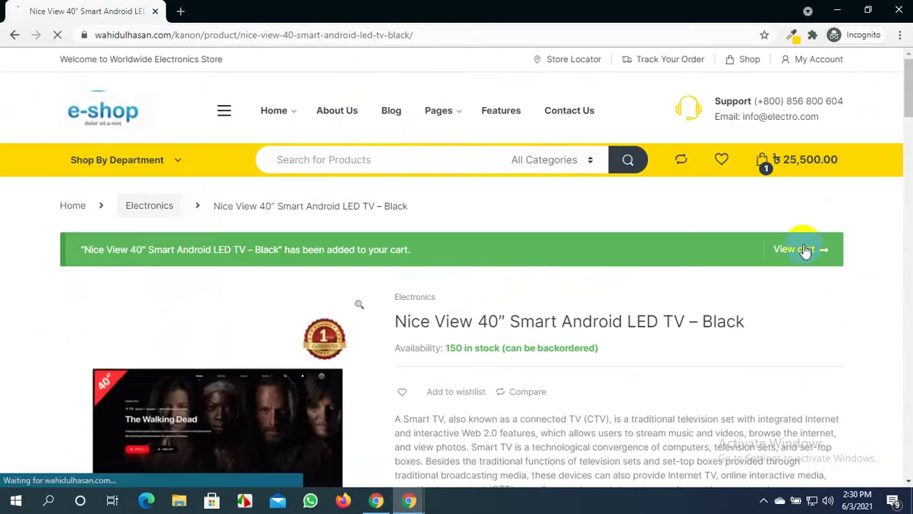
pyautogui.scroll(-3, 444, 253)
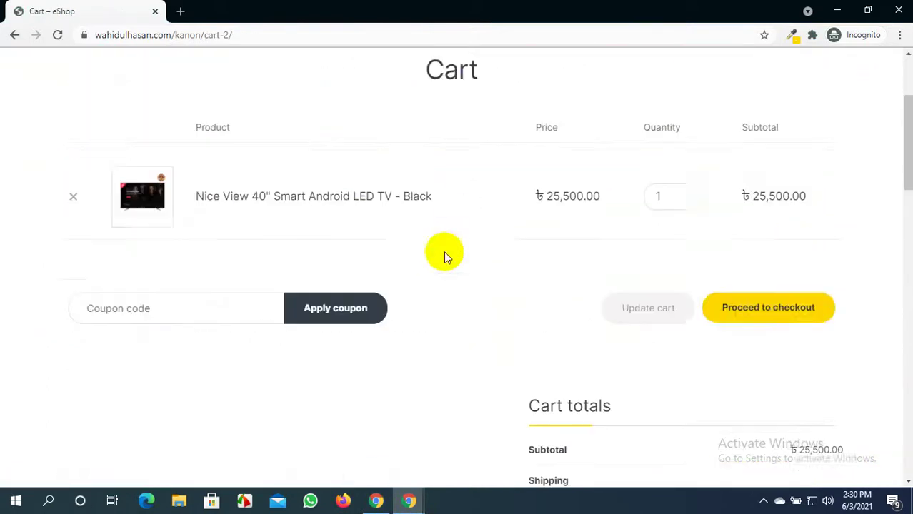
pyautogui.scroll(-1, 768, 279)
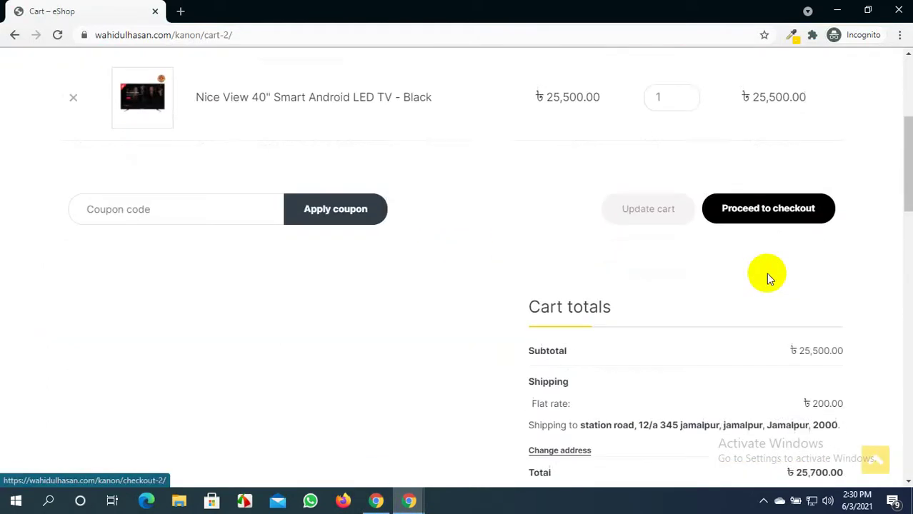
pyautogui.scroll(-4, 707, 332)
pyautogui.scroll(2, 616, 321)
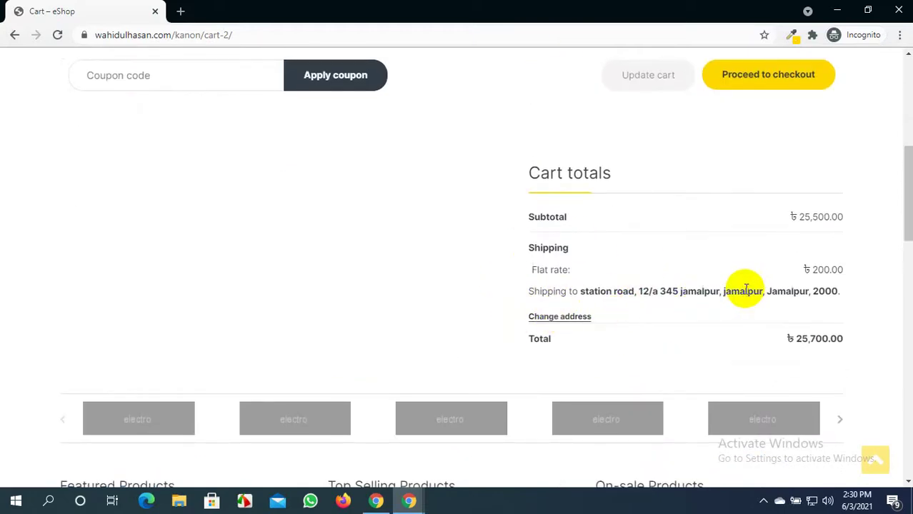
pyautogui.scroll(4, 594, 289)
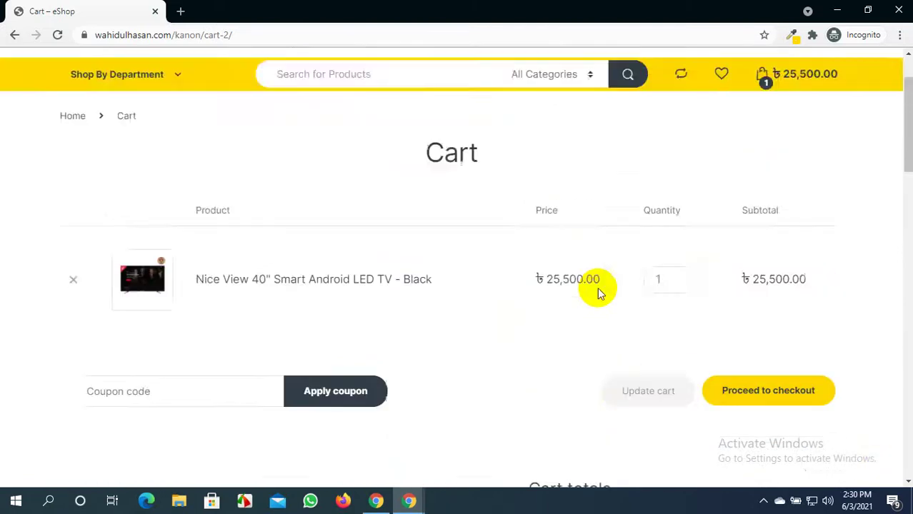
pyautogui.scroll(-1, 695, 295)
pyautogui.scroll(3, 698, 295)
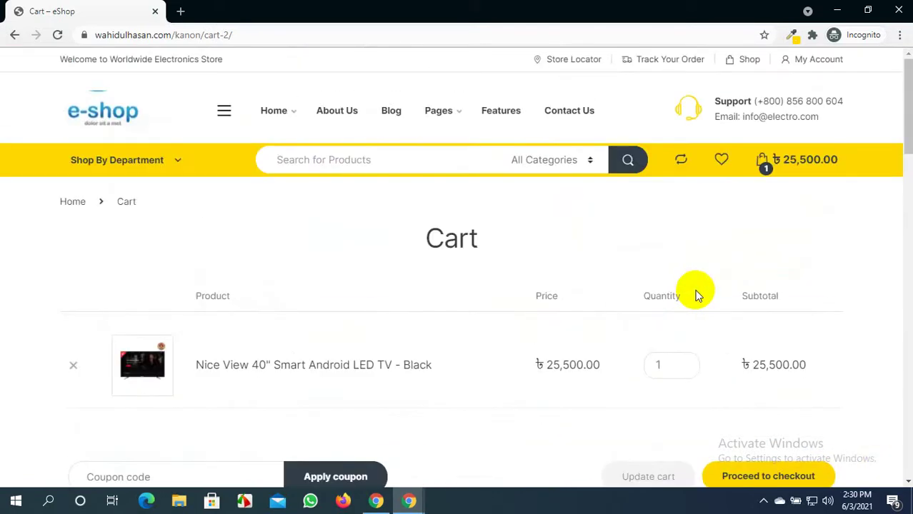
pyautogui.scroll(-4, 698, 295)
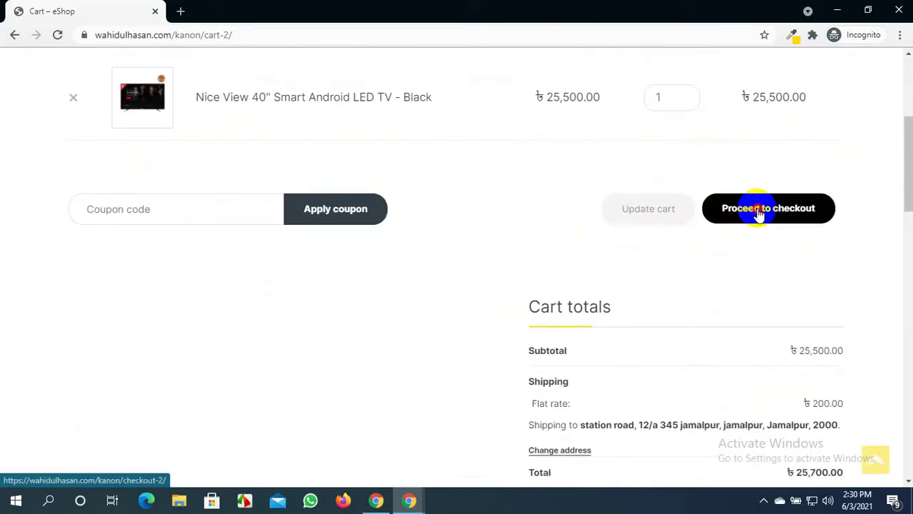
# Proceed from the cart to the checkout page and look over its fields.
pyautogui.click(758, 212)
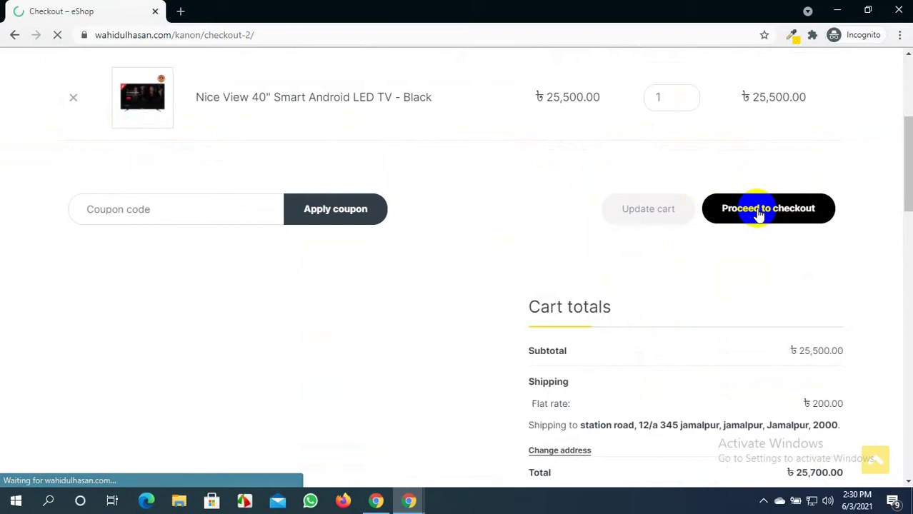
pyautogui.scroll(-4, 465, 207)
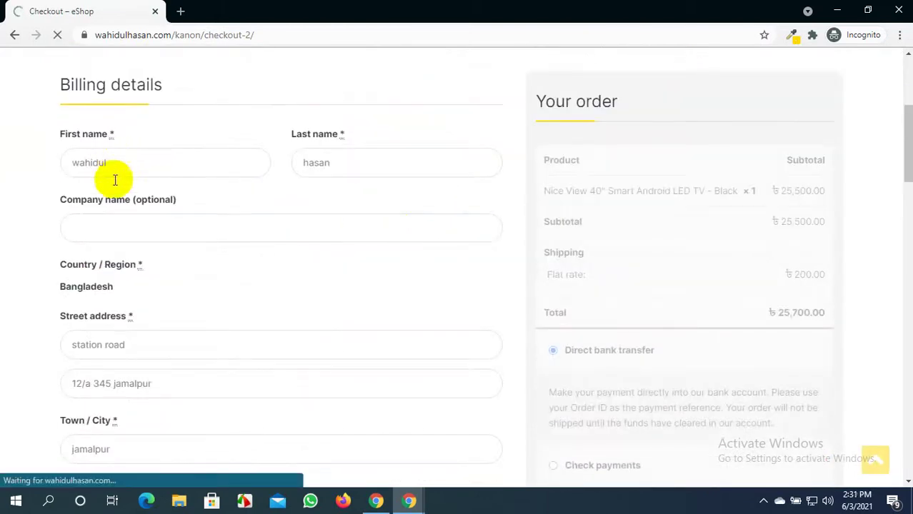
pyautogui.scroll(-4, 163, 245)
pyautogui.scroll(2, 163, 245)
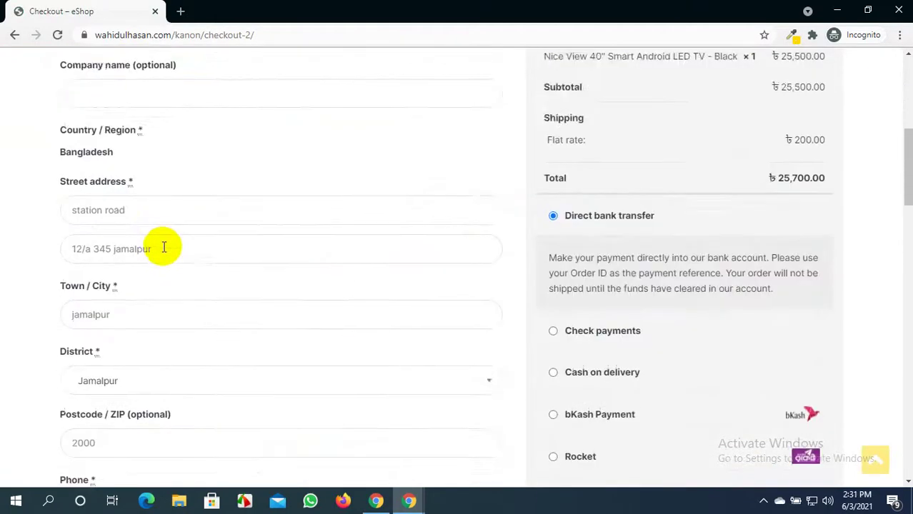
pyautogui.scroll(-2, 163, 246)
pyautogui.scroll(1, 166, 250)
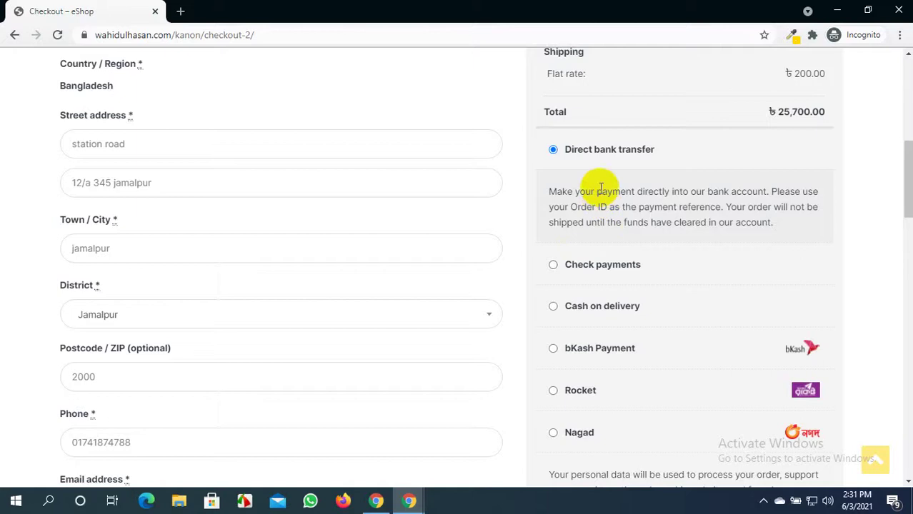
pyautogui.scroll(2, 604, 159)
pyautogui.scroll(1, 603, 156)
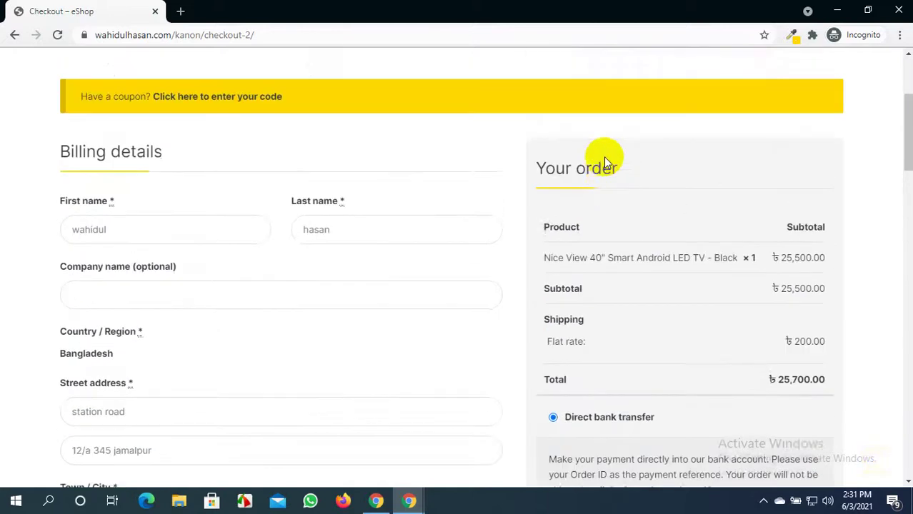
pyautogui.scroll(-3, 604, 156)
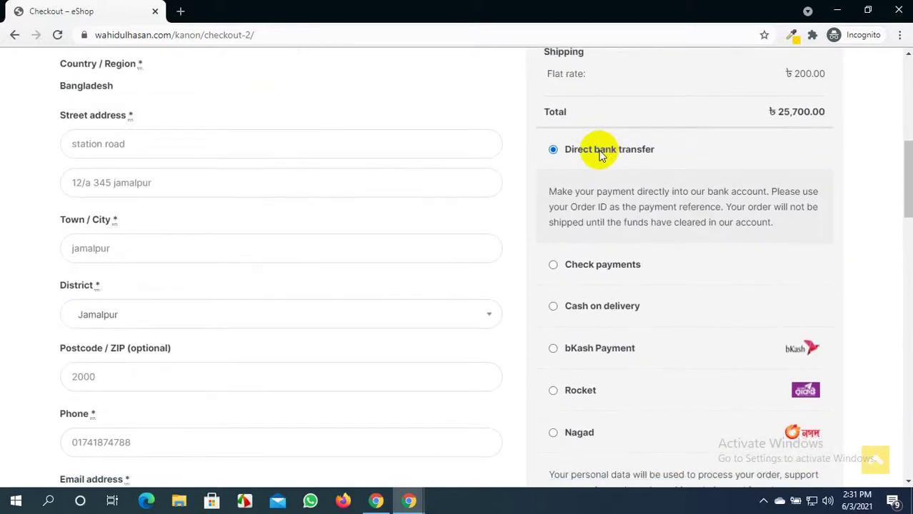
# Try Check payments and Cash on delivery, then pay with bKash Payment, making the total ৳26,172.00.
pyautogui.click(553, 266)
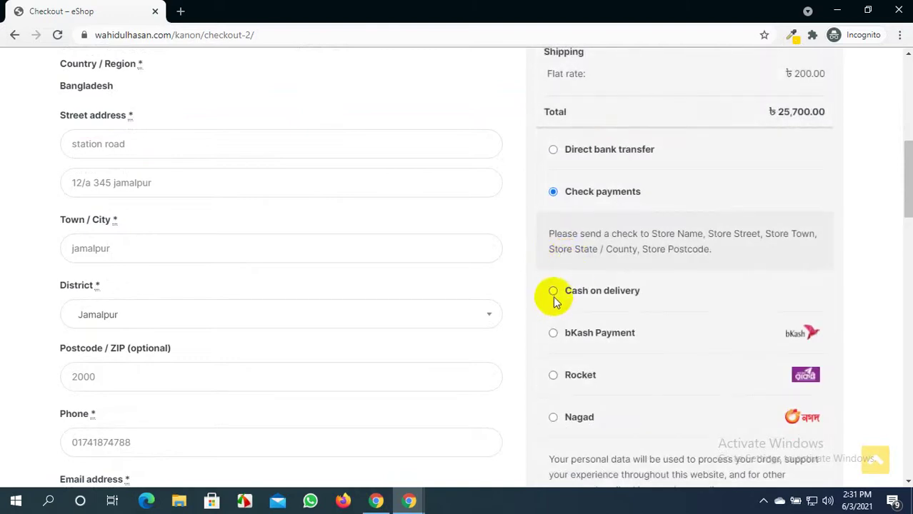
pyautogui.click(553, 292)
pyautogui.scroll(-1, 553, 294)
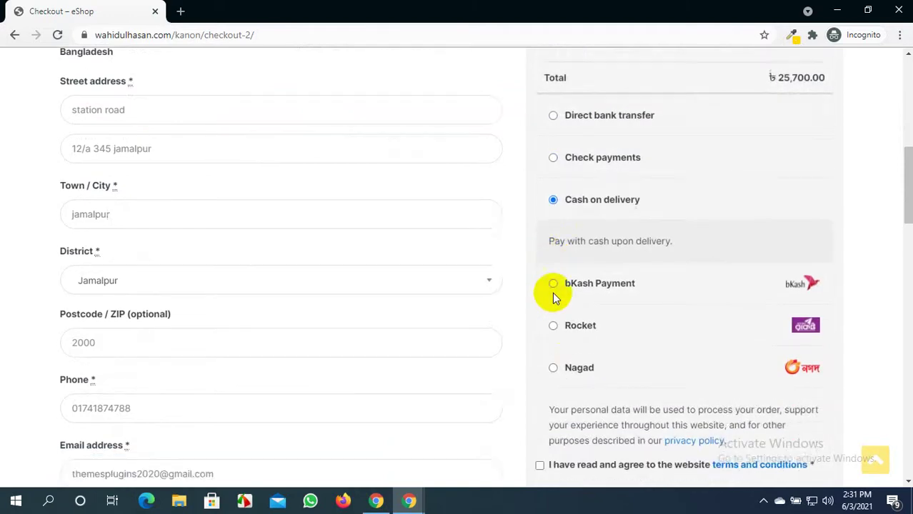
pyautogui.click(553, 252)
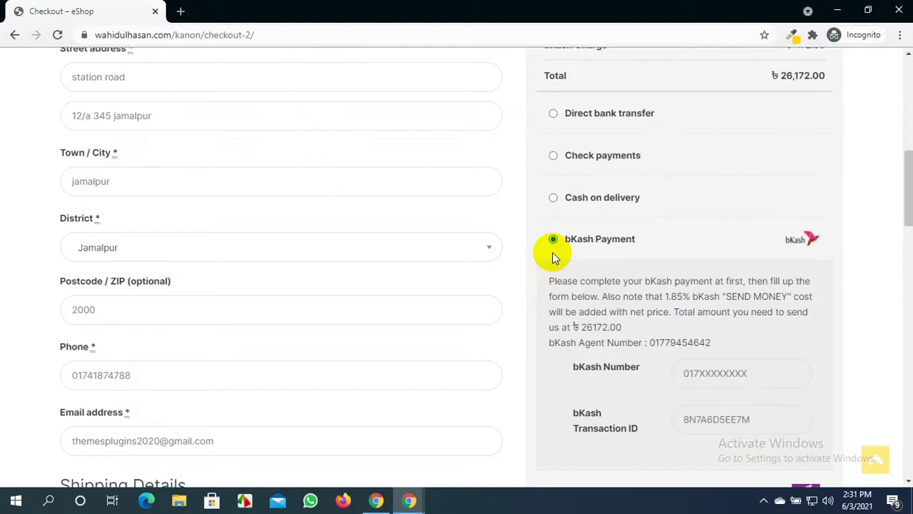
# Highlight the bKash agent number shown in the payment instructions.
pyautogui.scroll(-2, 527, 289)
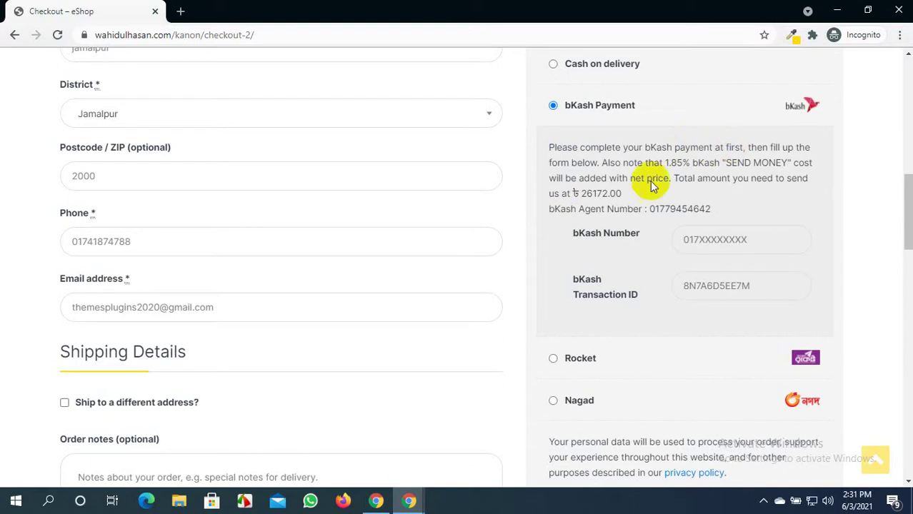
pyautogui.moveTo(647, 208); pyautogui.dragTo(711, 208)
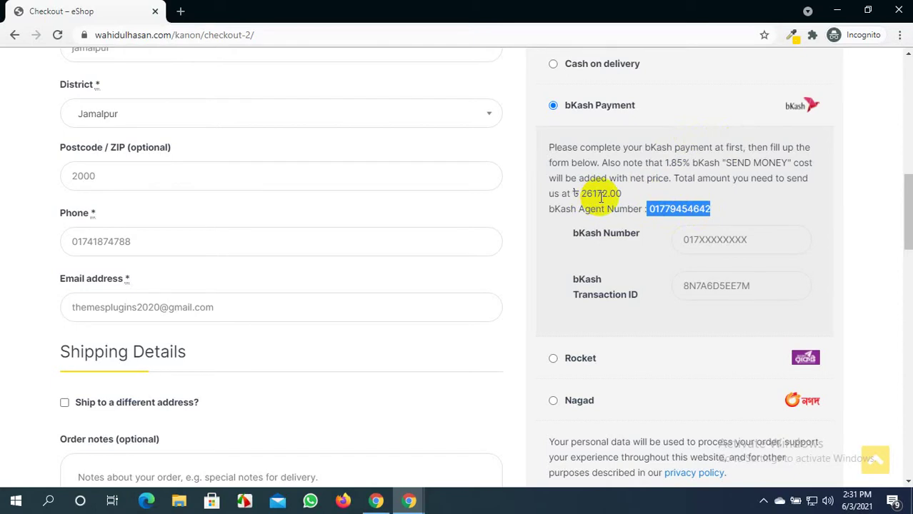
pyautogui.scroll(5, 600, 197)
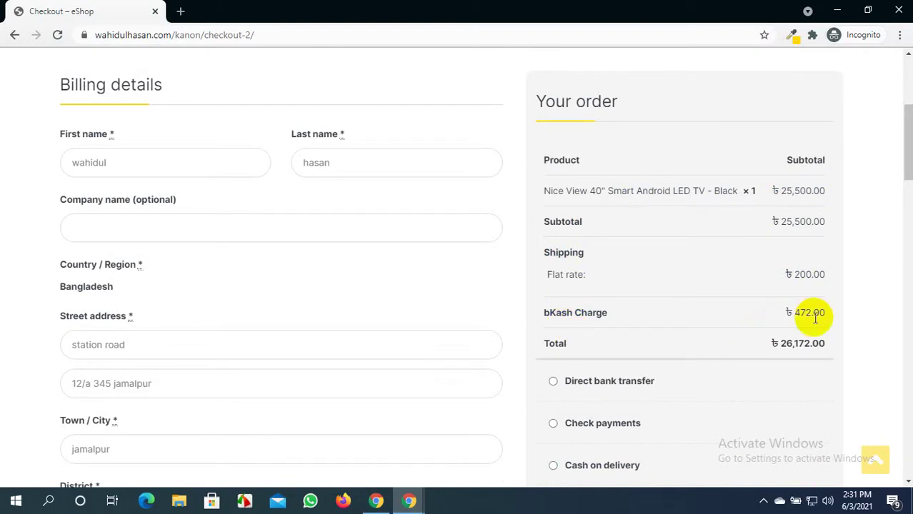
pyautogui.scroll(-1, 816, 317)
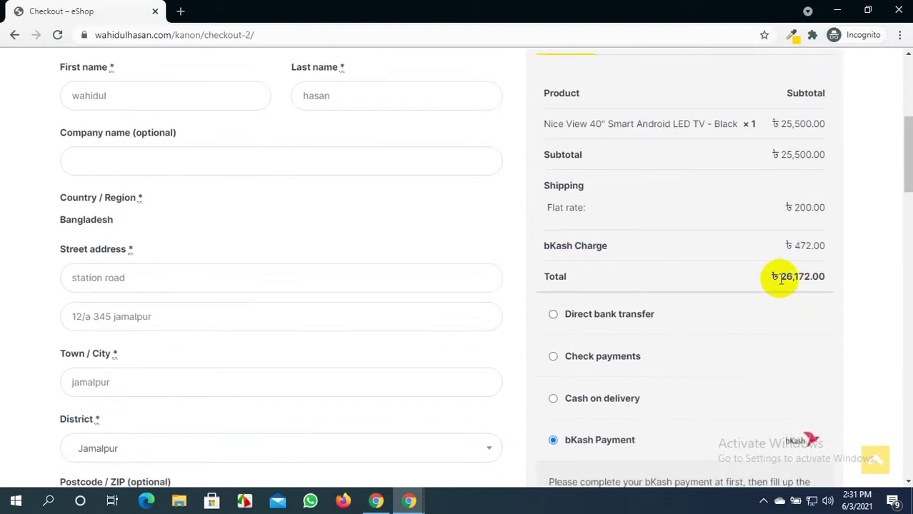
pyautogui.scroll(-4, 804, 279)
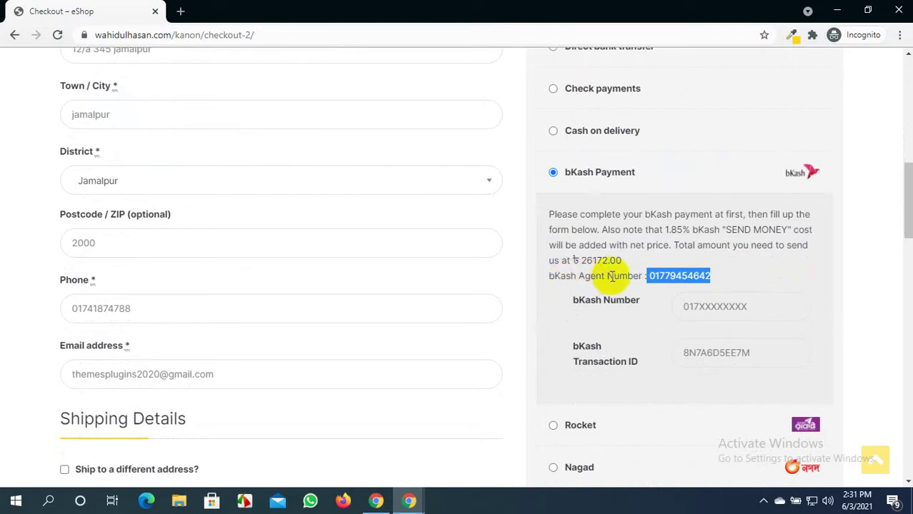
pyautogui.scroll(-1, 678, 272)
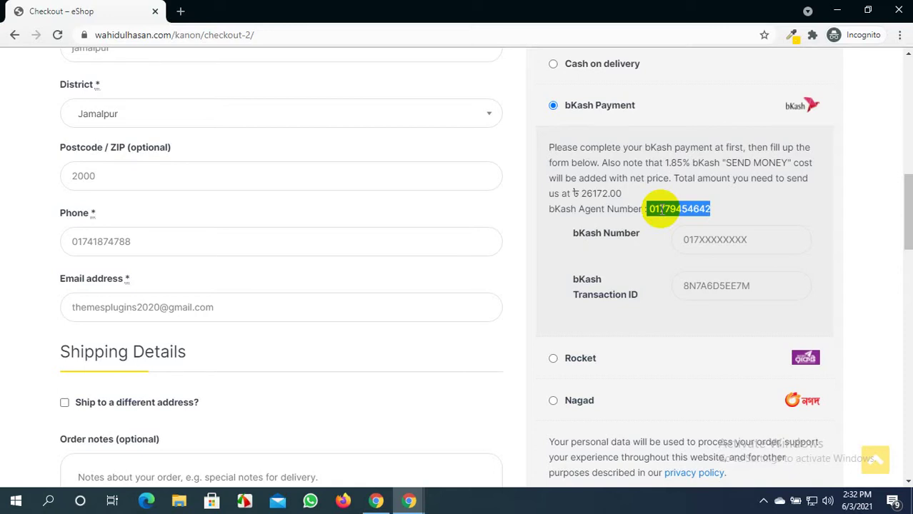
# Fill in the payer's bKash number and the bKash transaction ID.
pyautogui.click(722, 240)
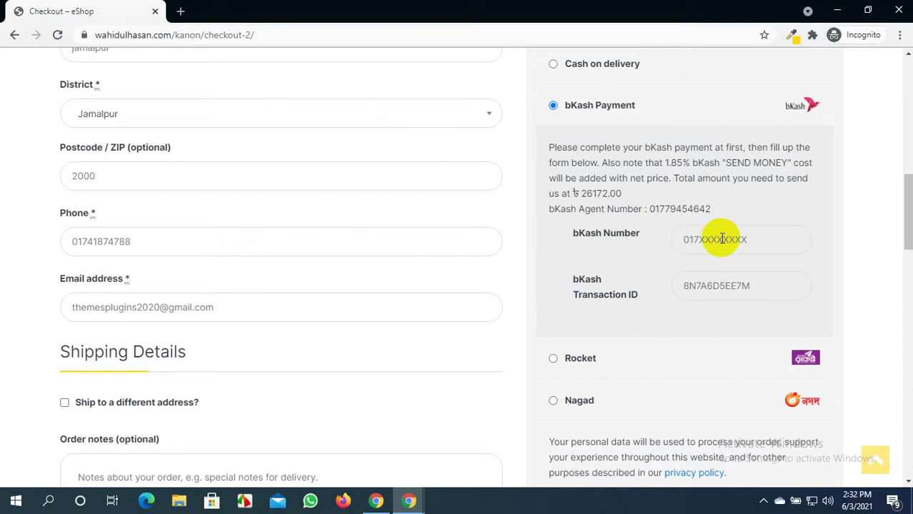
pyautogui.click(748, 285)
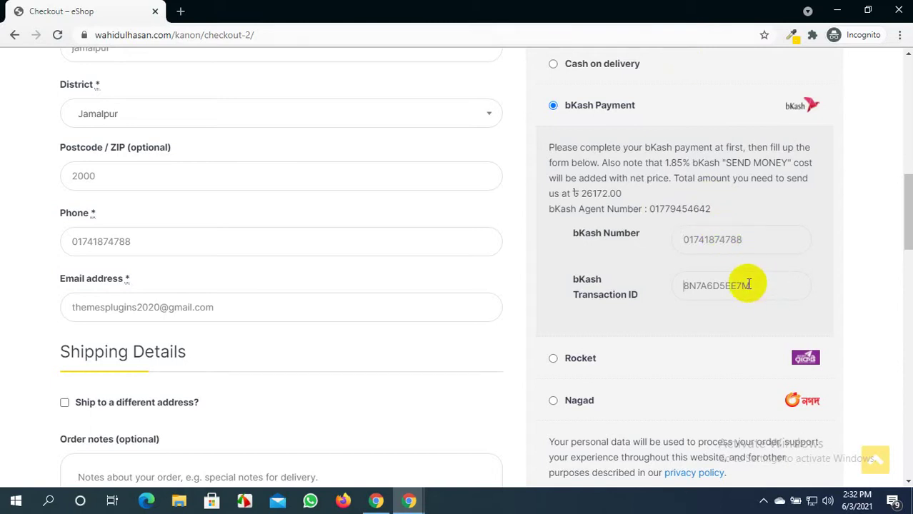
# Accept the terms and conditions and place the order.
pyautogui.scroll(-4, 751, 315)
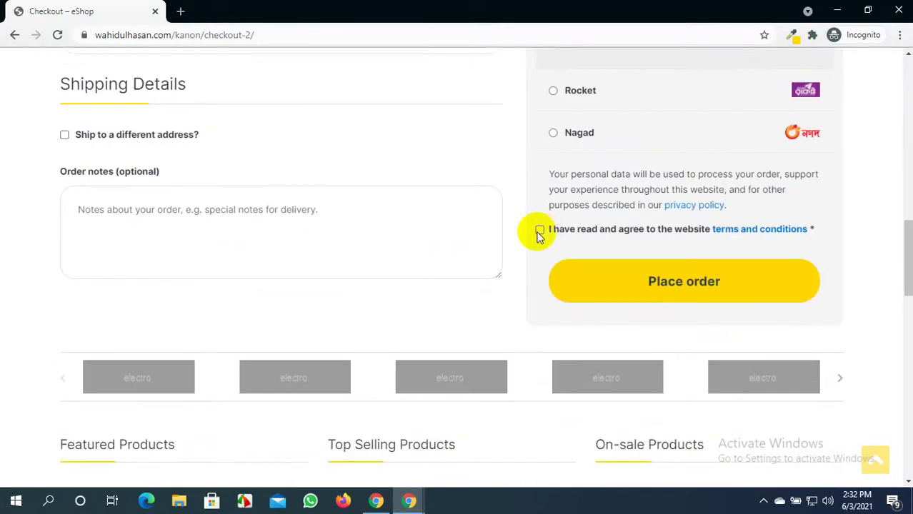
pyautogui.click(539, 231)
pyautogui.click(684, 292)
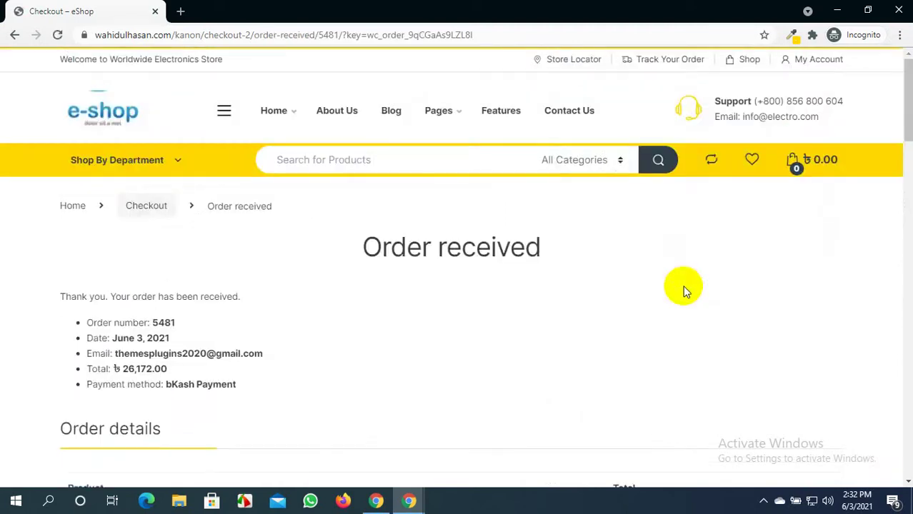
# In the admin window, open WooCommerce Orders to see the ৳26,172.00 on-hold bKash order.
pyautogui.moveTo(408, 501)
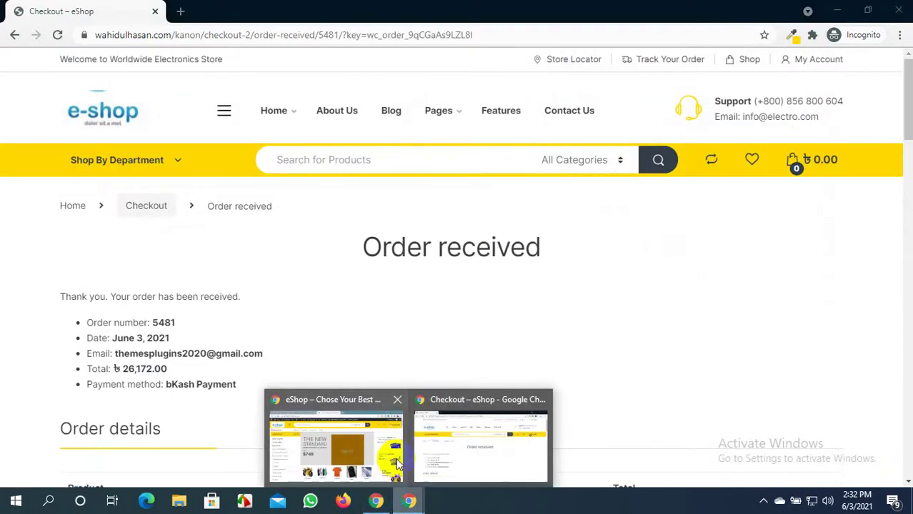
pyautogui.click(336, 444)
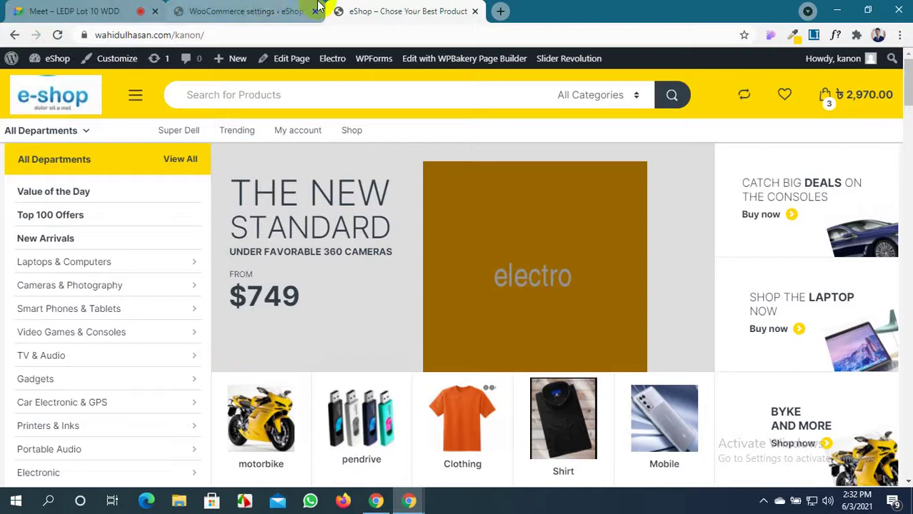
pyautogui.click(240, 11)
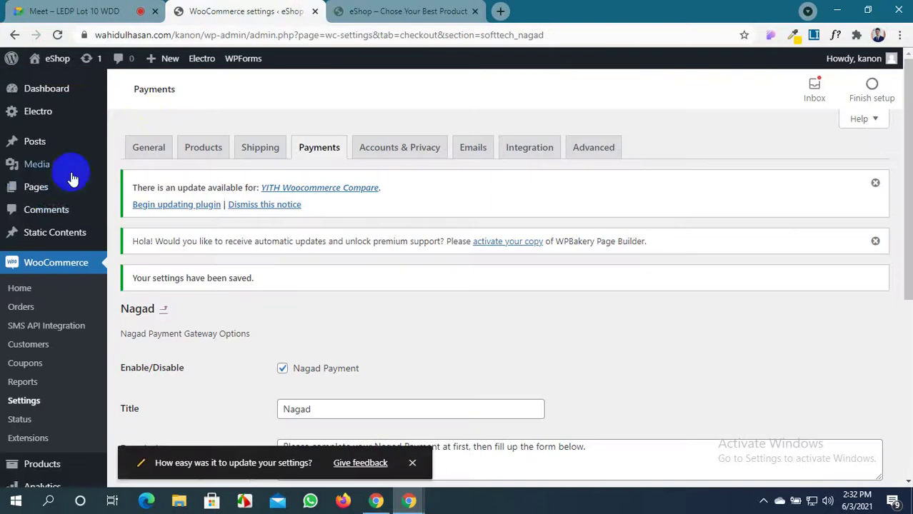
pyautogui.click(21, 307)
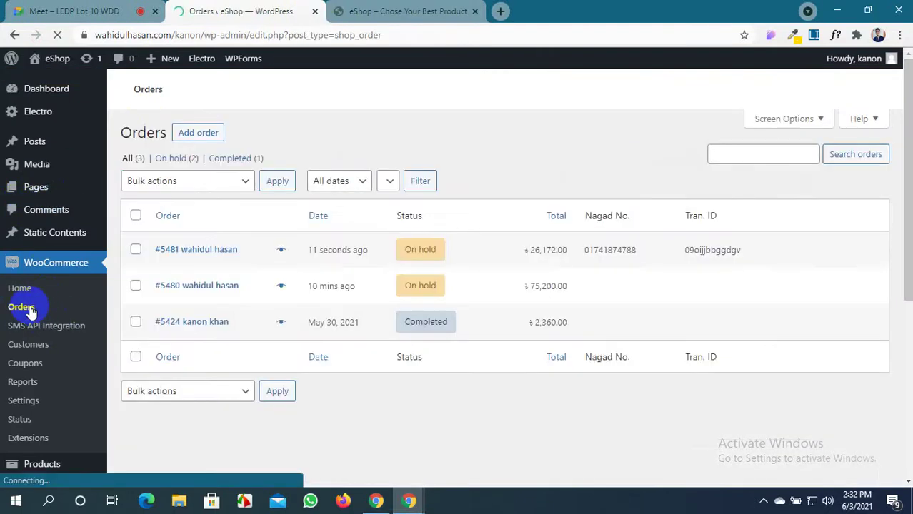
pyautogui.scroll(-2, 214, 243)
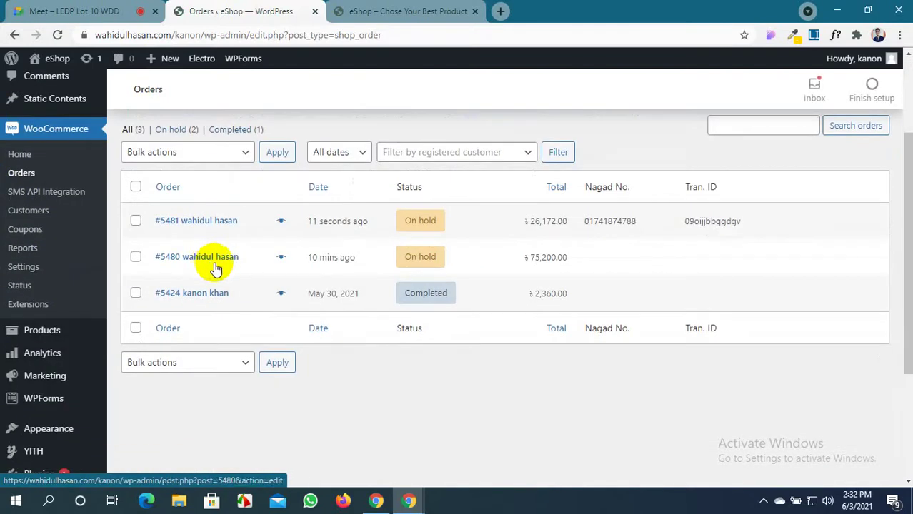
pyautogui.click(214, 260)
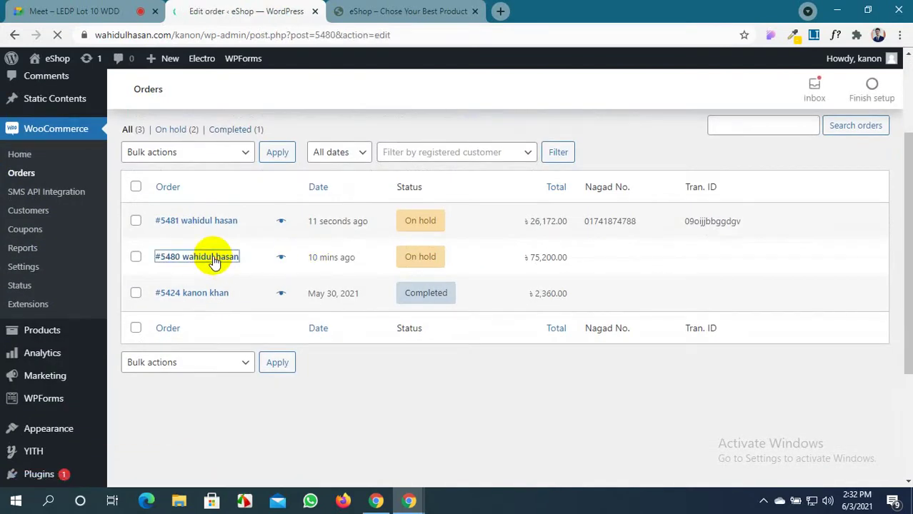
pyautogui.scroll(-1, 214, 262)
pyautogui.scroll(-3, 214, 258)
pyautogui.scroll(3, 217, 257)
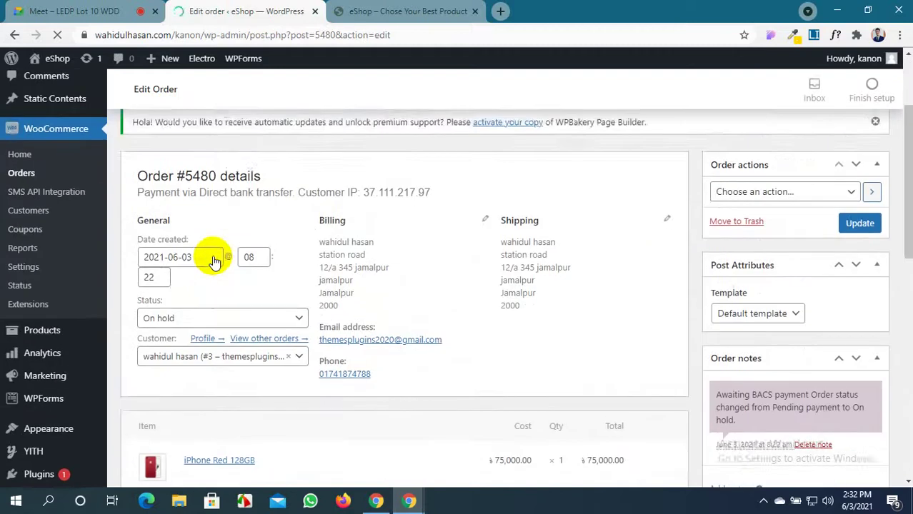
pyautogui.scroll(-2, 198, 253)
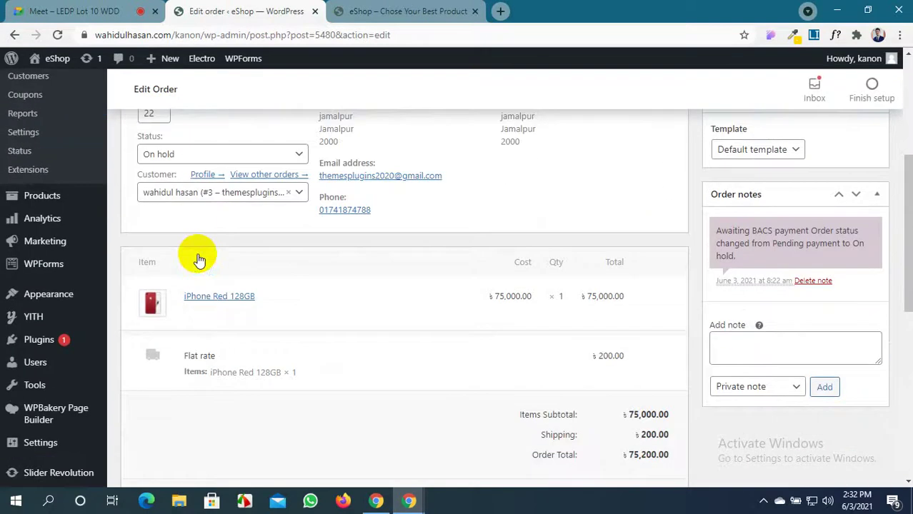
pyautogui.scroll(1, 206, 241)
pyautogui.scroll(-3, 215, 250)
pyautogui.scroll(-3, 222, 261)
pyautogui.scroll(1, 222, 261)
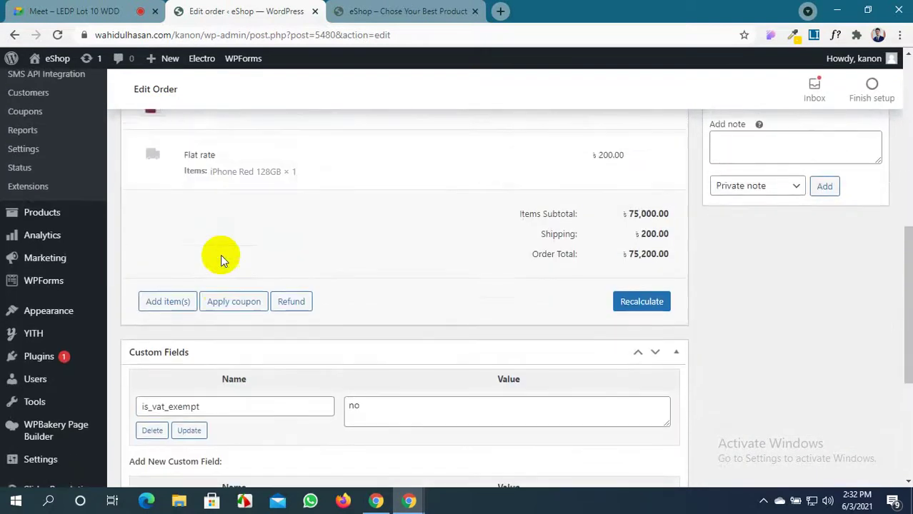
pyautogui.scroll(3, 222, 261)
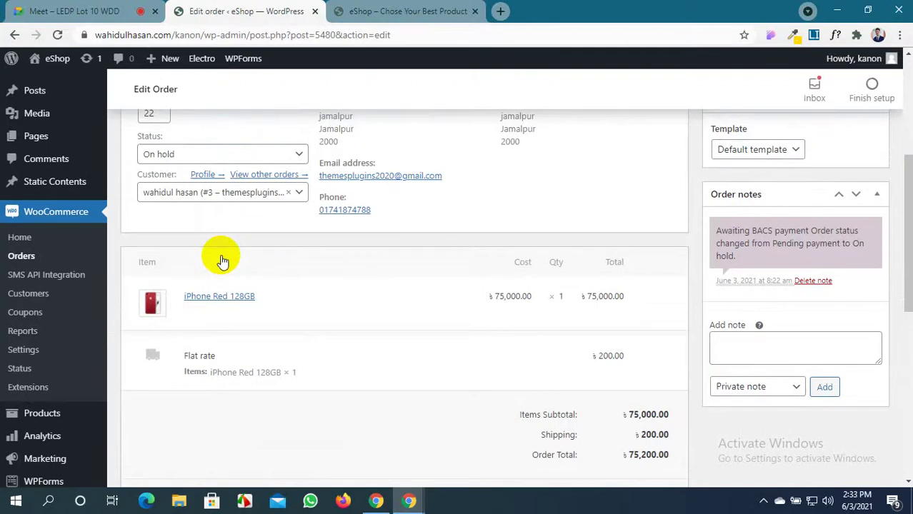
pyautogui.scroll(3, 221, 260)
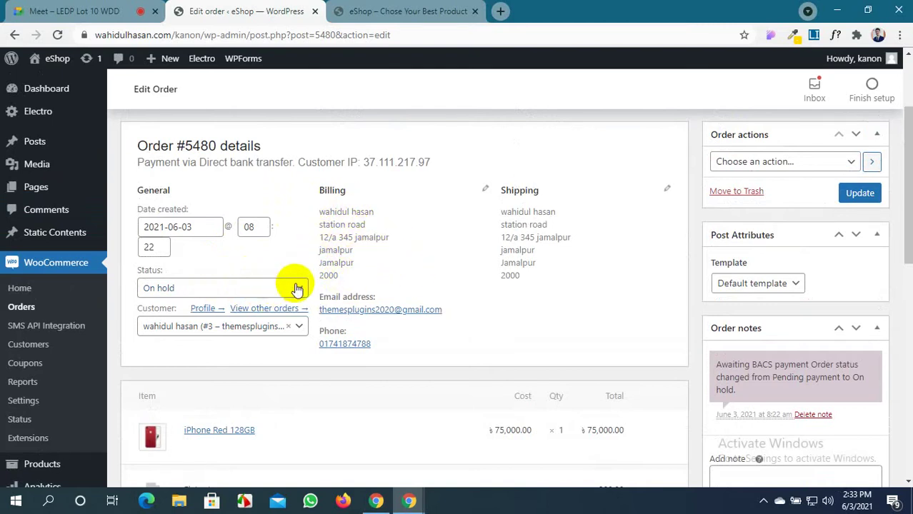
pyautogui.scroll(3, 492, 292)
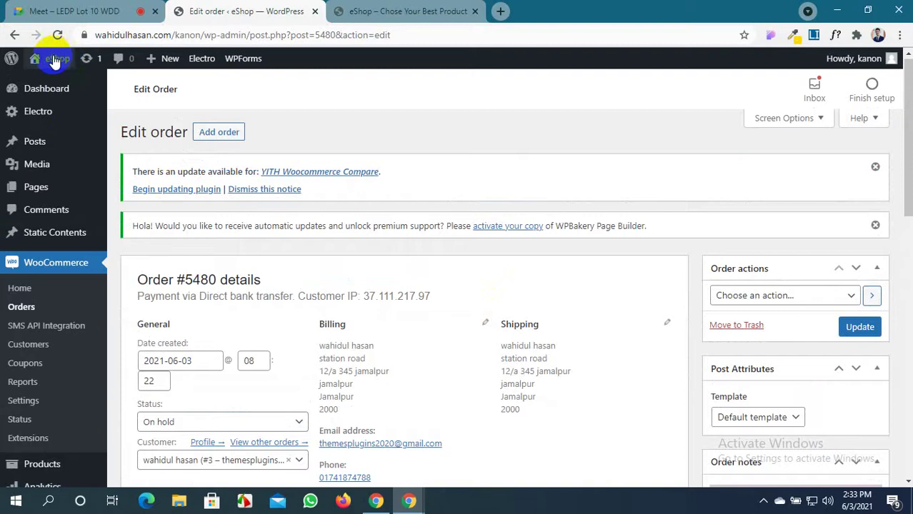
pyautogui.click(16, 35)
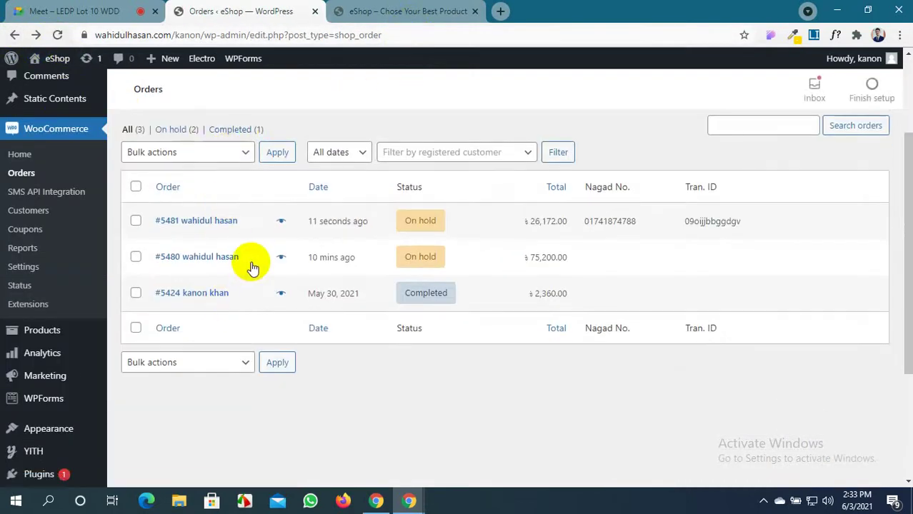
pyautogui.click(254, 221)
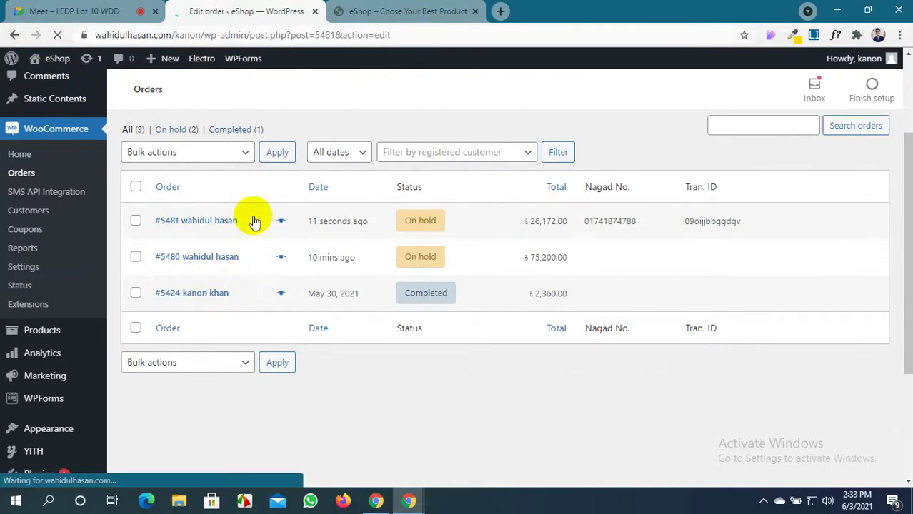
pyautogui.scroll(-3, 469, 231)
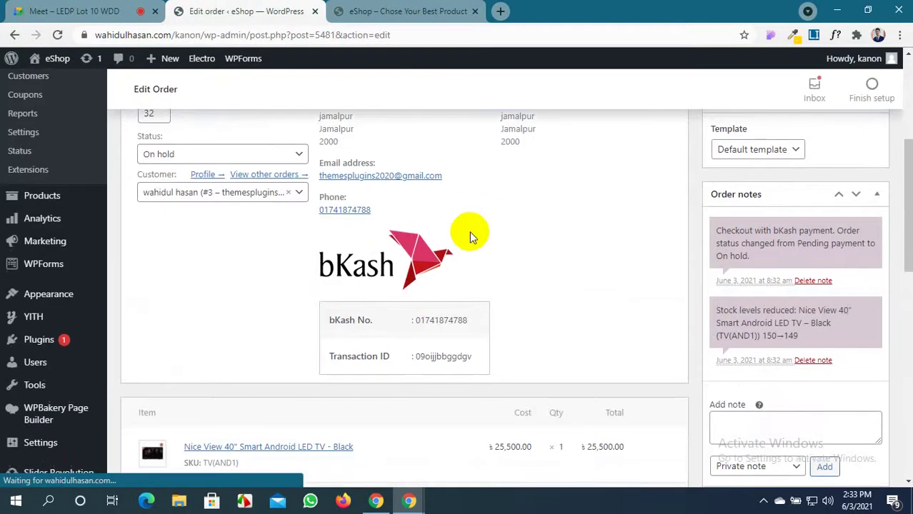
pyautogui.scroll(-2, 469, 231)
pyautogui.scroll(5, 469, 231)
pyautogui.scroll(-3, 468, 229)
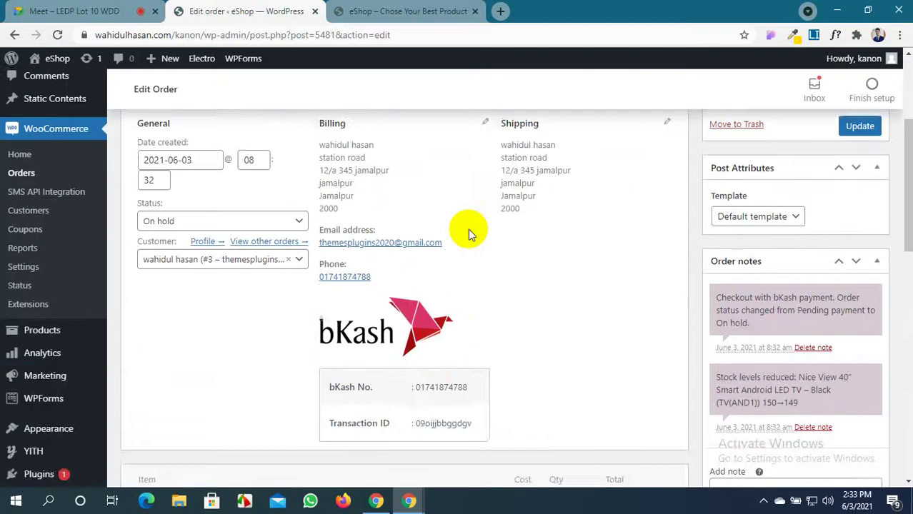
pyautogui.scroll(-2, 403, 310)
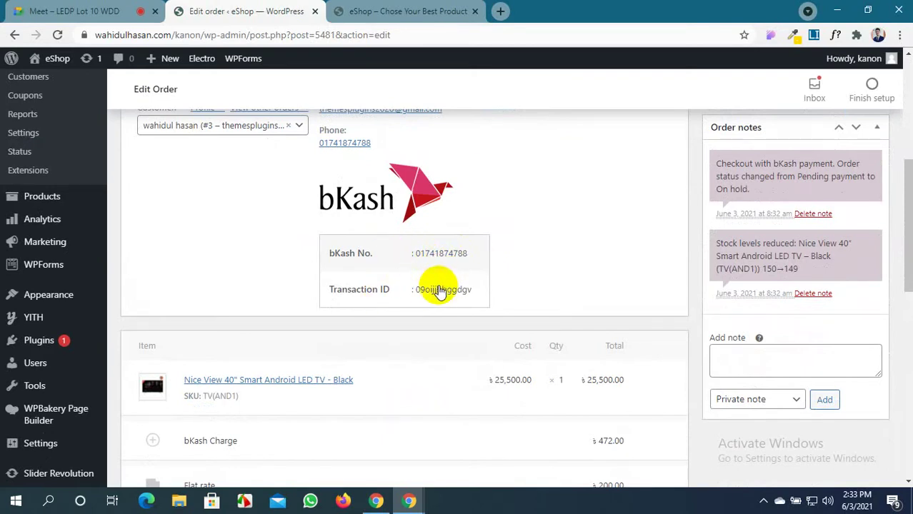
pyautogui.scroll(-1, 440, 291)
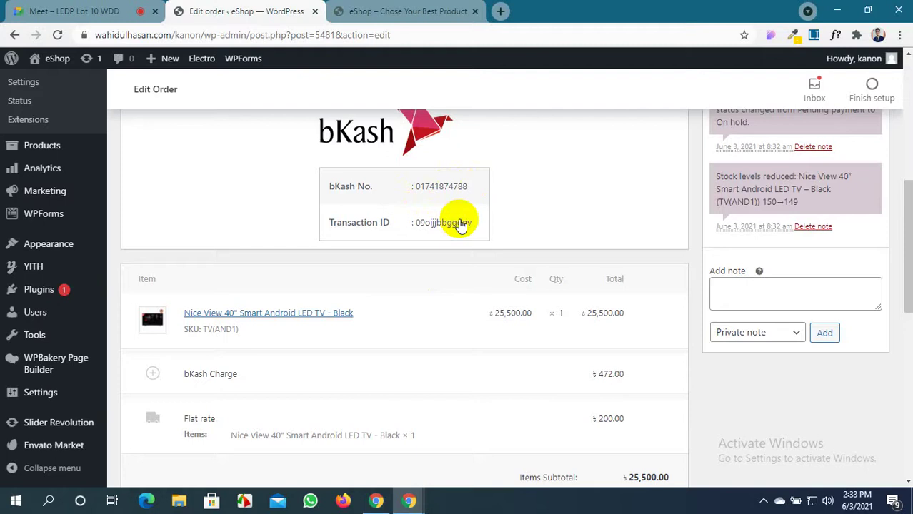
pyautogui.scroll(-2, 461, 225)
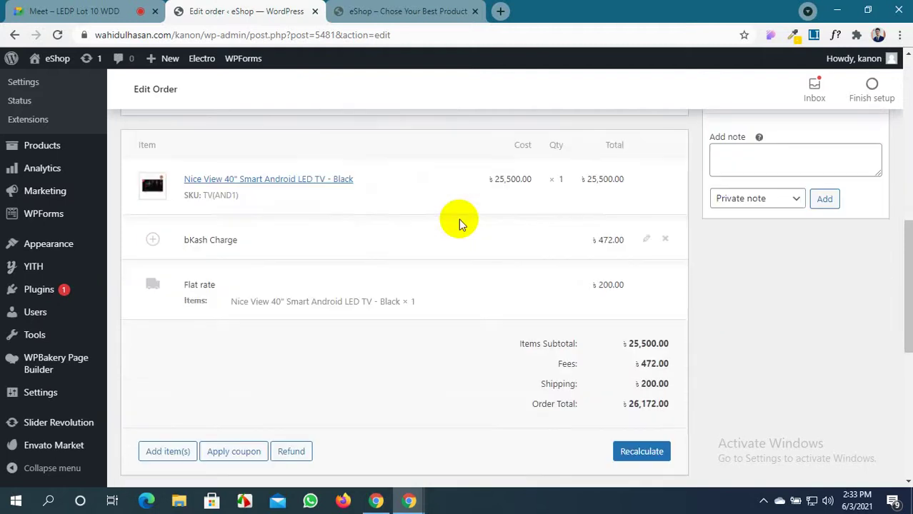
pyautogui.scroll(-1, 458, 225)
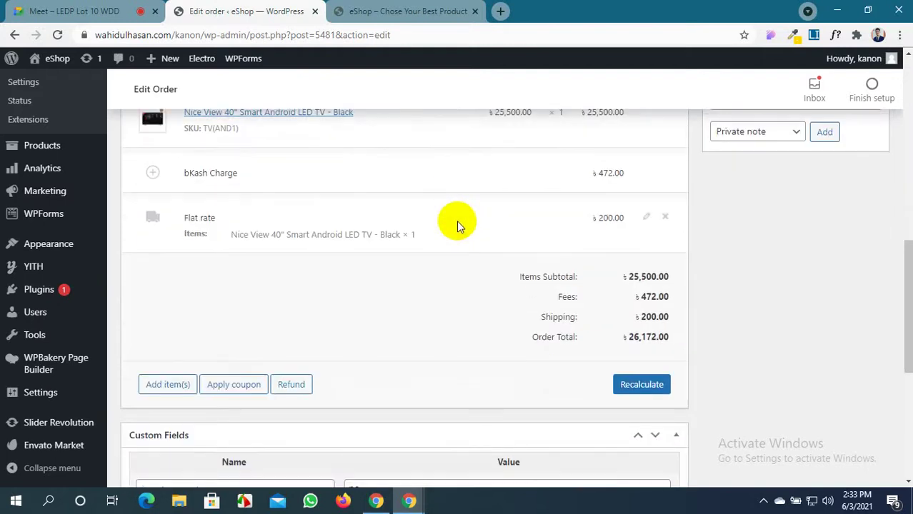
pyautogui.scroll(5, 457, 220)
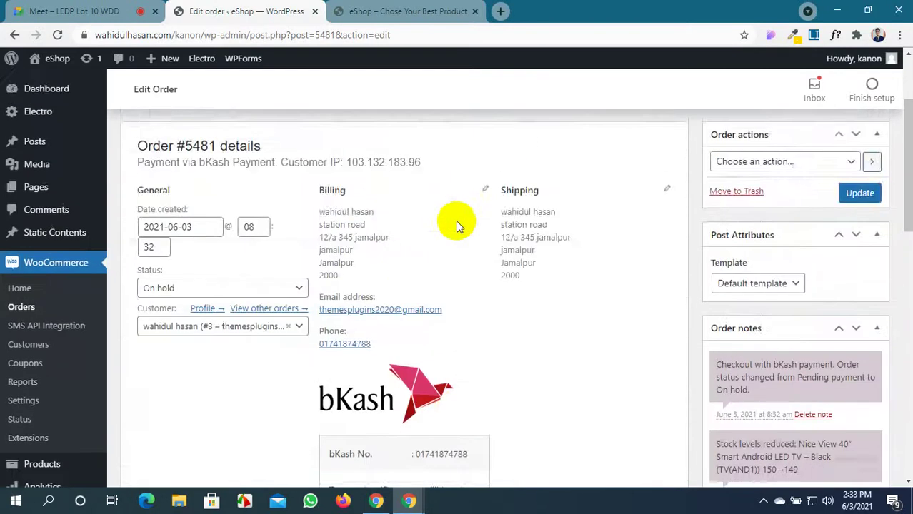
# Change order #5481's status from On hold to Completed and update it.
pyautogui.click(292, 156)
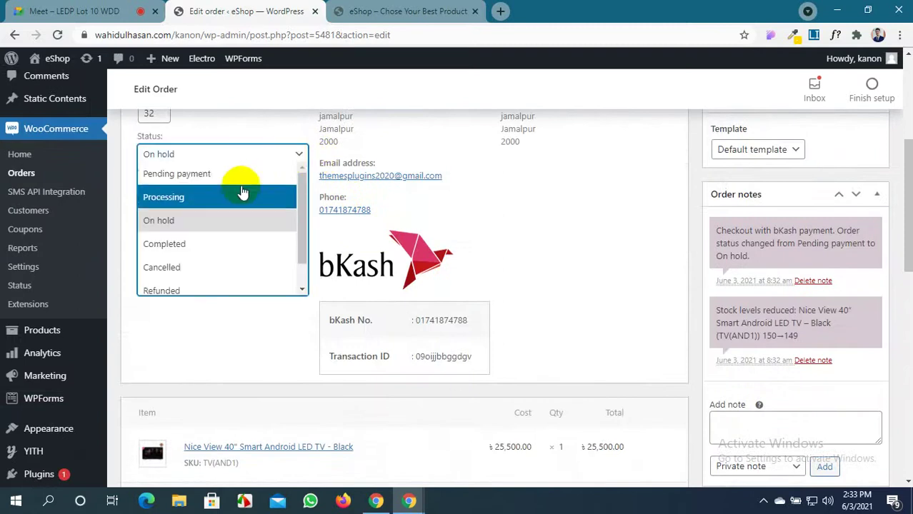
pyautogui.click(206, 247)
pyautogui.scroll(3, 807, 229)
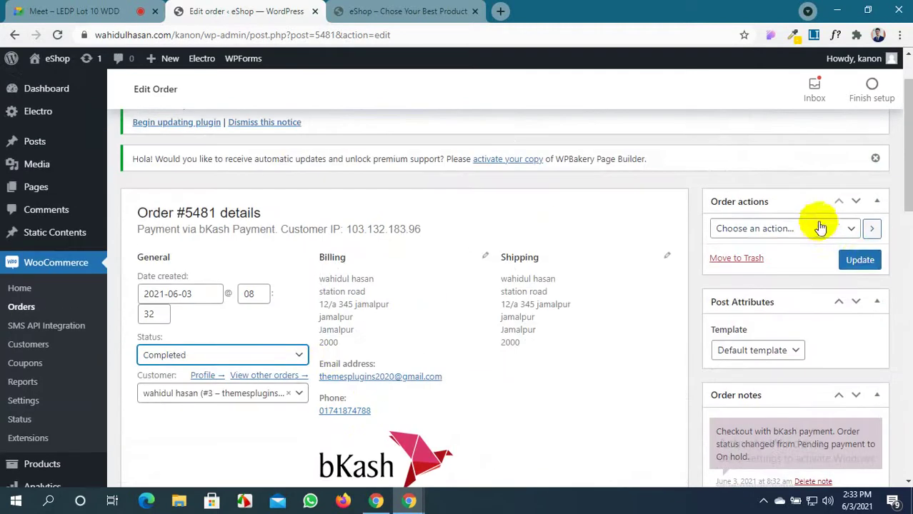
pyautogui.click(855, 264)
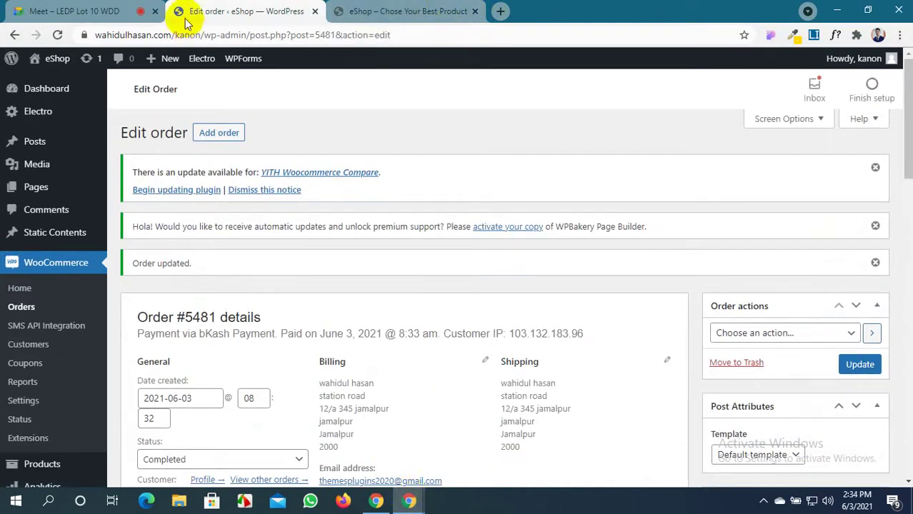
# Compare the completed order #5481 and its totals against the storefront's Order received page.
pyautogui.click(398, 10)
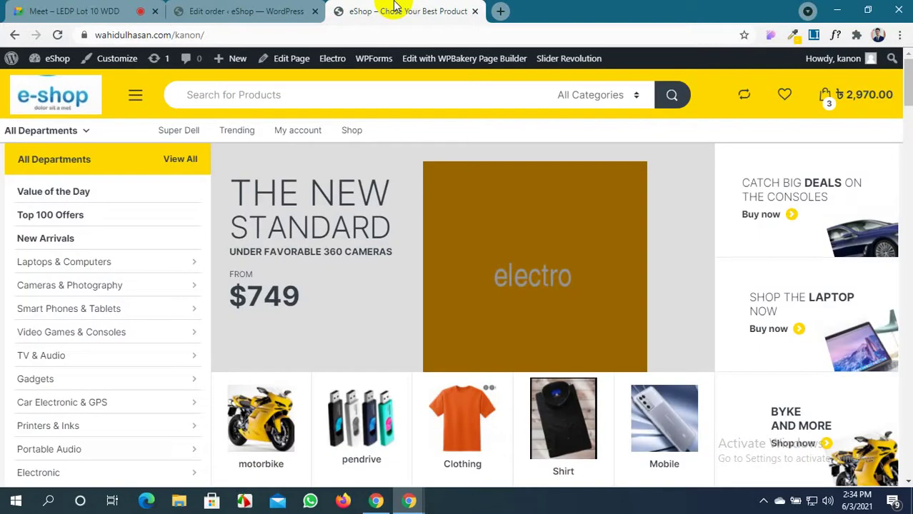
pyautogui.click(278, 9)
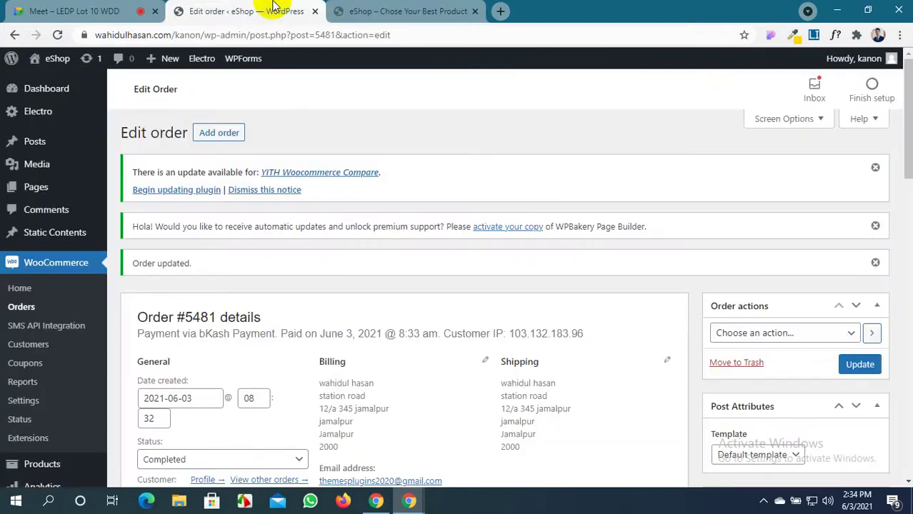
pyautogui.click(429, 10)
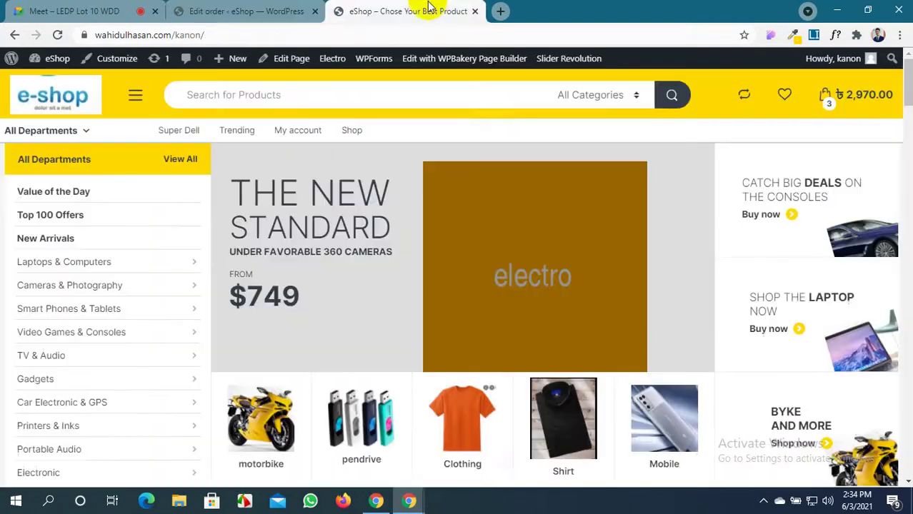
pyautogui.click(280, 7)
pyautogui.scroll(-3, 21, 325)
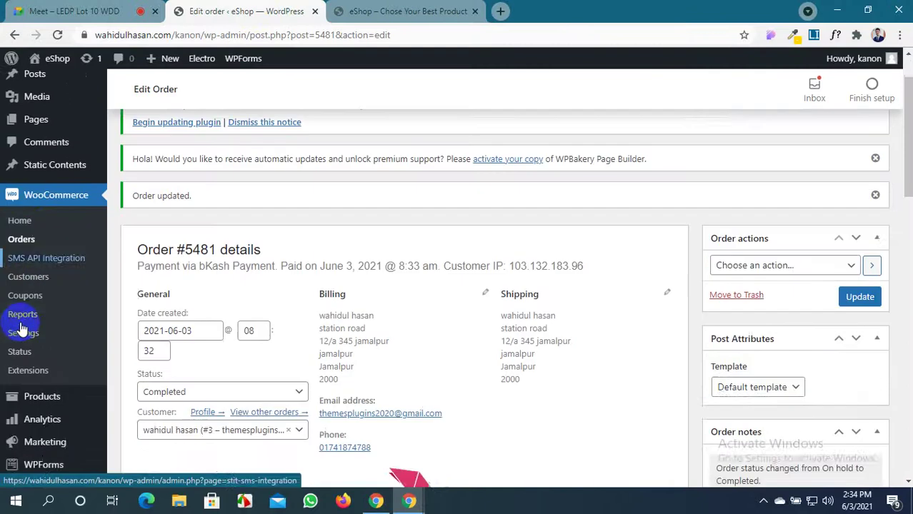
pyautogui.scroll(1, 21, 328)
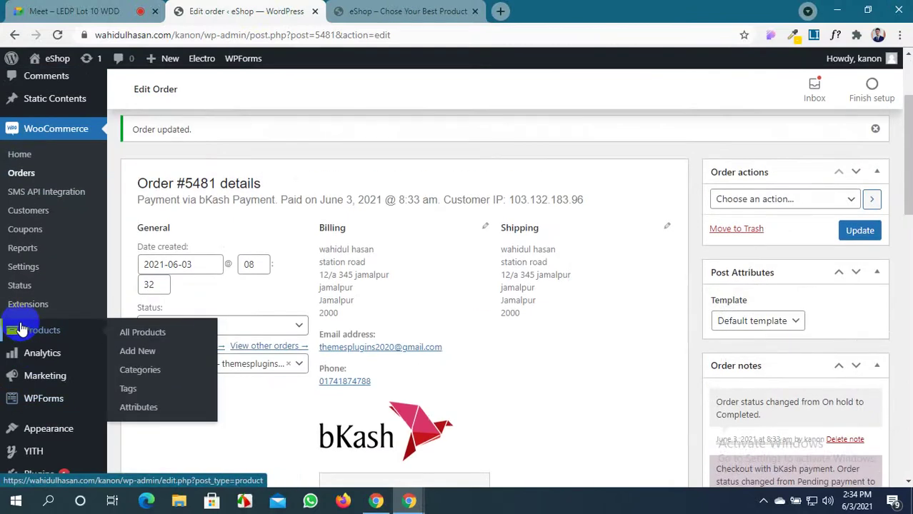
pyautogui.scroll(2, 21, 329)
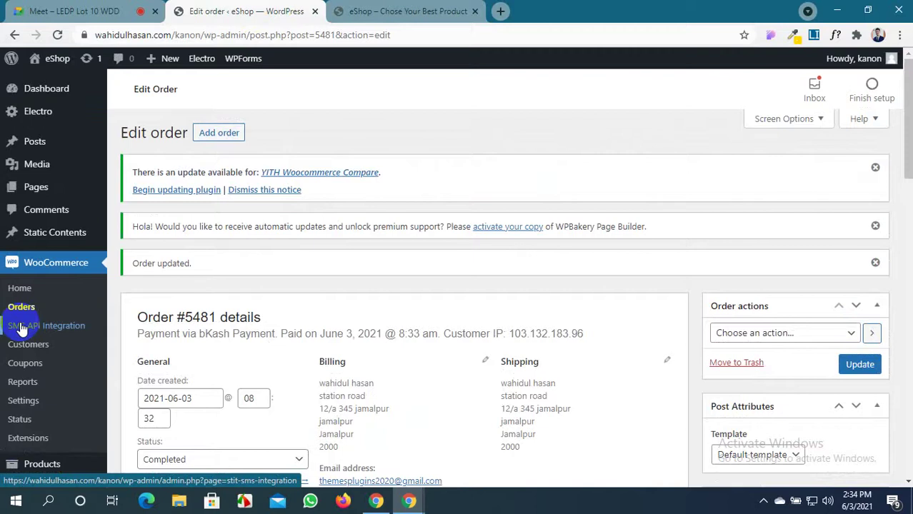
pyautogui.click(435, 9)
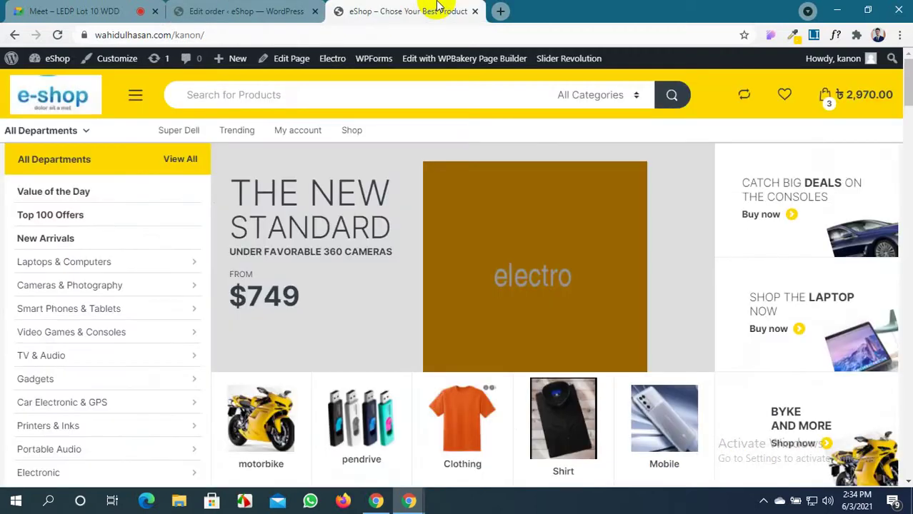
pyautogui.click(256, 8)
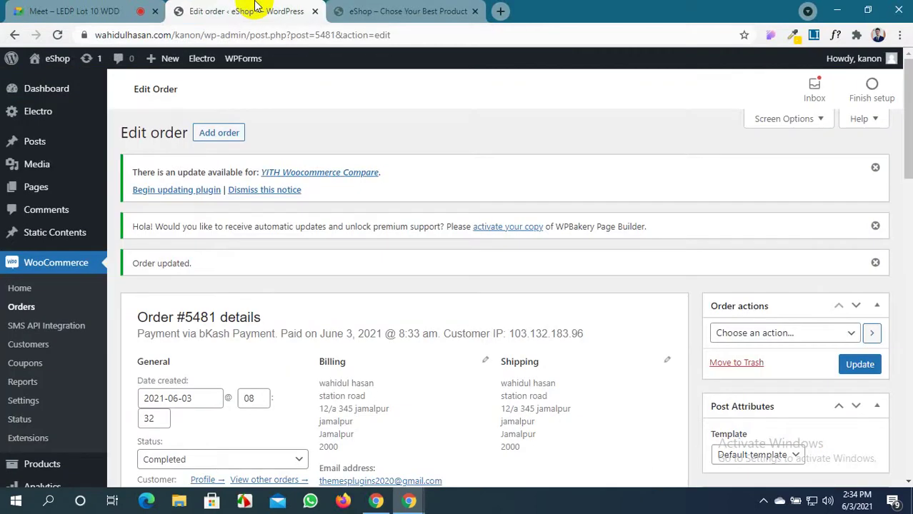
pyautogui.scroll(-4, 315, 254)
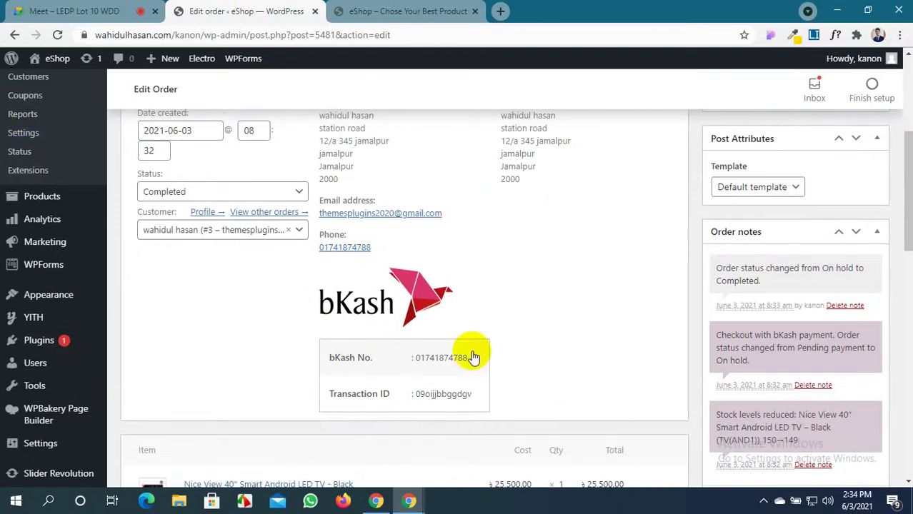
pyautogui.scroll(-5, 471, 357)
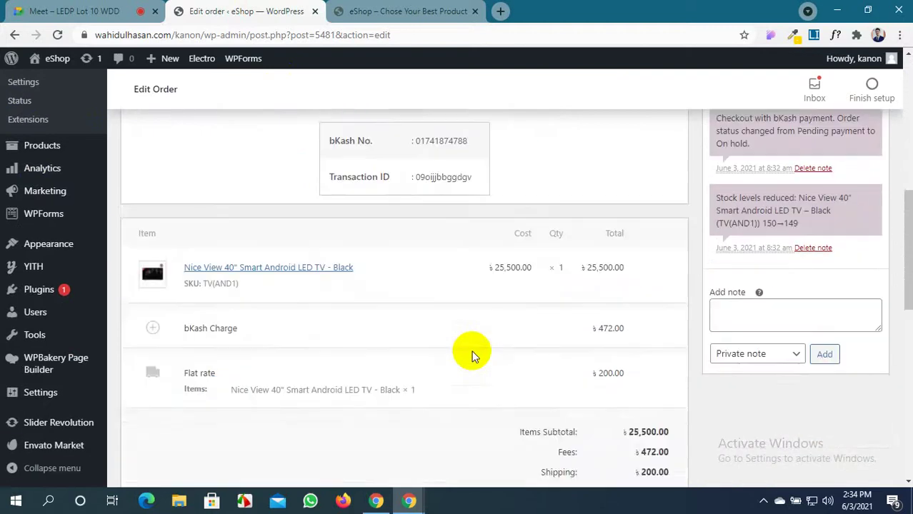
pyautogui.scroll(-5, 471, 357)
pyautogui.scroll(4, 472, 357)
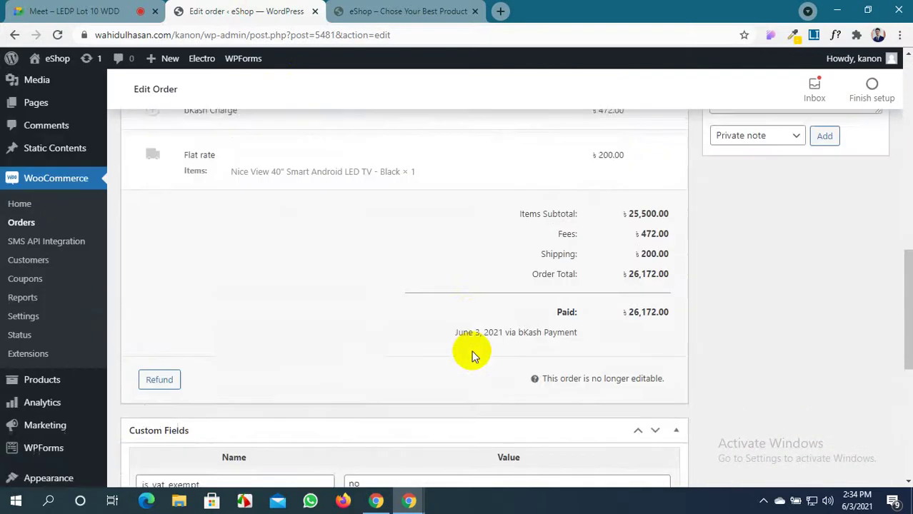
pyautogui.scroll(-1, 471, 355)
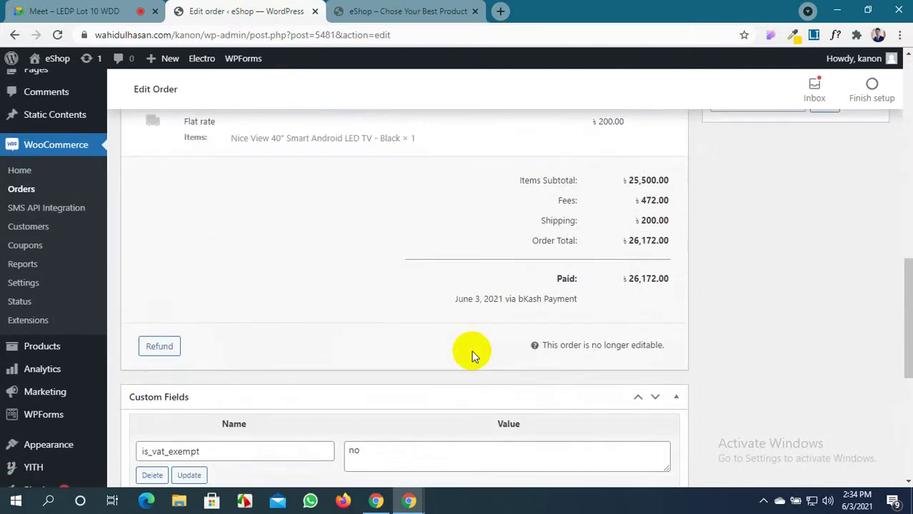
pyautogui.scroll(7, 471, 354)
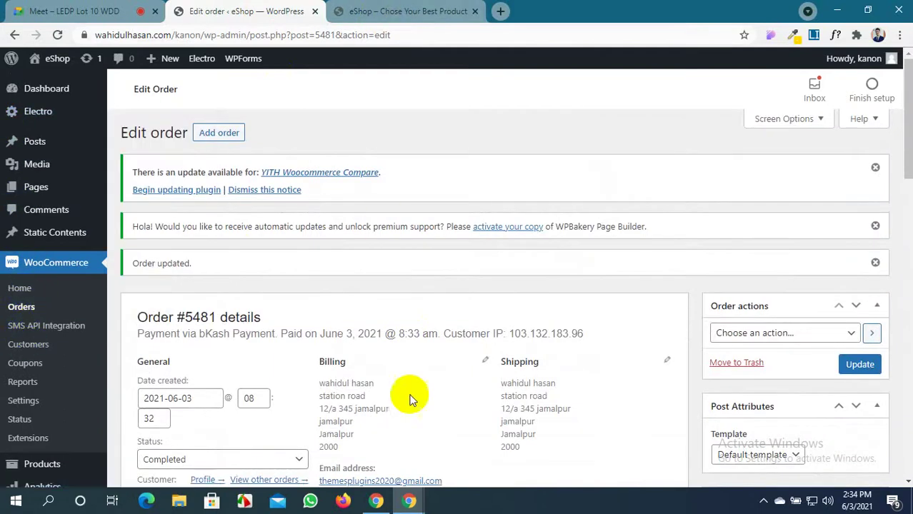
pyautogui.click(409, 500)
# From the eShop home page, open Clothing and add the BLACK DRESS (৳4,990.00) to the cart.
pyautogui.click(484, 473)
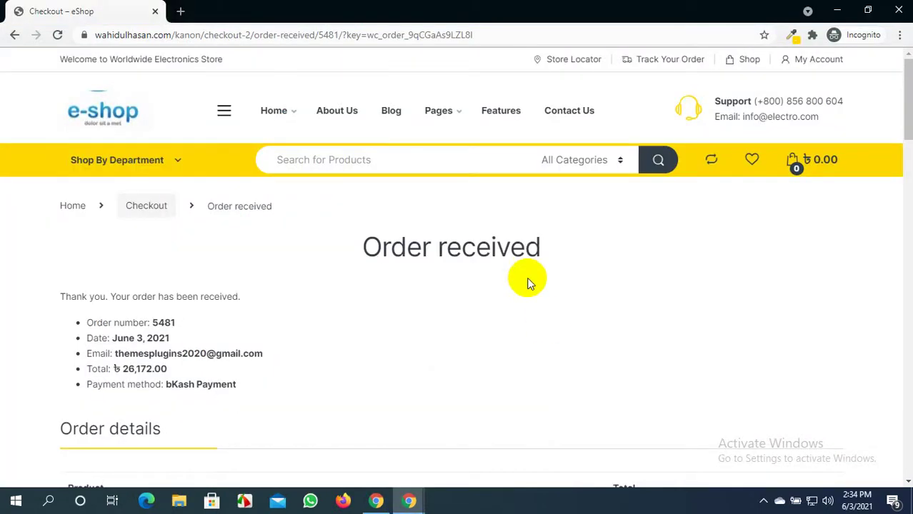
pyautogui.click(81, 108)
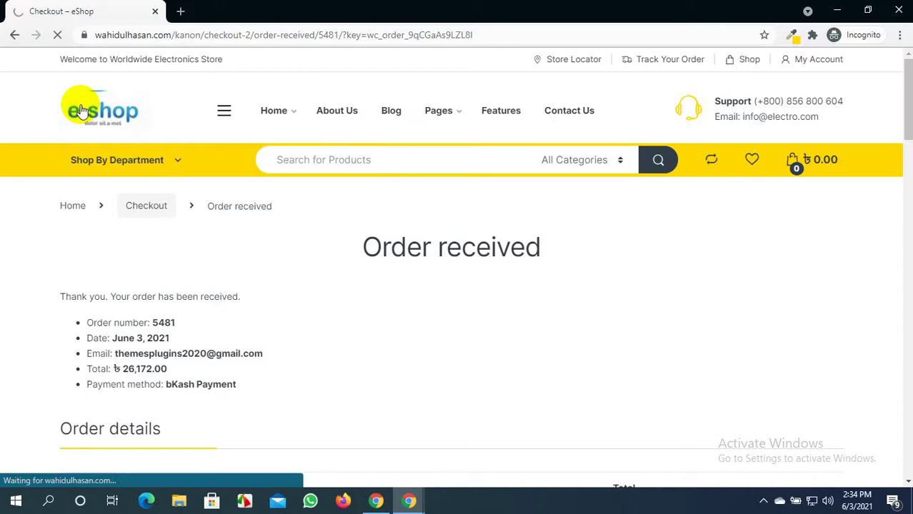
pyautogui.scroll(-4, 687, 278)
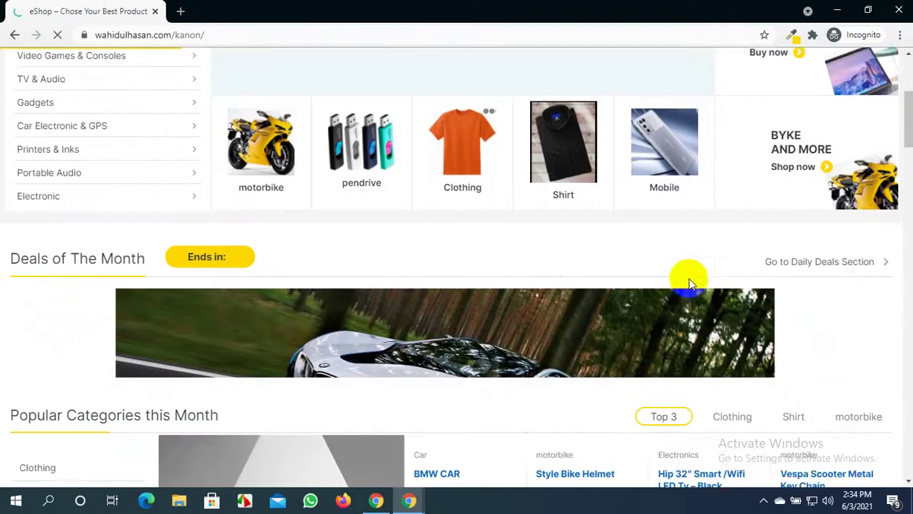
pyautogui.click(466, 155)
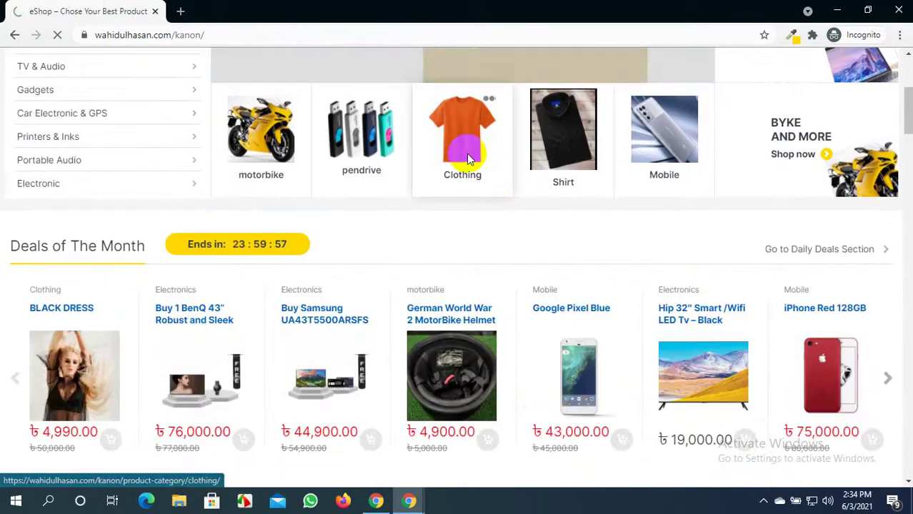
pyautogui.scroll(-3, 401, 306)
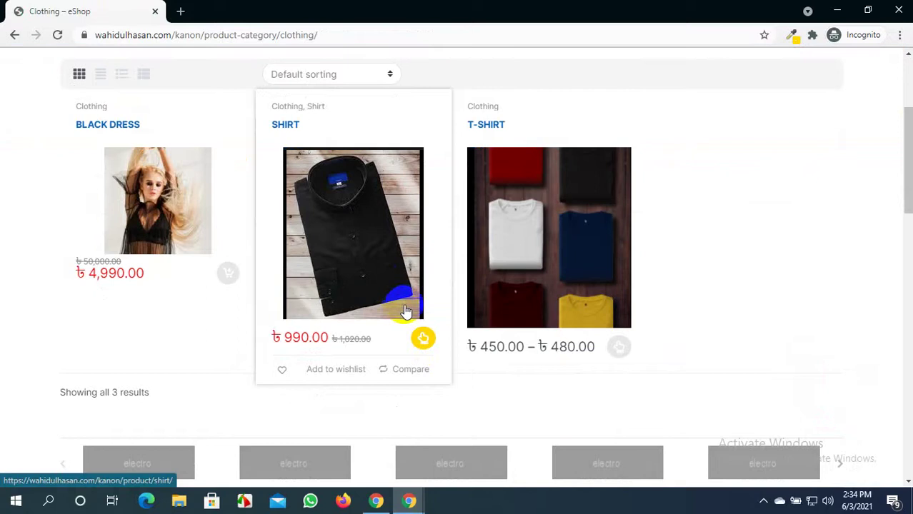
pyautogui.click(158, 225)
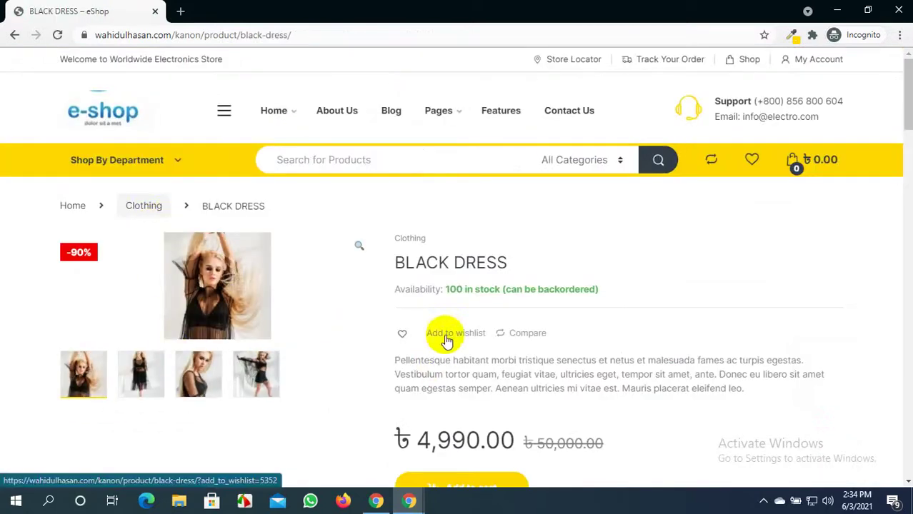
pyautogui.scroll(-3, 570, 335)
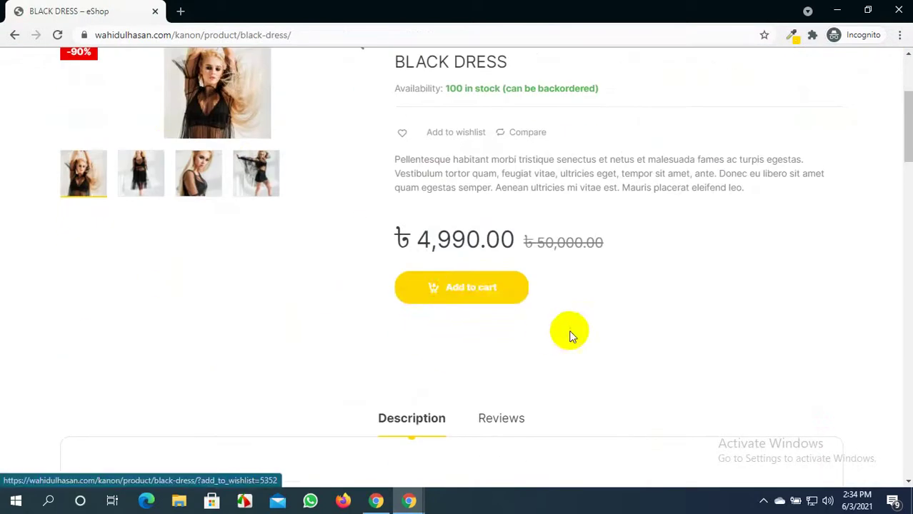
pyautogui.click(504, 300)
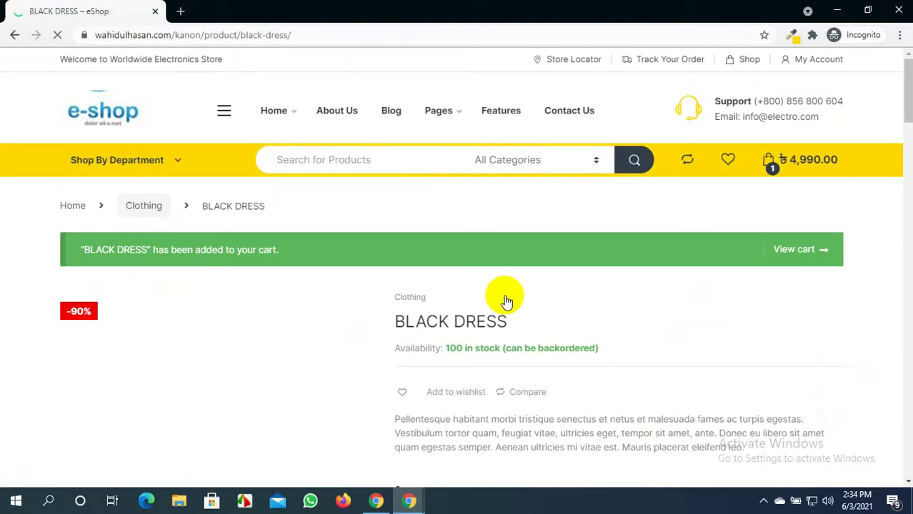
pyautogui.click(814, 251)
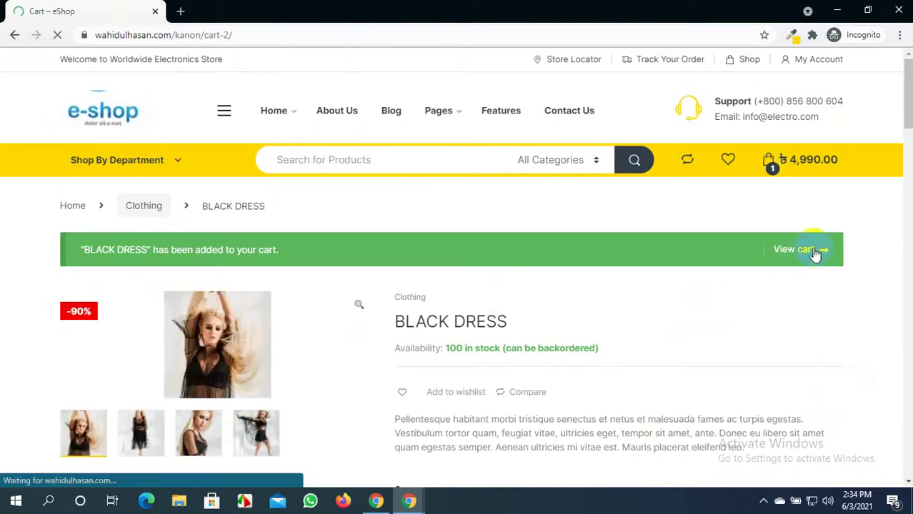
# Proceed from the cart to the checkout page and scroll to the payment options.
pyautogui.scroll(-5, 812, 253)
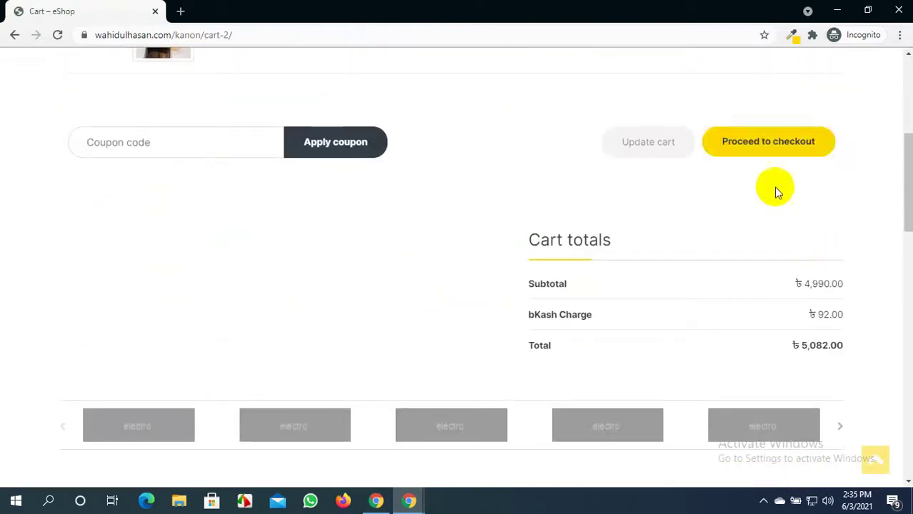
pyautogui.click(775, 146)
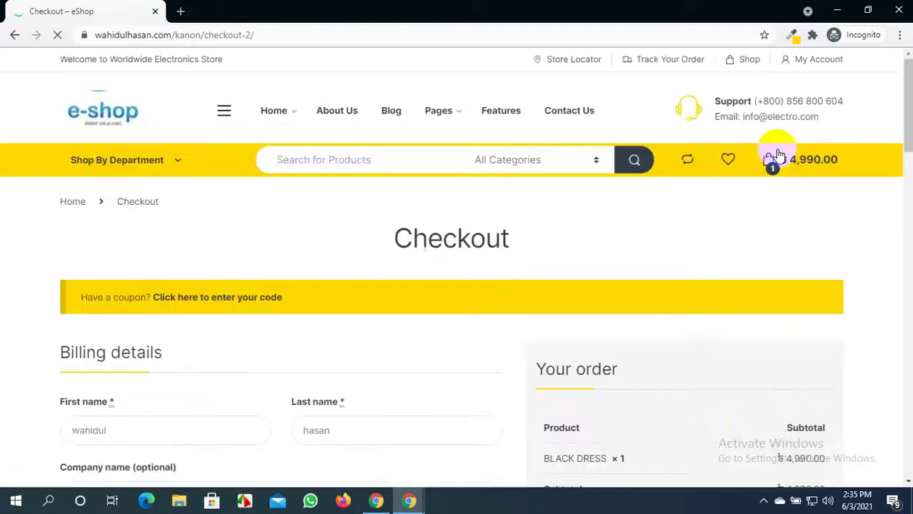
pyautogui.scroll(-8, 743, 232)
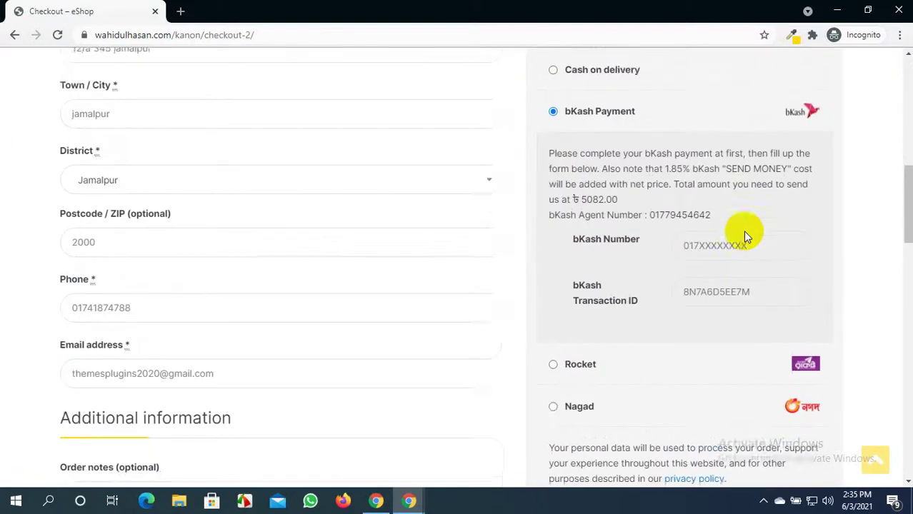
pyautogui.scroll(-2, 743, 230)
pyautogui.scroll(3, 666, 210)
pyautogui.scroll(-4, 561, 232)
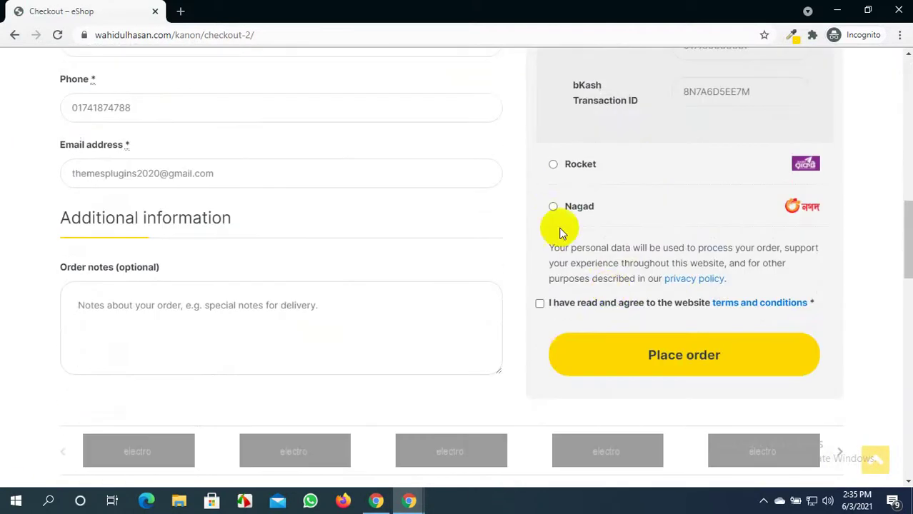
# Choose Rocket as the payment method and look over its Rocket Number field.
pyautogui.click(553, 165)
pyautogui.scroll(3, 550, 170)
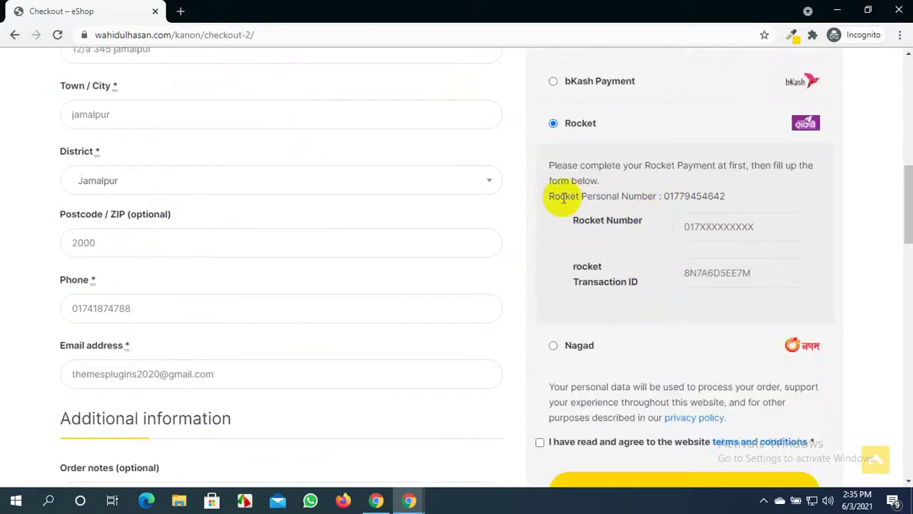
pyautogui.moveTo(663, 195); pyautogui.dragTo(724, 201)
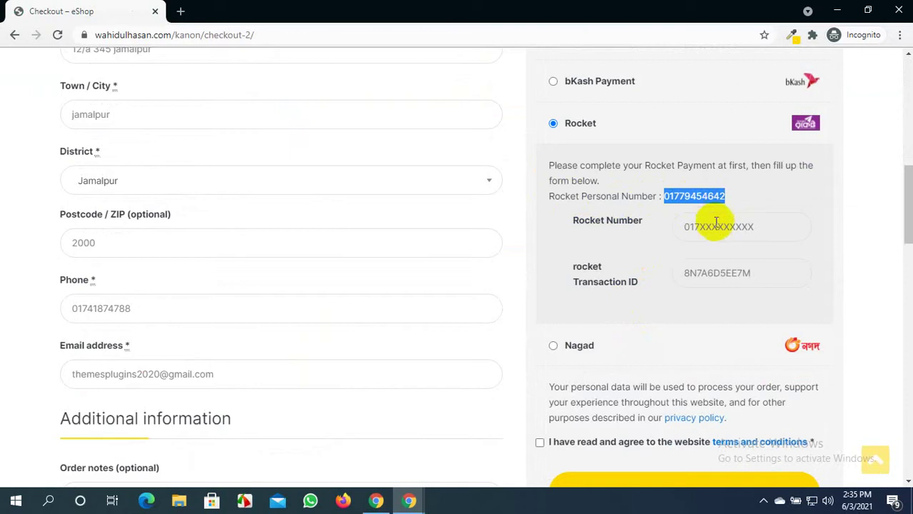
pyautogui.click(713, 227)
pyautogui.scroll(6, 700, 274)
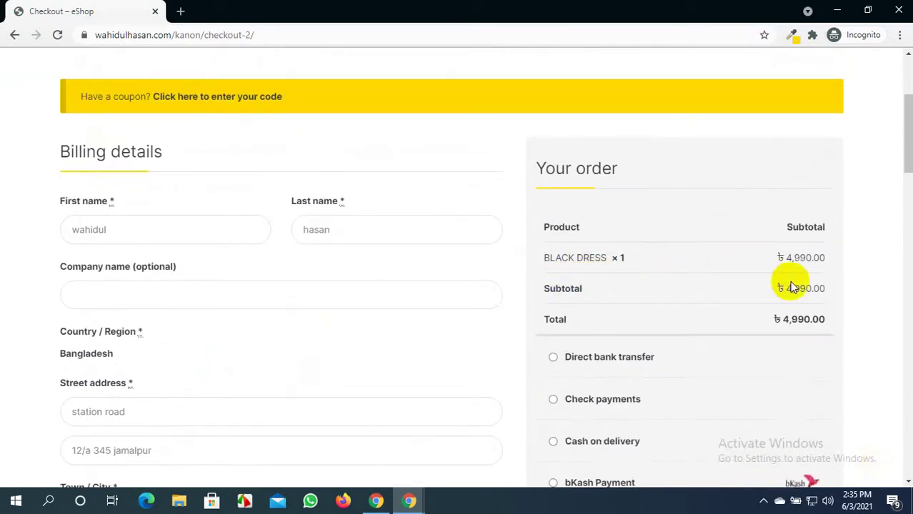
pyautogui.scroll(-1, 735, 309)
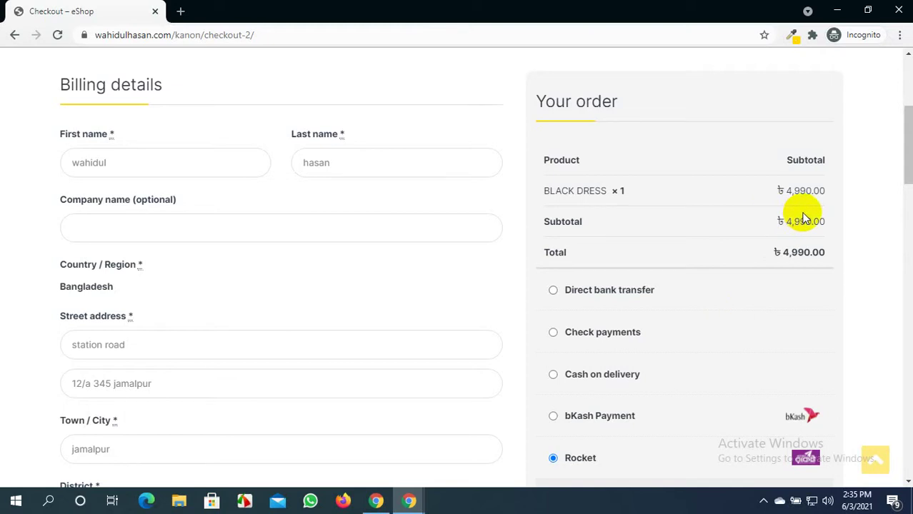
pyautogui.scroll(-7, 789, 254)
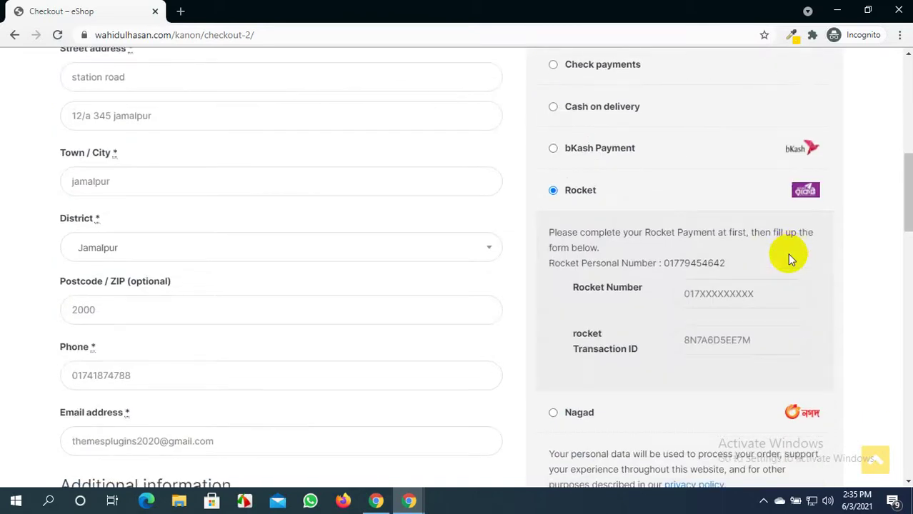
pyautogui.scroll(1, 744, 274)
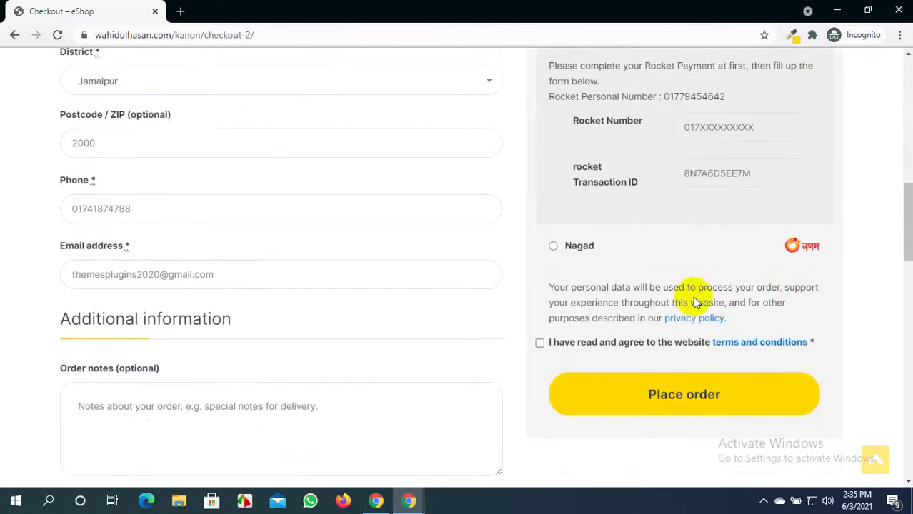
# Switch to Nagad, check the ৳72.00 Nagad Charge, then return to the eShop home page.
pyautogui.click(651, 281)
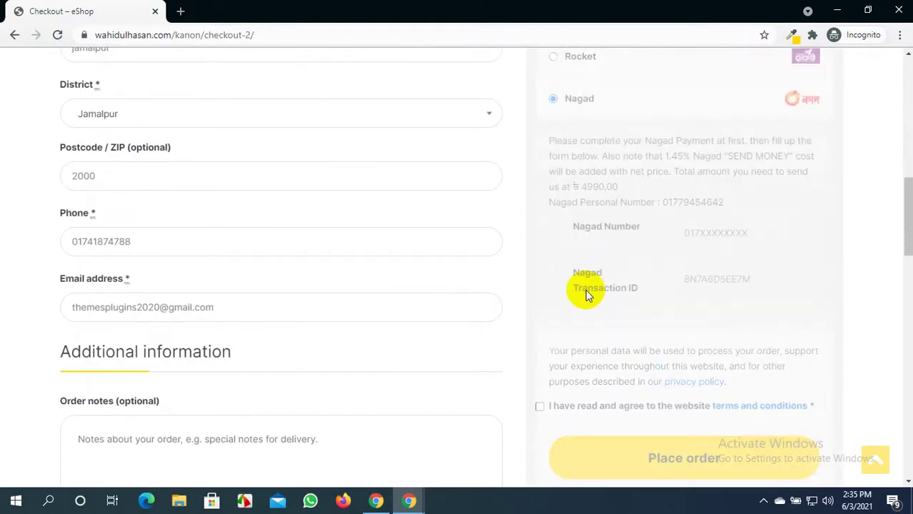
pyautogui.scroll(6, 586, 293)
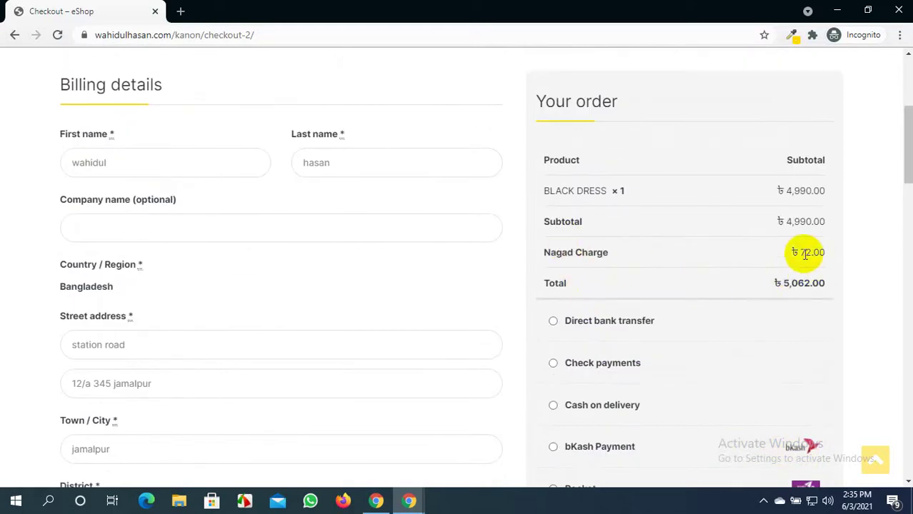
pyautogui.moveTo(812, 253); pyautogui.dragTo(800, 253)
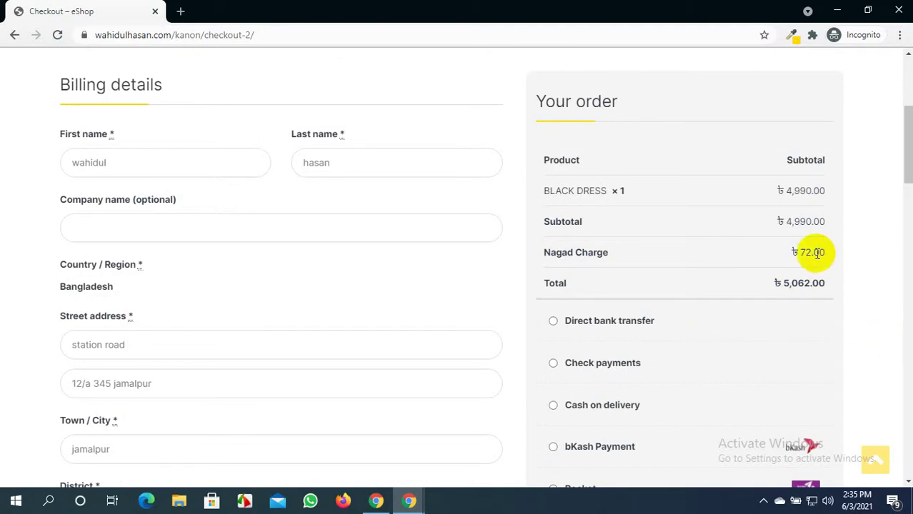
pyautogui.scroll(-3, 818, 264)
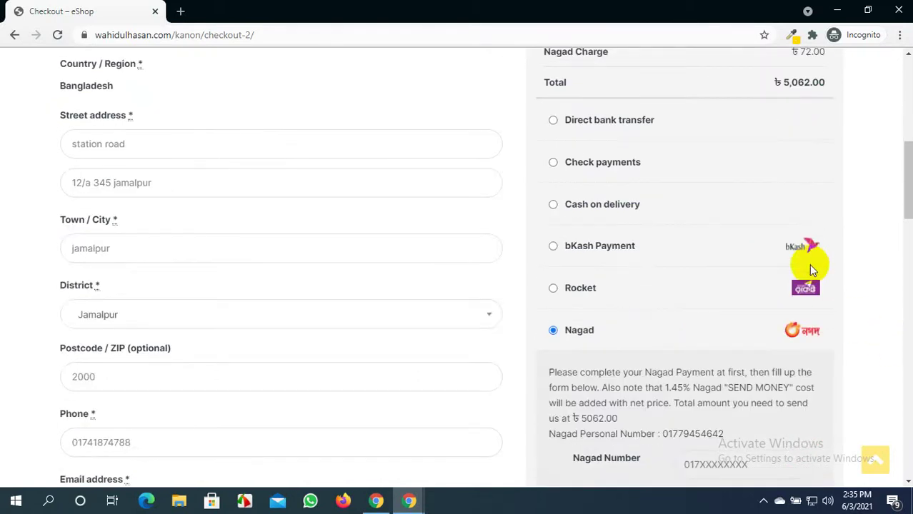
pyautogui.scroll(-3, 808, 264)
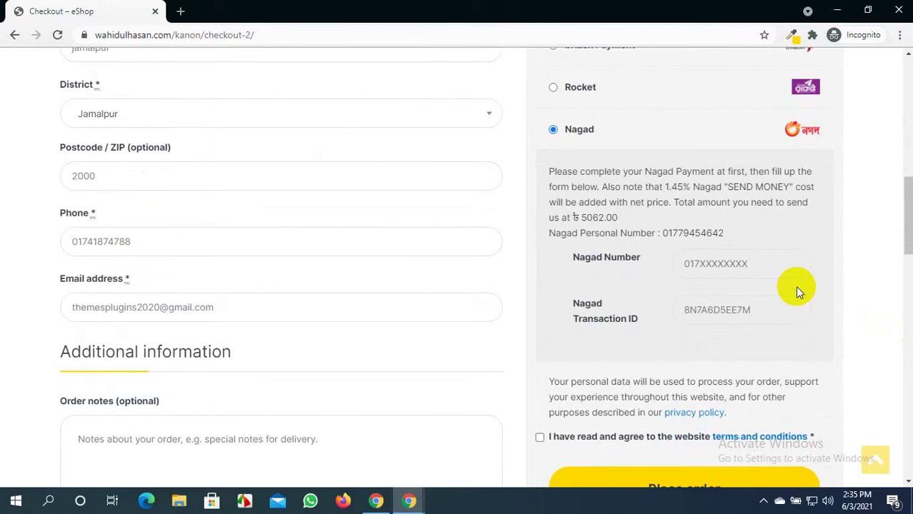
pyautogui.click(729, 260)
pyautogui.click(726, 309)
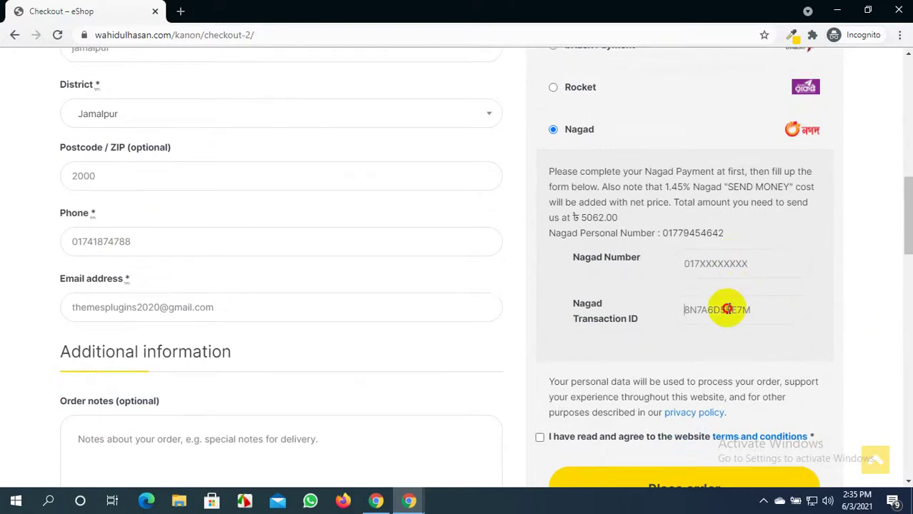
pyautogui.scroll(-3, 574, 383)
pyautogui.scroll(9, 579, 385)
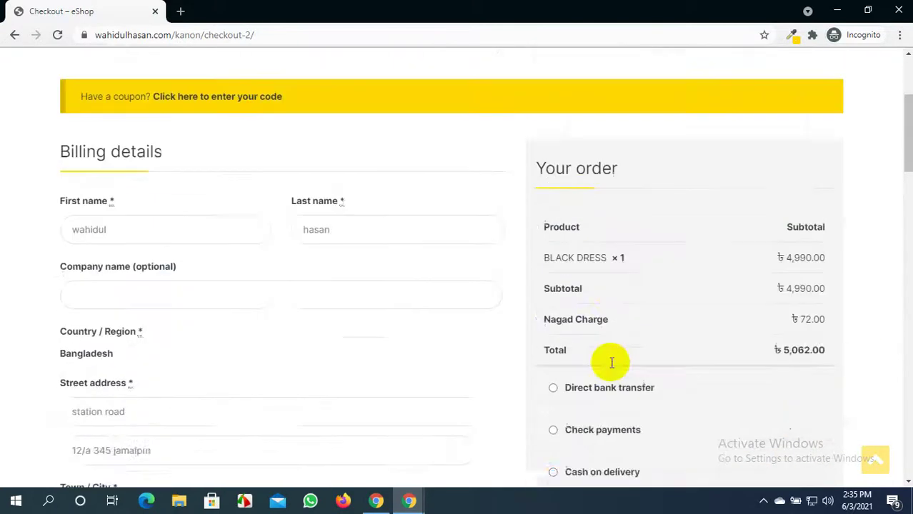
pyautogui.scroll(3, 611, 365)
pyautogui.click(140, 118)
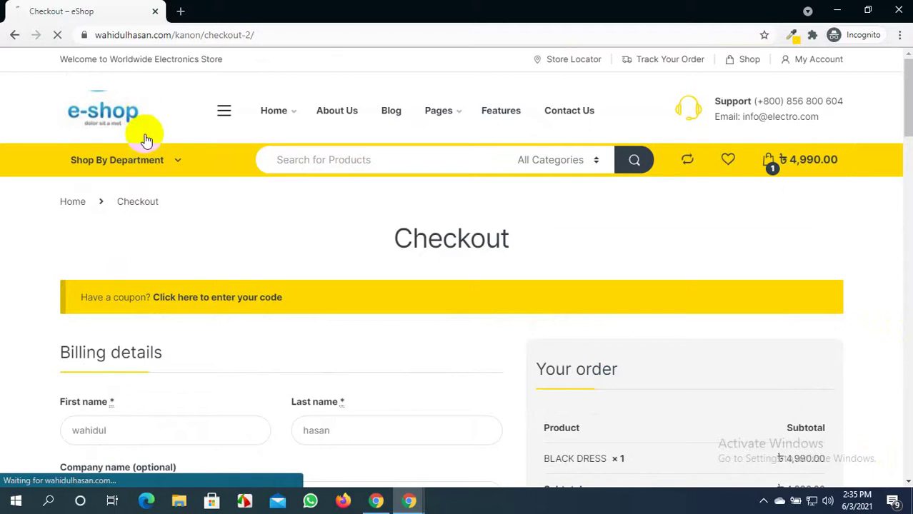
# In the WordPress admin window, open the Installed Plugins list.
pyautogui.moveTo(407, 498)
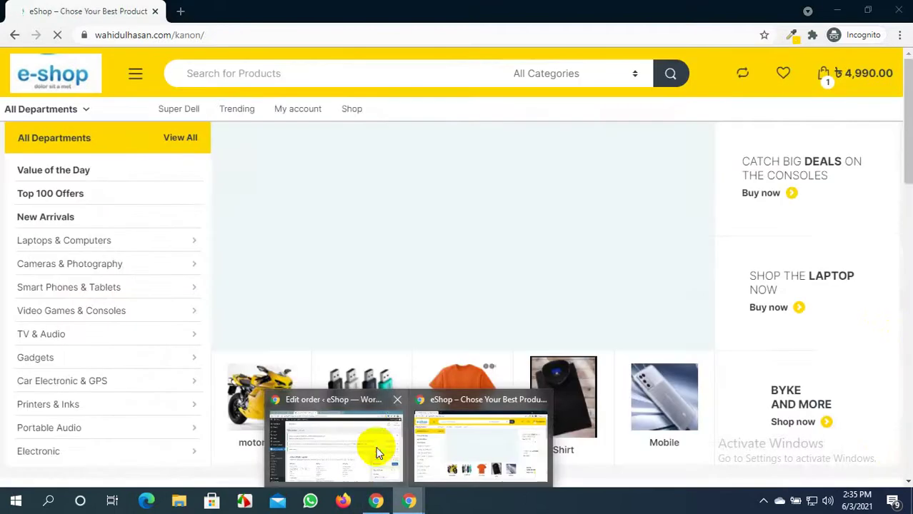
pyautogui.click(377, 449)
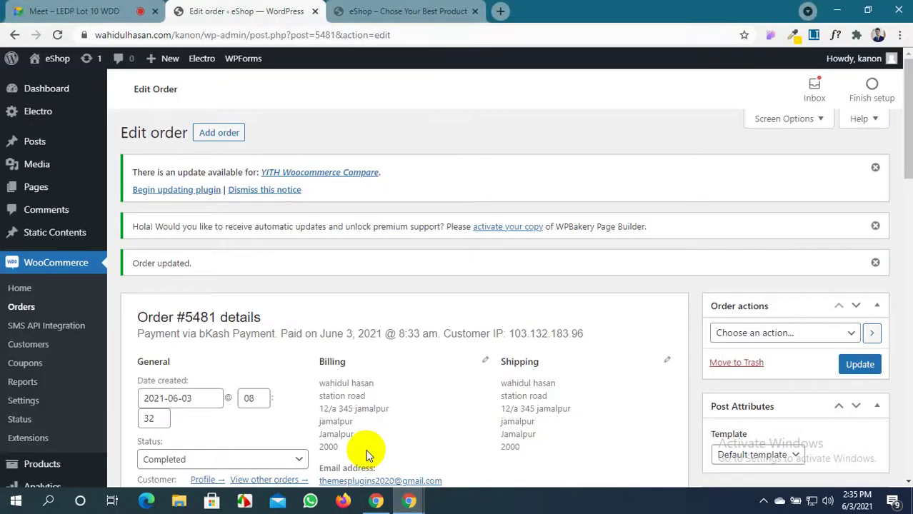
pyautogui.click(48, 234)
pyautogui.scroll(-3, 45, 400)
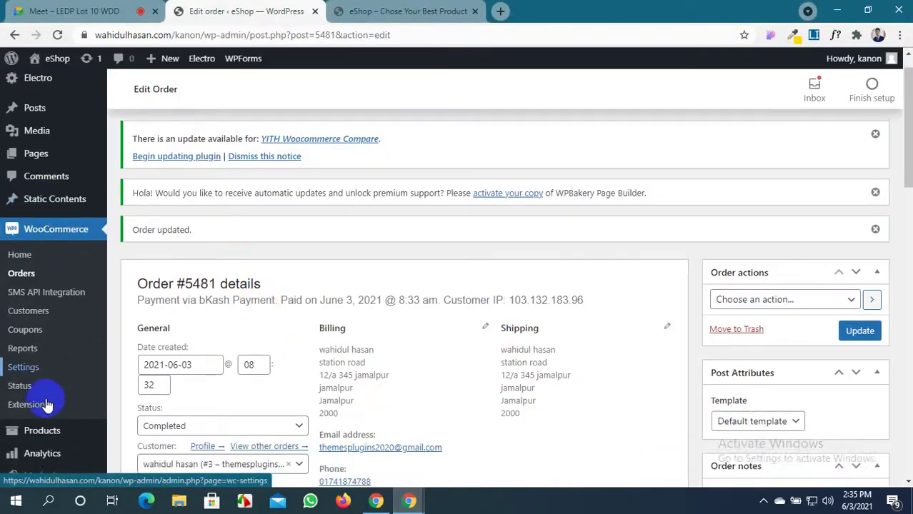
pyautogui.scroll(-3, 50, 364)
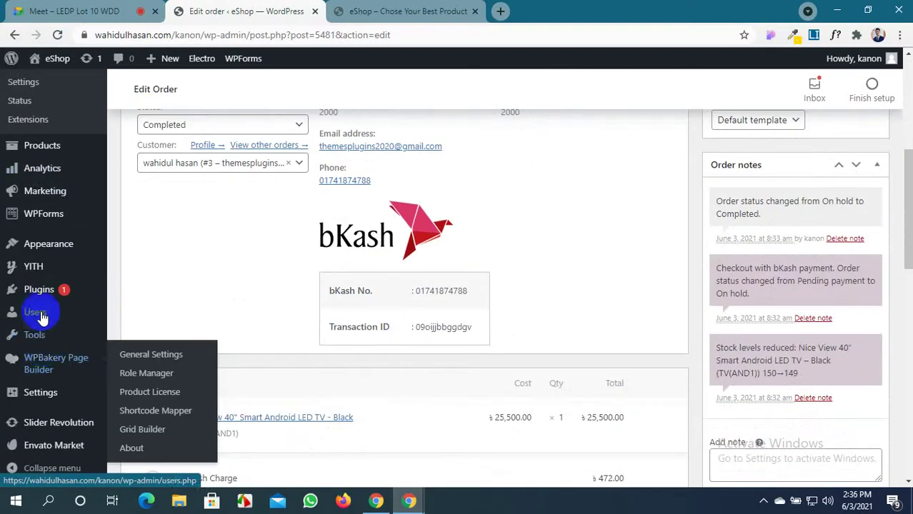
pyautogui.click(36, 295)
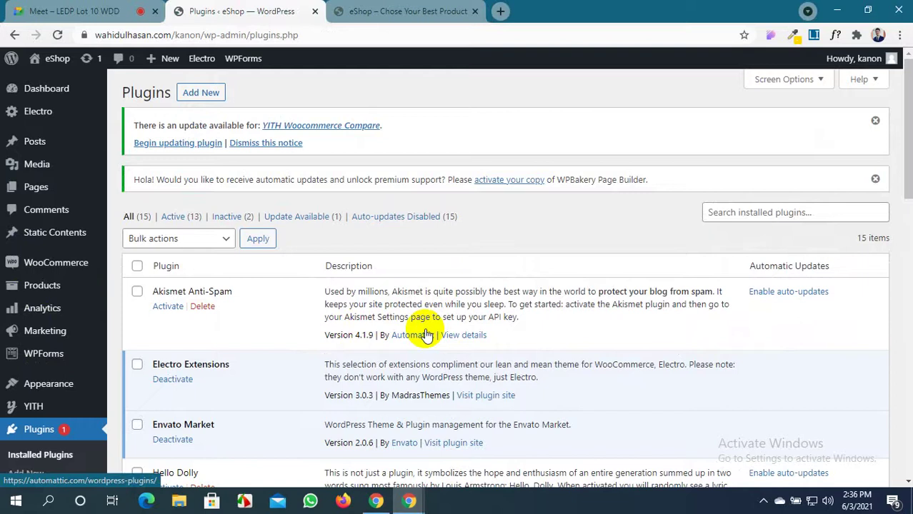
# Deactivate the SoftTech-IT bKash, Rocket, Nagad plugin and go to Add Plugins.
pyautogui.scroll(-5, 336, 382)
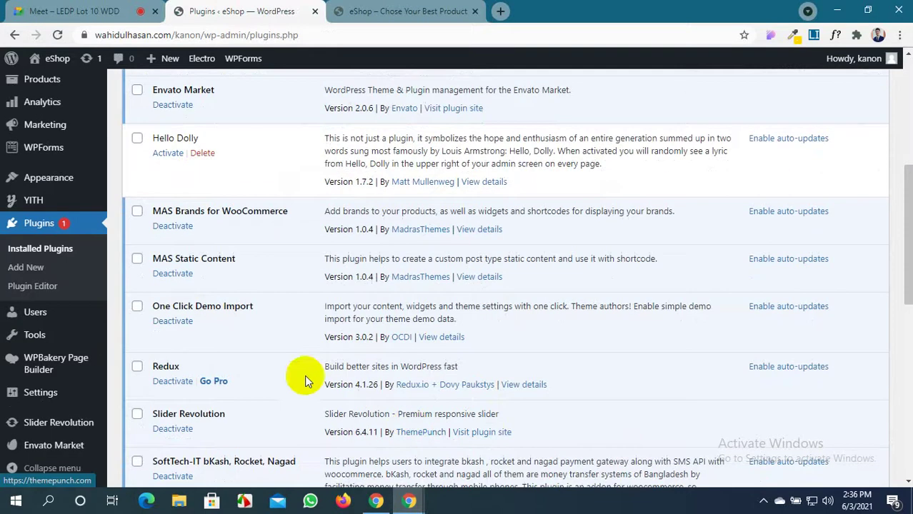
pyautogui.scroll(-5, 269, 306)
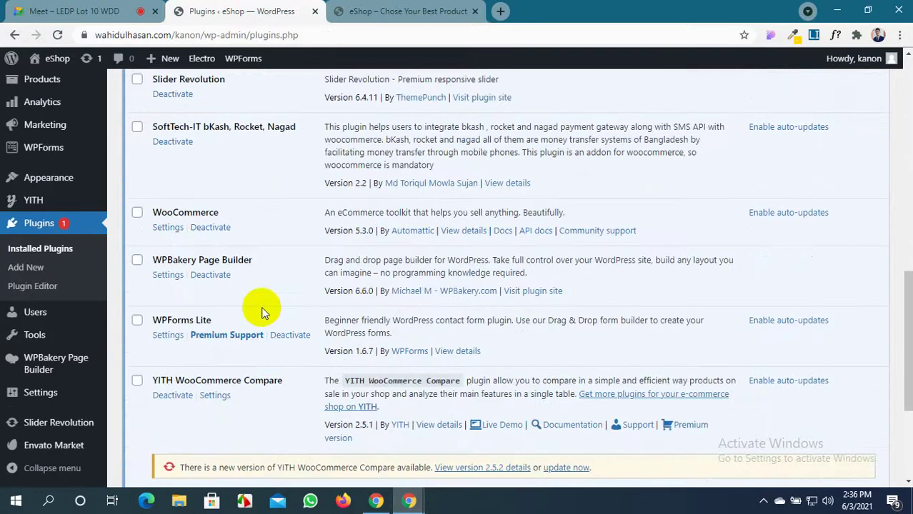
pyautogui.scroll(-3, 262, 312)
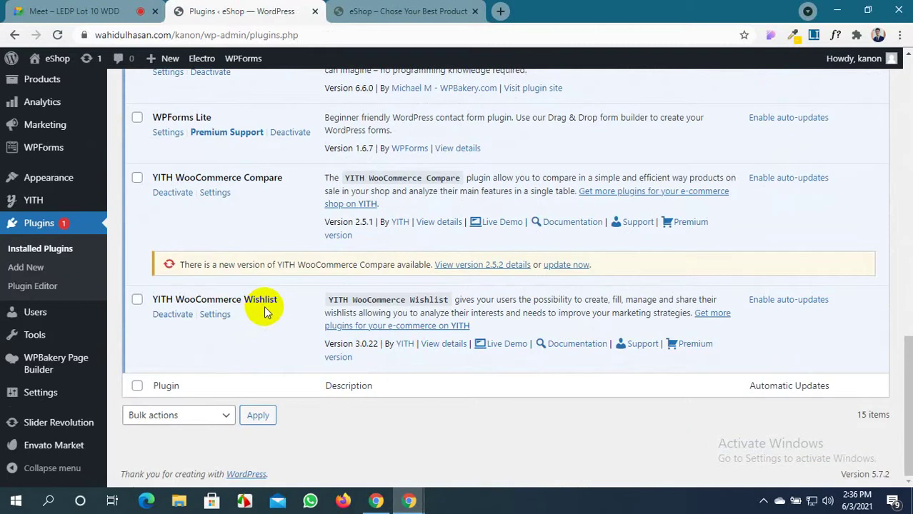
pyautogui.scroll(4, 262, 307)
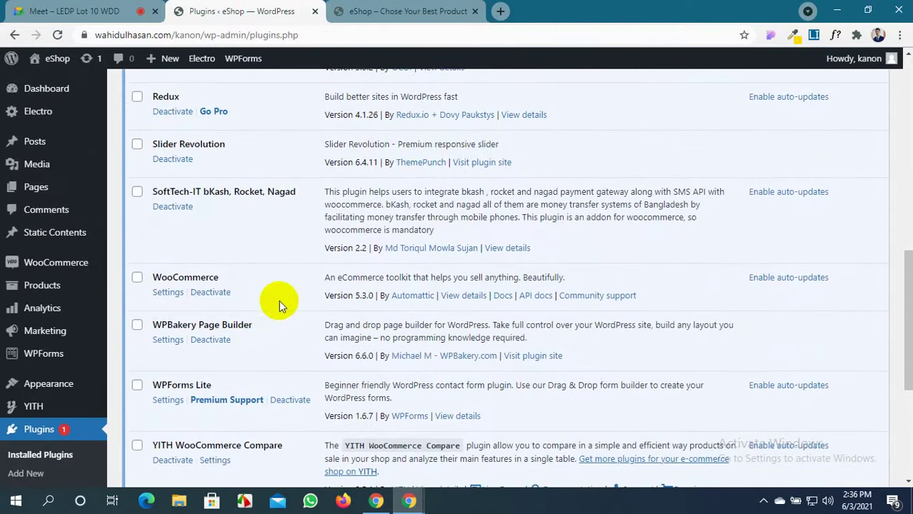
pyautogui.click(169, 211)
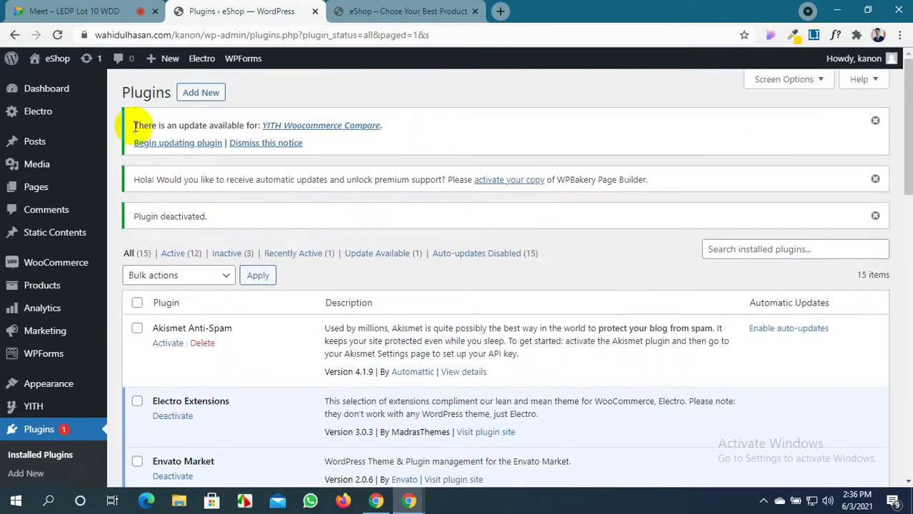
pyautogui.click(200, 95)
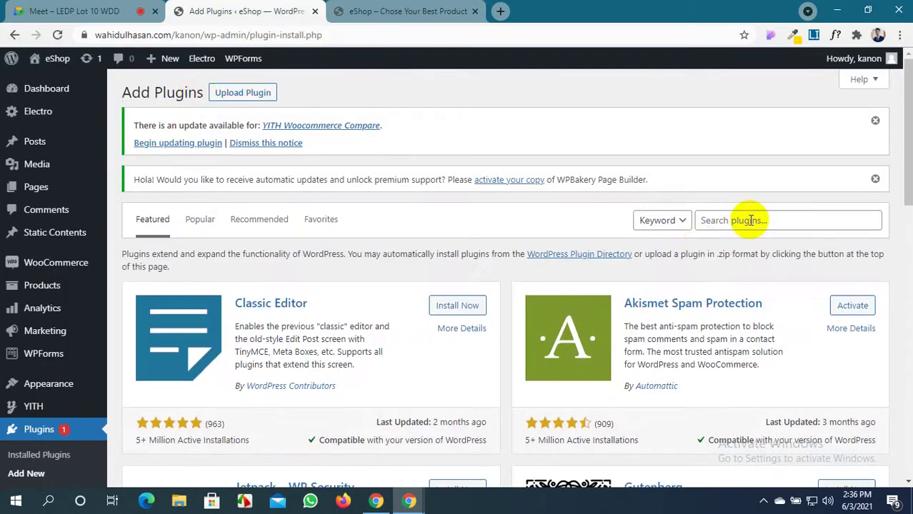
# Search plugins for bKash and install Payment Gateway bKash for WC.
pyautogui.click(750, 221)
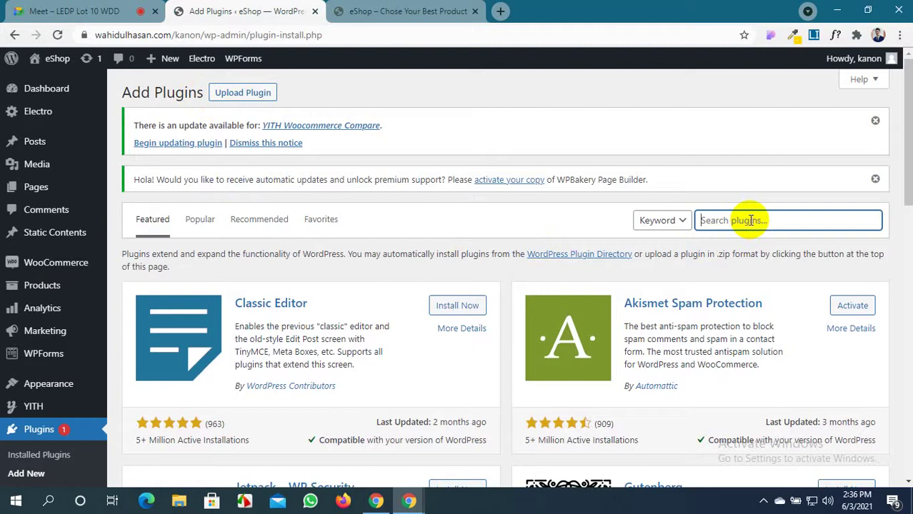
pyautogui.write('bkash')
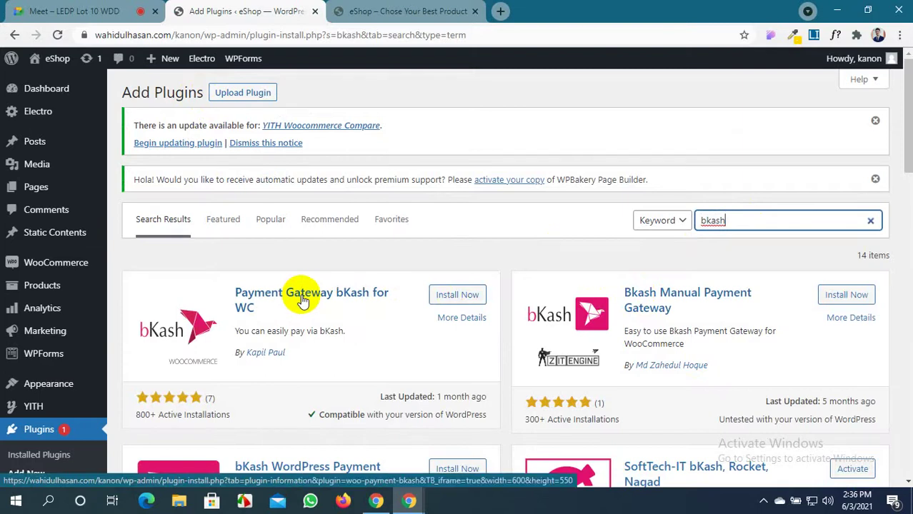
pyautogui.click(302, 299)
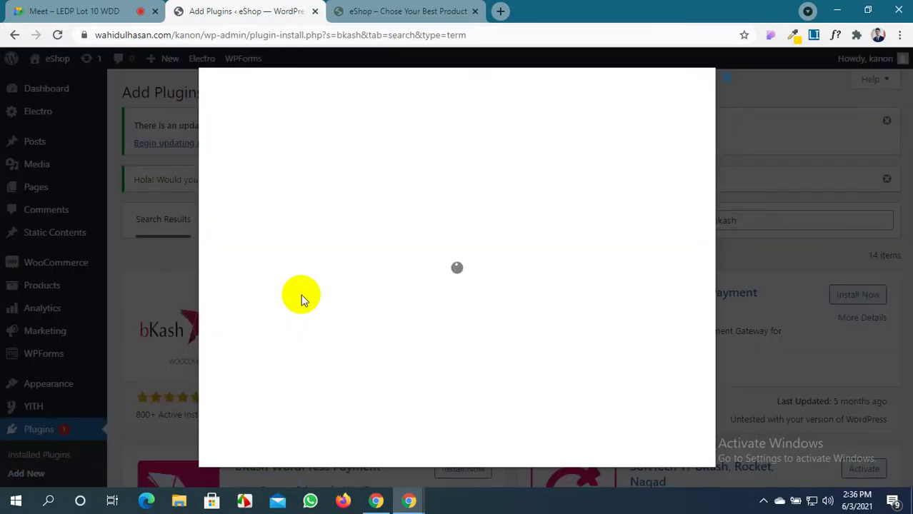
pyautogui.scroll(-6, 538, 275)
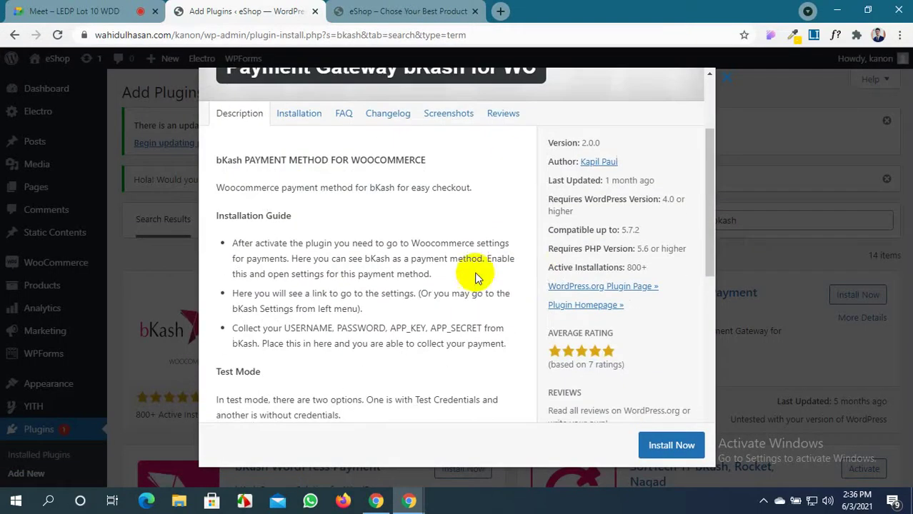
pyautogui.click(678, 445)
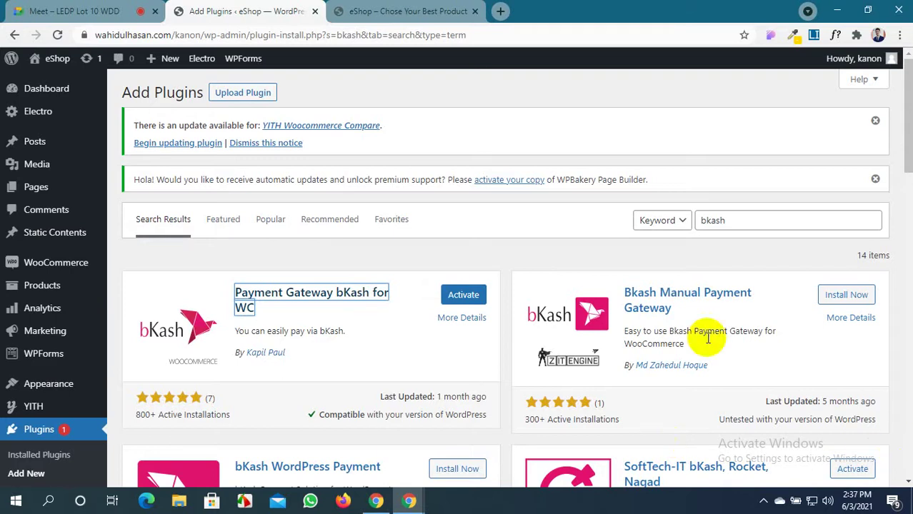
# Activate Payment Gateway bKash for WC, retrying once, then switch to the Google Meet call.
pyautogui.click(484, 297)
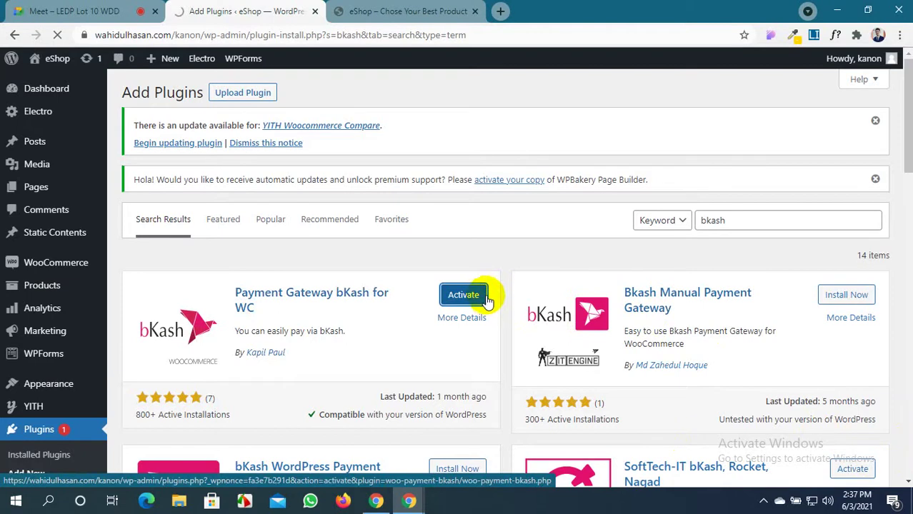
pyautogui.click(484, 297)
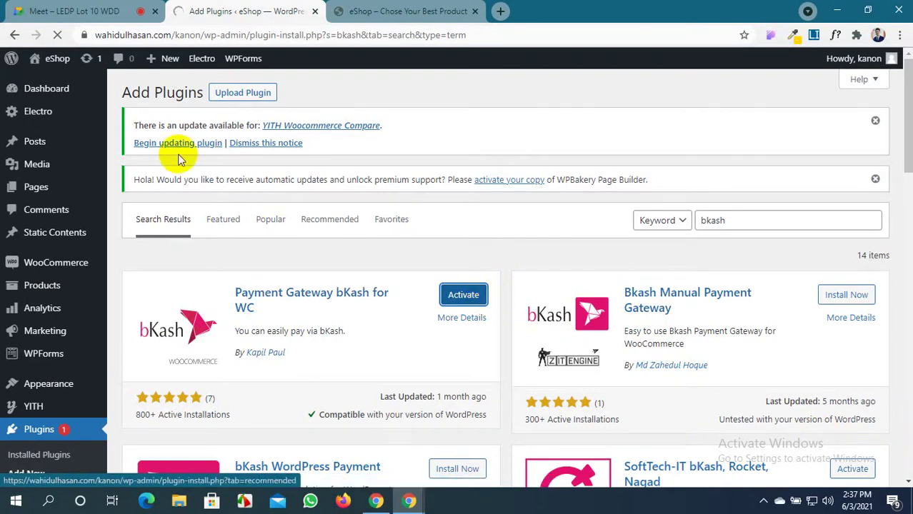
pyautogui.click(42, 12)
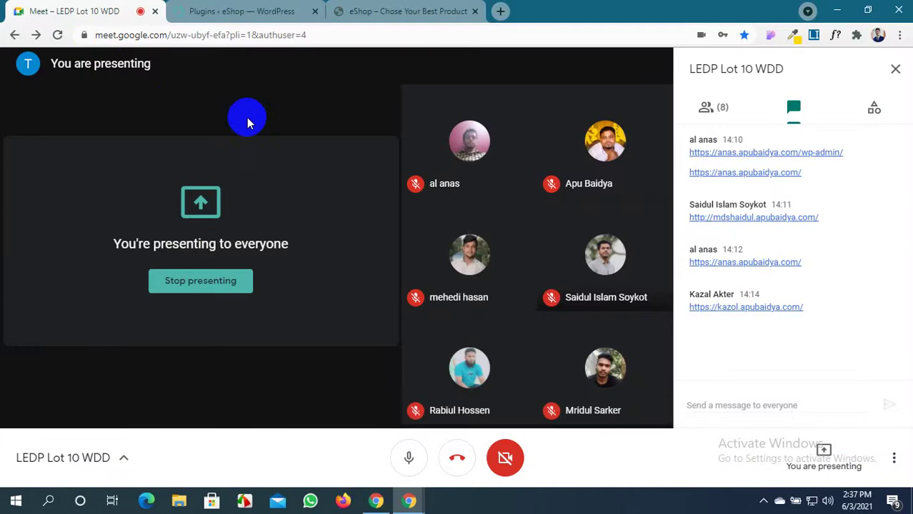
# Return to the 'Plugins ‹ eShop — WordPress' tab showing the bKash activation confirmation.
pyautogui.moveTo(499, 251)
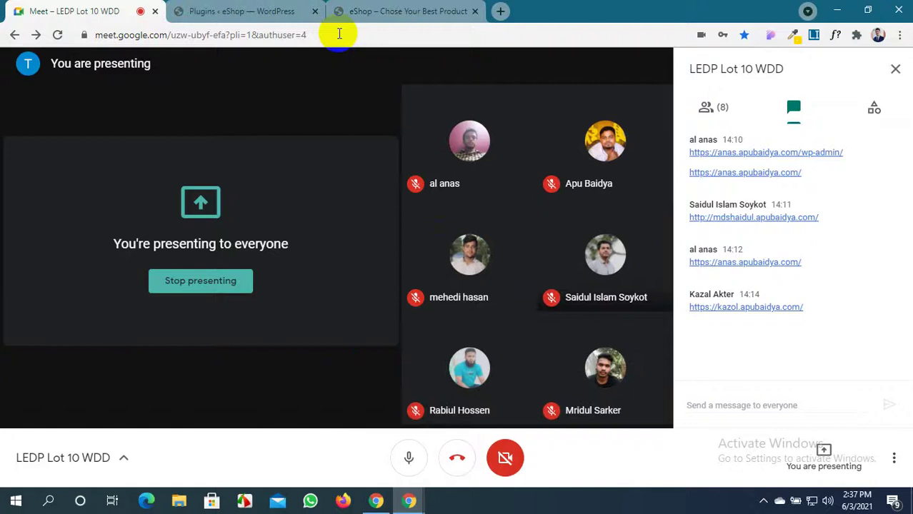
pyautogui.click(285, 11)
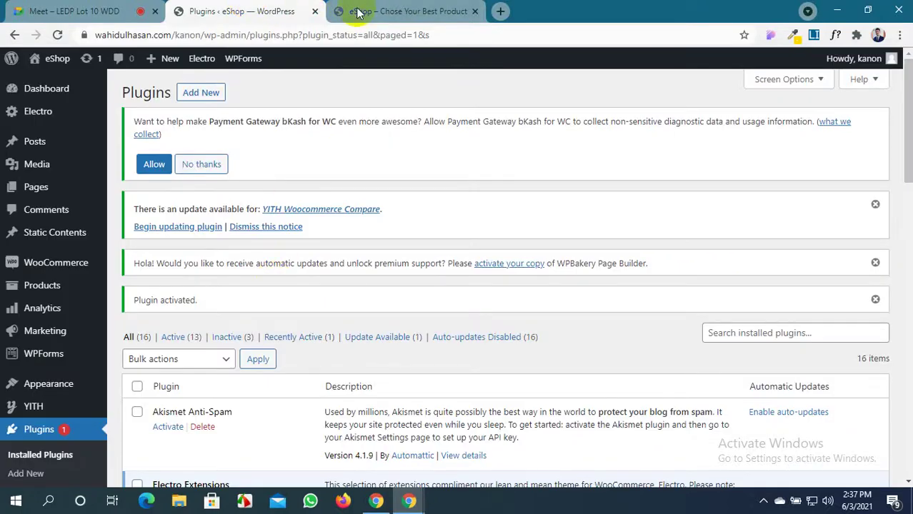
pyautogui.scroll(-5, 327, 361)
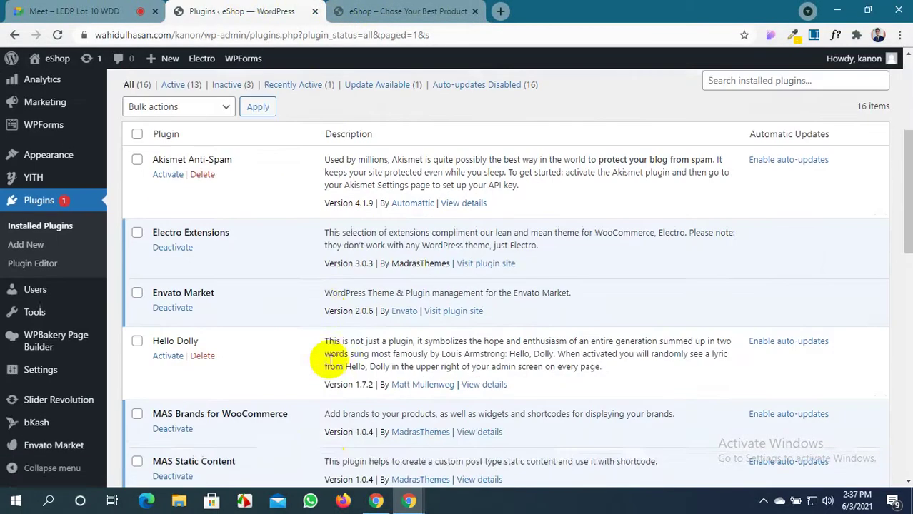
pyautogui.scroll(-6, 331, 360)
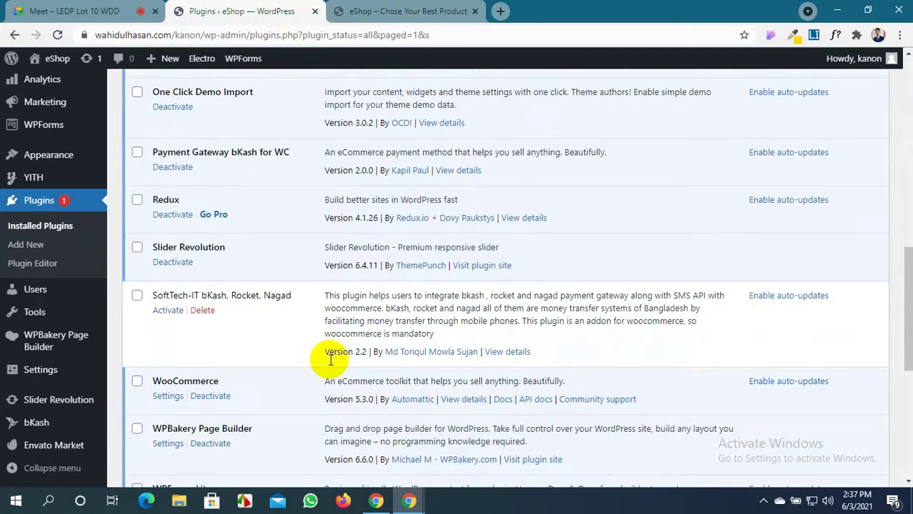
pyautogui.scroll(-1, 330, 360)
pyautogui.scroll(-4, 330, 360)
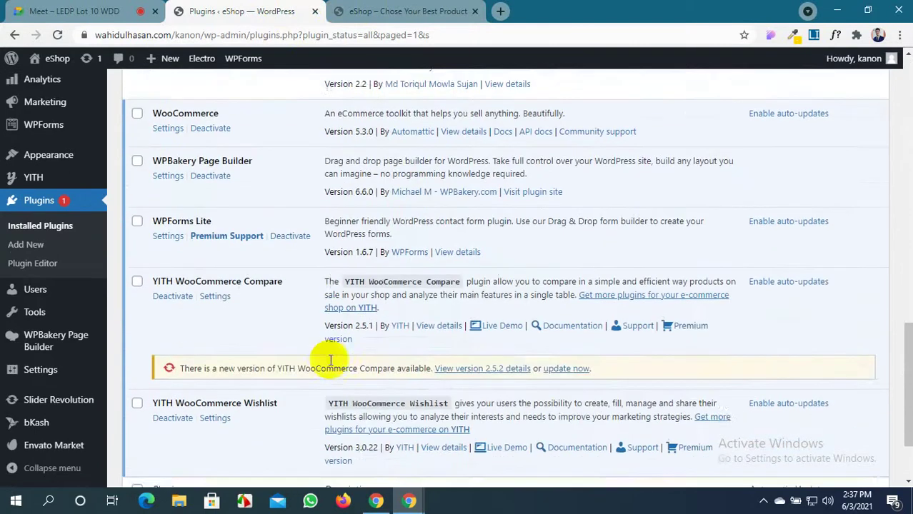
pyautogui.scroll(6, 330, 361)
pyautogui.scroll(3, 330, 360)
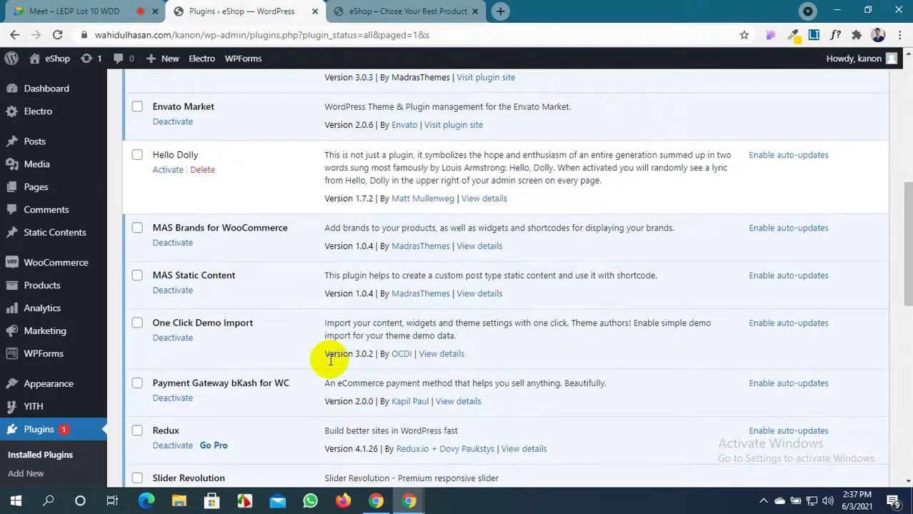
pyautogui.scroll(-2, 326, 372)
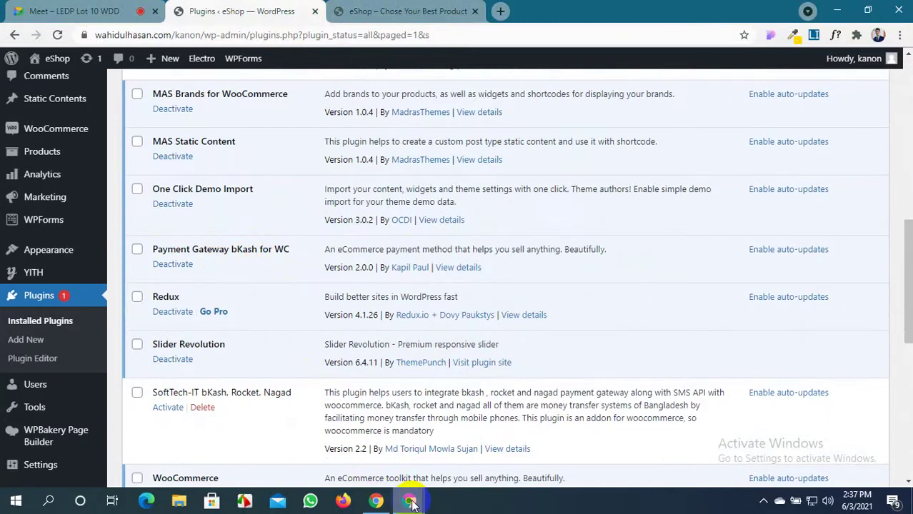
# In the eShop storefront, add the Samsung Galaxy S8 to the cart.
pyautogui.moveTo(411, 504)
pyautogui.click(447, 390)
pyautogui.scroll(-8, 421, 368)
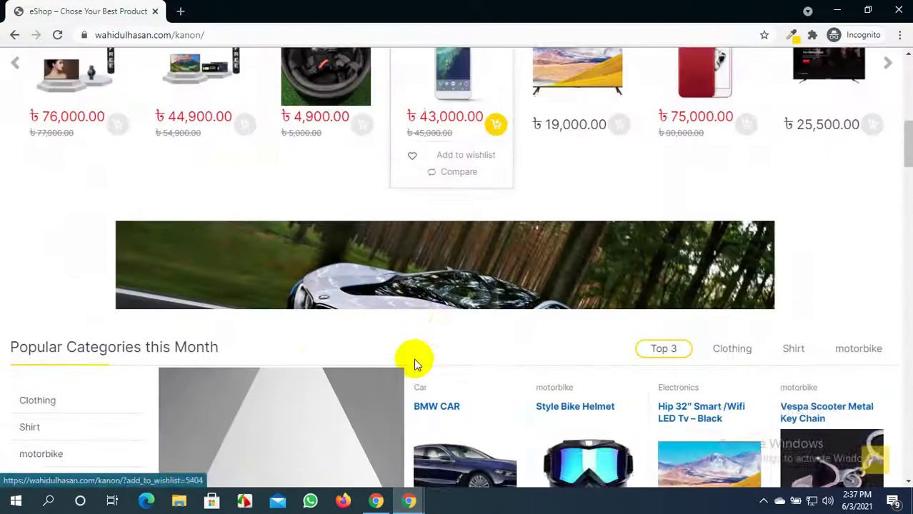
pyautogui.scroll(-15, 413, 358)
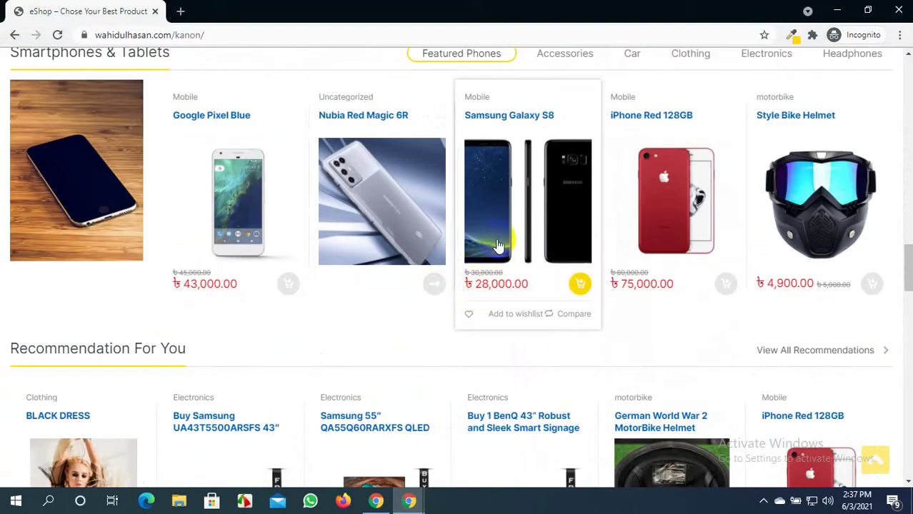
pyautogui.click(502, 234)
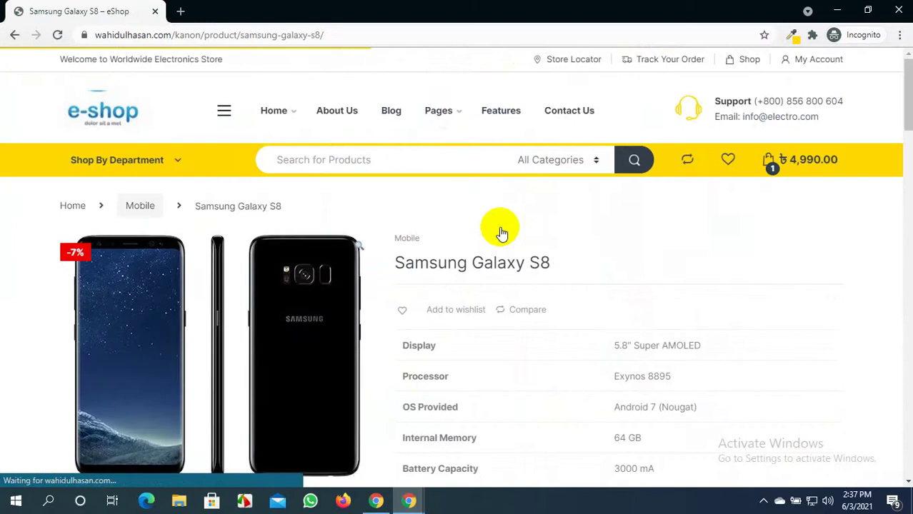
pyautogui.scroll(-1, 502, 234)
pyautogui.scroll(-3, 500, 231)
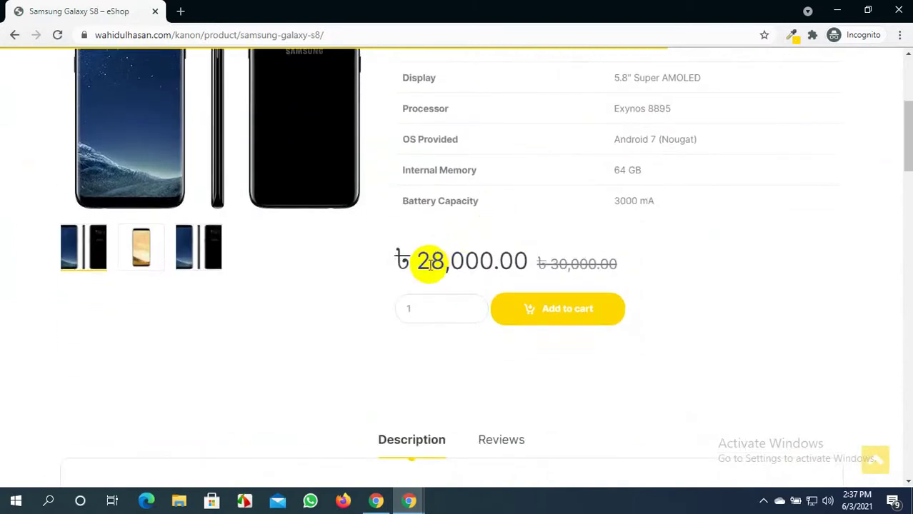
pyautogui.click(572, 318)
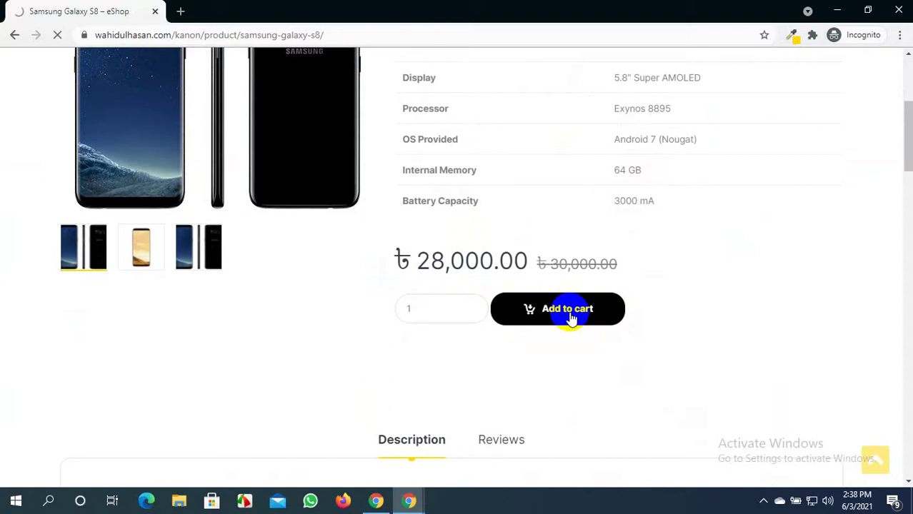
# In the cart, remove the BLACK DRESS, leaving the Galaxy S8 at ৳28,000.00.
pyautogui.scroll(-4, 571, 317)
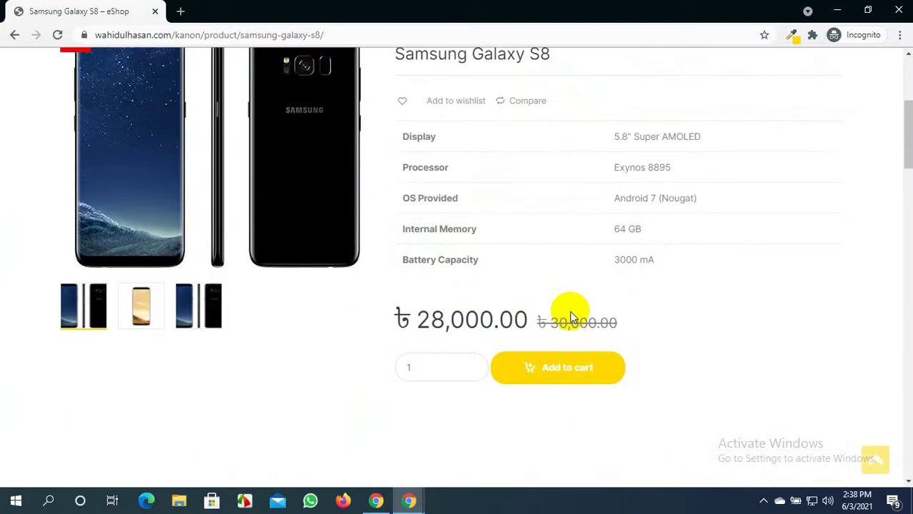
pyautogui.scroll(2, 569, 314)
pyautogui.scroll(-3, 569, 310)
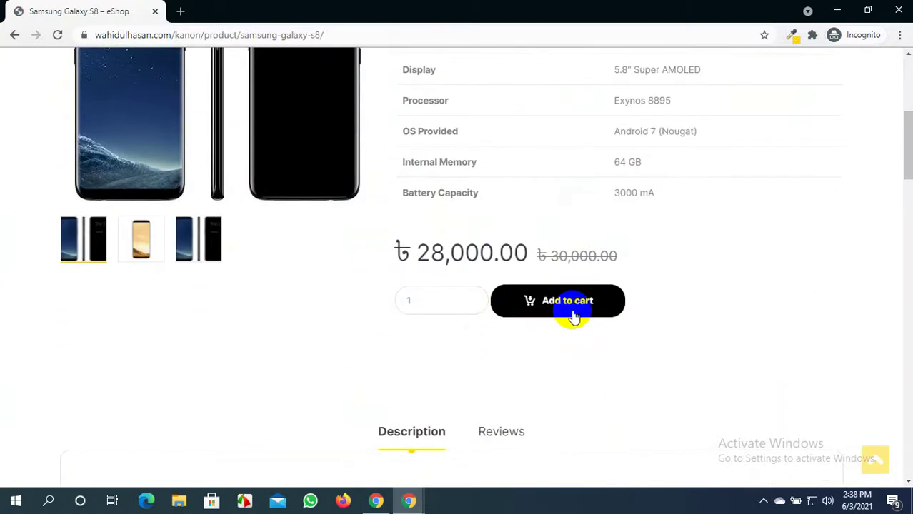
pyautogui.scroll(4, 574, 318)
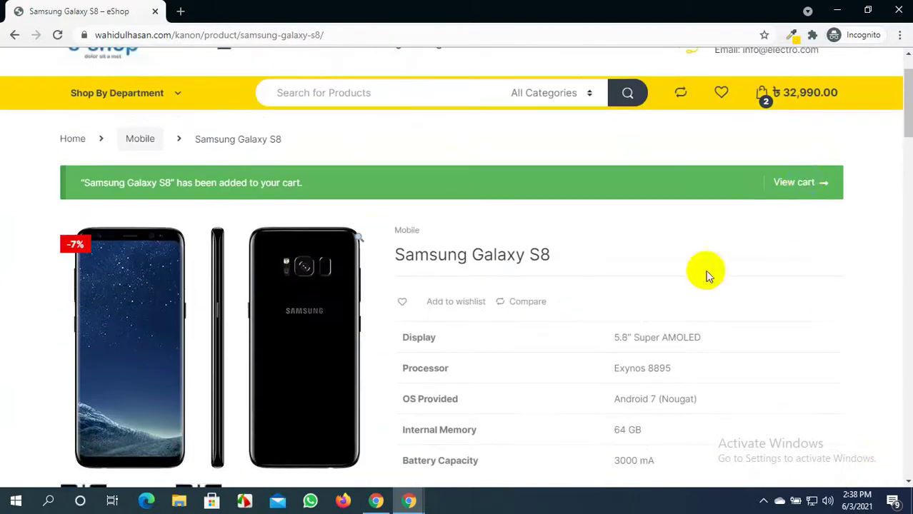
pyautogui.click(804, 184)
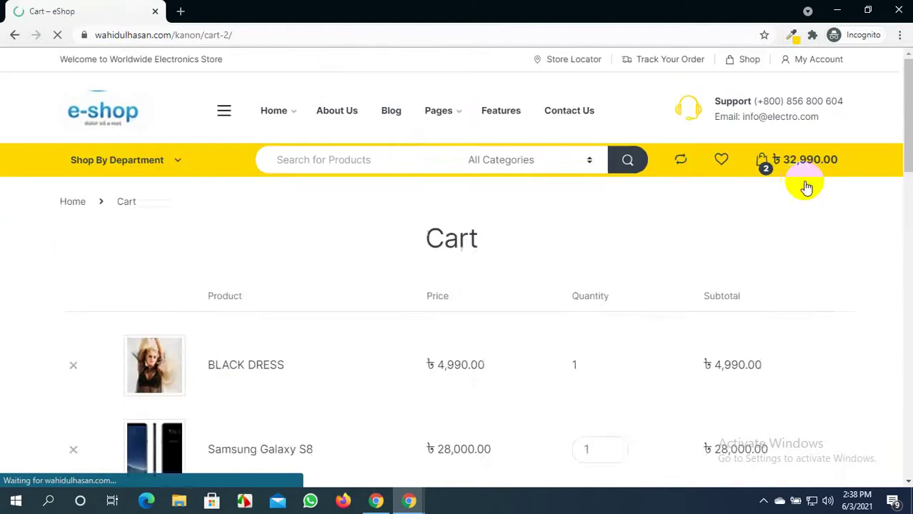
pyautogui.scroll(-7, 760, 309)
pyautogui.scroll(1, 761, 307)
pyautogui.scroll(3, 763, 302)
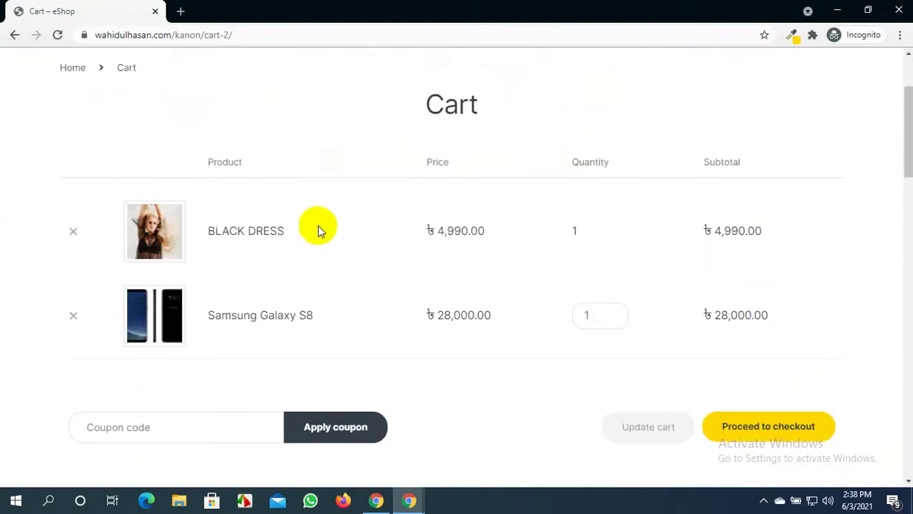
pyautogui.click(72, 230)
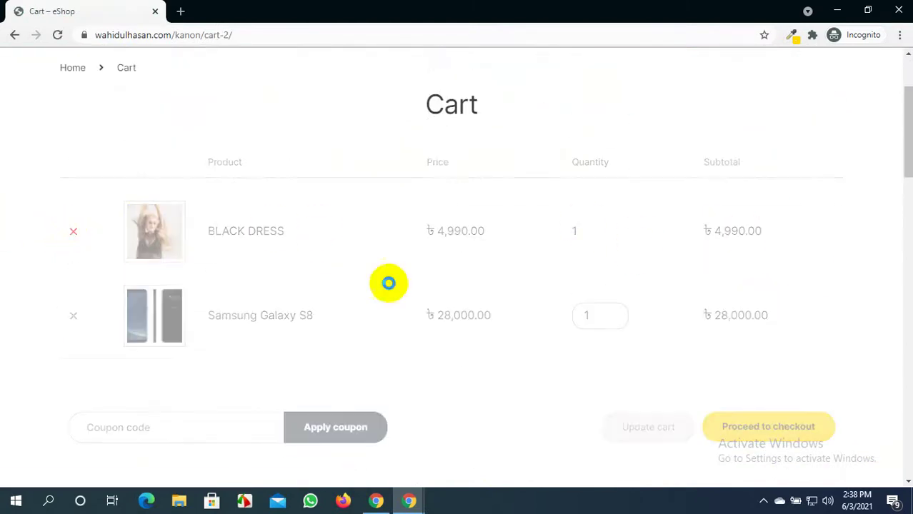
pyautogui.scroll(-3, 717, 311)
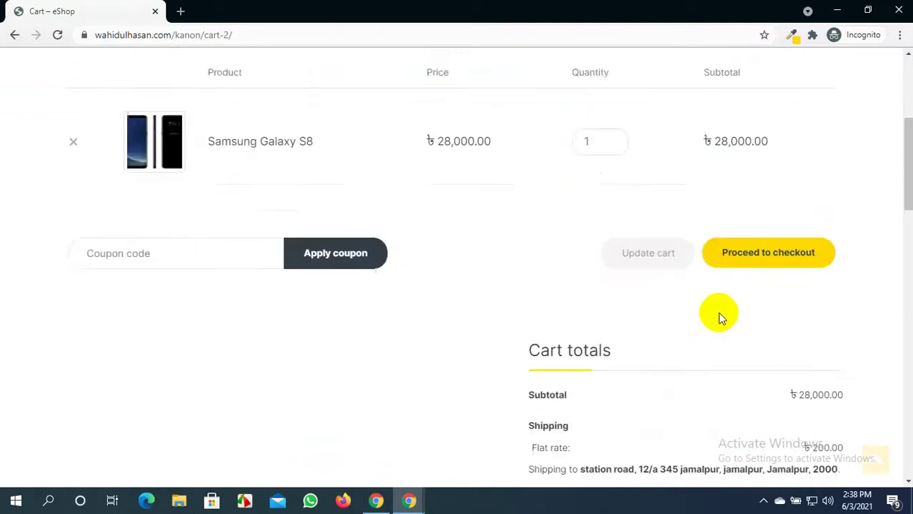
# Check out the Galaxy S8 order (৳28,200.00), confirm no bKash option, then return to WordPress Plugins.
pyautogui.click(770, 371)
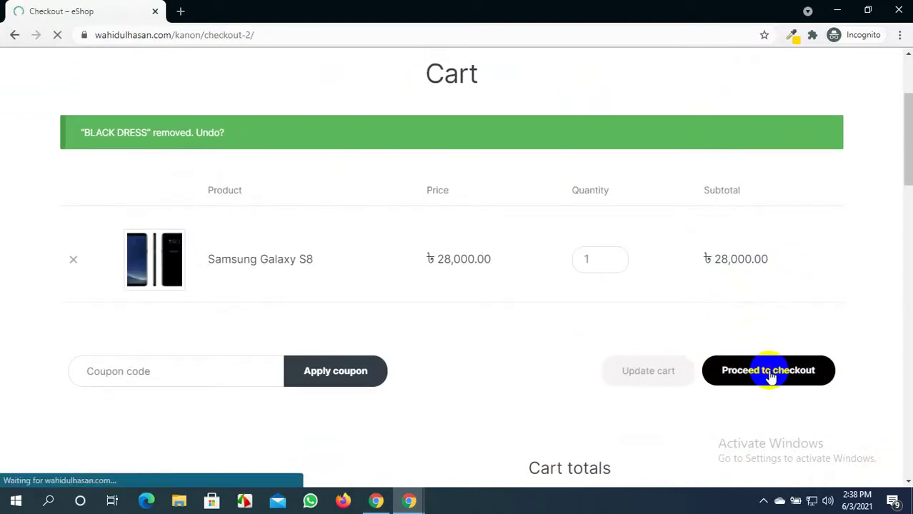
pyautogui.scroll(-1, 769, 376)
pyautogui.scroll(-7, 770, 375)
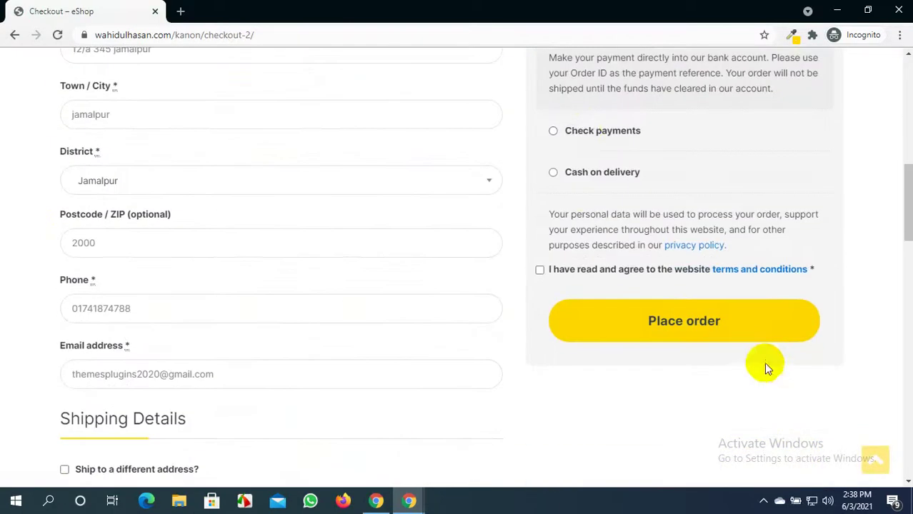
pyautogui.scroll(2, 575, 214)
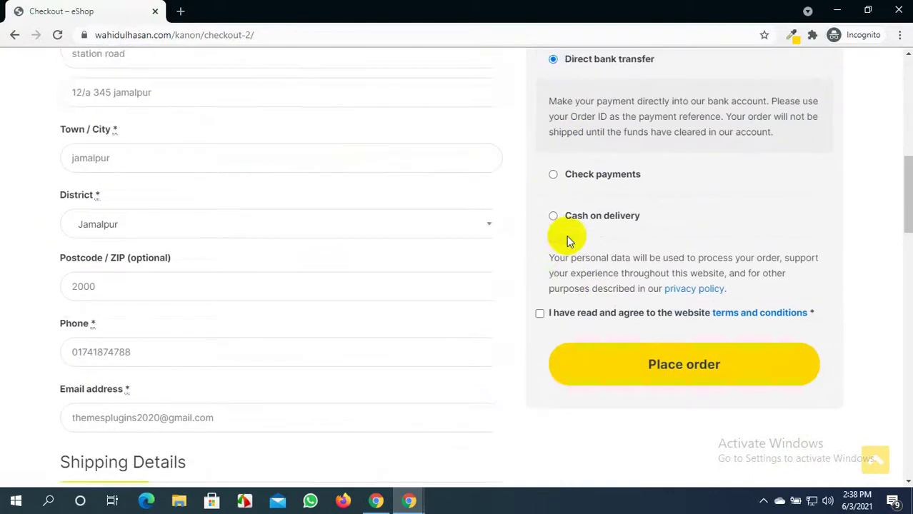
pyautogui.scroll(1, 566, 235)
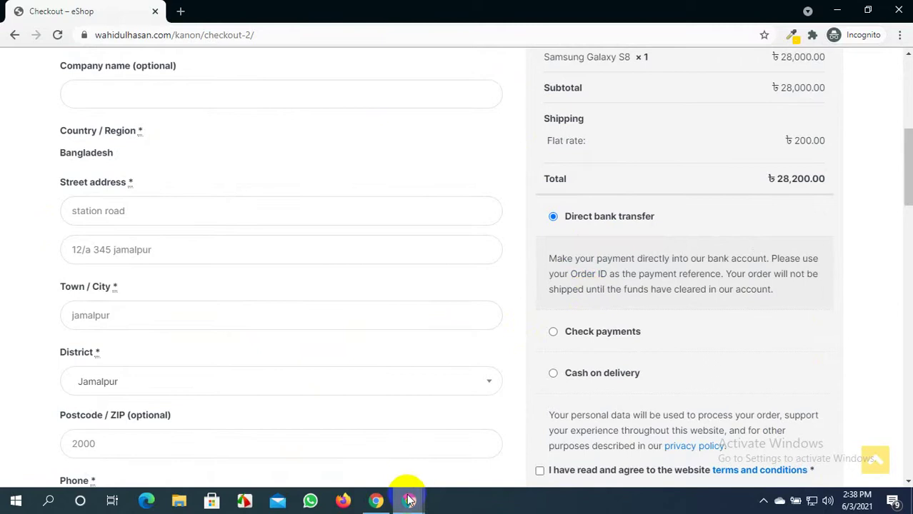
pyautogui.moveTo(409, 500)
pyautogui.click(368, 450)
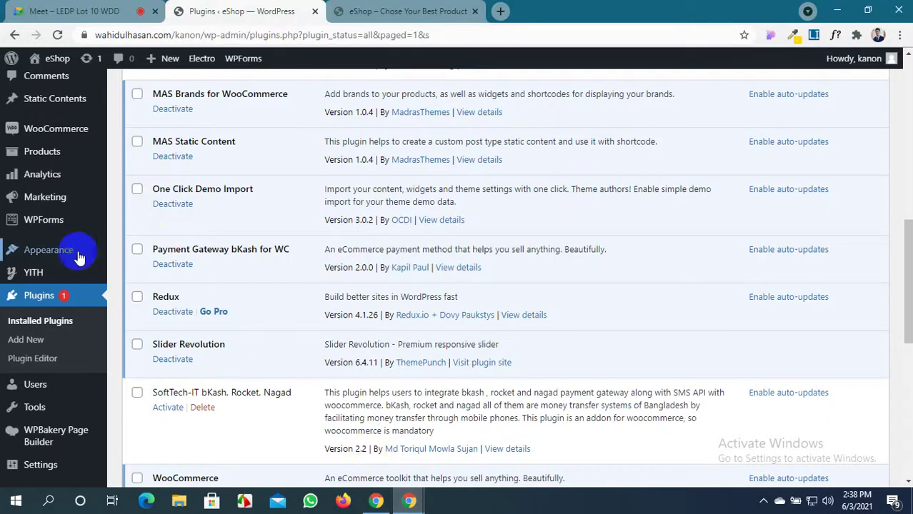
# Toggle bKash on under WooCommerce > Settings > Payments and open its Set up page.
pyautogui.moveTo(33, 133)
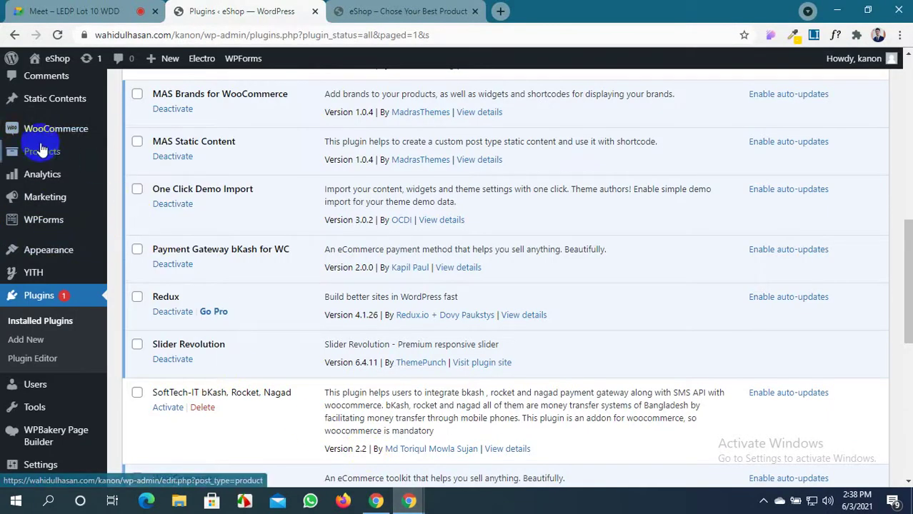
pyautogui.click(136, 232)
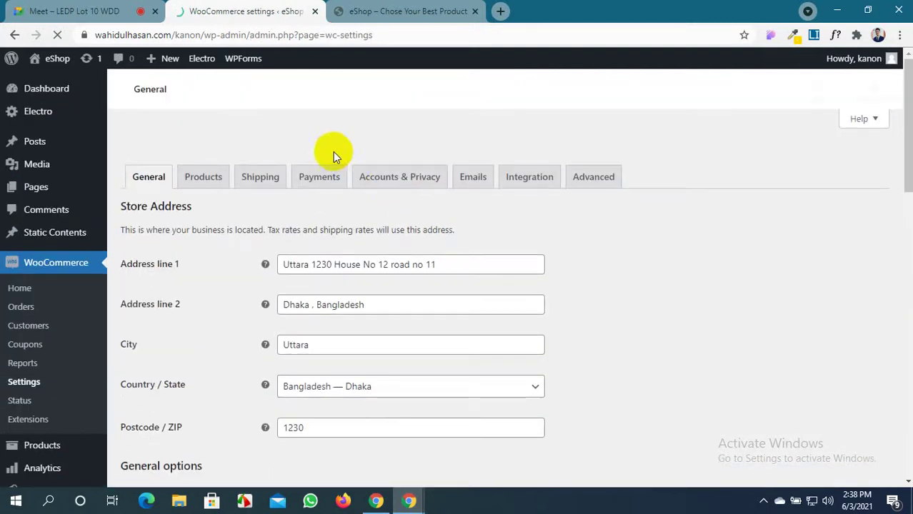
pyautogui.click(321, 151)
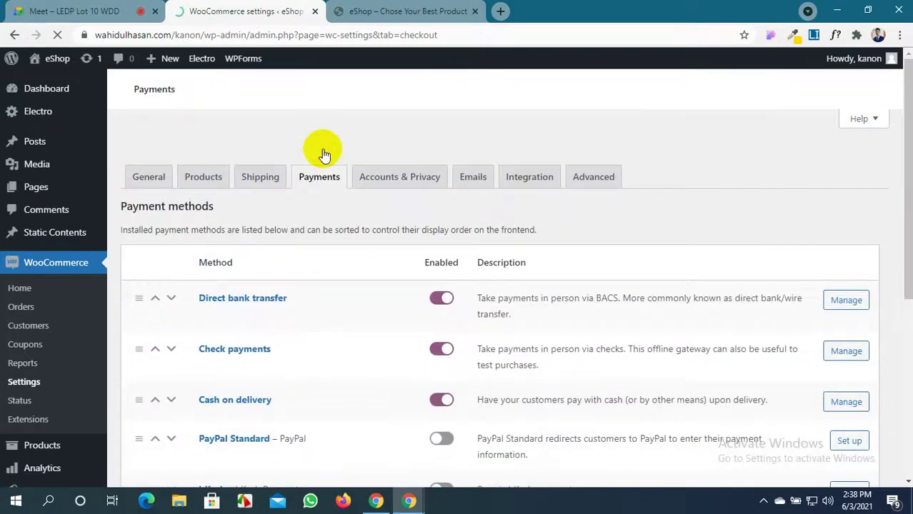
pyautogui.scroll(-2, 324, 154)
pyautogui.scroll(-3, 349, 298)
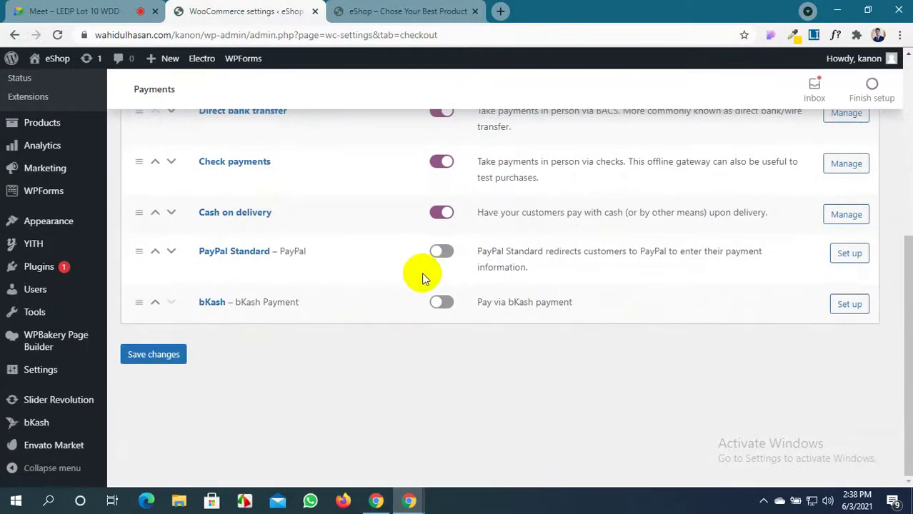
pyautogui.click(439, 308)
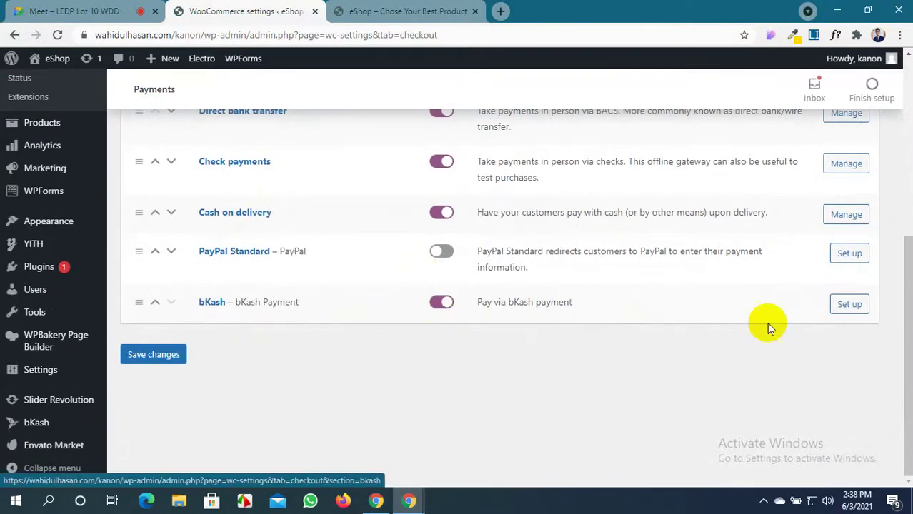
pyautogui.click(843, 306)
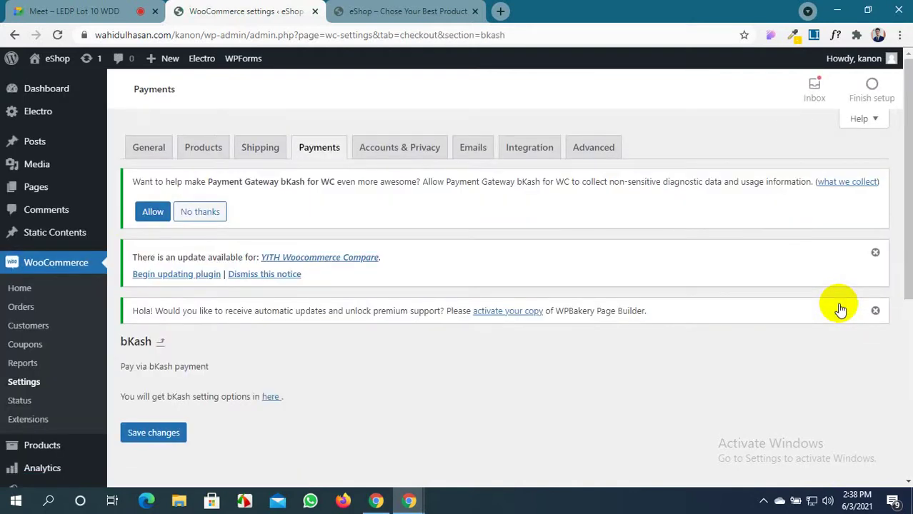
pyautogui.scroll(-2, 756, 323)
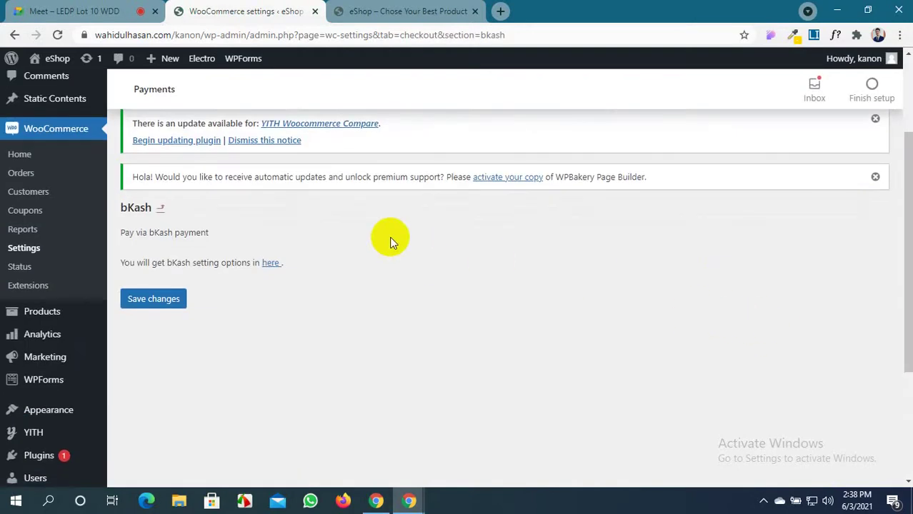
# Follow the 'here' link to the separate bKash Settings page.
pyautogui.click(271, 263)
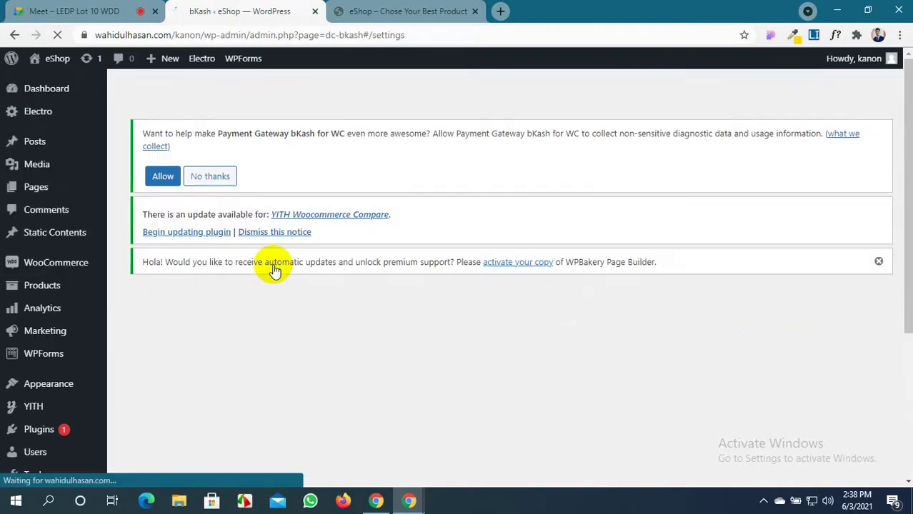
pyautogui.scroll(-2, 272, 277)
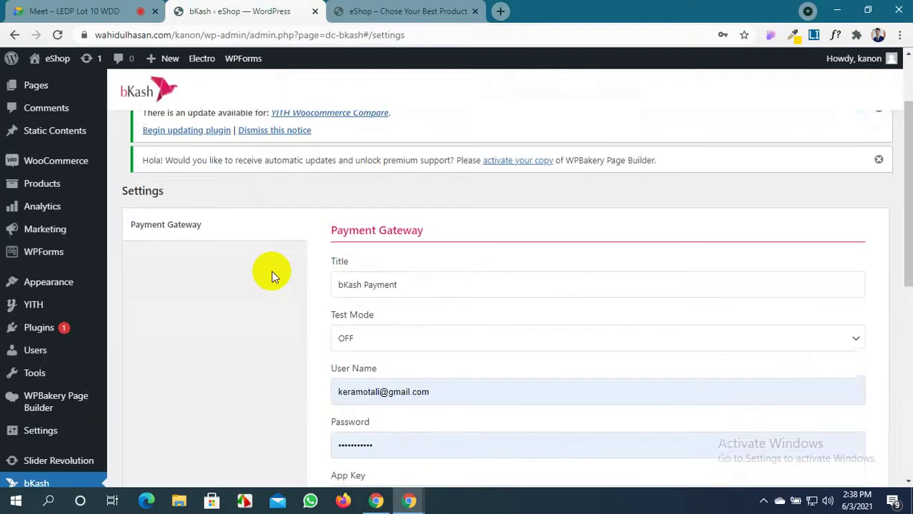
pyautogui.scroll(-2, 271, 275)
pyautogui.scroll(1, 270, 275)
pyautogui.scroll(1, 272, 288)
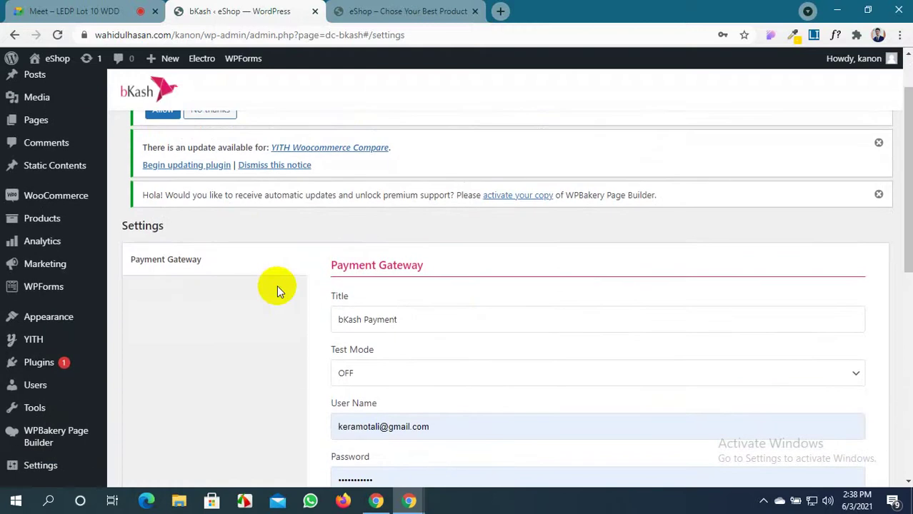
pyautogui.scroll(-1, 544, 318)
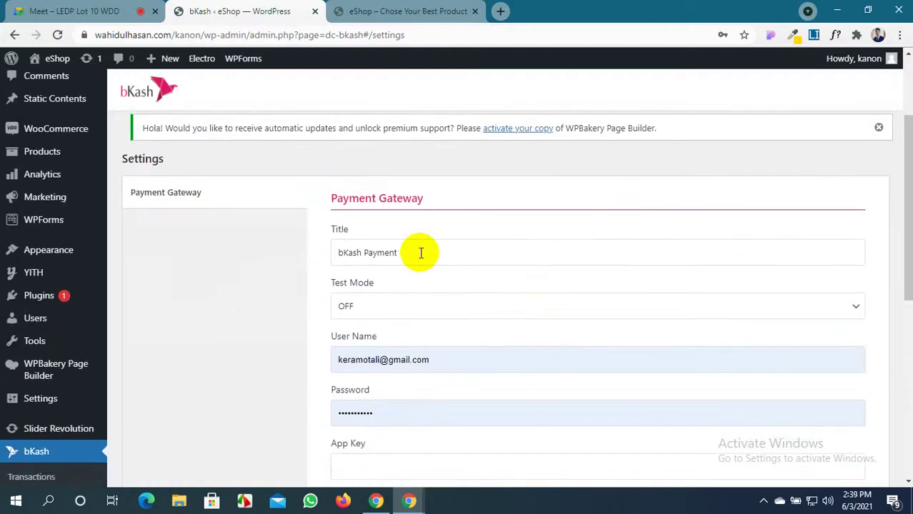
# Turn Test Mode ON with Test Mode Type set to Without Key.
pyautogui.click(419, 252)
pyautogui.click(393, 308)
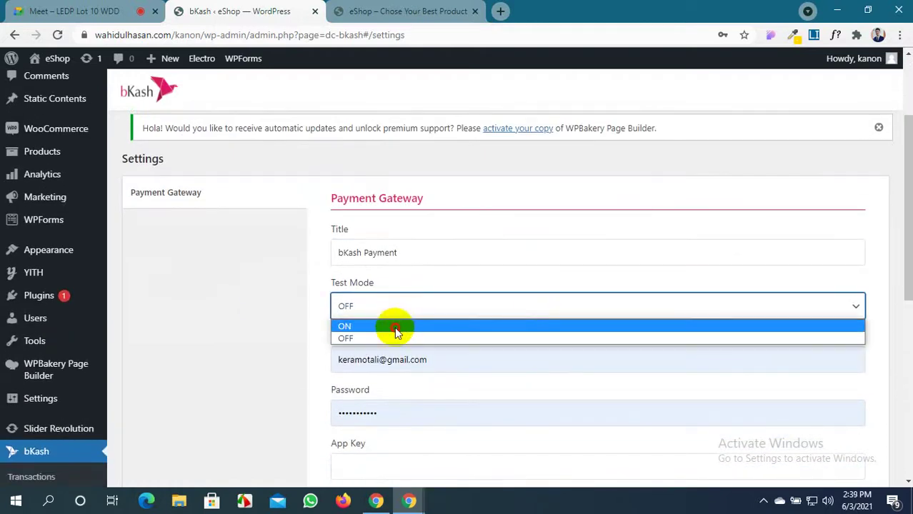
pyautogui.click(397, 329)
pyautogui.scroll(-1, 394, 327)
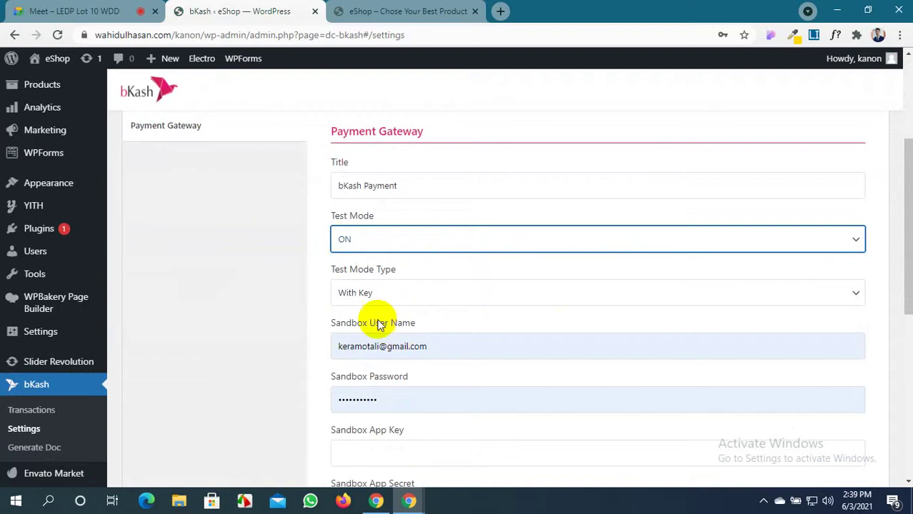
pyautogui.click(399, 293)
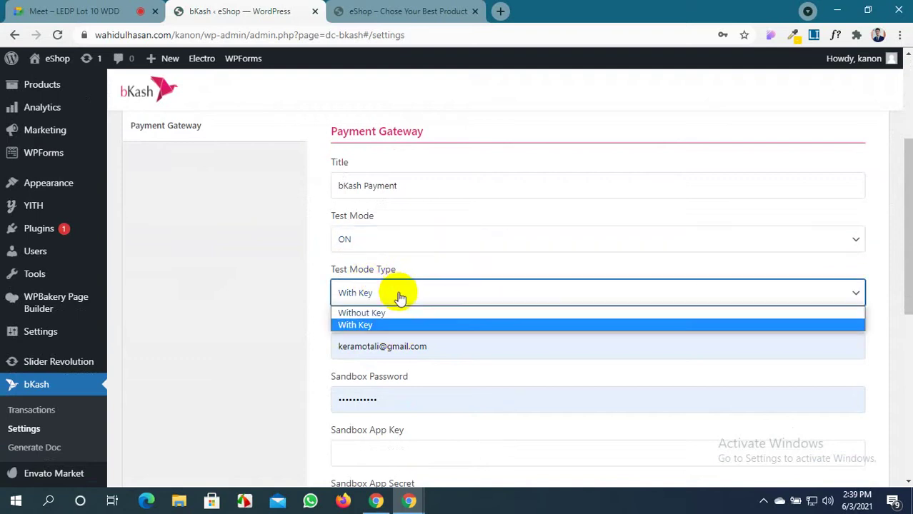
pyautogui.click(399, 314)
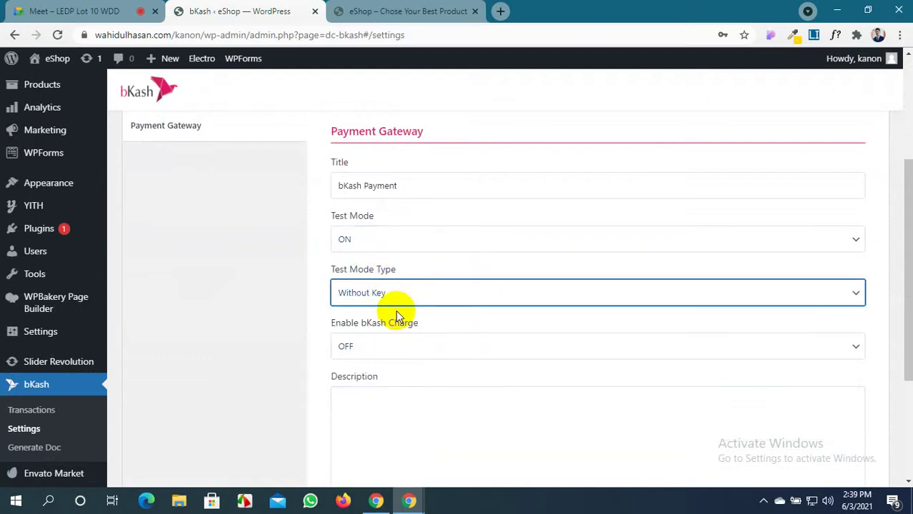
# Turn Enable bKash Charge ON with a Charge Amount of 2.
pyautogui.scroll(-1, 395, 310)
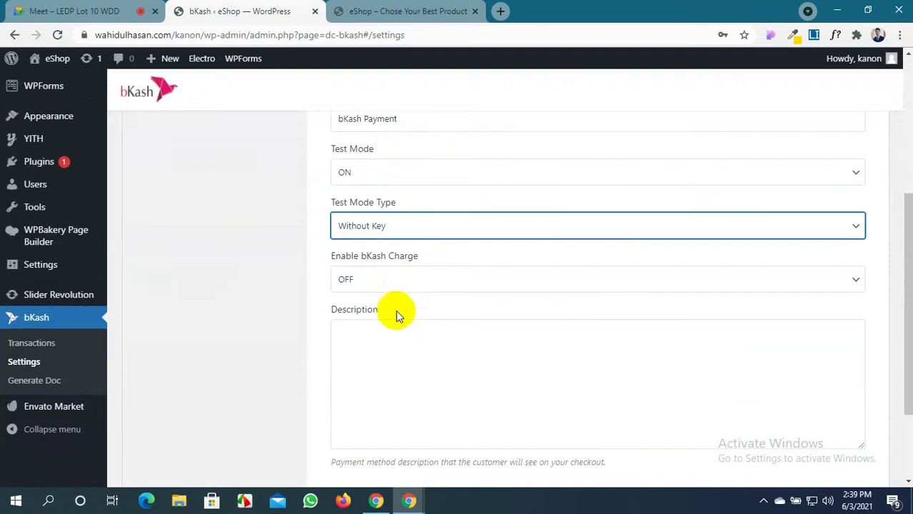
pyautogui.click(404, 283)
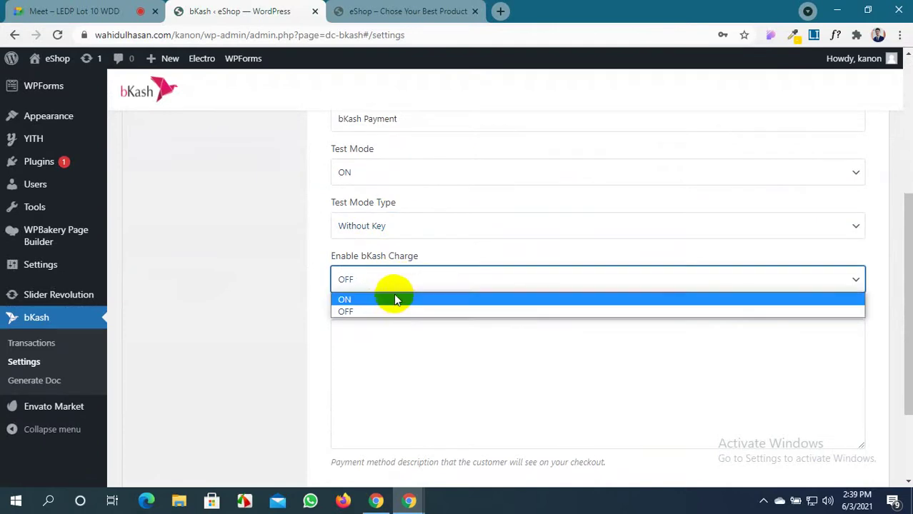
pyautogui.click(393, 294)
pyautogui.scroll(-1, 383, 289)
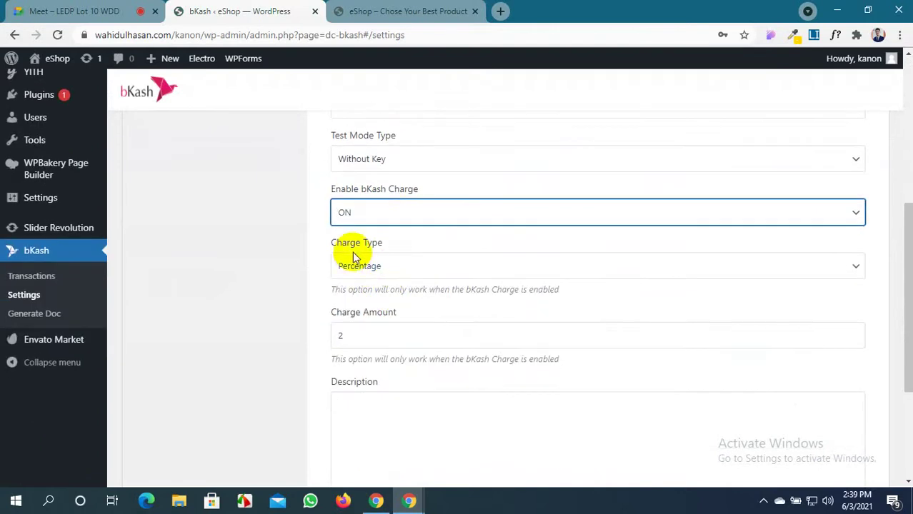
pyautogui.scroll(-1, 377, 322)
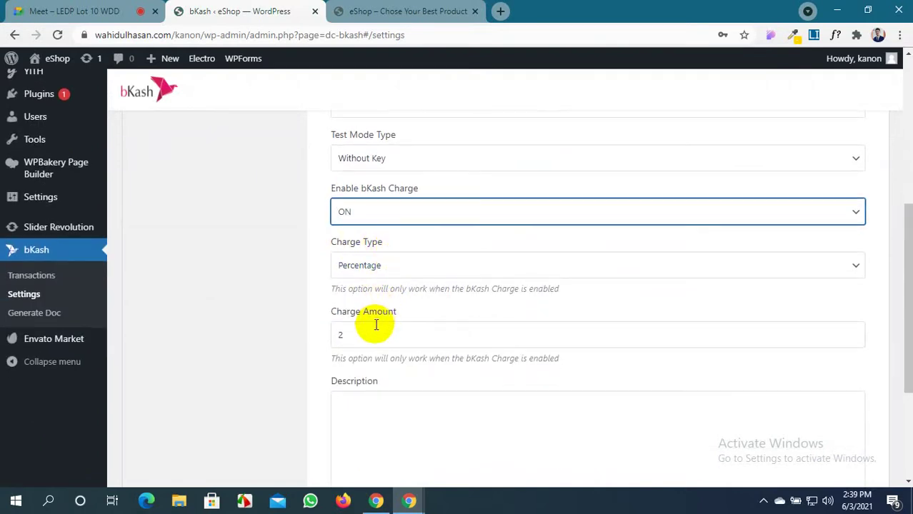
pyautogui.click(364, 268)
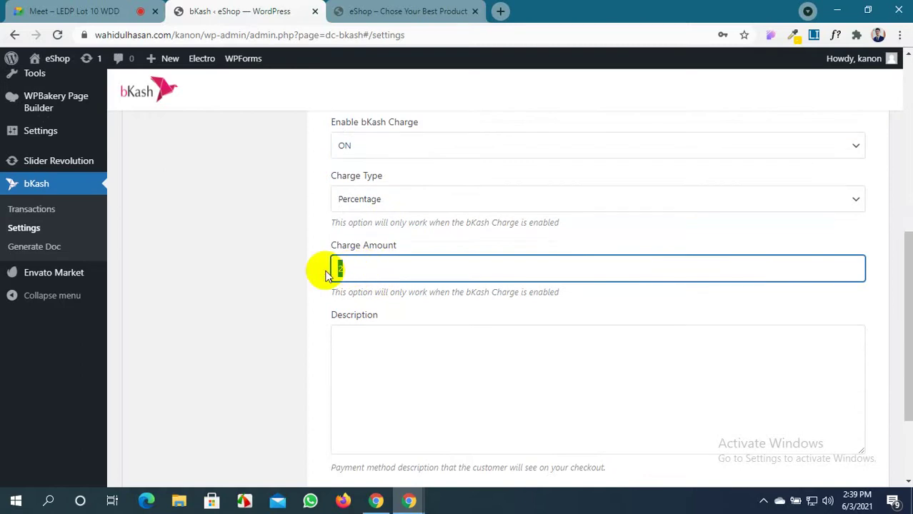
pyautogui.moveTo(333, 268); pyautogui.dragTo(365, 268)
# Set the bKash Charge Type to Percentage, after briefly choosing Fixed.
pyautogui.click(393, 204)
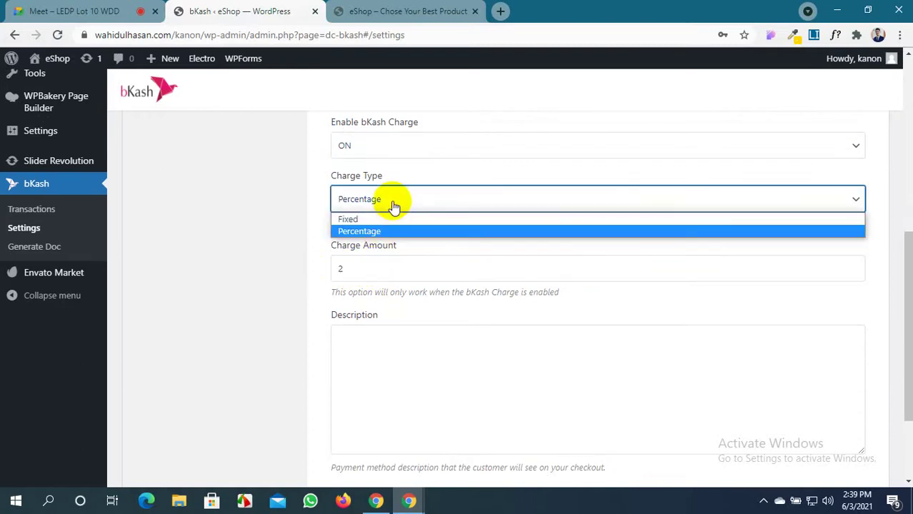
pyautogui.click(395, 217)
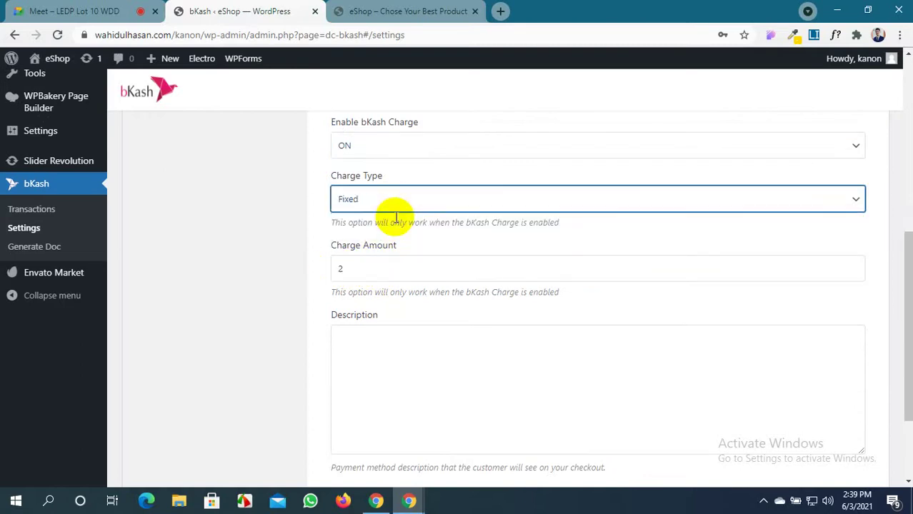
pyautogui.click(365, 269)
pyautogui.moveTo(364, 269); pyautogui.dragTo(320, 271)
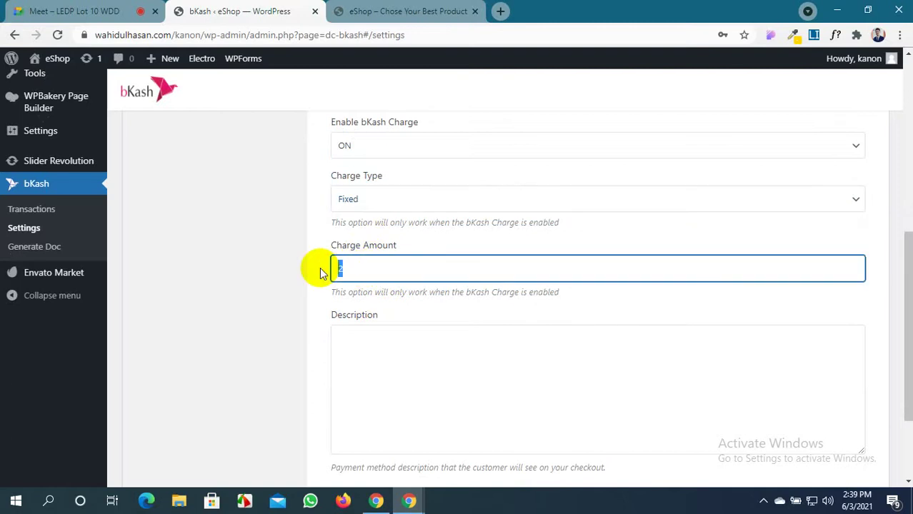
pyautogui.click(387, 198)
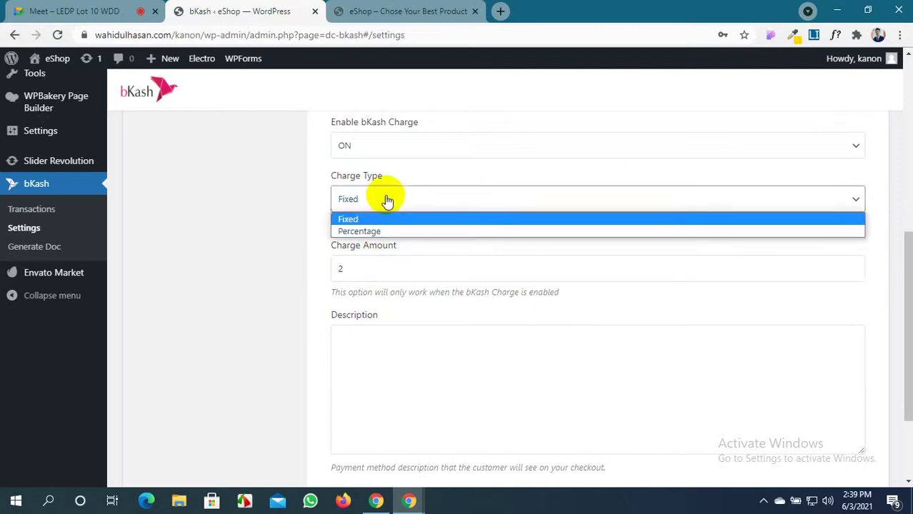
pyautogui.click(386, 242)
pyautogui.press('Down')
pyautogui.scroll(-2, 387, 304)
pyautogui.scroll(5, 422, 351)
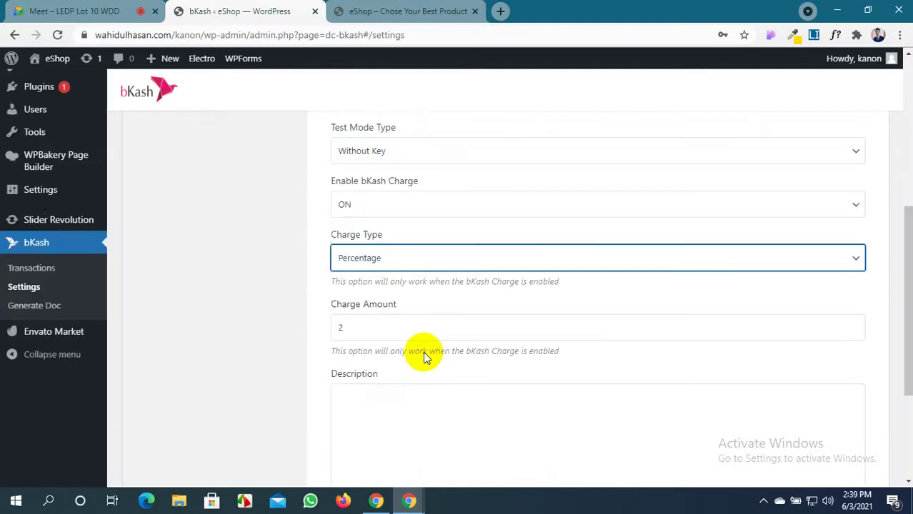
pyautogui.scroll(-4, 423, 352)
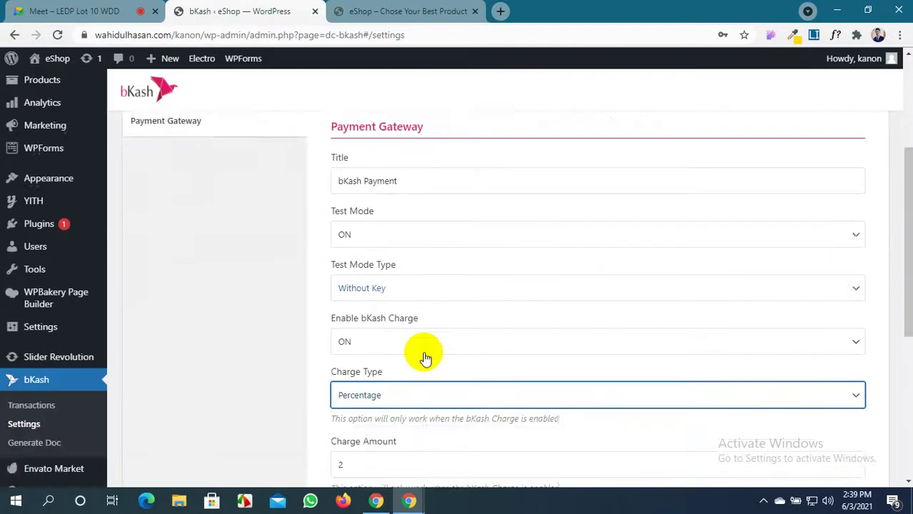
pyautogui.scroll(3, 424, 353)
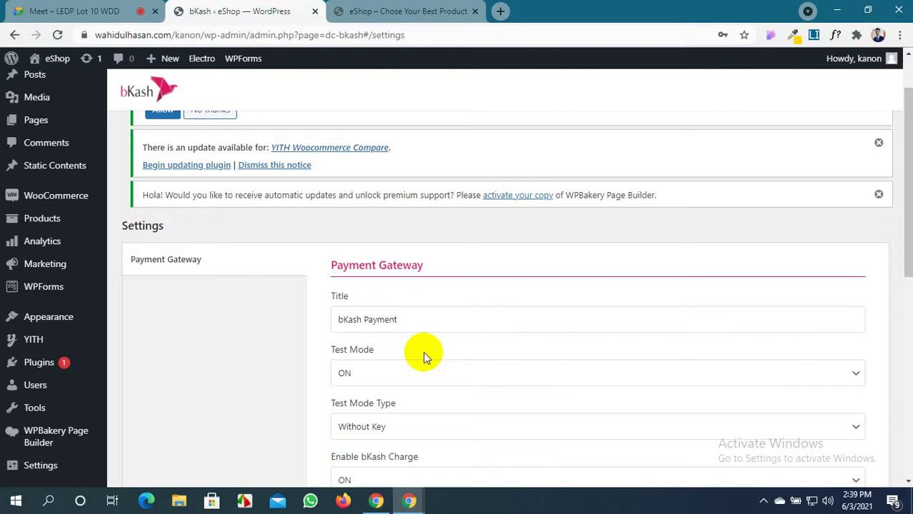
pyautogui.scroll(1, 423, 352)
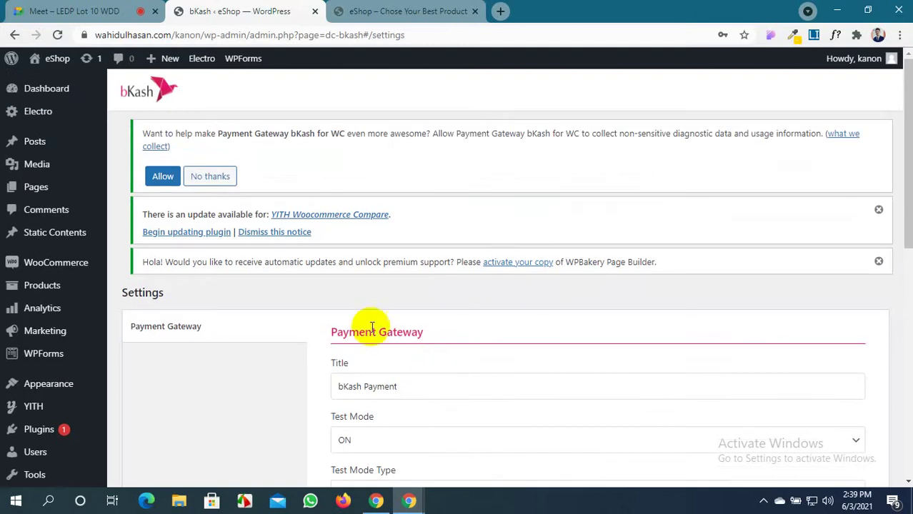
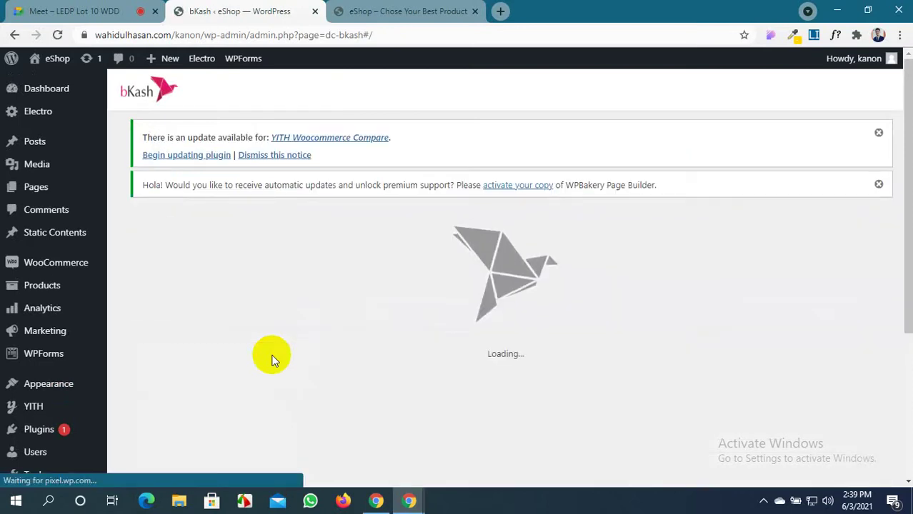
# Go to WooCommerce Settings > Payments and open the bKash plugin's own settings page.
pyautogui.scroll(-3, 272, 359)
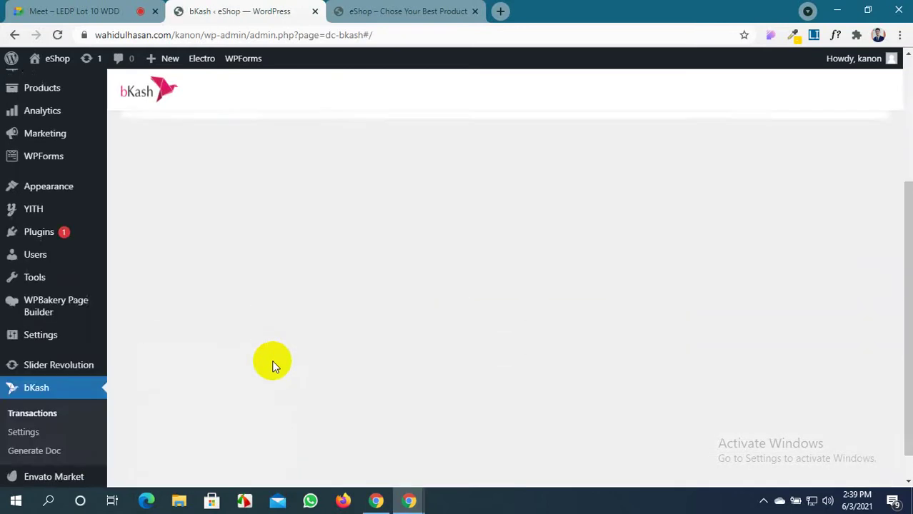
pyautogui.scroll(3, 272, 365)
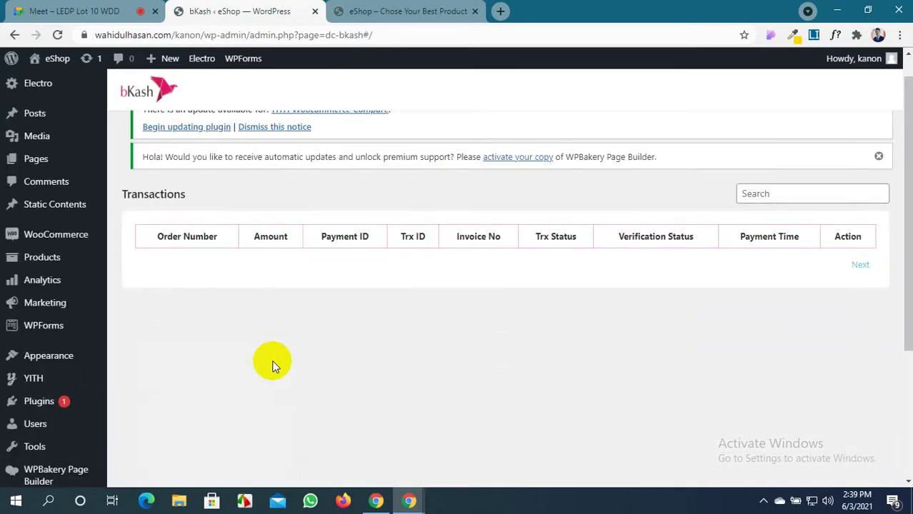
pyautogui.scroll(1, 273, 365)
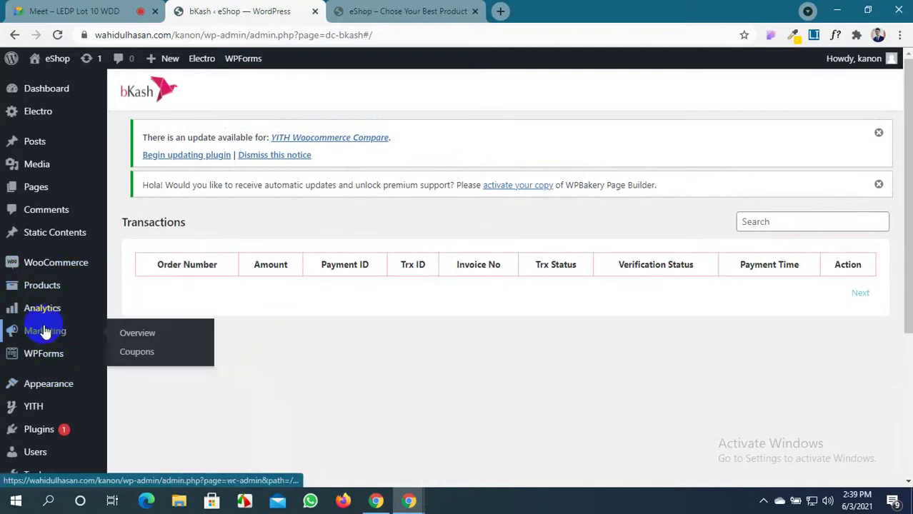
pyautogui.moveTo(49, 286)
pyautogui.moveTo(52, 261)
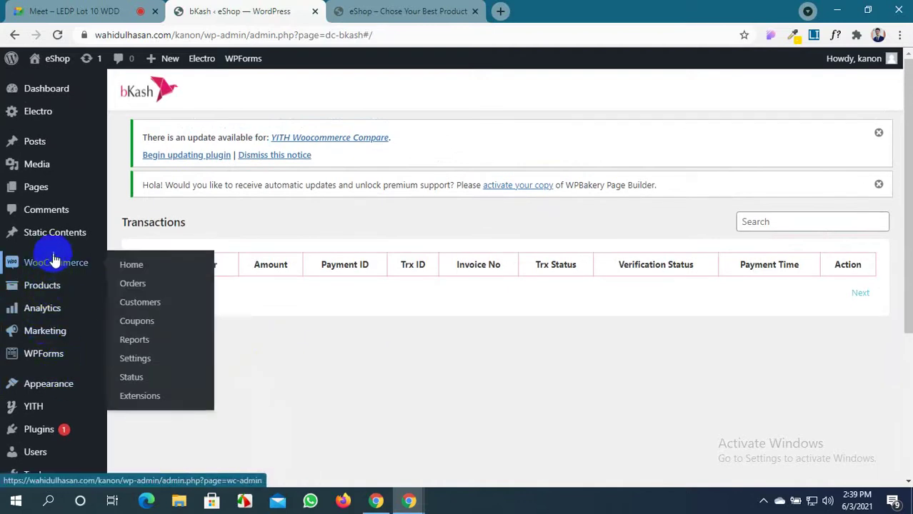
pyautogui.click(137, 361)
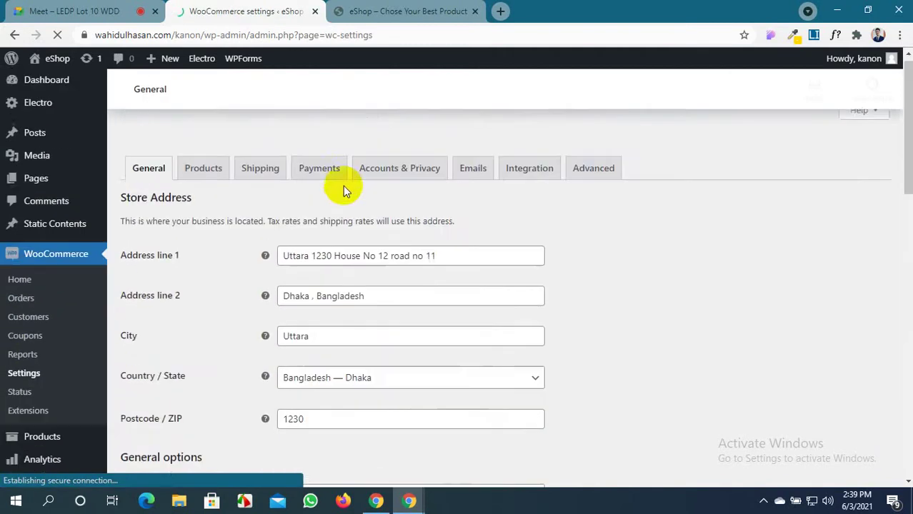
pyautogui.click(320, 148)
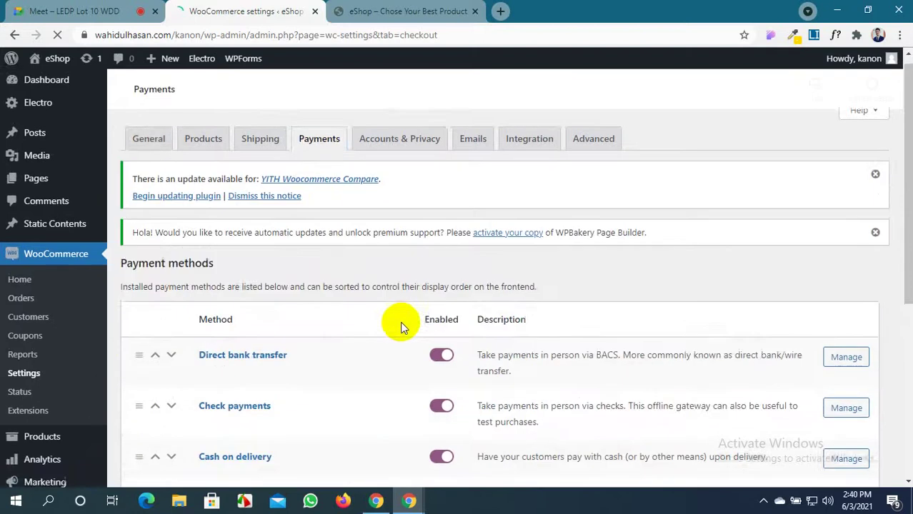
pyautogui.scroll(-5, 422, 325)
pyautogui.click(850, 288)
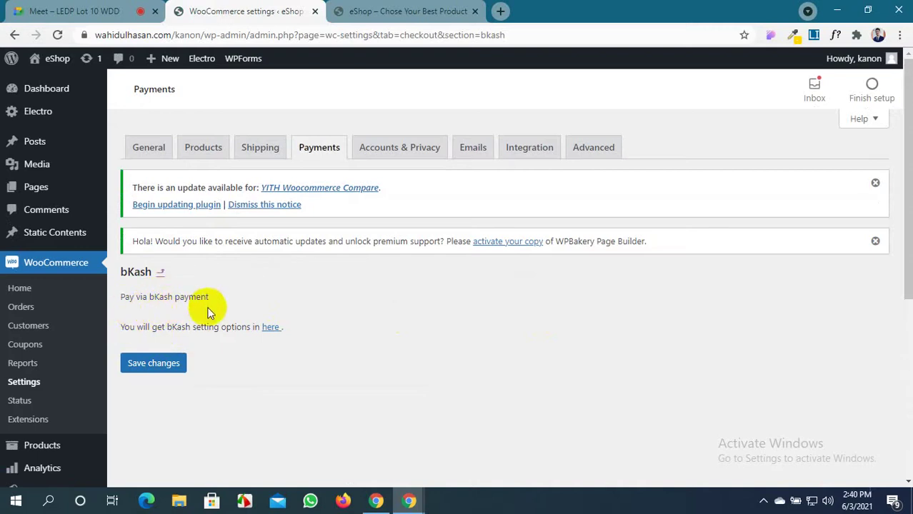
pyautogui.click(270, 329)
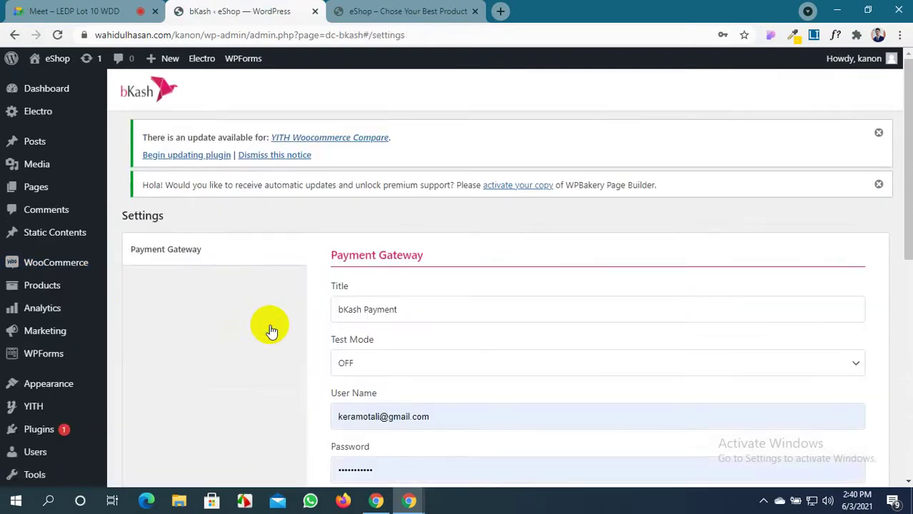
# Check the bKash Test Mode setting and leave it OFF.
pyautogui.scroll(-3, 269, 328)
pyautogui.scroll(-1, 277, 322)
pyautogui.scroll(1, 278, 322)
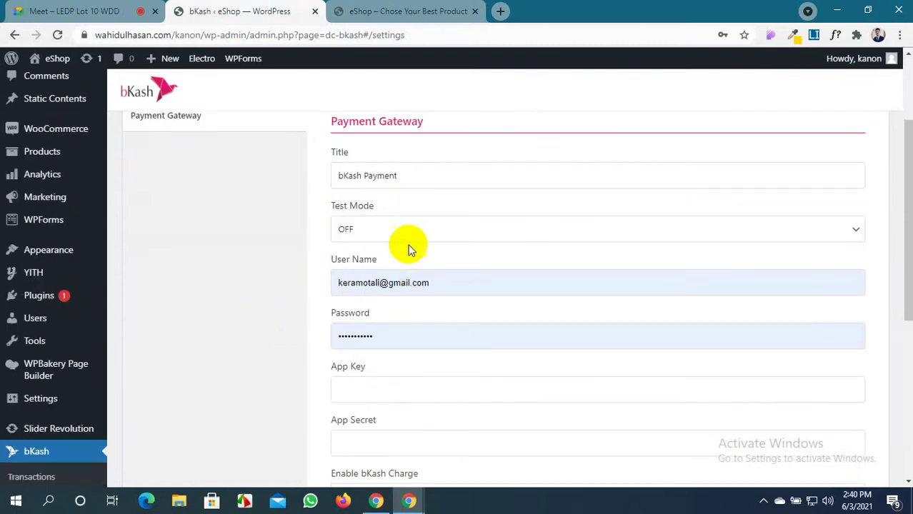
pyautogui.click(418, 234)
pyautogui.click(427, 175)
pyautogui.click(428, 175)
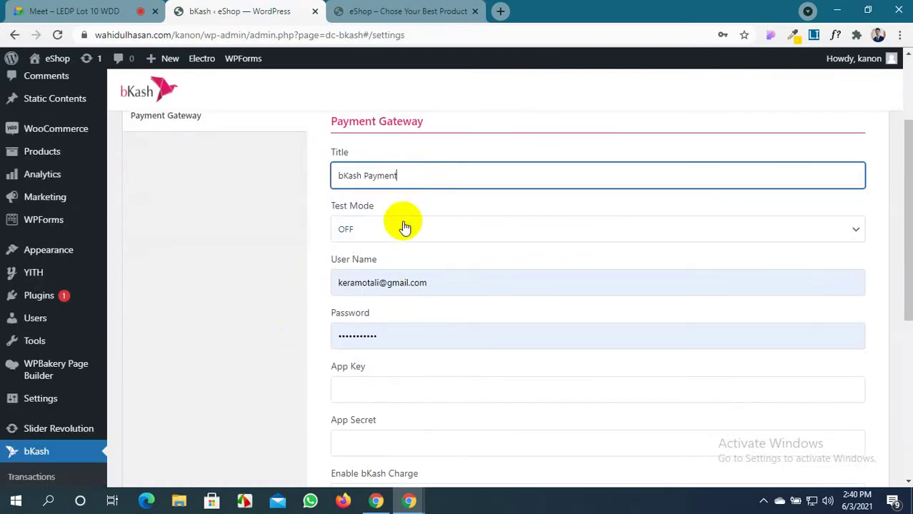
pyautogui.click(401, 229)
pyautogui.click(274, 258)
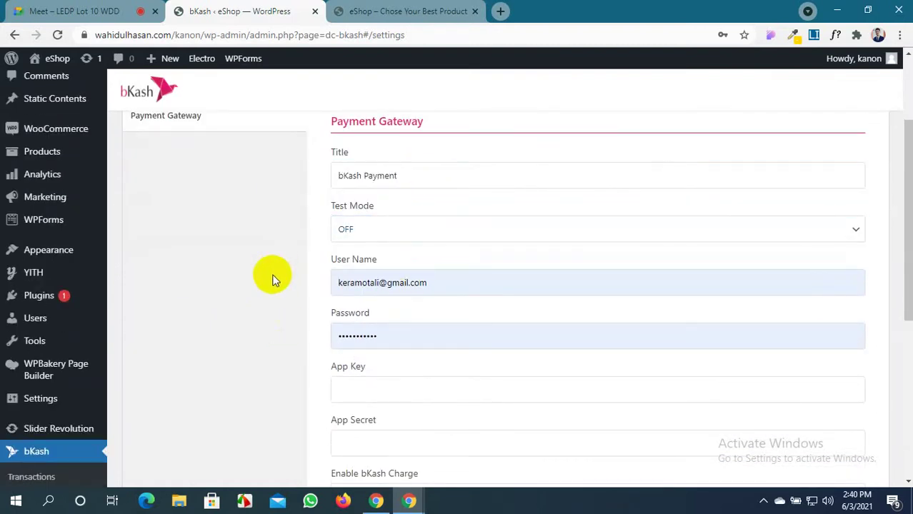
# Turn Test Mode ON to reveal the sandbox fields, keeping Test Mode Type 'With Key'.
pyautogui.scroll(-1, 372, 241)
pyautogui.scroll(-2, 371, 241)
pyautogui.scroll(4, 372, 241)
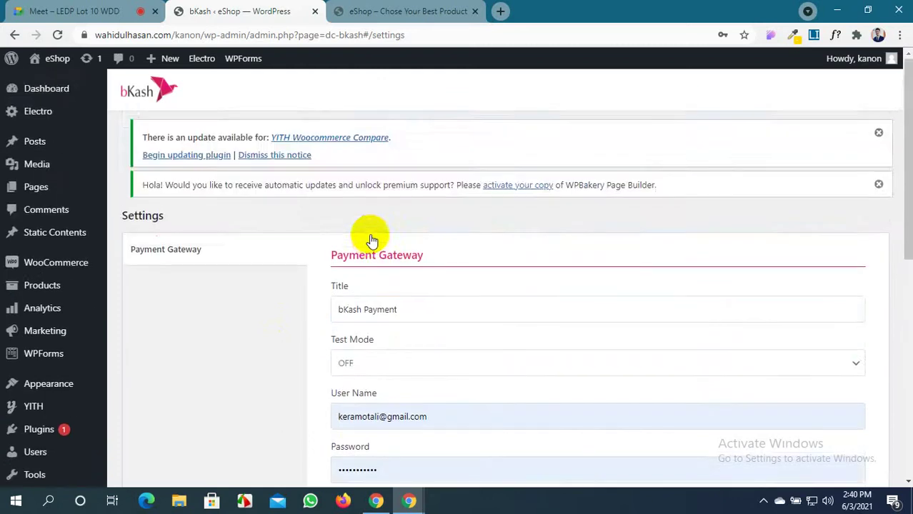
pyautogui.scroll(-2, 371, 292)
pyautogui.click(393, 230)
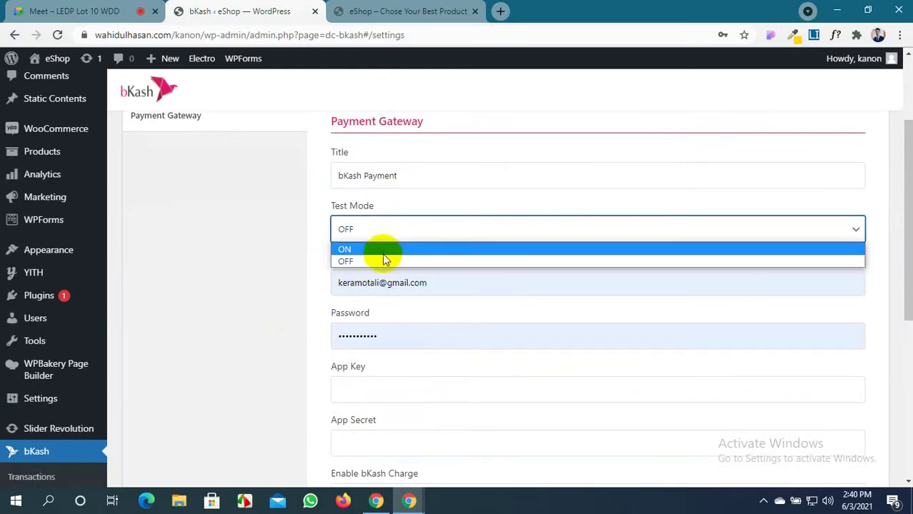
pyautogui.click(383, 250)
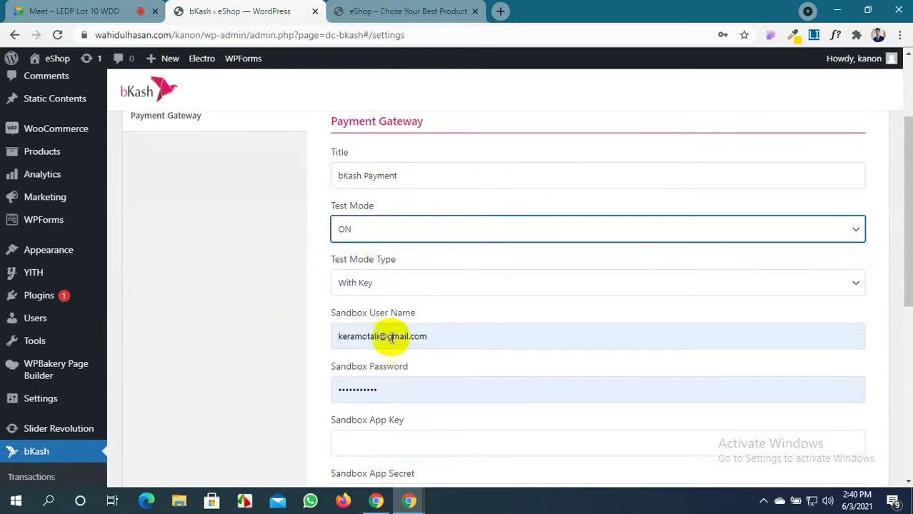
pyautogui.scroll(-1, 391, 248)
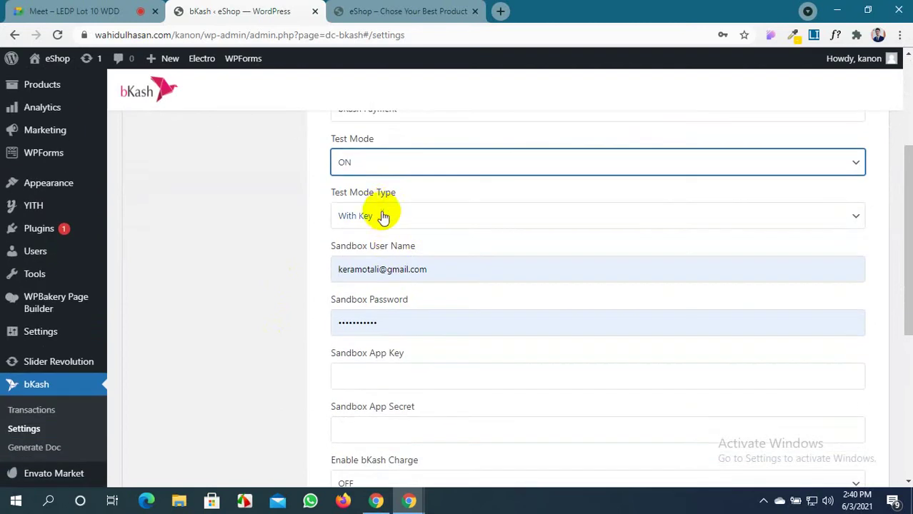
pyautogui.click(403, 215)
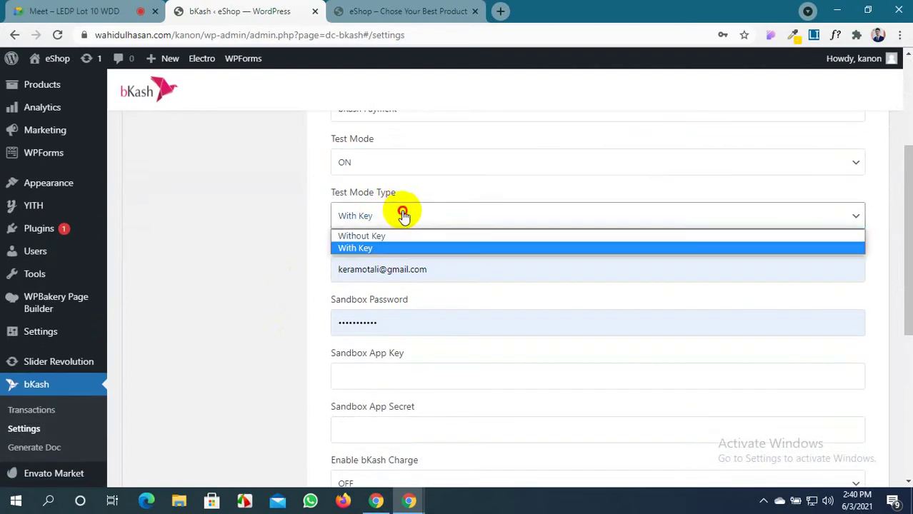
pyautogui.click(394, 248)
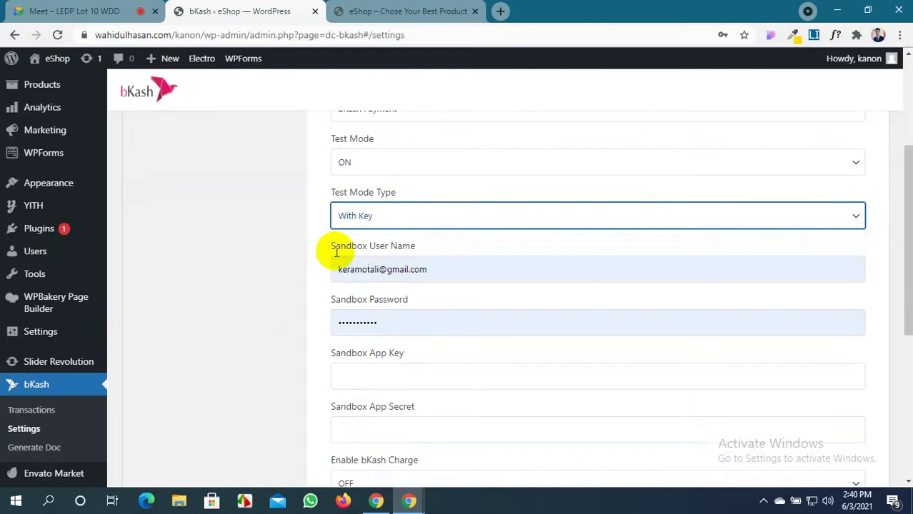
pyautogui.click(420, 270)
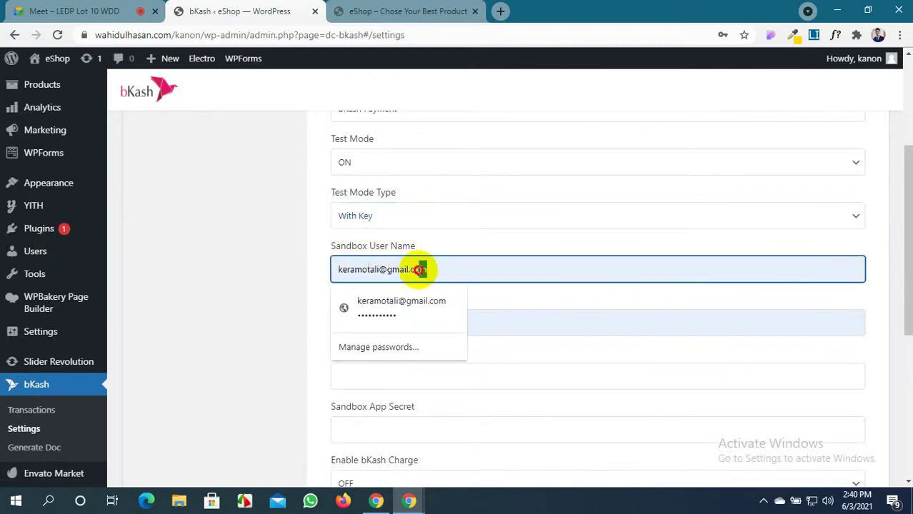
pyautogui.moveTo(420, 269); pyautogui.dragTo(332, 267)
# Switch Test Mode back to OFF and review the gateway settings.
pyautogui.click(384, 165)
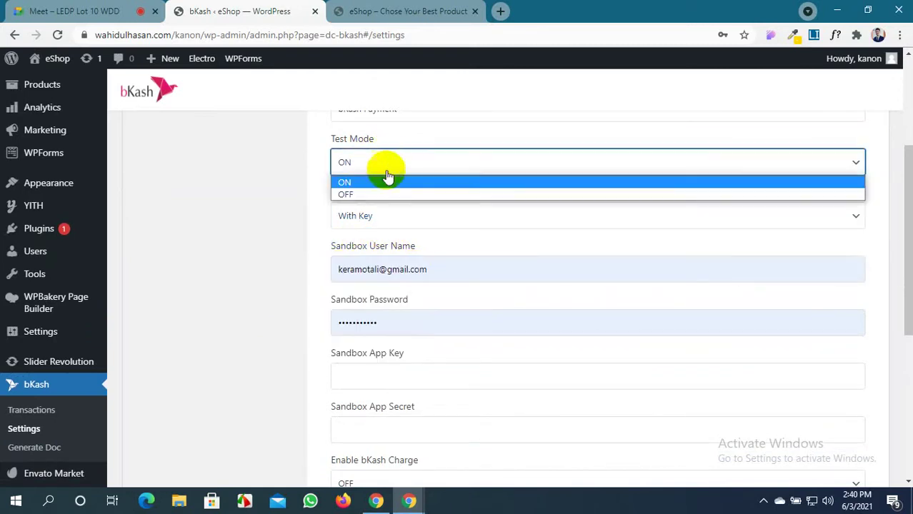
pyautogui.click(384, 193)
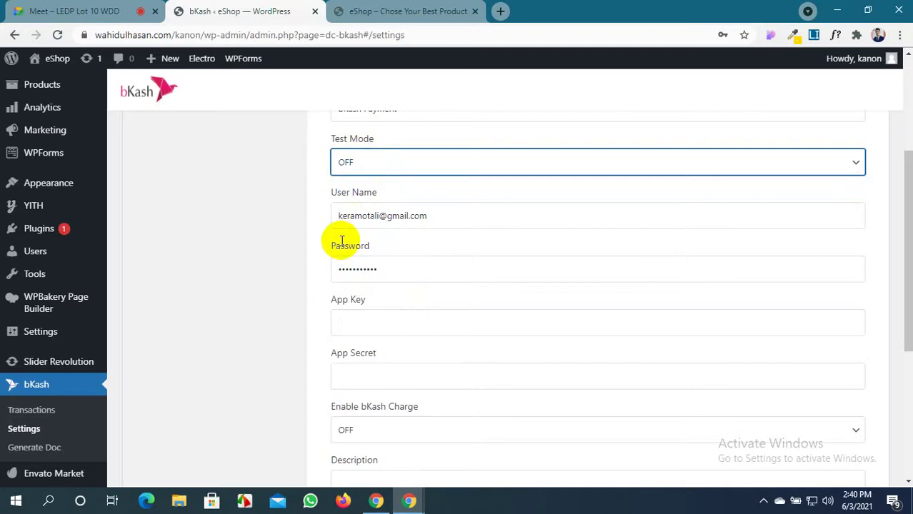
pyautogui.click(255, 253)
pyautogui.scroll(1, 263, 255)
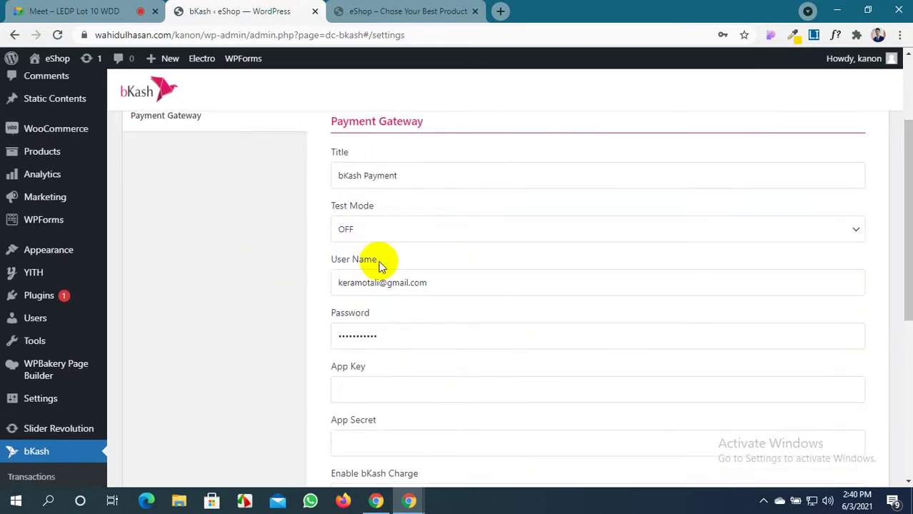
pyautogui.scroll(-2, 375, 266)
pyautogui.scroll(-3, 355, 290)
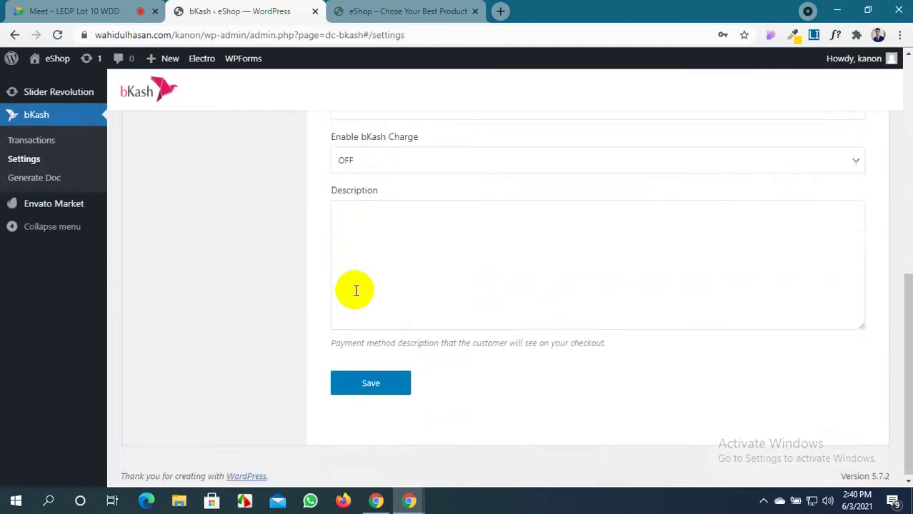
pyautogui.scroll(5, 355, 290)
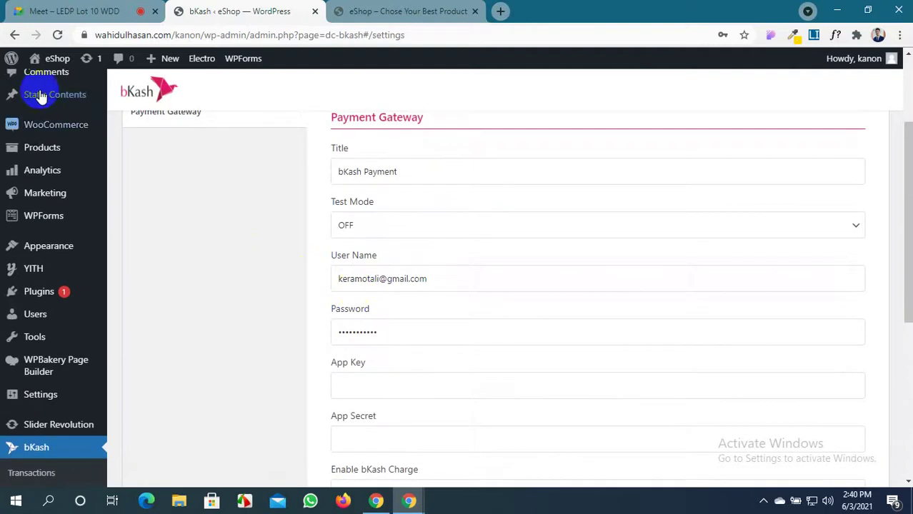
pyautogui.scroll(1, 142, 174)
pyautogui.scroll(-2, 278, 219)
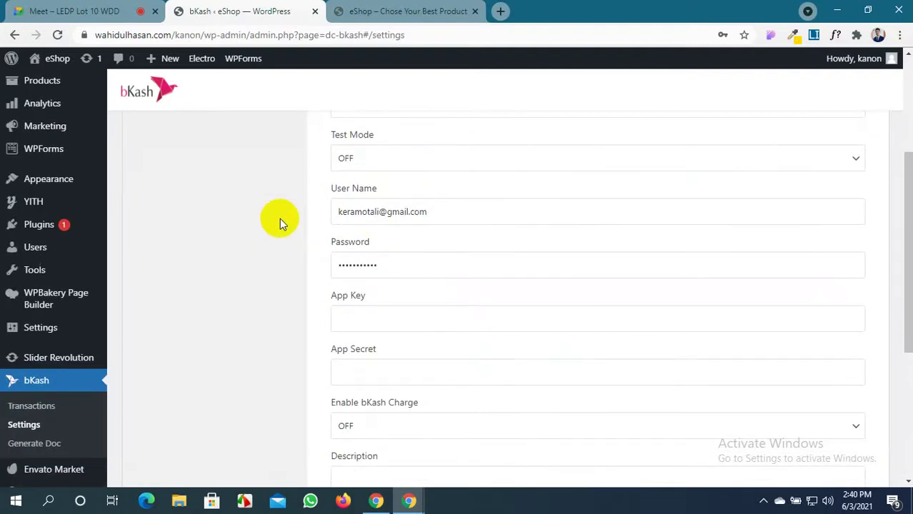
pyautogui.scroll(-2, 394, 212)
pyautogui.scroll(2, 393, 212)
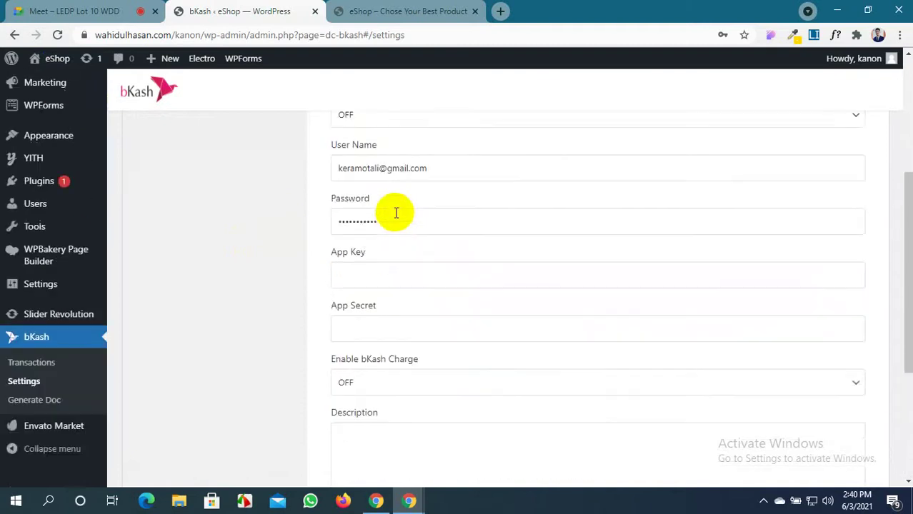
pyautogui.scroll(1, 411, 212)
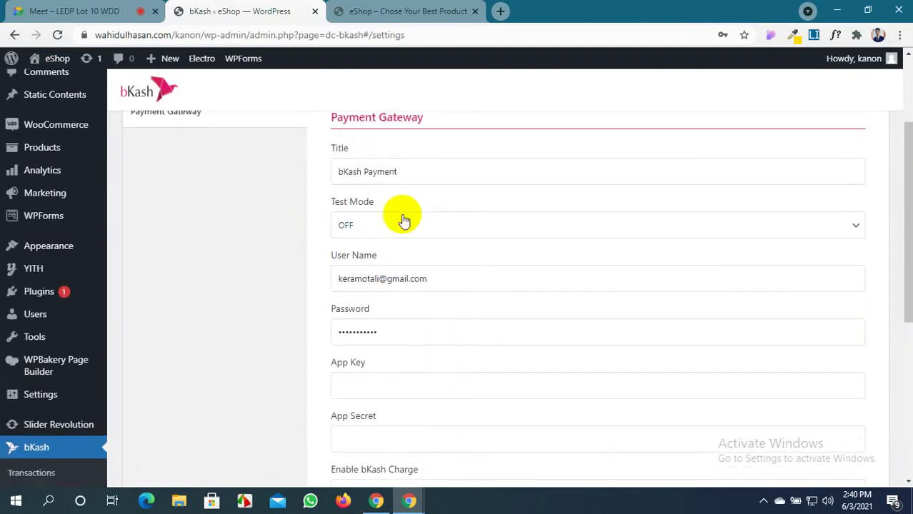
# Replace the gateway User Name and Password with new credentials.
pyautogui.moveTo(434, 277); pyautogui.dragTo(326, 269)
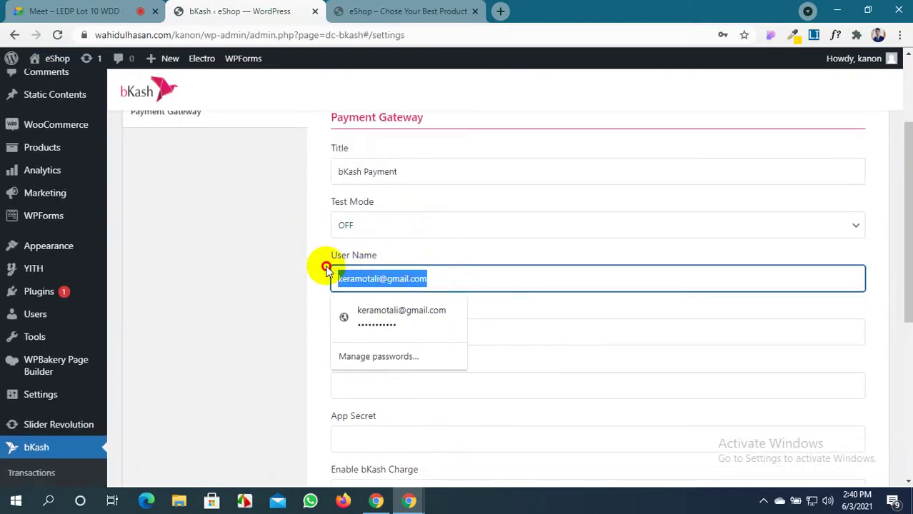
pyautogui.press('BackSpace')
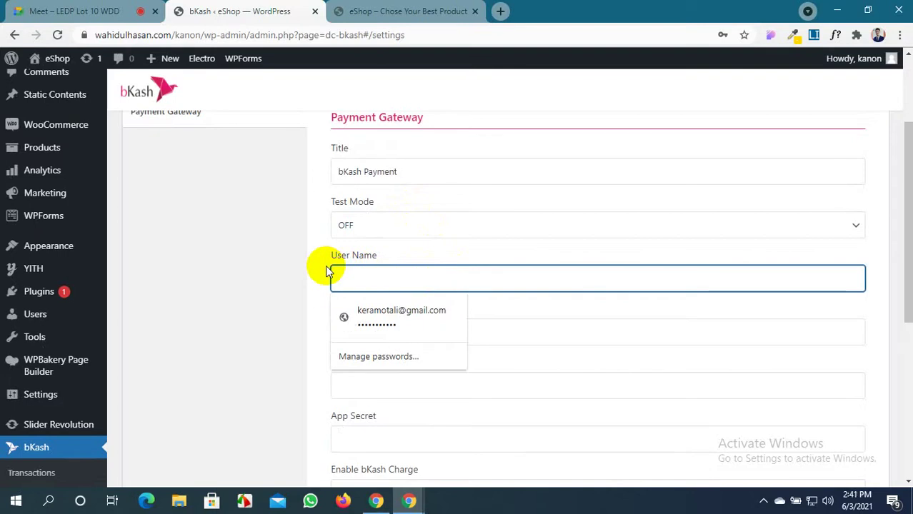
pyautogui.write('kanon')
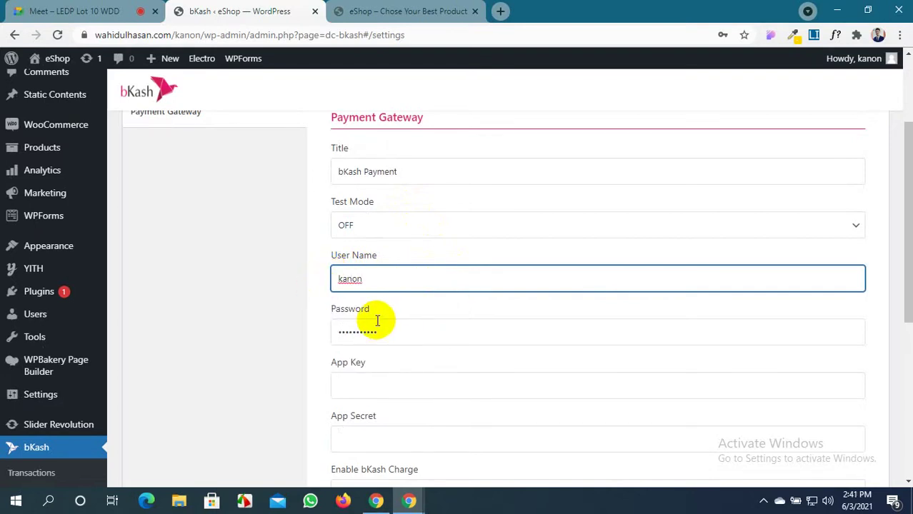
pyautogui.moveTo(387, 326); pyautogui.dragTo(319, 328)
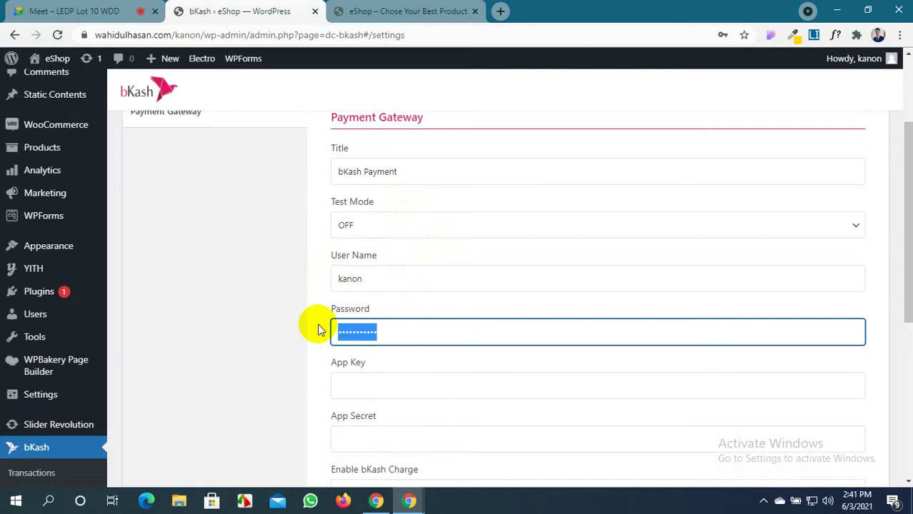
pyautogui.press('BackSpace')
pyautogui.write('1')
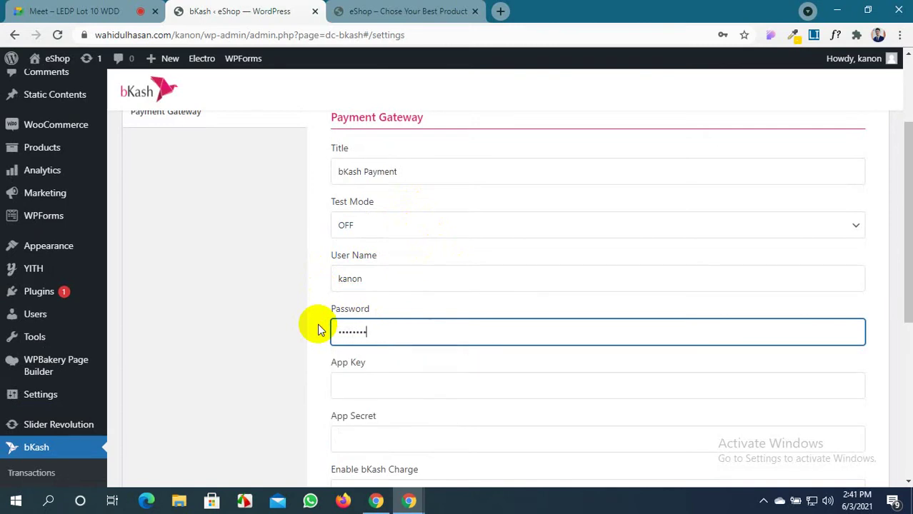
# Fill in the App Key and App Secret fields.
pyautogui.click(391, 380)
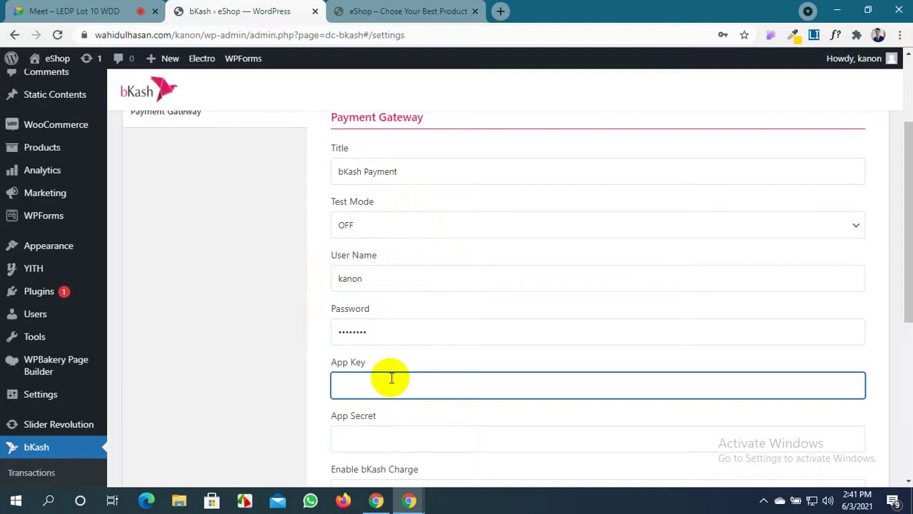
pyautogui.scroll(-1, 391, 378)
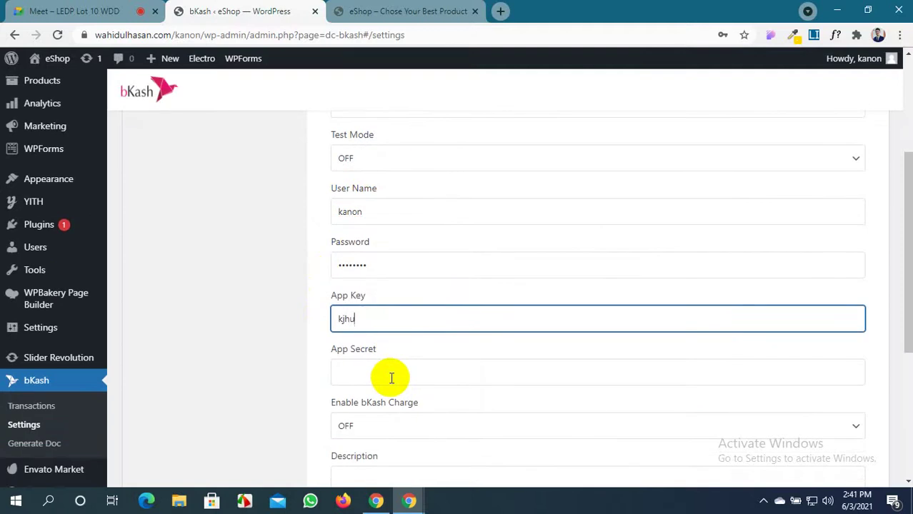
pyautogui.click(391, 373)
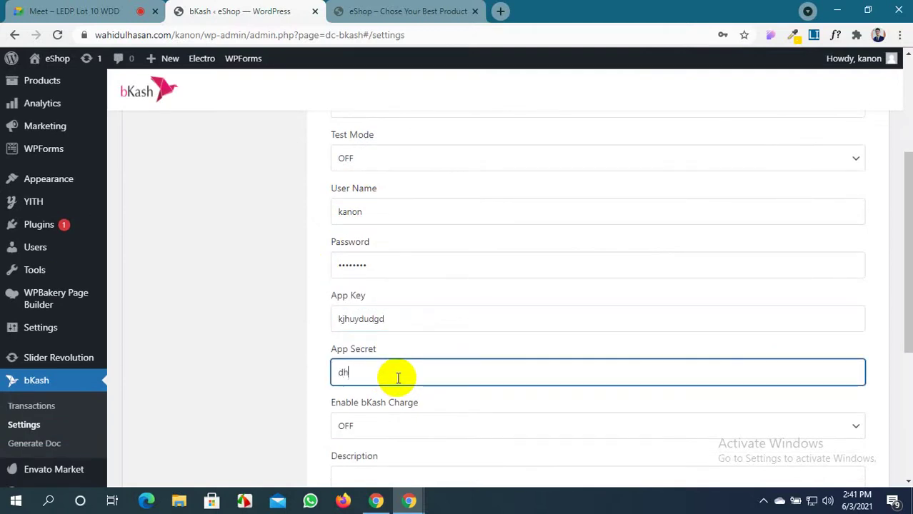
# Set Enable bKash Charge to ON.
pyautogui.scroll(-2, 398, 377)
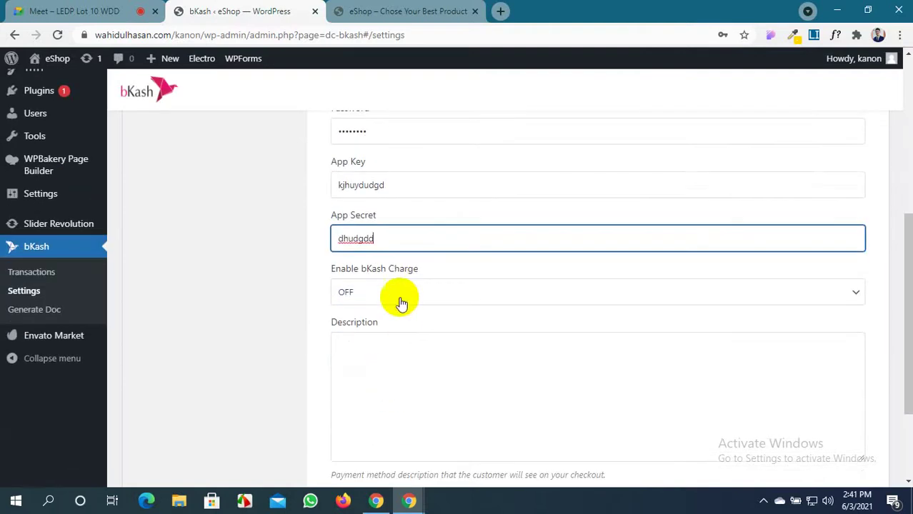
pyautogui.click(403, 302)
pyautogui.click(403, 313)
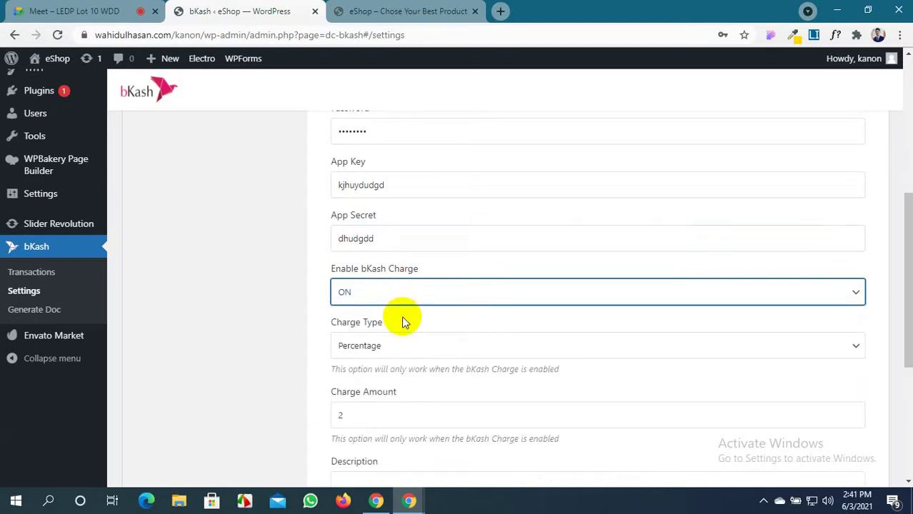
pyautogui.scroll(-2, 404, 299)
pyautogui.scroll(-2, 408, 276)
pyautogui.click(379, 249)
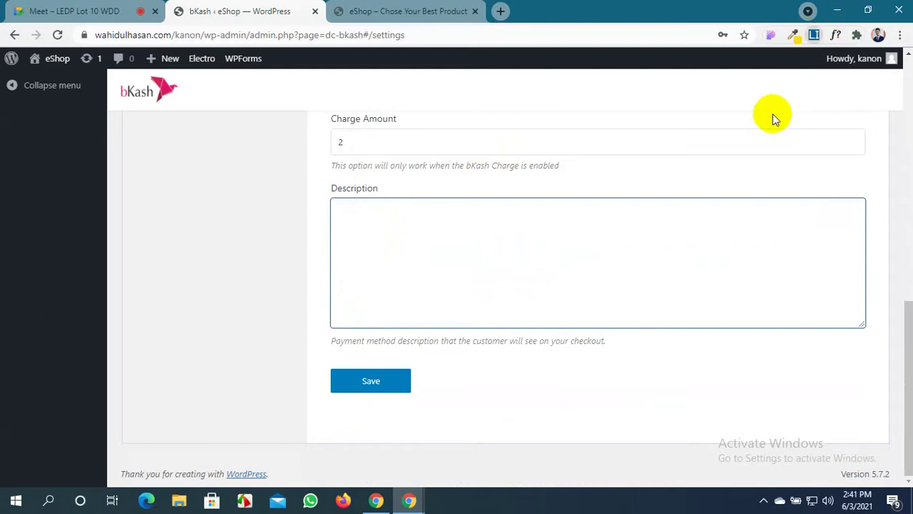
# Paste generated Lorem ipsum sentences into the Description and save the bKash settings.
pyautogui.hotkey('ctrl', 'shift', 'l')
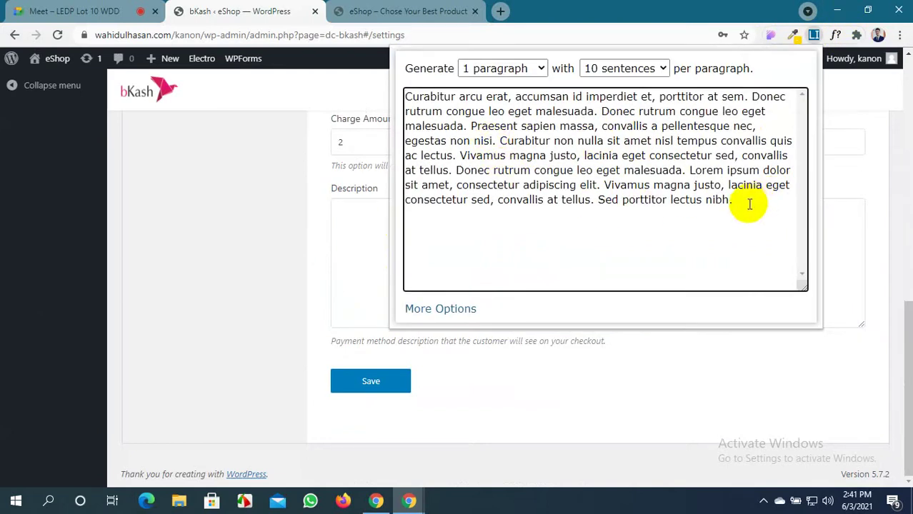
pyautogui.moveTo(597, 126); pyautogui.dragTo(395, 95)
pyautogui.hotkey('ctrl', 'c')
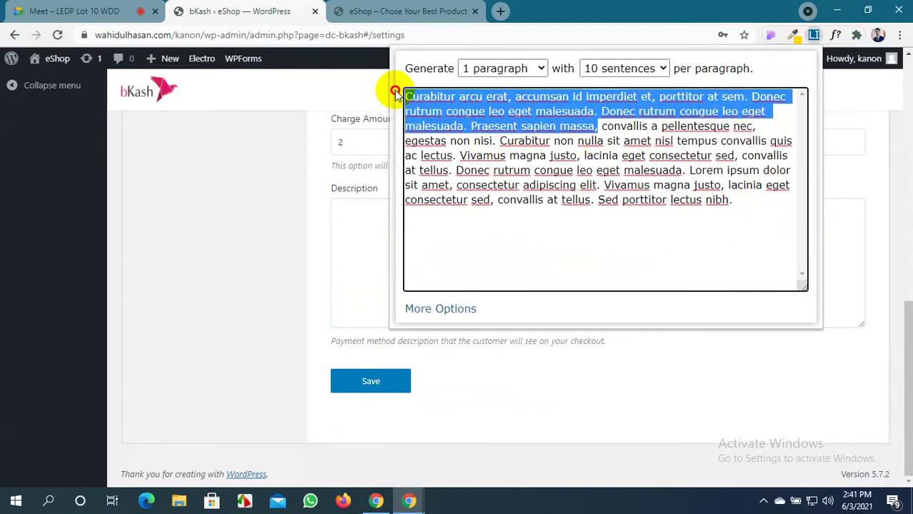
pyautogui.click(366, 257)
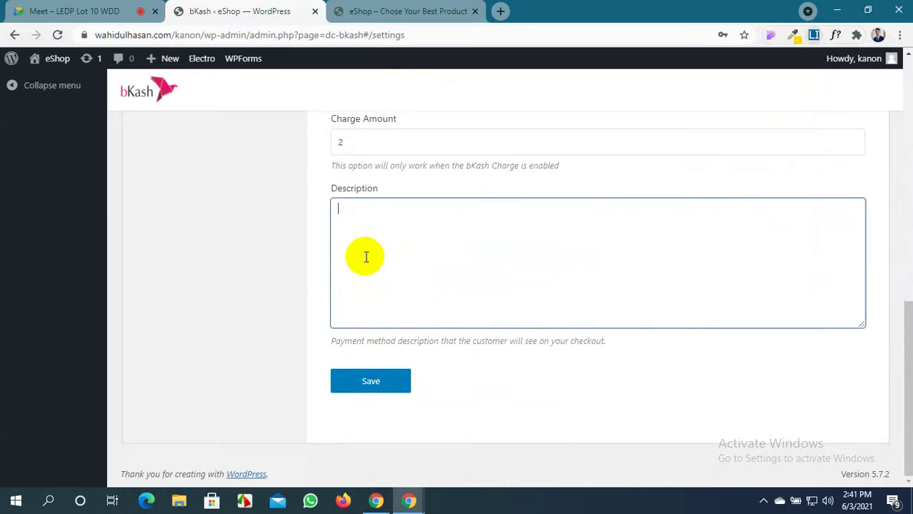
pyautogui.hotkey('ctrl', 'v')
pyautogui.click(368, 382)
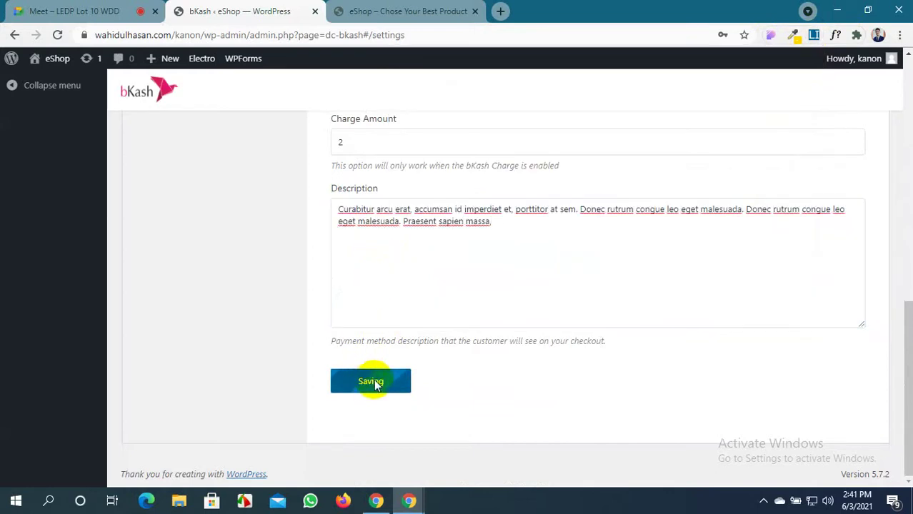
pyautogui.scroll(1, 384, 366)
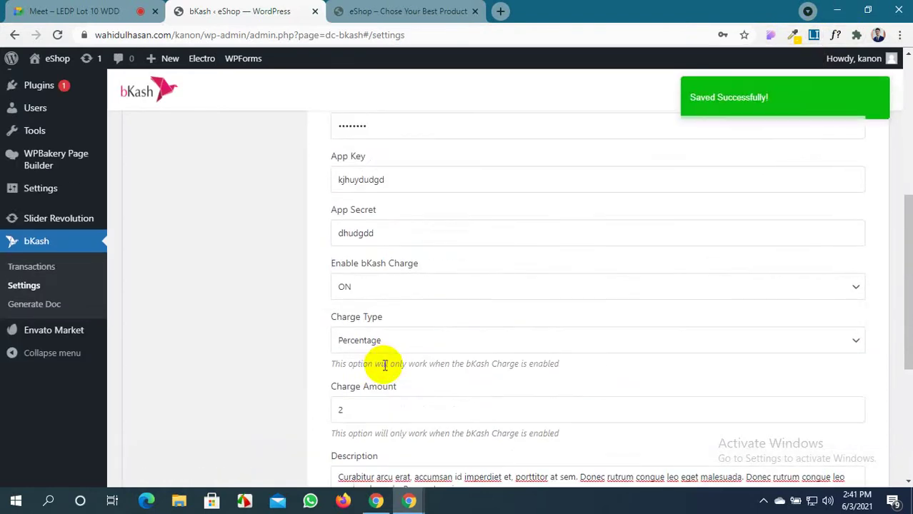
pyautogui.scroll(5, 385, 365)
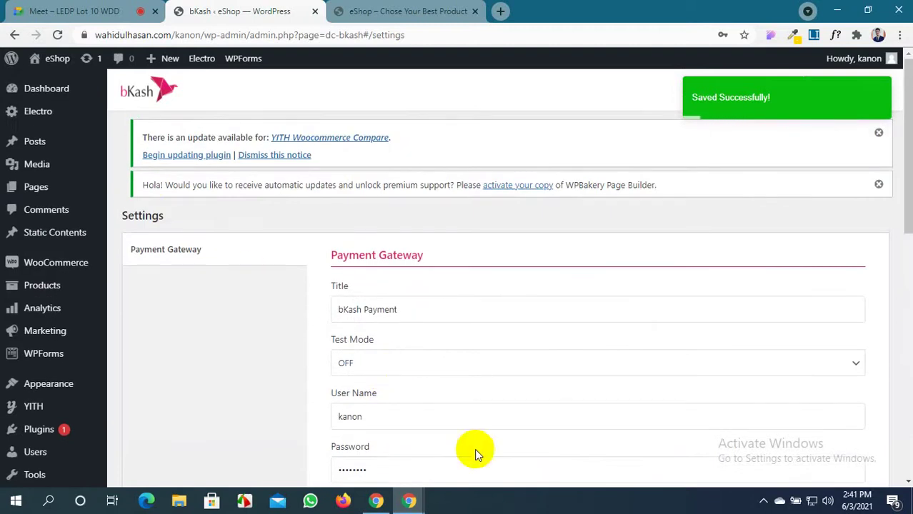
# Bring the eShop checkout window forward and reload it to pick up the new settings.
pyautogui.moveTo(405, 503)
pyautogui.click(449, 466)
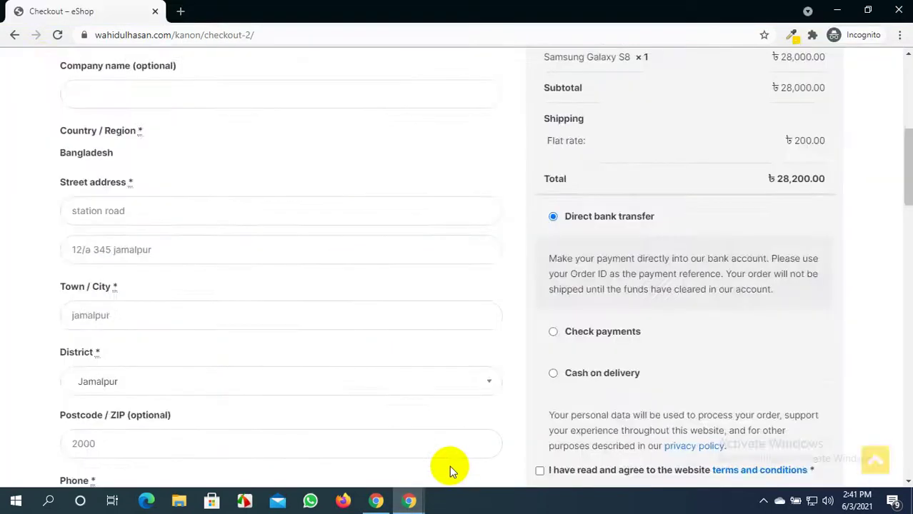
pyautogui.scroll(5, 448, 418)
pyautogui.click(57, 35)
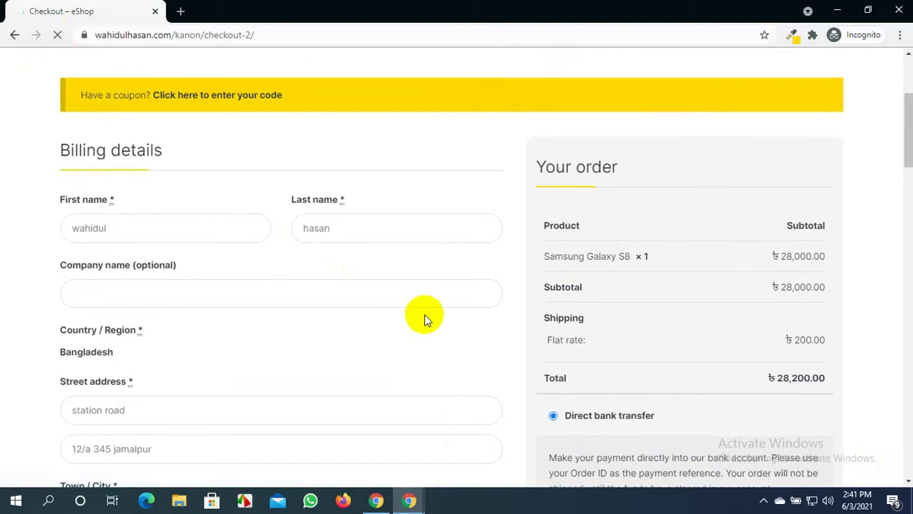
pyautogui.scroll(-5, 565, 308)
pyautogui.scroll(-1, 565, 312)
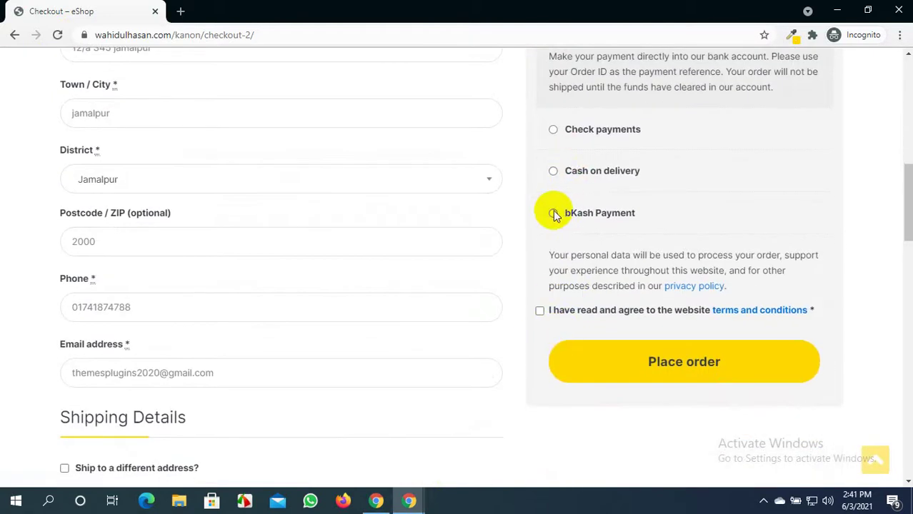
# Choose bKash Payment, accept the terms and place the order, retrying once.
pyautogui.click(554, 214)
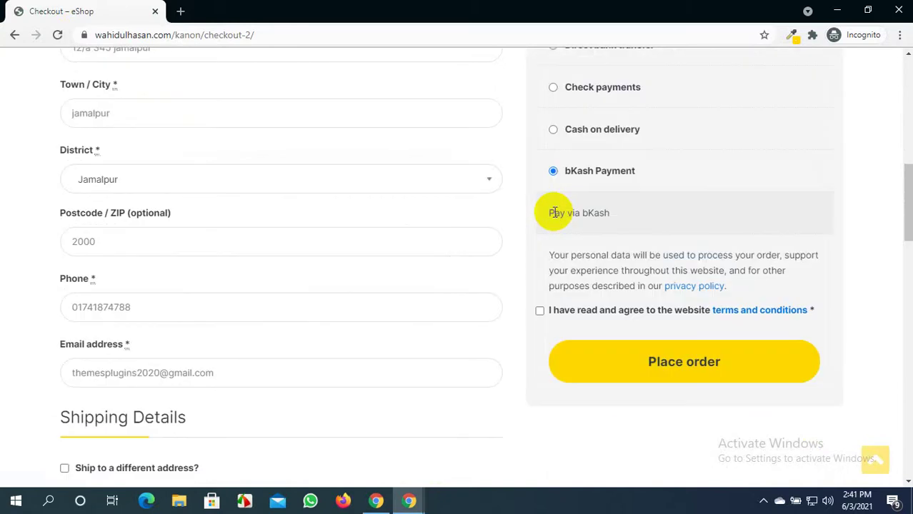
pyautogui.click(540, 311)
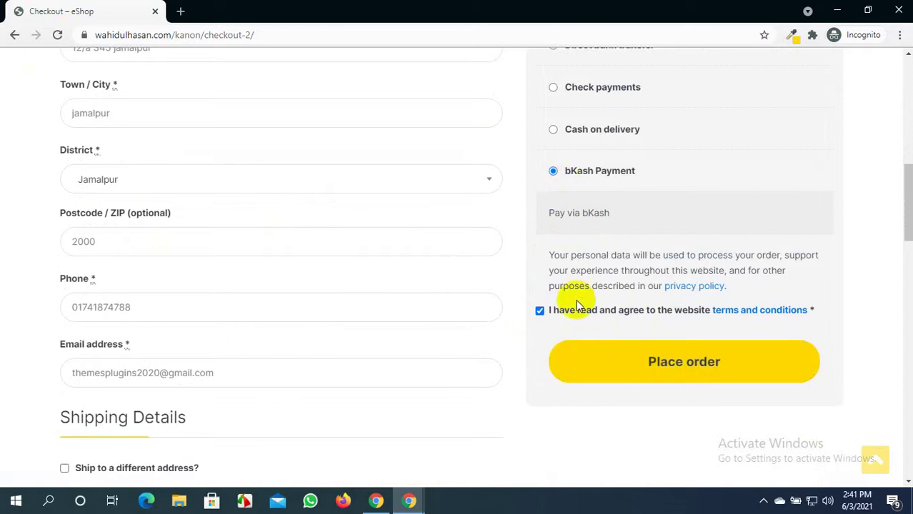
pyautogui.click(674, 363)
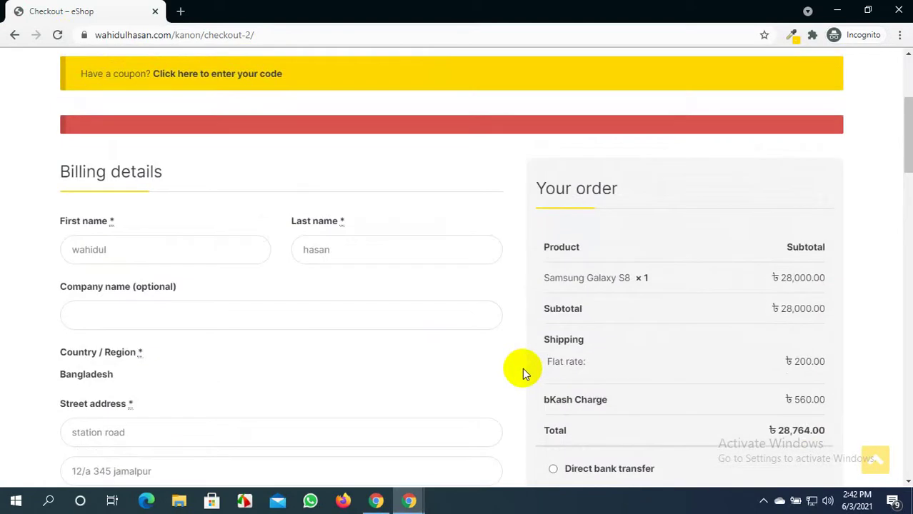
pyautogui.scroll(-7, 522, 368)
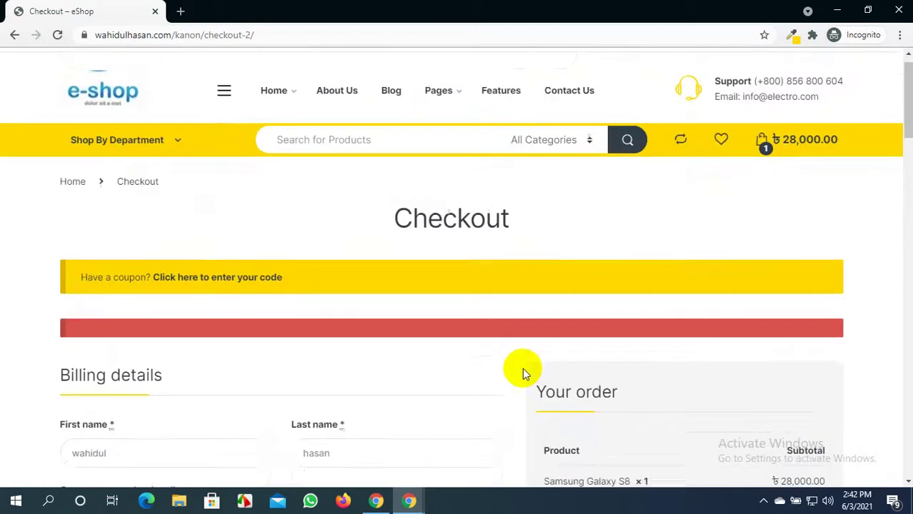
pyautogui.scroll(-5, 522, 368)
pyautogui.scroll(-5, 522, 368)
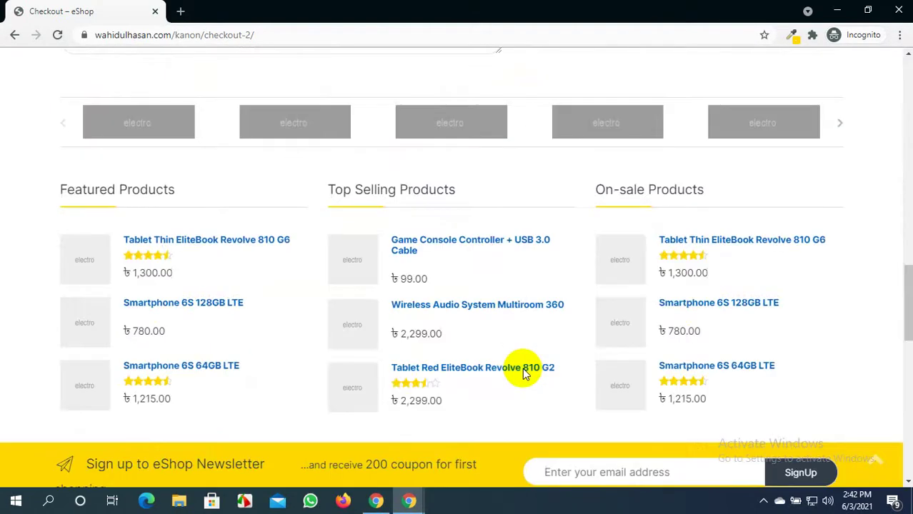
pyautogui.scroll(5, 522, 367)
pyautogui.scroll(3, 524, 373)
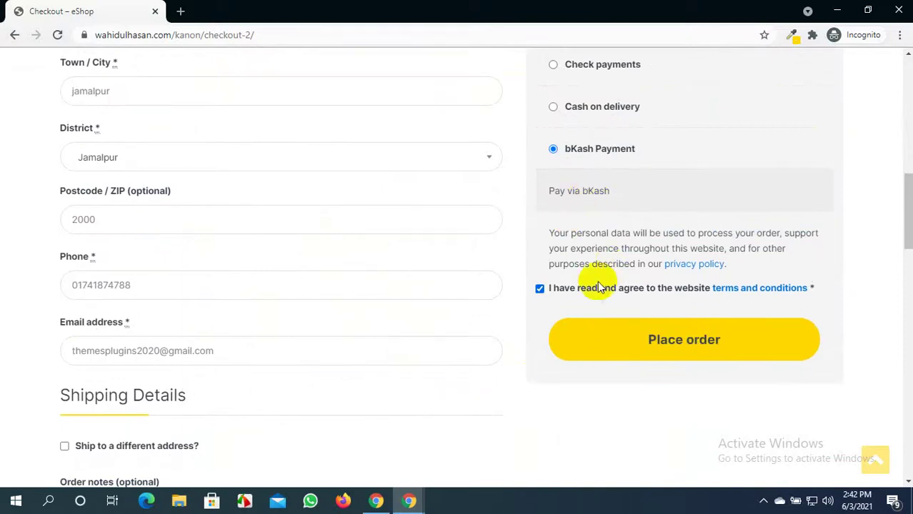
pyautogui.click(621, 340)
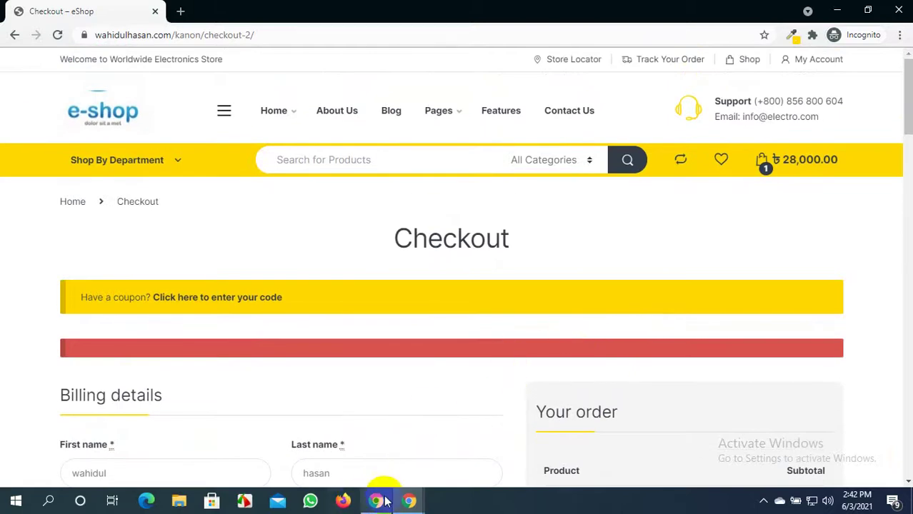
# Back in the bKash settings, make the charge type Fixed with amount 2.
pyautogui.click(382, 502)
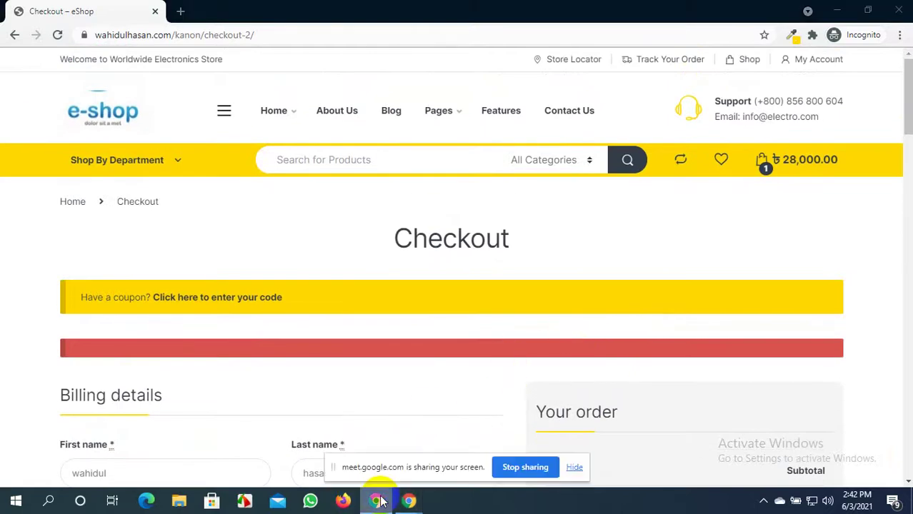
pyautogui.click(577, 467)
pyautogui.moveTo(408, 500)
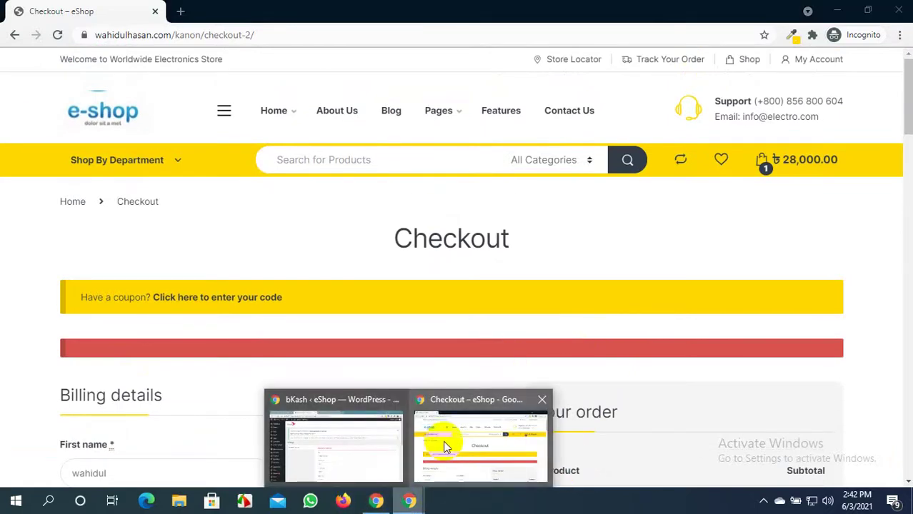
pyautogui.click(379, 433)
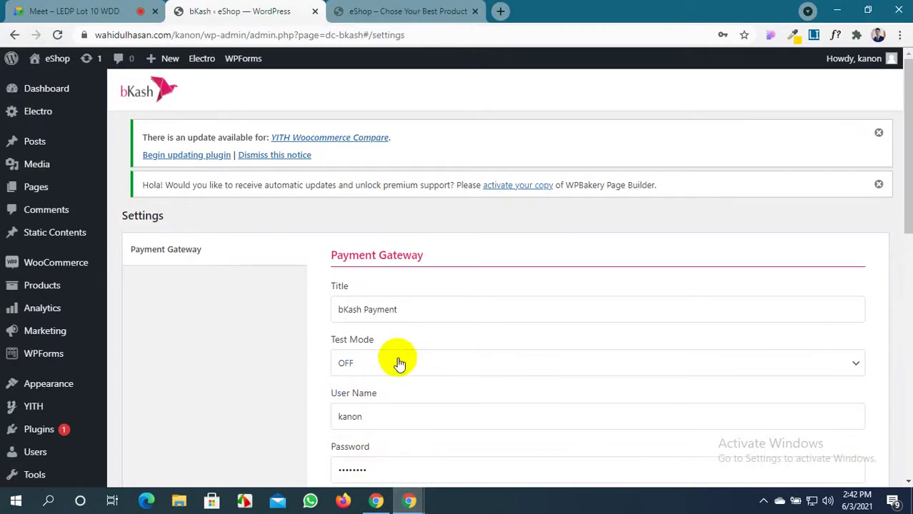
pyautogui.scroll(-4, 400, 359)
pyautogui.scroll(-1, 401, 361)
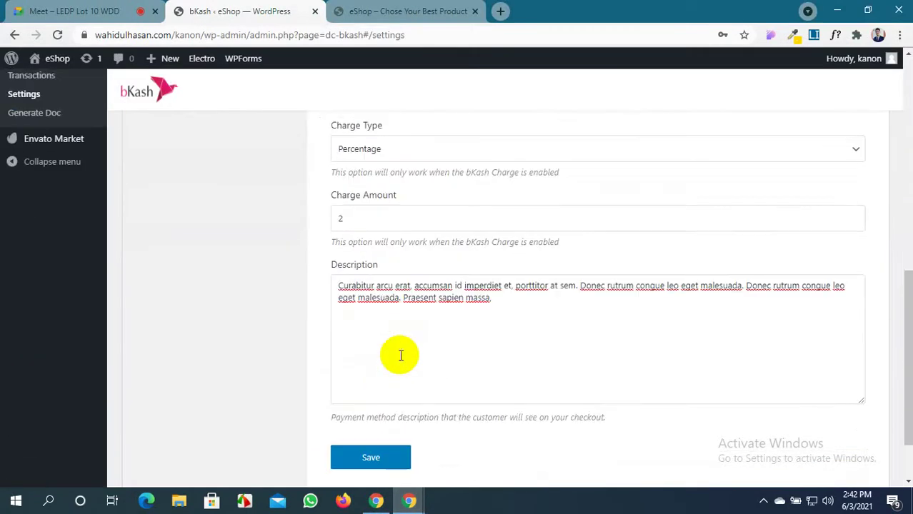
pyautogui.scroll(4, 401, 356)
pyautogui.scroll(-3, 394, 347)
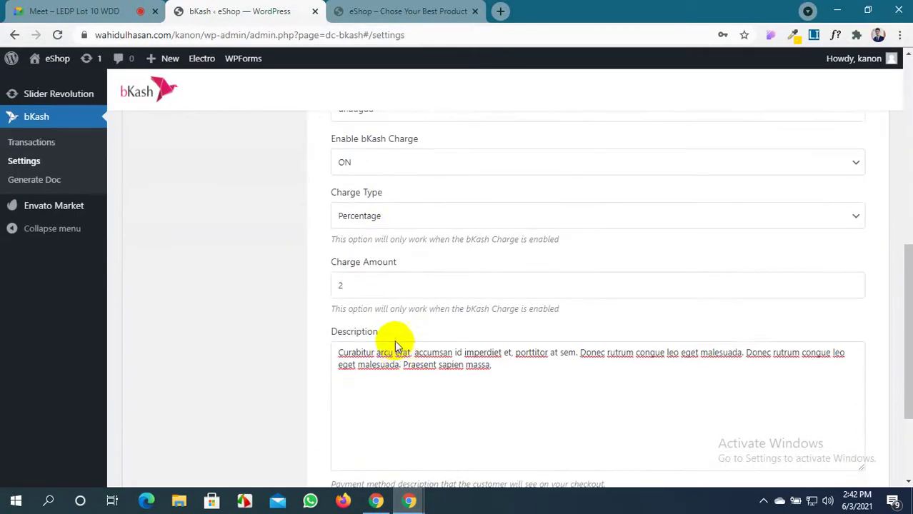
pyautogui.click(418, 216)
pyautogui.click(411, 236)
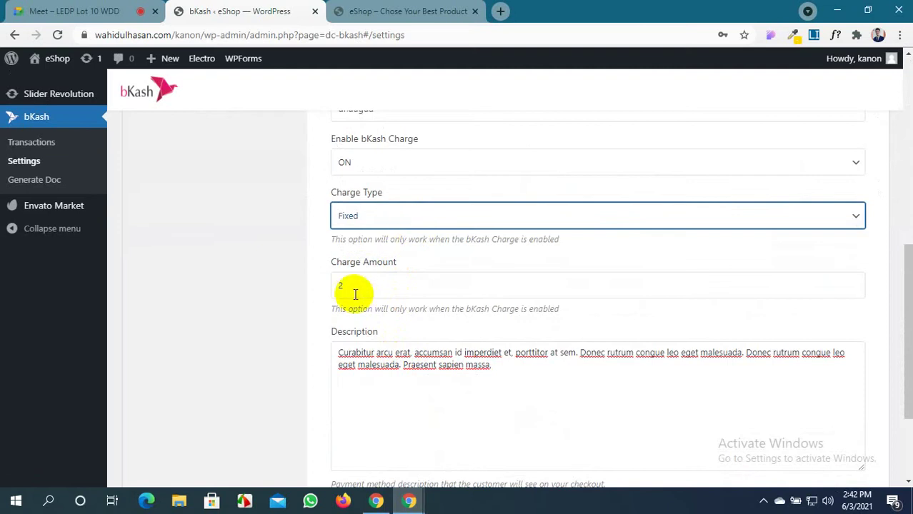
pyautogui.doubleClick(336, 287)
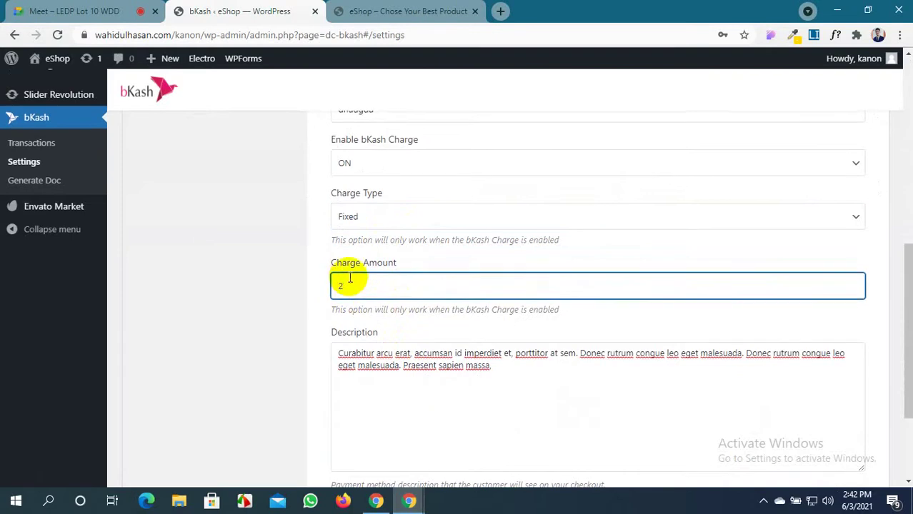
# Switch the bKash Test Mode to ON.
pyautogui.scroll(3, 337, 285)
pyautogui.scroll(2, 348, 281)
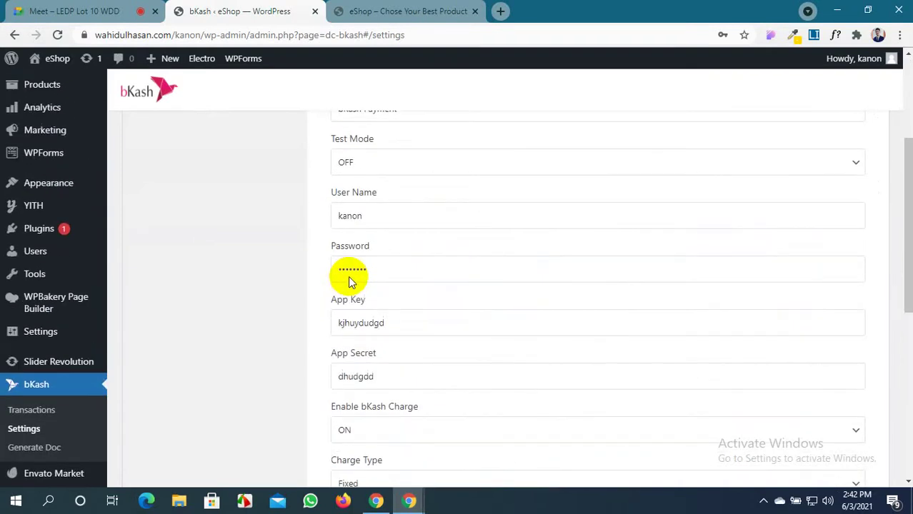
pyautogui.click(407, 229)
pyautogui.click(411, 250)
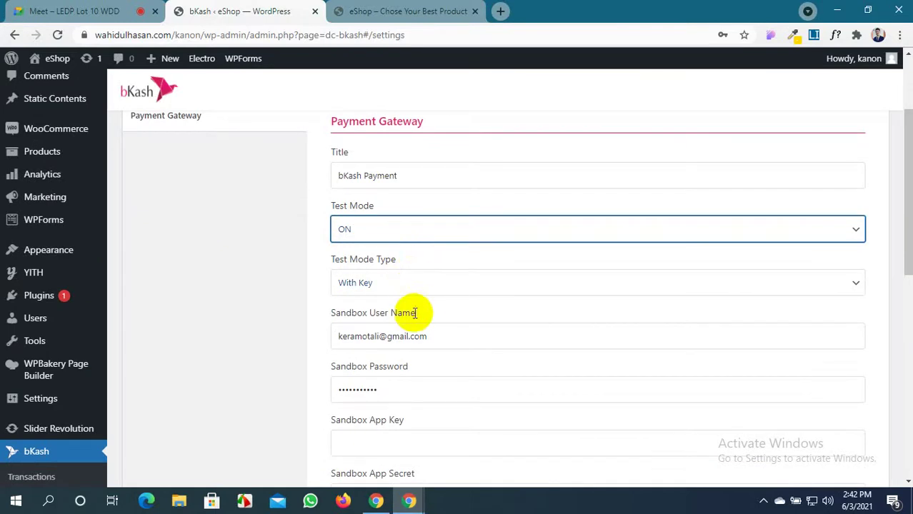
# Fill in the Sandbox App Key and Sandbox App Secret fields.
pyautogui.scroll(-1, 414, 311)
pyautogui.scroll(-1, 414, 313)
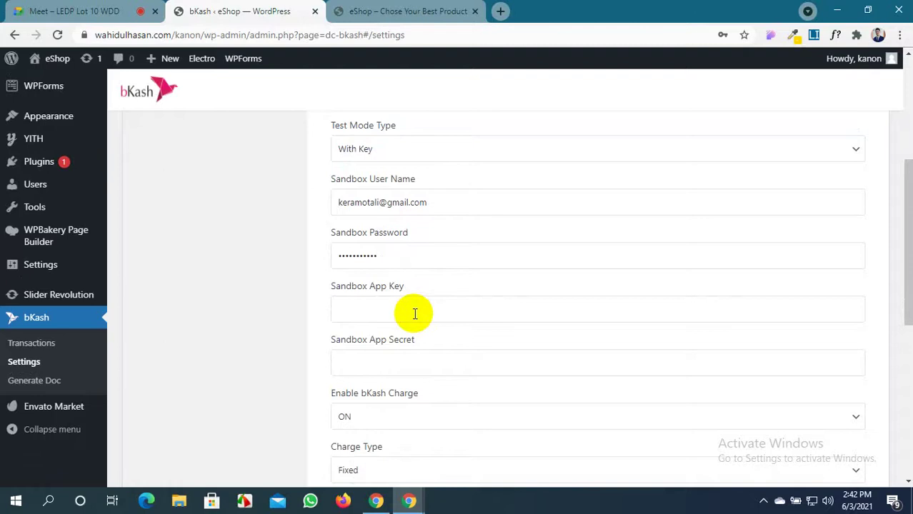
pyautogui.scroll(-6, 414, 314)
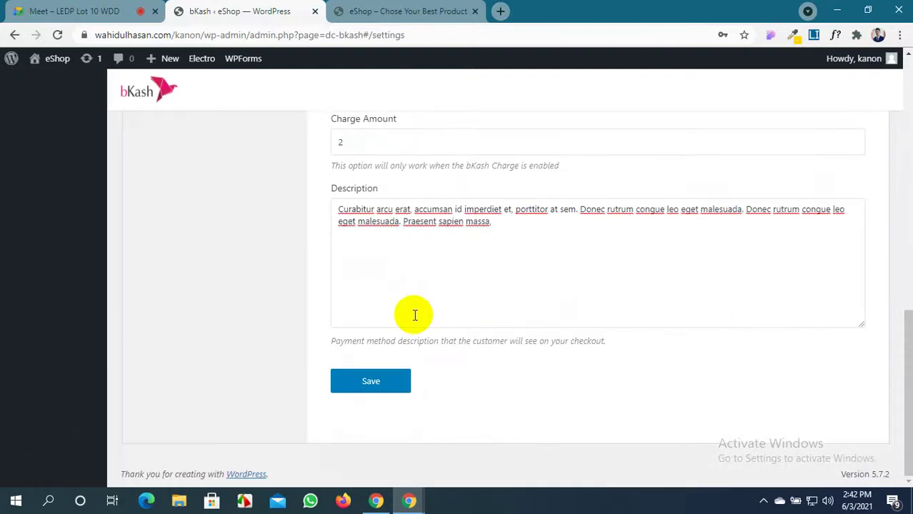
pyautogui.scroll(9, 415, 315)
pyautogui.scroll(-1, 415, 314)
pyautogui.scroll(1, 414, 314)
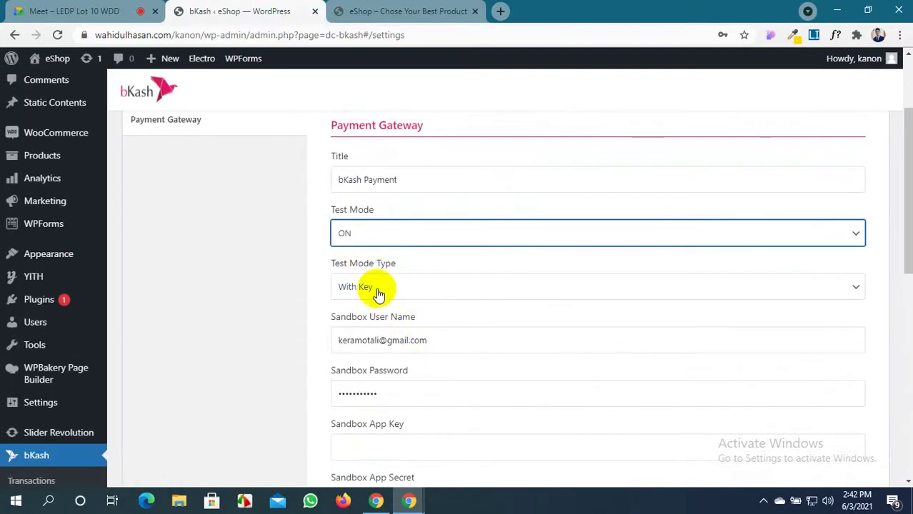
pyautogui.scroll(-1, 377, 293)
pyautogui.scroll(-1, 384, 303)
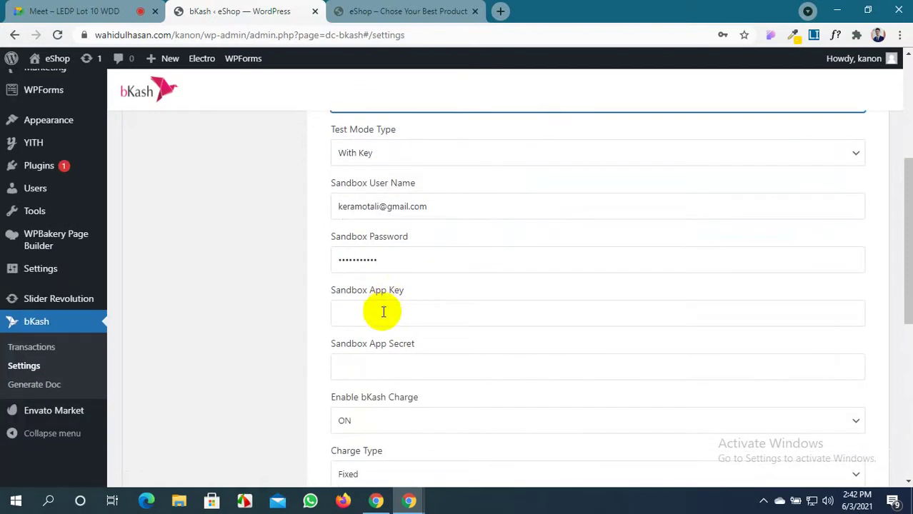
pyautogui.click(383, 313)
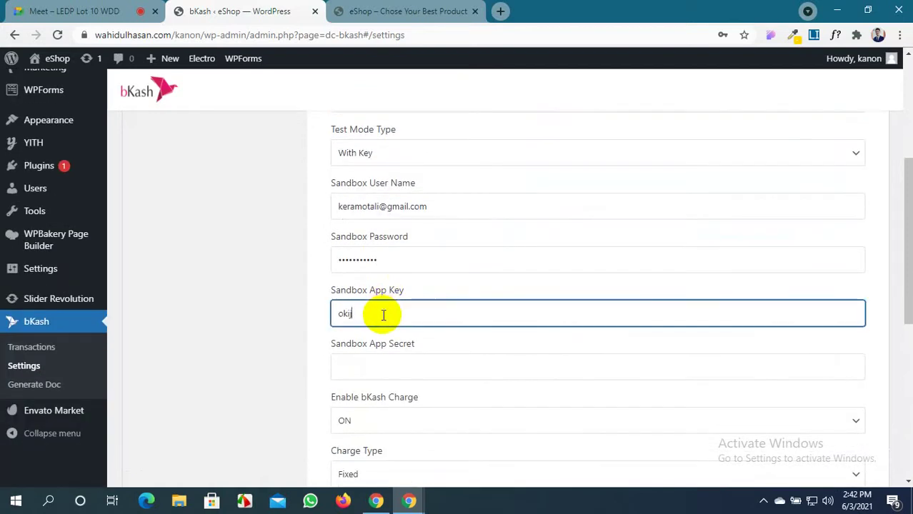
pyautogui.click(412, 366)
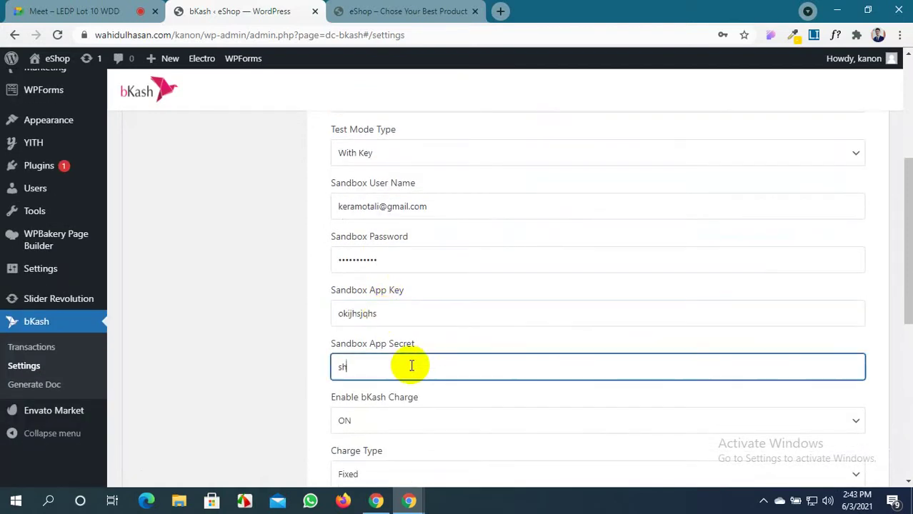
pyautogui.rightClick(412, 366)
pyautogui.click(155, 330)
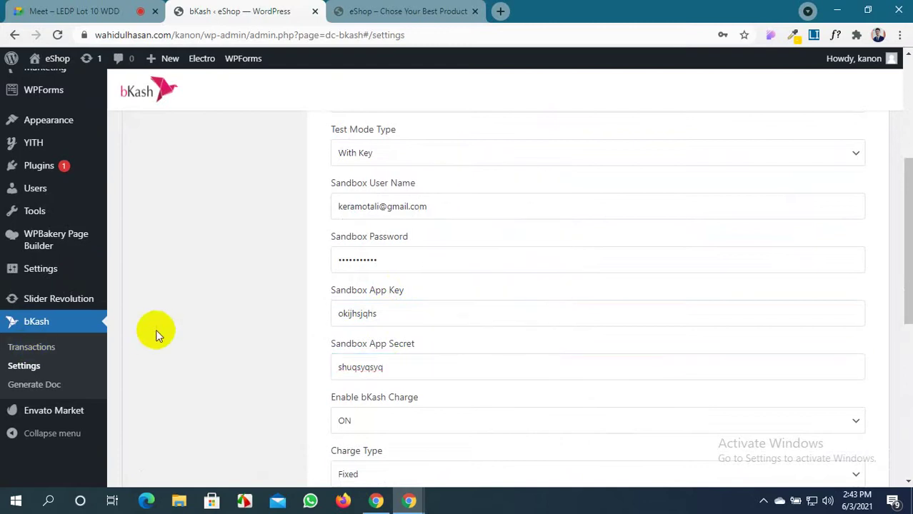
# Save the bKash payment gateway settings.
pyautogui.scroll(-1, 418, 363)
pyautogui.scroll(-6, 418, 363)
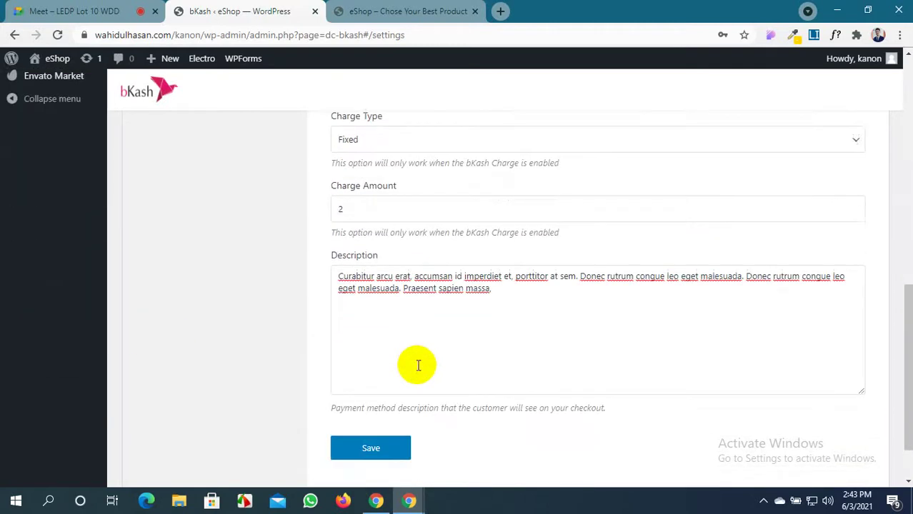
pyautogui.click(399, 382)
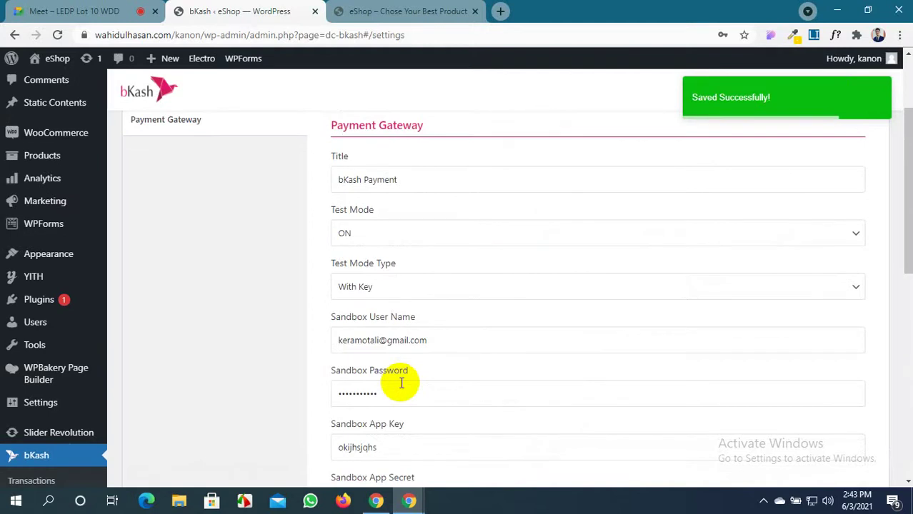
pyautogui.moveTo(410, 501)
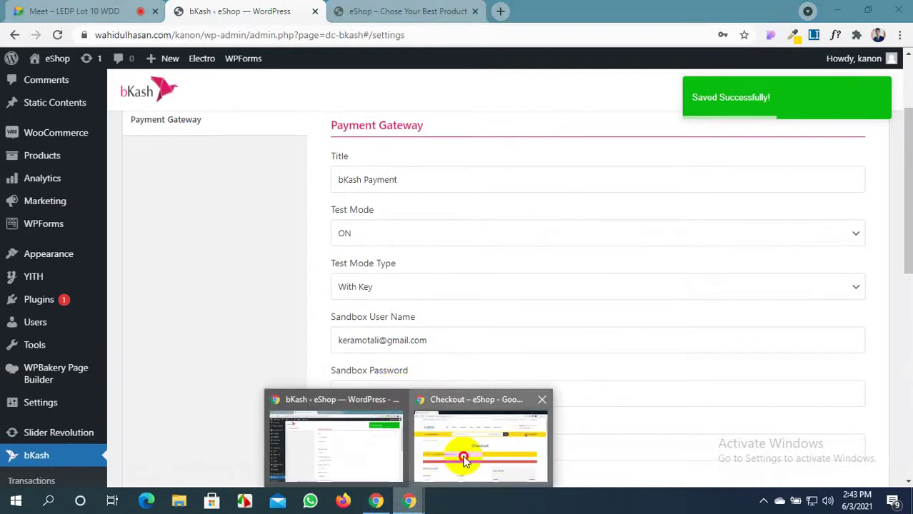
pyautogui.click(462, 457)
# From the eShop home page, add the Style Bike Helmet to the cart and view it.
pyautogui.click(141, 113)
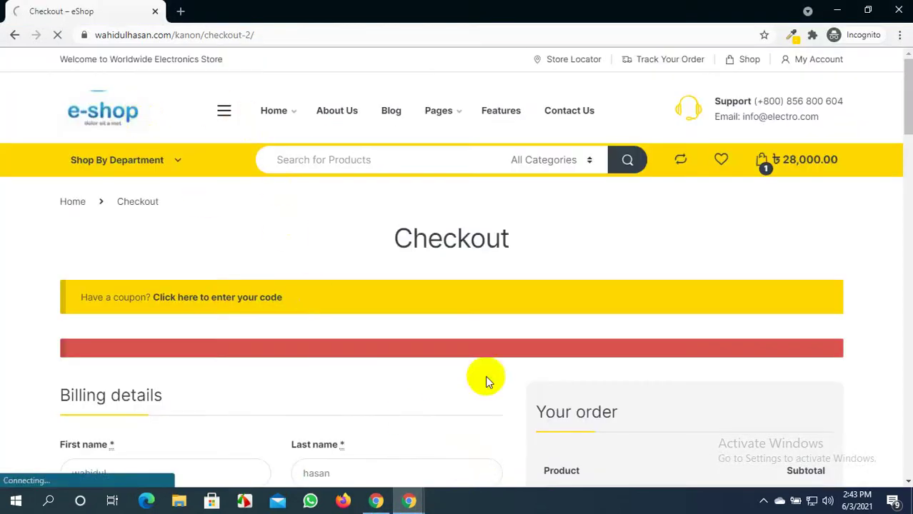
pyautogui.scroll(-7, 571, 419)
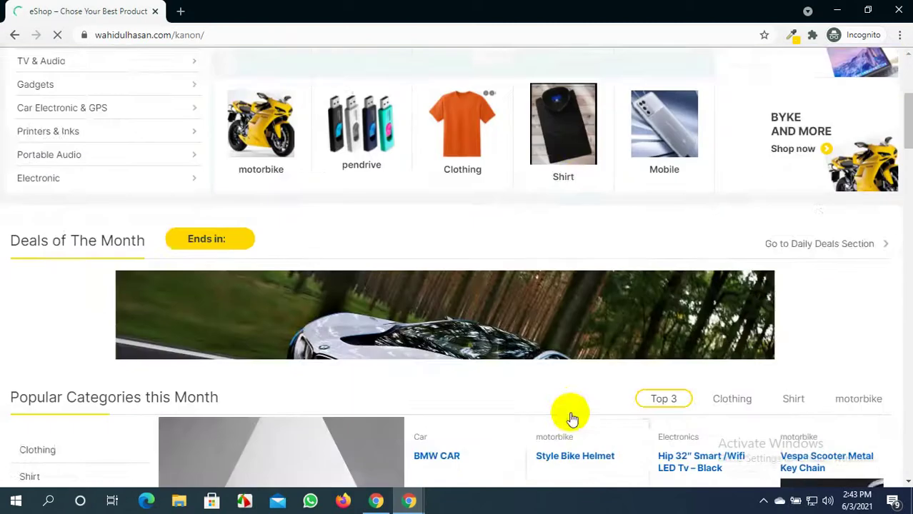
pyautogui.scroll(-3, 571, 418)
pyautogui.scroll(2, 561, 410)
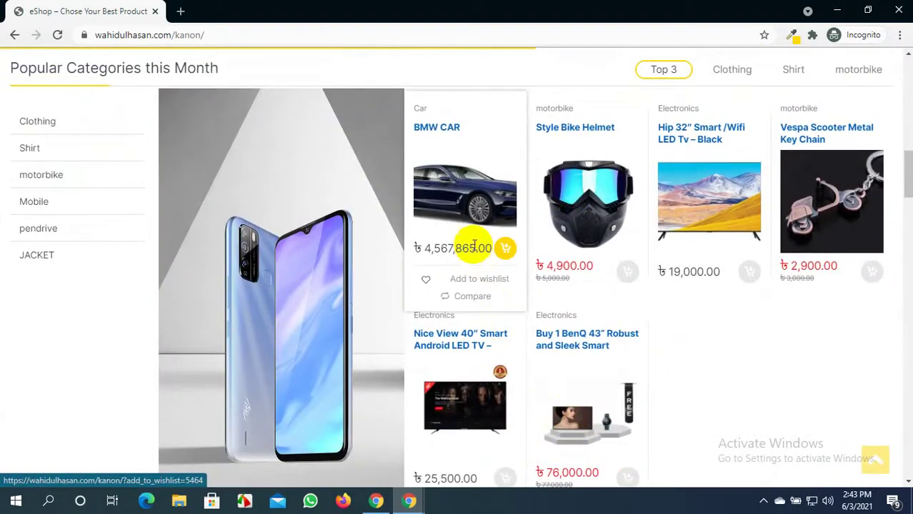
pyautogui.click(603, 217)
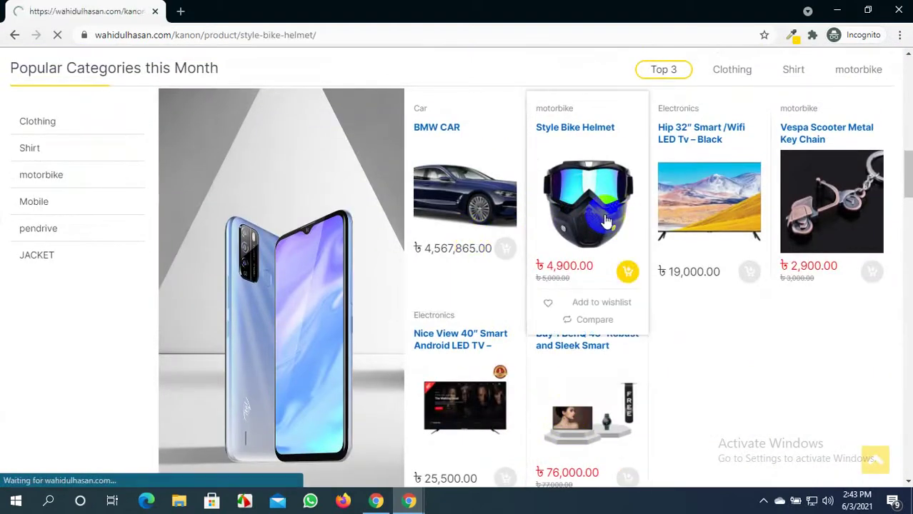
pyautogui.scroll(-2, 603, 271)
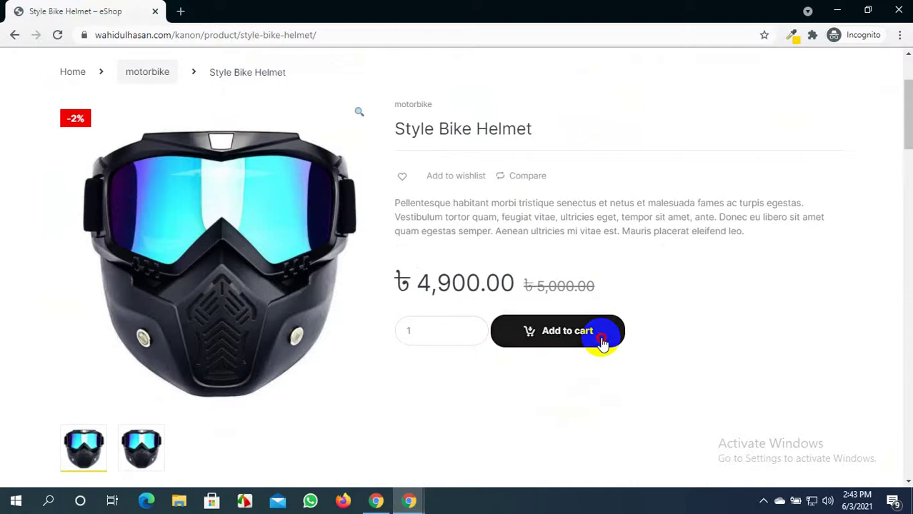
pyautogui.click(602, 342)
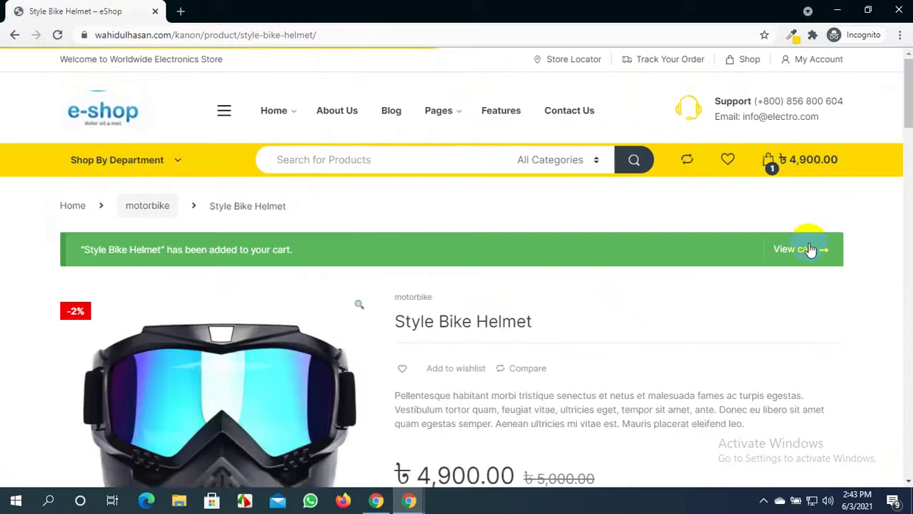
pyautogui.click(811, 250)
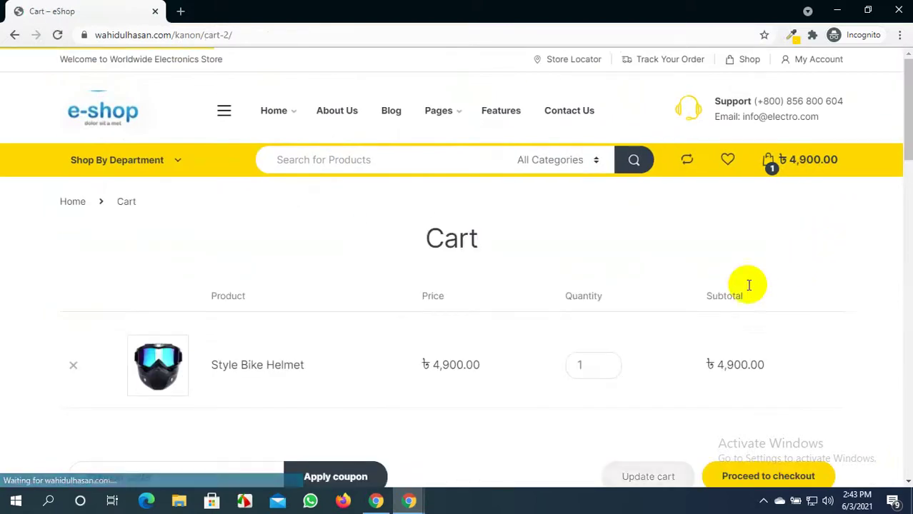
# Proceed to checkout, accept the terms and place the order paying with bKash.
pyautogui.scroll(-2, 746, 285)
pyautogui.click(755, 346)
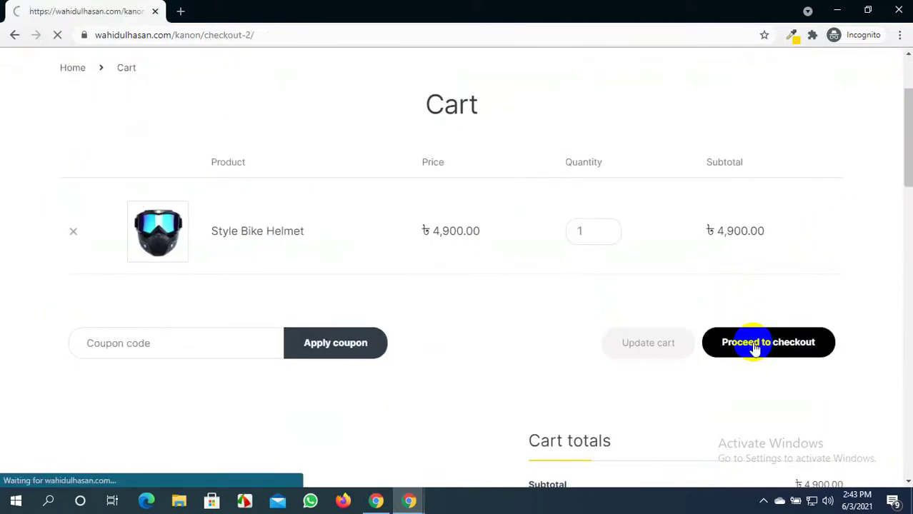
pyautogui.scroll(-3, 754, 348)
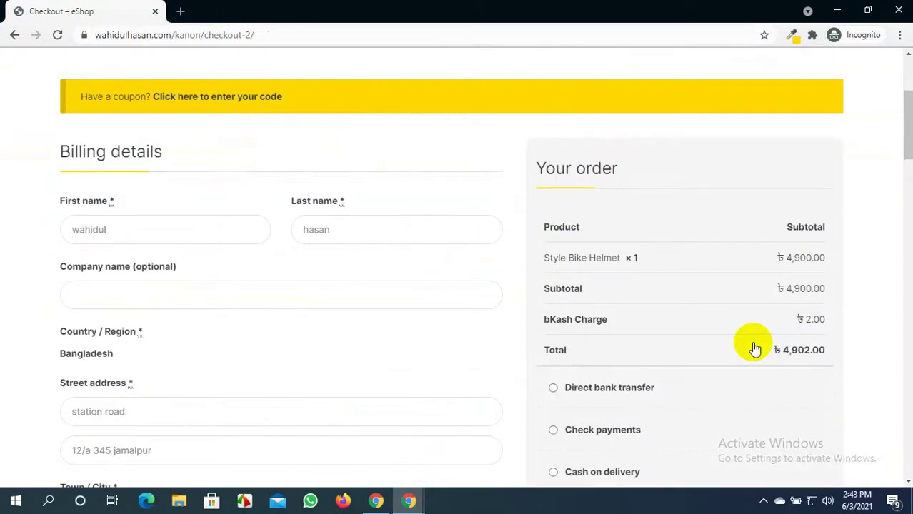
pyautogui.scroll(-6, 754, 348)
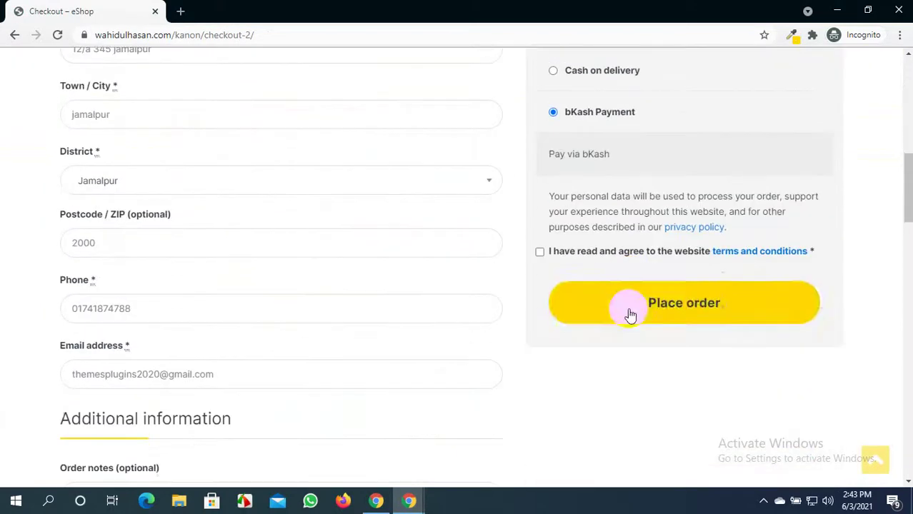
pyautogui.click(539, 252)
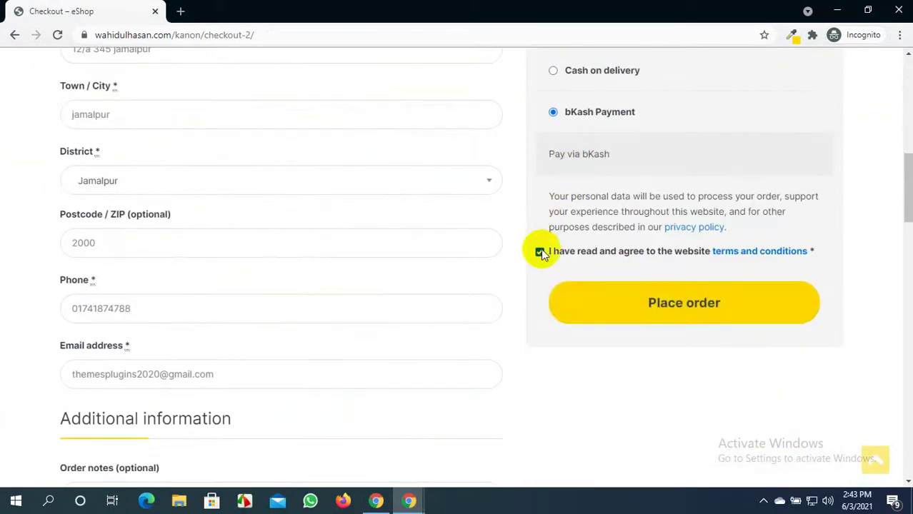
pyautogui.click(665, 307)
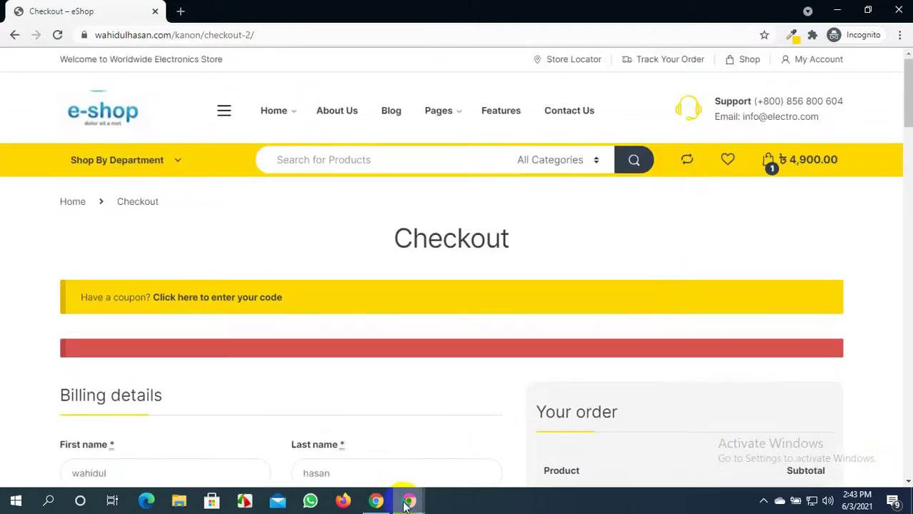
pyautogui.scroll(-8, 546, 340)
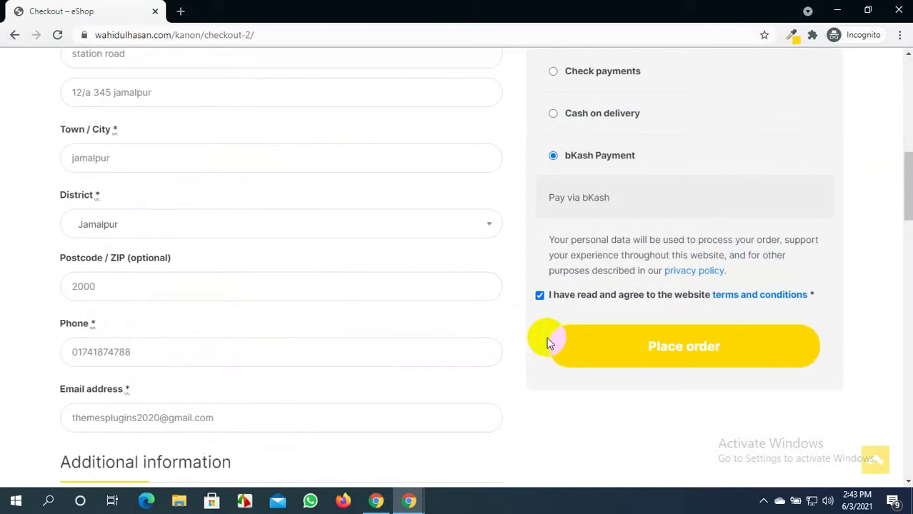
pyautogui.scroll(-3, 483, 379)
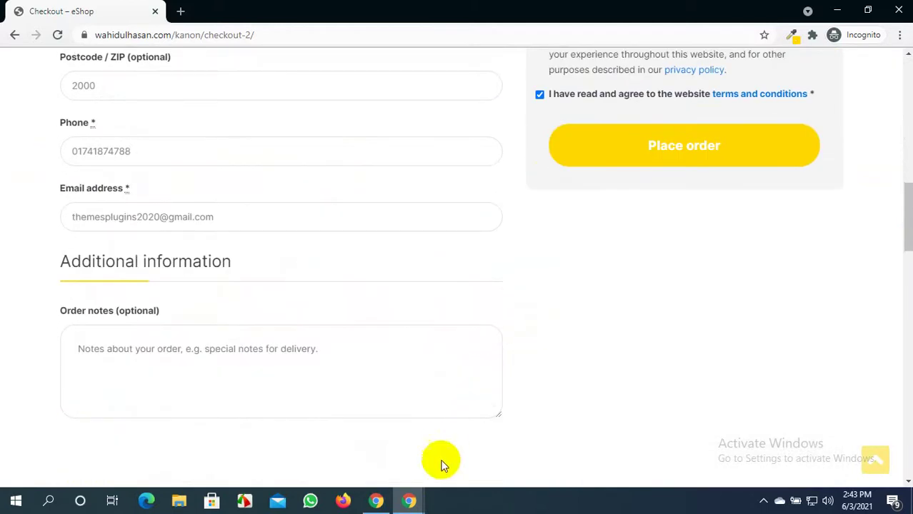
# Return to the WordPress admin's bKash settings and open the Plugins page.
pyautogui.moveTo(421, 503)
pyautogui.click(388, 458)
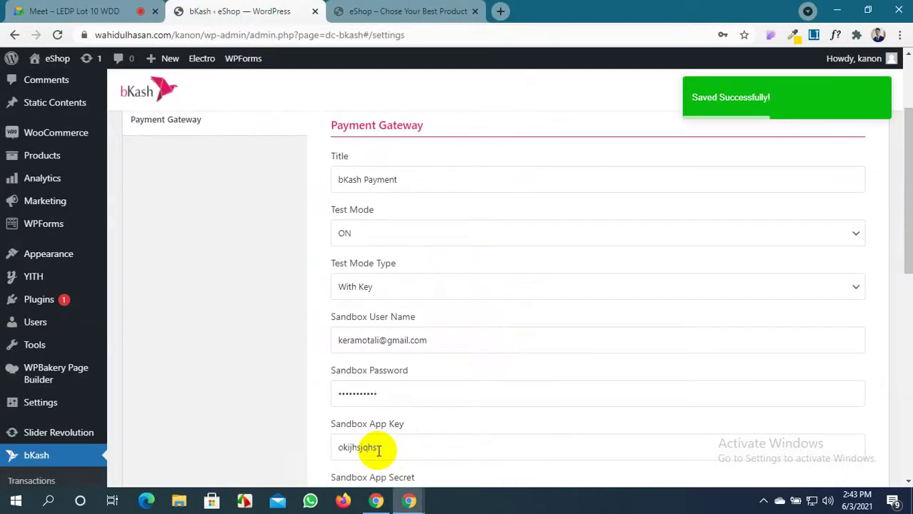
pyautogui.scroll(2, 214, 293)
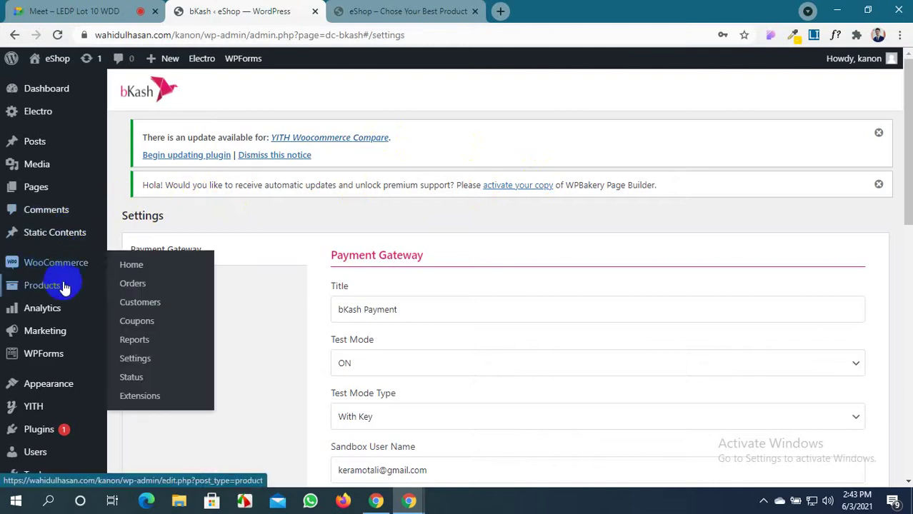
pyautogui.scroll(-3, 26, 348)
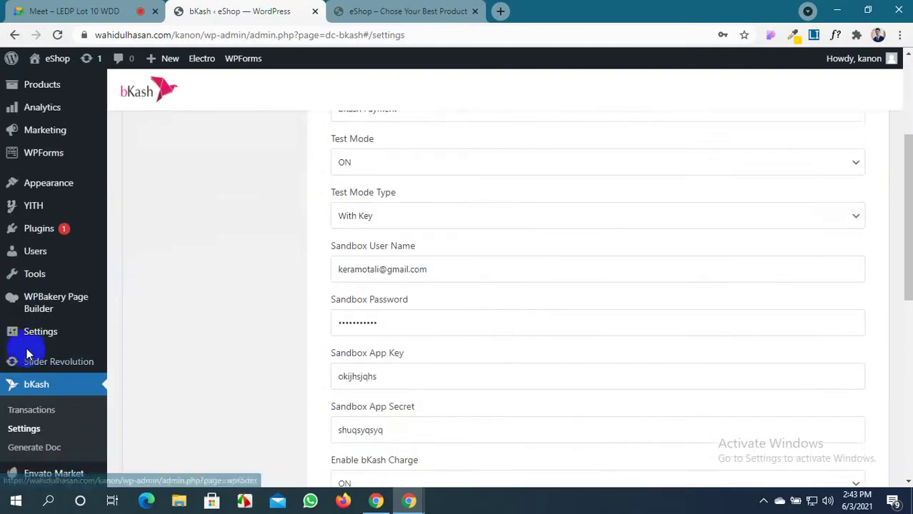
pyautogui.click(40, 237)
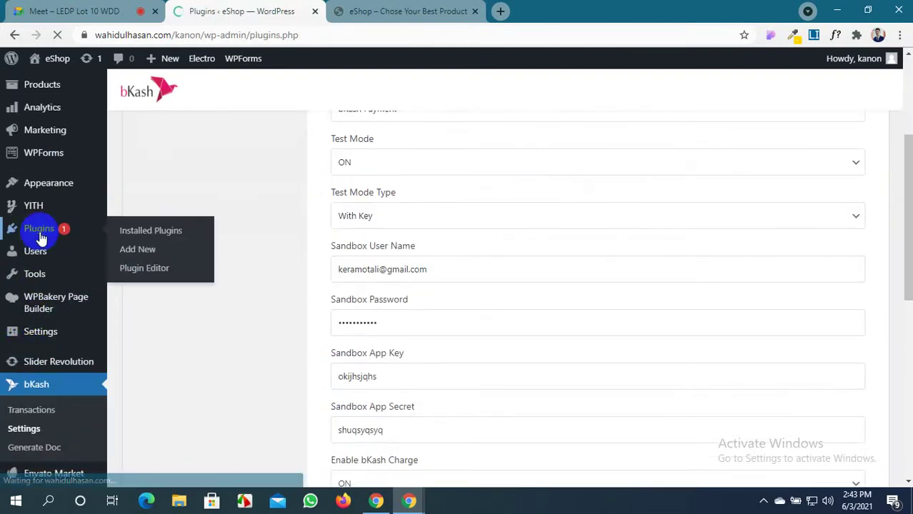
# Glance at the eShop storefront tab, then return to the installed plugins list.
pyautogui.scroll(-3, 493, 270)
pyautogui.scroll(-10, 492, 270)
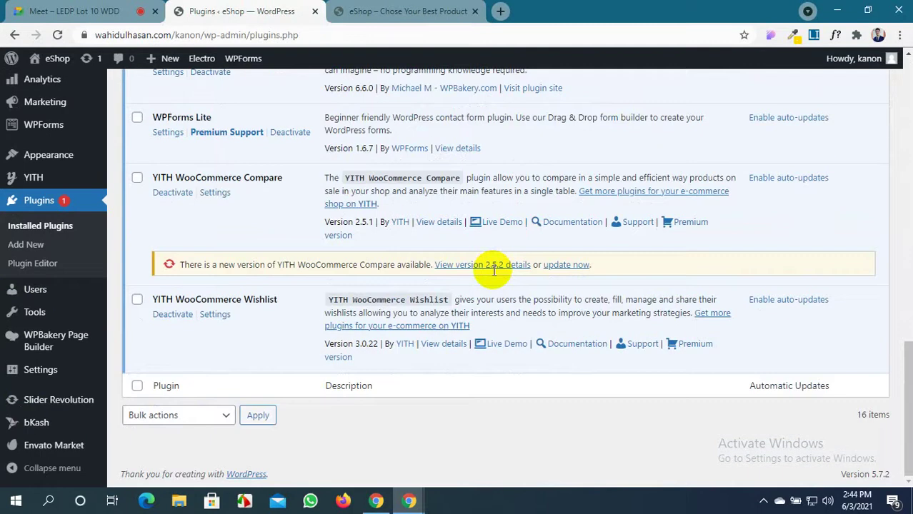
pyautogui.scroll(10, 493, 275)
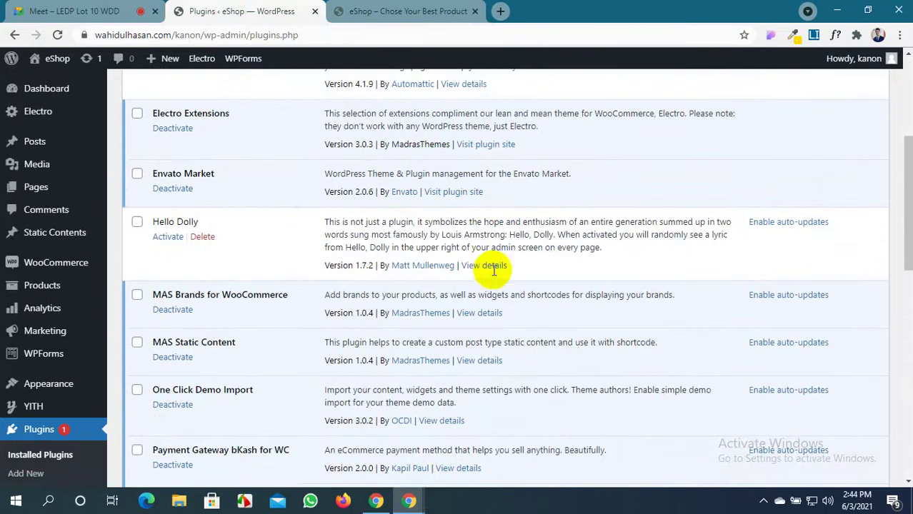
pyautogui.scroll(4, 252, 254)
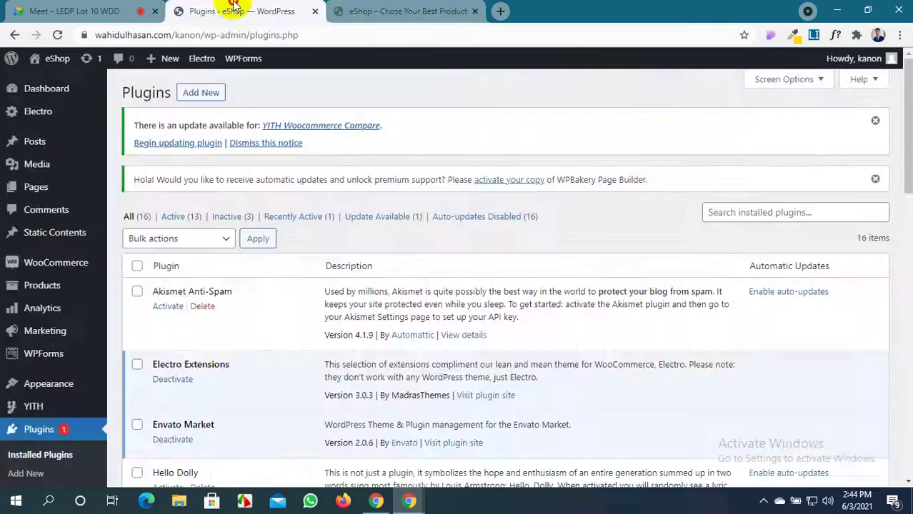
pyautogui.click(340, 11)
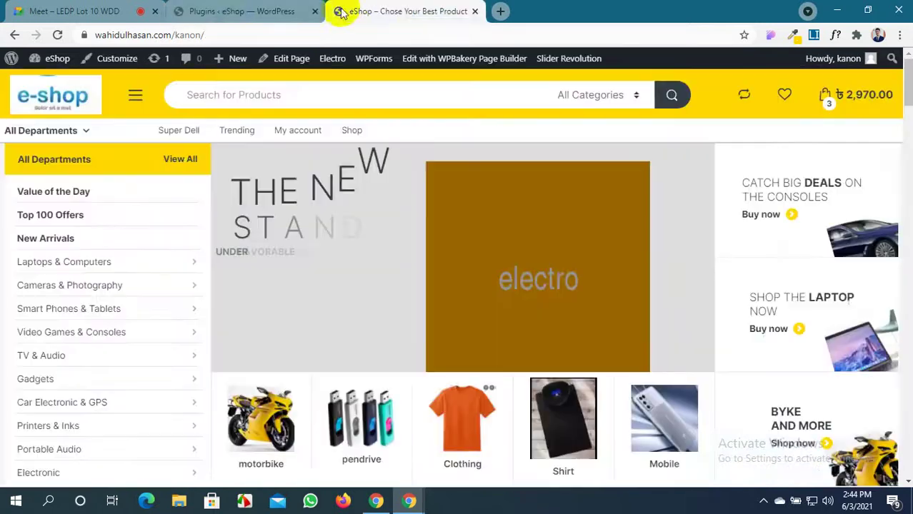
pyautogui.click(271, 25)
pyautogui.scroll(-5, 190, 336)
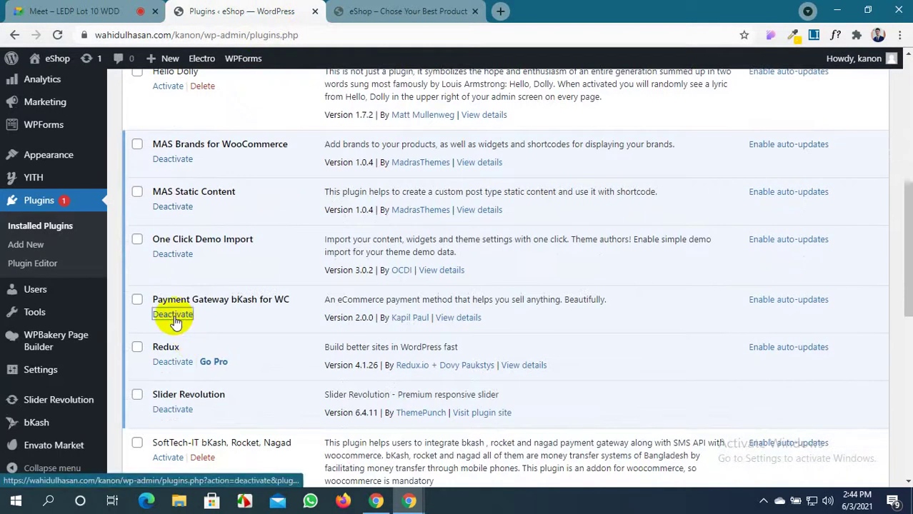
# Deactivate Payment Gateway bKash for WC with the reason 'Not what I was looking'.
pyautogui.click(173, 315)
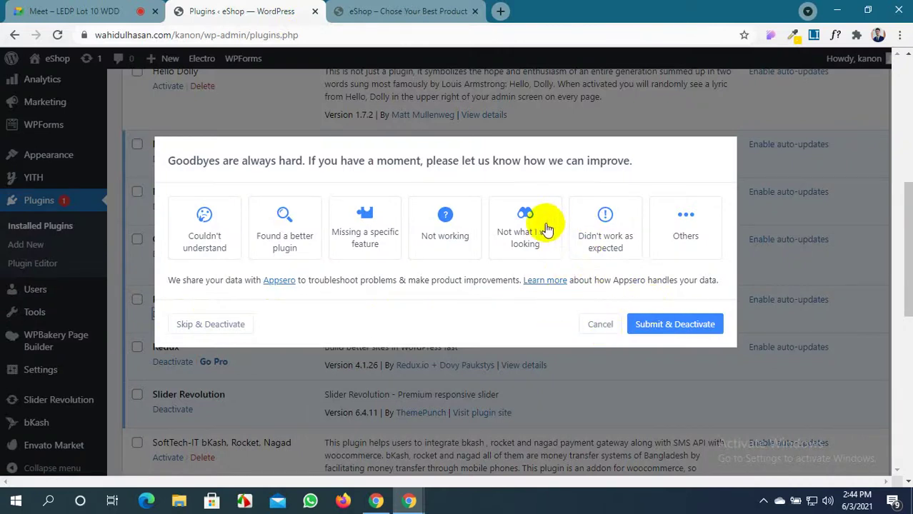
pyautogui.click(539, 246)
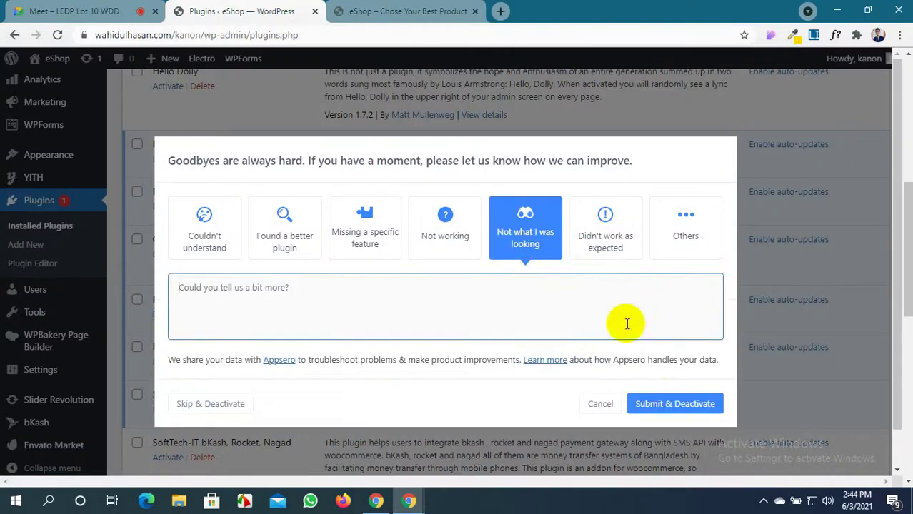
pyautogui.click(654, 405)
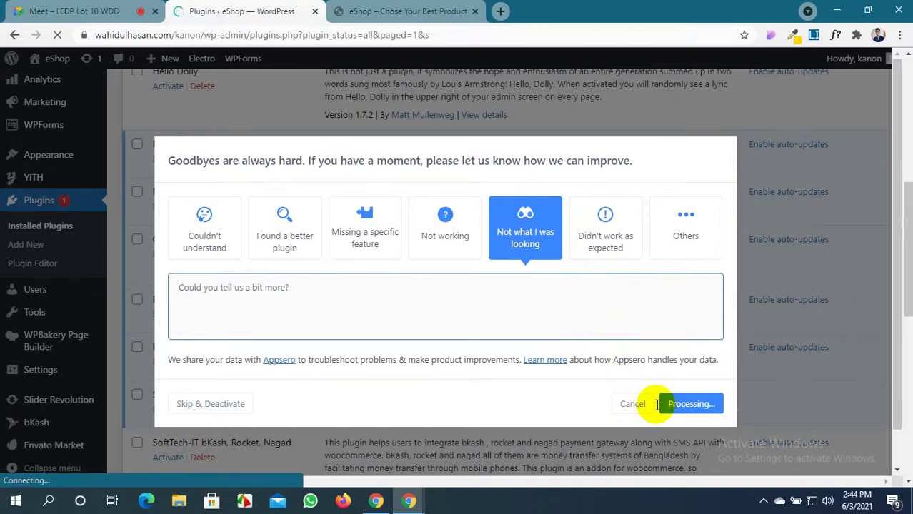
pyautogui.scroll(-2, 183, 221)
pyautogui.scroll(2, 181, 222)
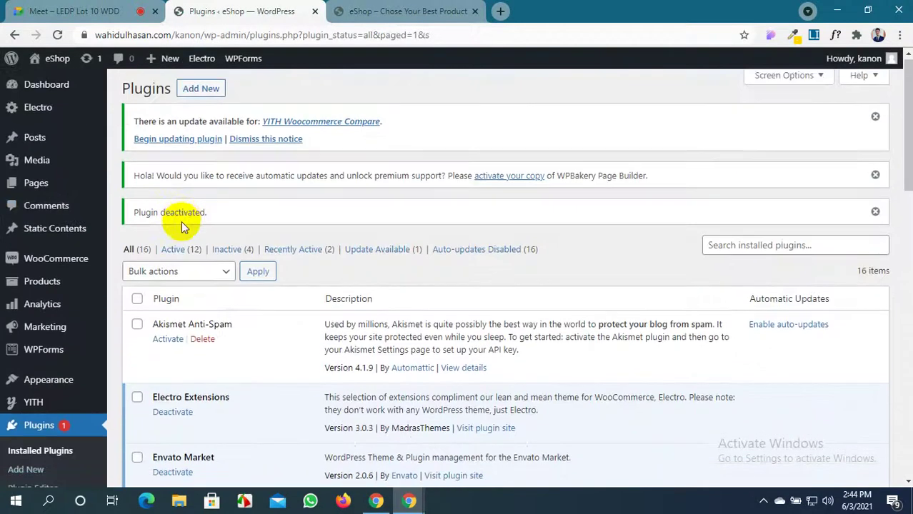
# Tick the checkboxes of both bKash plugins for a bulk action.
pyautogui.scroll(-4, 183, 229)
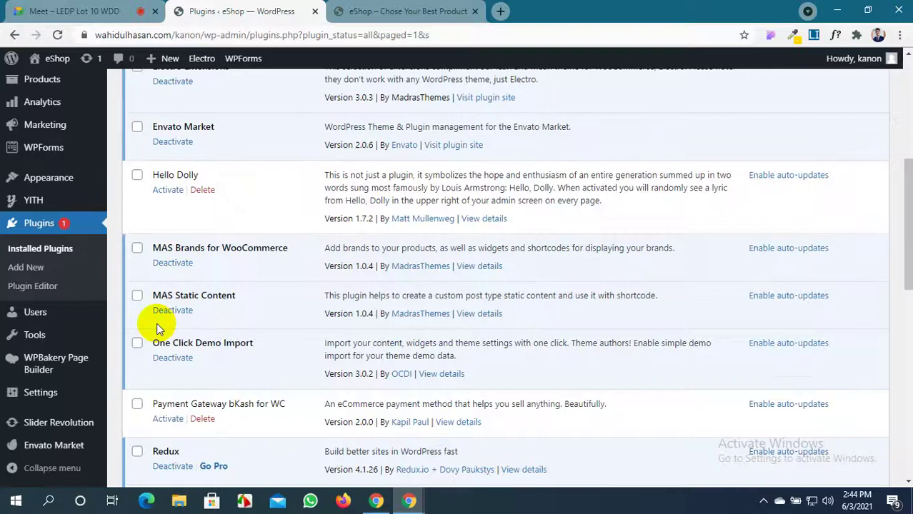
pyautogui.scroll(2, 156, 318)
pyautogui.scroll(-4, 159, 327)
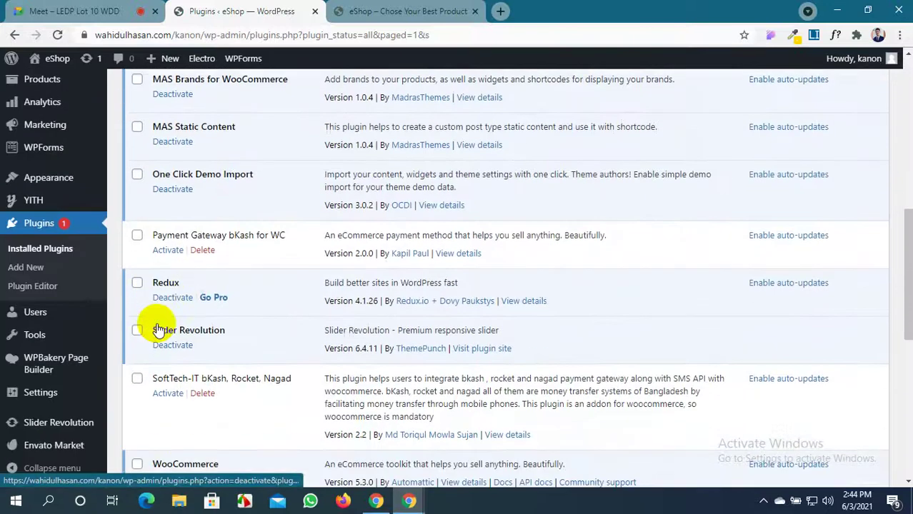
pyautogui.scroll(-2, 159, 330)
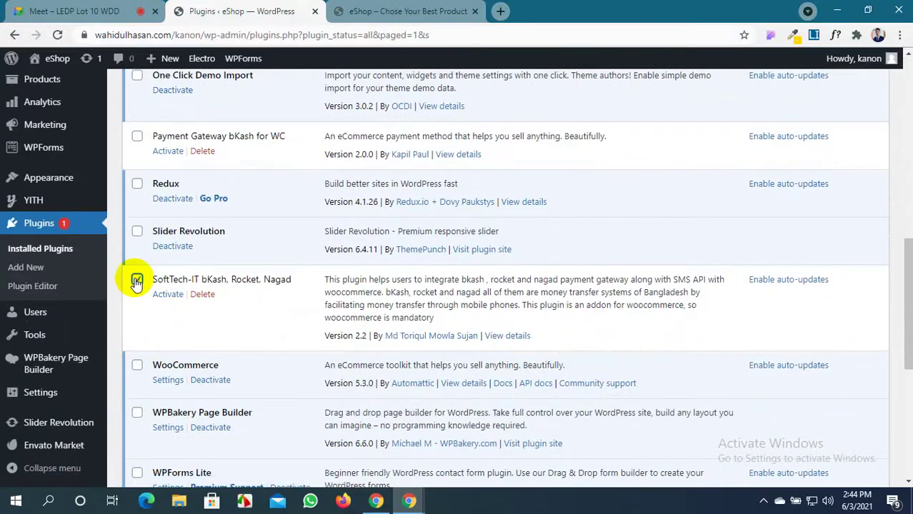
pyautogui.click(136, 135)
pyautogui.scroll(4, 209, 215)
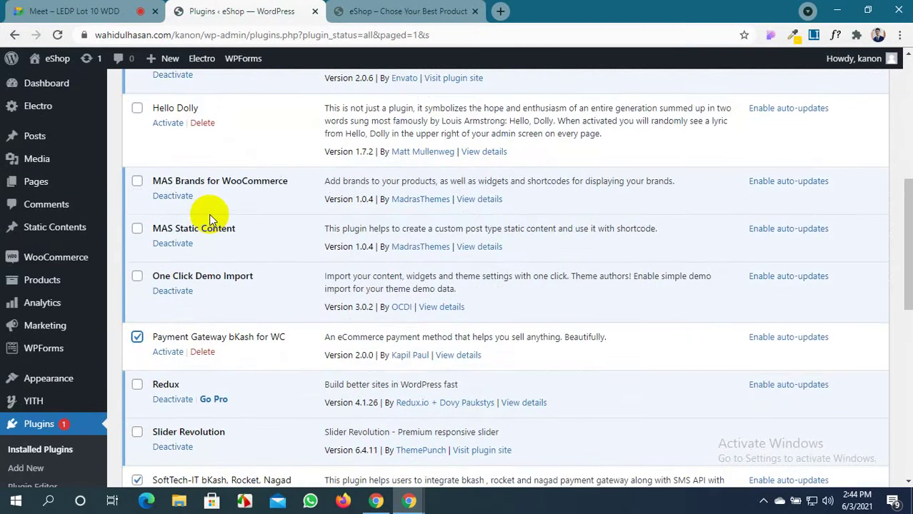
pyautogui.scroll(5, 210, 214)
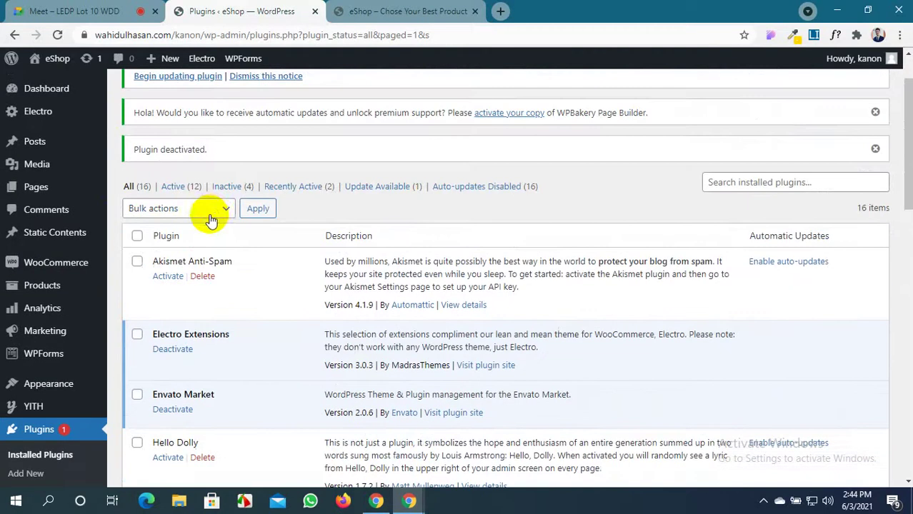
# Bulk-delete the two selected bKash plugins, confirm, then go to Add Plugins.
pyautogui.click(212, 211)
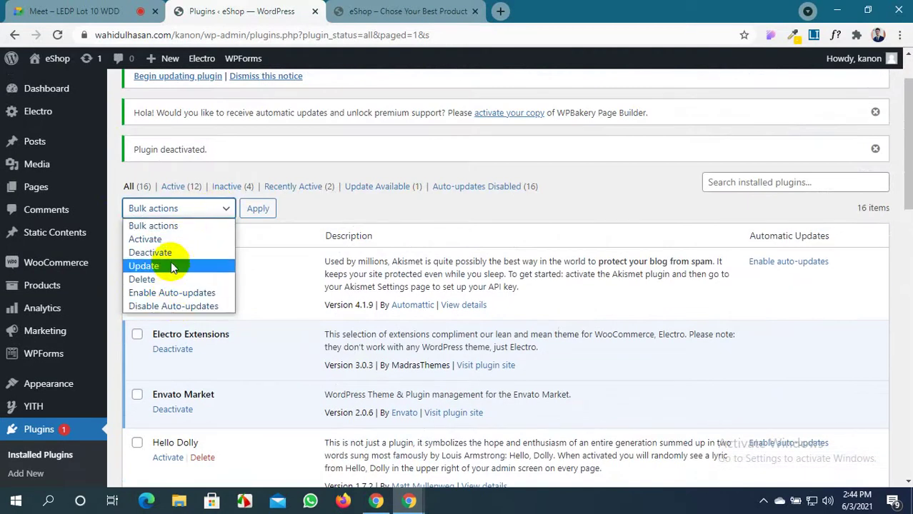
pyautogui.click(166, 280)
pyautogui.click(246, 210)
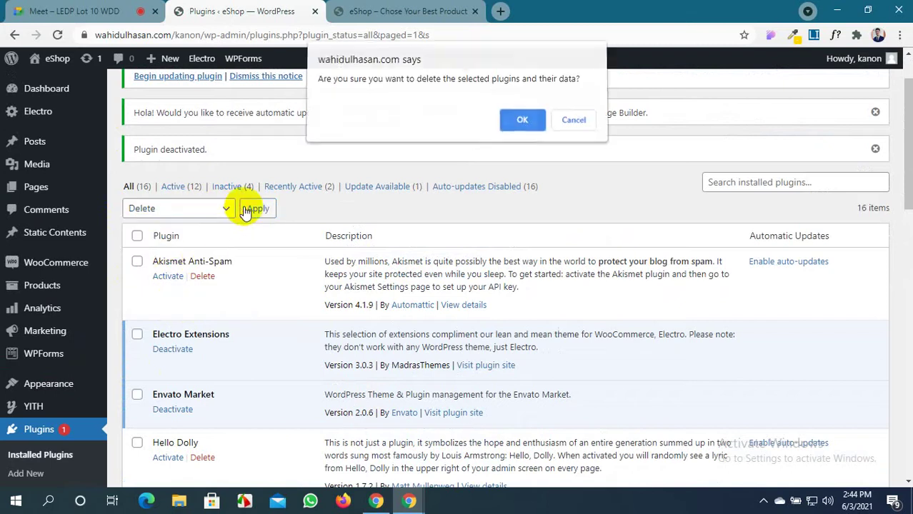
pyautogui.click(522, 124)
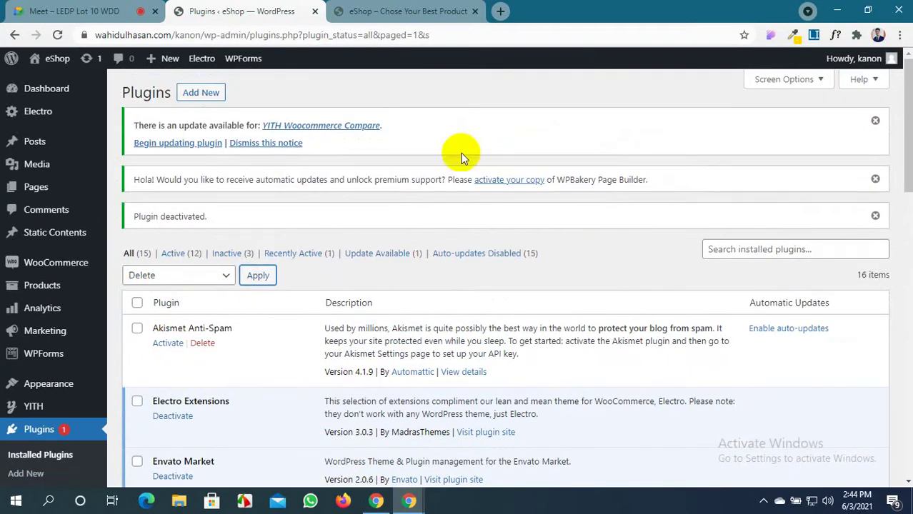
pyautogui.click(205, 93)
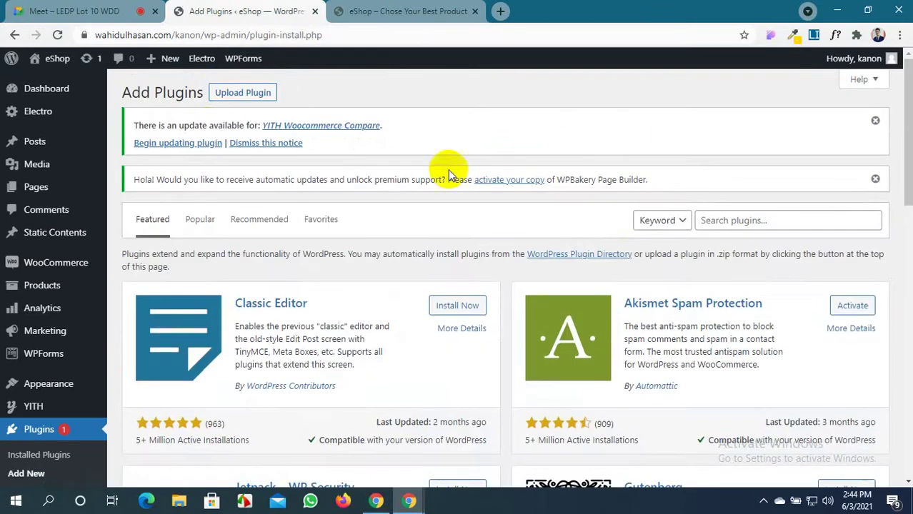
# Search the plugin directory for 'bkash'.
pyautogui.click(734, 221)
pyautogui.write('bkash')
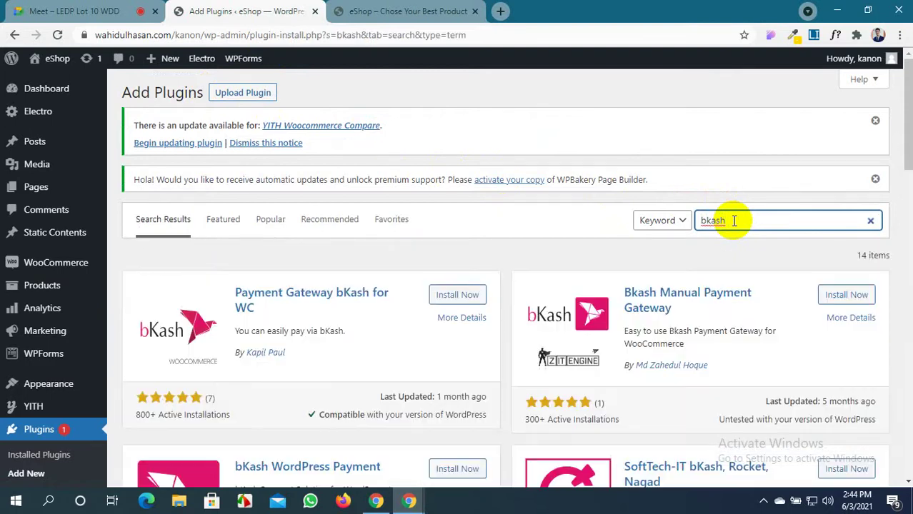
pyautogui.scroll(-3, 733, 221)
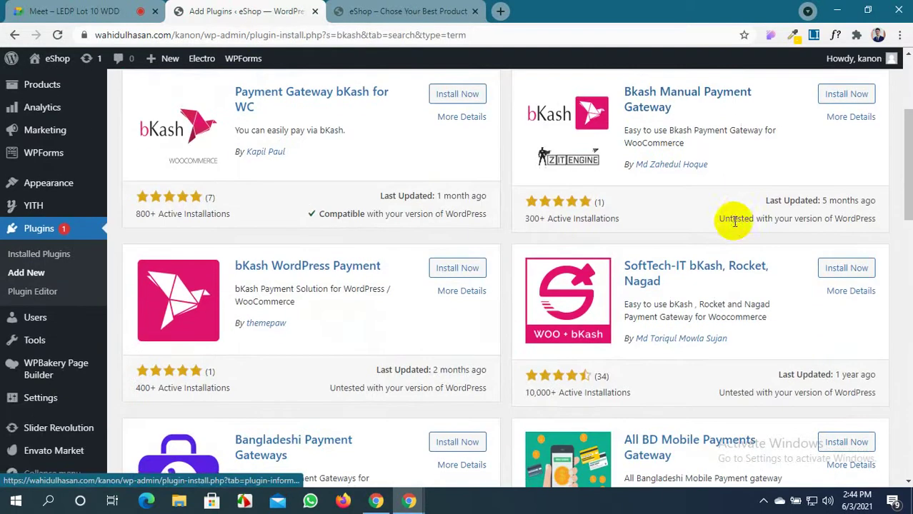
pyautogui.scroll(-1, 520, 255)
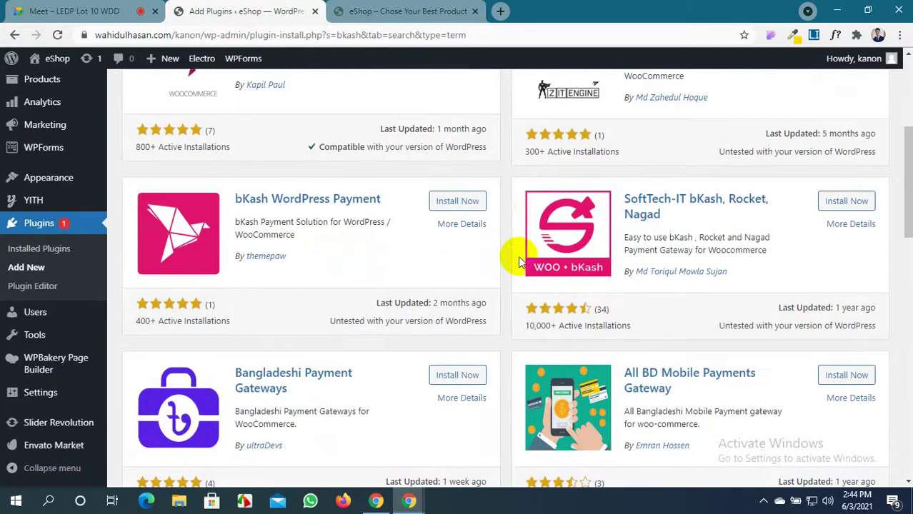
# Install and activate the bKash WordPress Payment plugin by themepaw.
pyautogui.click(473, 202)
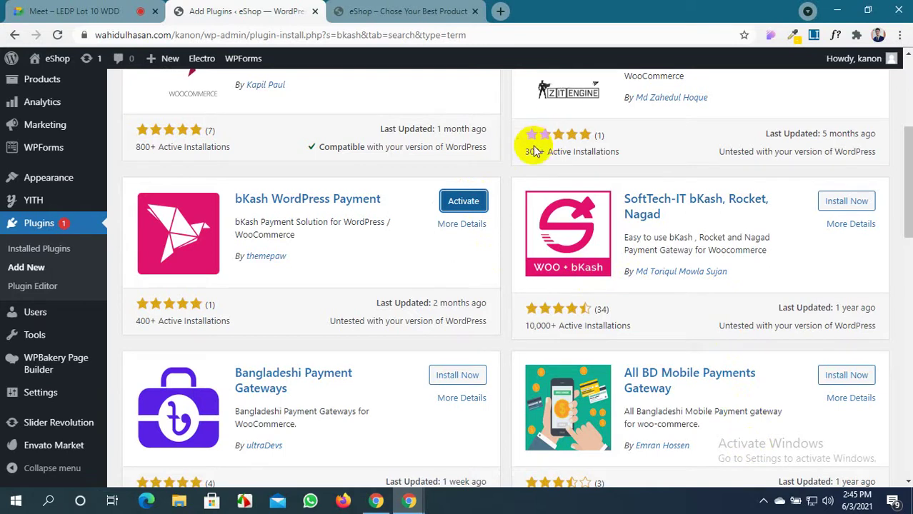
pyautogui.click(465, 202)
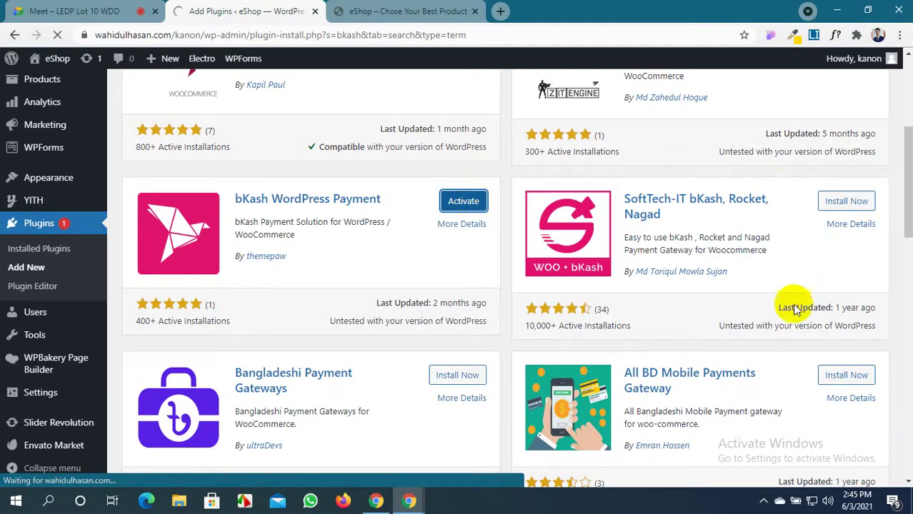
pyautogui.scroll(-3, 786, 318)
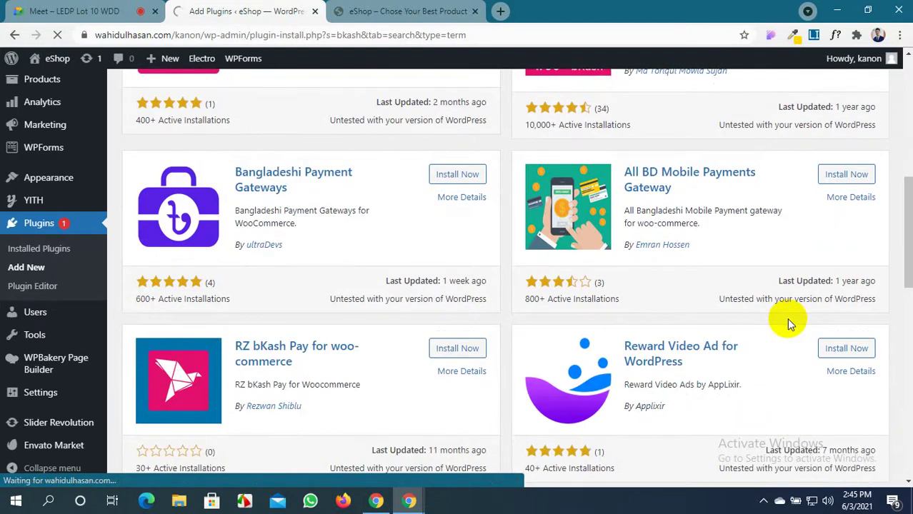
pyautogui.scroll(-4, 788, 321)
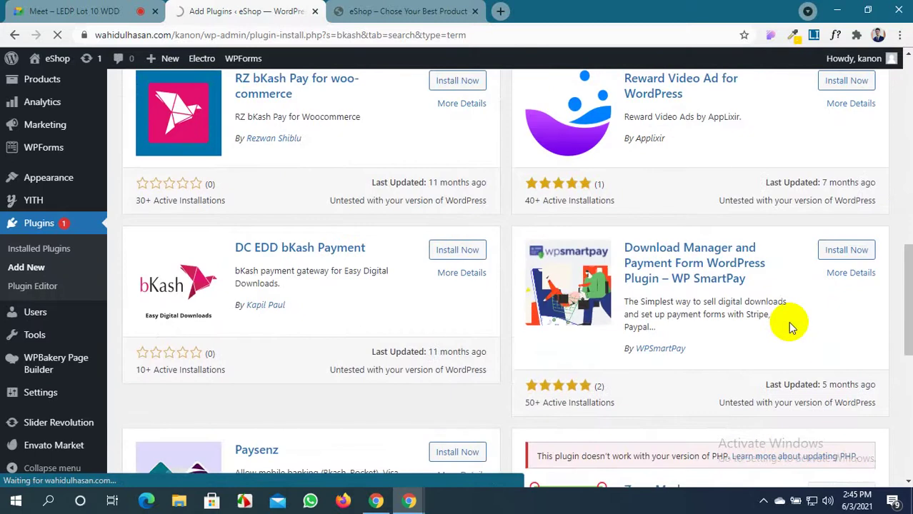
pyautogui.scroll(-5, 790, 327)
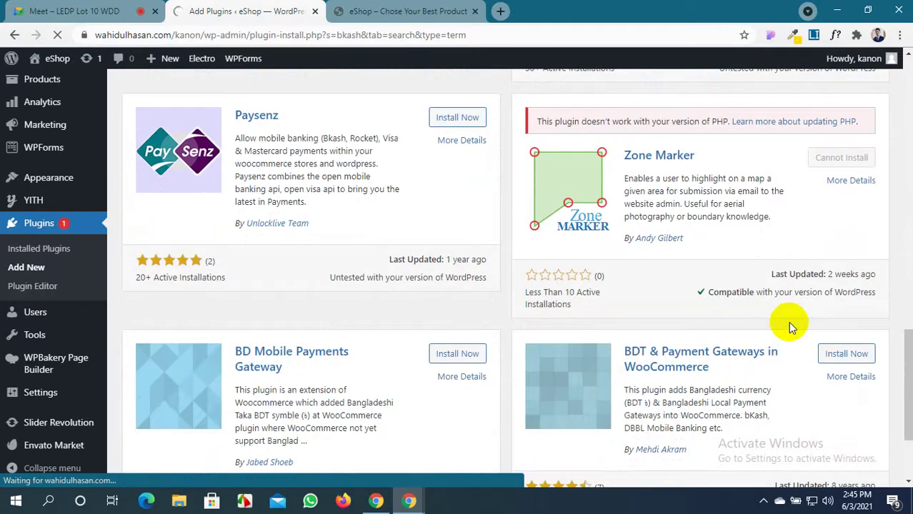
pyautogui.scroll(-3, 789, 327)
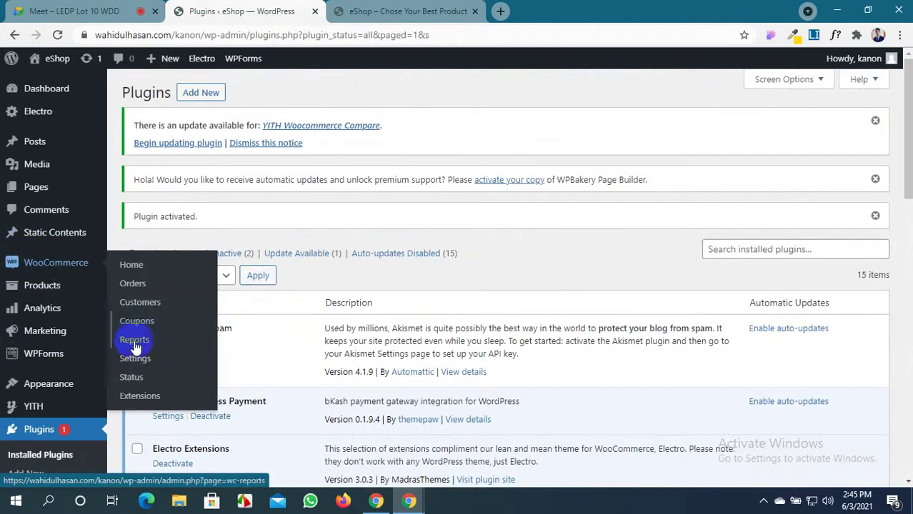
# Open WooCommerce Settings > Payments and set up the bKash gateway.
pyautogui.click(137, 361)
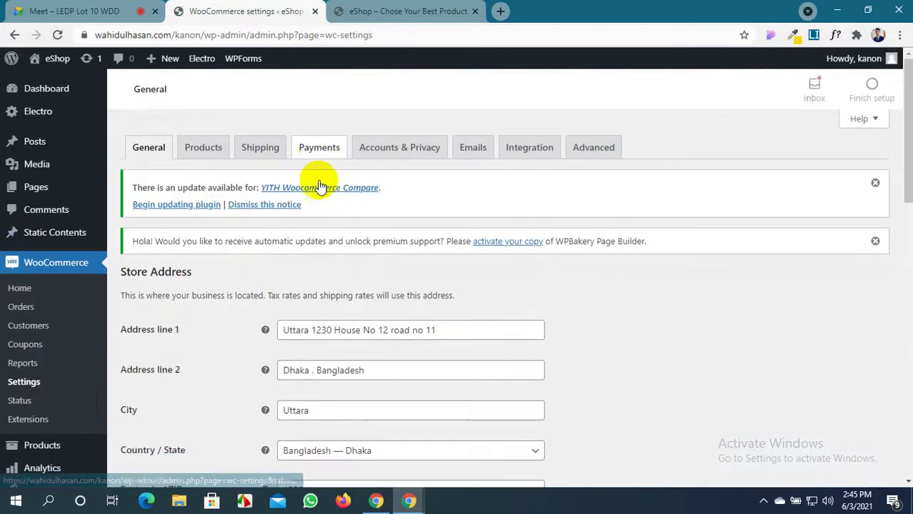
pyautogui.click(323, 154)
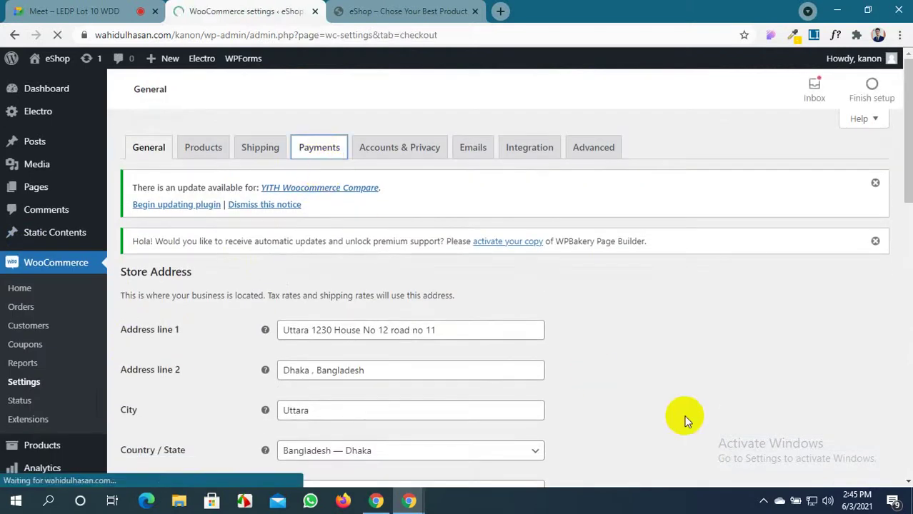
pyautogui.scroll(-4, 684, 420)
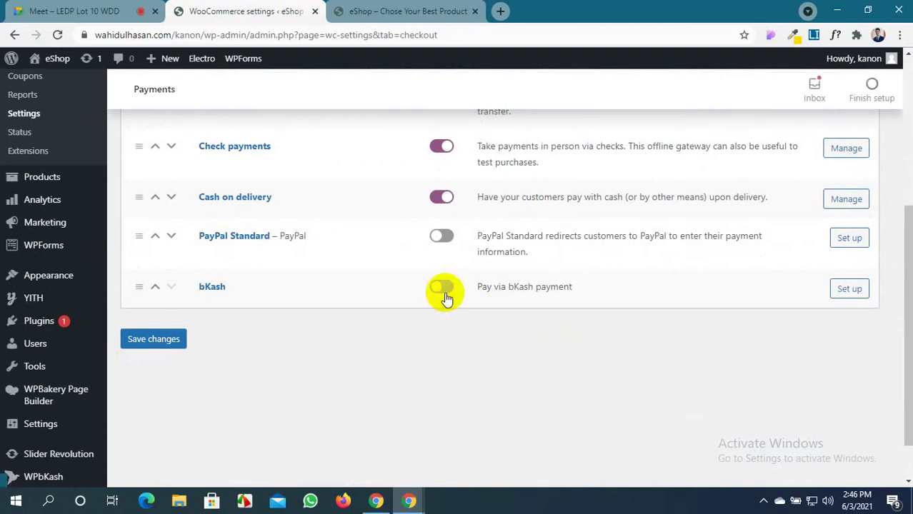
pyautogui.click(839, 293)
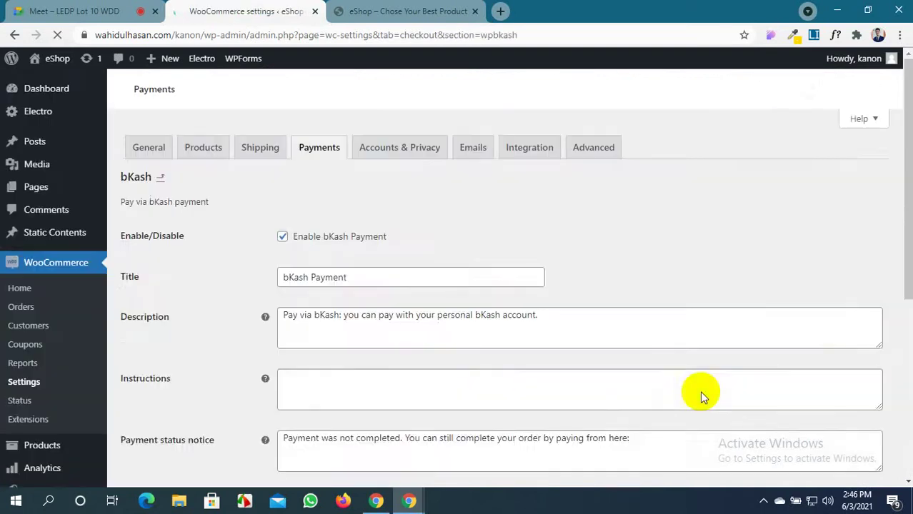
# Open the WPbKash merchant credentials settings from the bKash gateway page.
pyautogui.scroll(-5, 470, 380)
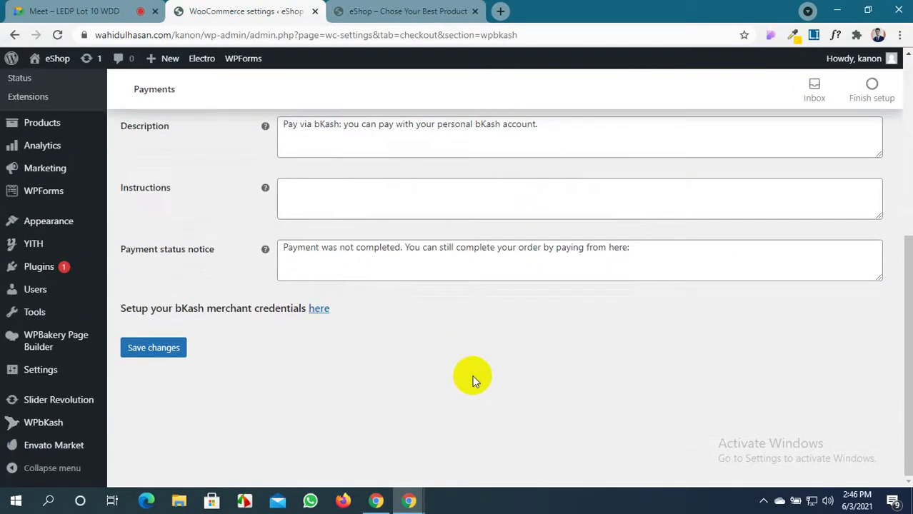
pyautogui.scroll(3, 471, 378)
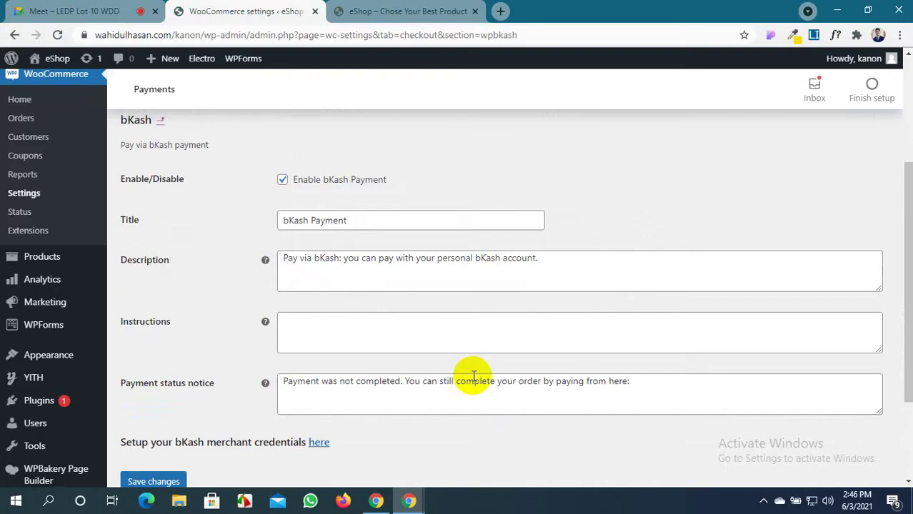
pyautogui.scroll(-2, 262, 296)
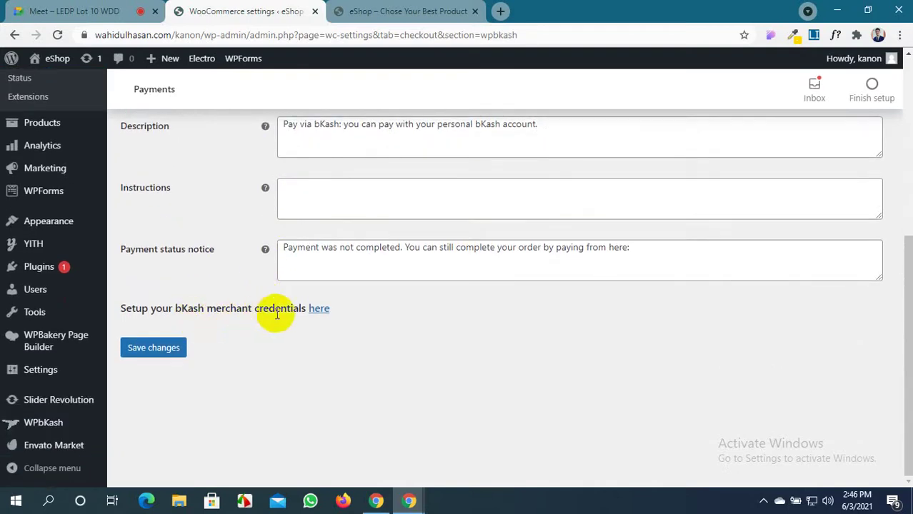
pyautogui.scroll(2, 380, 314)
pyautogui.scroll(-2, 381, 313)
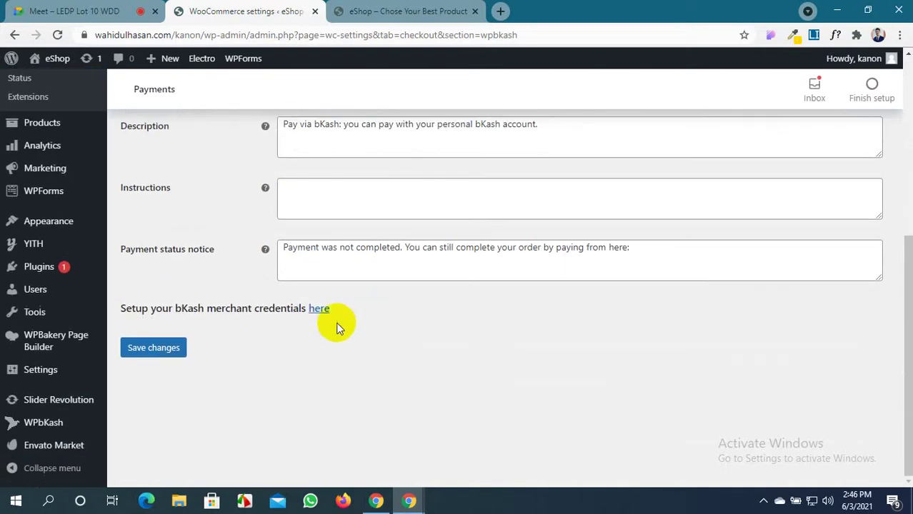
pyautogui.click(322, 309)
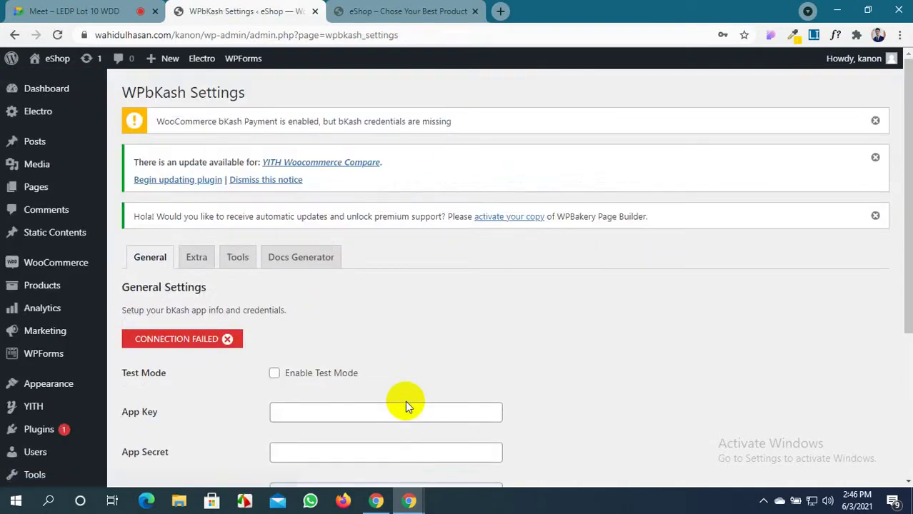
# Enable test mode, fill in App Key, App Secret and the merchant username, and submit.
pyautogui.scroll(-3, 405, 401)
pyautogui.scroll(2, 405, 400)
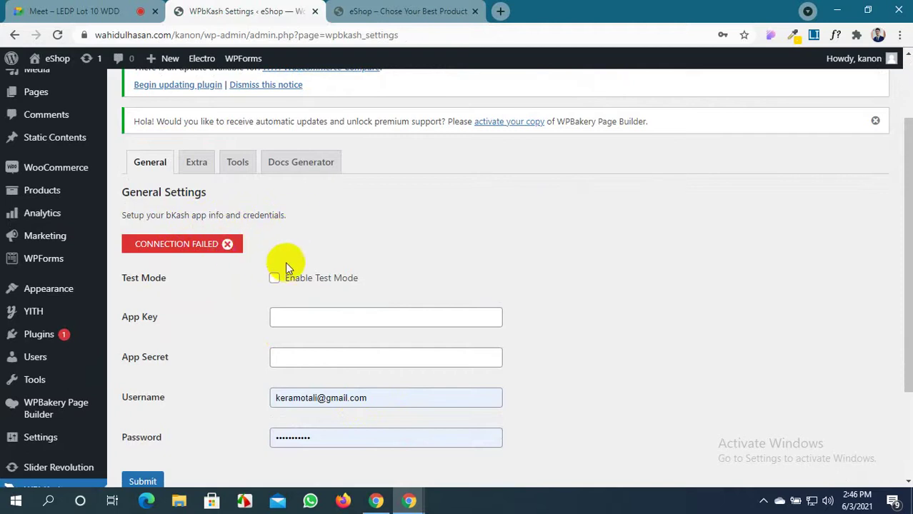
pyautogui.click(275, 281)
pyautogui.click(291, 321)
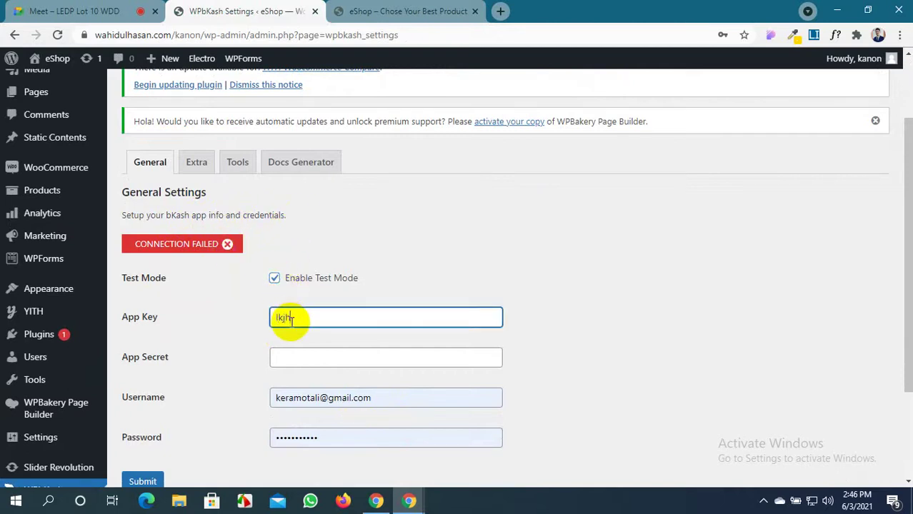
pyautogui.click(338, 359)
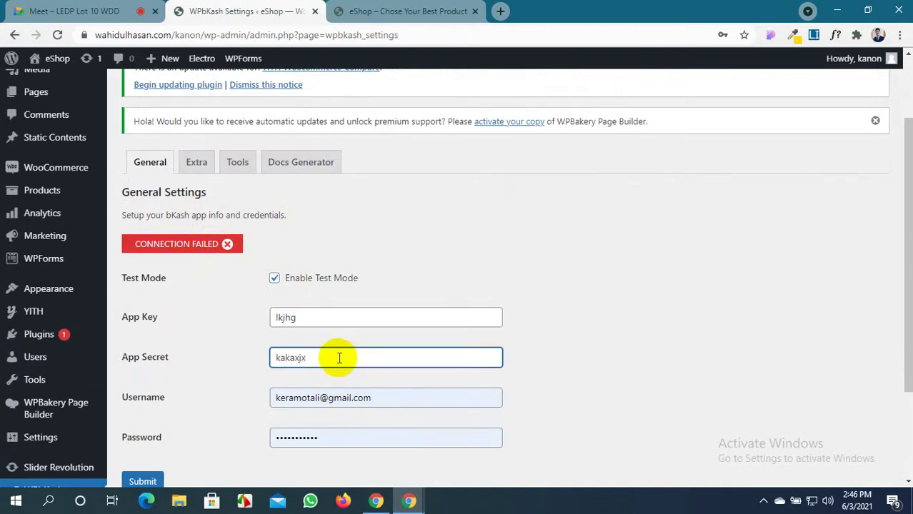
pyautogui.moveTo(379, 399); pyautogui.dragTo(256, 388)
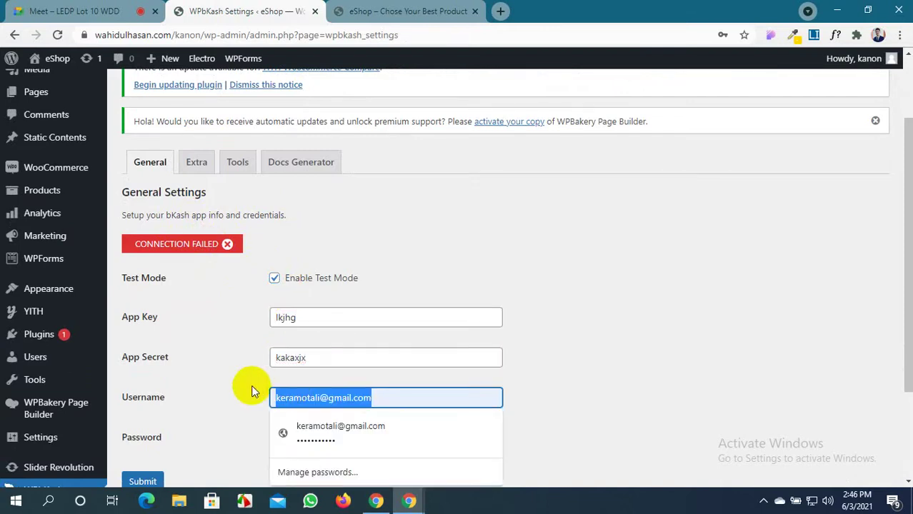
pyautogui.write('kanon')
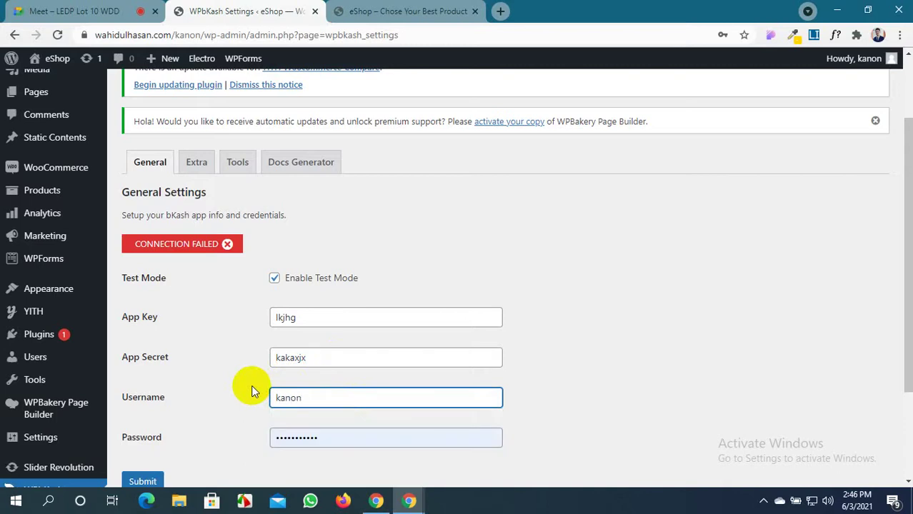
pyautogui.scroll(-2, 251, 391)
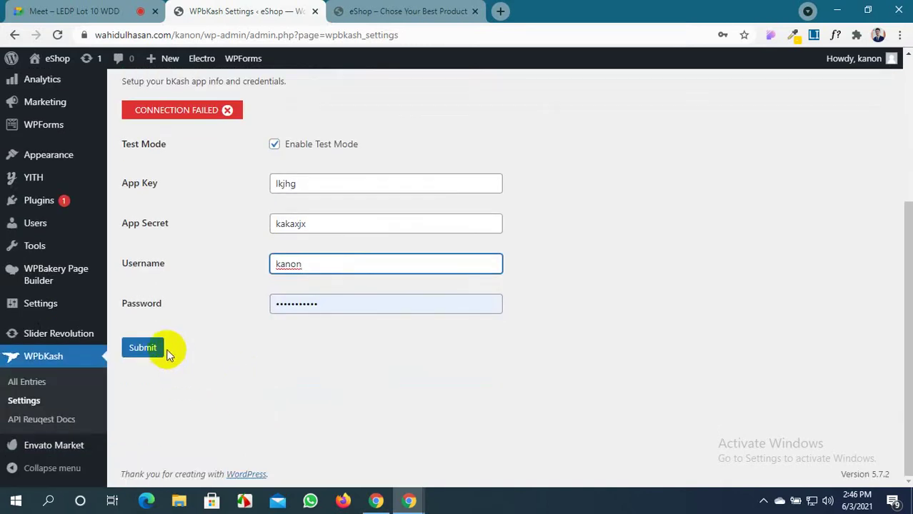
pyautogui.click(143, 349)
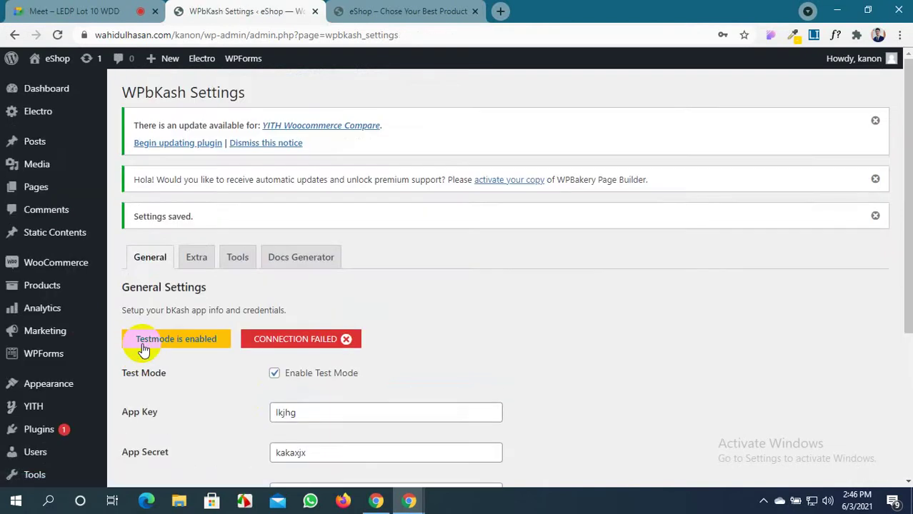
# Switch back to the incognito eShop checkout window.
pyautogui.scroll(-3, 542, 289)
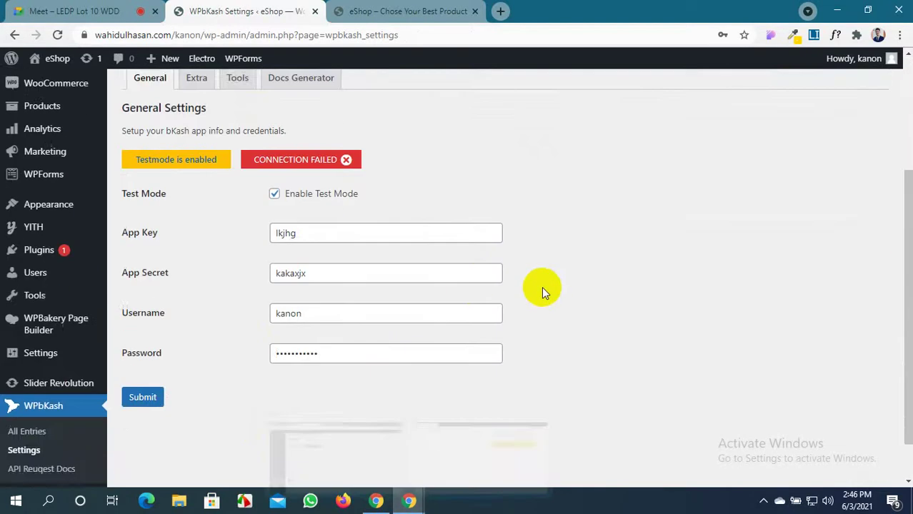
pyautogui.scroll(2, 535, 279)
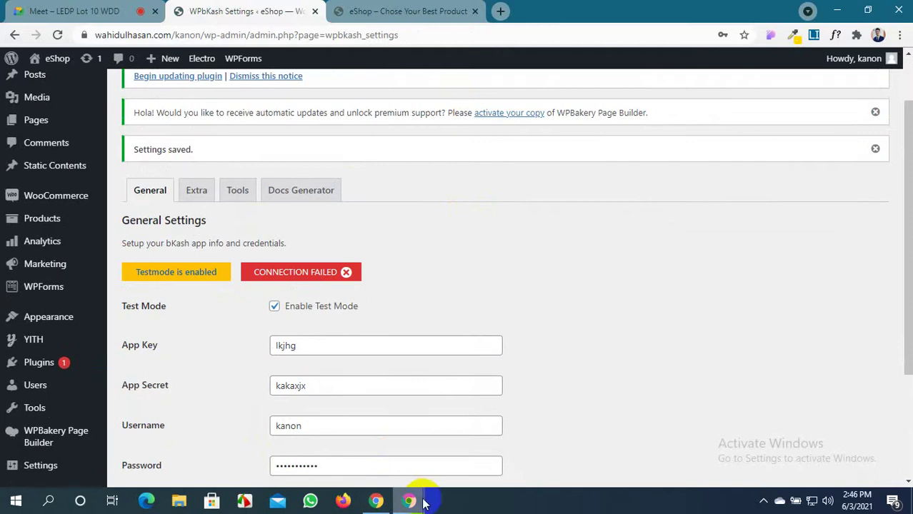
pyautogui.moveTo(425, 502)
pyautogui.click(466, 467)
pyautogui.scroll(4, 461, 411)
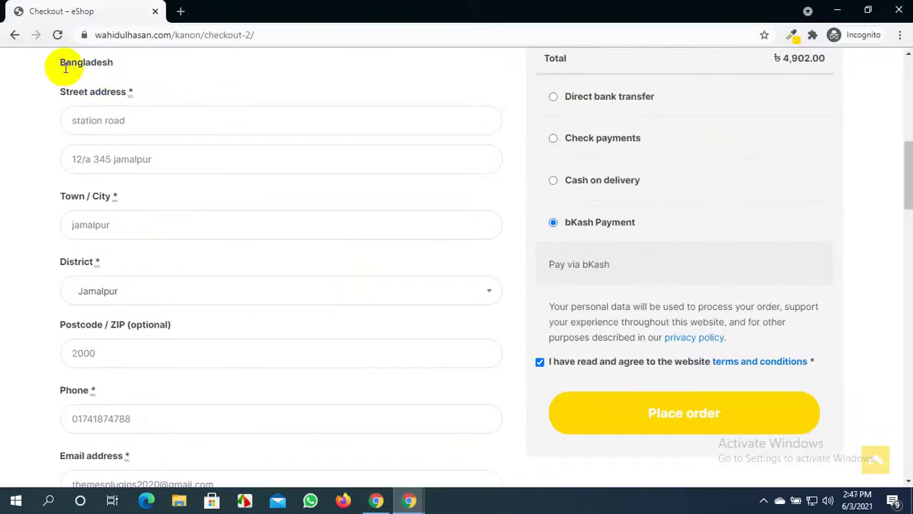
# Reload checkout, return to the eShop home page, and add the BenQ 43" signage deal to the cart.
pyautogui.click(58, 35)
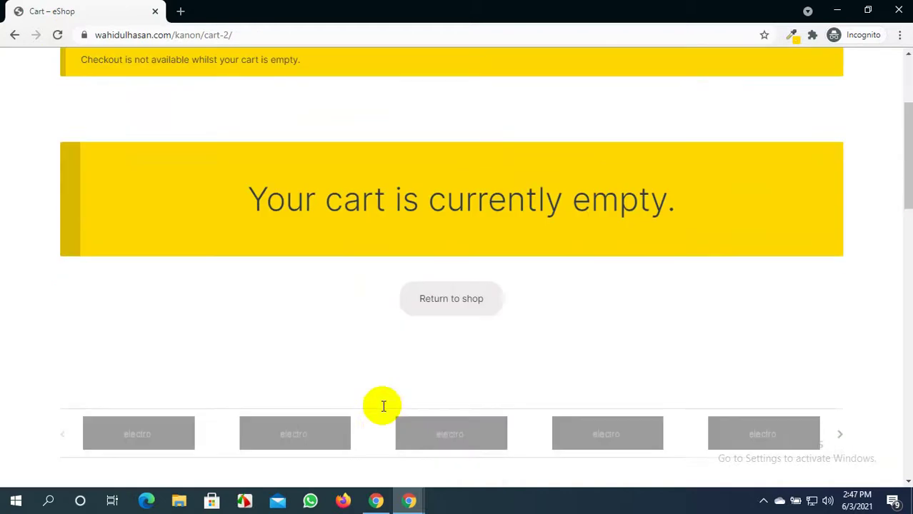
pyautogui.scroll(3, 381, 406)
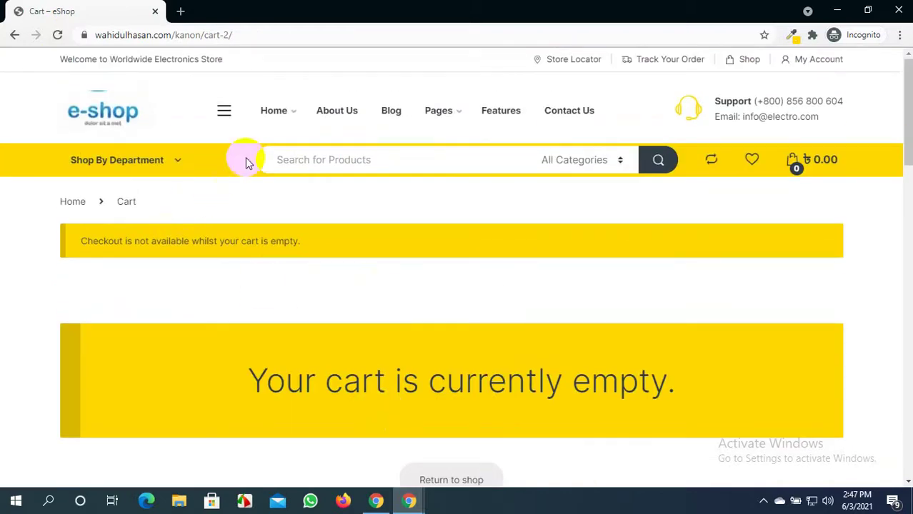
pyautogui.click(102, 113)
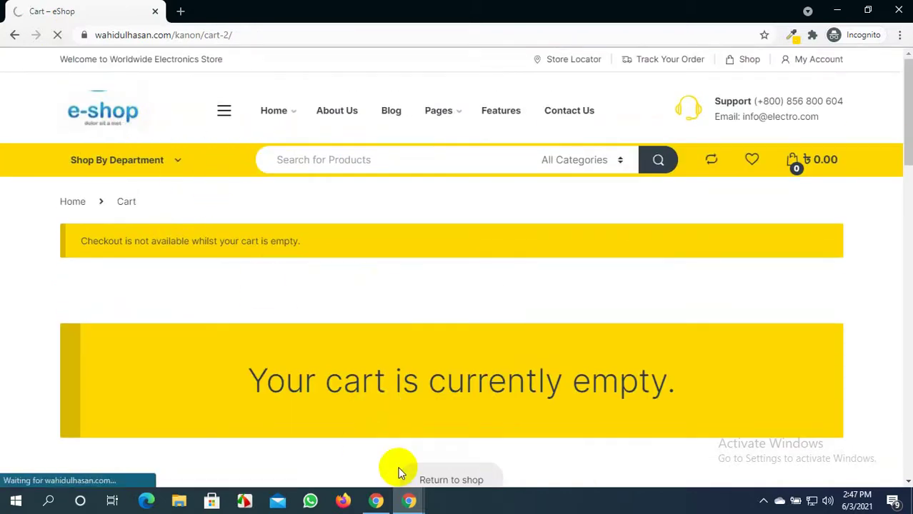
pyautogui.scroll(-6, 399, 472)
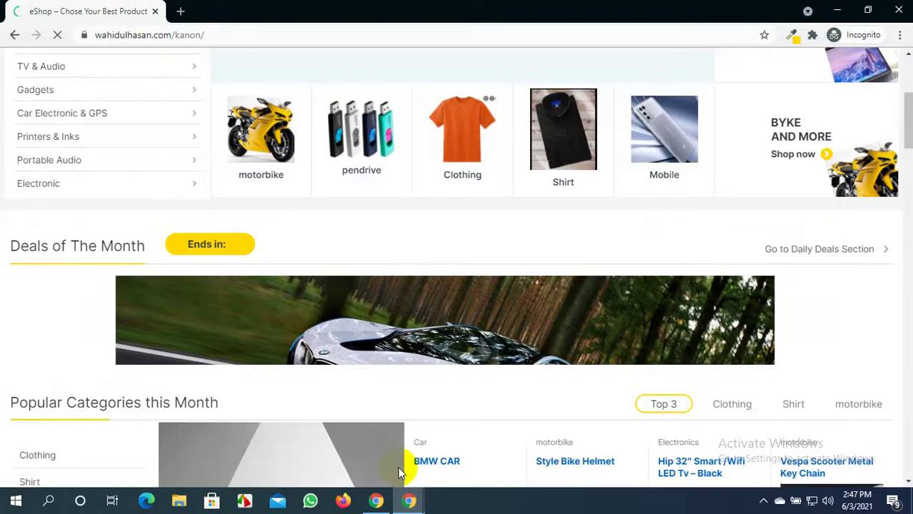
pyautogui.scroll(-9, 399, 472)
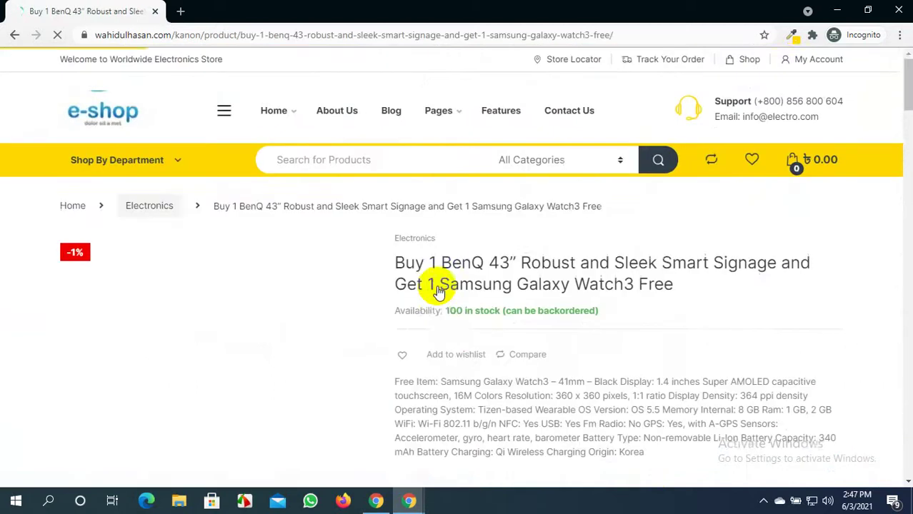
pyautogui.scroll(-3, 438, 293)
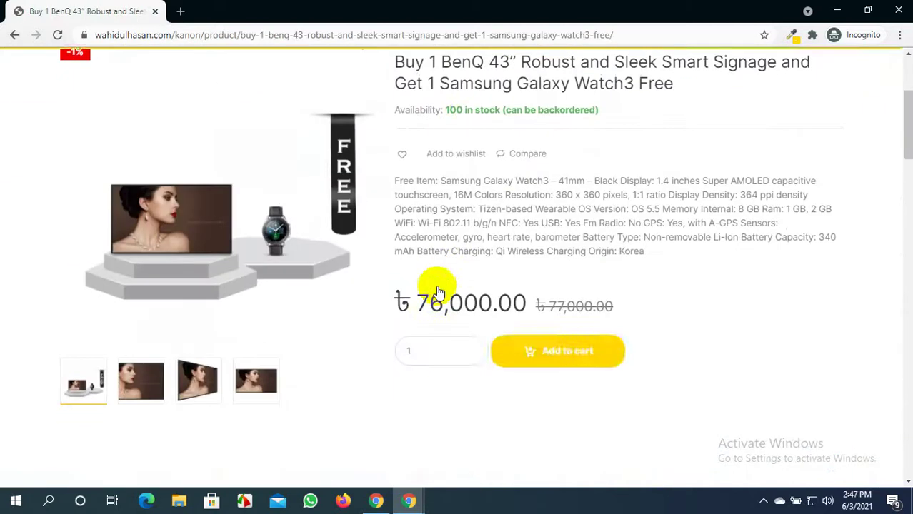
pyautogui.click(526, 351)
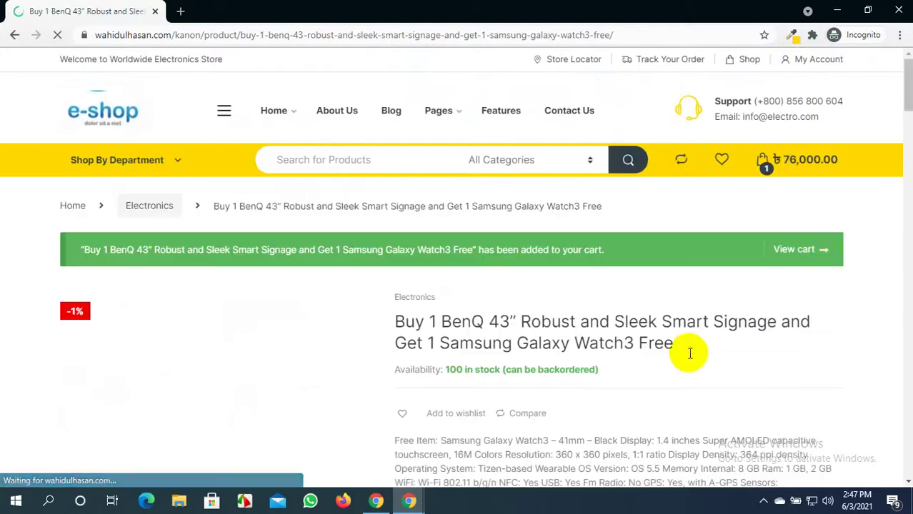
# Open the cart holding the ৳76,000.00 BenQ bundle and proceed to checkout.
pyautogui.click(821, 256)
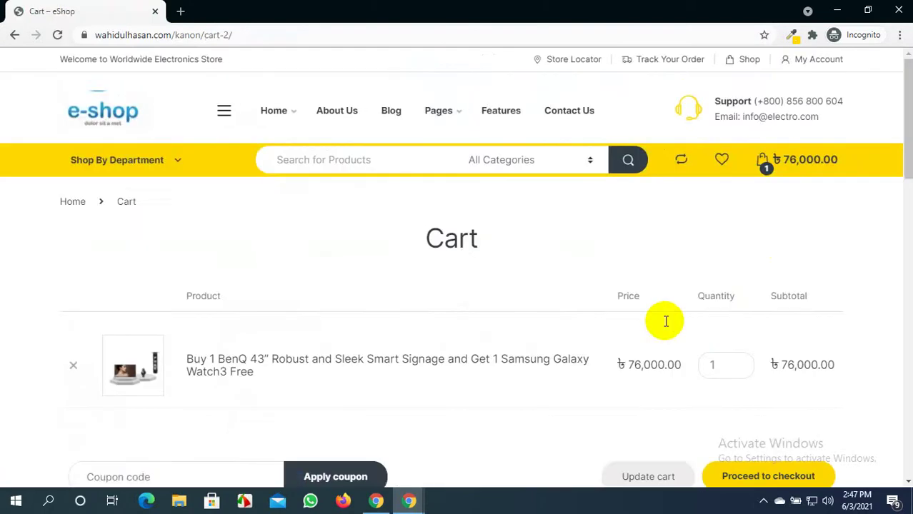
pyautogui.scroll(-3, 650, 333)
pyautogui.scroll(-2, 645, 343)
pyautogui.scroll(3, 645, 343)
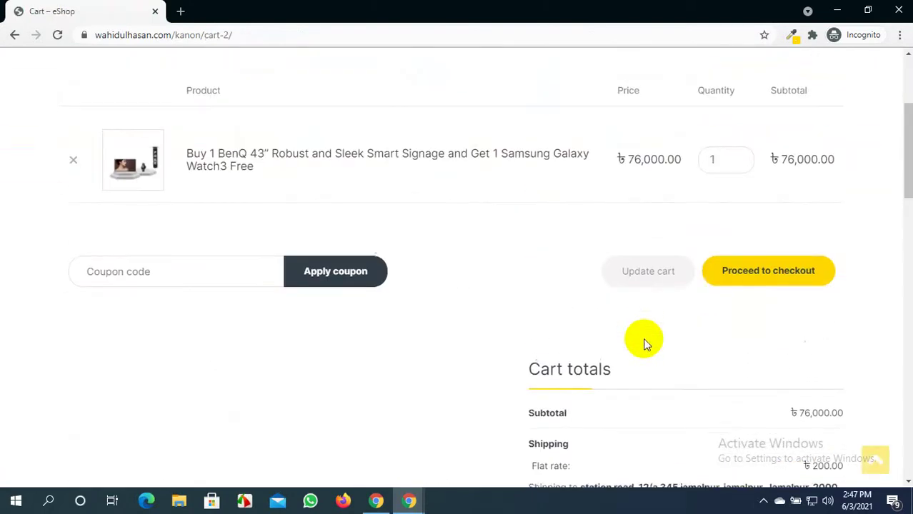
pyautogui.click(761, 289)
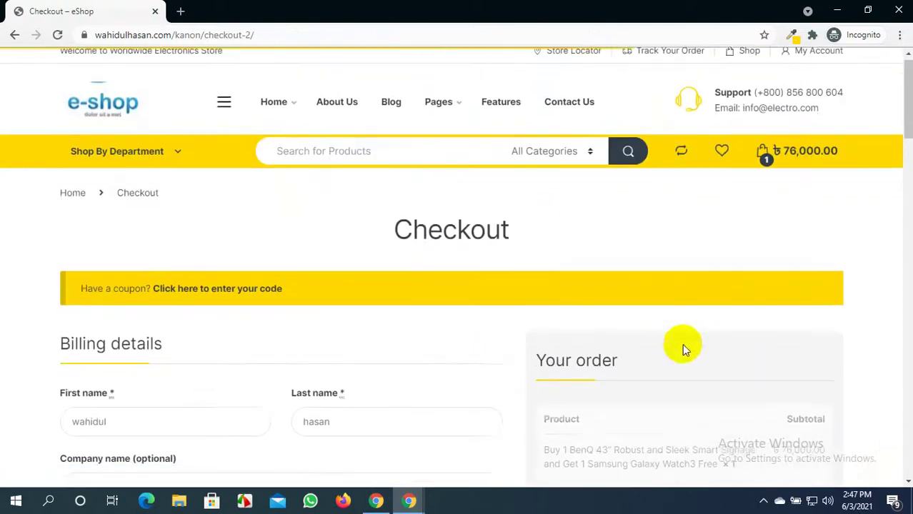
# Select bKash Payment, accept the terms, place the order, and dismiss the PAYMENT FAILED! popup.
pyautogui.scroll(-4, 682, 344)
pyautogui.scroll(-2, 682, 344)
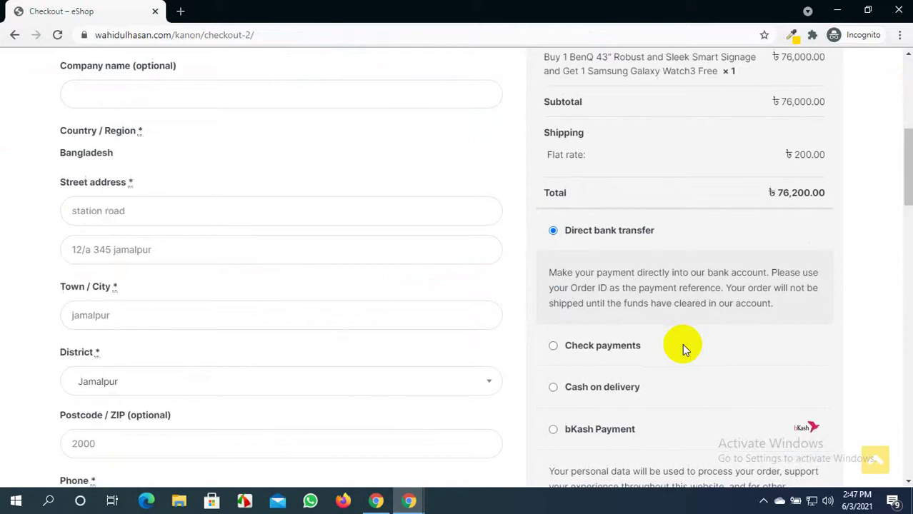
pyautogui.scroll(-3, 682, 345)
pyautogui.click(585, 230)
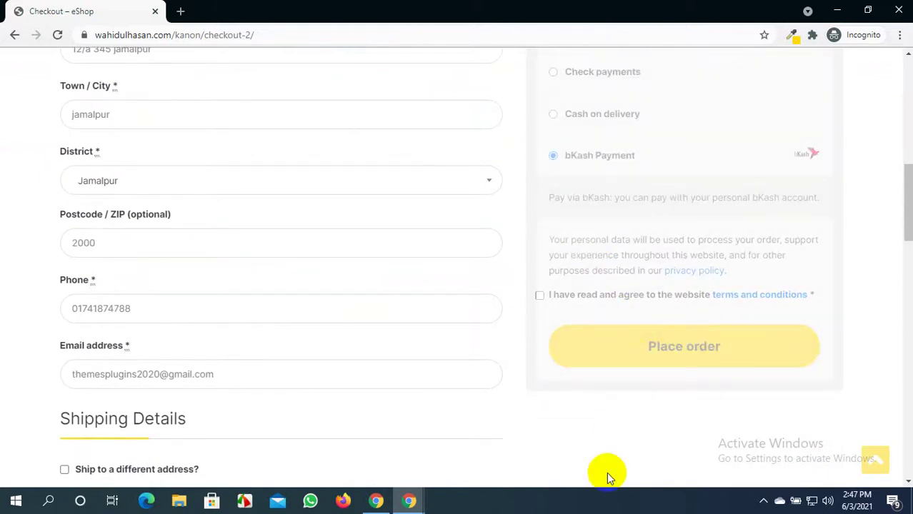
pyautogui.click(540, 296)
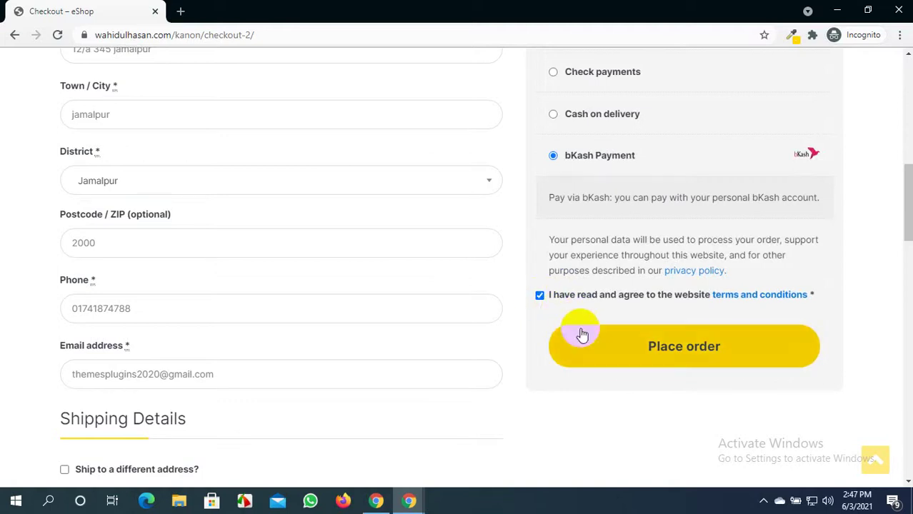
pyautogui.click(631, 346)
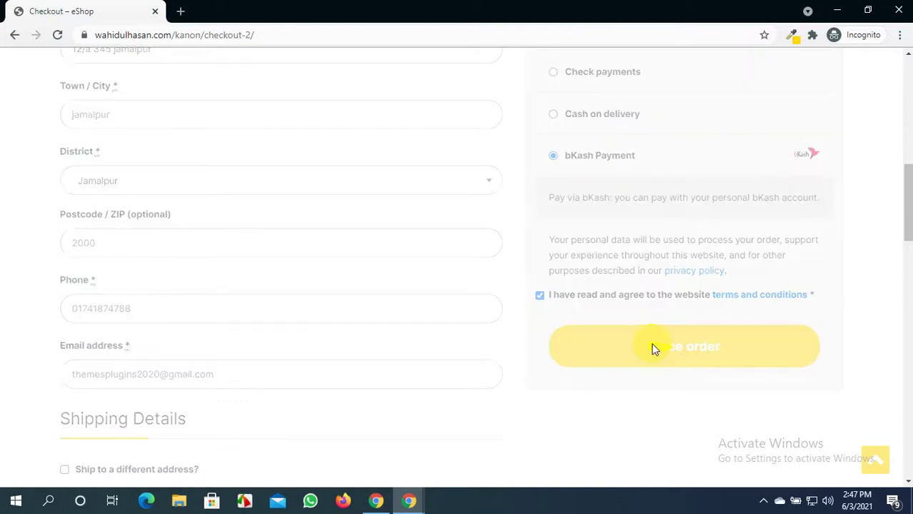
pyautogui.click(652, 348)
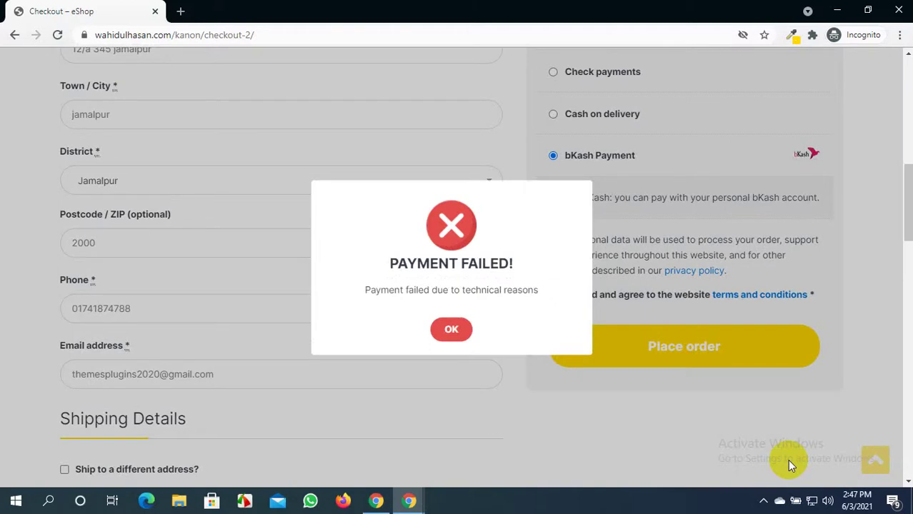
pyautogui.click(448, 329)
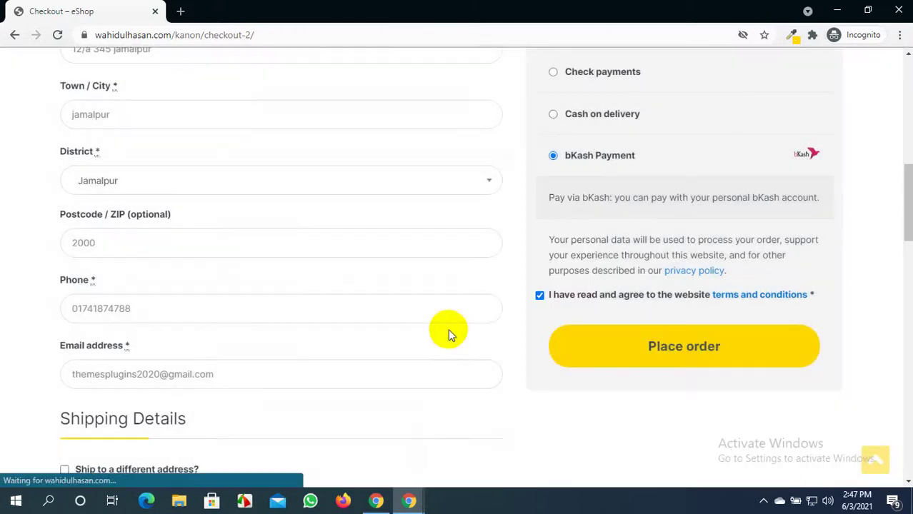
# Back in WPbKash settings, tick Charge Enable on the Extra tab.
pyautogui.moveTo(408, 500)
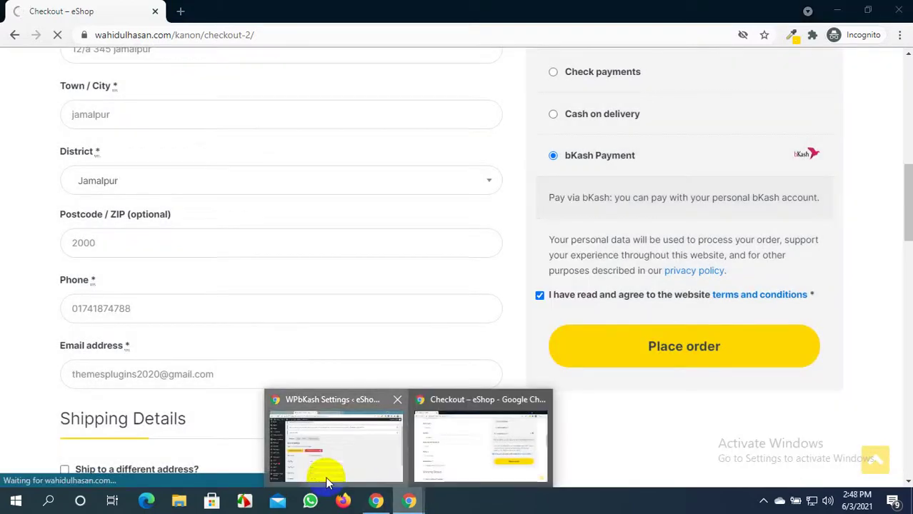
pyautogui.click(326, 473)
pyautogui.scroll(1, 355, 430)
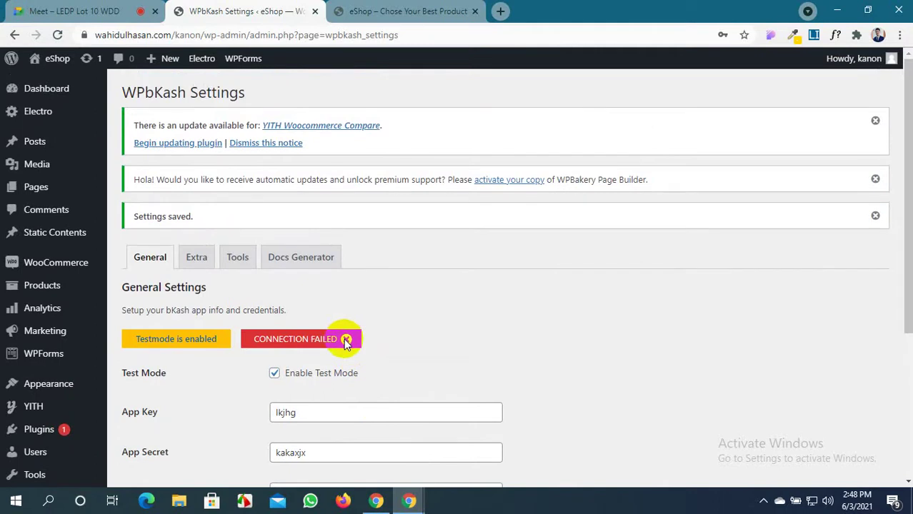
pyautogui.click(202, 263)
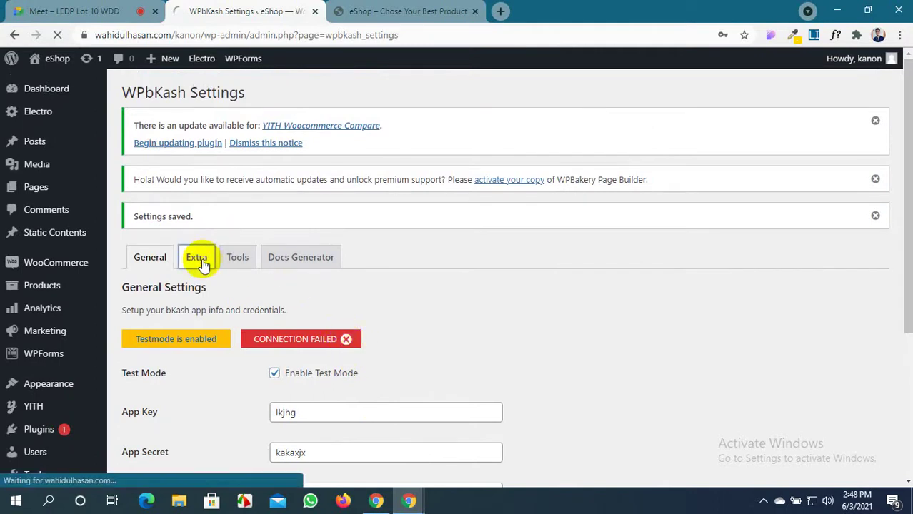
pyautogui.scroll(-3, 383, 294)
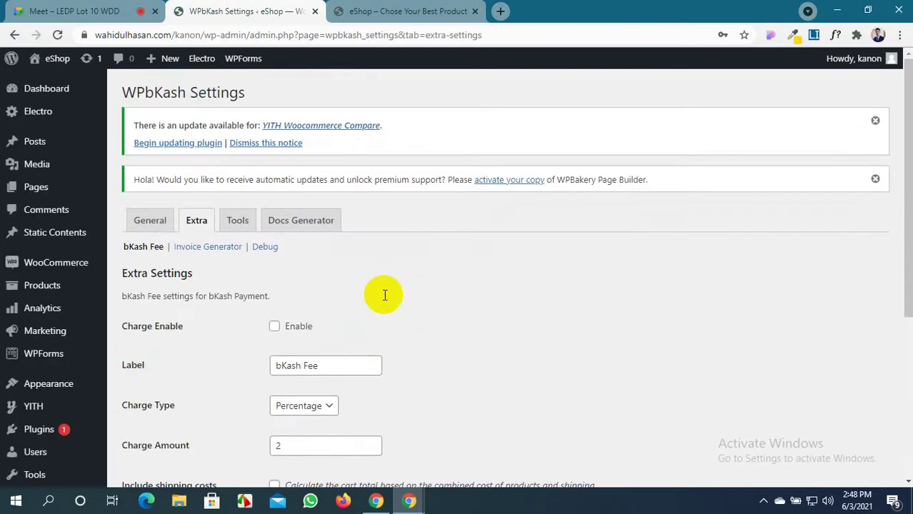
pyautogui.scroll(-2, 384, 295)
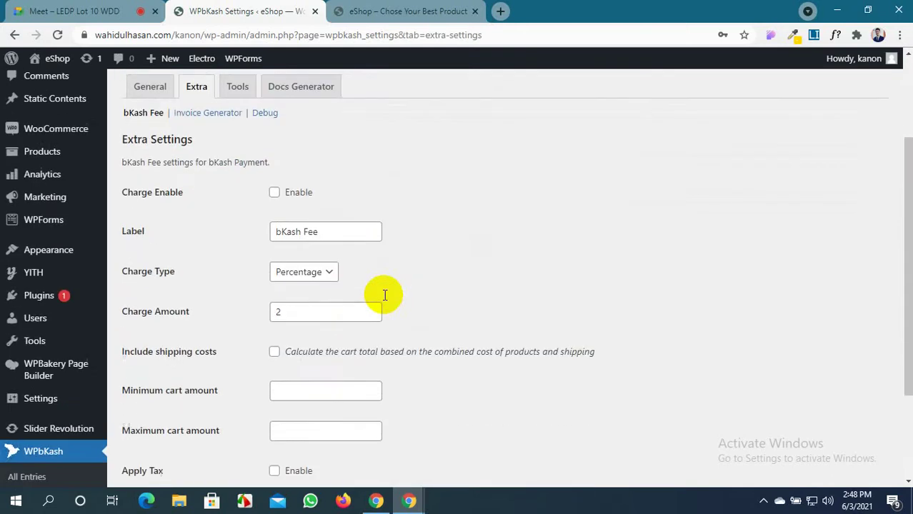
pyautogui.click(273, 193)
# Look through the WPbKash Tools tab's transaction search and the Docs Generator page.
pyautogui.scroll(-2, 355, 293)
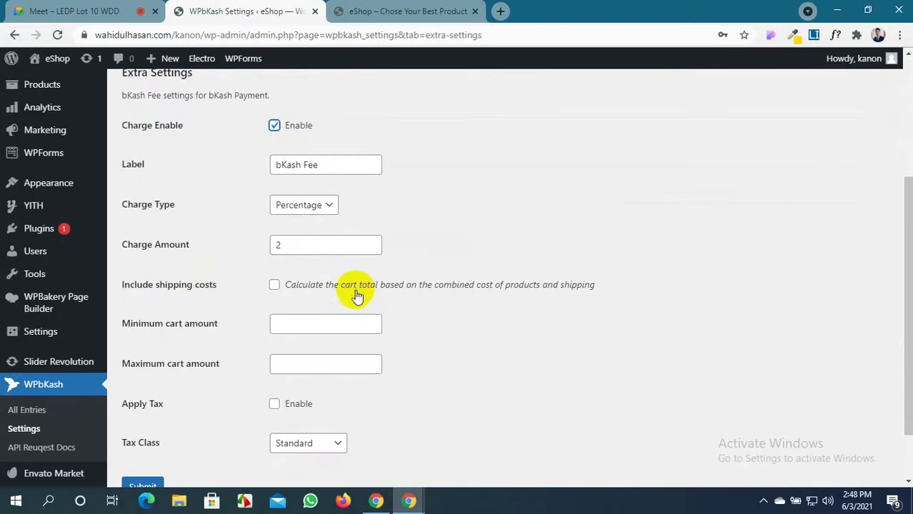
pyautogui.scroll(-1, 285, 274)
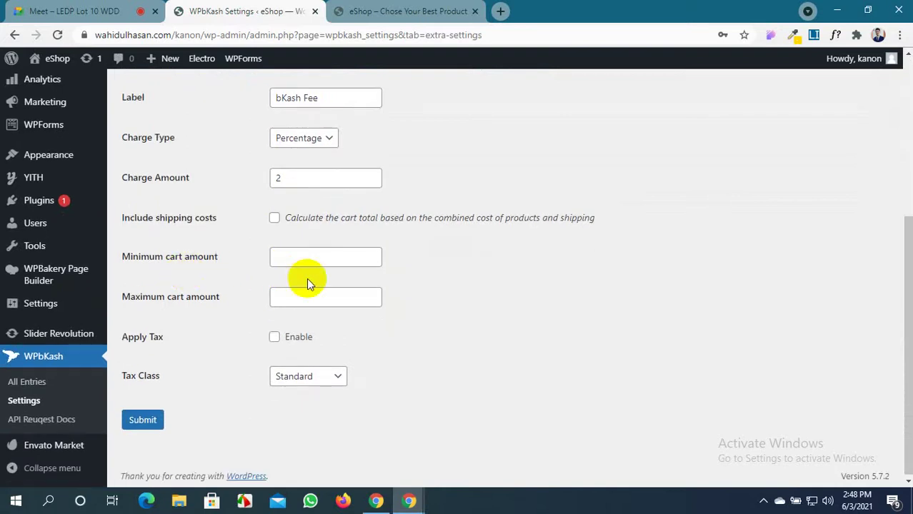
pyautogui.scroll(4, 249, 357)
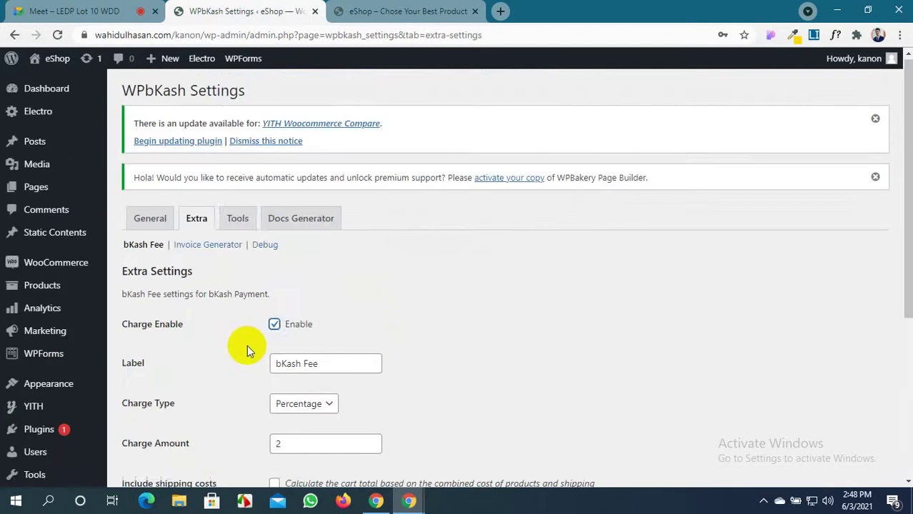
pyautogui.click(240, 219)
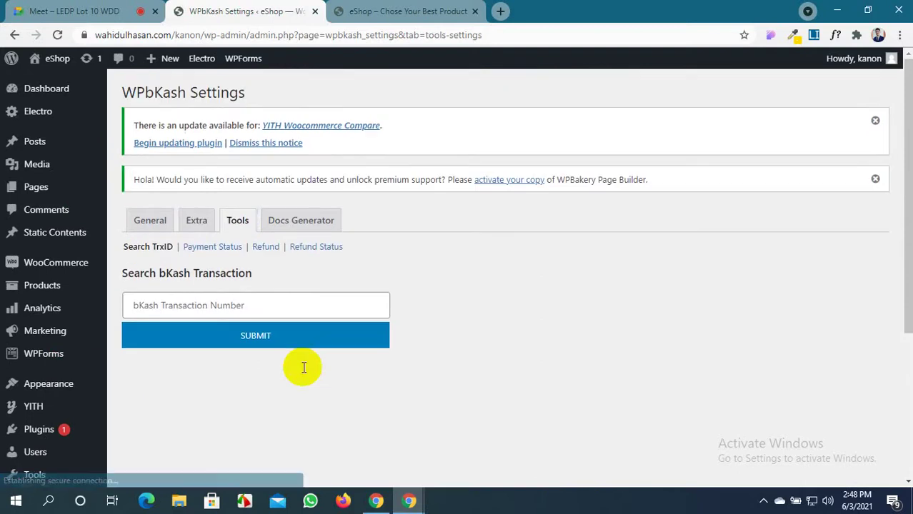
pyautogui.click(158, 304)
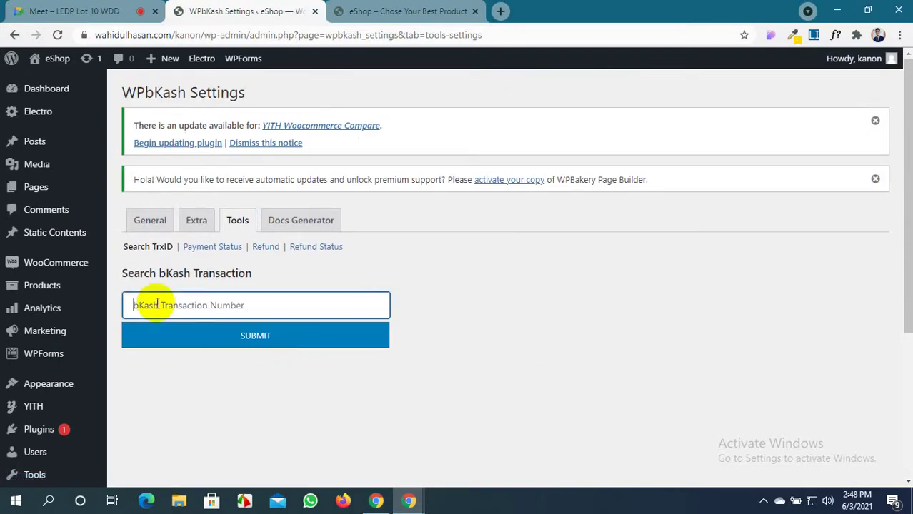
pyautogui.click(323, 227)
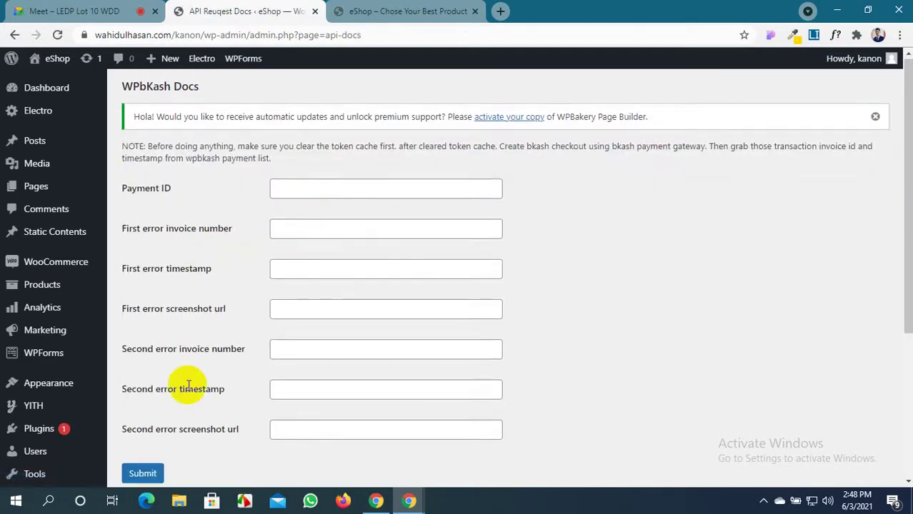
pyautogui.scroll(-3, 189, 383)
pyautogui.scroll(3, 191, 391)
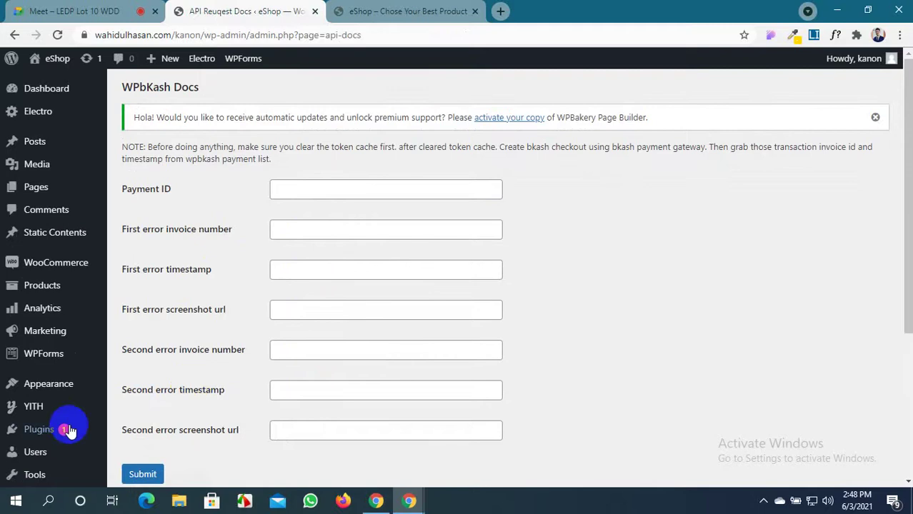
pyautogui.scroll(-3, 50, 429)
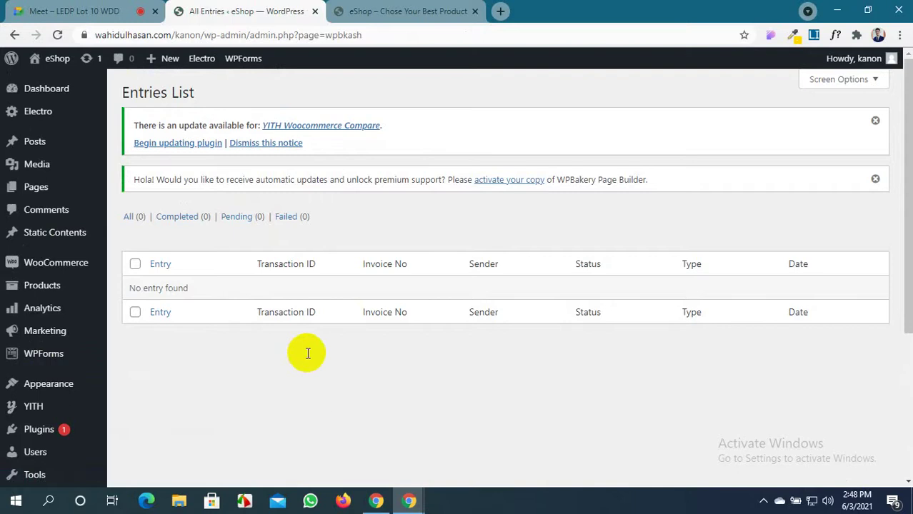
# Open the WordPress Dashboard, then view the 'eShop – Chose Your Best Product' home page tab.
pyautogui.click(35, 118)
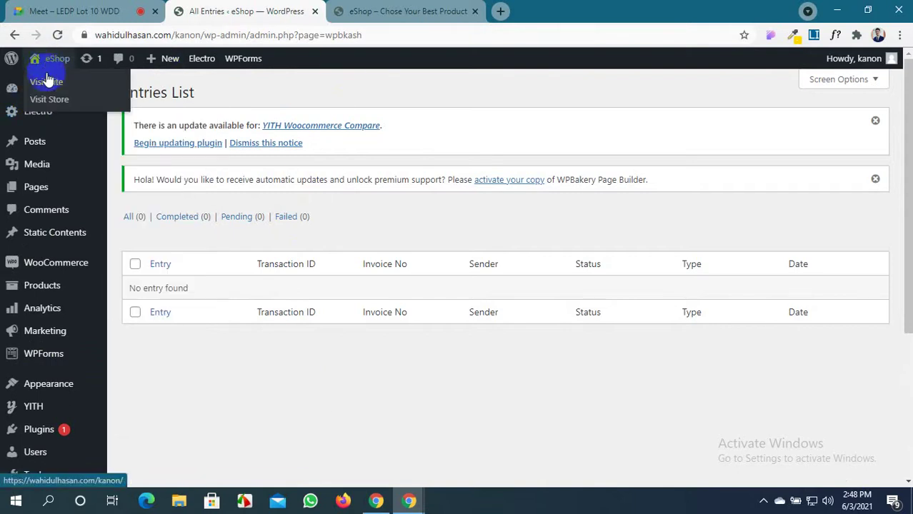
pyautogui.click(32, 121)
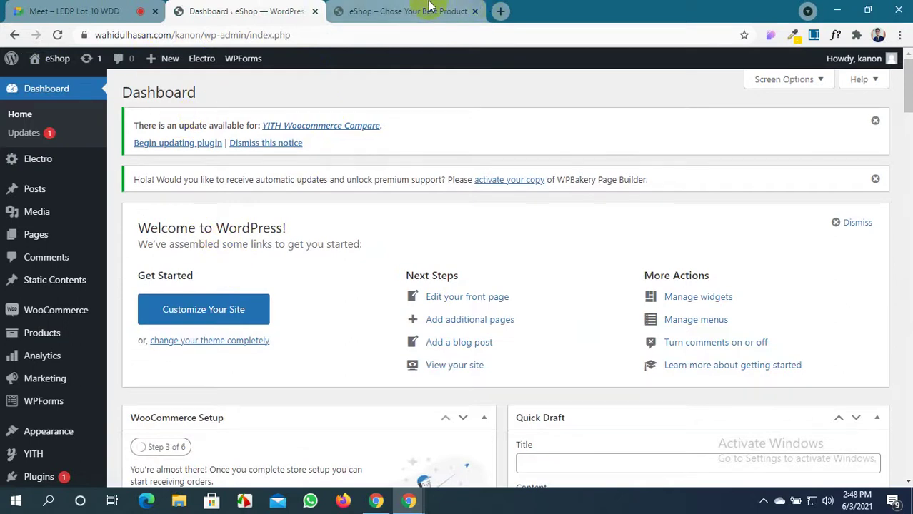
pyautogui.click(400, 11)
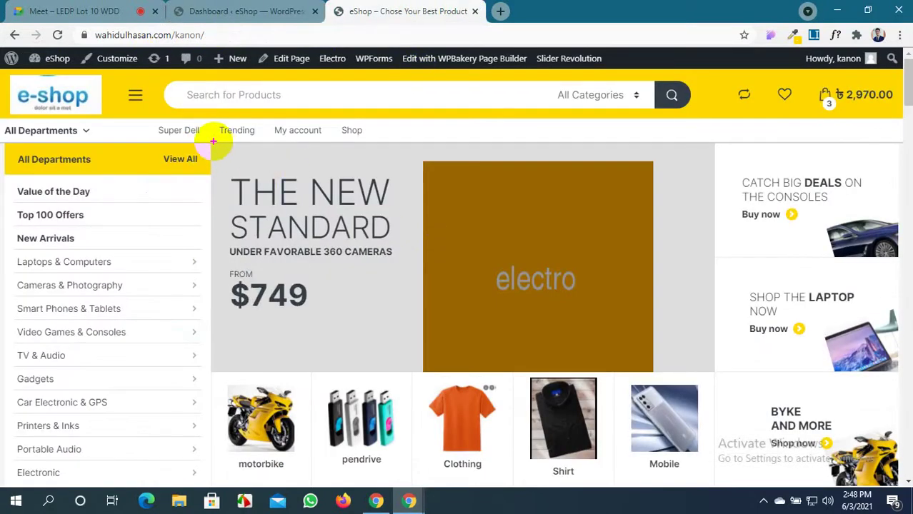
pyautogui.moveTo(213, 141)
pyautogui.mouseDown()
pyautogui.moveTo(270, 250)
pyautogui.moveTo(654, 383)
pyautogui.moveTo(717, 370)
pyautogui.mouseUp()
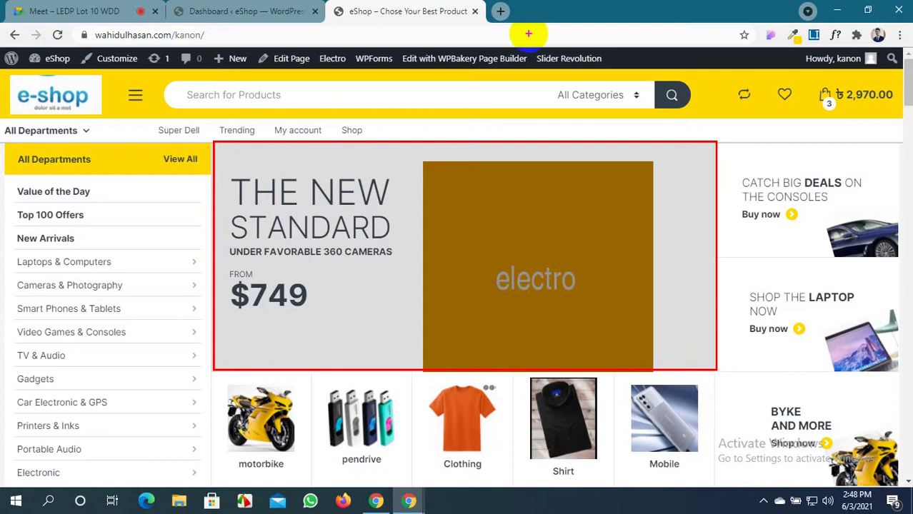
# Search 'slider revolution' in a new tab and open sliderrevolution.com.
pyautogui.click(498, 12)
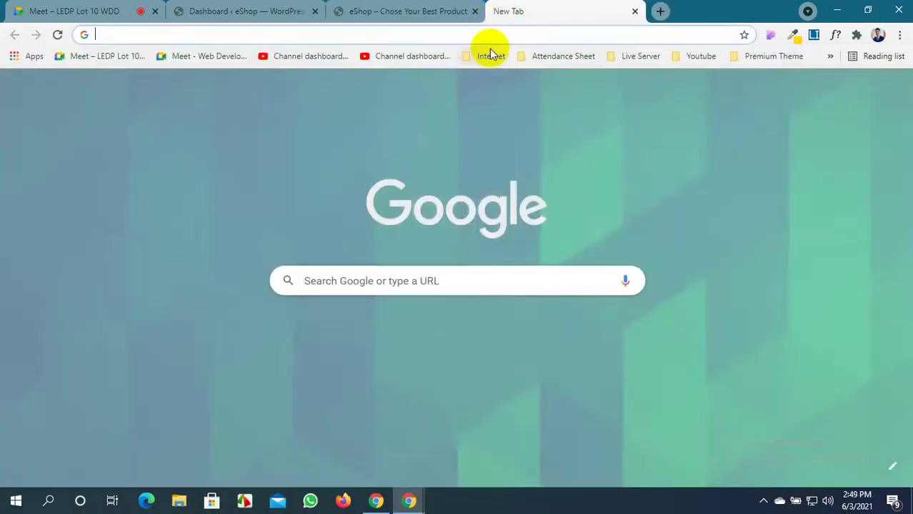
pyautogui.write('slid')
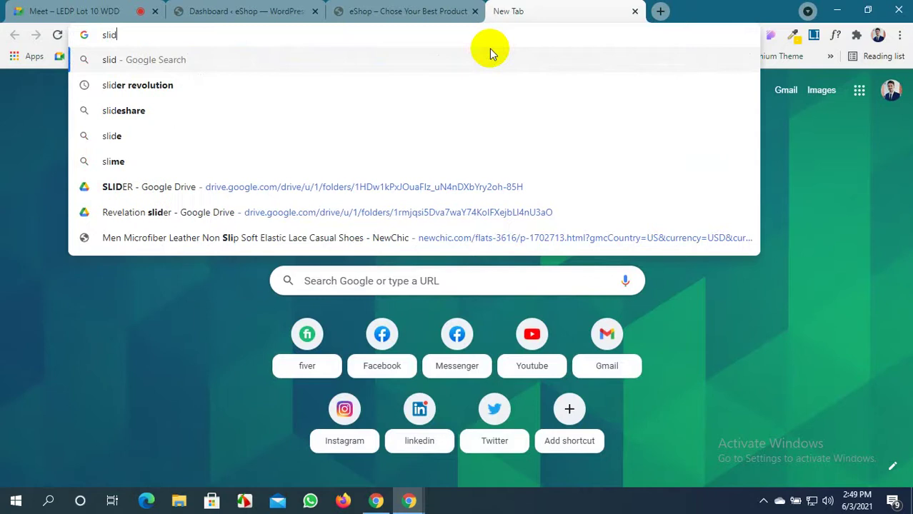
pyautogui.press('Down')
pyautogui.press('Return')
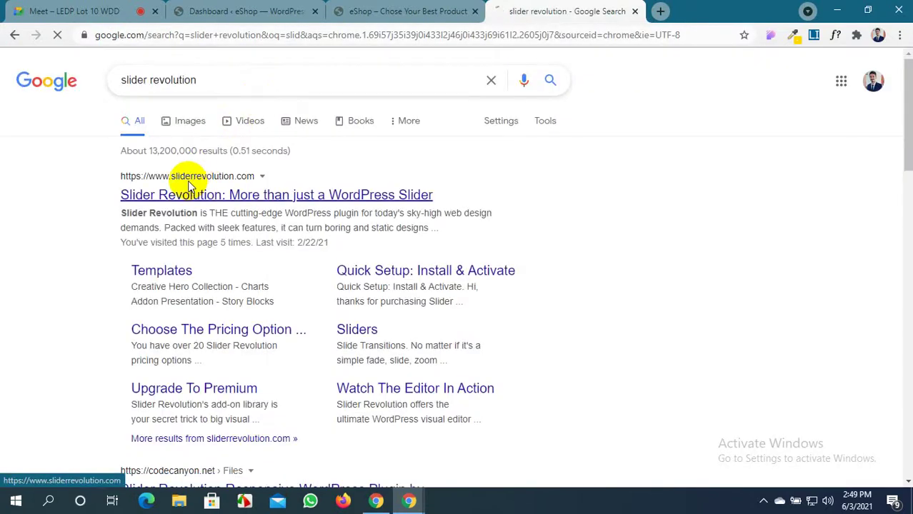
pyautogui.click(188, 183)
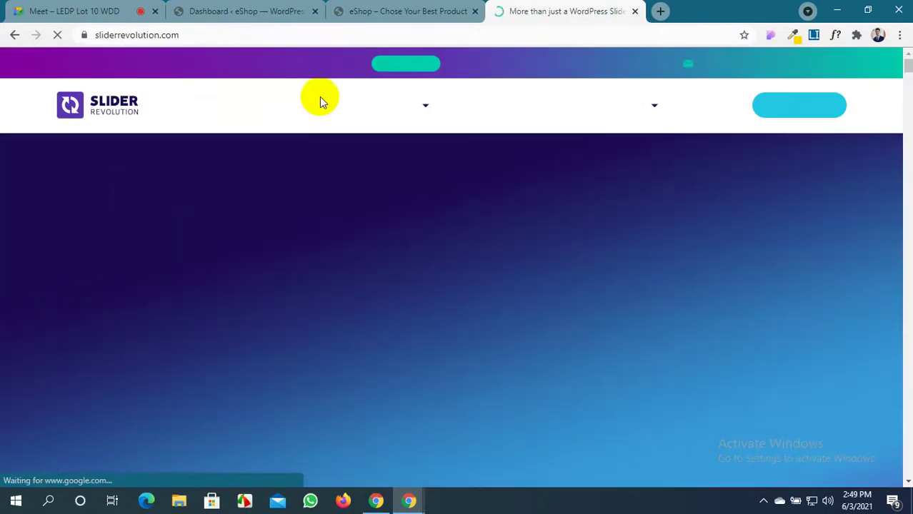
# Load themeforest.net in another new tab.
pyautogui.click(659, 12)
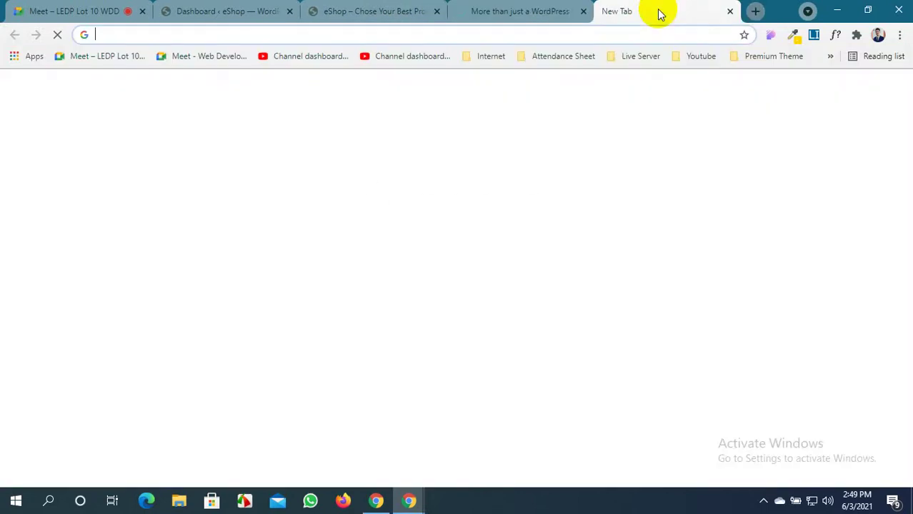
pyautogui.write('the')
pyautogui.press('Return')
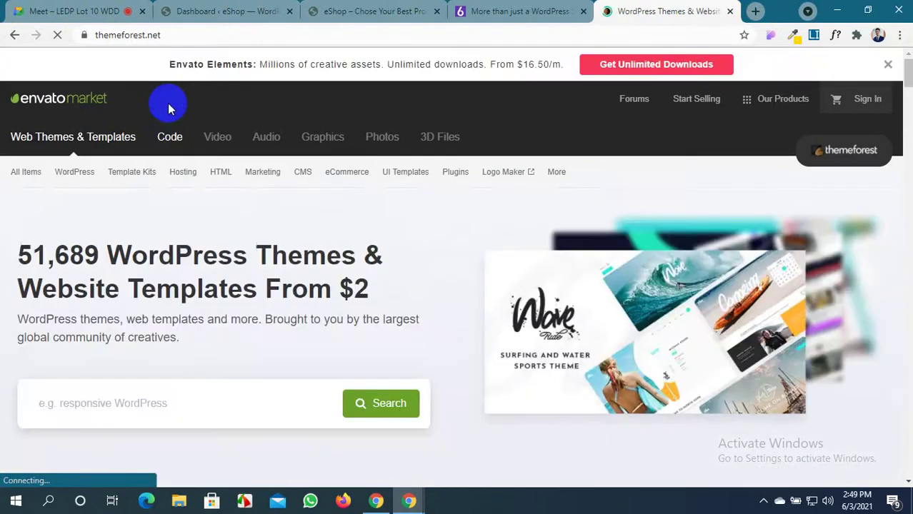
# Open CodeCanyon's popular top-selling code and plugin files list.
pyautogui.click(168, 103)
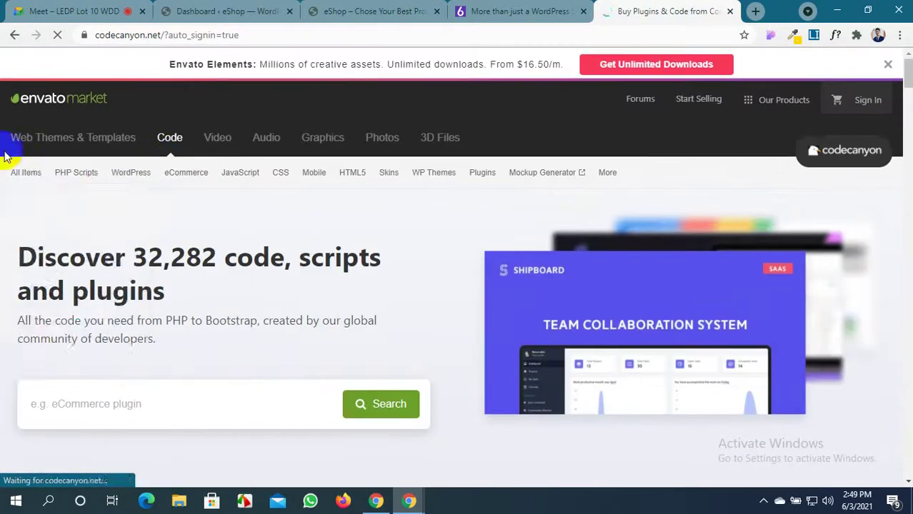
pyautogui.click(24, 174)
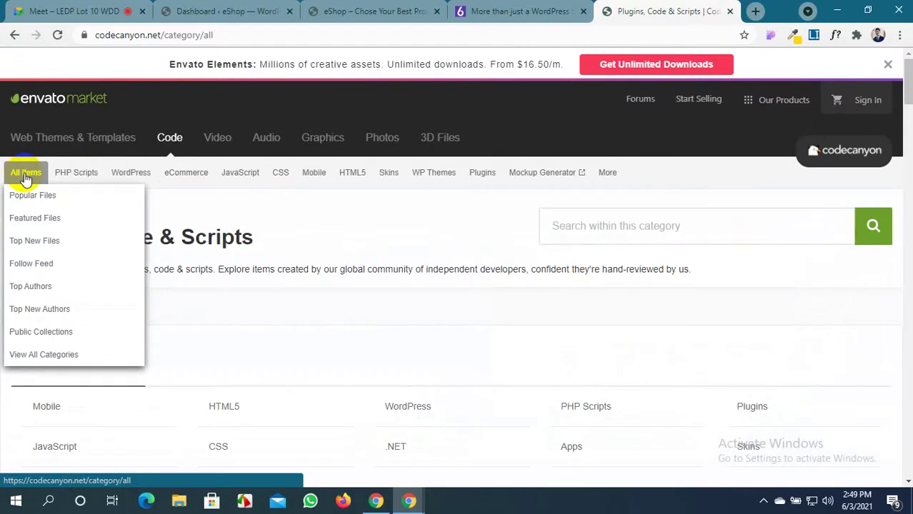
pyautogui.click(31, 197)
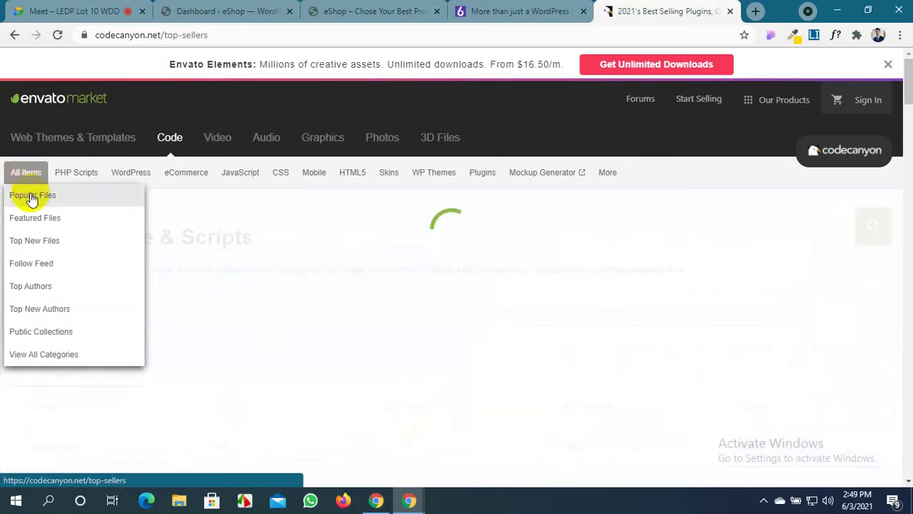
# Find the Slider Revolution card at $85, then return to the sliderrevolution.com tab.
pyautogui.scroll(-3, 45, 198)
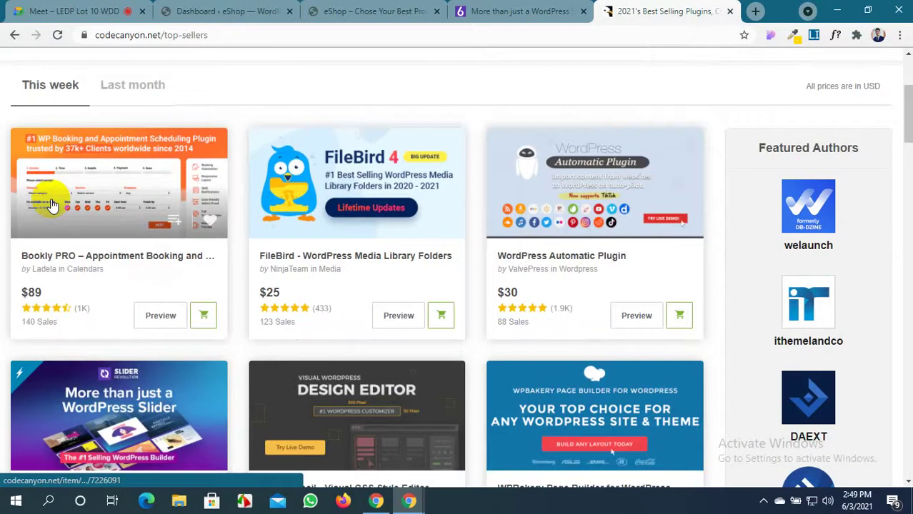
pyautogui.scroll(-2, 373, 241)
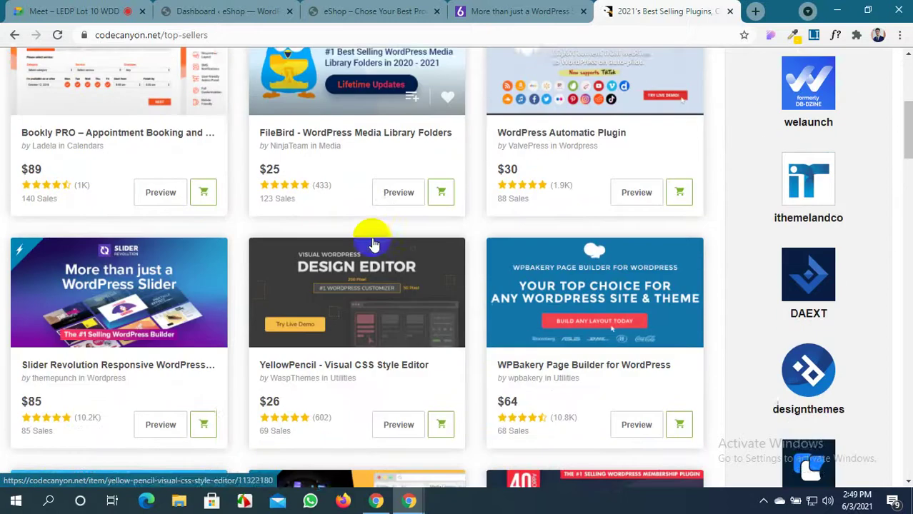
pyautogui.scroll(-1, 102, 316)
pyautogui.scroll(1, 103, 318)
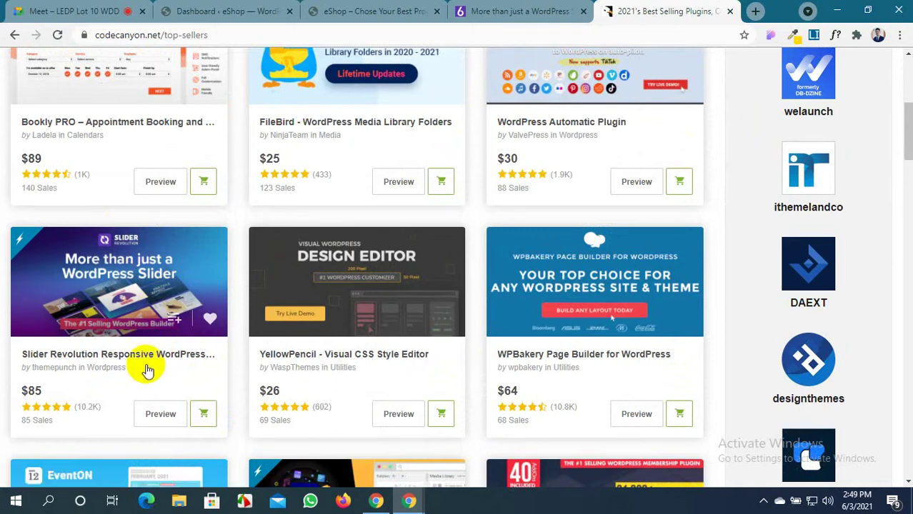
pyautogui.scroll(-2, 146, 369)
pyautogui.scroll(2, 136, 357)
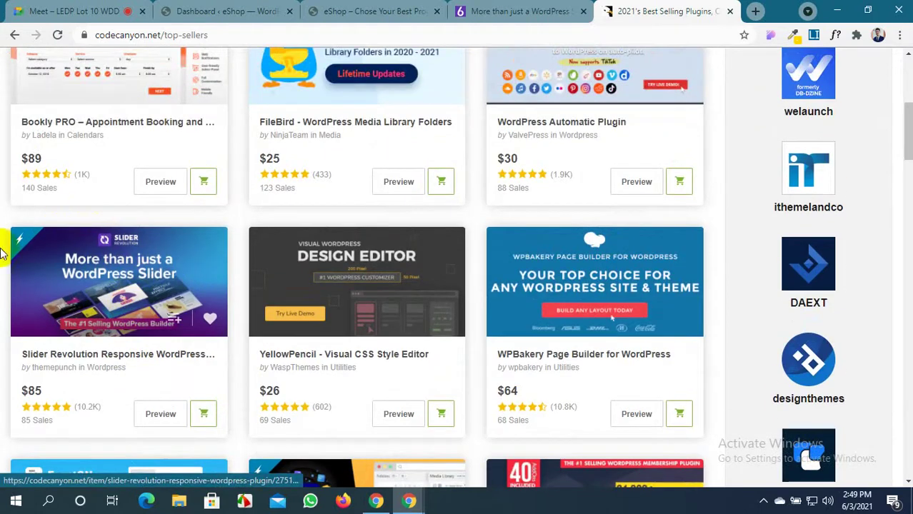
pyautogui.click(518, 11)
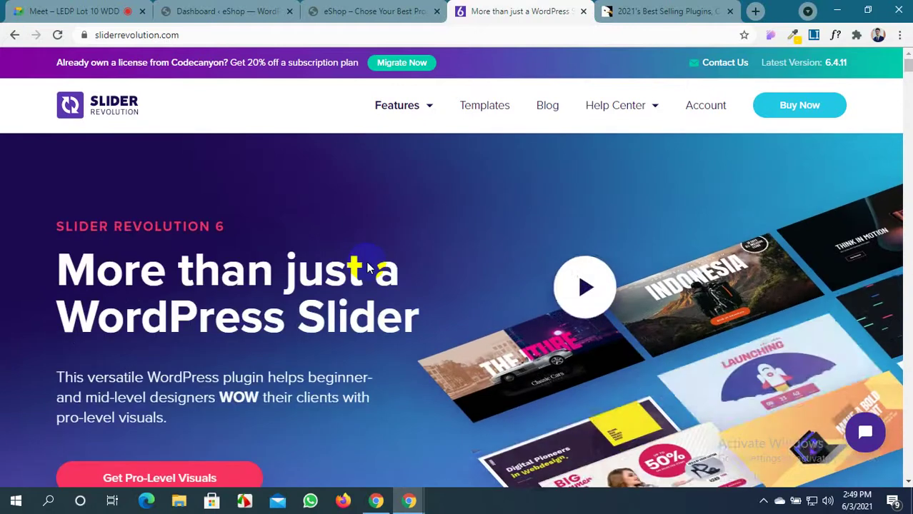
# Scroll down the sliderrevolution.com home page to look it over.
pyautogui.scroll(-7, 368, 267)
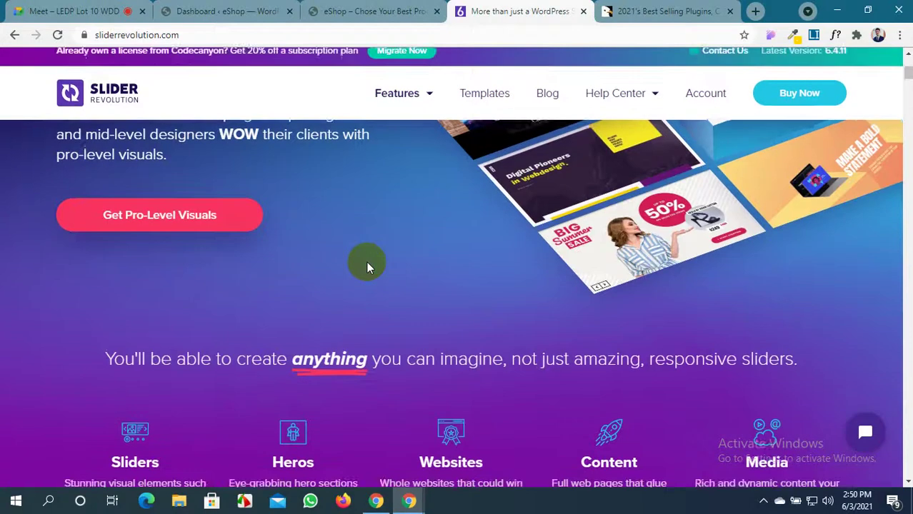
pyautogui.scroll(-10, 368, 266)
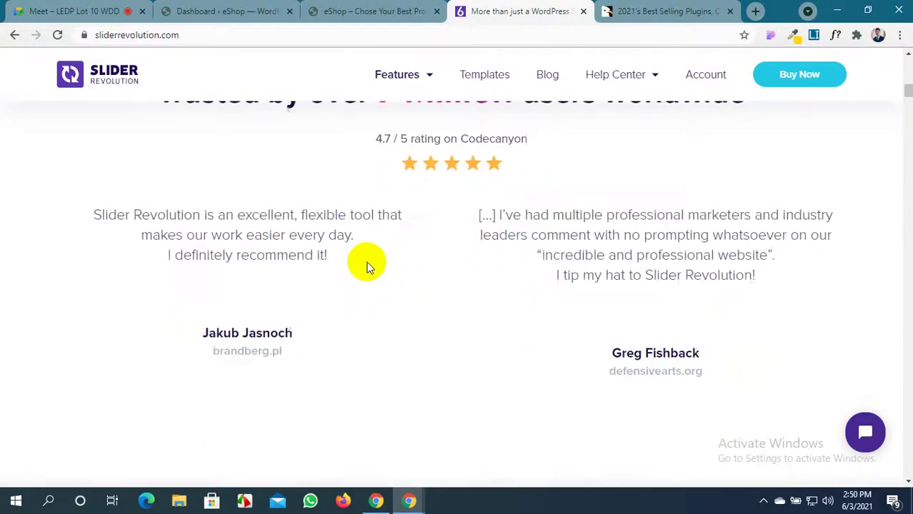
pyautogui.scroll(-5, 368, 266)
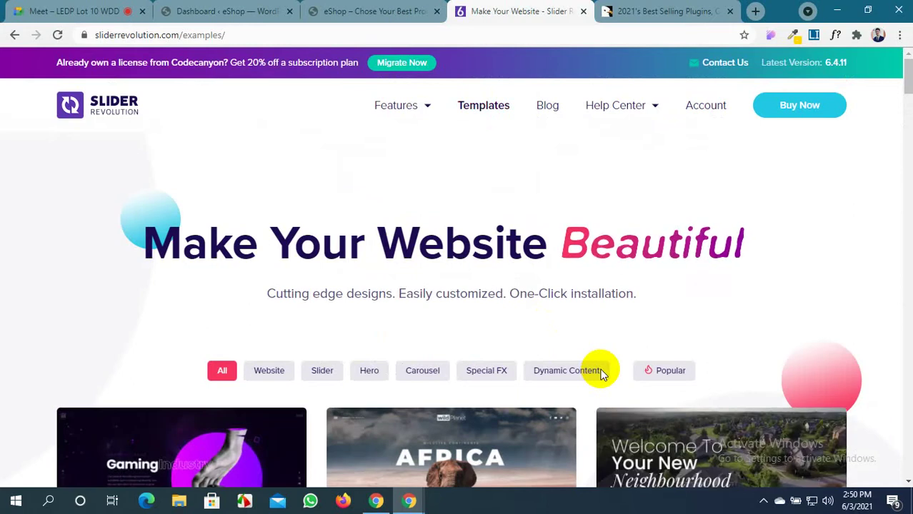
# Filter the template gallery to show only Slider templates.
pyautogui.scroll(-5, 600, 370)
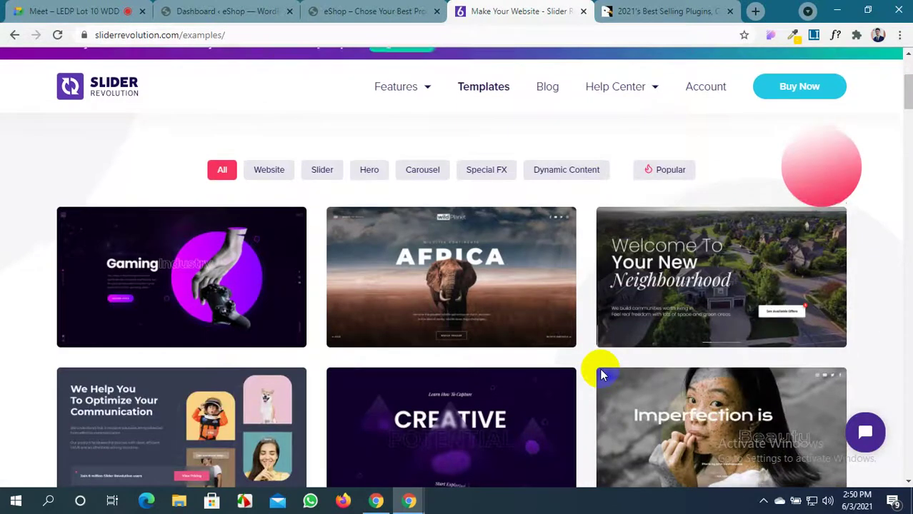
pyautogui.scroll(3, 601, 372)
pyautogui.click(322, 174)
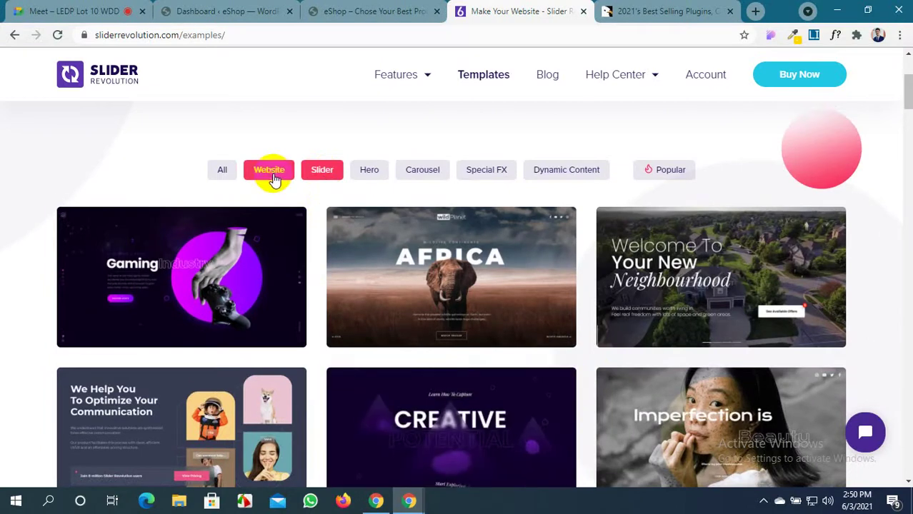
pyautogui.click(320, 173)
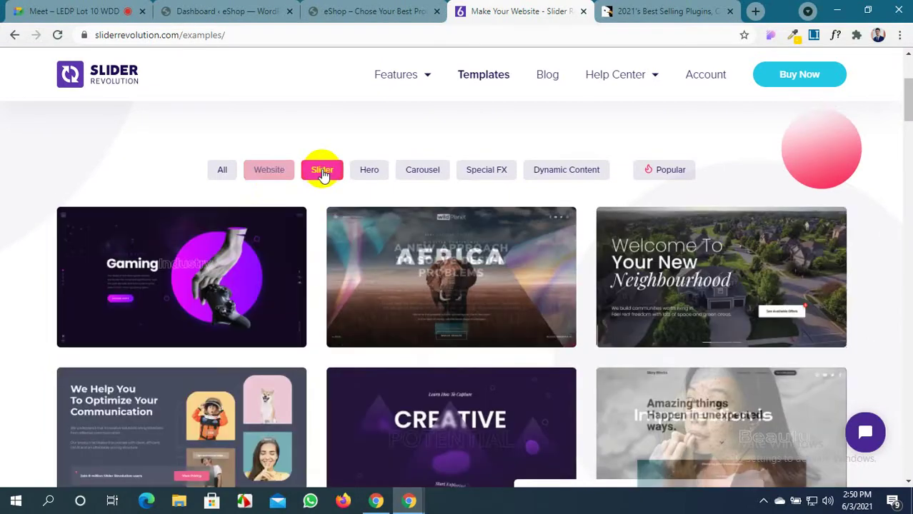
# Open the Charts Addon, Cinematic Wildlife and Real Estate slider demos in new tabs.
pyautogui.scroll(-3, 325, 374)
pyautogui.scroll(5, 321, 372)
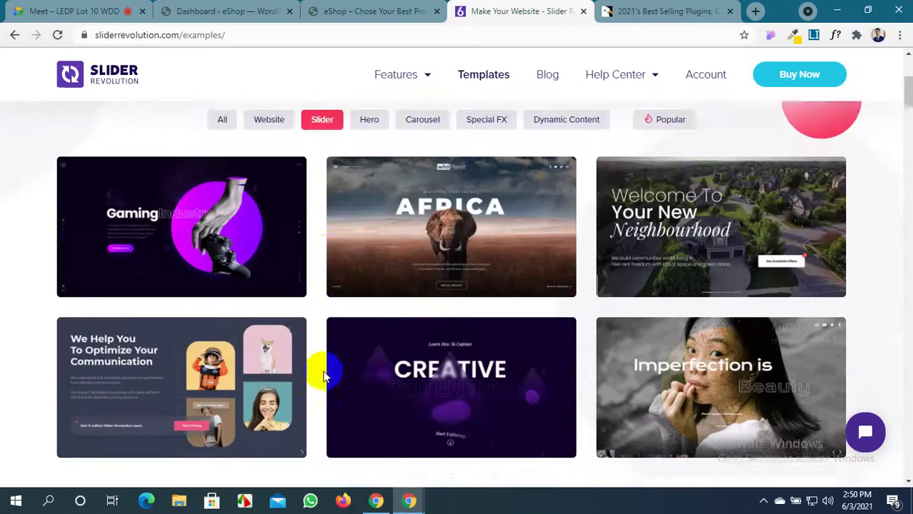
pyautogui.scroll(-4, 316, 367)
pyautogui.scroll(-1, 300, 359)
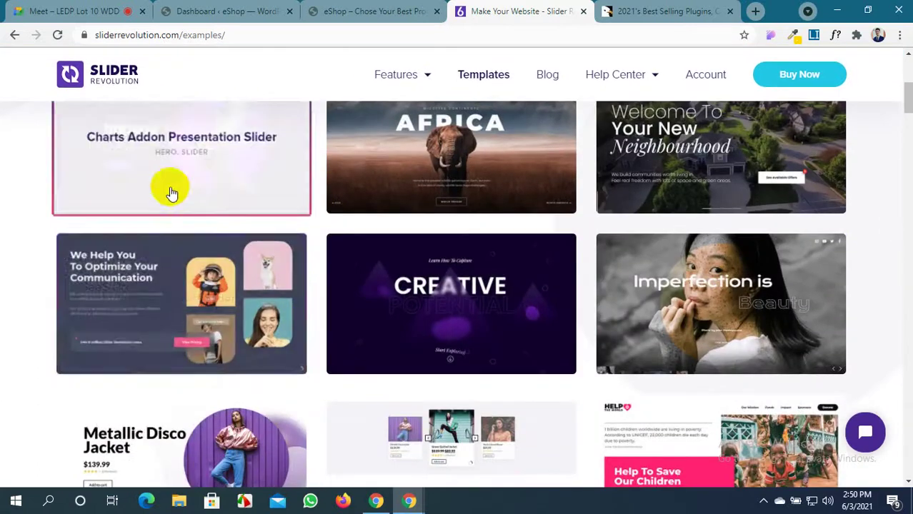
pyautogui.middleClick(177, 198)
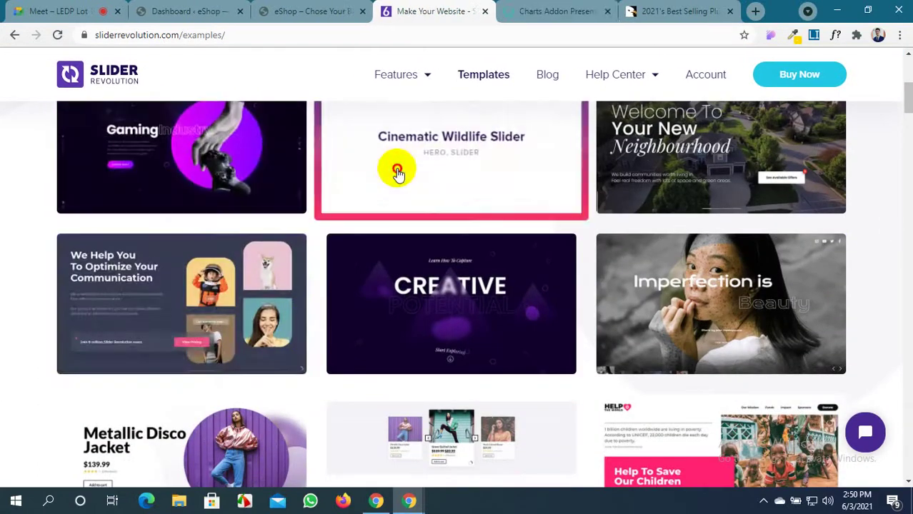
pyautogui.middleClick(396, 175)
pyautogui.middleClick(649, 196)
# Open the Corporate, Music Band and Minimal website demos in new tabs, then view Charts.
pyautogui.scroll(-6, 319, 279)
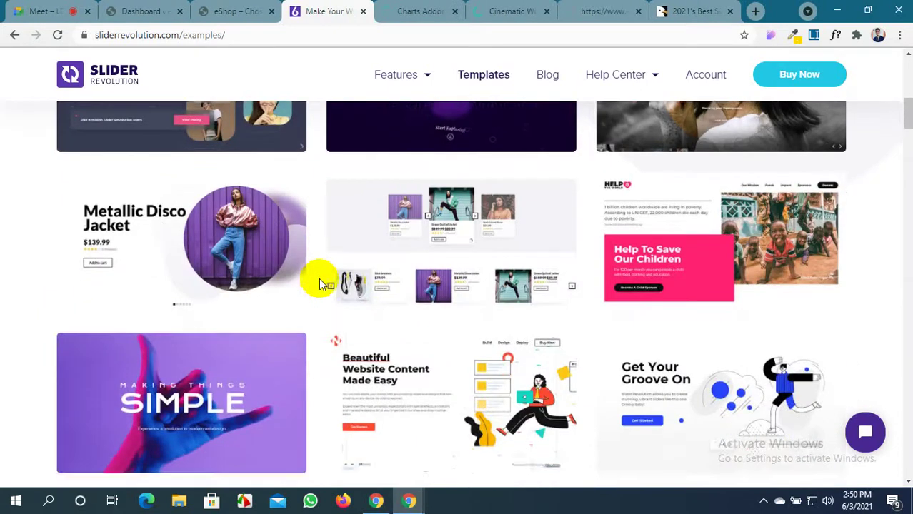
pyautogui.scroll(-7, 319, 278)
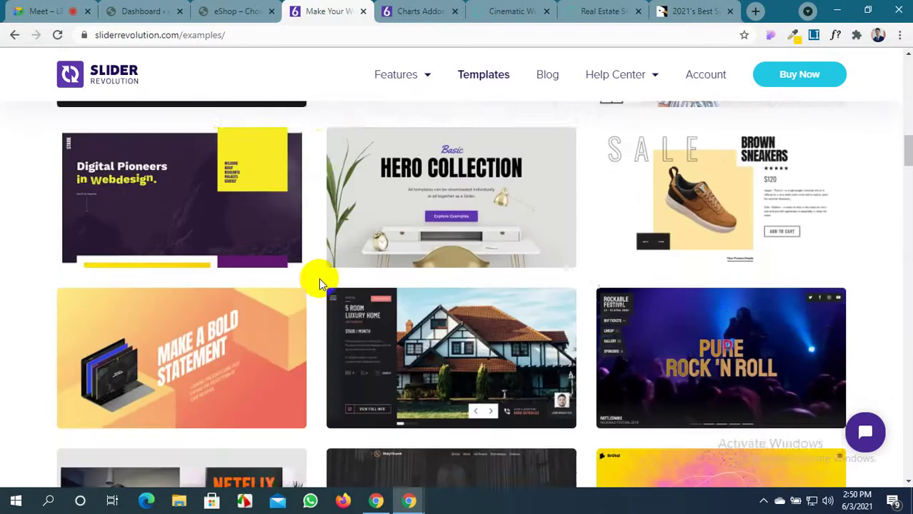
pyautogui.scroll(-4, 318, 278)
pyautogui.scroll(3, 318, 278)
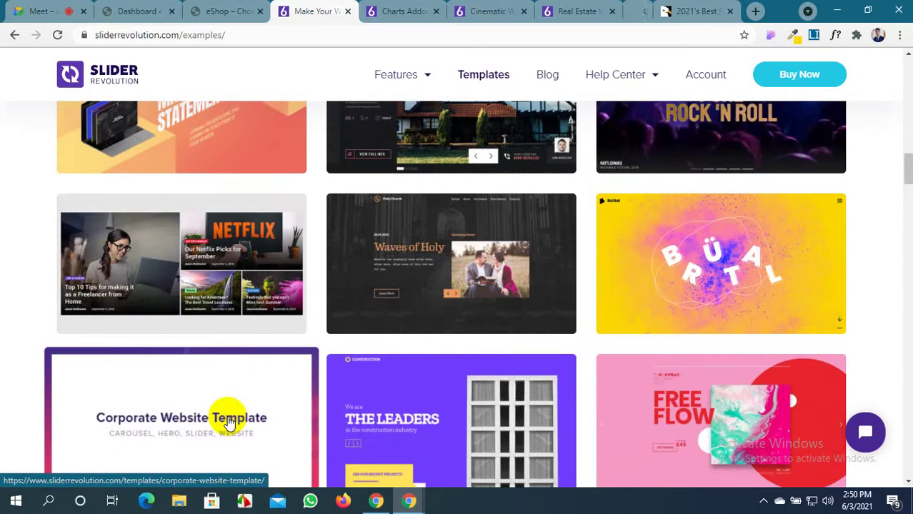
pyautogui.middleClick(225, 416)
pyautogui.scroll(-1, 436, 389)
pyautogui.scroll(-7, 437, 390)
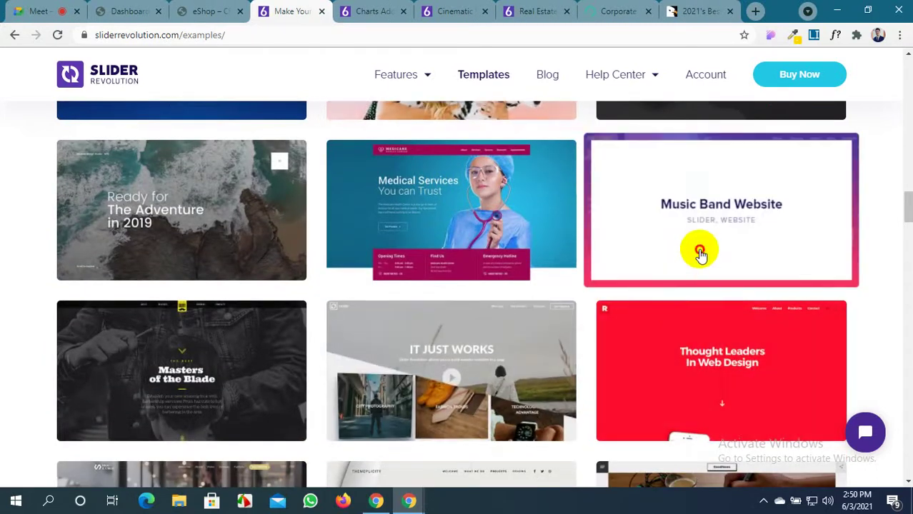
pyautogui.middleClick(700, 254)
pyautogui.scroll(-2, 312, 442)
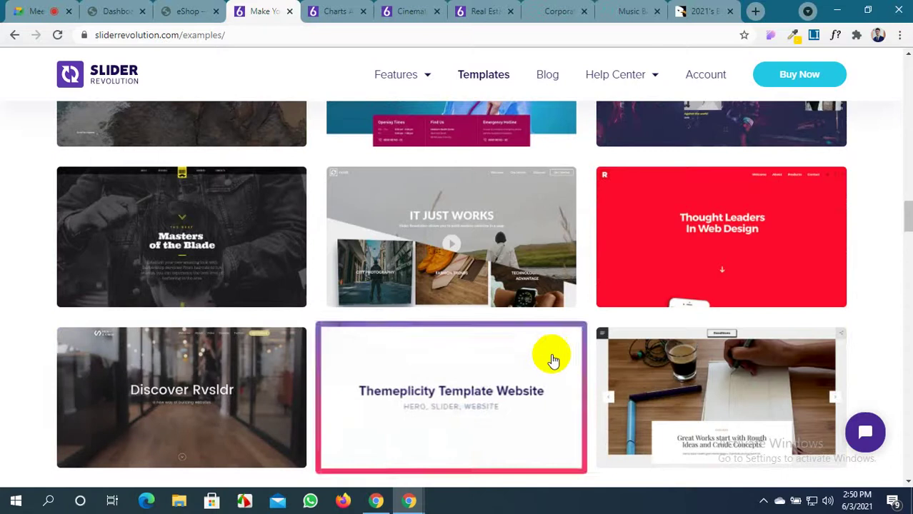
pyautogui.scroll(-5, 305, 374)
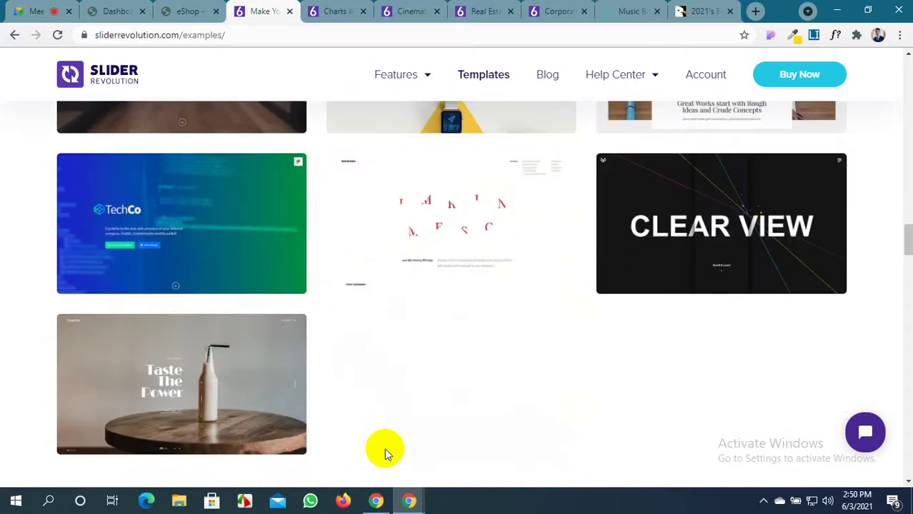
pyautogui.scroll(-3, 384, 450)
pyautogui.scroll(9, 384, 450)
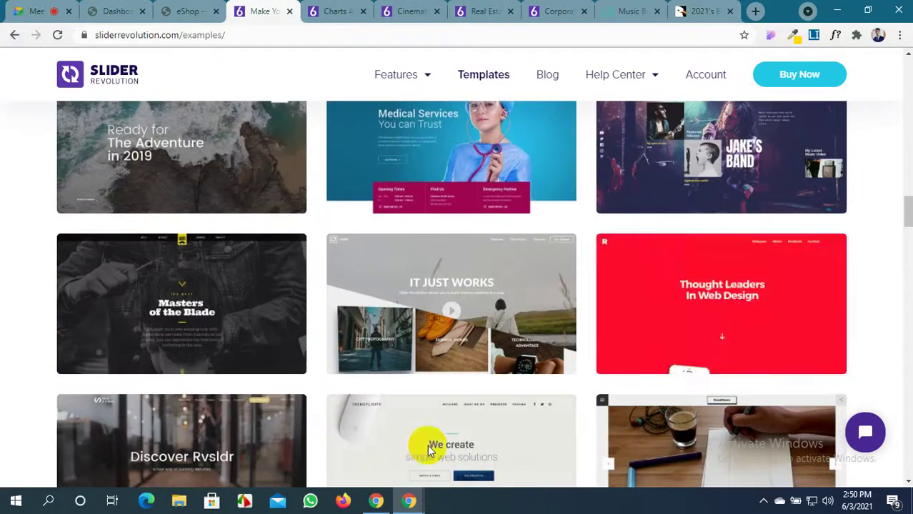
pyautogui.middleClick(693, 346)
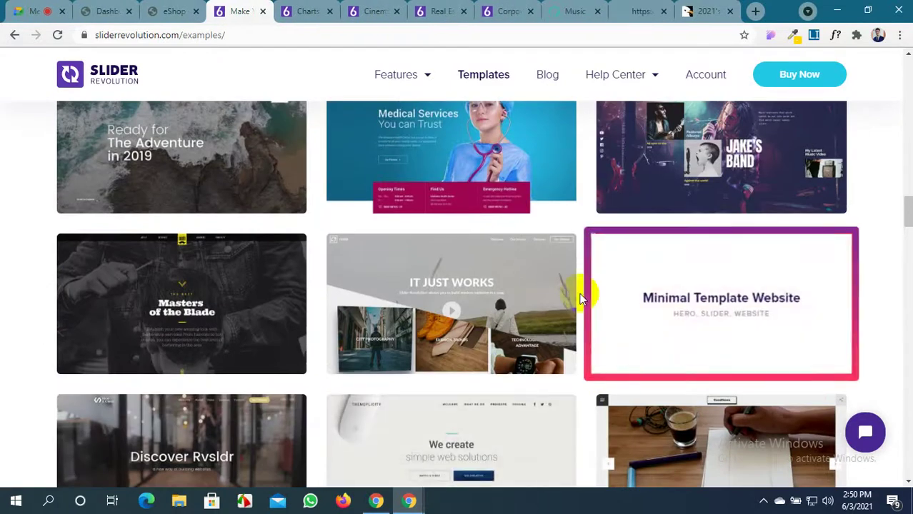
pyautogui.click(305, 10)
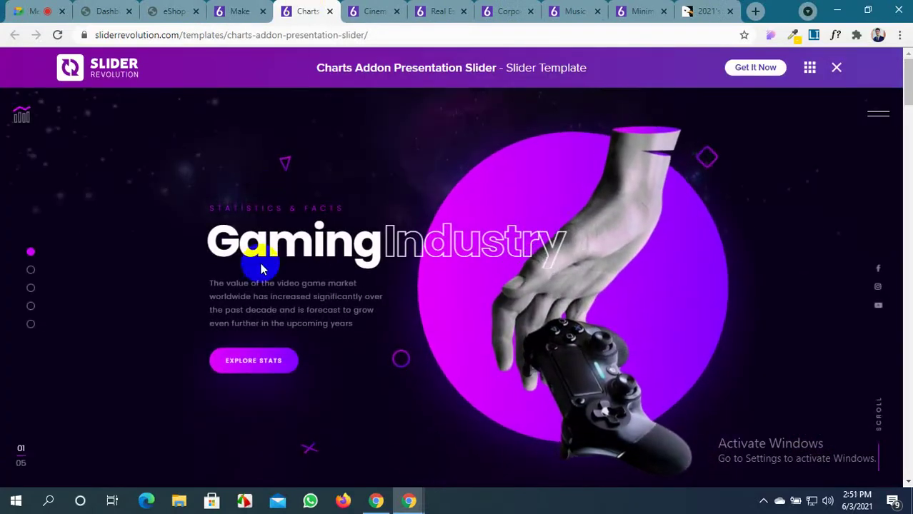
# Step through the Market Value, Age & Gender, Active Gamers and Best Selling Games slides, then view Cinematic Wildlife.
pyautogui.click(473, 348)
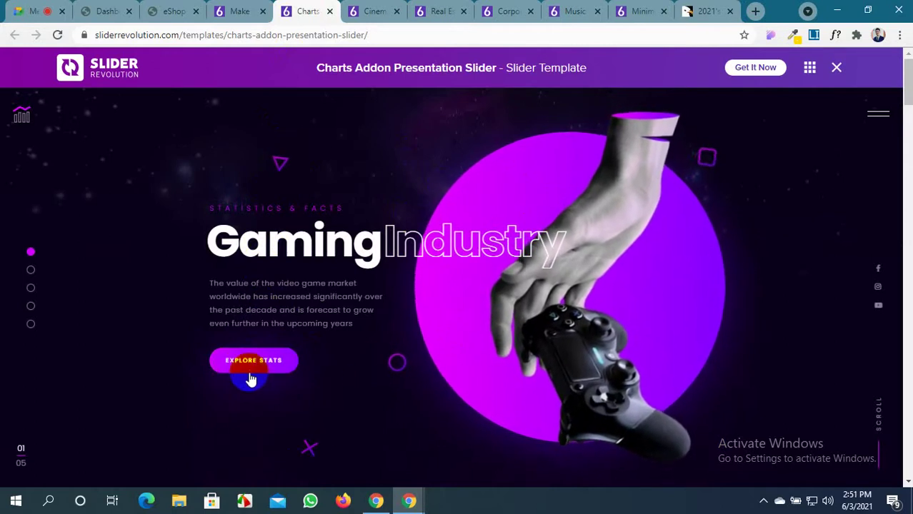
pyautogui.click(30, 272)
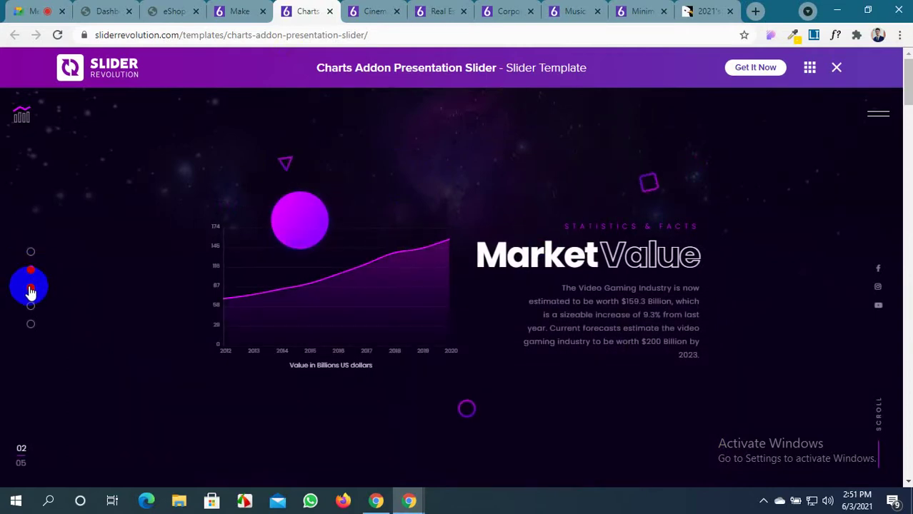
pyautogui.click(31, 289)
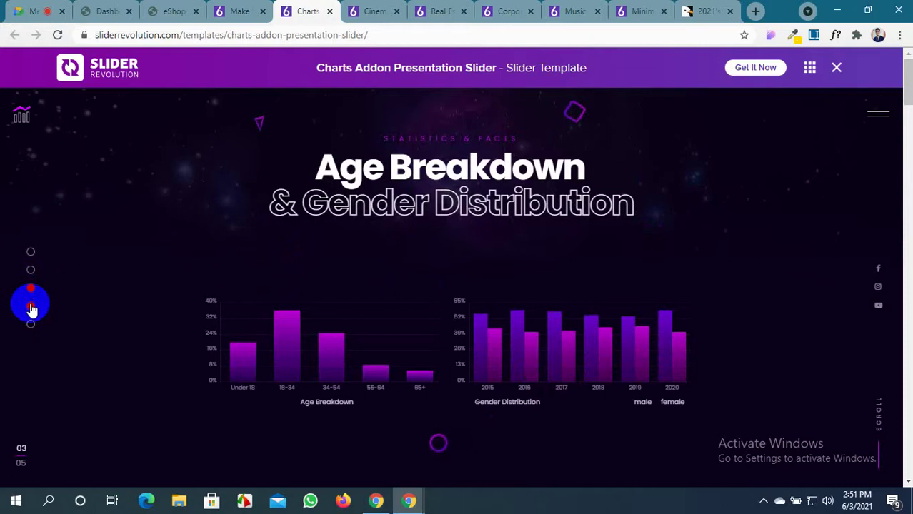
pyautogui.click(31, 307)
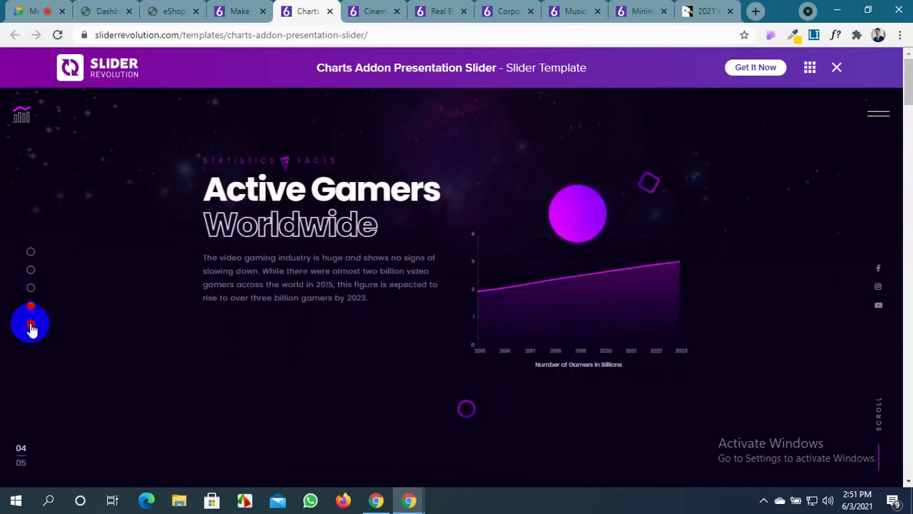
pyautogui.click(31, 326)
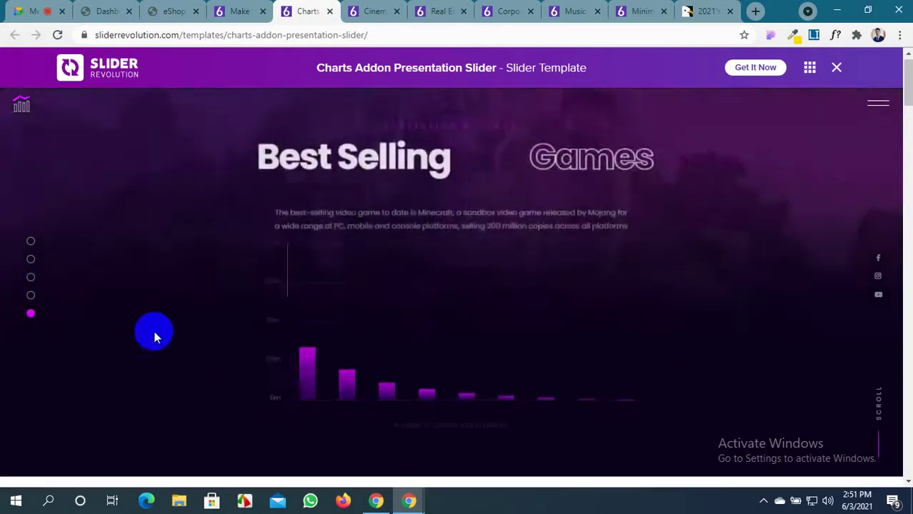
pyautogui.scroll(-5, 153, 333)
pyautogui.scroll(6, 155, 333)
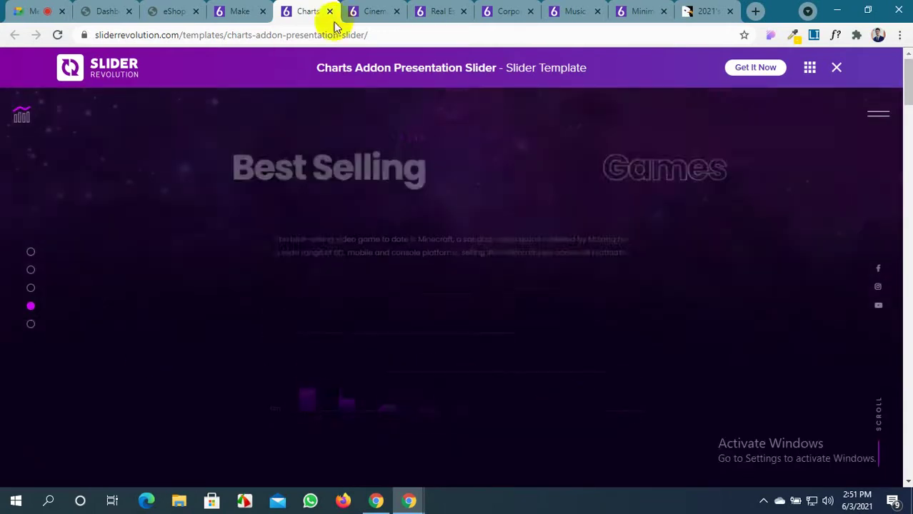
pyautogui.click(370, 9)
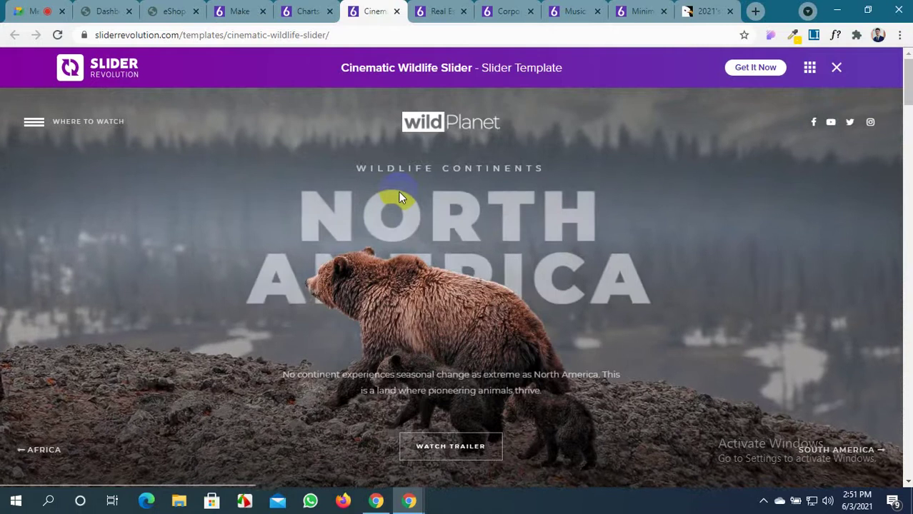
# Show the Real Estate Showcase demo through to its 'Office Space In Major City Centers' slide.
pyautogui.scroll(-4, 375, 257)
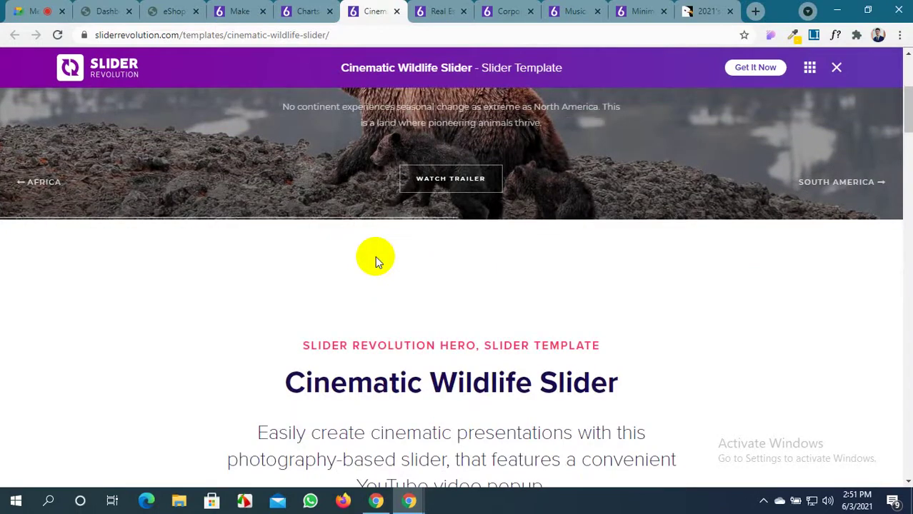
pyautogui.scroll(4, 375, 257)
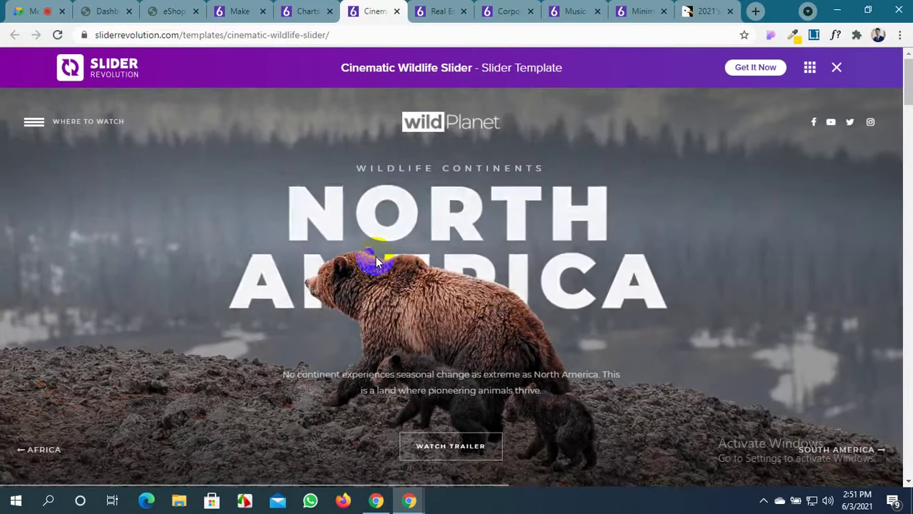
pyautogui.click(439, 10)
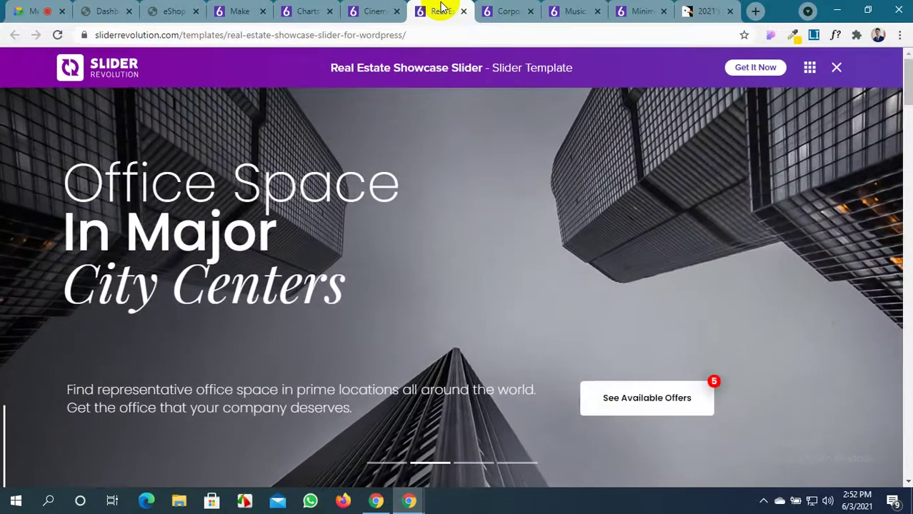
# Show the Corporate Website Template demo with its 'THINK IN MOTION' hero slide.
pyautogui.click(497, 10)
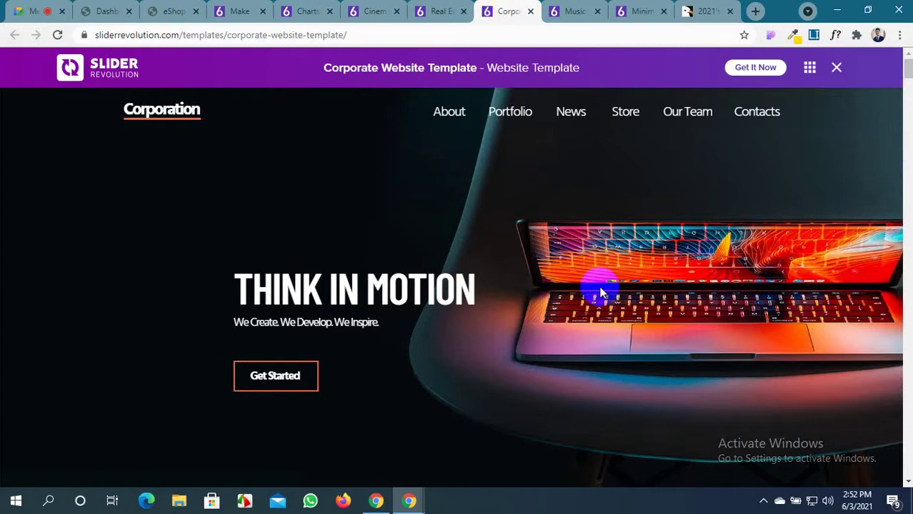
# Scroll over the Corporate demo, then show the Music Band Website demo's Albums slide.
pyautogui.scroll(-2, 603, 283)
pyautogui.scroll(2, 604, 282)
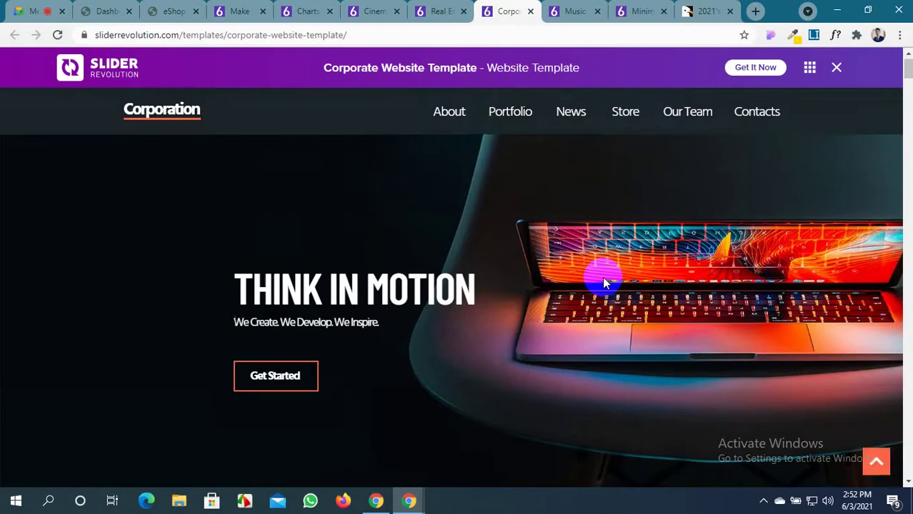
pyautogui.scroll(-2, 604, 280)
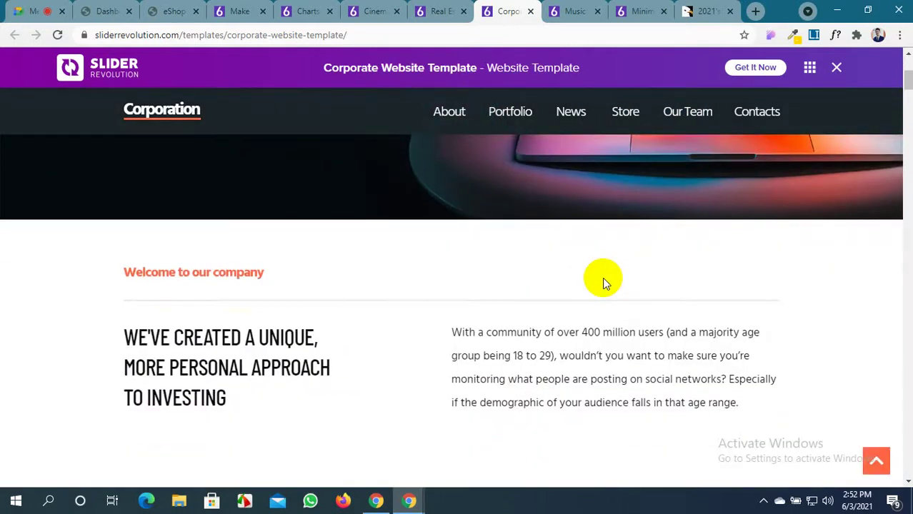
pyautogui.scroll(2, 603, 280)
pyautogui.click(570, 12)
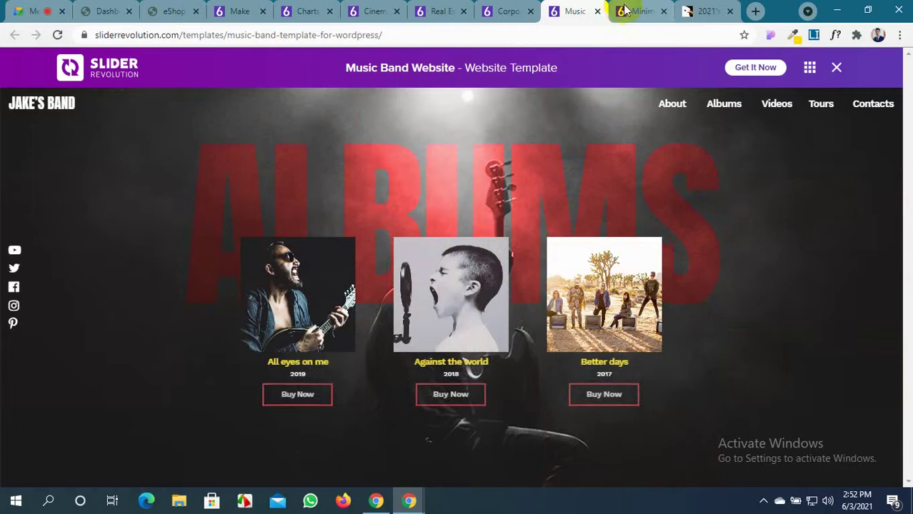
# Show the Minimal Template Website demo with its 'Thought Leaders In Web Design' hero.
pyautogui.click(623, 12)
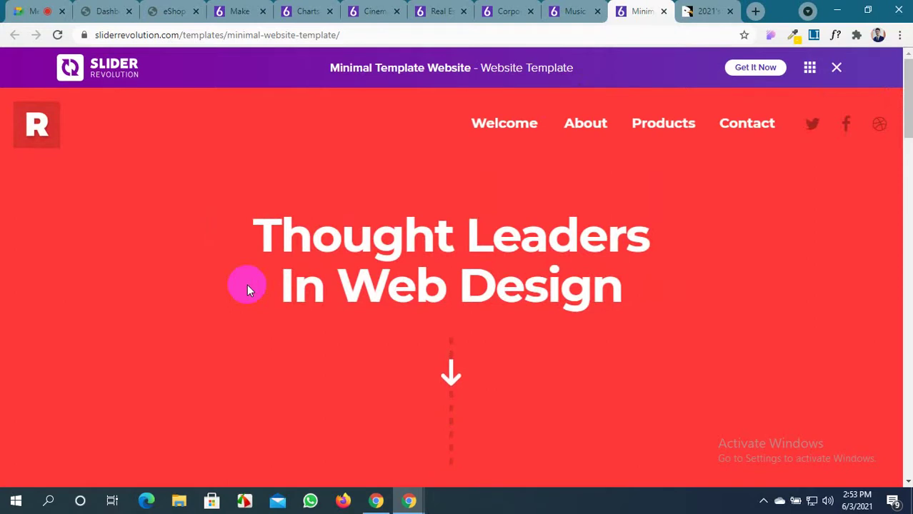
# Scroll down through the Minimal Template Website demo's sections.
pyautogui.scroll(-5, 448, 305)
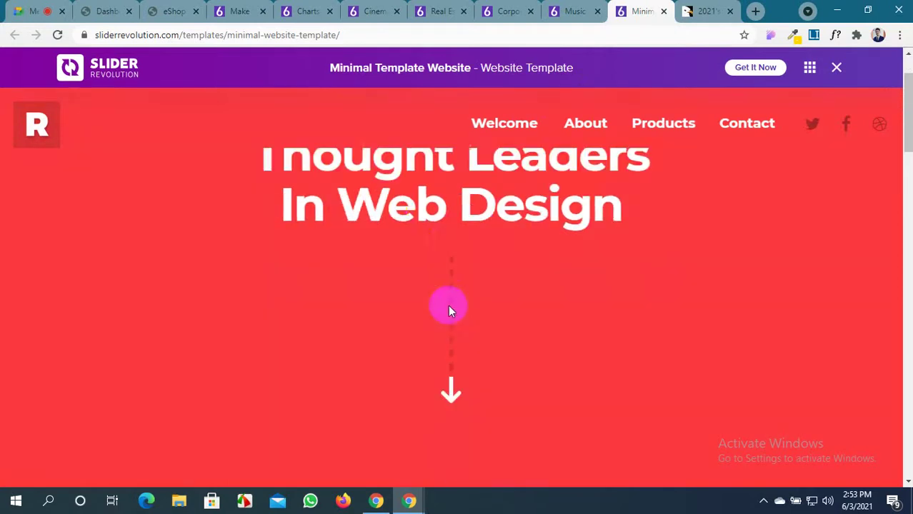
pyautogui.scroll(-5, 444, 327)
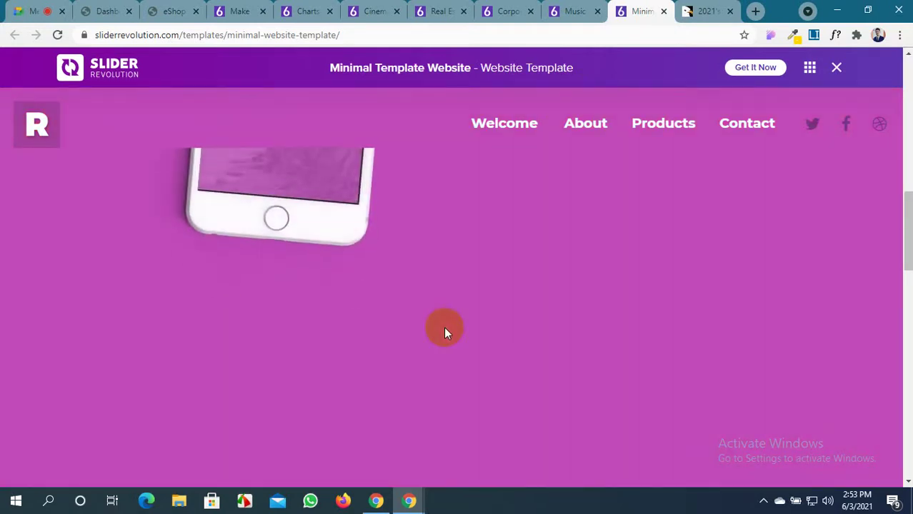
pyautogui.scroll(-5, 451, 271)
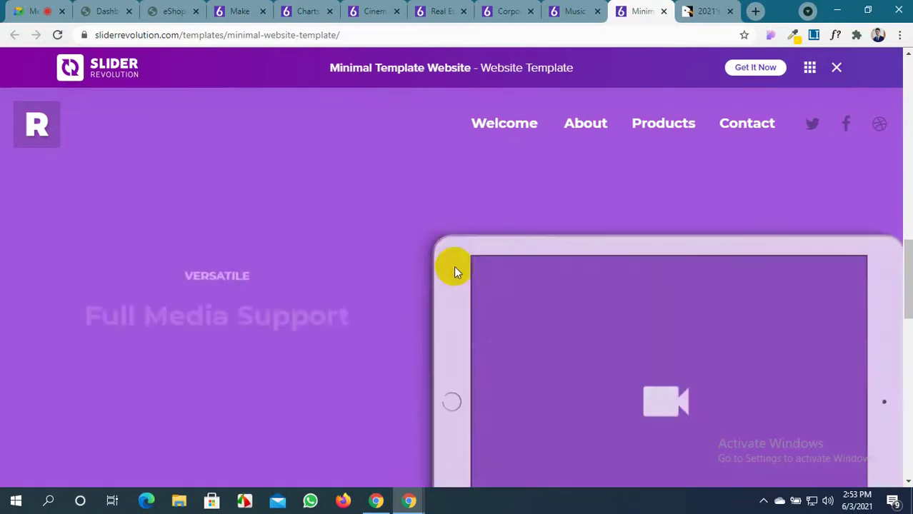
pyautogui.scroll(-3, 451, 272)
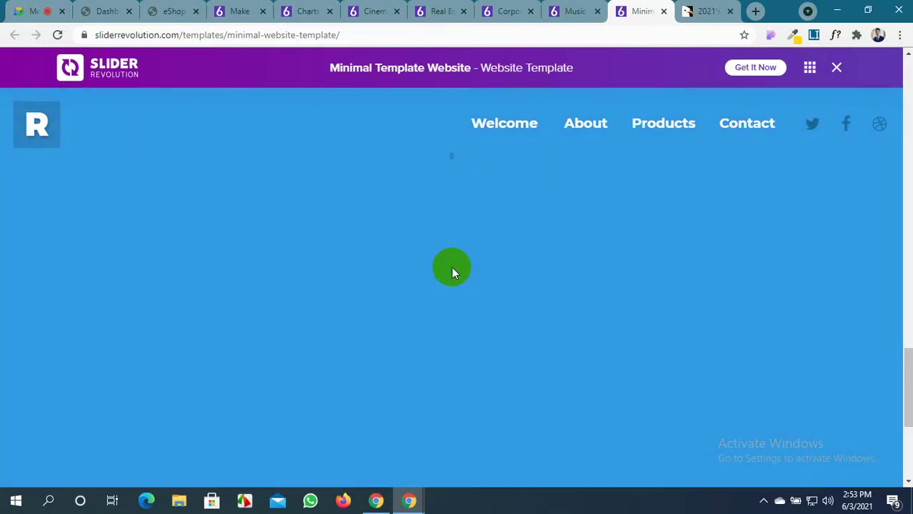
pyautogui.scroll(-5, 451, 266)
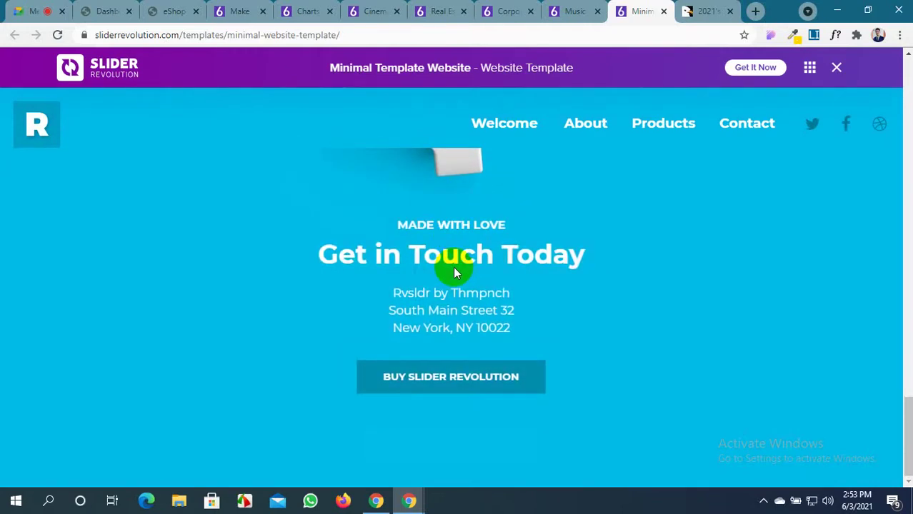
pyautogui.scroll(10, 452, 259)
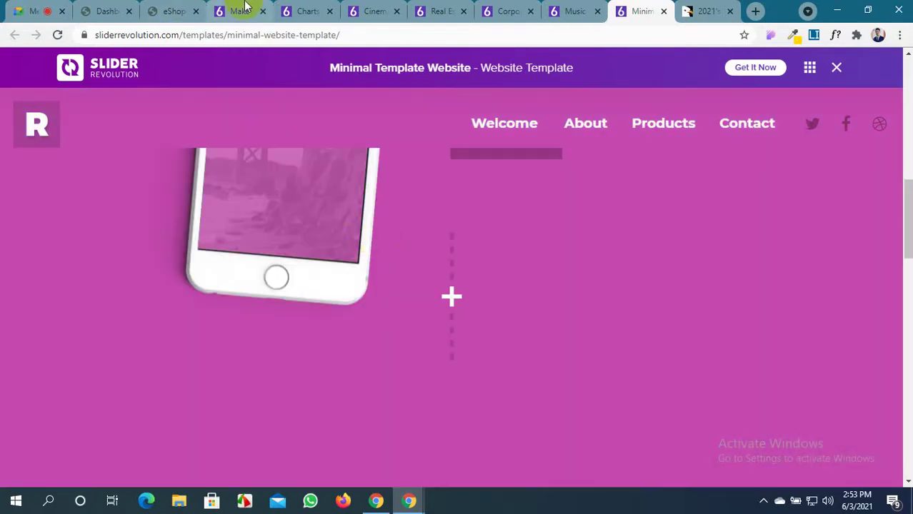
# Close the examples, Charts, Cinematic, Real Estate, Corporate, Music and Minimal tabs.
pyautogui.click(242, 9)
pyautogui.click(262, 12)
pyautogui.click(262, 11)
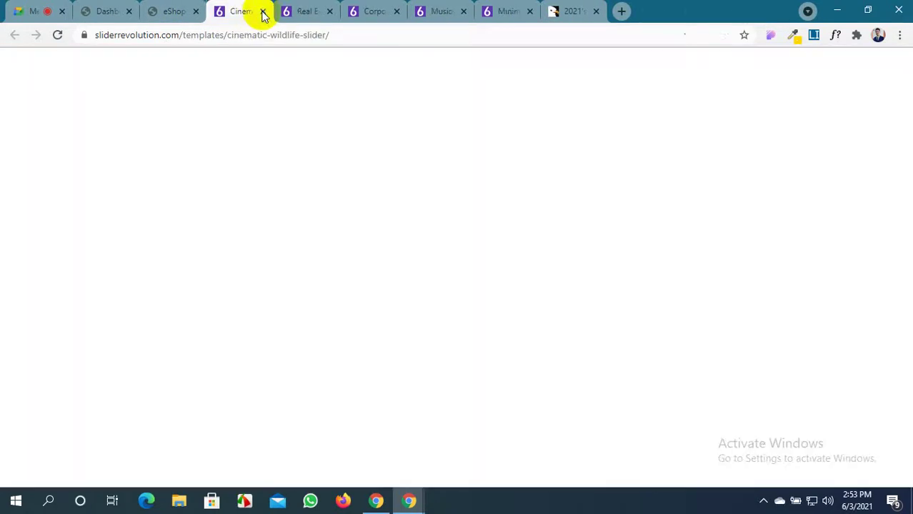
pyautogui.click(262, 12)
pyautogui.click(262, 11)
pyautogui.click(262, 11)
pyautogui.click(262, 11)
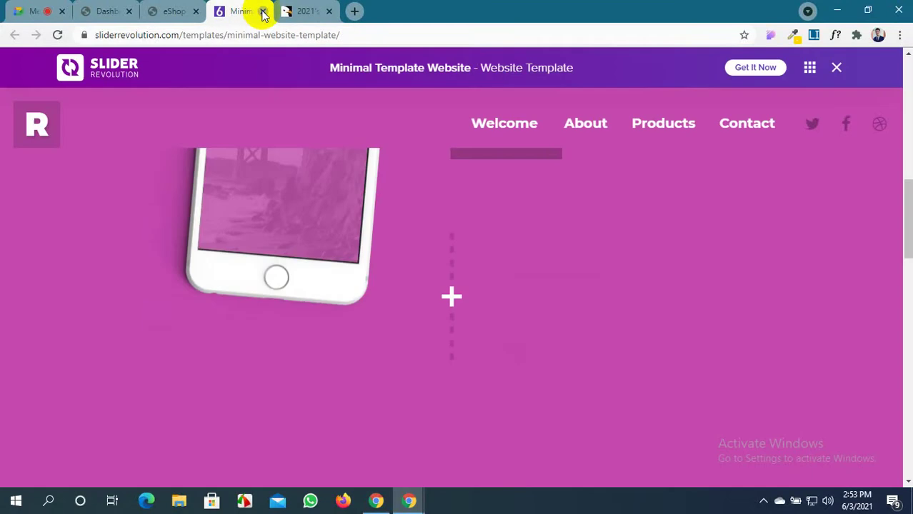
pyautogui.click(262, 12)
# Close the leftover CodeCanyon tab and return to the eShop storefront homepage.
pyautogui.click(262, 11)
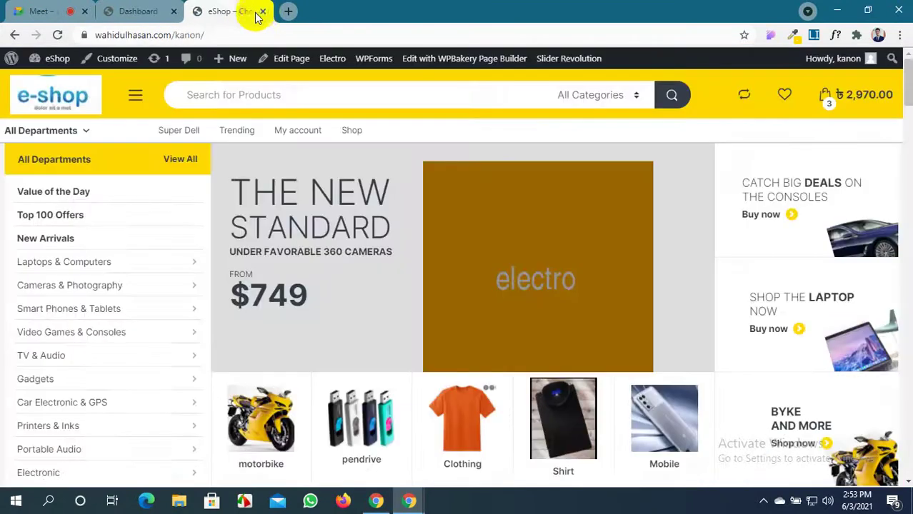
pyautogui.click(122, 6)
pyautogui.click(406, 11)
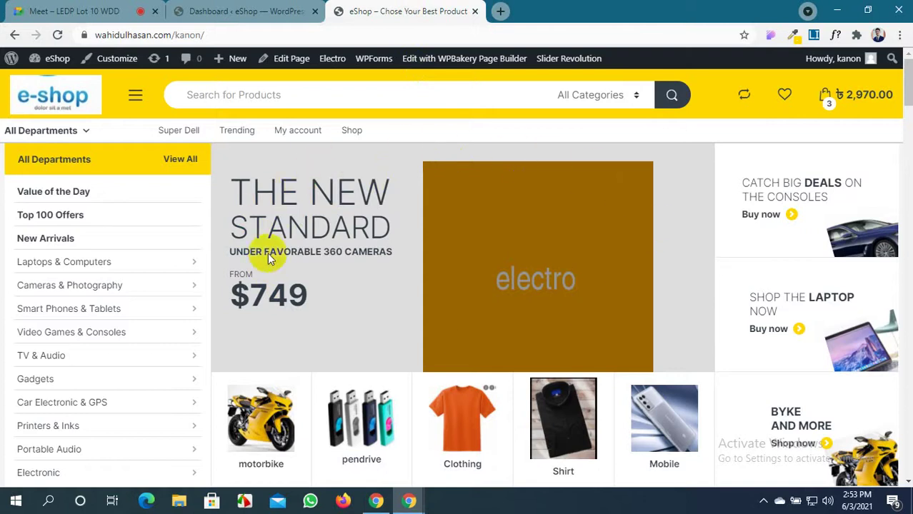
pyautogui.scroll(-3, 498, 227)
pyautogui.scroll(3, 498, 228)
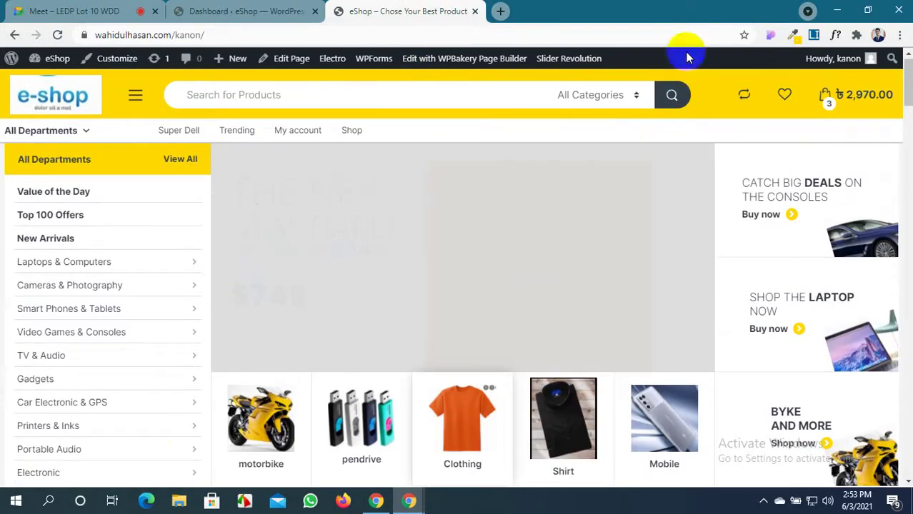
# Restore the eShop window and narrow it to test how the slider adapts.
pyautogui.moveTo(707, 13); pyautogui.dragTo(543, 34)
pyautogui.click(579, 229)
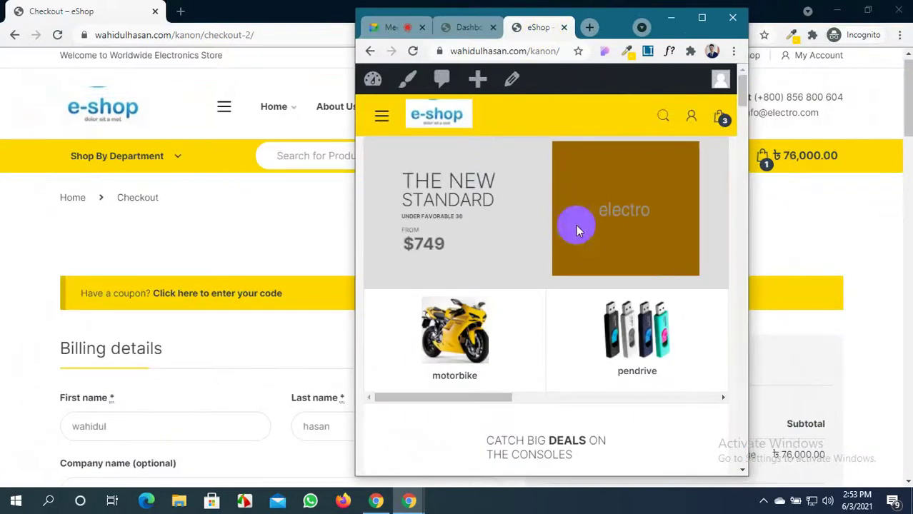
pyautogui.moveTo(748, 205); pyautogui.dragTo(690, 216)
pyautogui.click(573, 200)
pyautogui.click(658, 216)
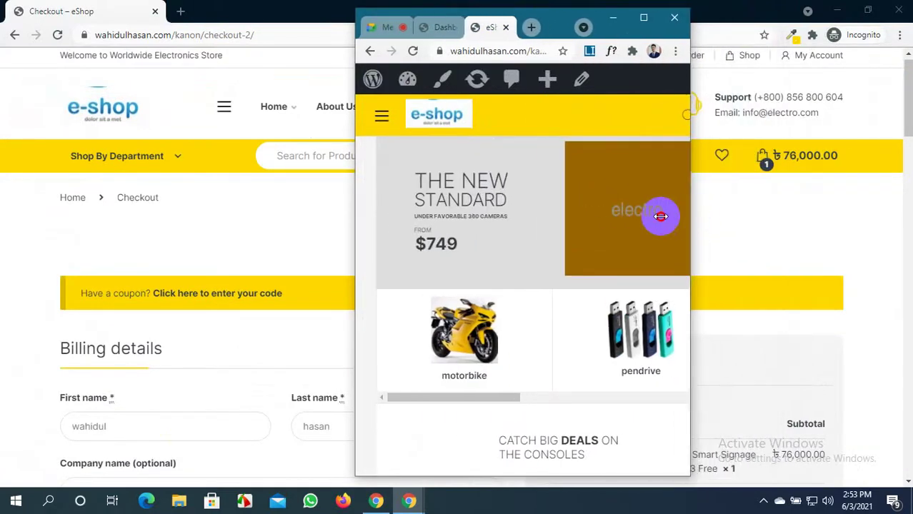
pyautogui.click(650, 200)
# Widen the window to recheck the slider, maximize it, and return to Google Meet.
pyautogui.moveTo(559, 26); pyautogui.dragTo(434, 27)
pyautogui.click(519, 158)
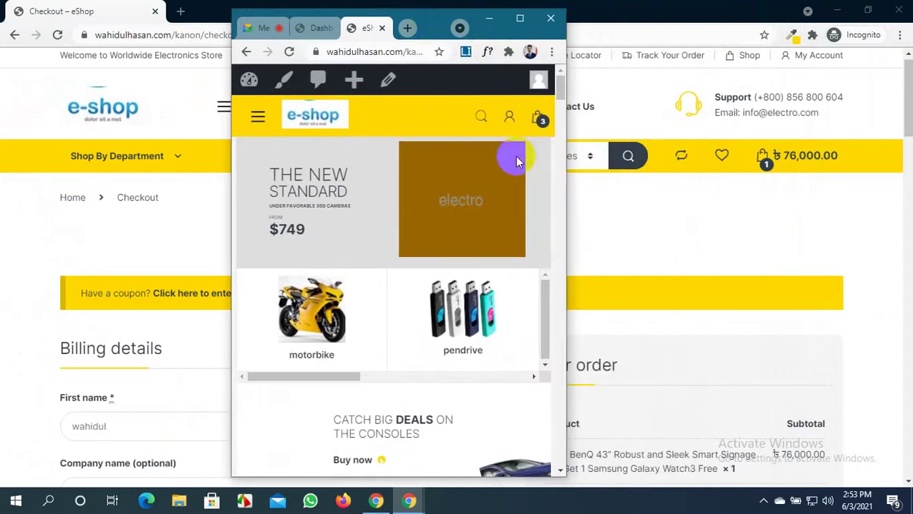
pyautogui.moveTo(566, 254); pyautogui.dragTo(807, 242)
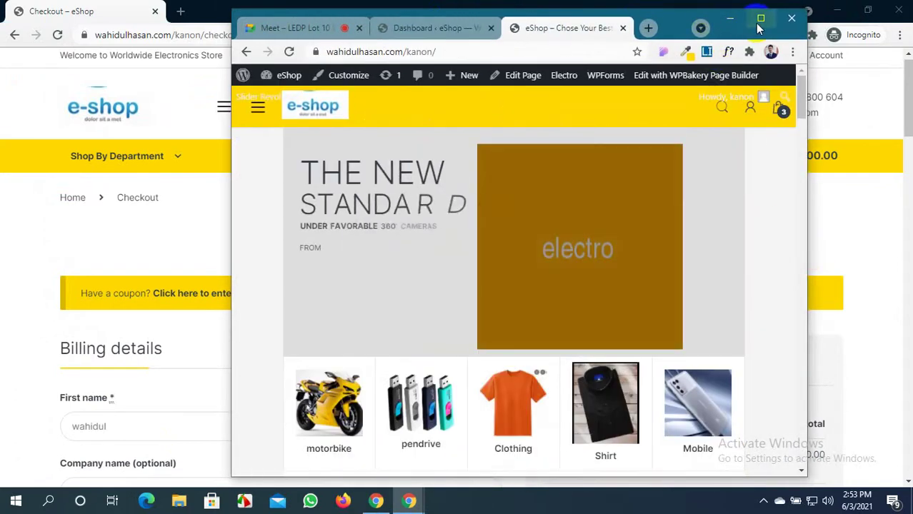
pyautogui.click(760, 18)
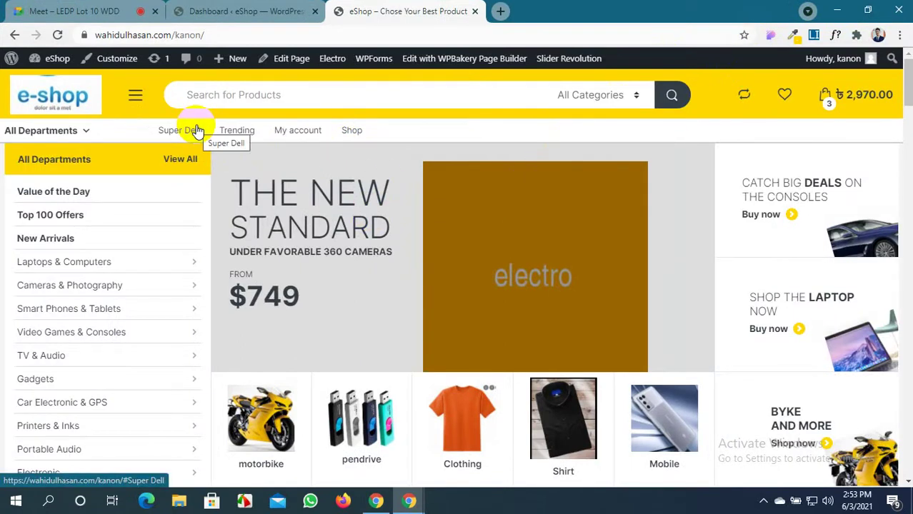
pyautogui.click(72, 11)
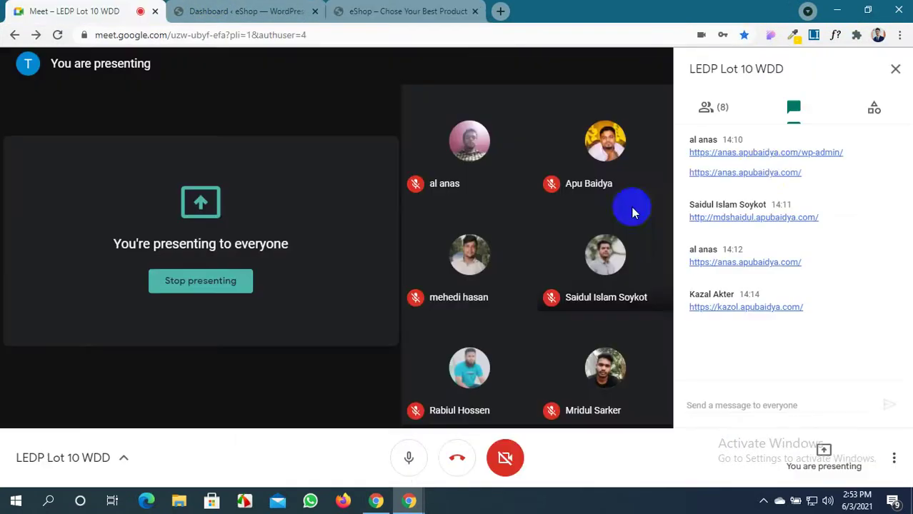
# Open the participant's shared wp-admin link and strip the wp-login path to load their homepage.
pyautogui.click(766, 153)
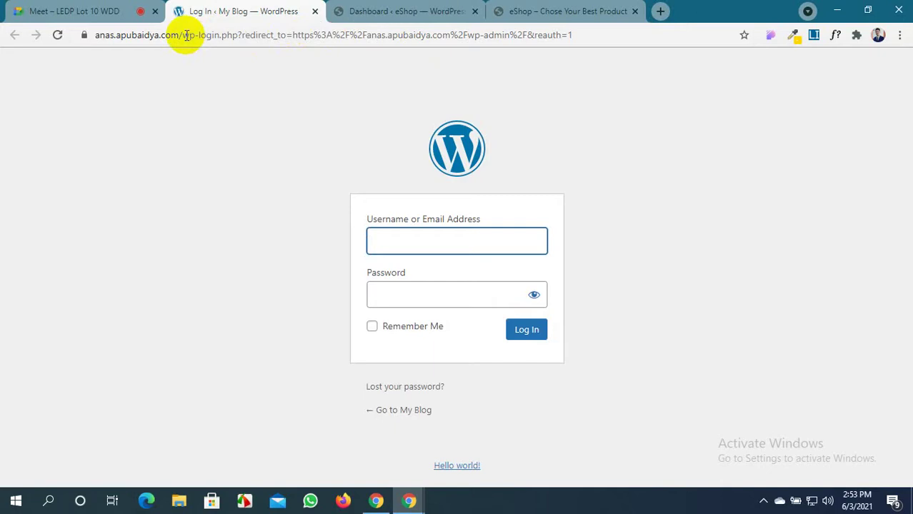
pyautogui.moveTo(184, 35); pyautogui.dragTo(628, 43)
pyautogui.press('BackSpace')
pyautogui.press('Return')
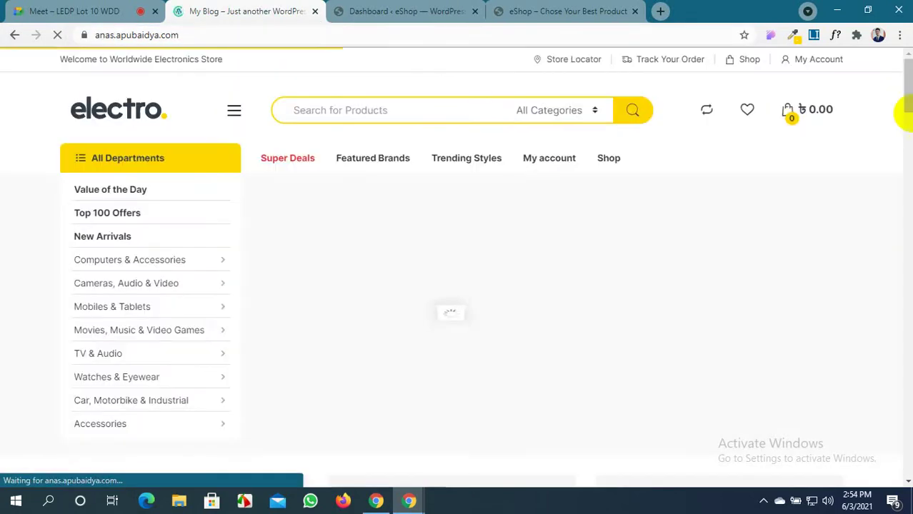
# Narrow the browser window to check the participant's electro slider responsively, then maximize it again.
pyautogui.scroll(-1, 902, 163)
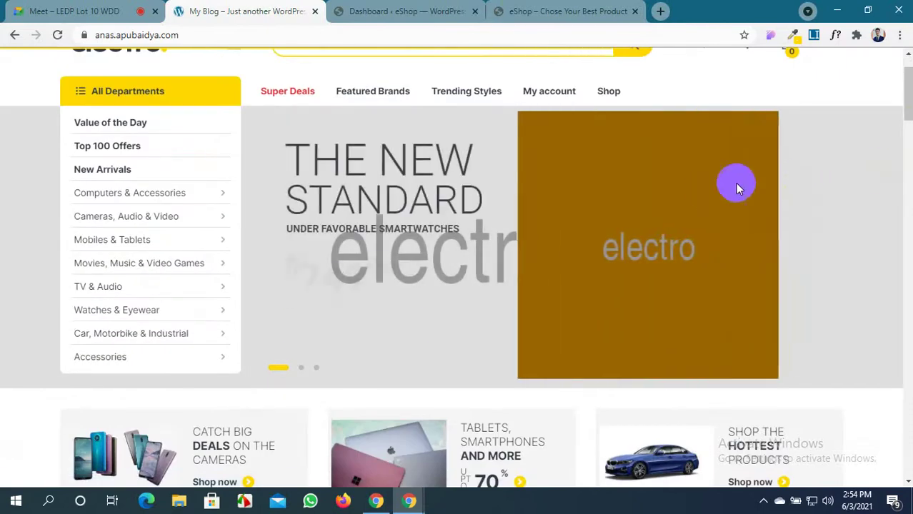
pyautogui.click(543, 11)
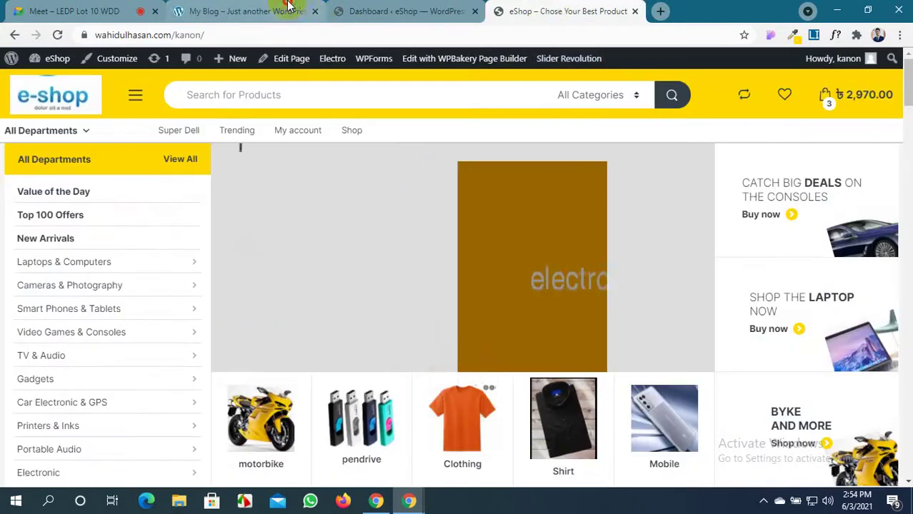
pyautogui.click(289, 8)
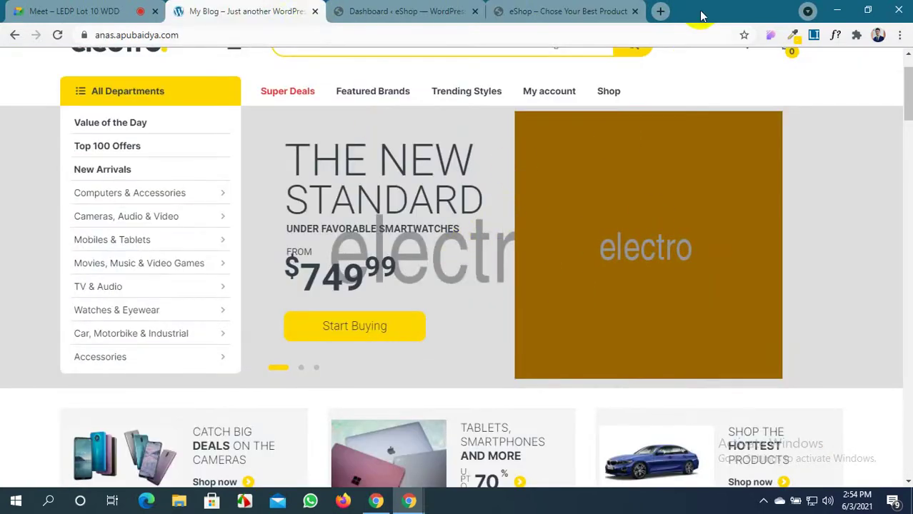
pyautogui.moveTo(702, 14); pyautogui.dragTo(574, 58)
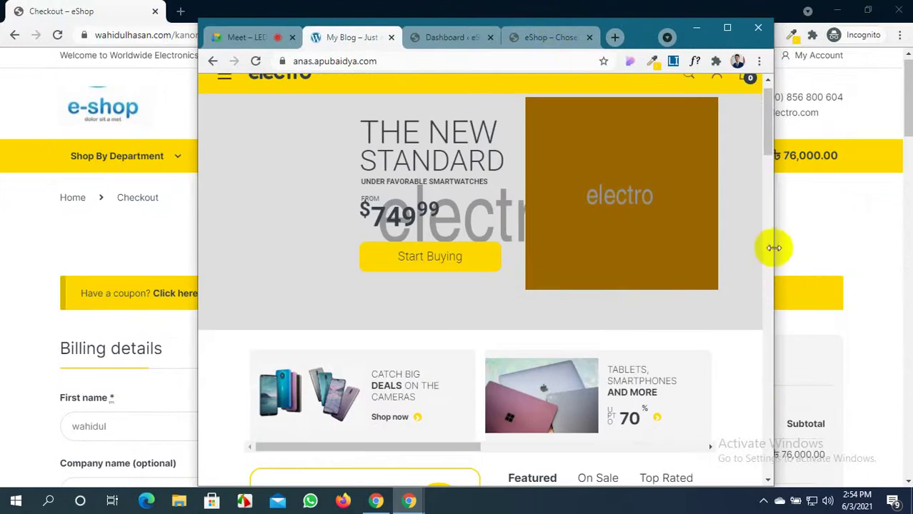
pyautogui.moveTo(774, 248); pyautogui.dragTo(474, 238)
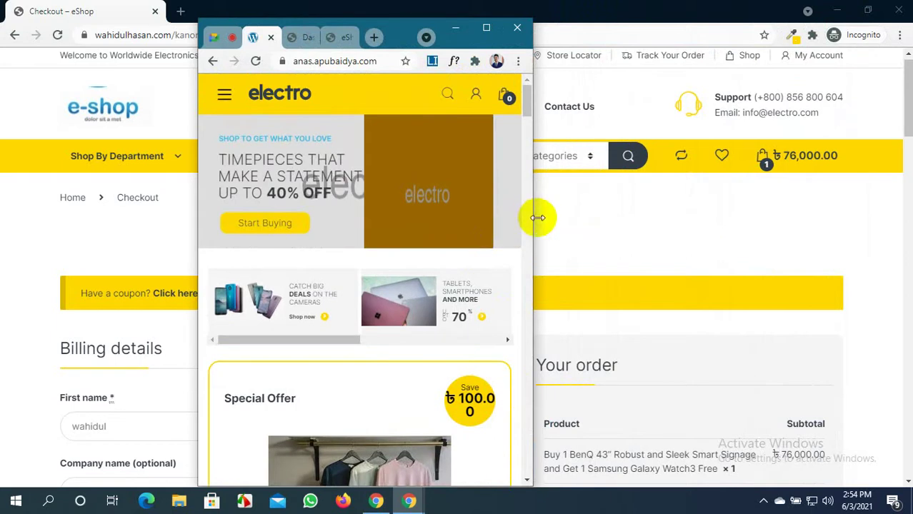
pyautogui.moveTo(532, 217); pyautogui.dragTo(854, 208)
pyautogui.click(808, 27)
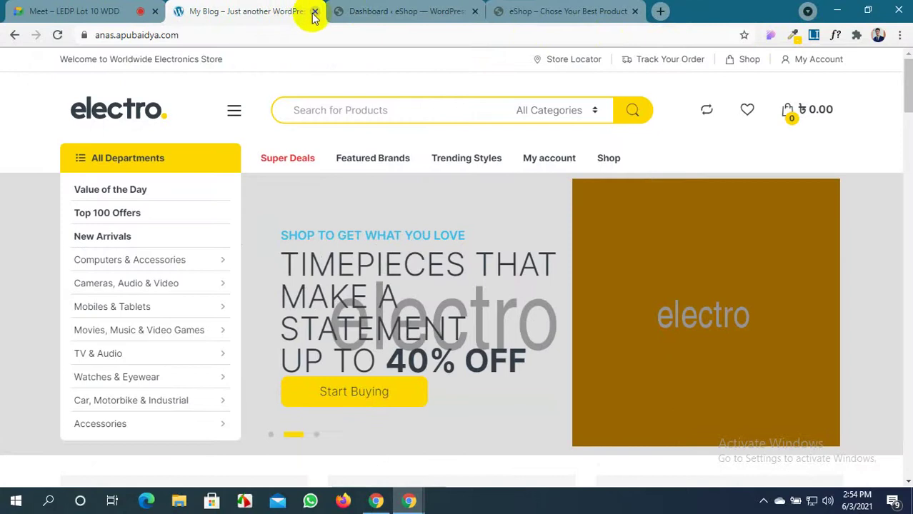
# Close the 'My Blog' electro site tab and return to the eShop storefront tab.
pyautogui.click(314, 12)
pyautogui.click(416, 10)
pyautogui.click(518, 223)
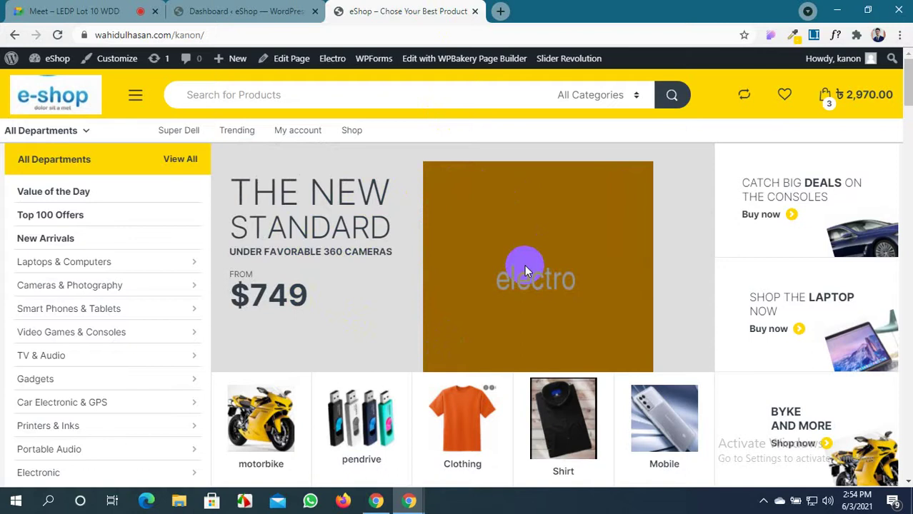
# Open the Slider Revolution 6.4.11 modules page from the WordPress admin sidebar.
pyautogui.click(214, 10)
pyautogui.scroll(-9, 19, 401)
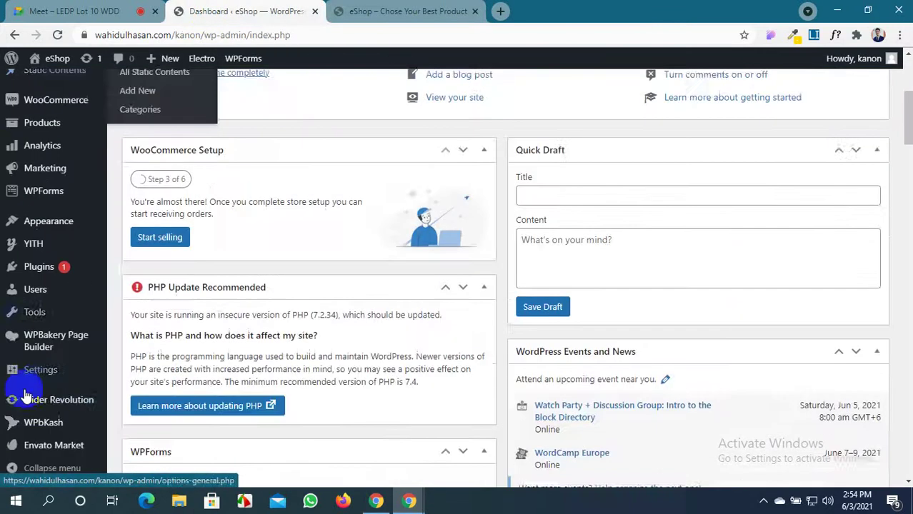
pyautogui.click(60, 405)
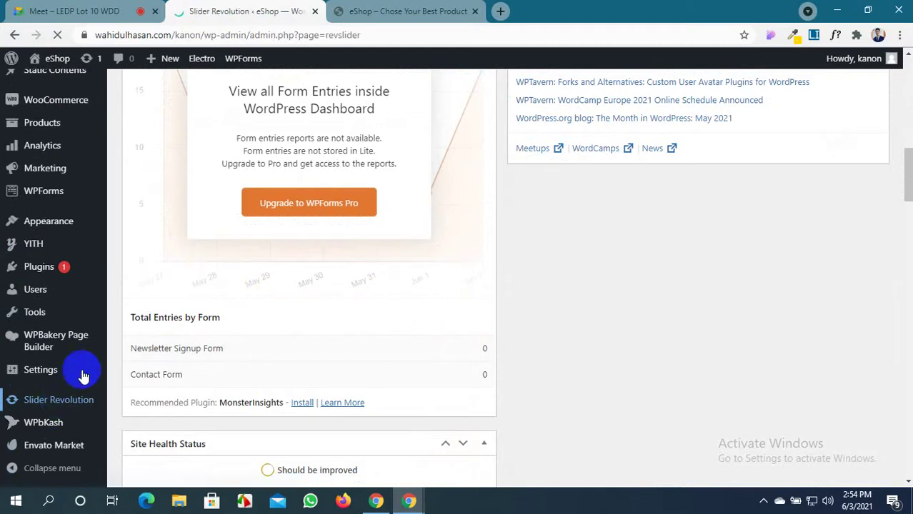
pyautogui.click(397, 11)
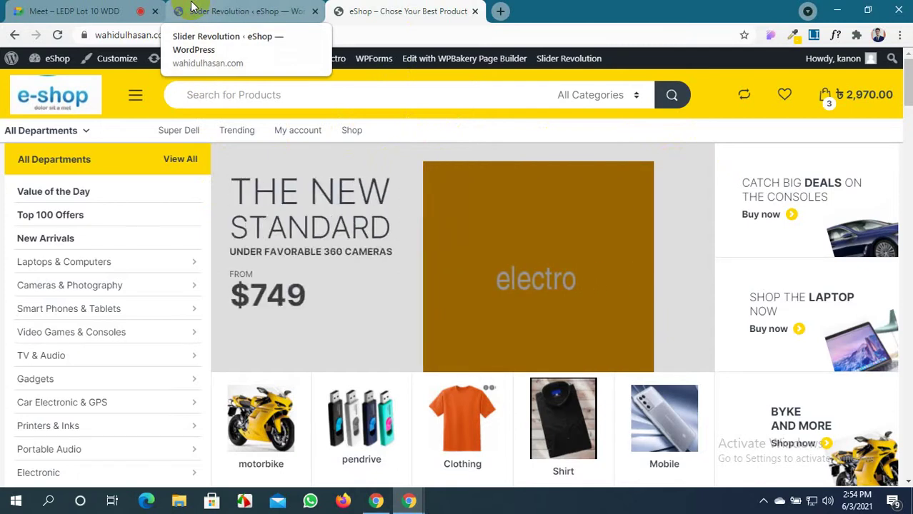
pyautogui.click(192, 6)
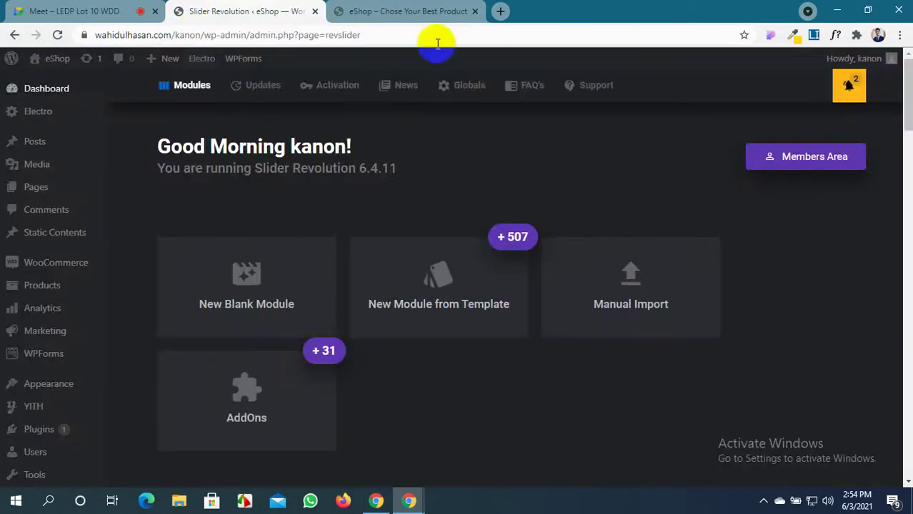
# Page through modules pages 2, 3, 2 and back to page 1 showing Home-v9, v8 and v7.
pyautogui.scroll(-5, 339, 303)
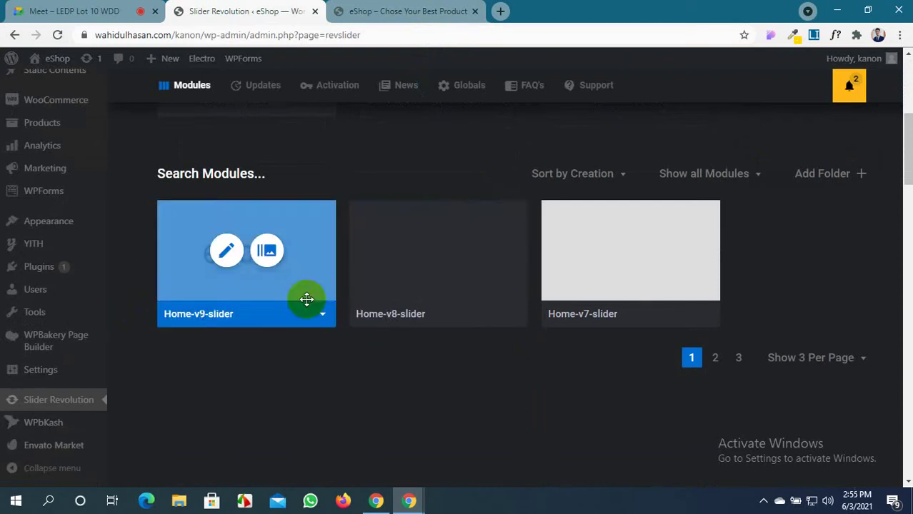
pyautogui.moveTo(5, 371)
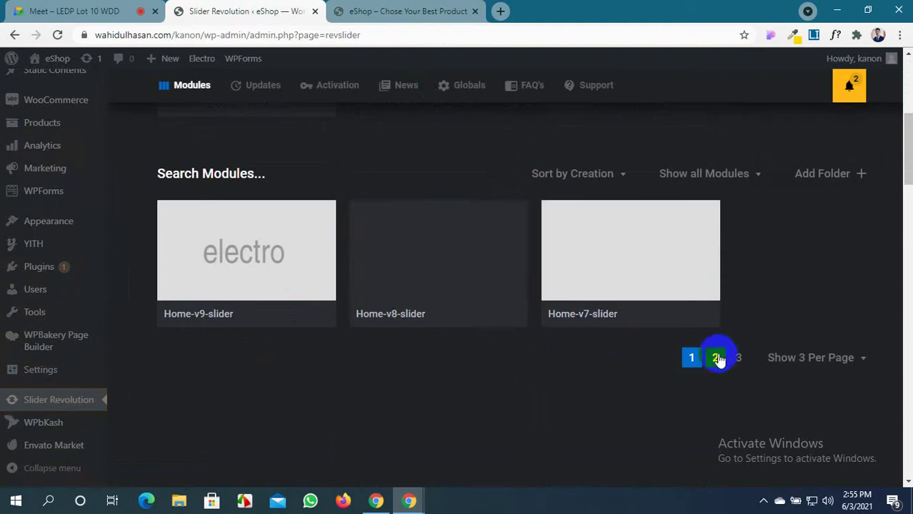
pyautogui.click(716, 358)
pyautogui.click(739, 359)
pyautogui.click(716, 359)
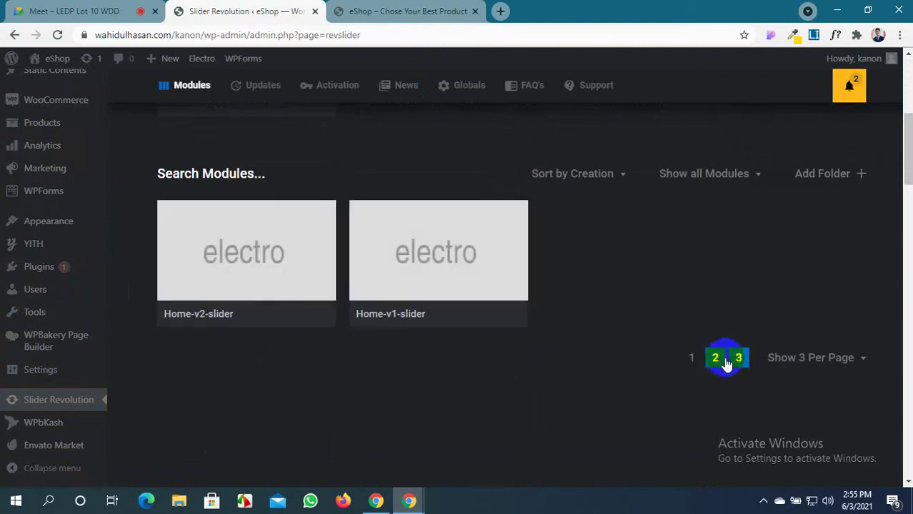
pyautogui.click(694, 359)
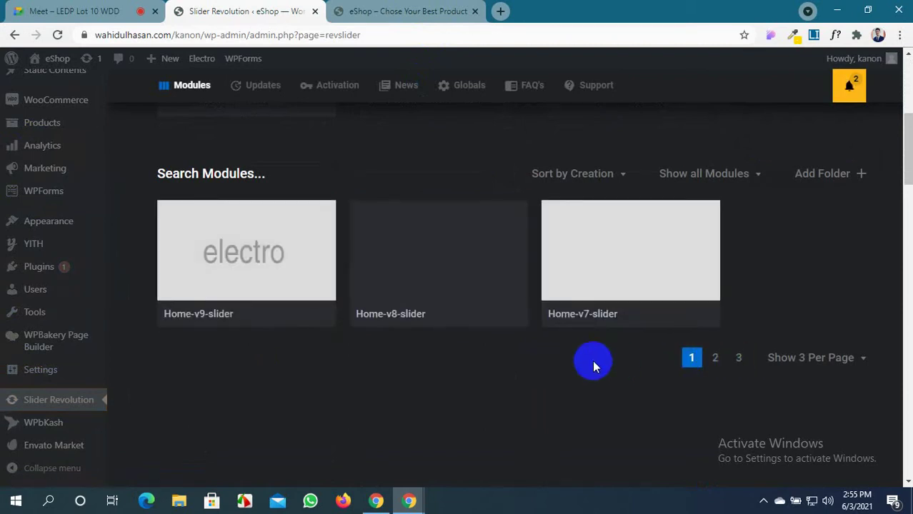
pyautogui.click(379, 8)
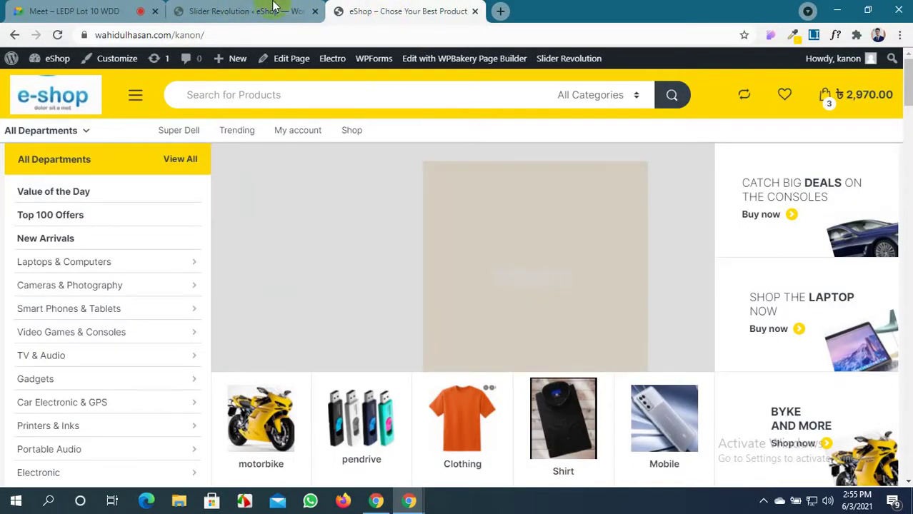
pyautogui.click(250, 11)
pyautogui.moveTo(597, 275)
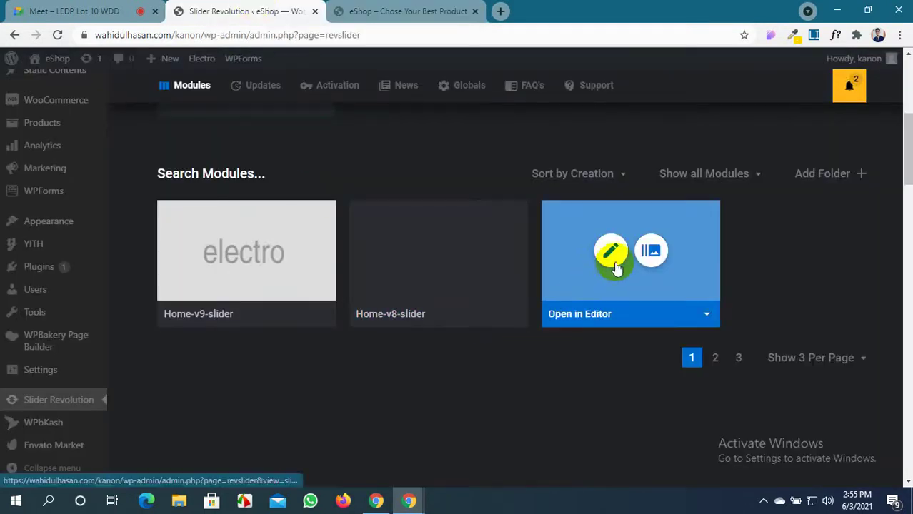
# Show the three slides inside Home-v7-slider.
pyautogui.click(653, 250)
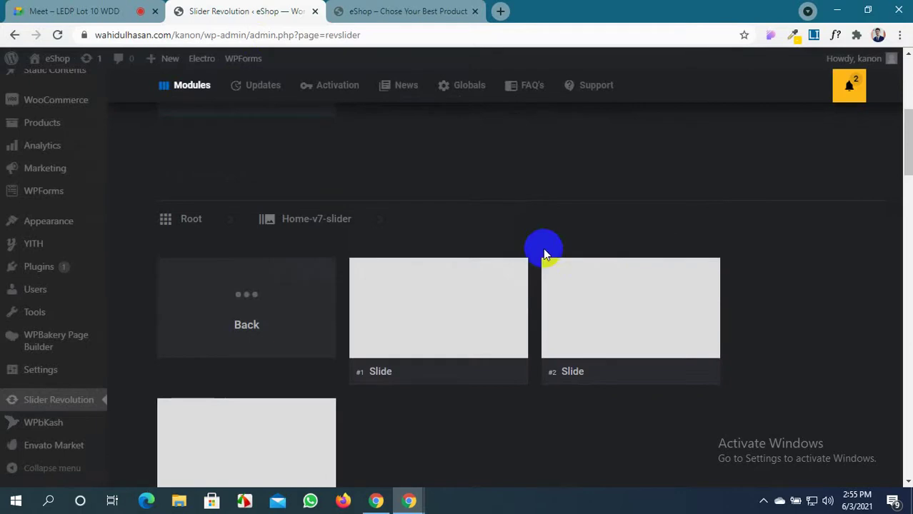
pyautogui.scroll(5, 473, 259)
pyautogui.scroll(-4, 469, 260)
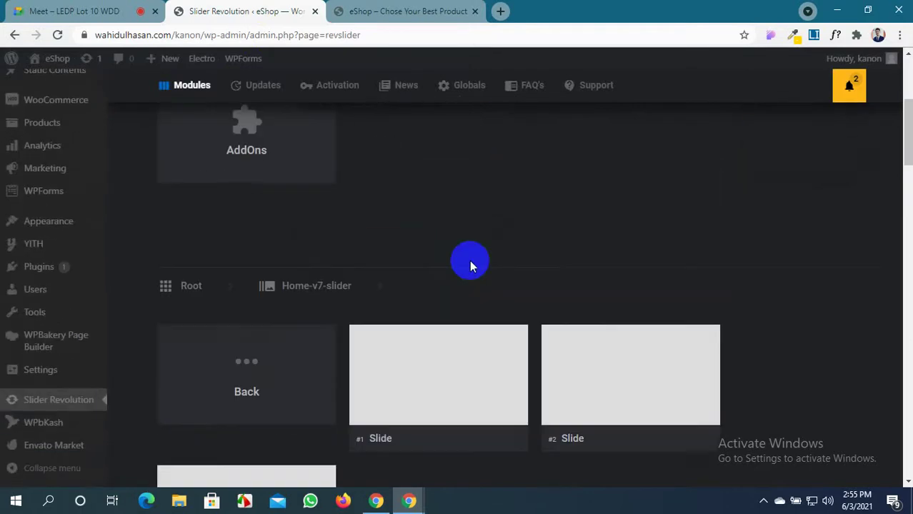
pyautogui.scroll(-3, 469, 260)
pyautogui.scroll(1, 469, 260)
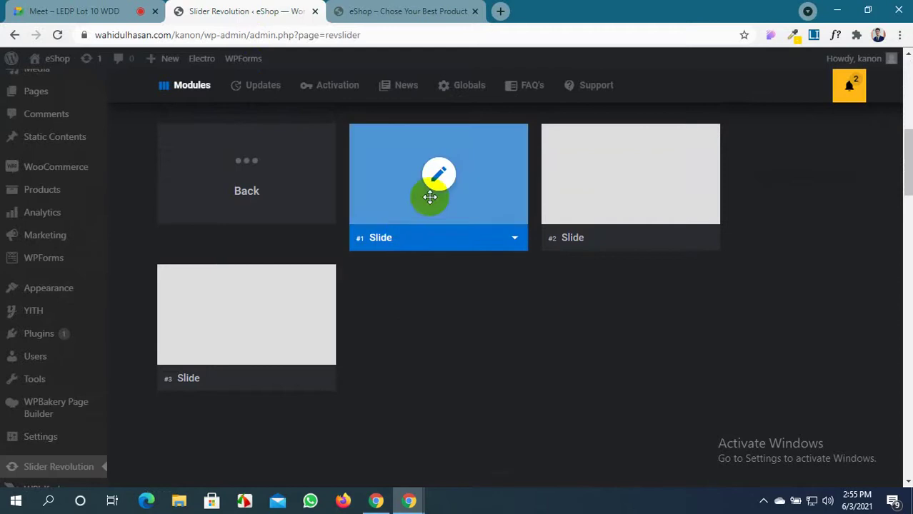
pyautogui.scroll(7, 215, 204)
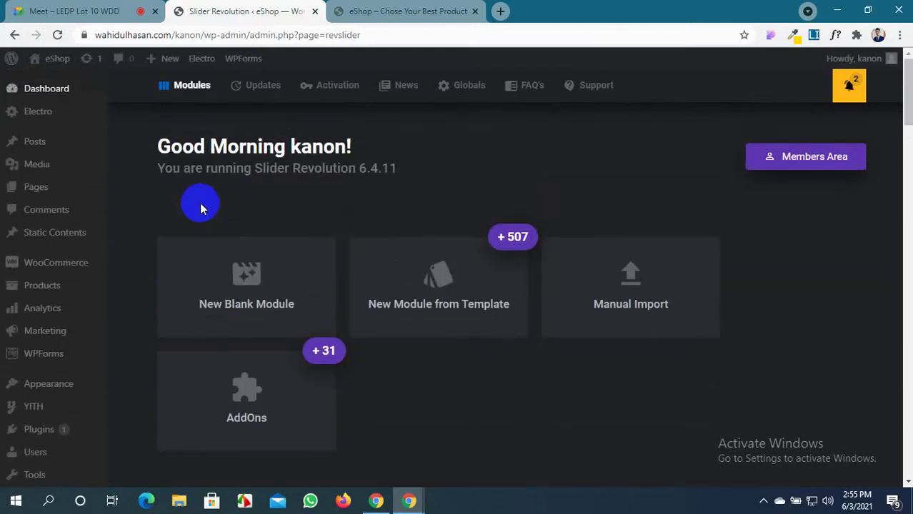
# Go back and reopen the Slider Revolution modules page from the dashboard sidebar.
pyautogui.click(18, 33)
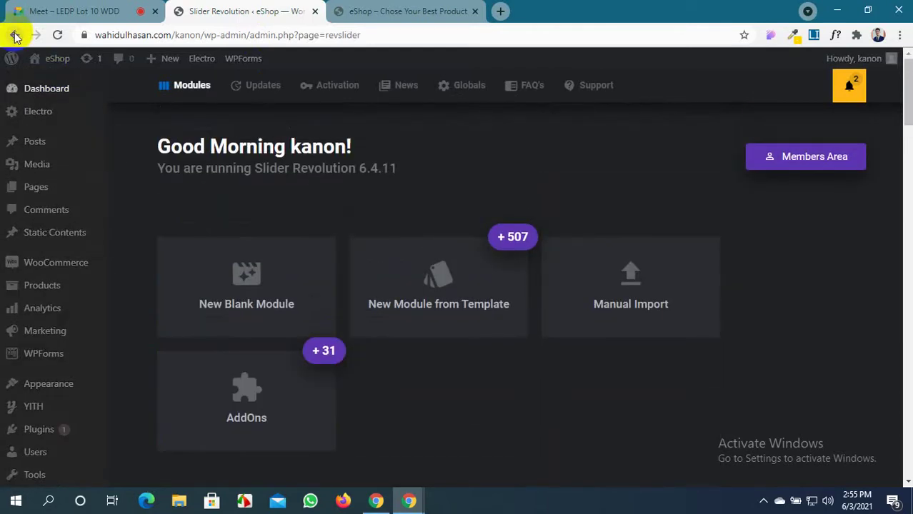
pyautogui.scroll(5, 326, 257)
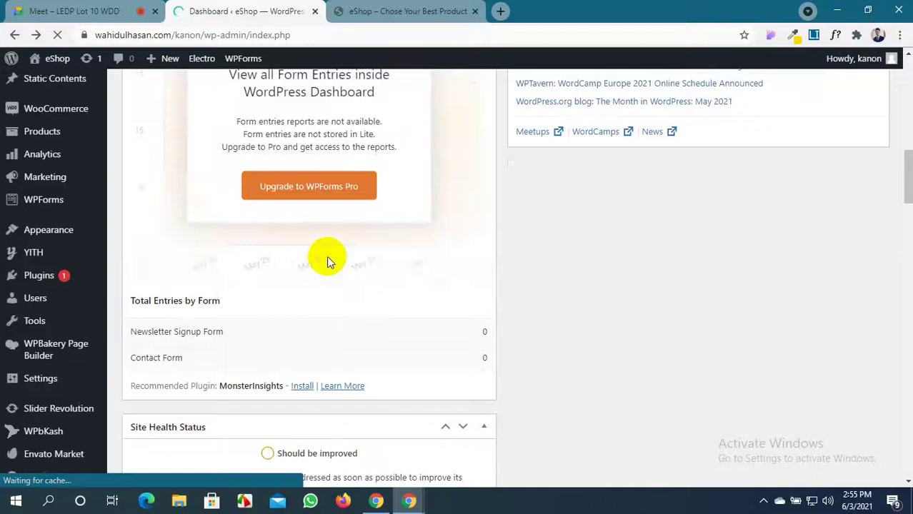
pyautogui.scroll(-5, 47, 413)
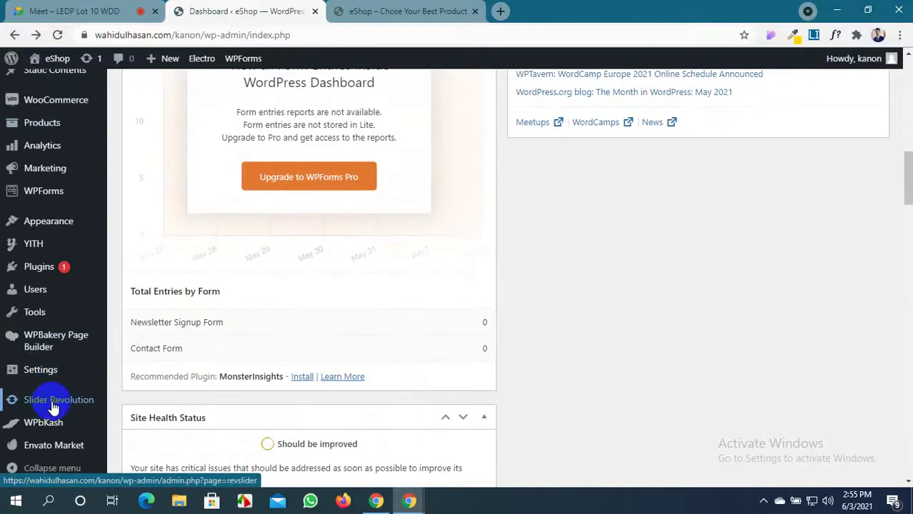
pyautogui.click(54, 405)
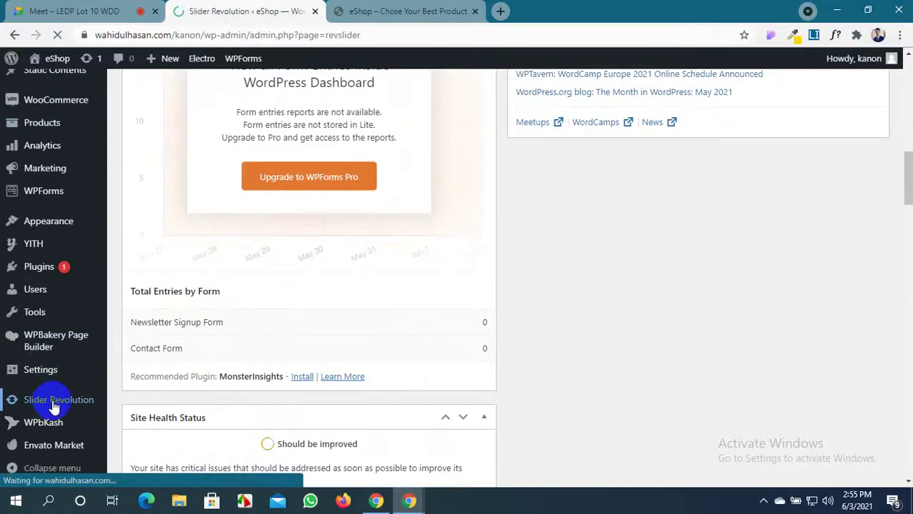
# Open Home-v7-slider in the Slider Revolution editor.
pyautogui.scroll(-5, 340, 382)
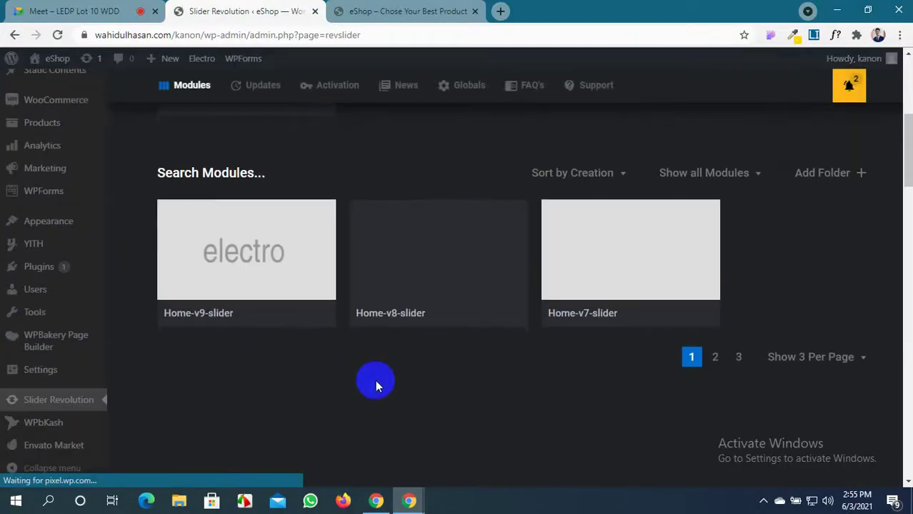
pyautogui.moveTo(598, 261)
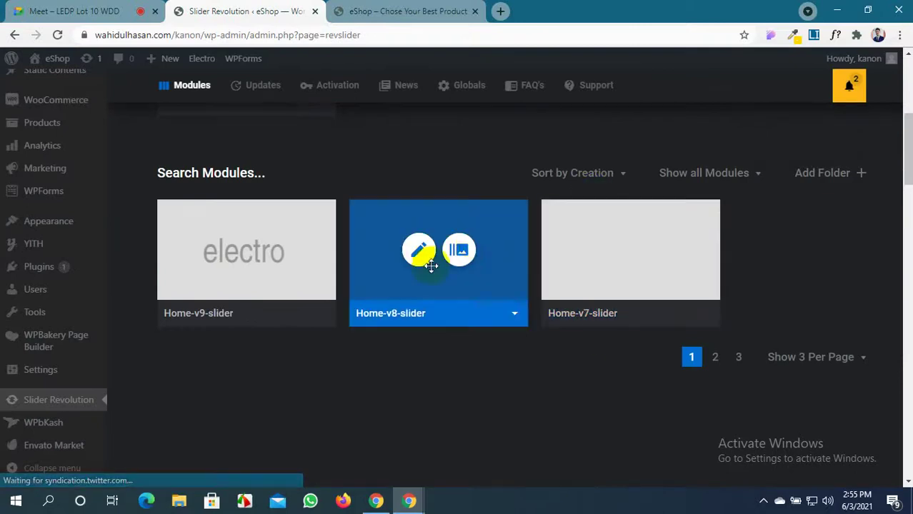
pyautogui.scroll(5, 431, 266)
pyautogui.scroll(-3, 663, 390)
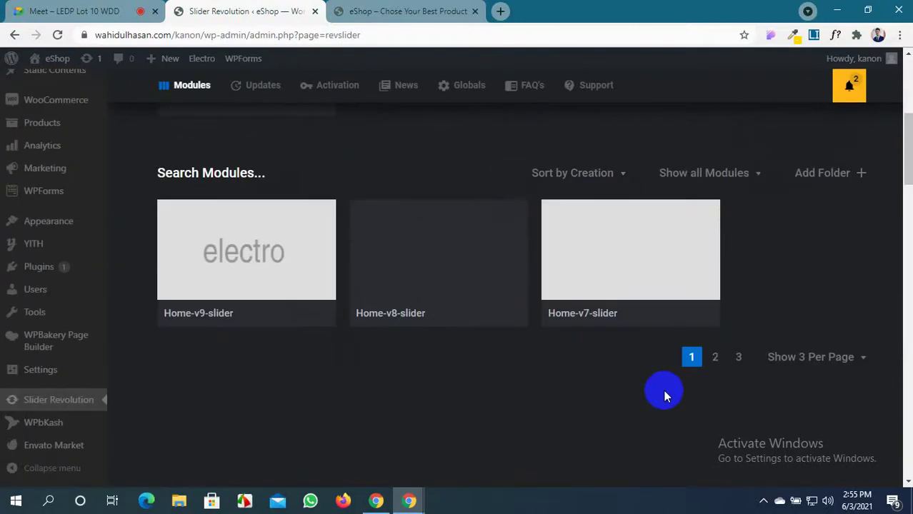
pyautogui.moveTo(645, 272)
pyautogui.click(603, 250)
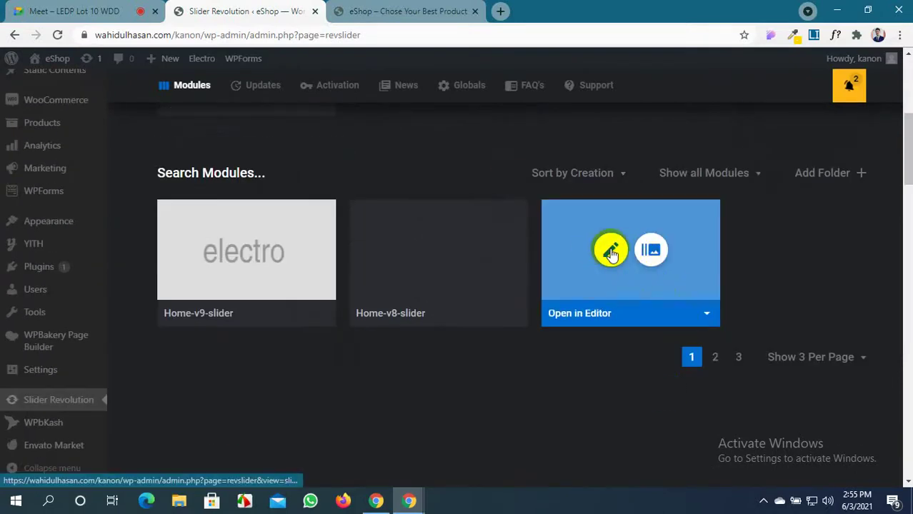
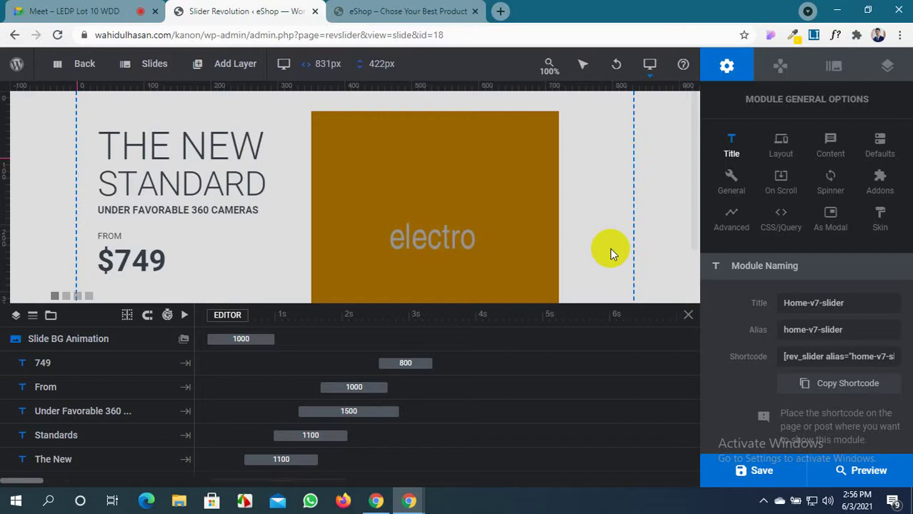
# Compare the existing slider's Layout settings with the slider on the live shop homepage.
pyautogui.scroll(-1, 798, 236)
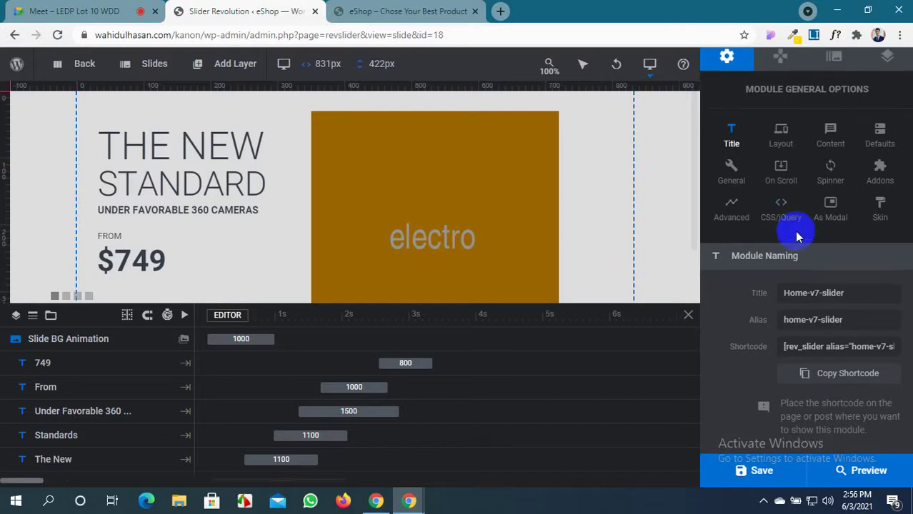
pyautogui.scroll(1, 803, 342)
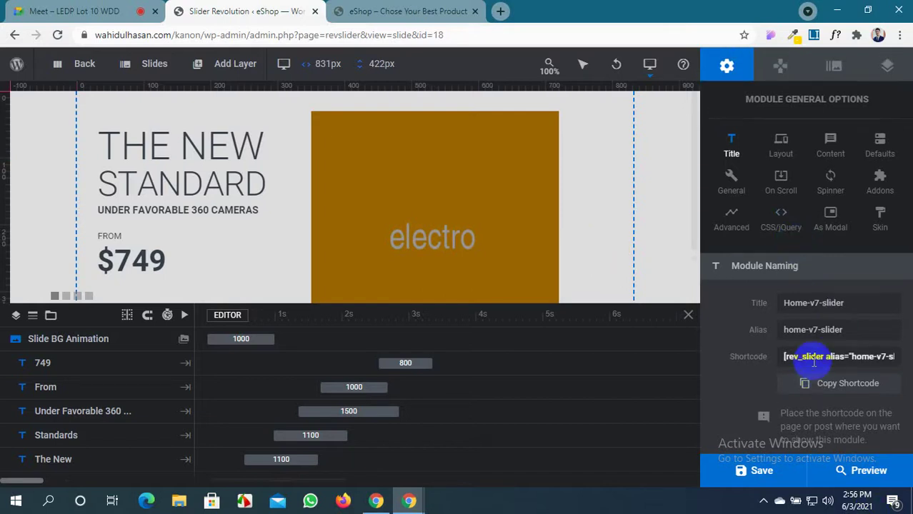
pyautogui.click(781, 145)
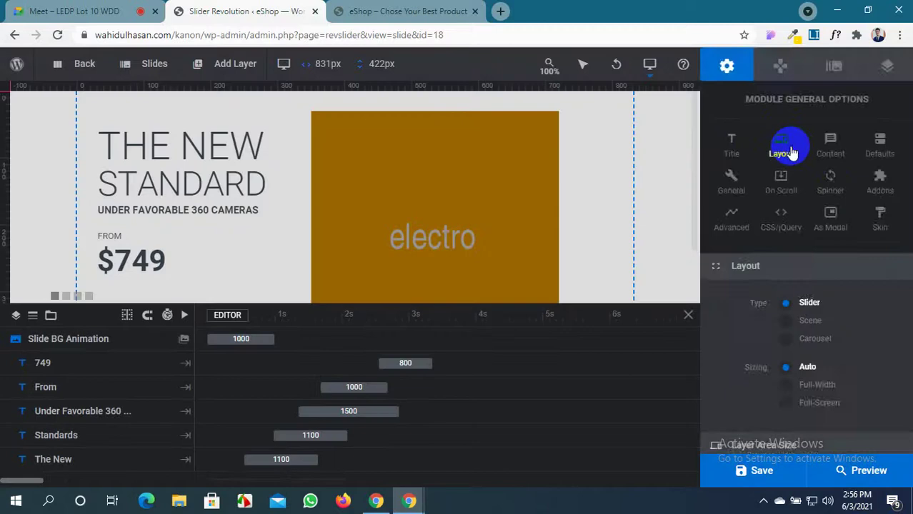
pyautogui.scroll(-5, 795, 335)
pyautogui.scroll(1, 796, 340)
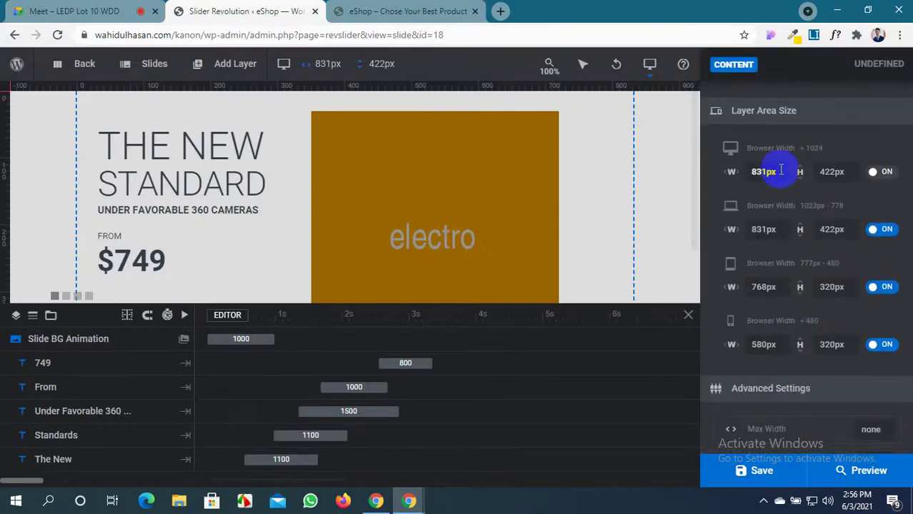
pyautogui.click(390, 10)
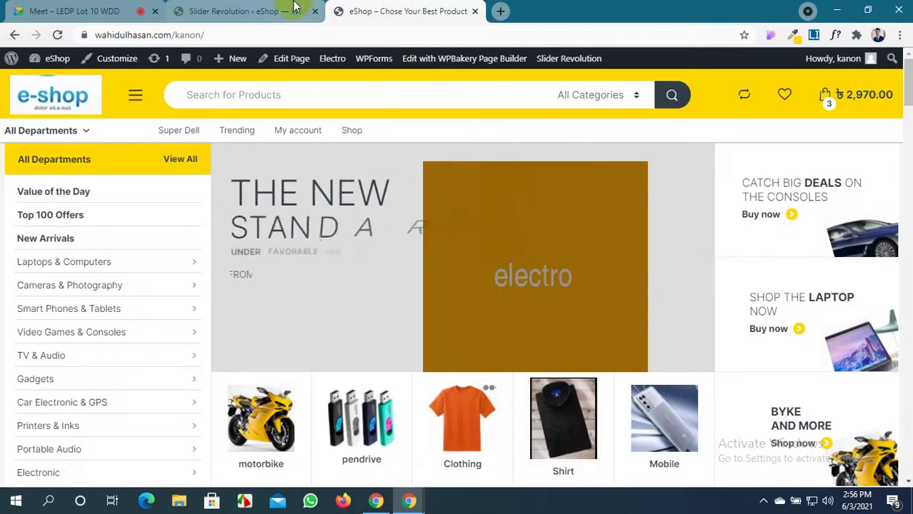
pyautogui.click(293, 11)
pyautogui.click(367, 10)
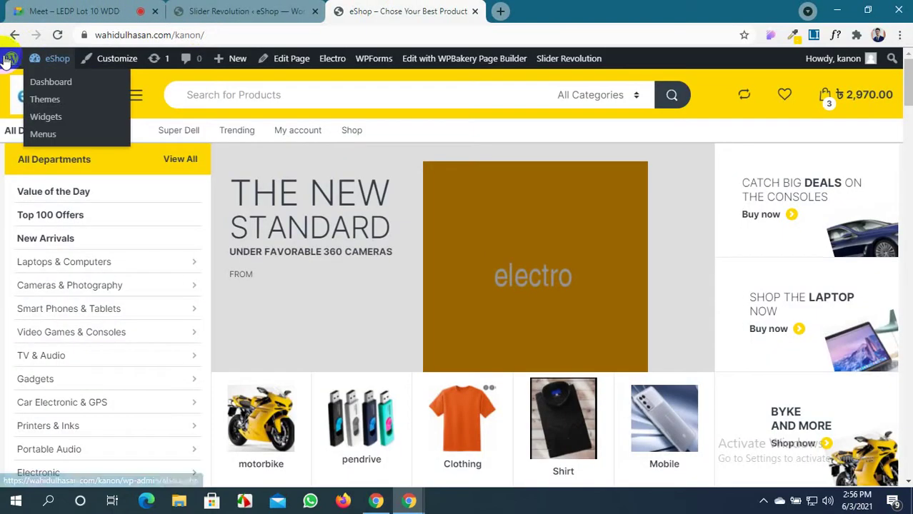
# Open the eShop admin Dashboard in a new tab and move to it.
pyautogui.moveTo(36, 66)
pyautogui.middleClick(45, 100)
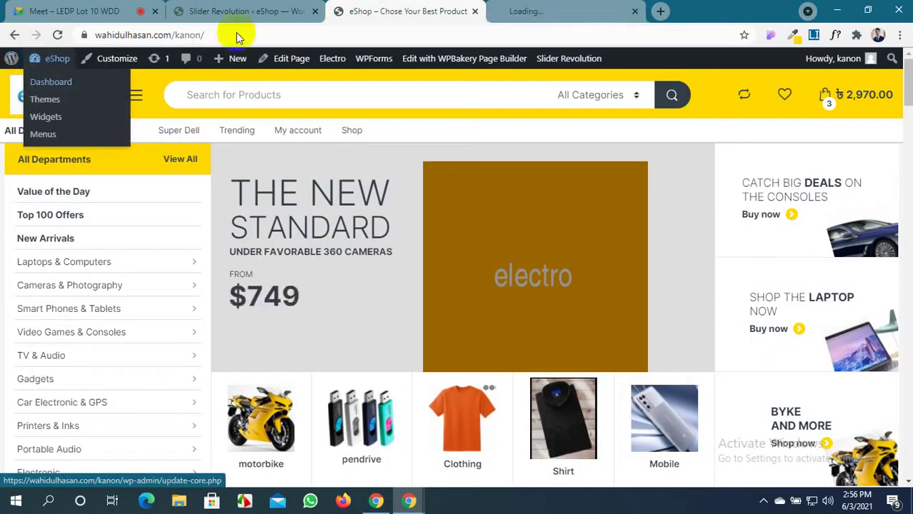
pyautogui.moveTo(417, 10); pyautogui.dragTo(639, 7)
pyautogui.click(386, 11)
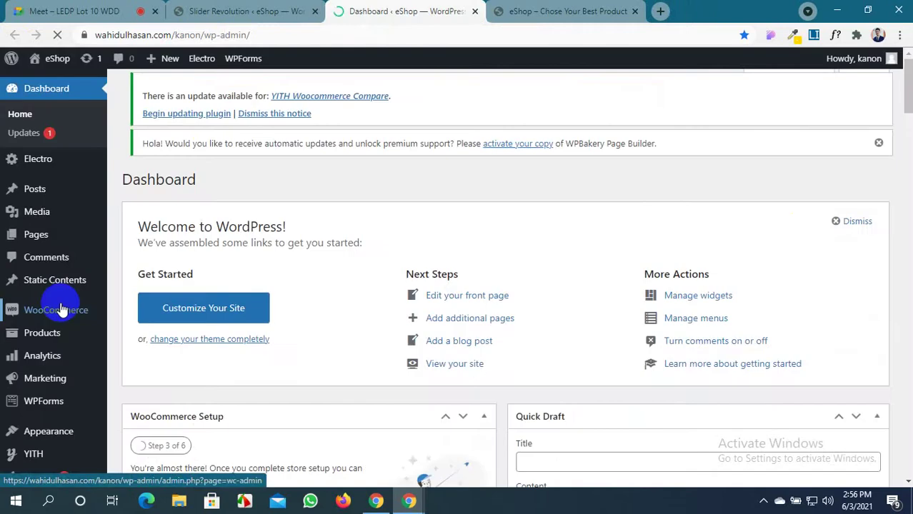
# From the Slider Revolution page, create a New Blank Module (Slider 1) and quit the creation guide.
pyautogui.scroll(-5, 17, 422)
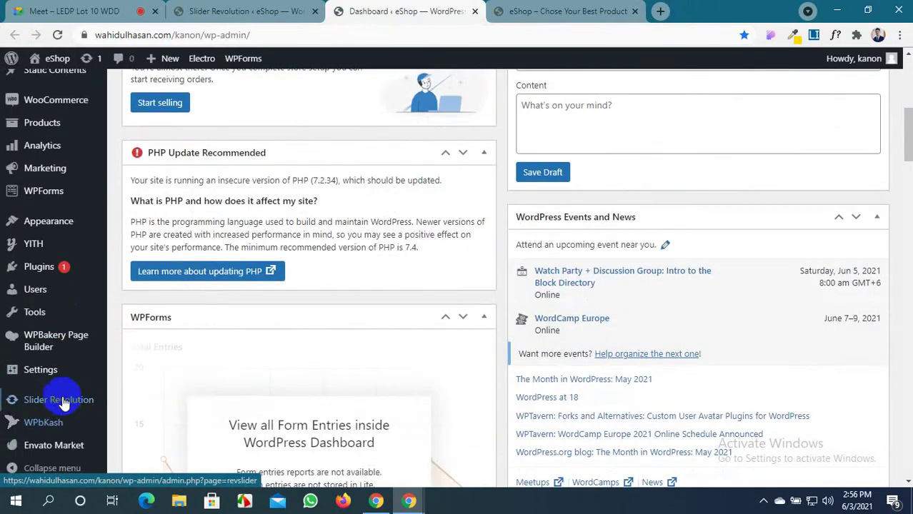
pyautogui.click(64, 405)
pyautogui.click(63, 405)
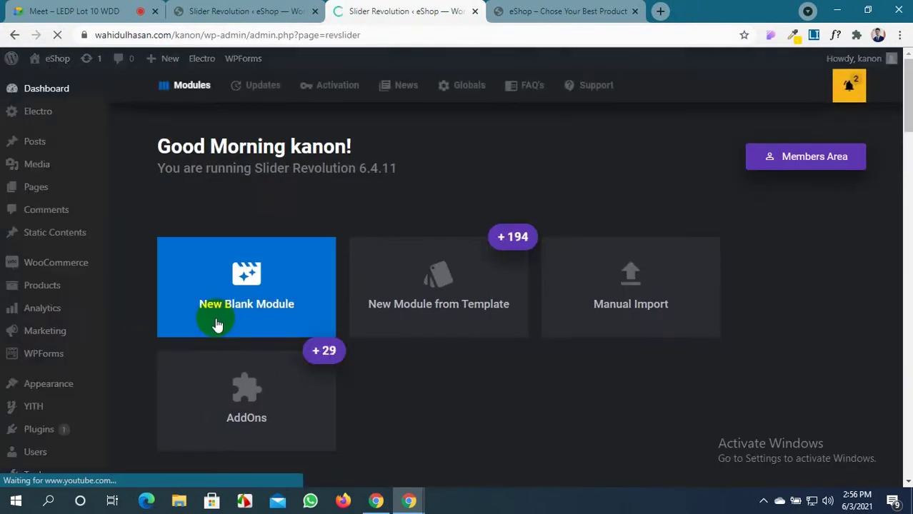
pyautogui.click(245, 304)
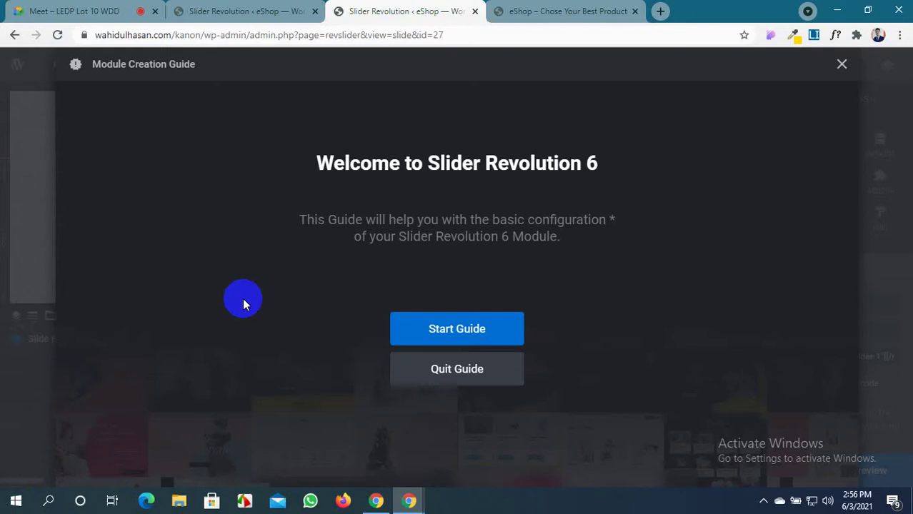
pyautogui.click(448, 388)
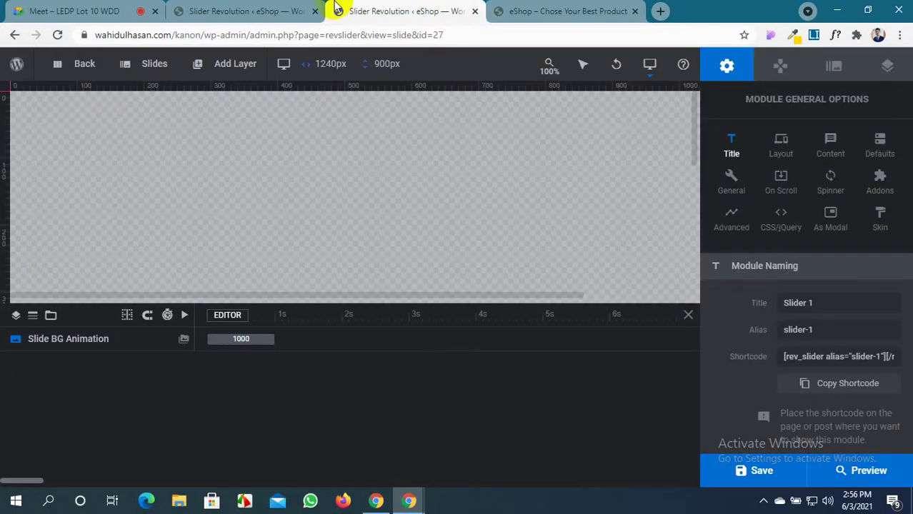
# Compare the existing THE NEW STANDARD slide, the new module's slides and the live shop.
pyautogui.click(243, 11)
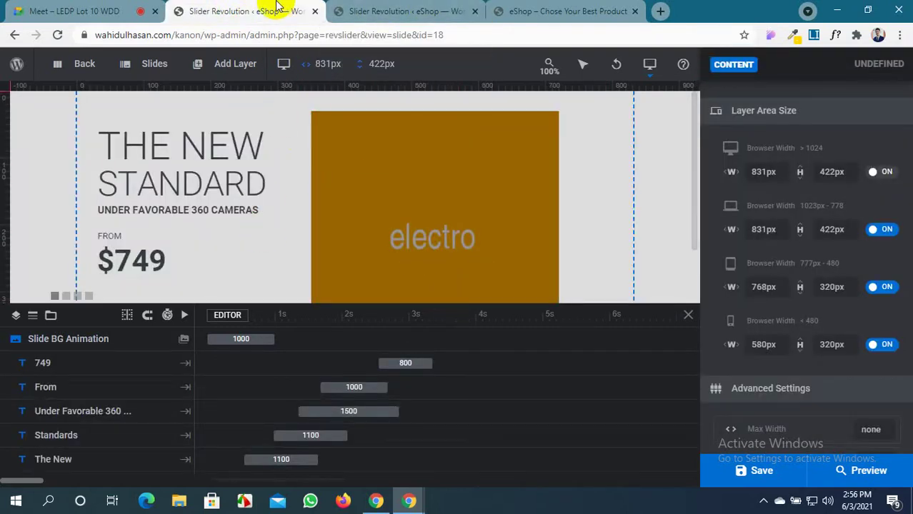
pyautogui.click(384, 8)
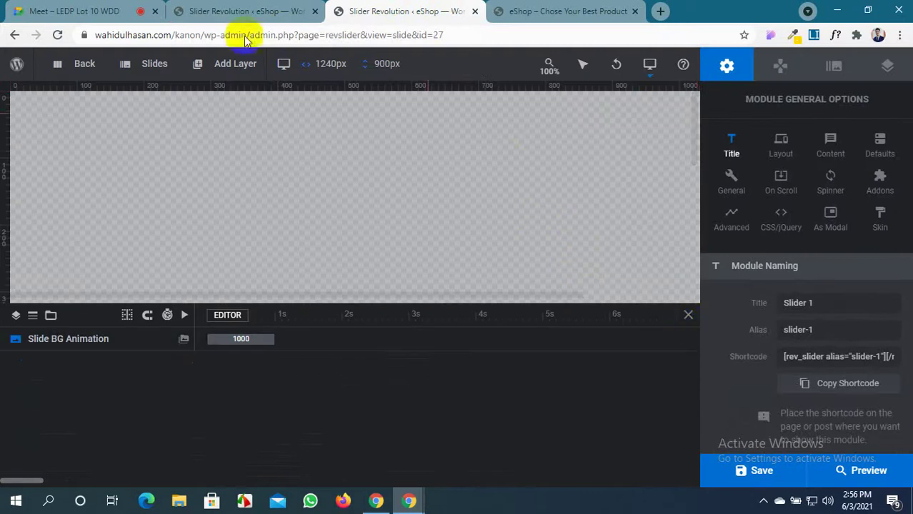
pyautogui.click(84, 63)
pyautogui.click(142, 70)
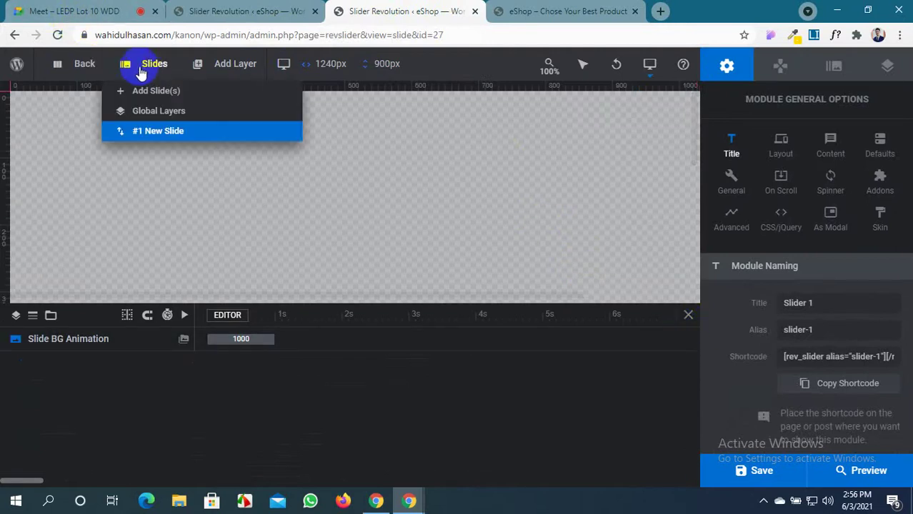
pyautogui.click(230, 10)
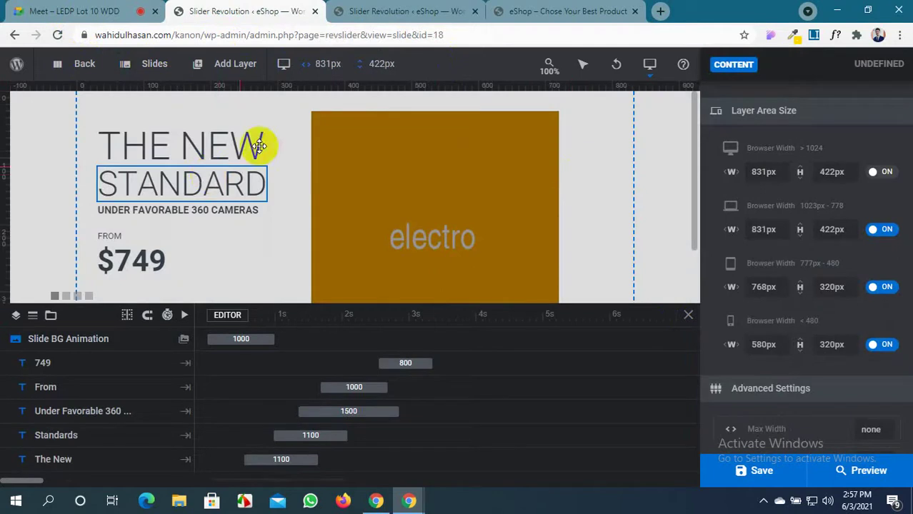
pyautogui.click(526, 9)
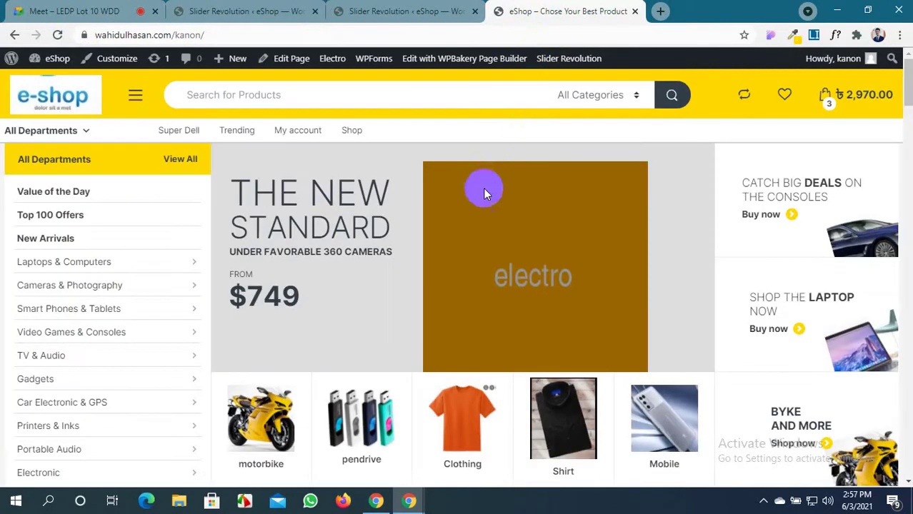
pyautogui.click(342, 10)
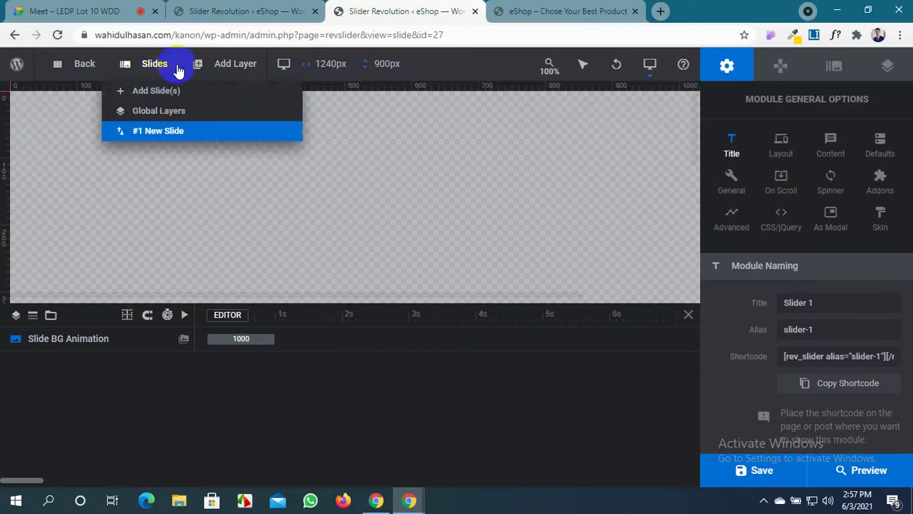
# Browse the new module's general, navigation, slide and layer option panels.
pyautogui.moveTo(235, 65)
pyautogui.moveTo(213, 90)
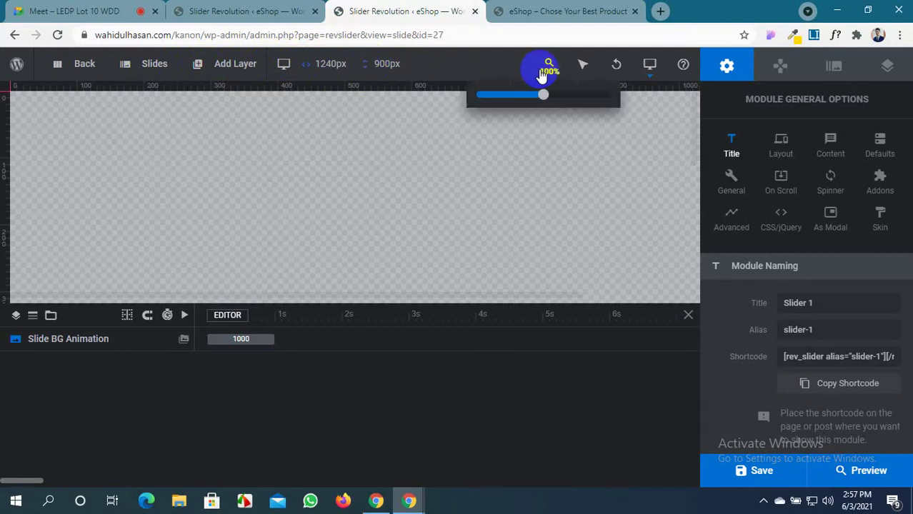
pyautogui.moveTo(580, 68)
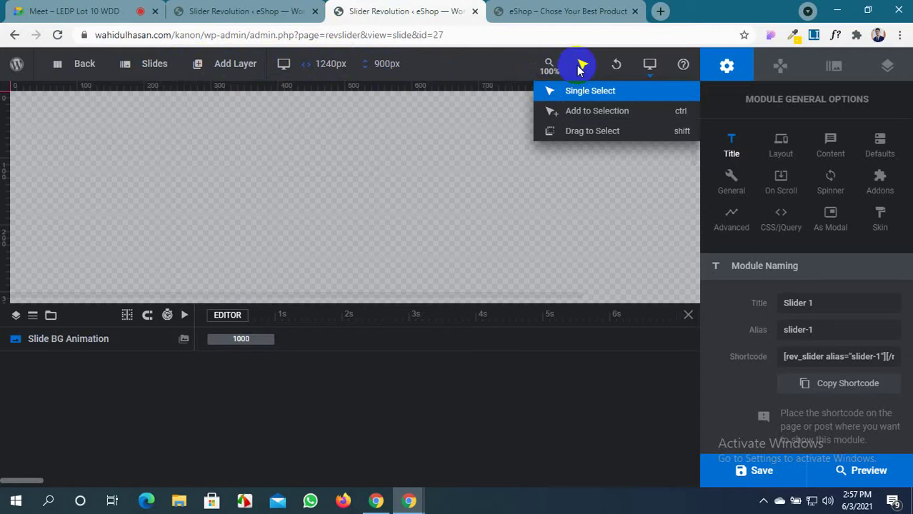
pyautogui.moveTo(615, 64)
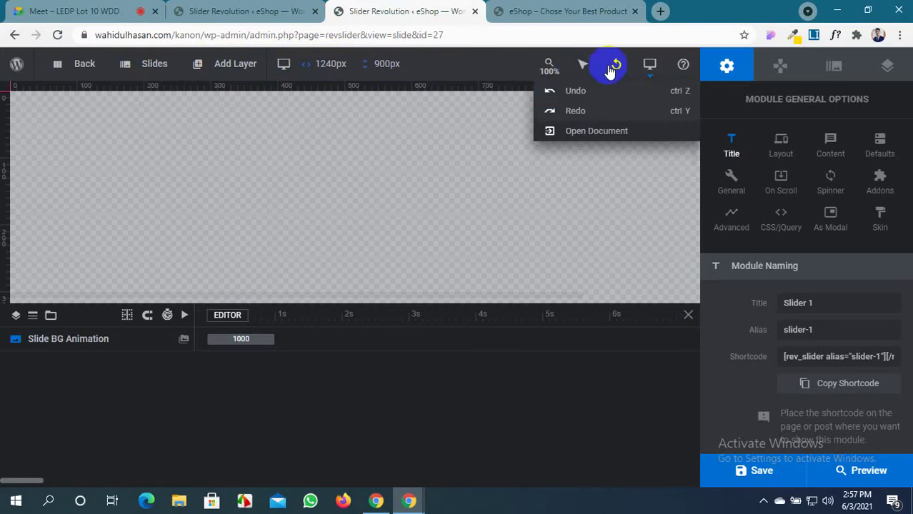
pyautogui.moveTo(652, 72)
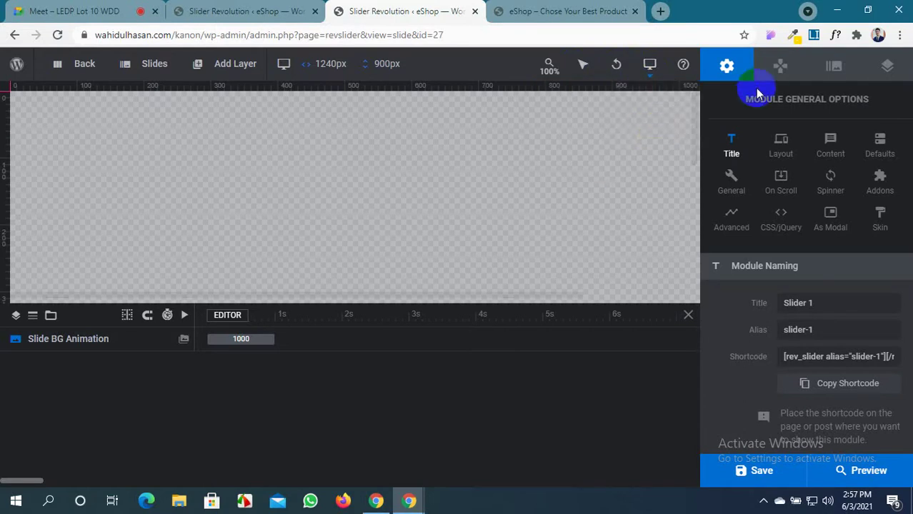
pyautogui.click(730, 68)
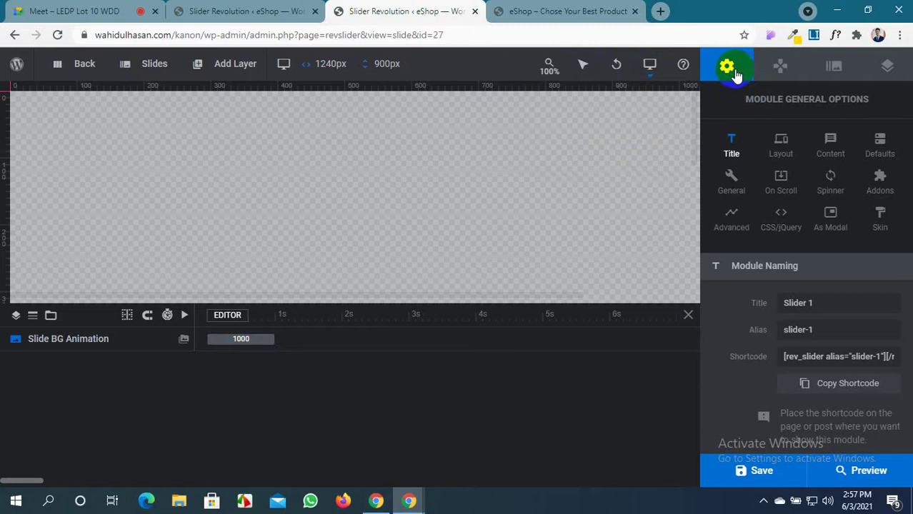
pyautogui.click(778, 64)
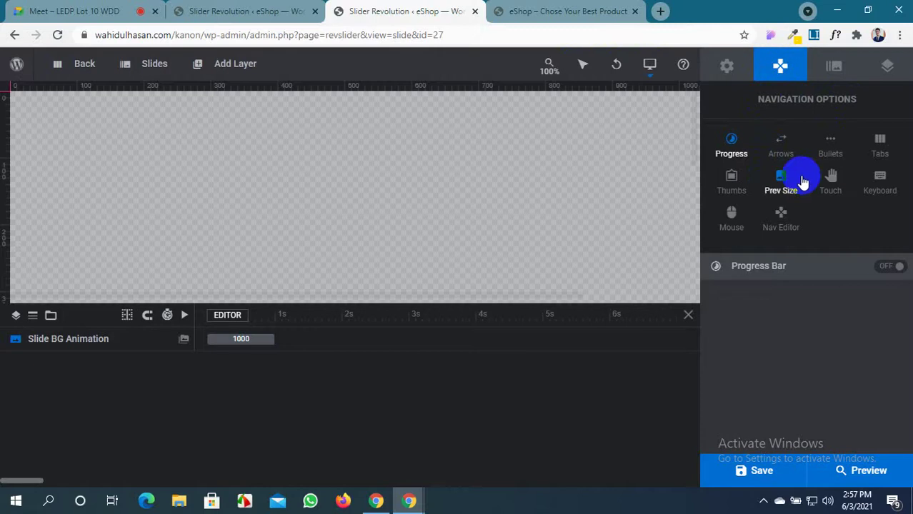
pyautogui.click(564, 11)
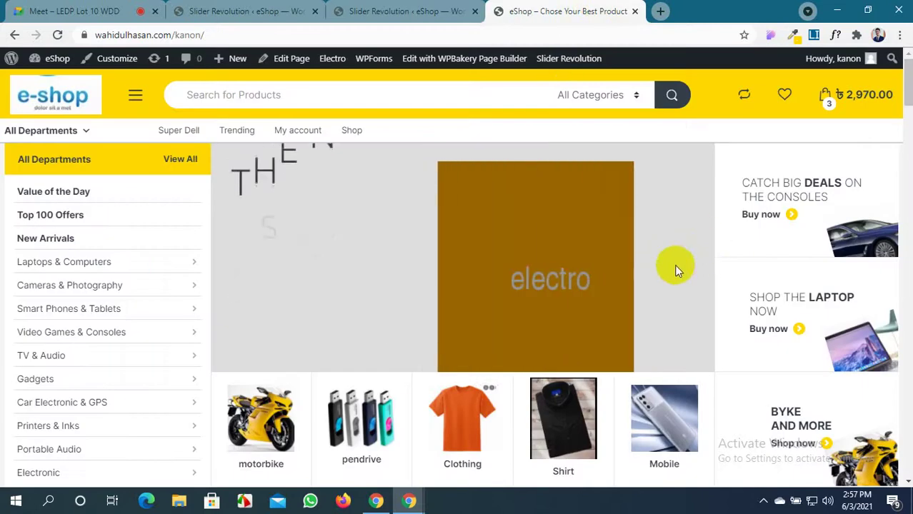
pyautogui.click(385, 18)
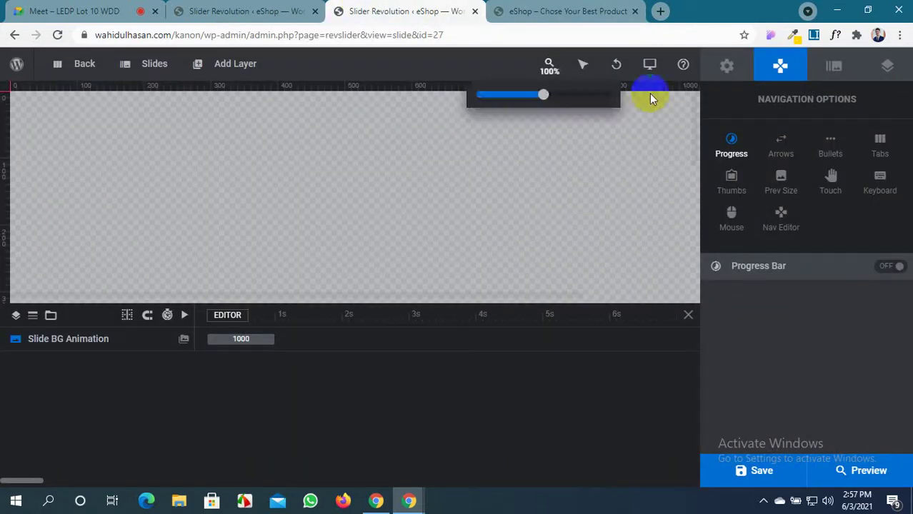
pyautogui.click(827, 71)
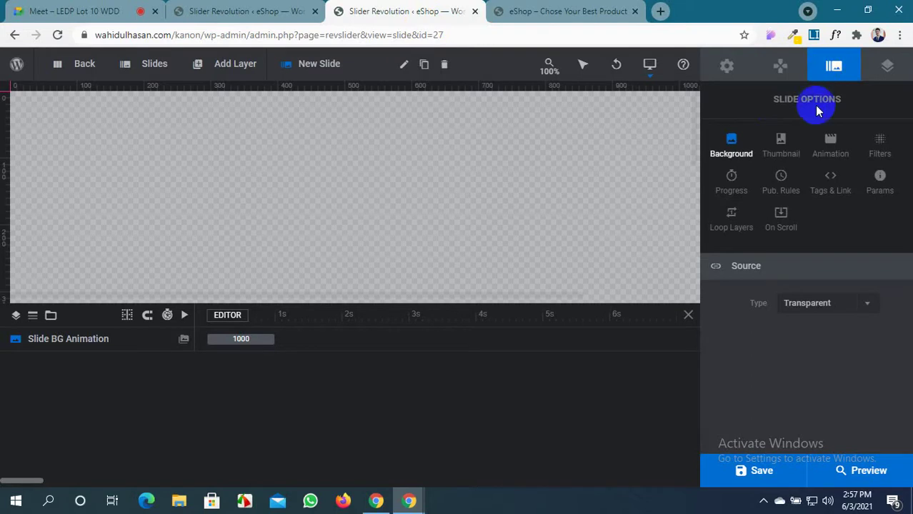
pyautogui.click(887, 66)
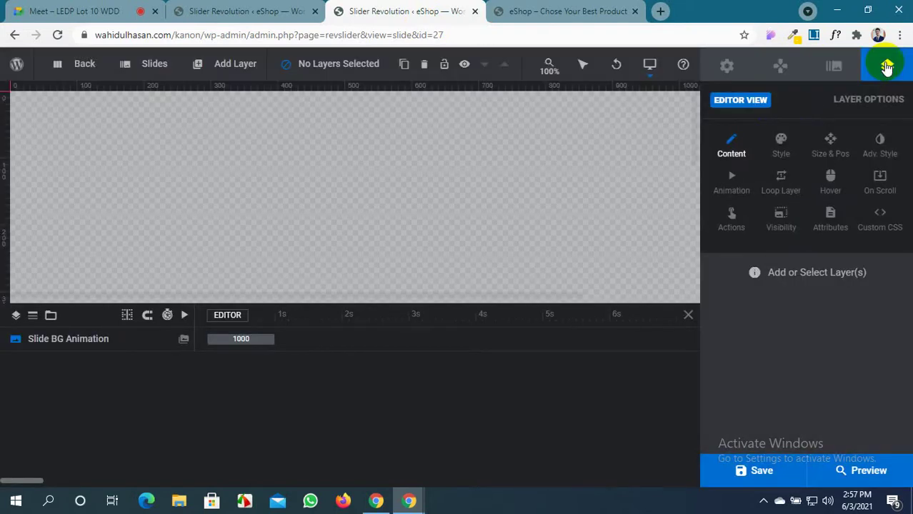
pyautogui.click(149, 71)
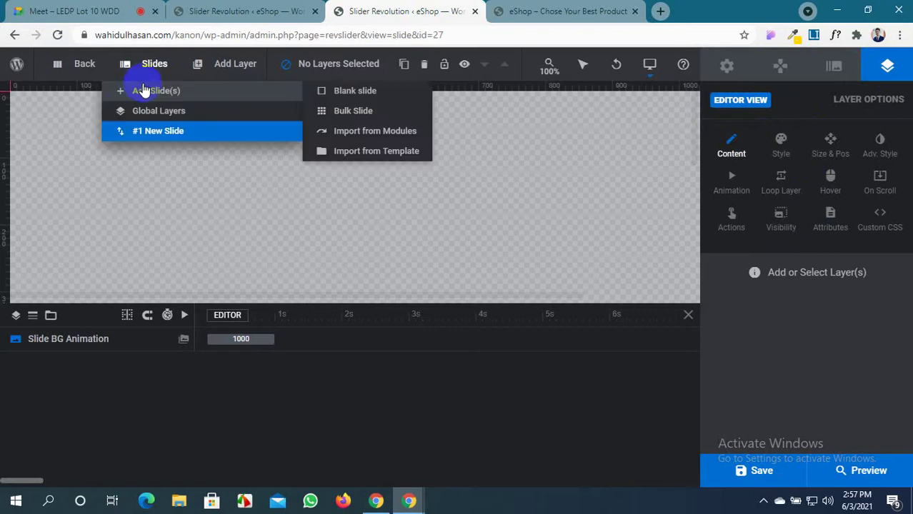
pyautogui.click(725, 72)
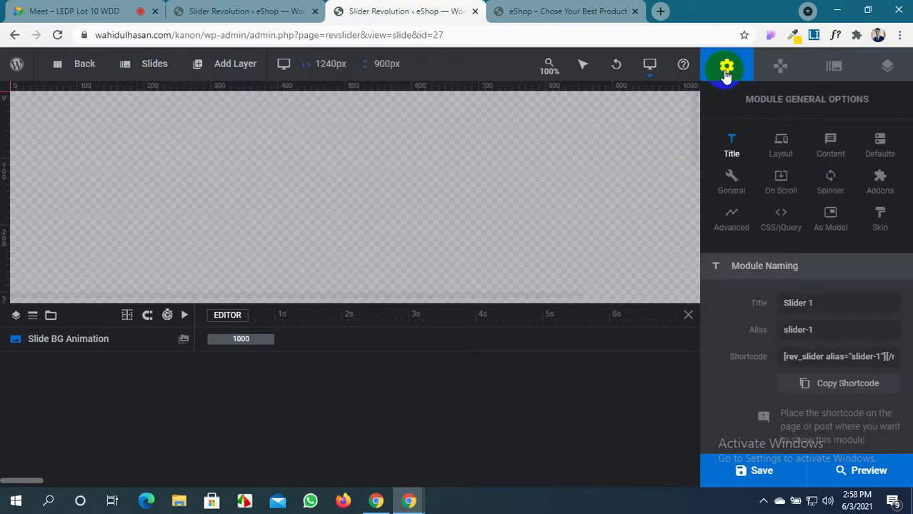
# Outline the live homepage slider, then show the reference slider's Auto 831×422px layout.
pyautogui.click(552, 9)
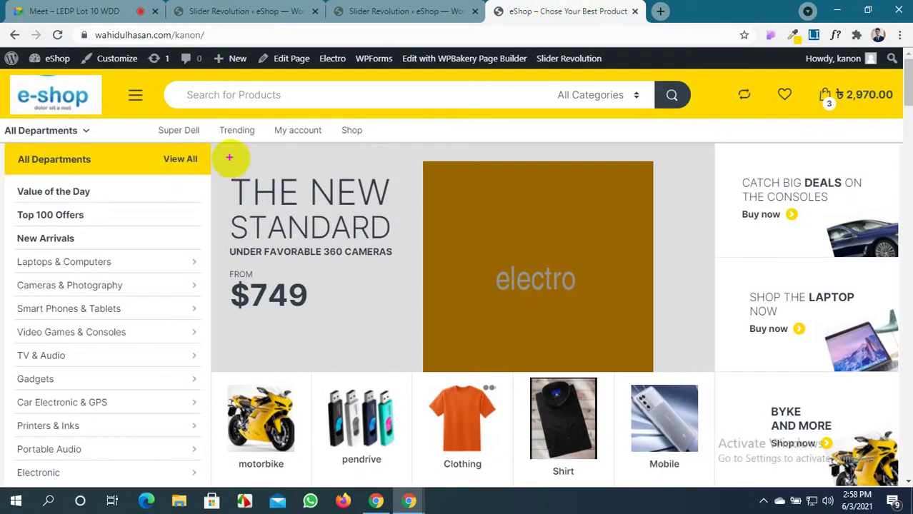
pyautogui.moveTo(212, 146)
pyautogui.mouseDown()
pyautogui.moveTo(432, 335)
pyautogui.moveTo(573, 373)
pyautogui.moveTo(713, 371)
pyautogui.mouseUp()
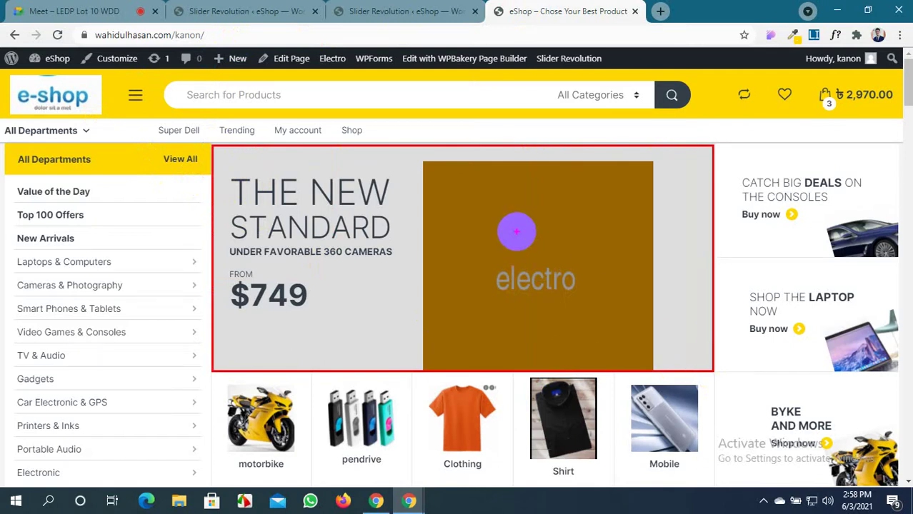
pyautogui.click(368, 11)
pyautogui.click(268, 8)
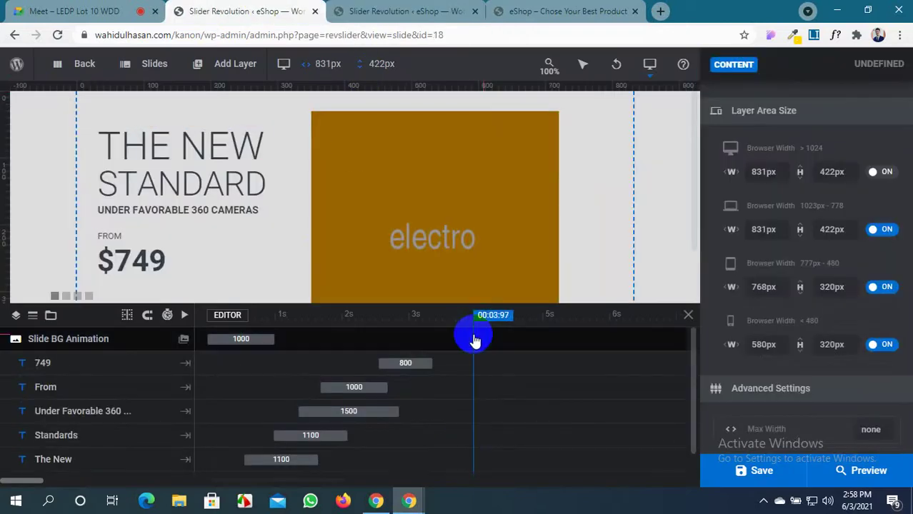
pyautogui.scroll(5, 772, 293)
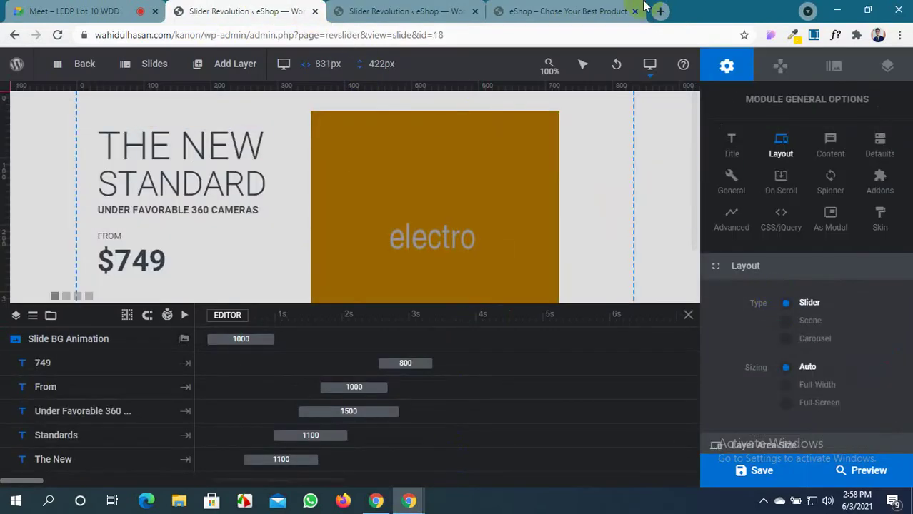
# Open the new slider's layout settings and enable custom sizes for the smaller breakpoints.
pyautogui.click(567, 10)
pyautogui.click(404, 10)
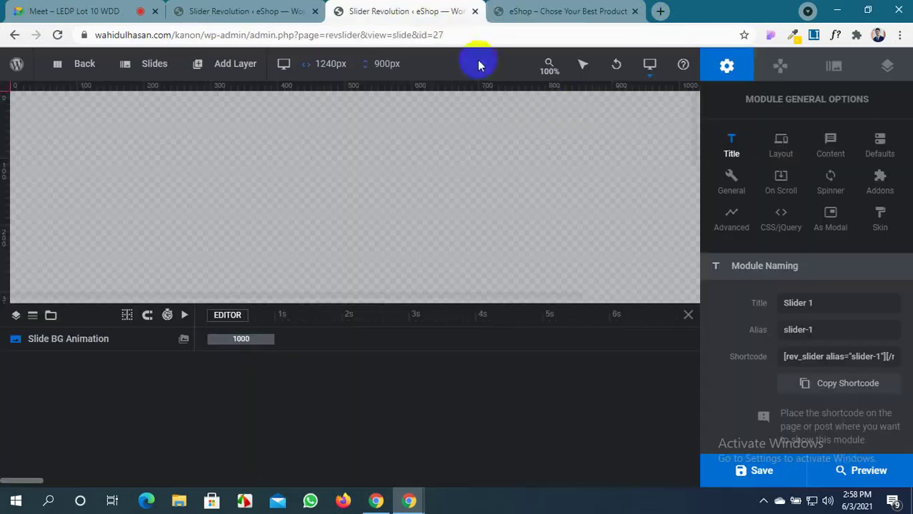
pyautogui.click(769, 151)
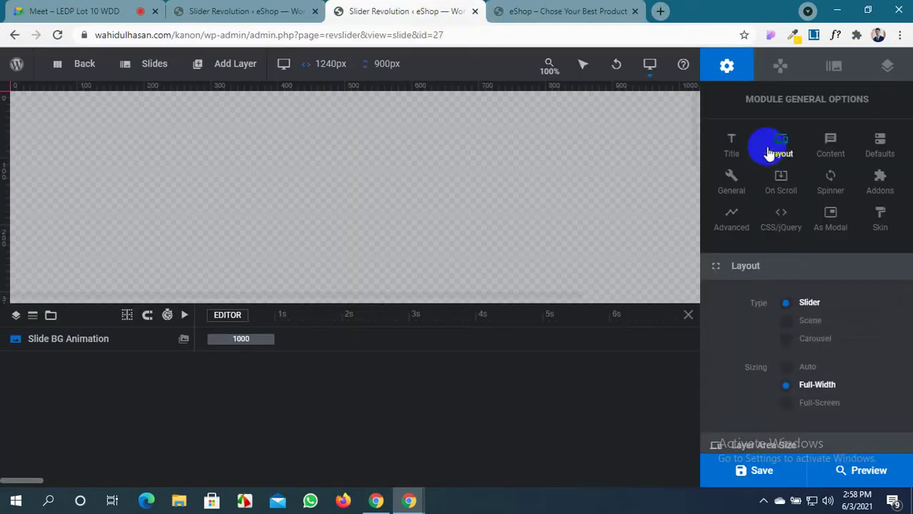
pyautogui.scroll(-5, 802, 335)
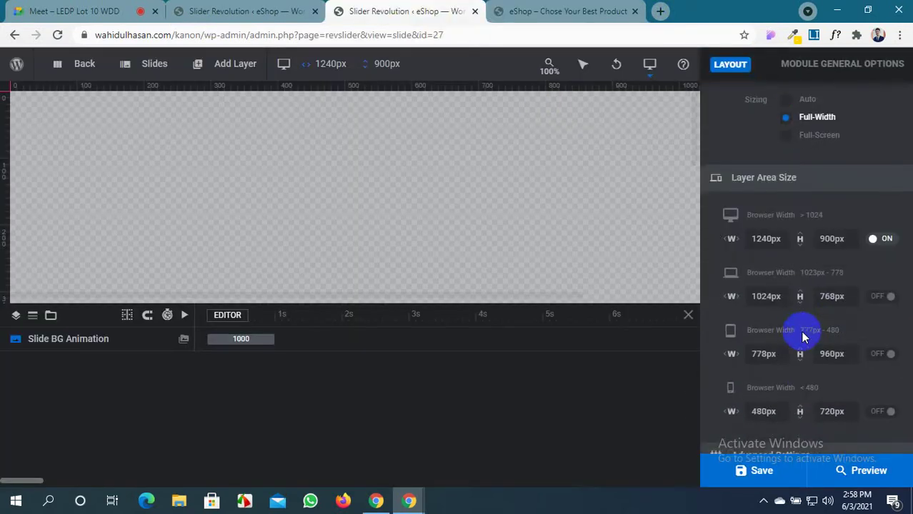
pyautogui.click(881, 238)
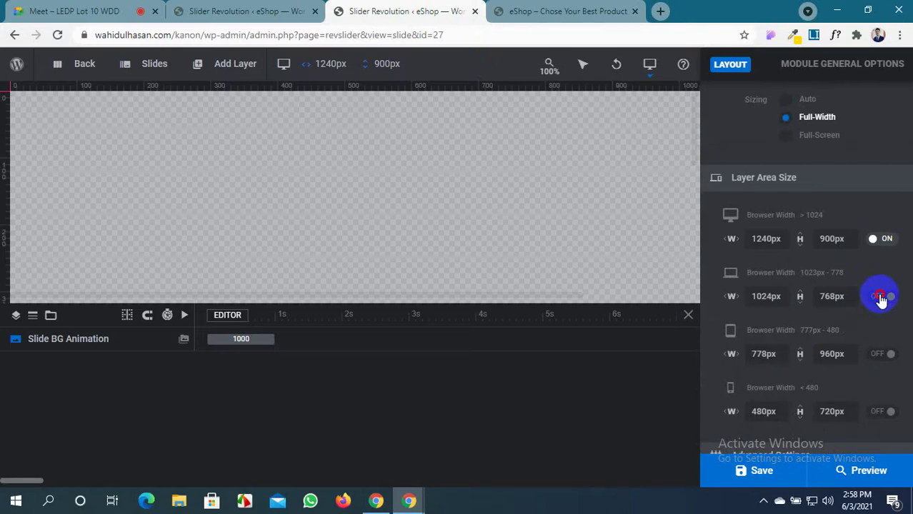
pyautogui.scroll(-1, 880, 299)
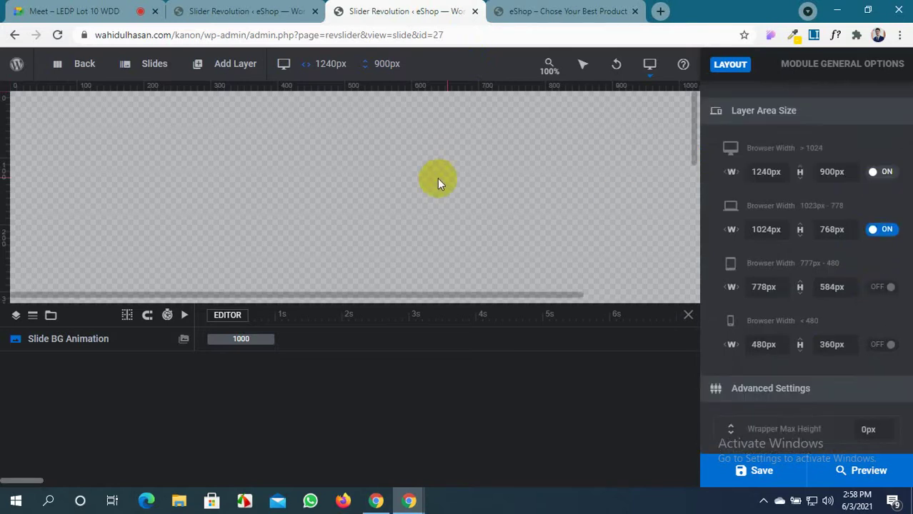
pyautogui.click(857, 288)
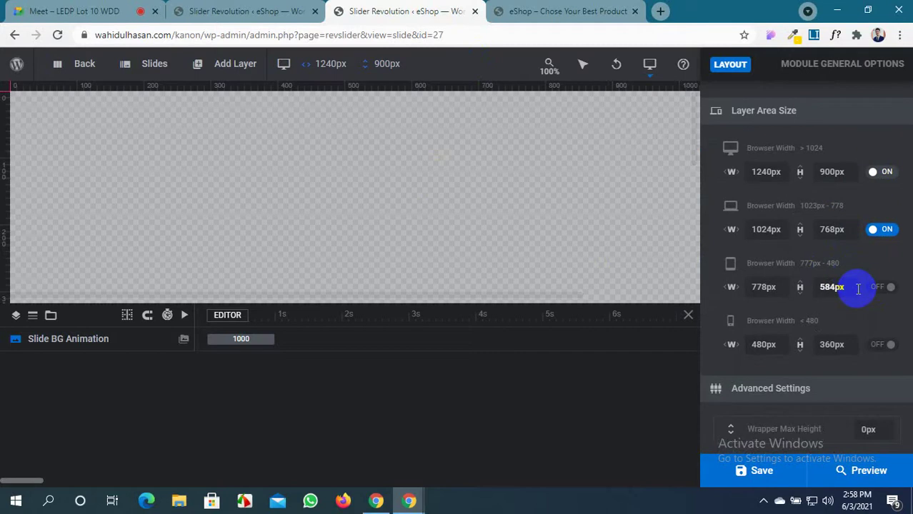
pyautogui.click(879, 293)
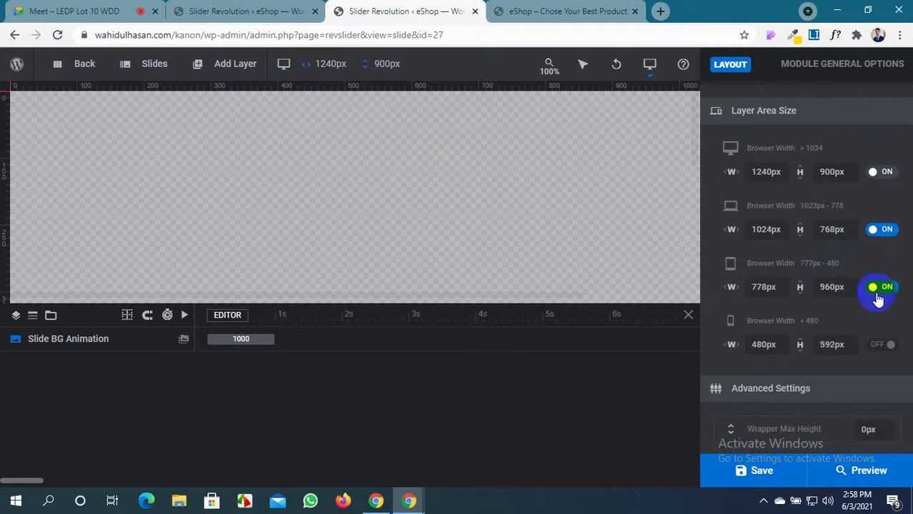
pyautogui.click(885, 350)
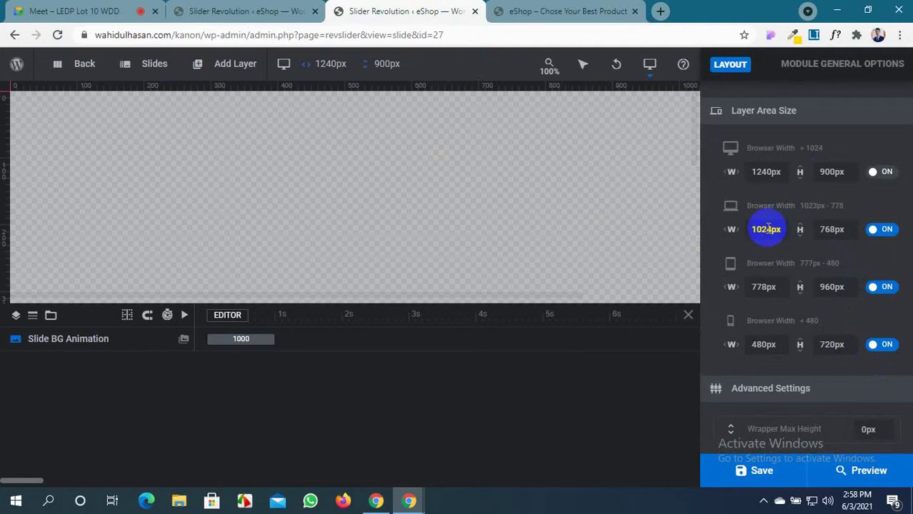
# Set the new slider's desktop layer area to 831×422px, copying the reference's width.
pyautogui.click(258, 11)
pyautogui.click(769, 240)
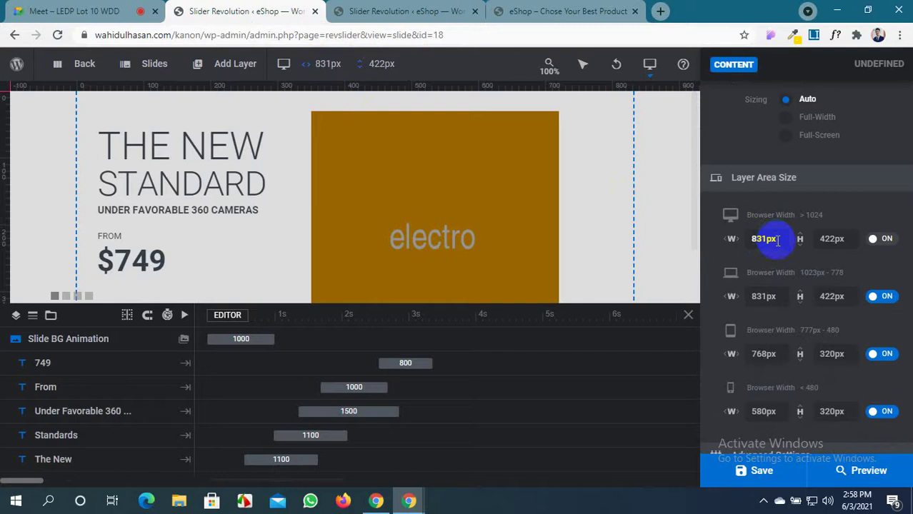
pyautogui.doubleClick(777, 240)
pyautogui.rightClick(777, 240)
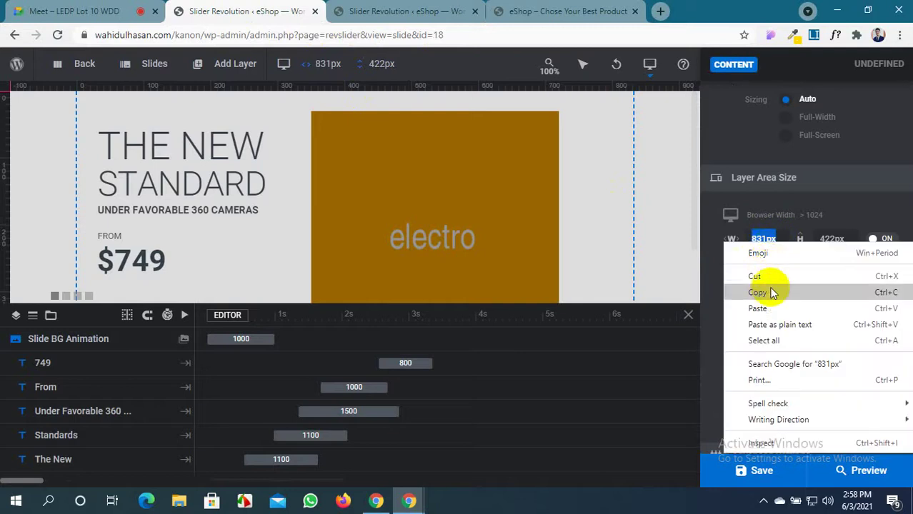
pyautogui.click(771, 293)
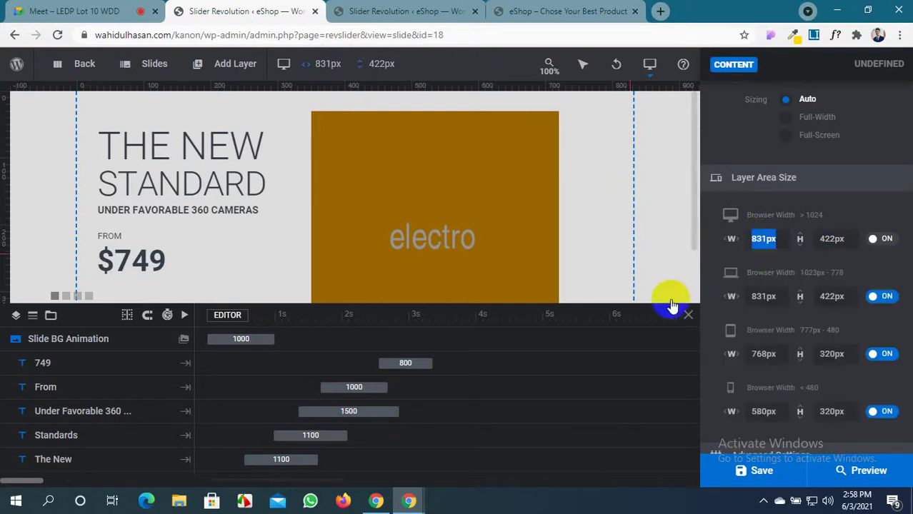
pyautogui.scroll(2, 763, 325)
pyautogui.scroll(-2, 765, 328)
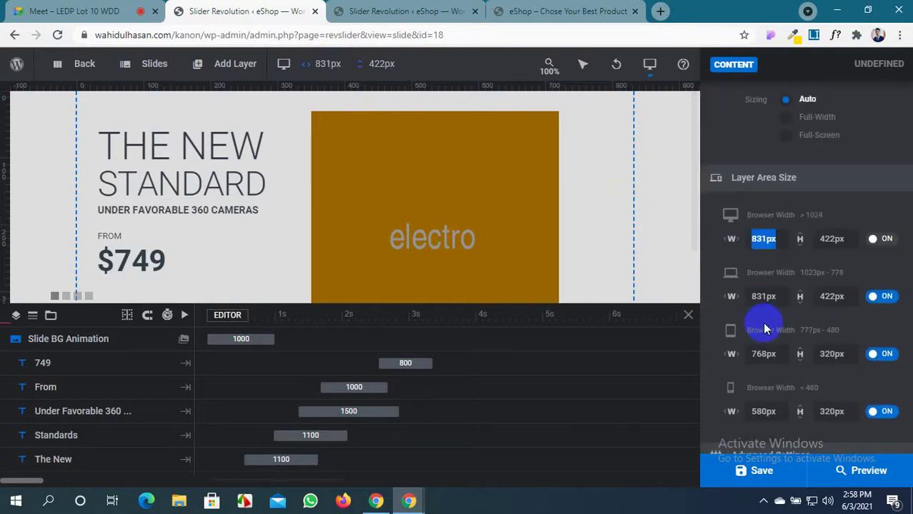
pyautogui.click(428, 12)
pyautogui.click(758, 170)
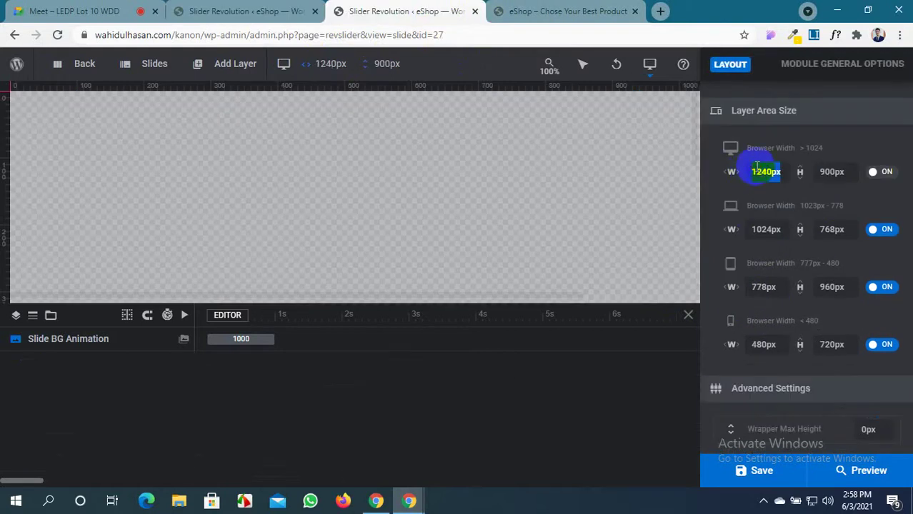
pyautogui.write('831')
pyautogui.click(830, 171)
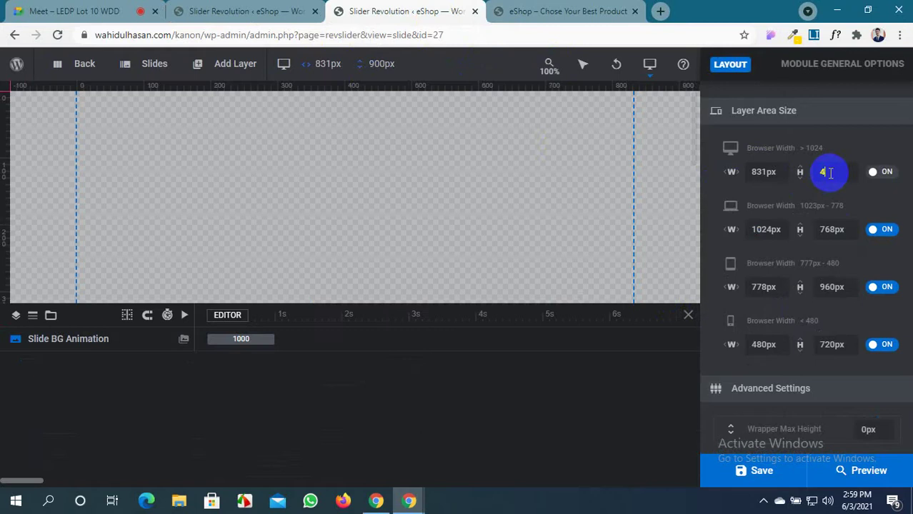
pyautogui.write('422')
# Match the laptop layer area to the reference slider's 831×422px.
pyautogui.click(765, 229)
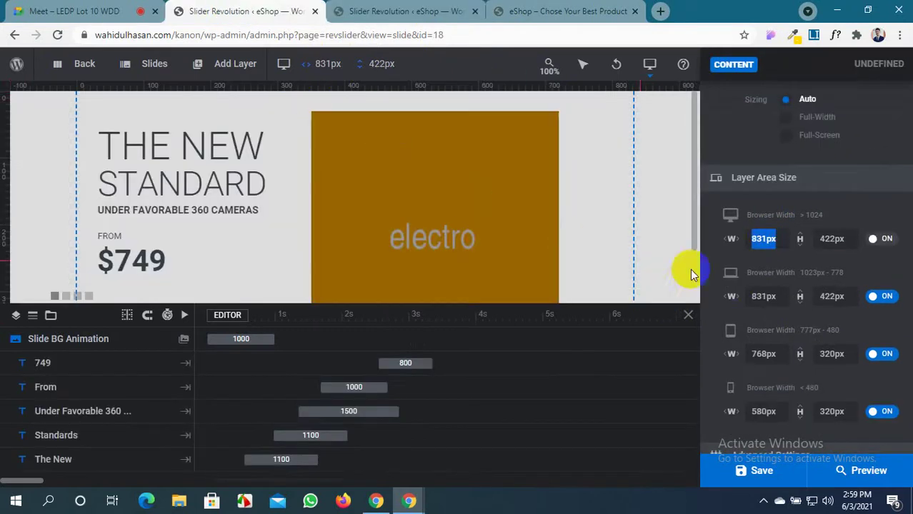
pyautogui.click(773, 292)
pyautogui.moveTo(777, 296); pyautogui.dragTo(757, 296)
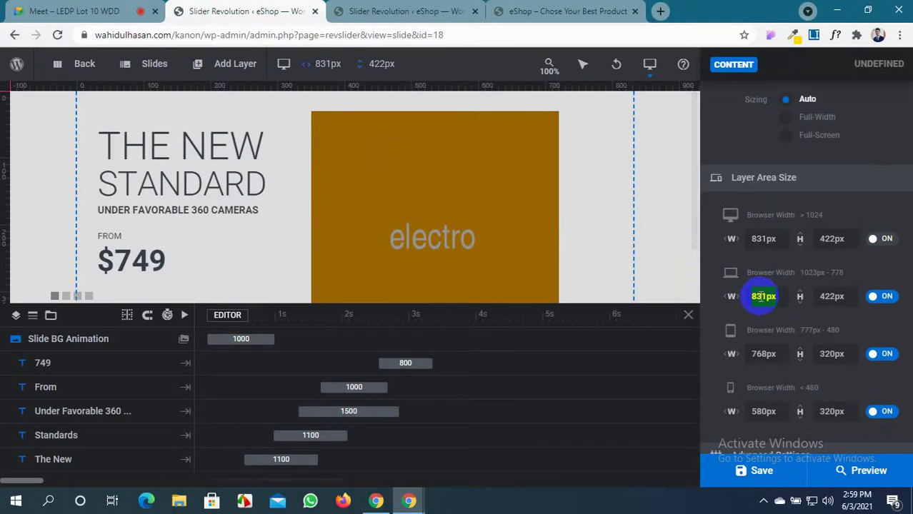
pyautogui.rightClick(763, 296)
pyautogui.click(757, 134)
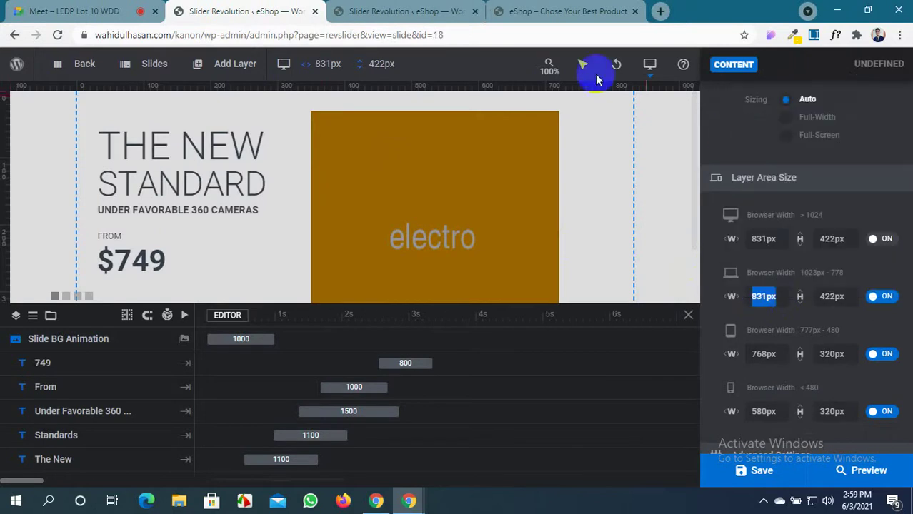
pyautogui.click(375, 10)
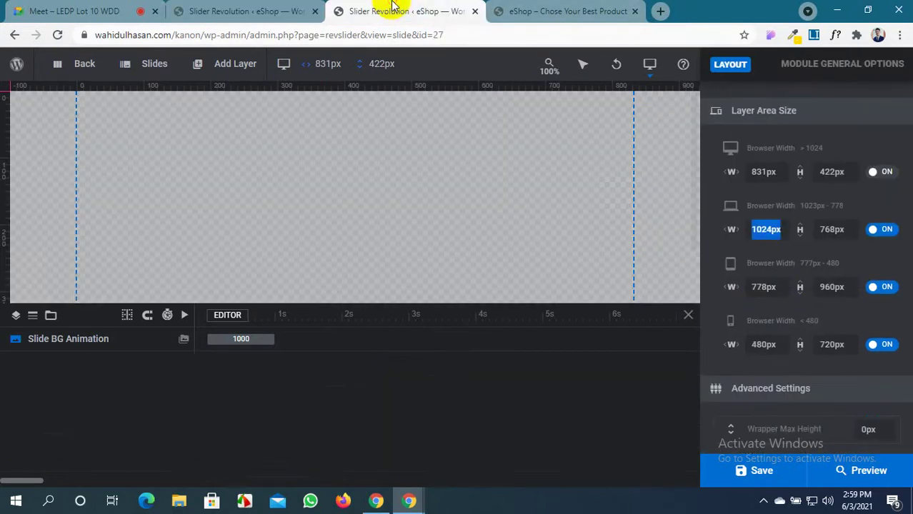
pyautogui.click(760, 240)
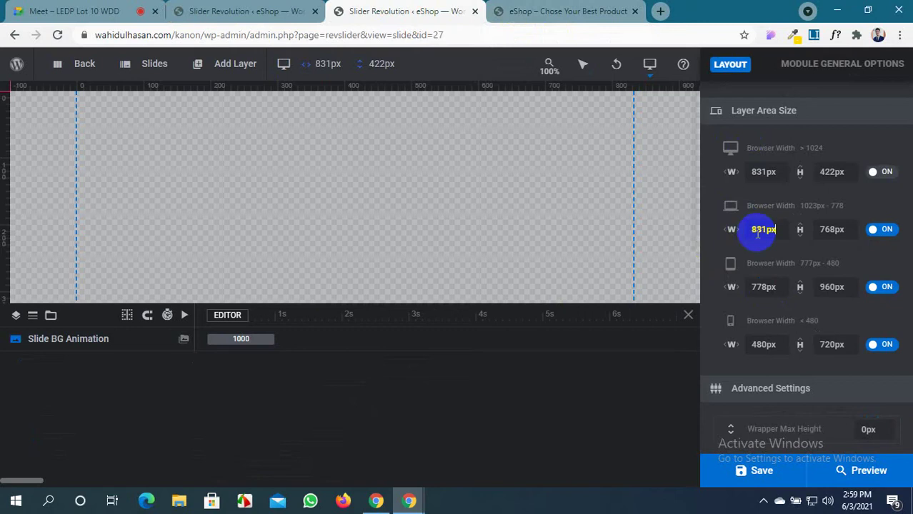
pyautogui.click(826, 230)
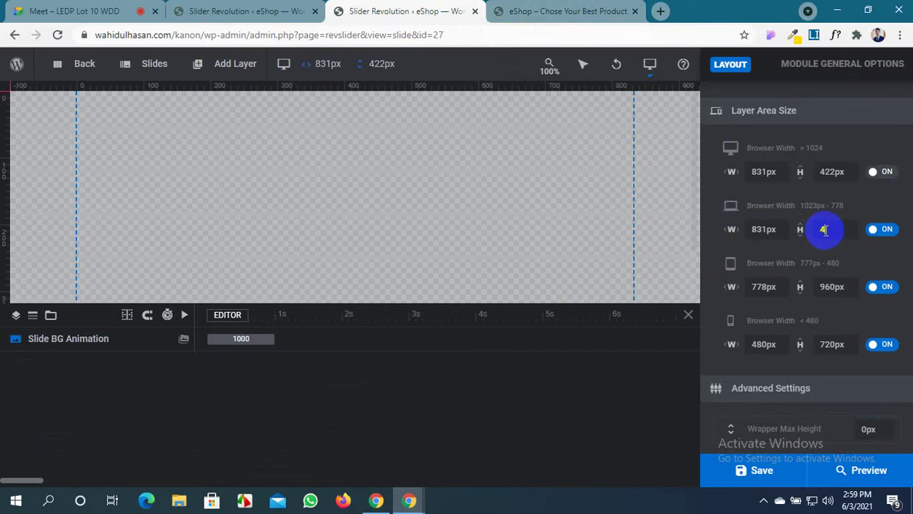
# Copy the reference's 320px tablet height into the new slider's tablet row.
pyautogui.click(284, 10)
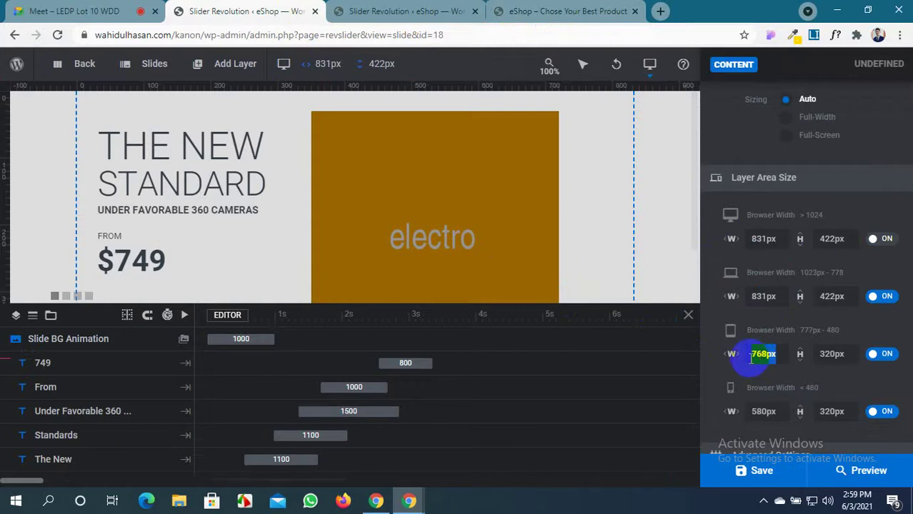
pyautogui.click(429, 11)
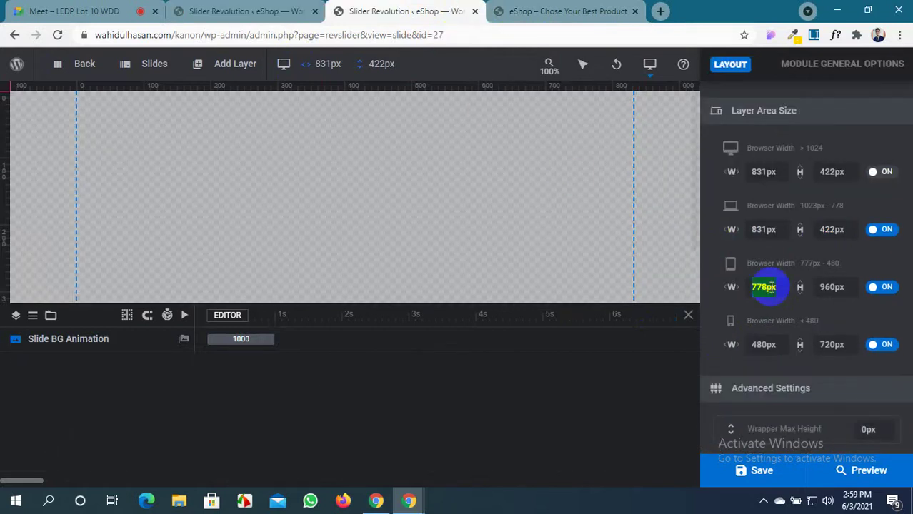
pyautogui.click(829, 286)
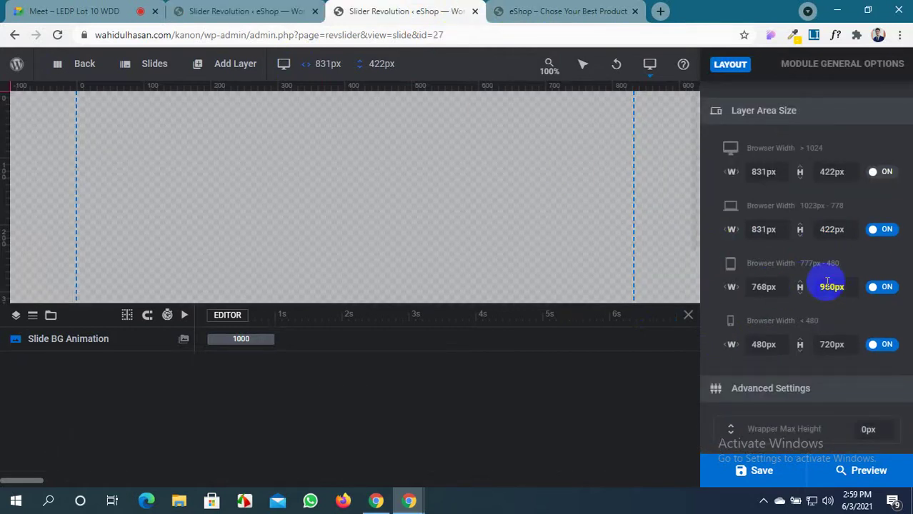
pyautogui.click(214, 8)
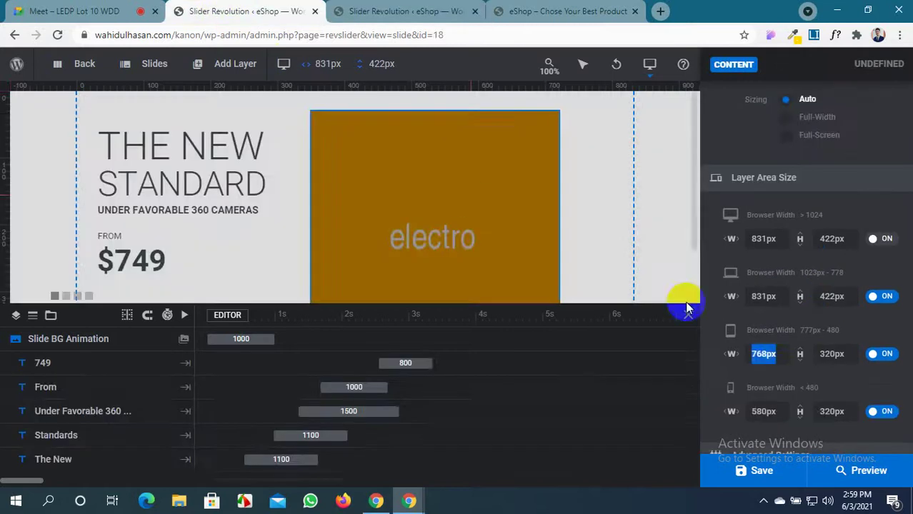
pyautogui.rightClick(831, 353)
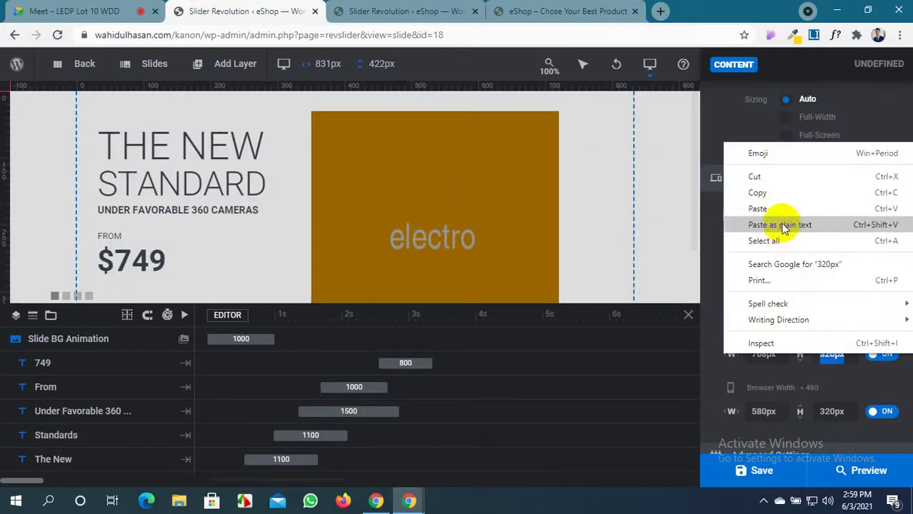
pyautogui.click(770, 189)
pyautogui.click(406, 9)
pyautogui.click(832, 287)
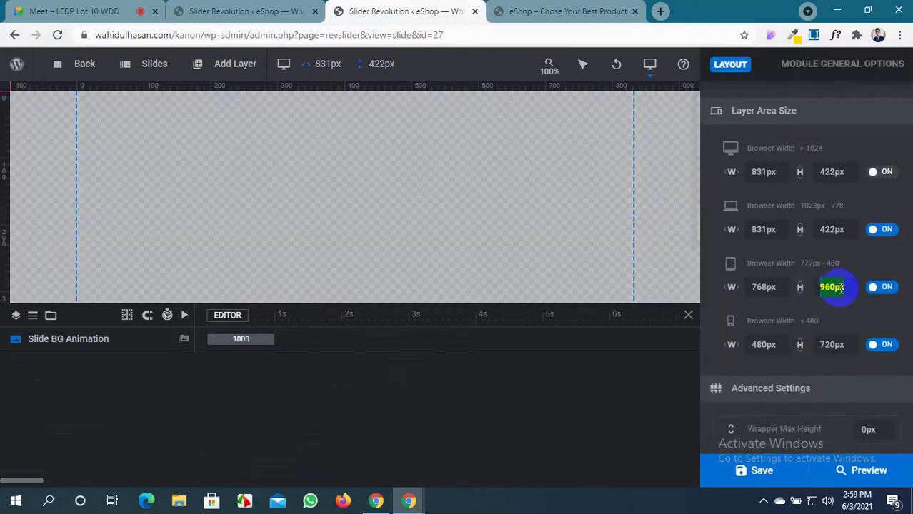
# Compare layer area sizes with the reference and select the small-screen height to change.
pyautogui.click(230, 9)
pyautogui.scroll(-2, 743, 371)
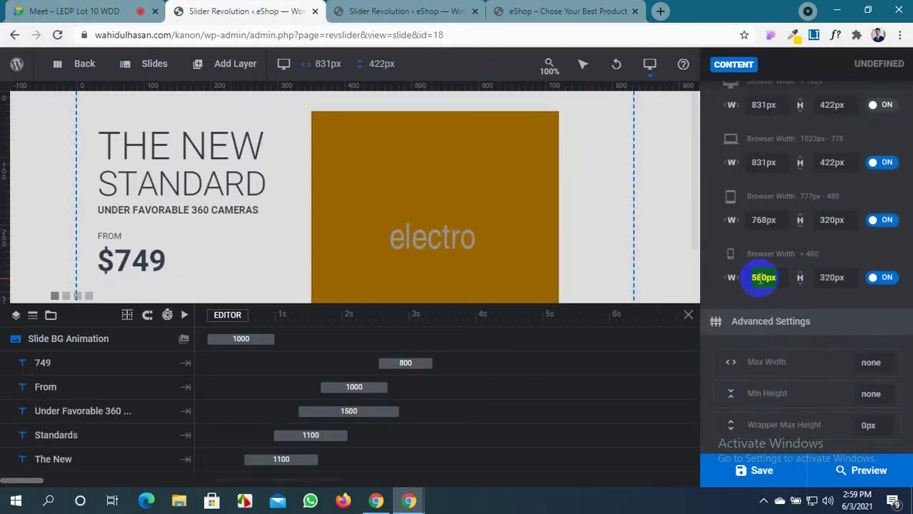
pyautogui.click(406, 11)
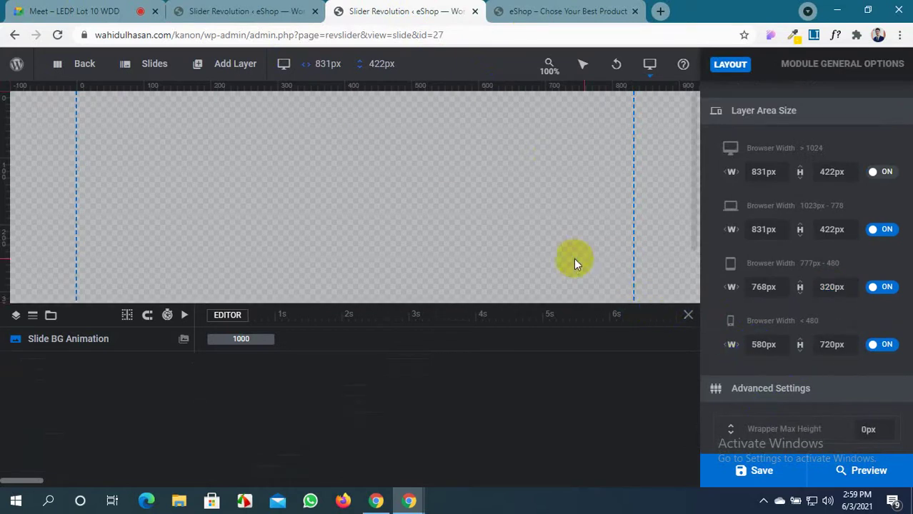
pyautogui.click(275, 11)
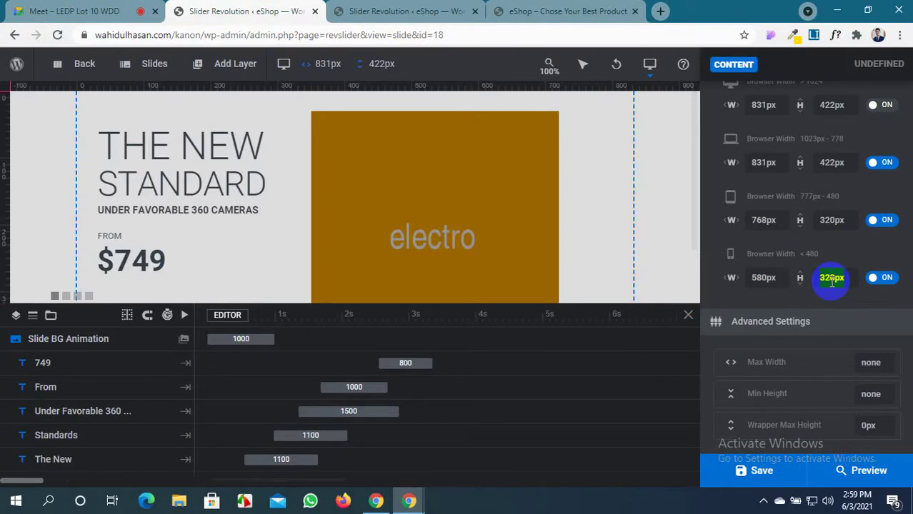
pyautogui.click(442, 11)
pyautogui.scroll(-4, 835, 322)
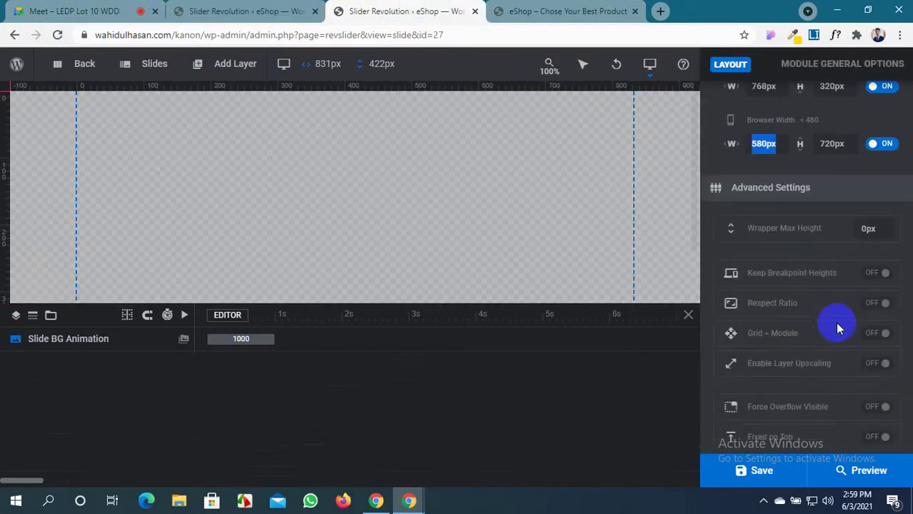
pyautogui.scroll(3, 835, 322)
pyautogui.click(831, 344)
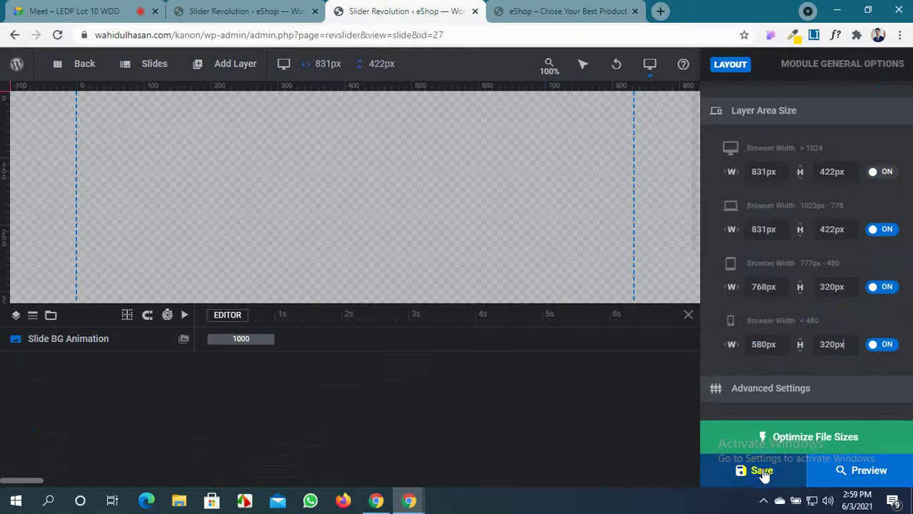
# Save the new slider's layer area sizes.
pyautogui.click(708, 472)
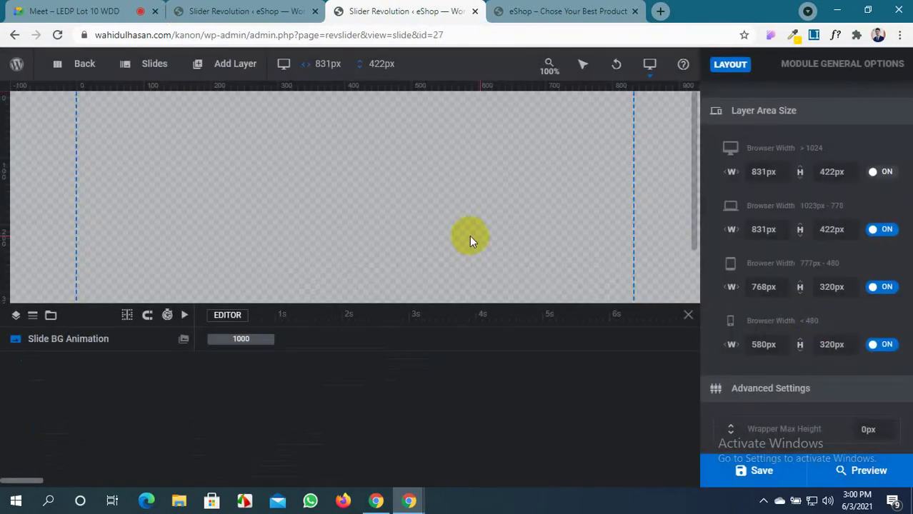
pyautogui.scroll(-10, 828, 289)
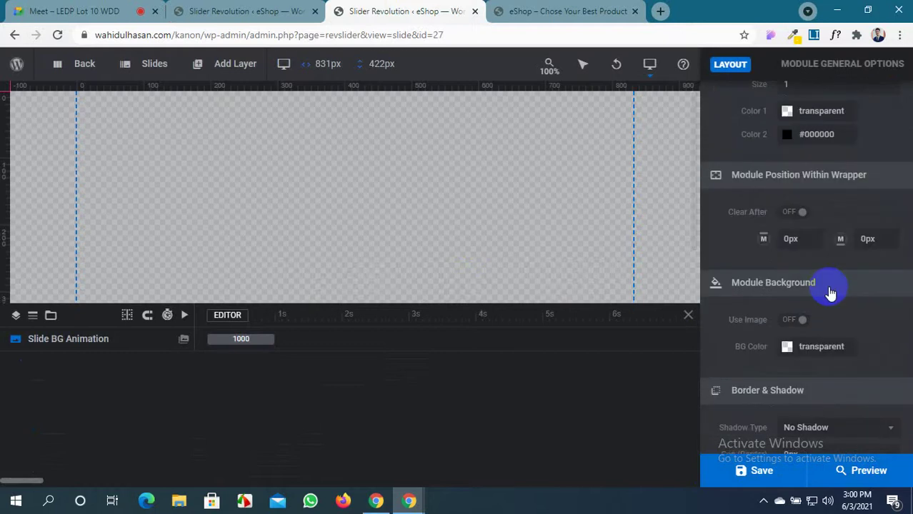
pyautogui.scroll(10, 827, 285)
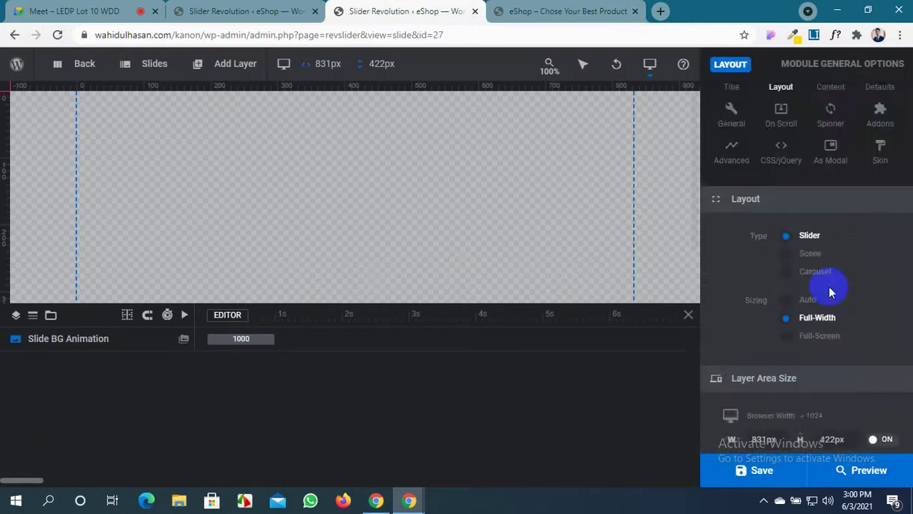
pyautogui.scroll(-2, 791, 266)
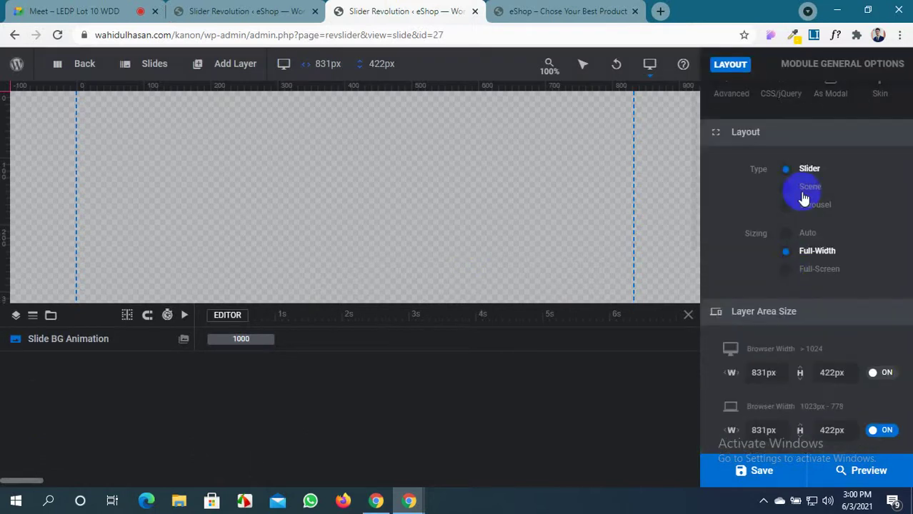
pyautogui.click(792, 252)
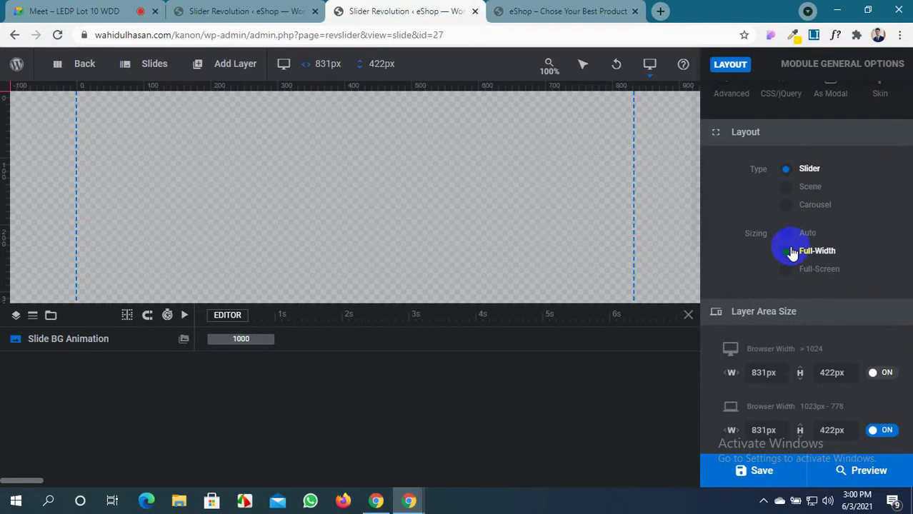
# Check the reference slider's sizing and set the new slider's Sizing to Auto.
pyautogui.click(272, 10)
pyautogui.scroll(5, 770, 238)
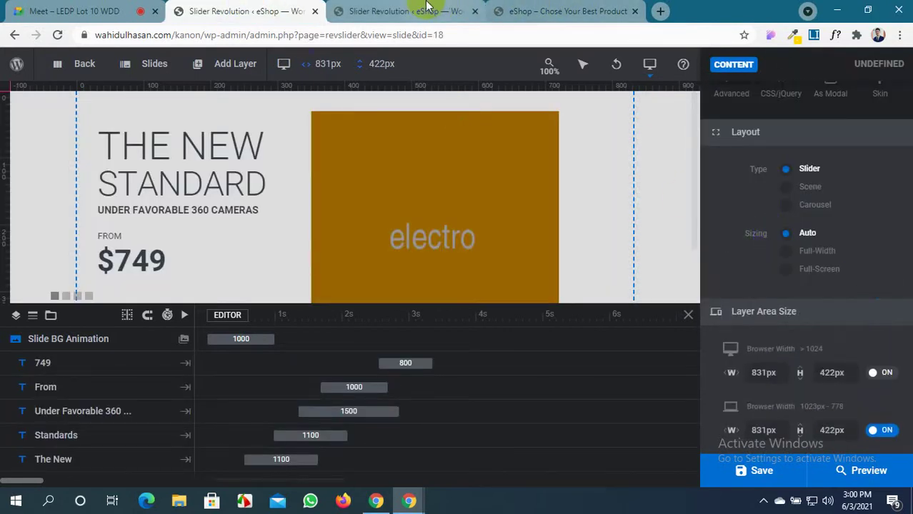
pyautogui.click(404, 11)
pyautogui.click(786, 234)
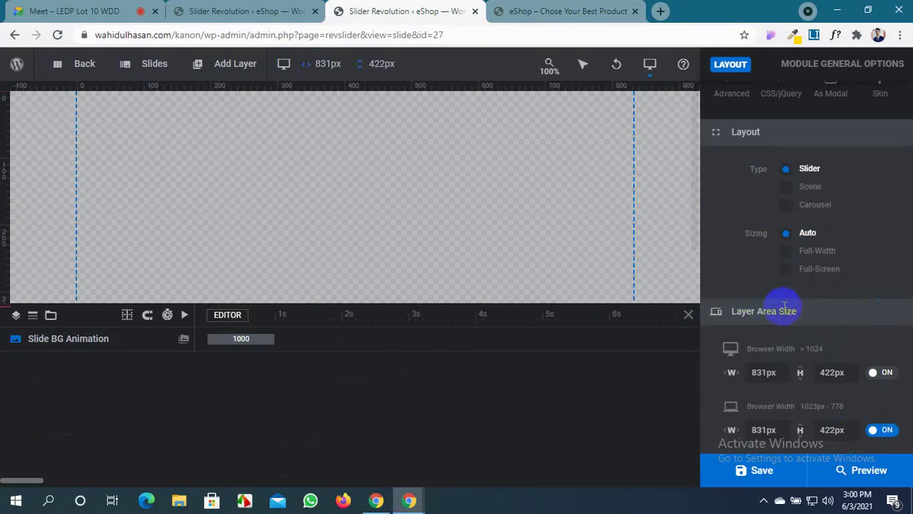
pyautogui.scroll(-3, 784, 304)
pyautogui.scroll(-2, 782, 307)
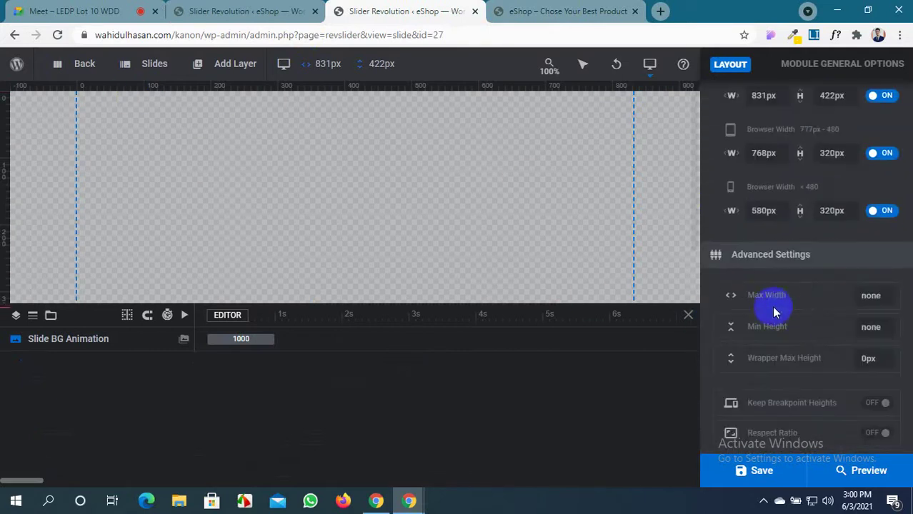
pyautogui.scroll(-1, 829, 329)
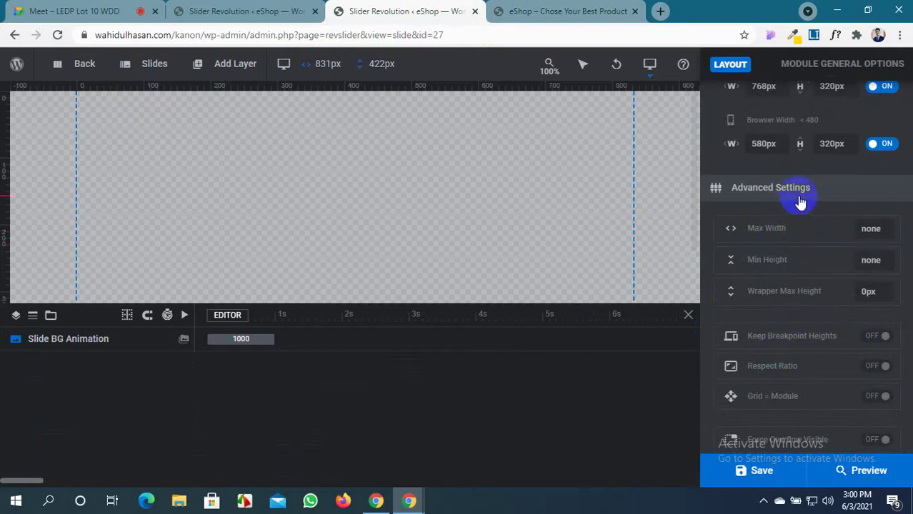
pyautogui.scroll(-2, 807, 300)
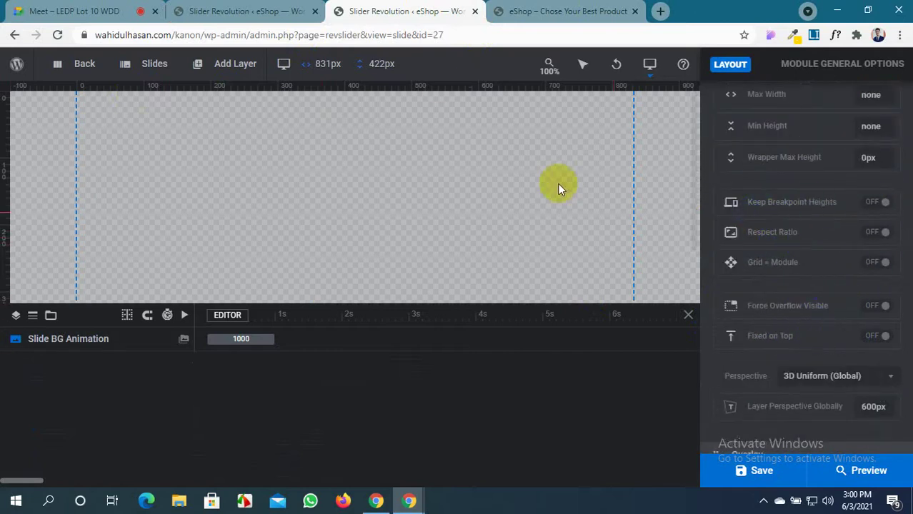
# Compare Advanced Settings (No Overlay, 0px wrapper margins) between the new and reference sliders.
pyautogui.click(256, 10)
pyautogui.scroll(-10, 858, 314)
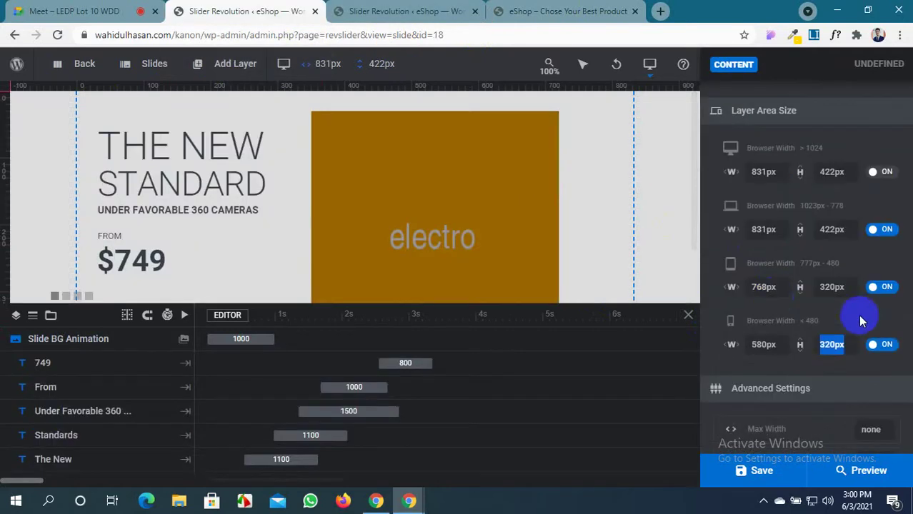
pyautogui.scroll(10, 861, 321)
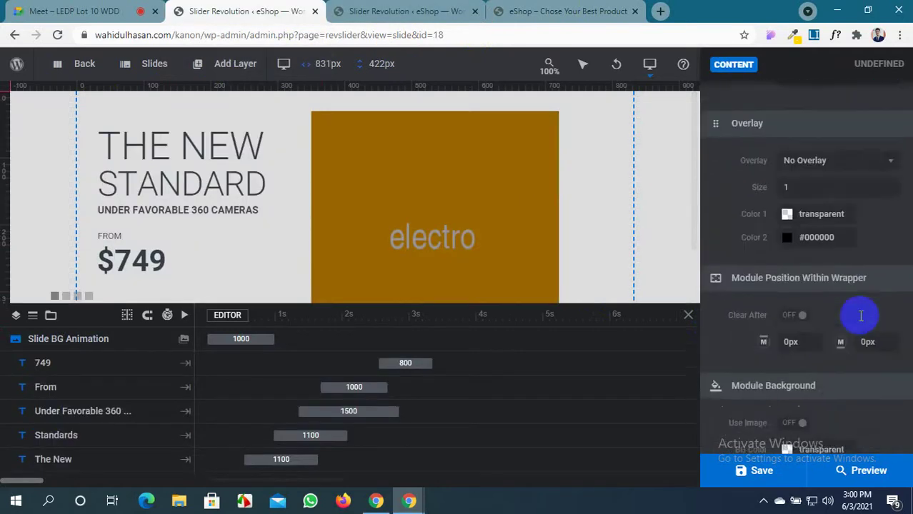
pyautogui.scroll(-10, 861, 321)
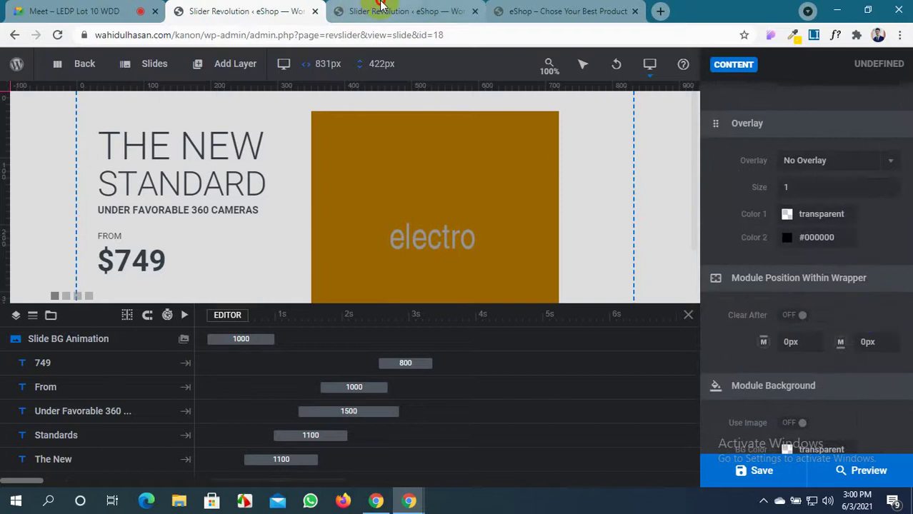
pyautogui.hotkey('ctrl', 'Tab')
pyautogui.scroll(-5, 832, 293)
pyautogui.scroll(-2, 836, 307)
pyautogui.scroll(8, 835, 286)
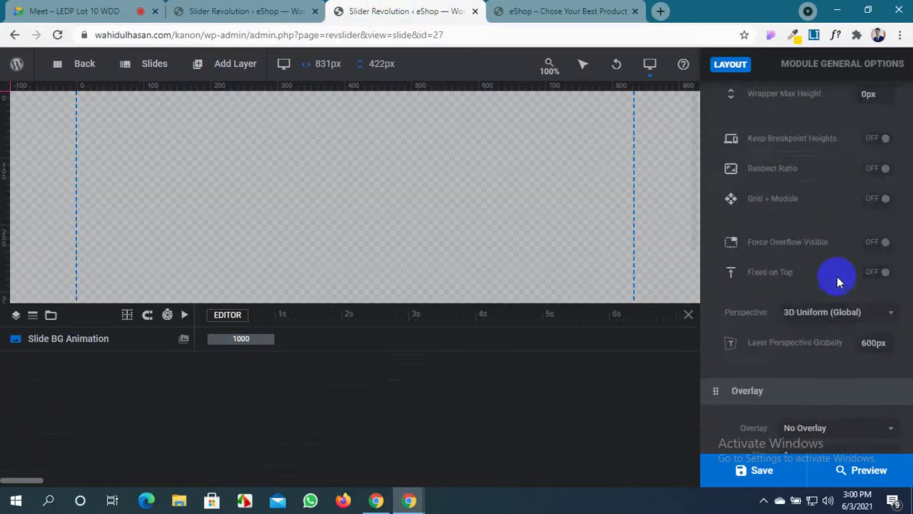
pyautogui.click(254, 12)
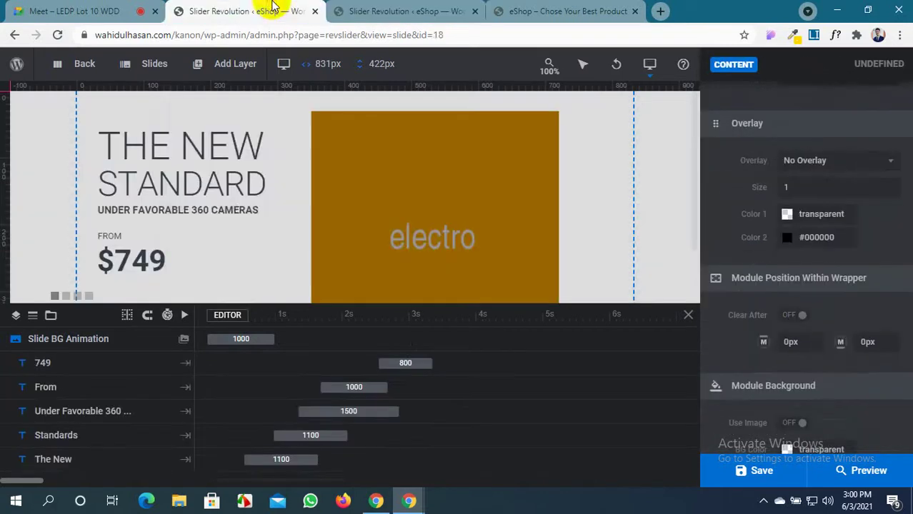
pyautogui.moveTo(235, 63)
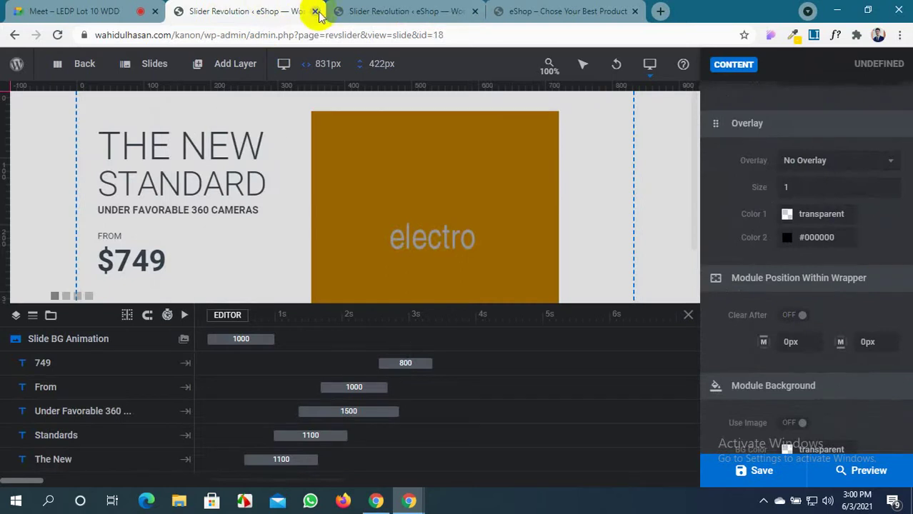
# Switch to the eShop storefront tab to watch THE NEW STANDARD slider animate.
pyautogui.click(608, 13)
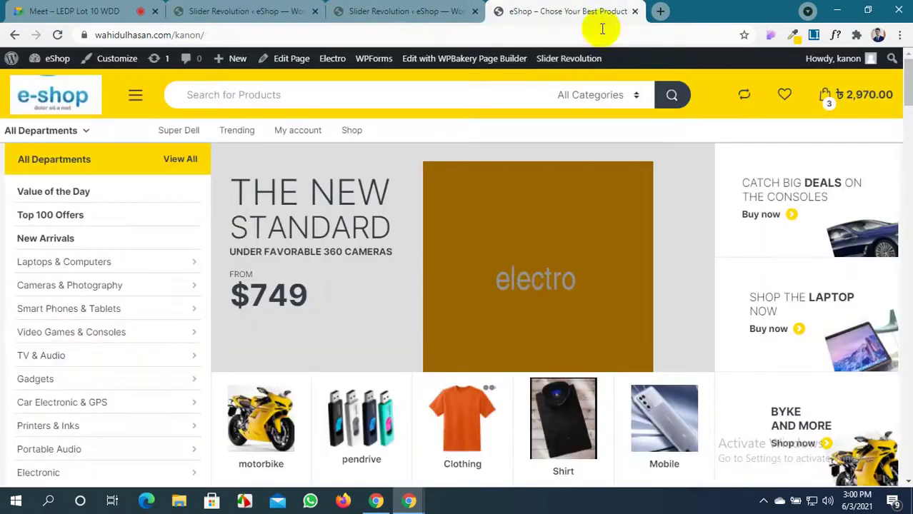
pyautogui.click(389, 7)
pyautogui.click(546, 11)
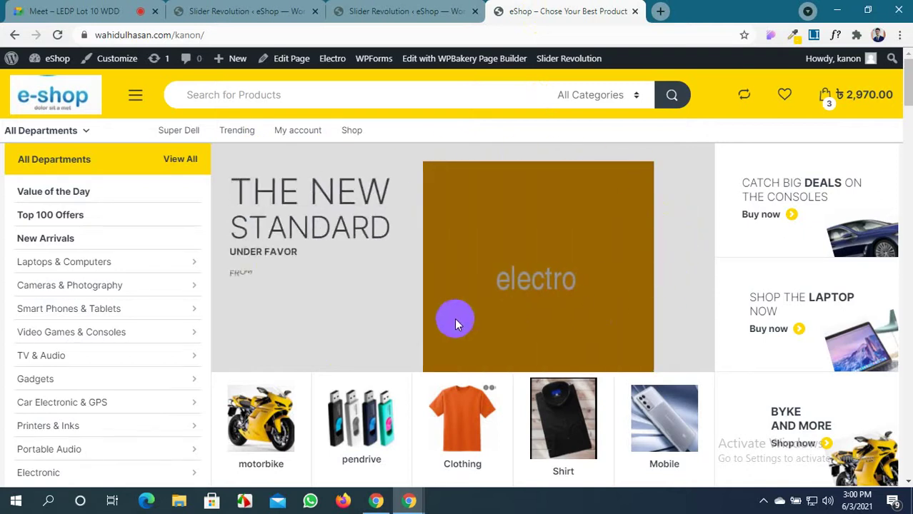
# In the new slide's options, change the background Type to Colored.
pyautogui.click(403, 10)
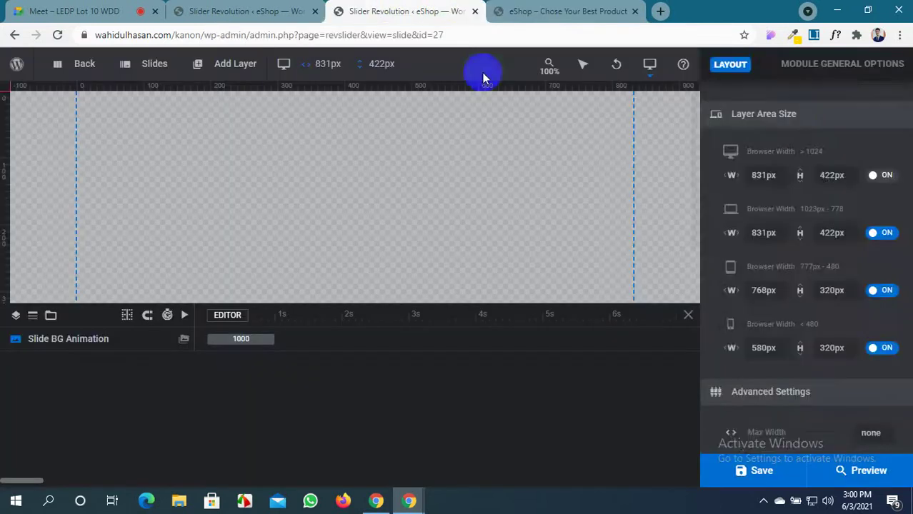
pyautogui.scroll(3, 750, 271)
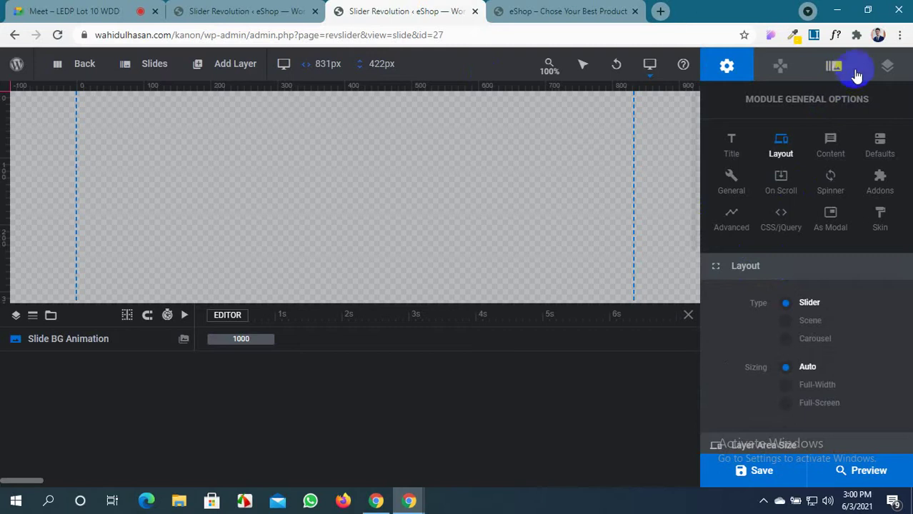
pyautogui.click(888, 68)
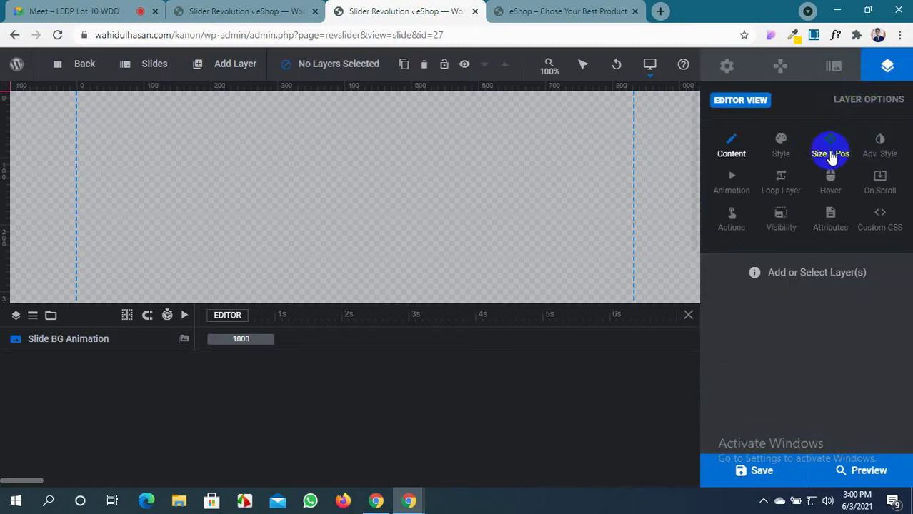
pyautogui.click(877, 72)
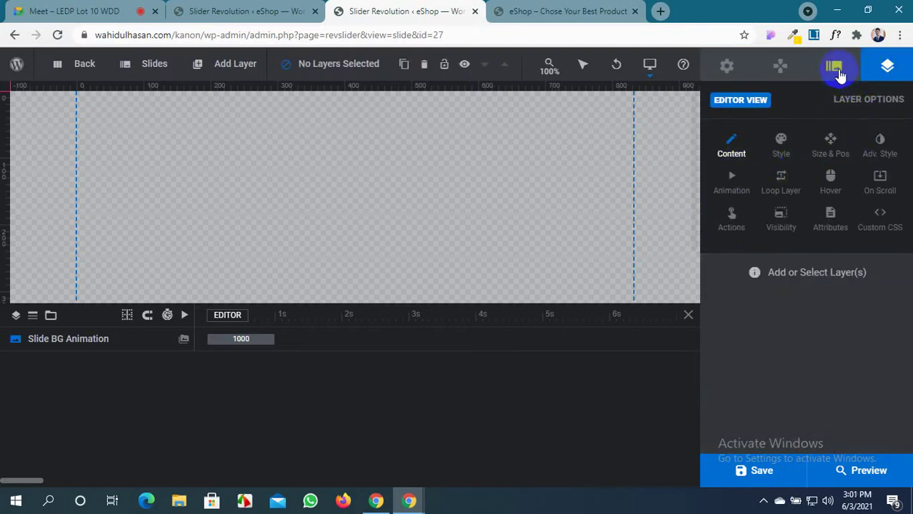
pyautogui.click(838, 70)
pyautogui.click(732, 156)
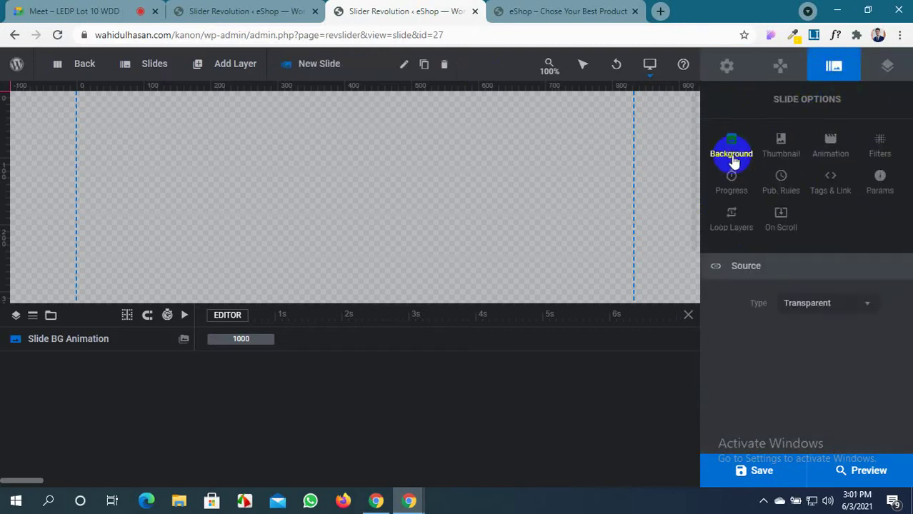
pyautogui.click(868, 307)
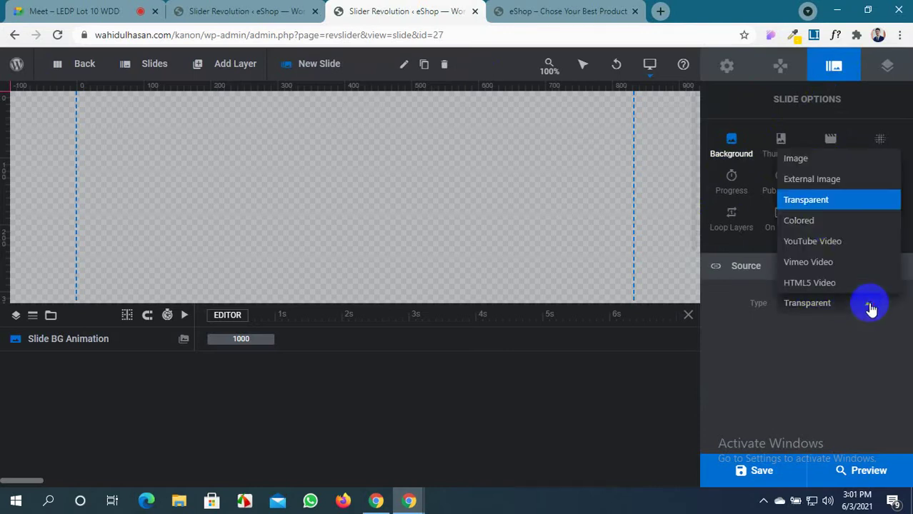
pyautogui.click(802, 220)
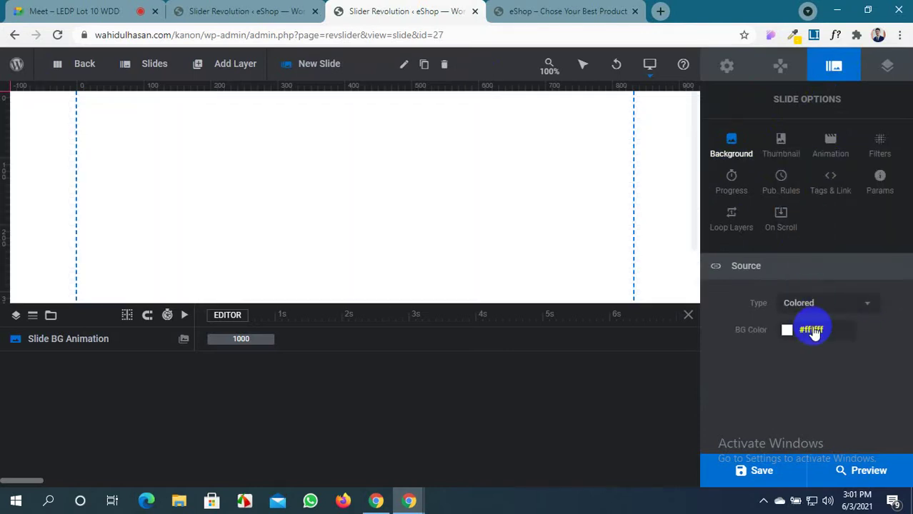
# Pick the blue preset, lighten it to #6bb2ff, apply it and save the slide.
pyautogui.click(809, 330)
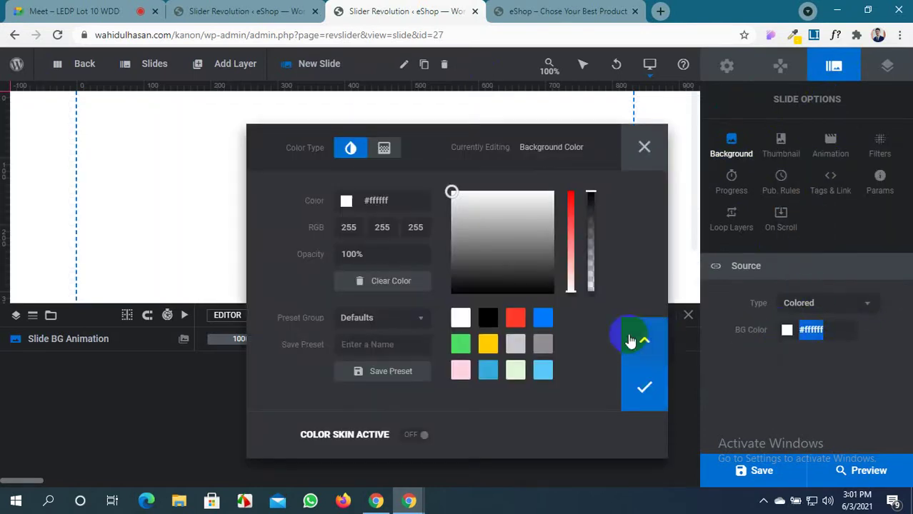
pyautogui.click(543, 320)
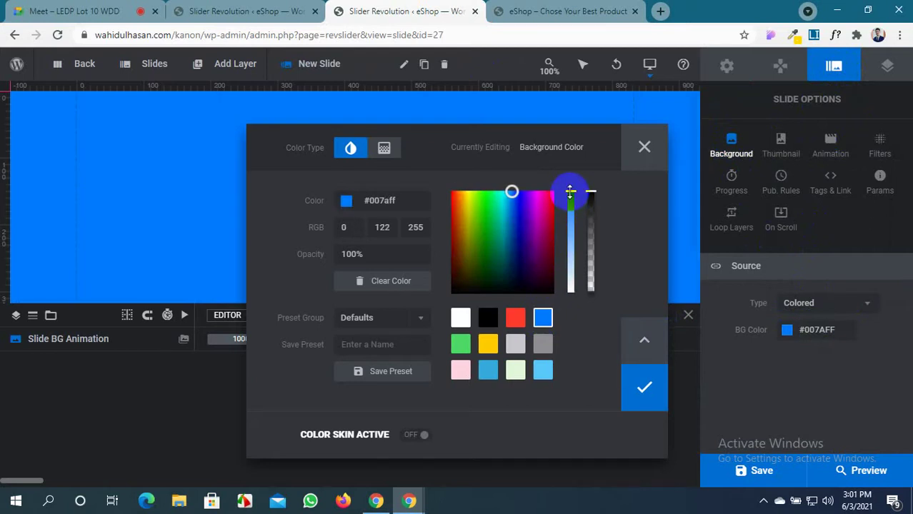
pyautogui.moveTo(570, 190); pyautogui.dragTo(576, 240)
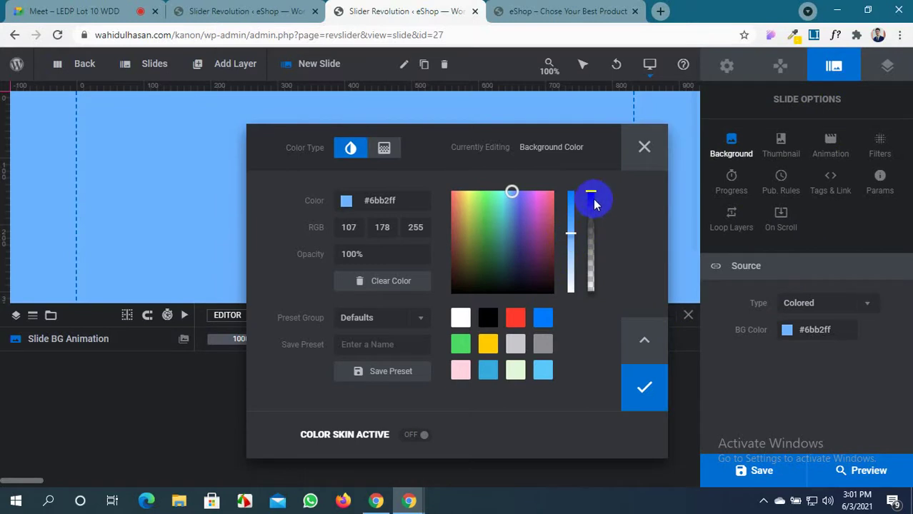
pyautogui.click(646, 389)
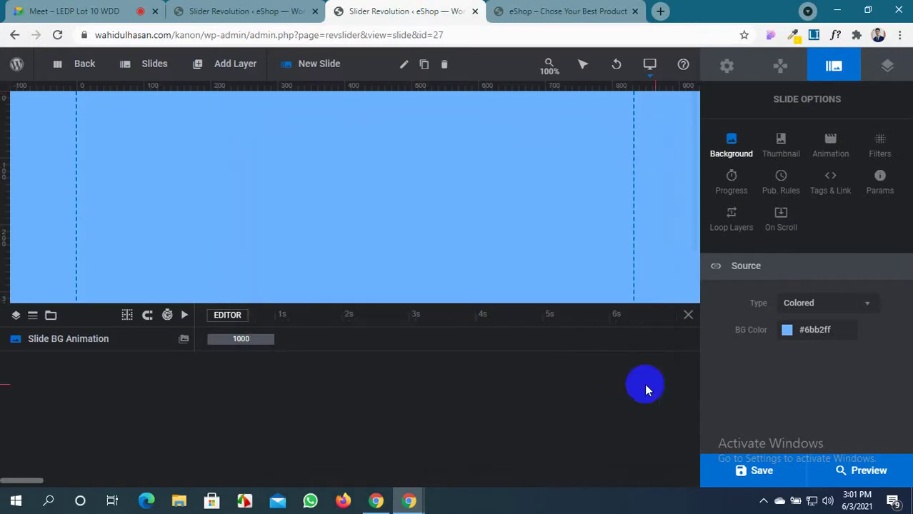
pyautogui.click(759, 470)
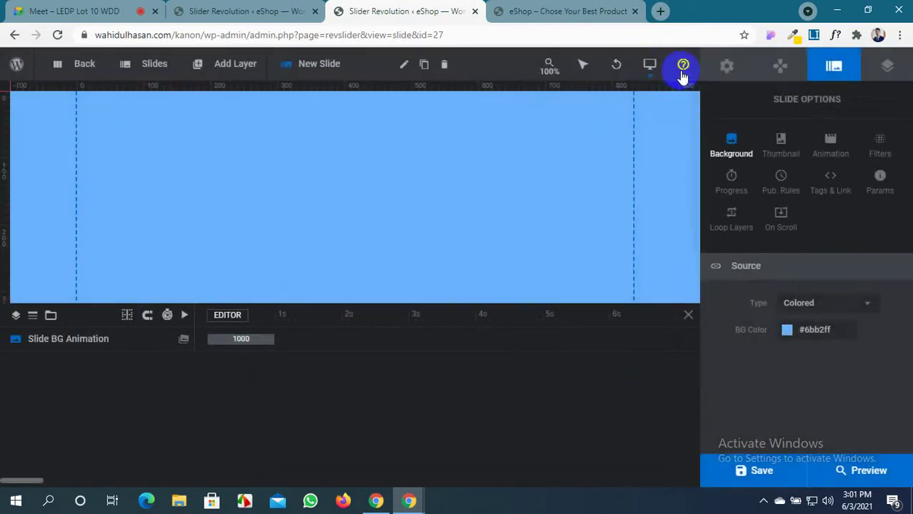
# Preview the slide at Notebook, Tablet and Mobile sizes, ending on Notebook with a taller canvas.
pyautogui.click(650, 67)
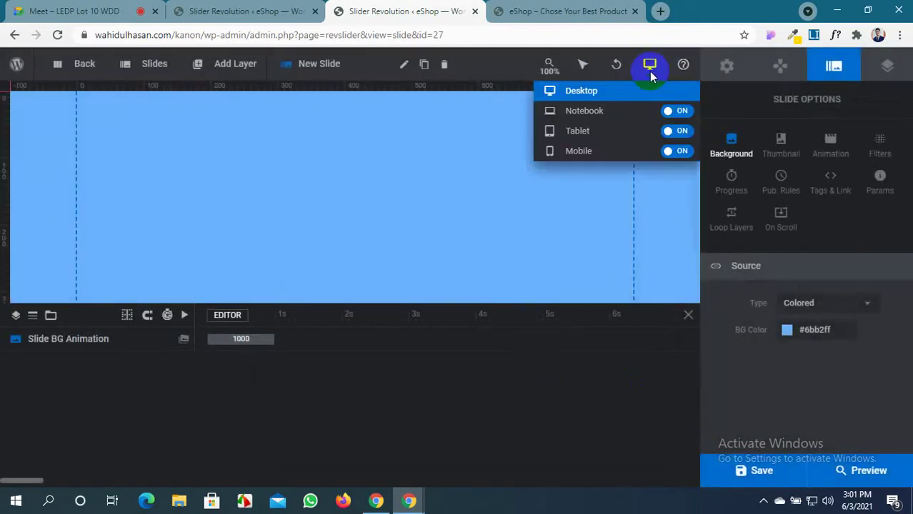
pyautogui.click(622, 114)
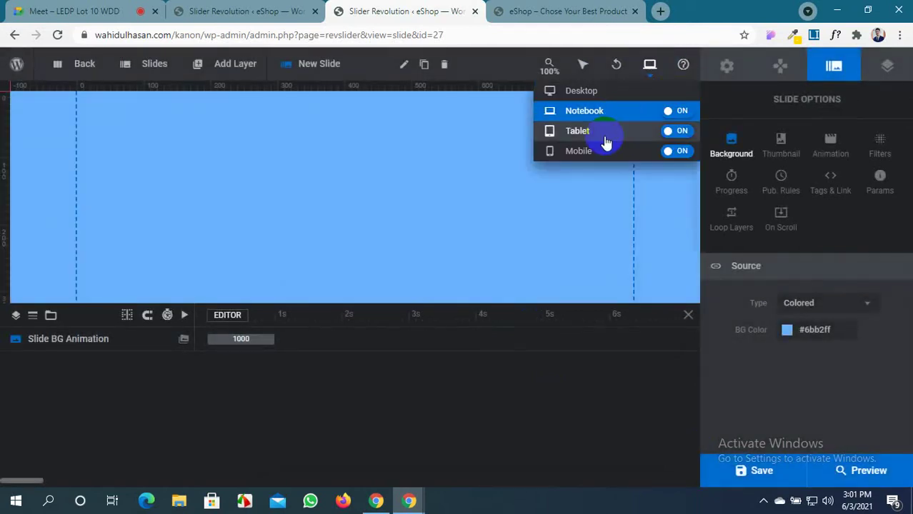
pyautogui.click(605, 135)
pyautogui.click(605, 153)
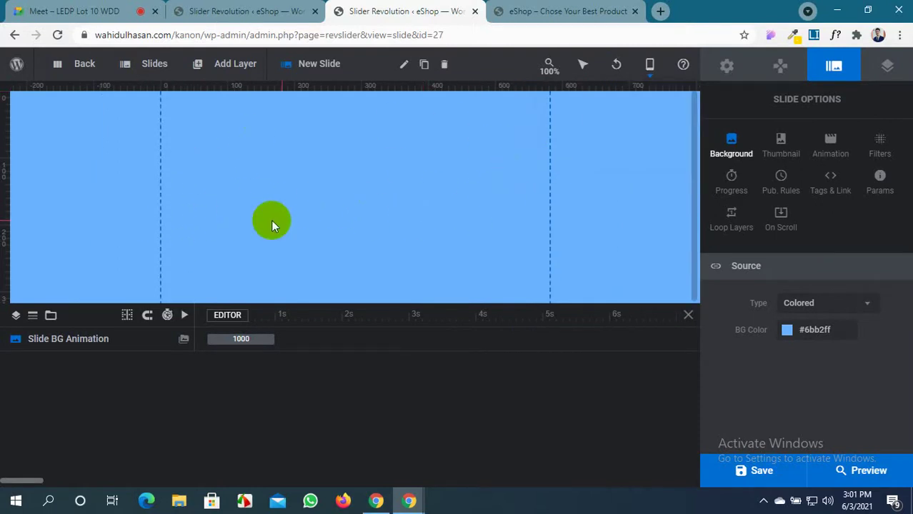
pyautogui.moveTo(499, 304); pyautogui.dragTo(499, 330)
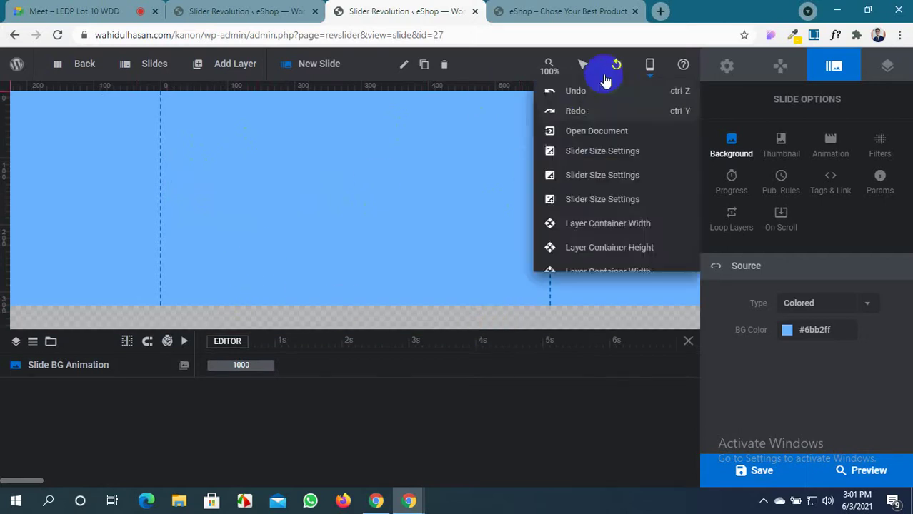
pyautogui.moveTo(648, 68)
pyautogui.click(595, 133)
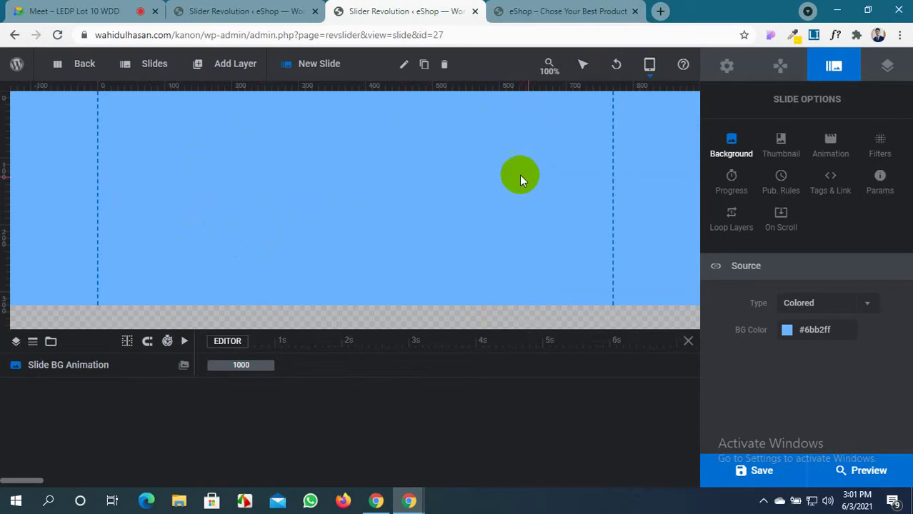
pyautogui.click(648, 66)
pyautogui.click(623, 114)
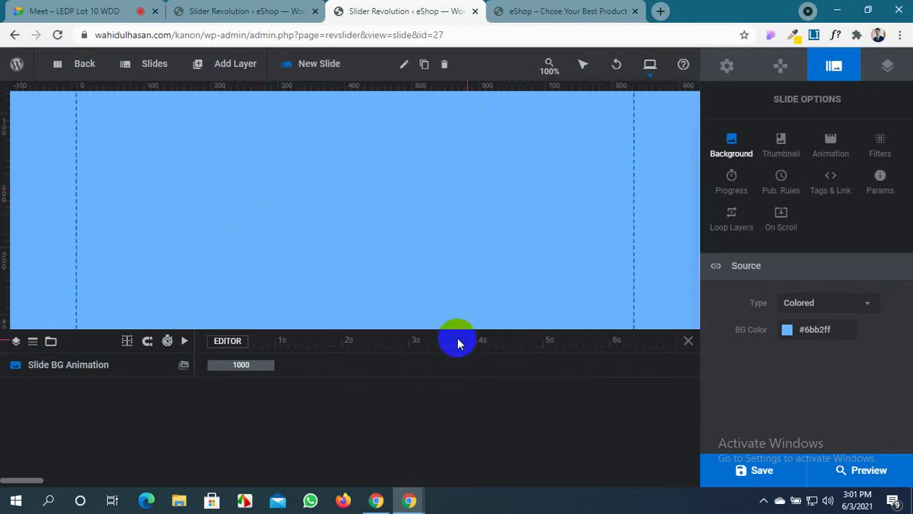
pyautogui.moveTo(457, 331); pyautogui.dragTo(463, 413)
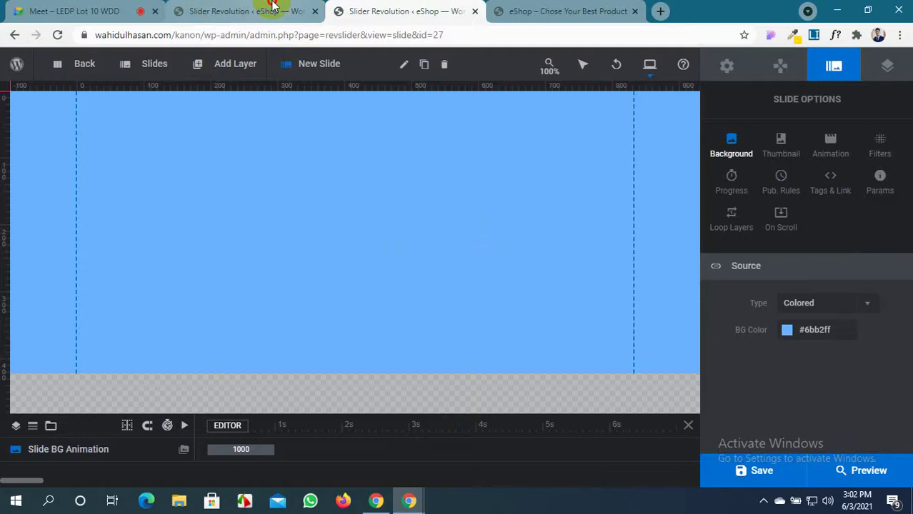
# Compare the reference slide and eShop storefront tabs, then enlarge the new slide's timeline panel.
pyautogui.click(250, 11)
pyautogui.click(604, 8)
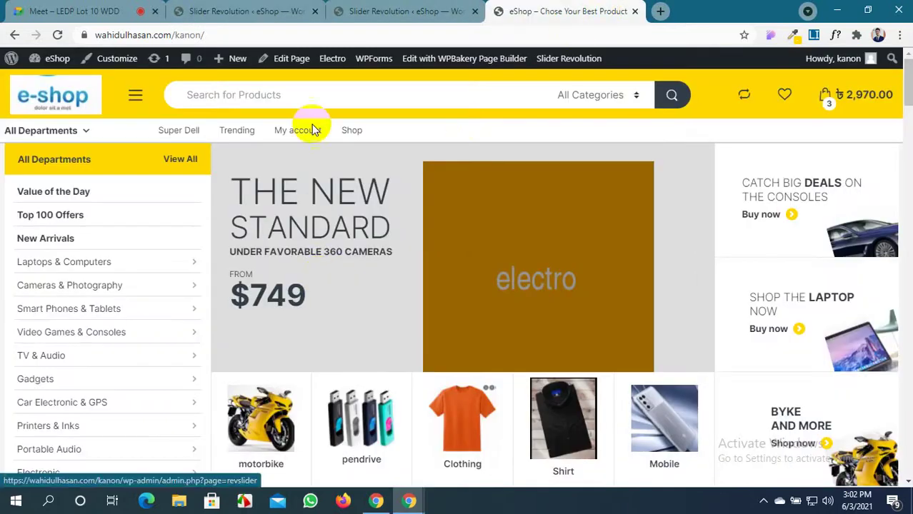
pyautogui.click(412, 11)
pyautogui.click(250, 11)
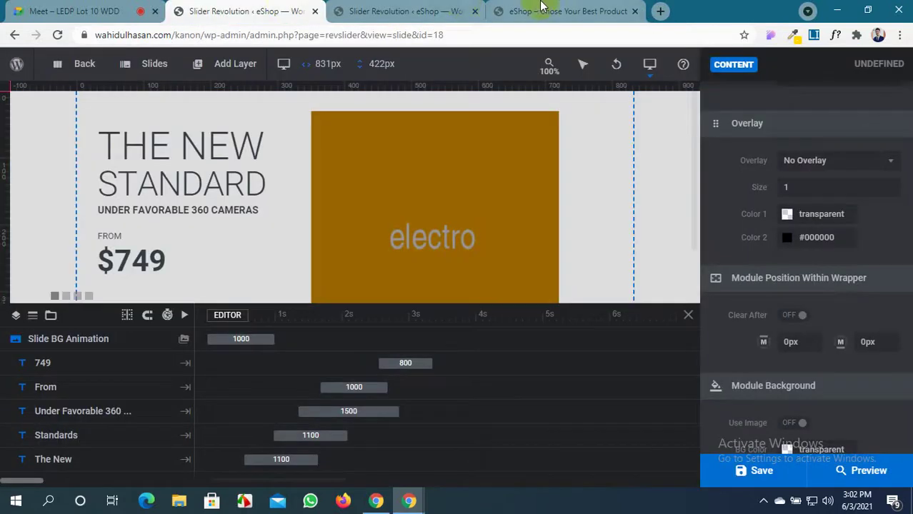
pyautogui.click(568, 10)
pyautogui.click(407, 11)
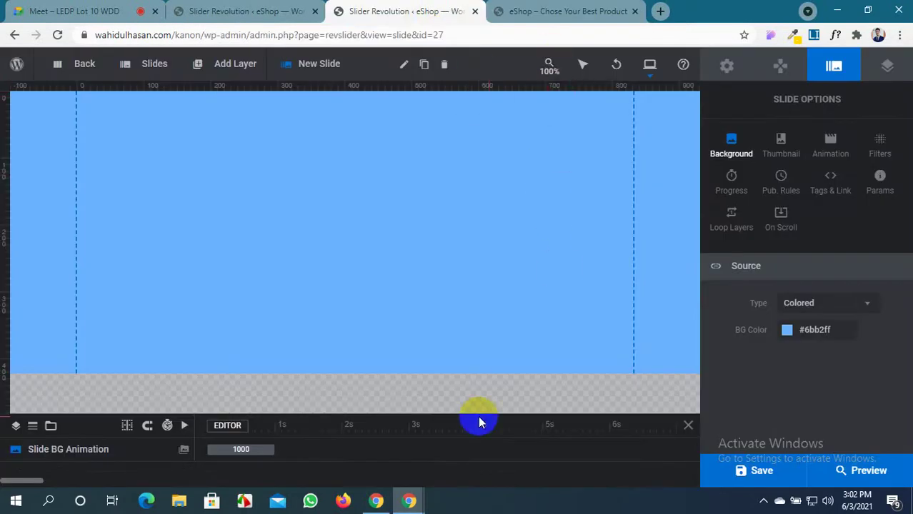
pyautogui.moveTo(478, 414); pyautogui.dragTo(487, 375)
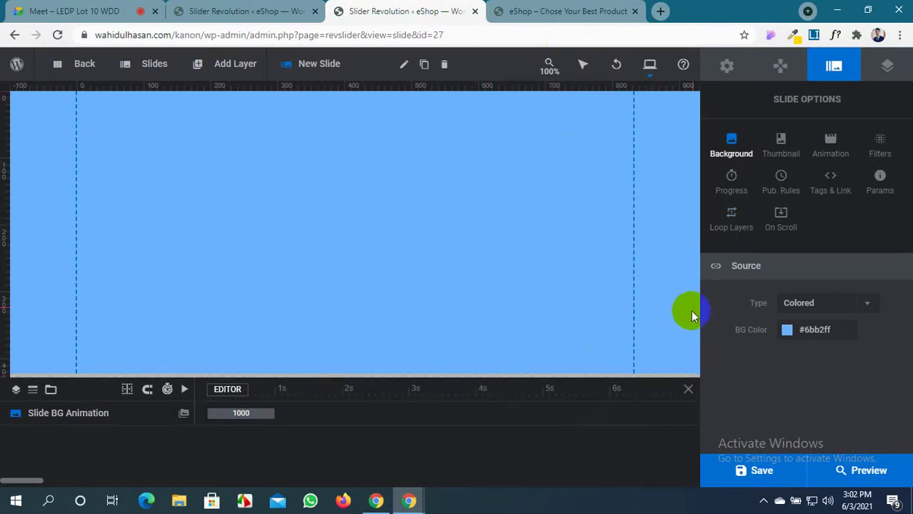
# Select the Slide BG Animation row and the canvas to show Layer Options, then view the storefront slider.
pyautogui.click(222, 10)
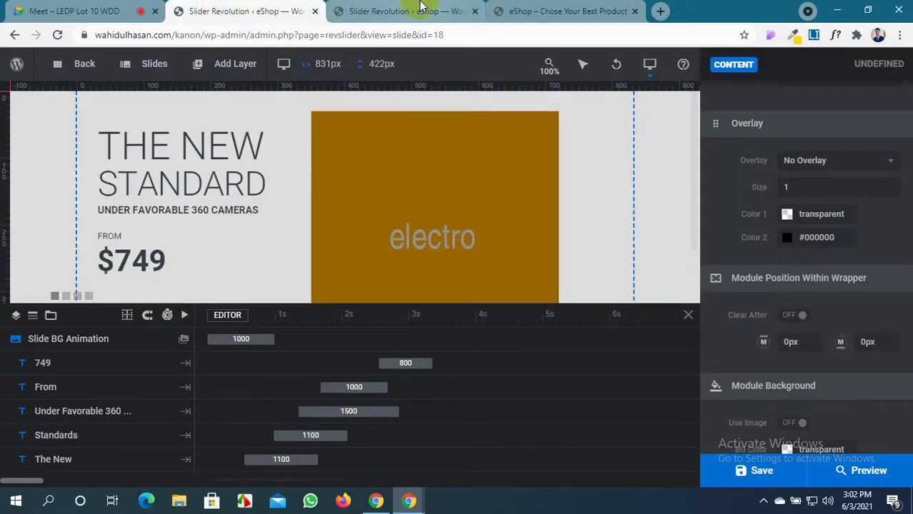
pyautogui.click(550, 9)
pyautogui.click(350, 10)
pyautogui.click(77, 418)
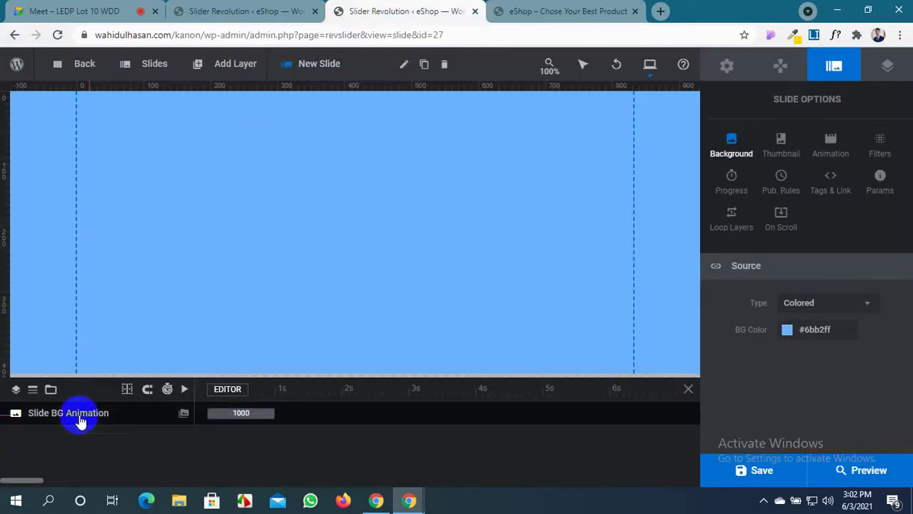
pyautogui.click(255, 413)
pyautogui.click(162, 423)
pyautogui.click(183, 389)
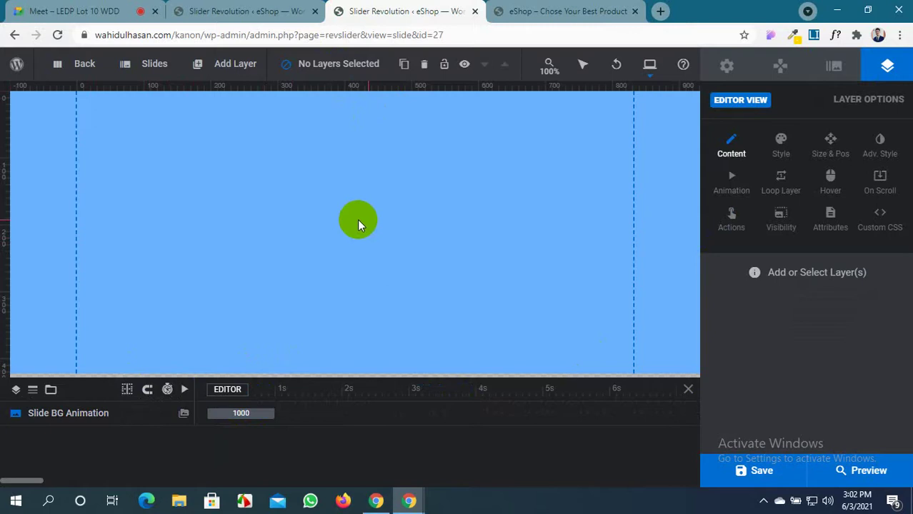
pyautogui.click(527, 11)
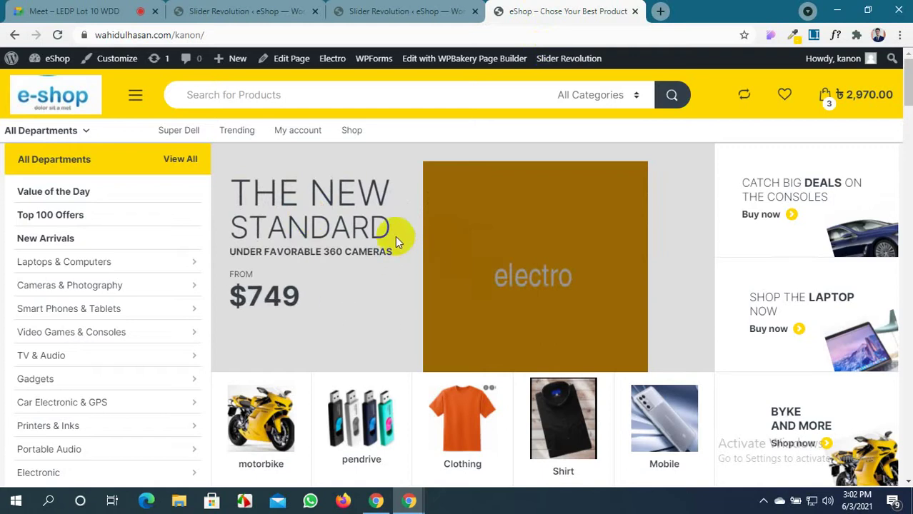
pyautogui.click(402, 8)
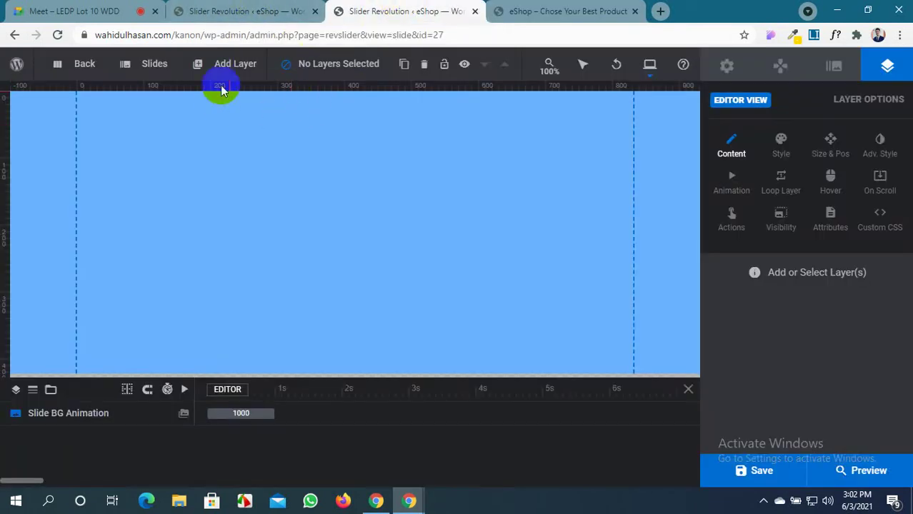
pyautogui.click(235, 63)
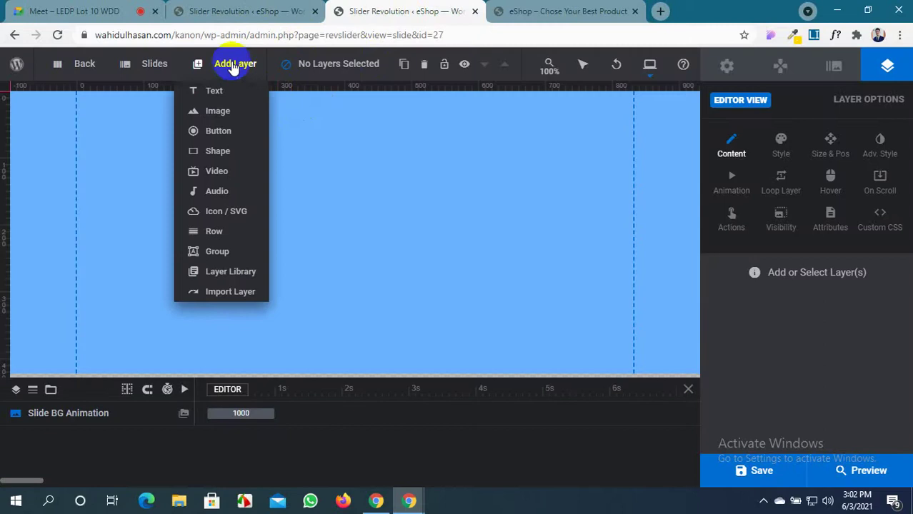
pyautogui.click(205, 98)
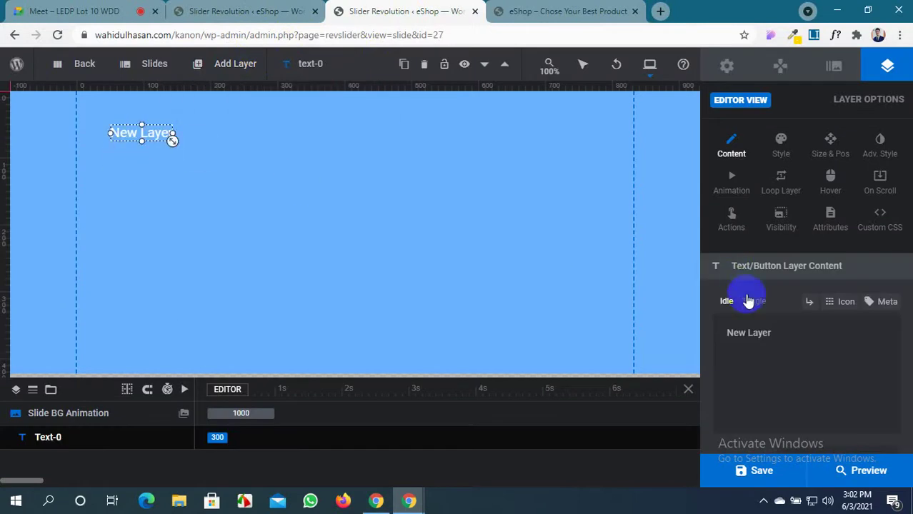
pyautogui.moveTo(775, 334); pyautogui.dragTo(736, 333)
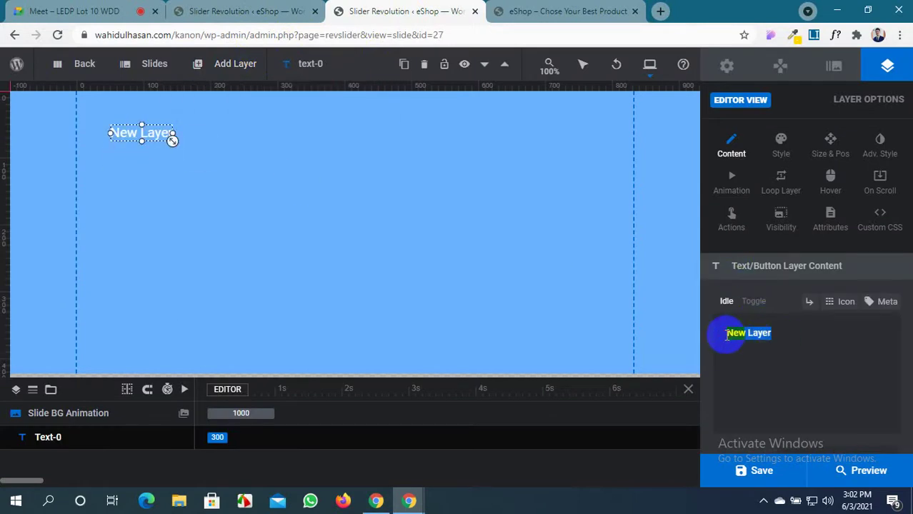
pyautogui.press('BackSpace')
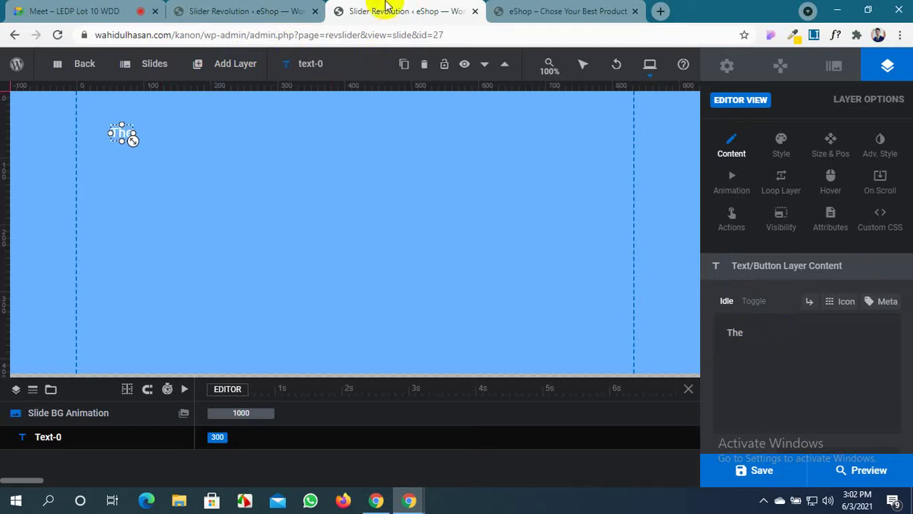
pyautogui.click(207, 7)
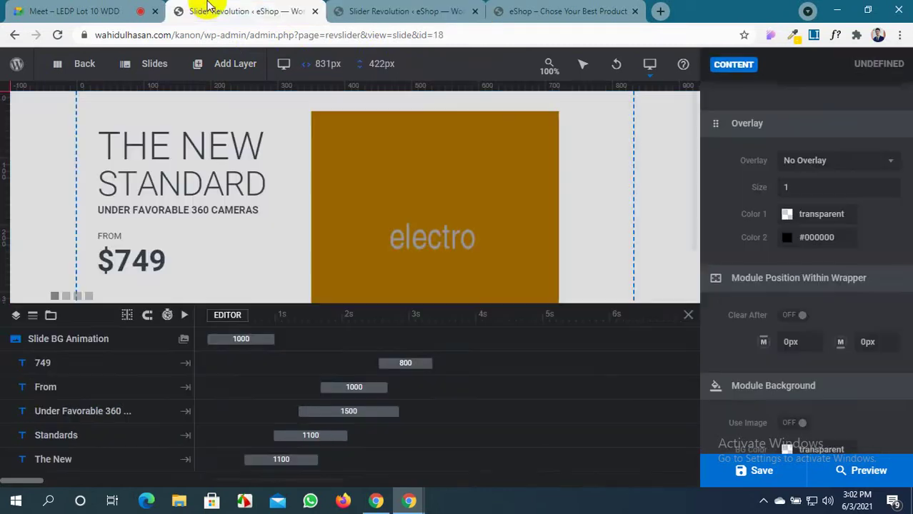
pyautogui.click(400, 11)
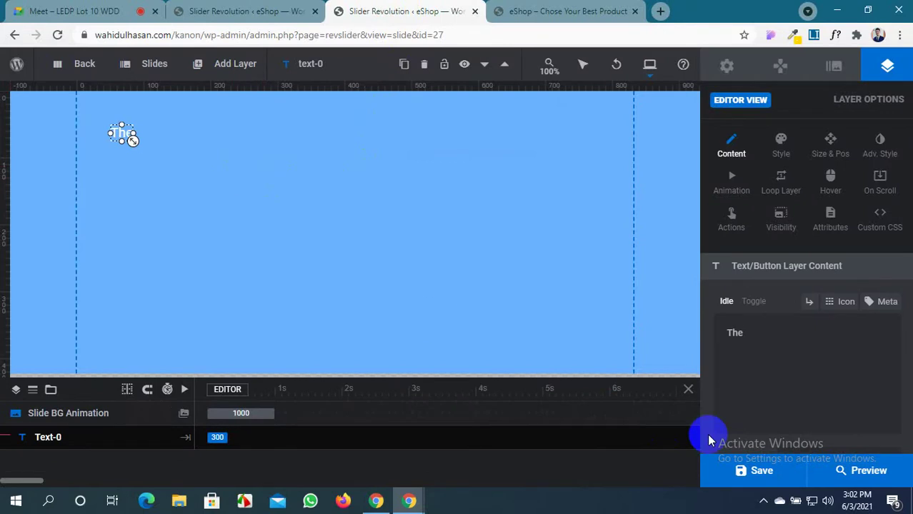
pyautogui.press('BackSpace')
pyautogui.press('BackSpace')
pyautogui.press('BackSpace')
pyautogui.write('THE')
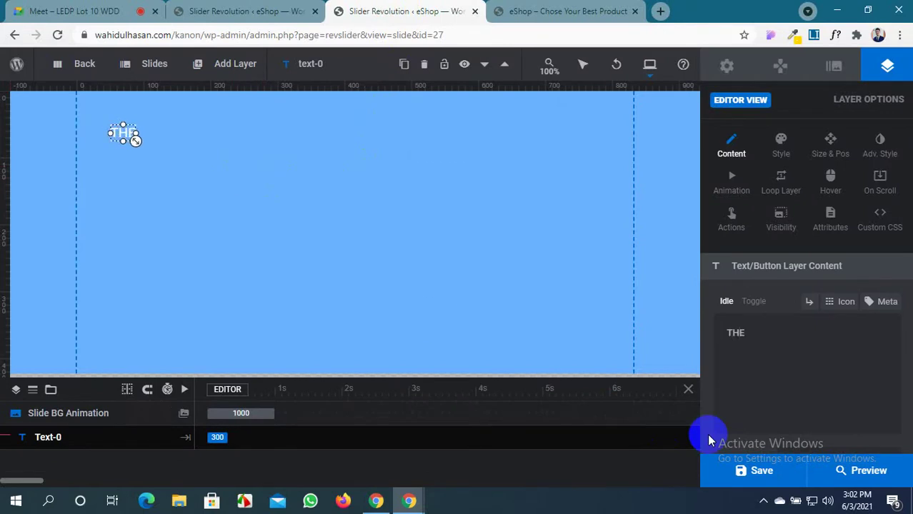
pyautogui.write(' NEW')
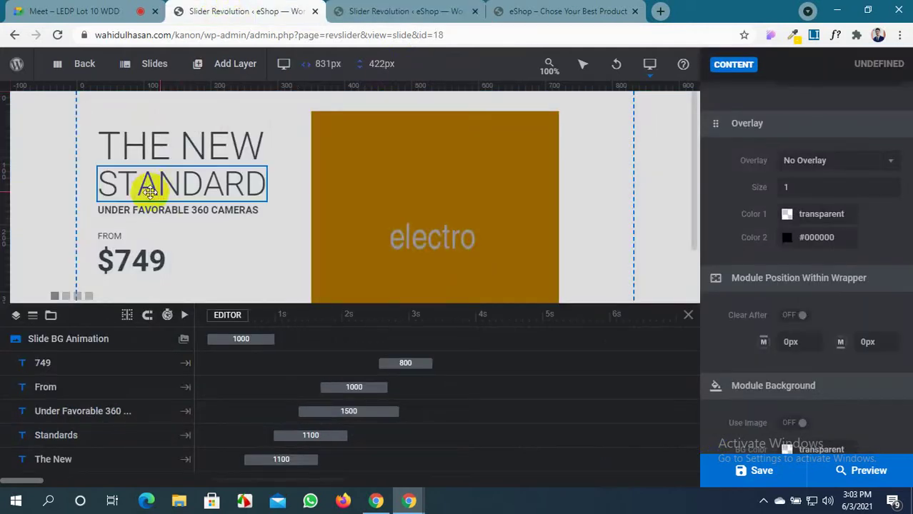
pyautogui.click(543, 11)
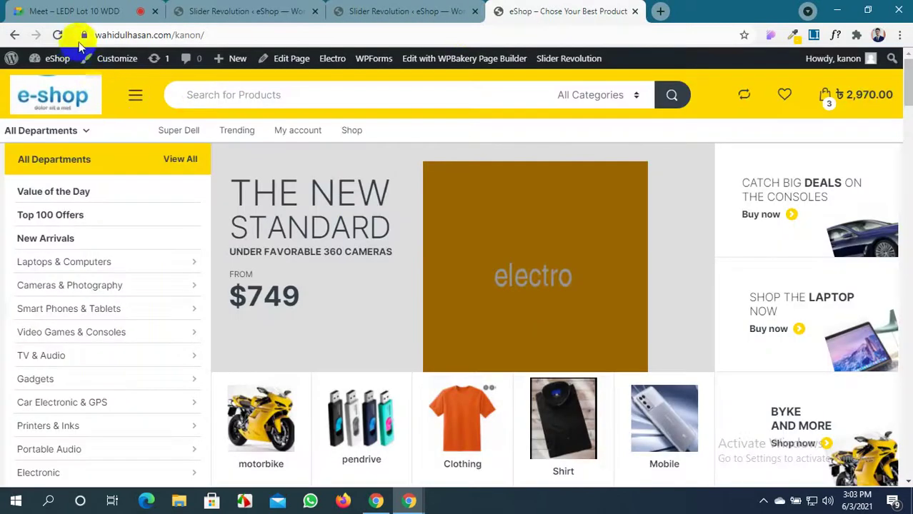
pyautogui.click(58, 35)
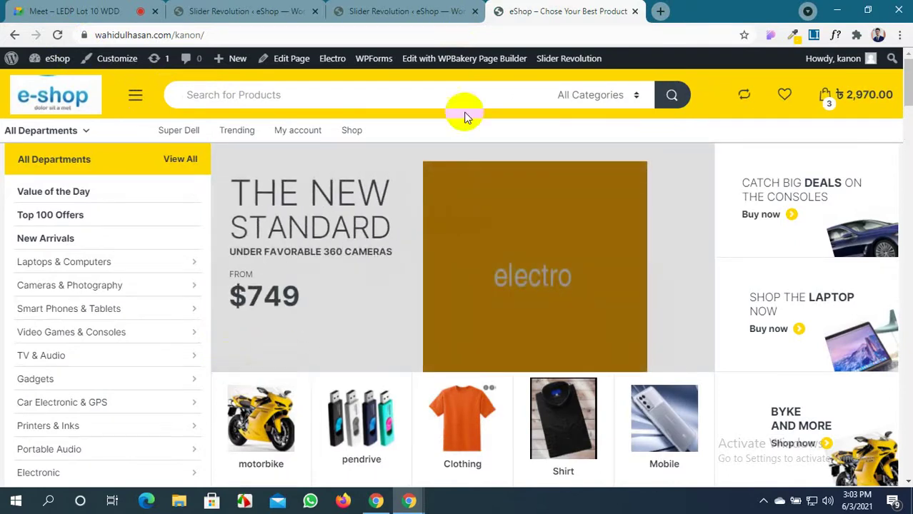
pyautogui.click(450, 11)
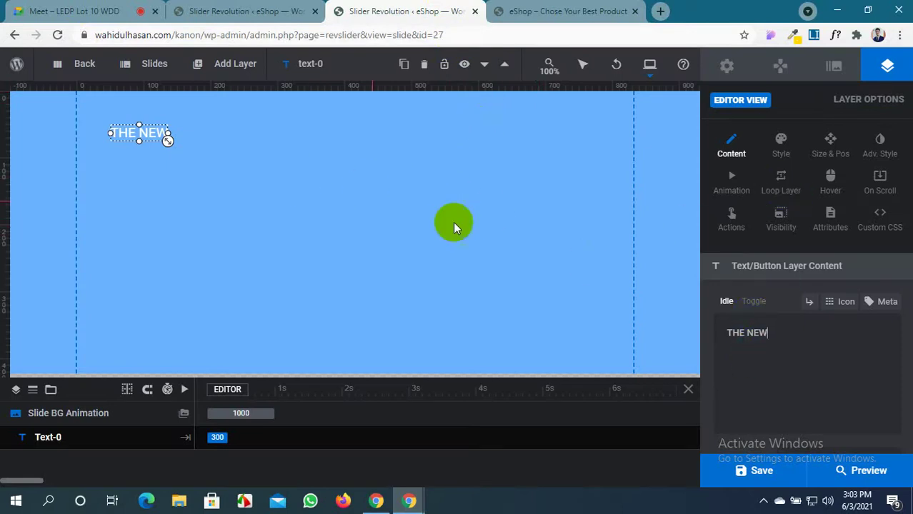
# Enlarge the THE NEW headline to 53px and set its font to Open Sans.
pyautogui.click(181, 149)
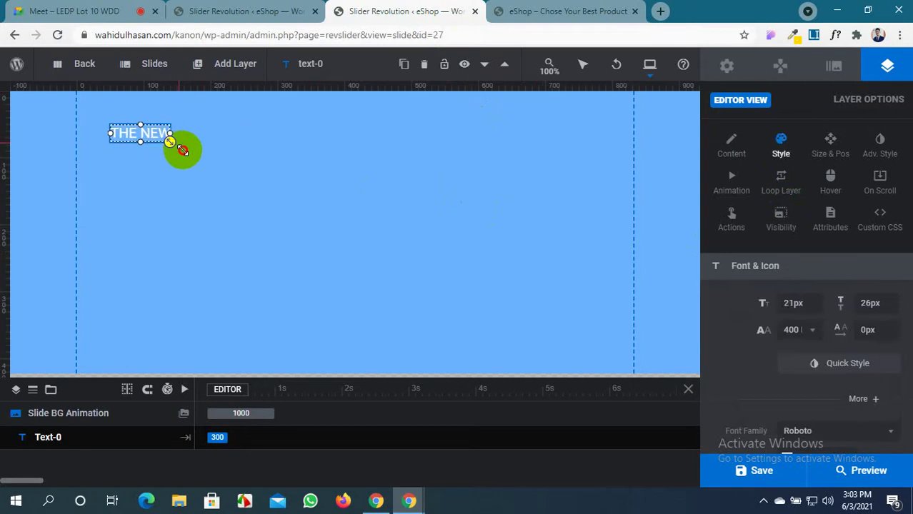
pyautogui.moveTo(182, 150); pyautogui.dragTo(263, 168)
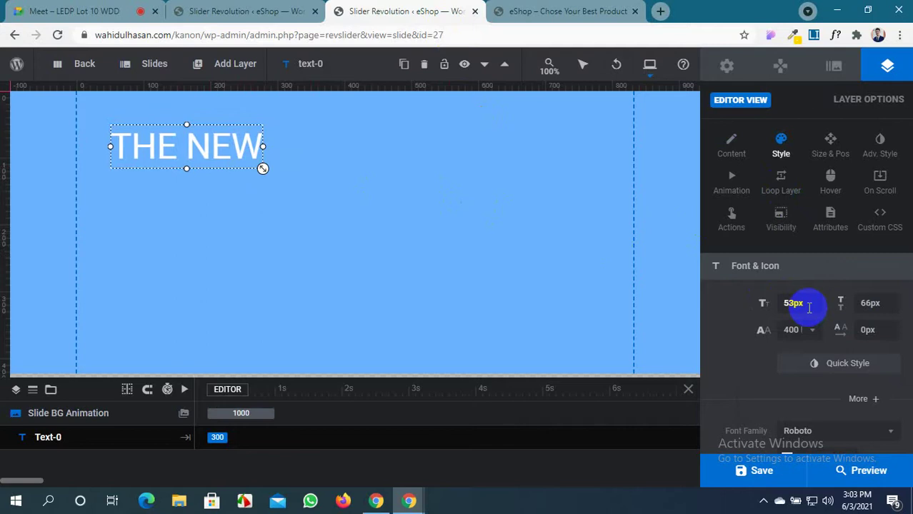
pyautogui.scroll(-2, 809, 312)
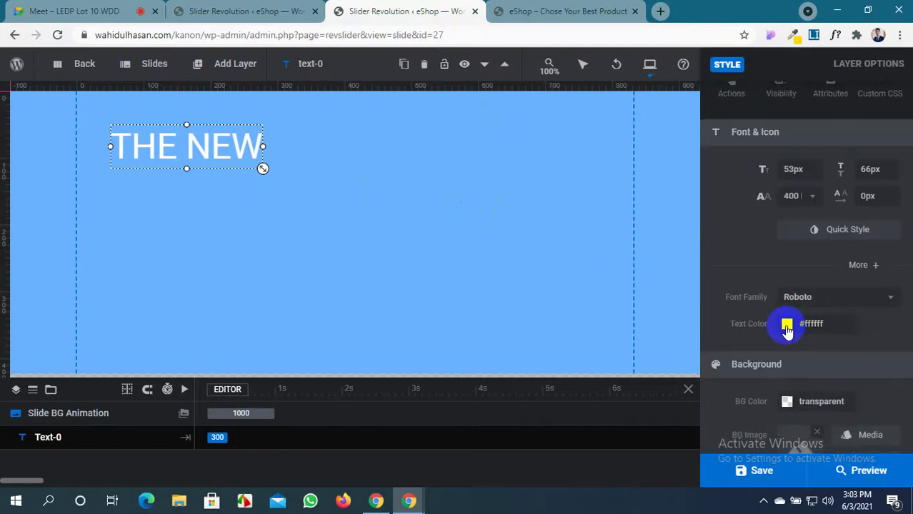
pyautogui.click(884, 297)
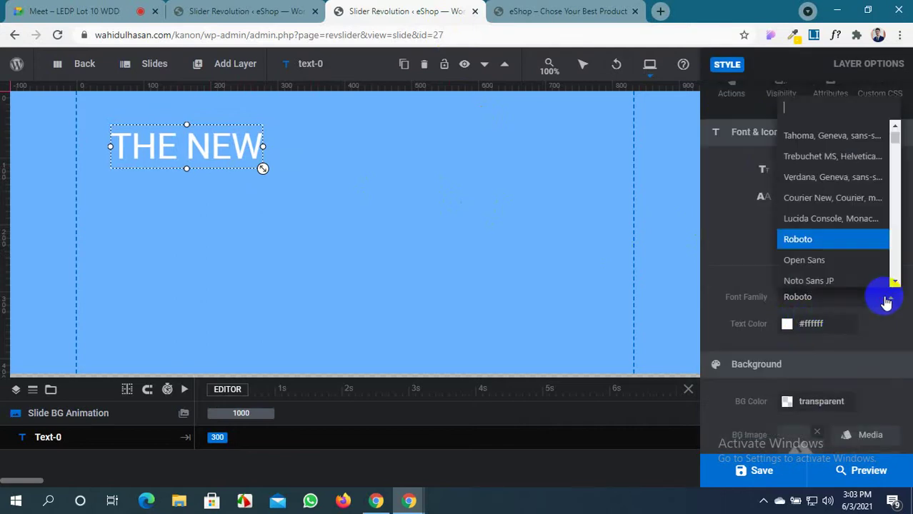
pyautogui.click(857, 261)
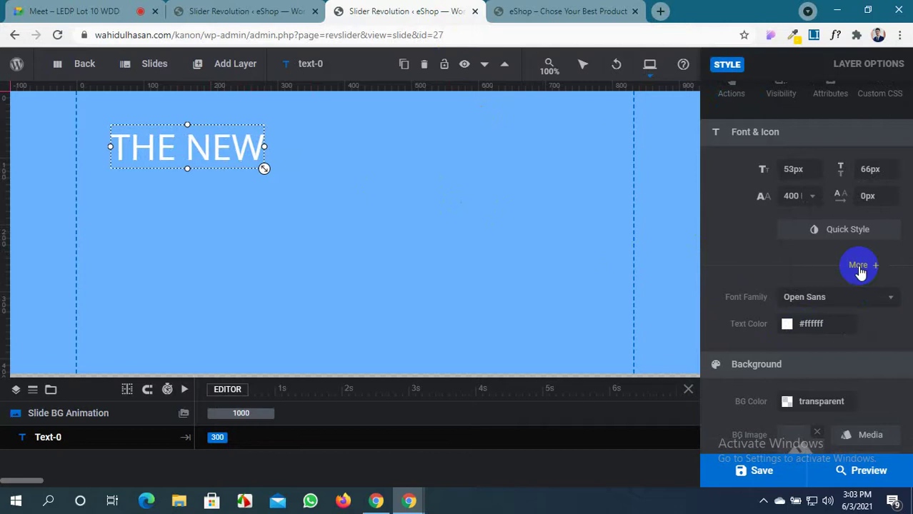
# Colour the headline text red (#ff3a2d) and save the slide.
pyautogui.click(835, 332)
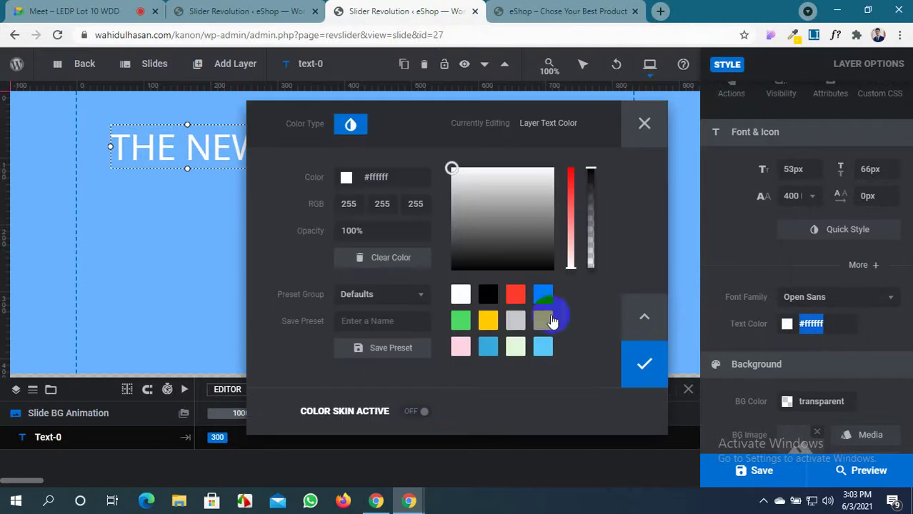
pyautogui.click(517, 301)
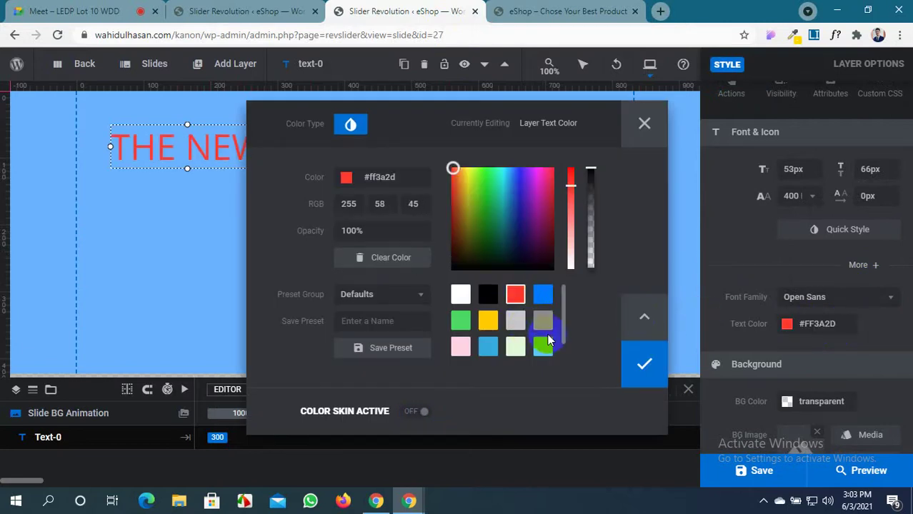
pyautogui.click(645, 362)
pyautogui.scroll(-2, 760, 349)
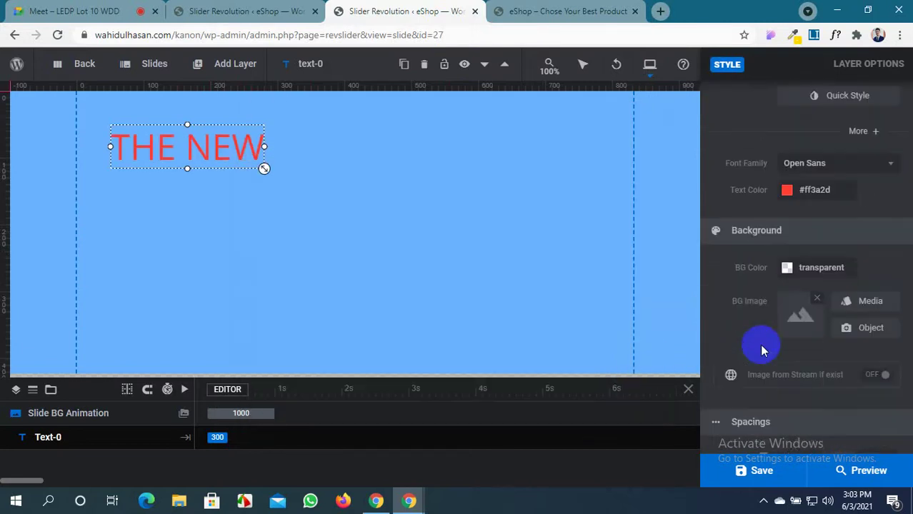
pyautogui.scroll(-2, 765, 288)
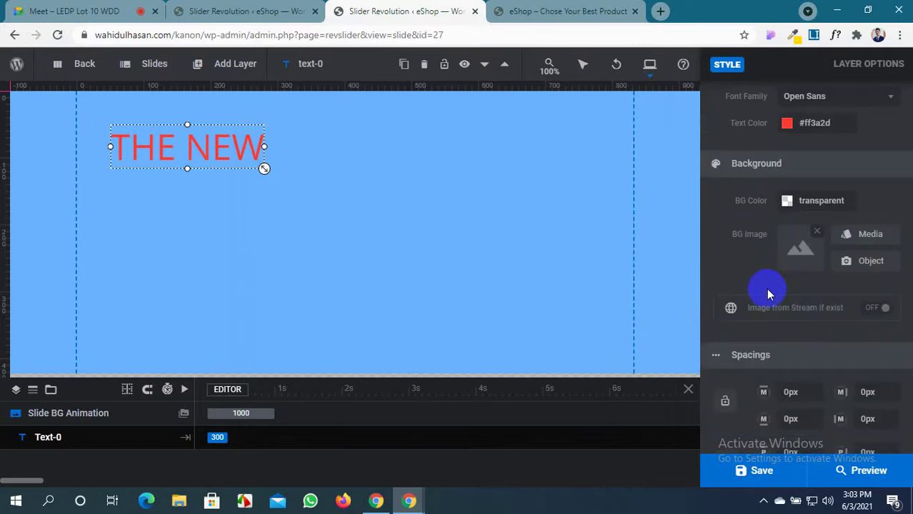
pyautogui.scroll(-3, 769, 294)
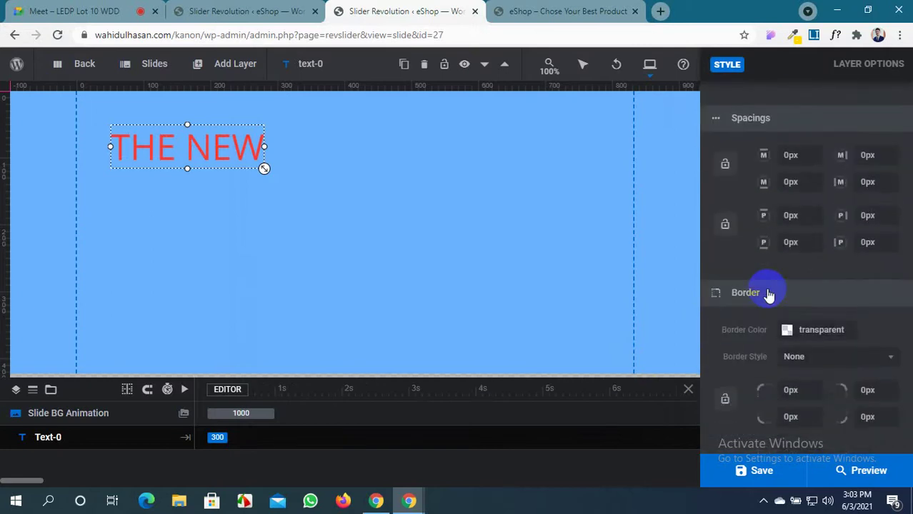
pyautogui.scroll(8, 767, 292)
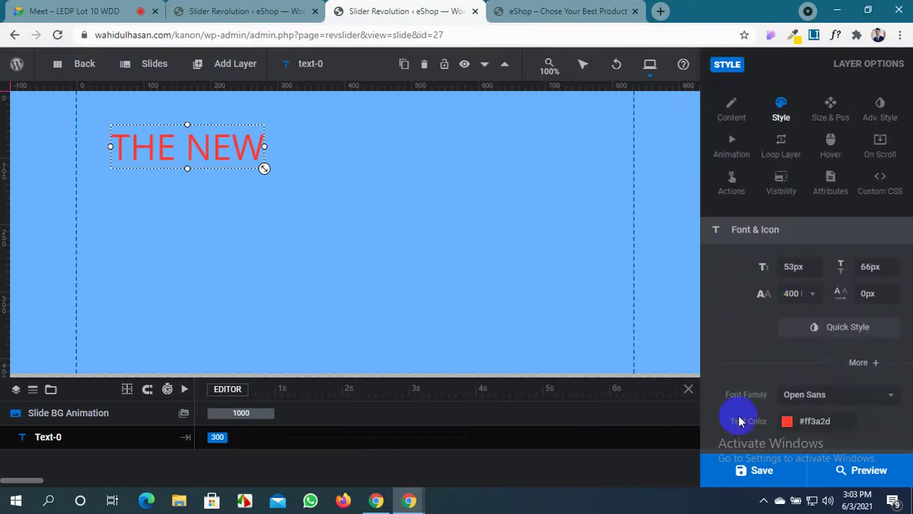
pyautogui.click(761, 471)
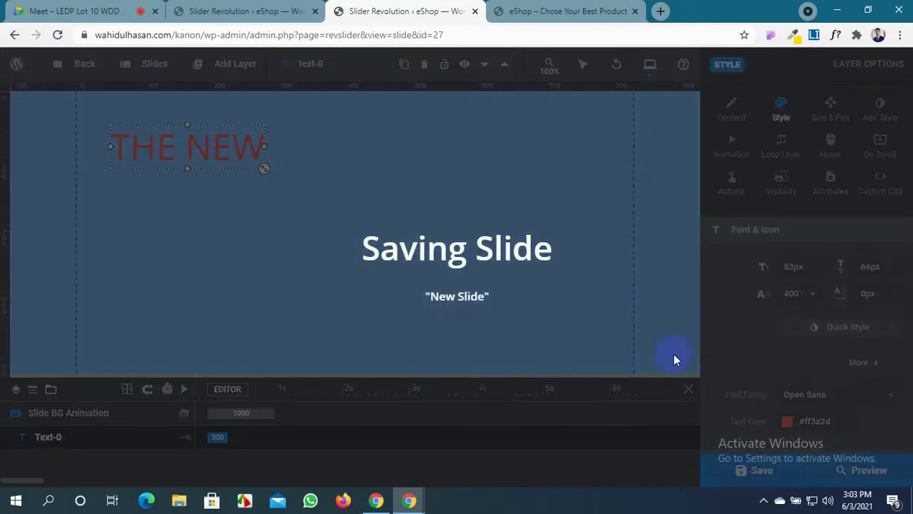
# Add a new text layer reading STANDERD and drag it just below the THE NEW headline.
pyautogui.click(282, 6)
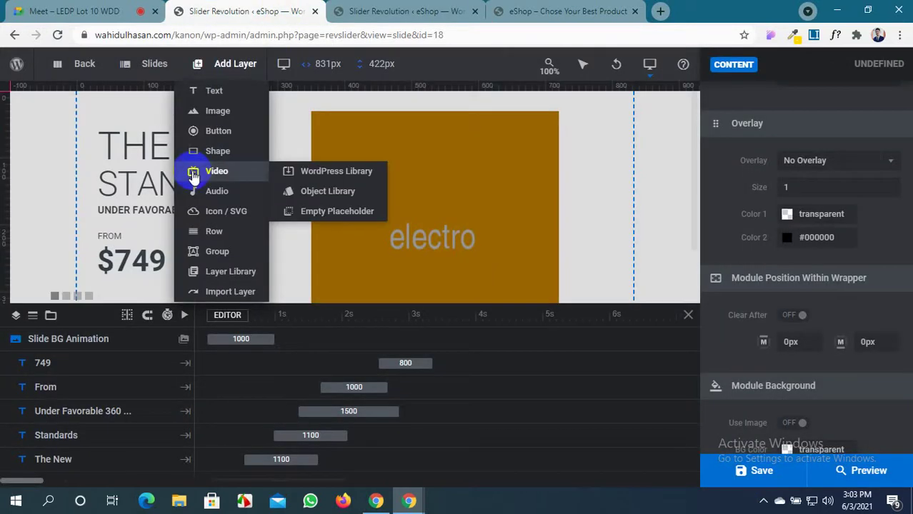
pyautogui.click(395, 7)
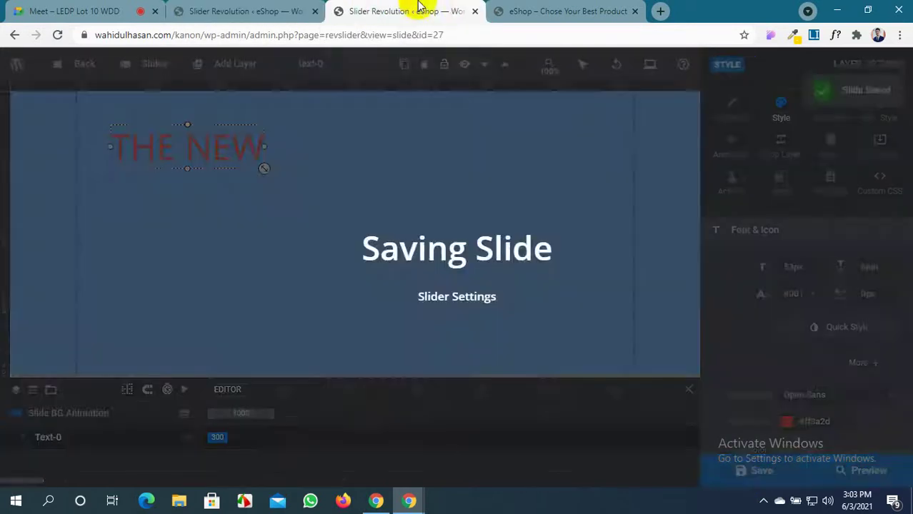
pyautogui.moveTo(215, 66)
pyautogui.moveTo(216, 97)
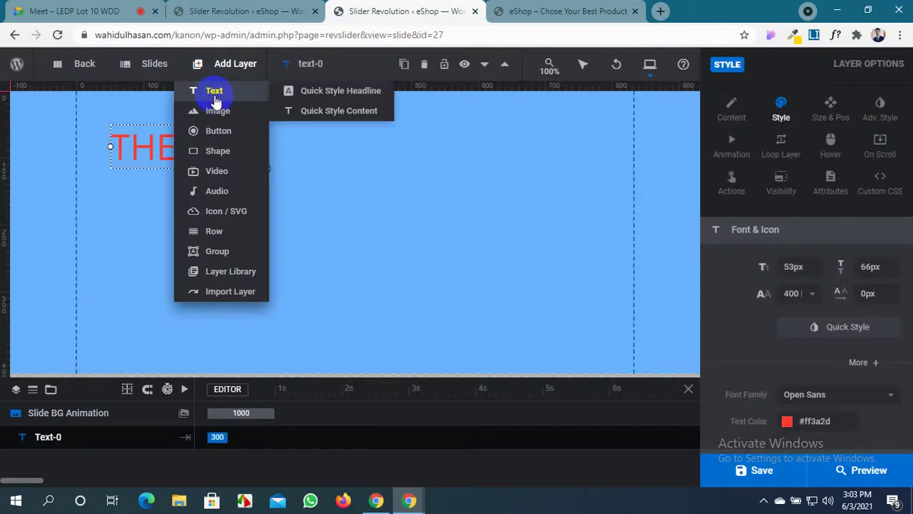
pyautogui.click(239, 98)
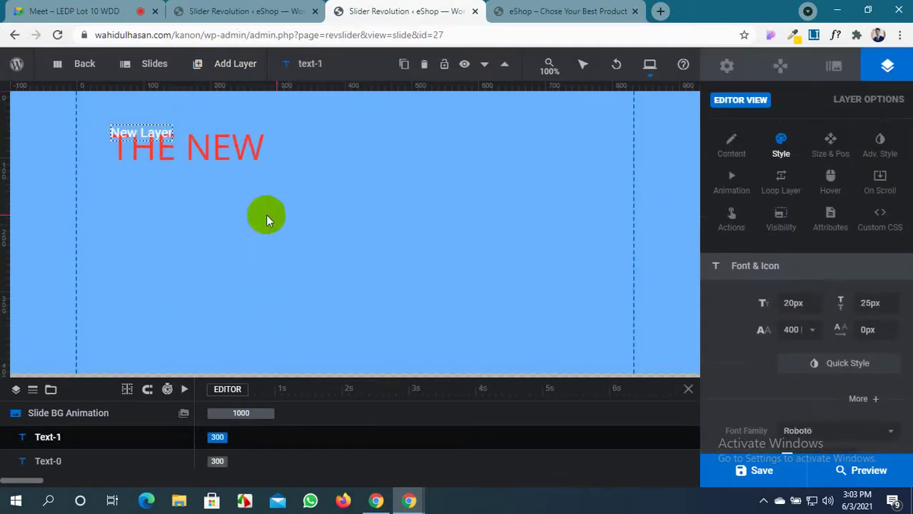
pyautogui.click(741, 152)
pyautogui.moveTo(775, 333); pyautogui.dragTo(712, 335)
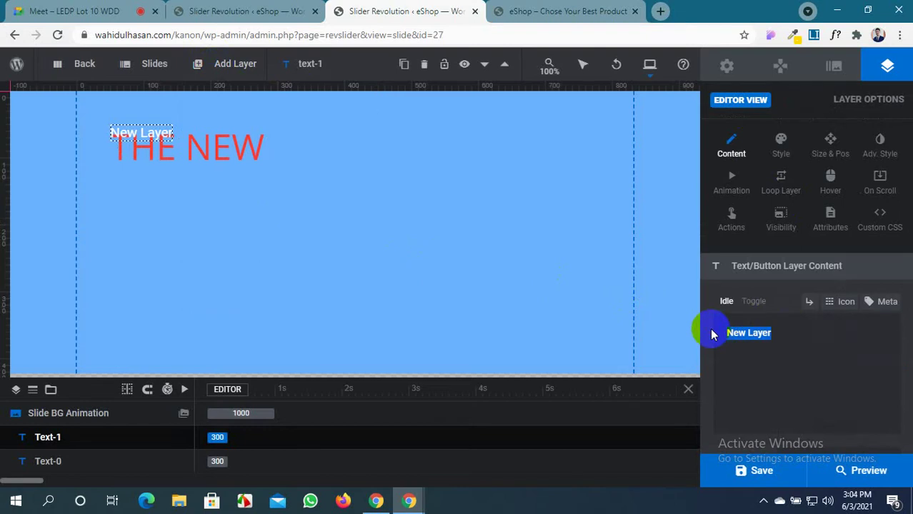
pyautogui.write('STANDERD')
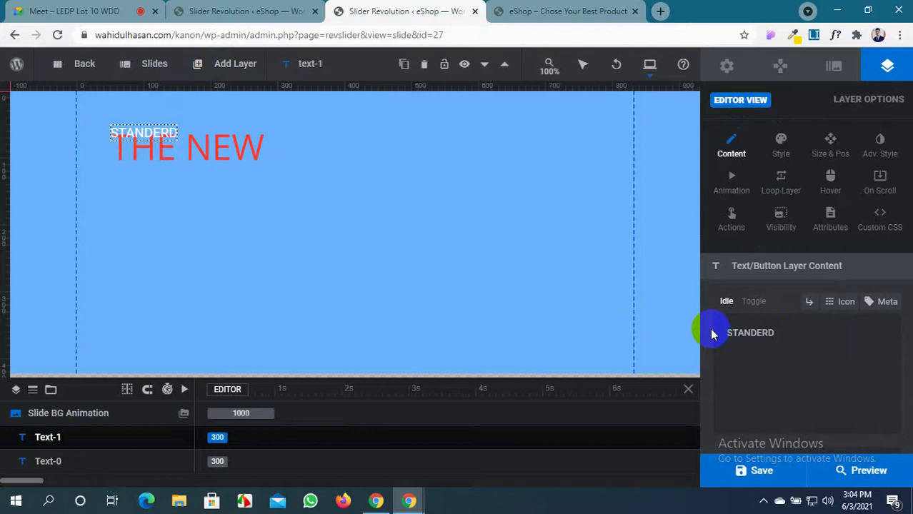
pyautogui.click(142, 125)
pyautogui.moveTo(145, 128); pyautogui.dragTo(196, 203)
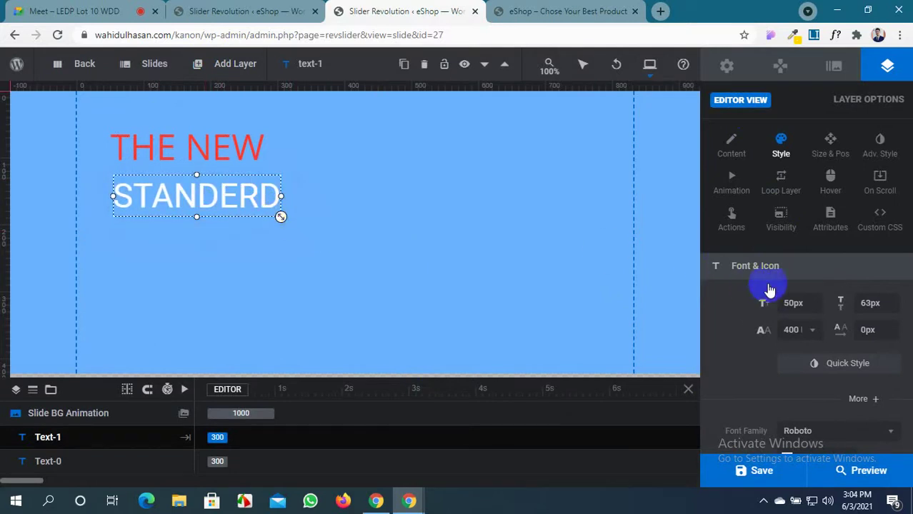
# Colour the STANDERD text yellow (#ffcc00) using the Style panel's text colour preset.
pyautogui.click(801, 154)
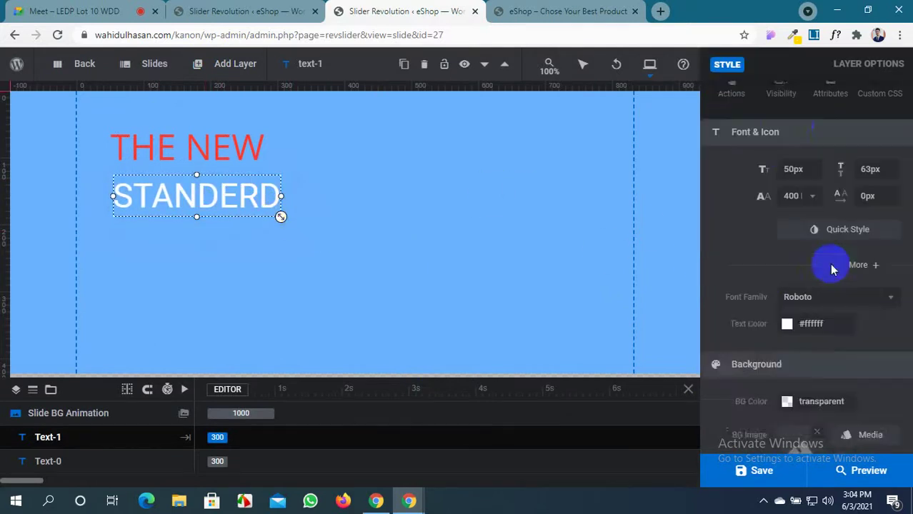
pyautogui.click(815, 197)
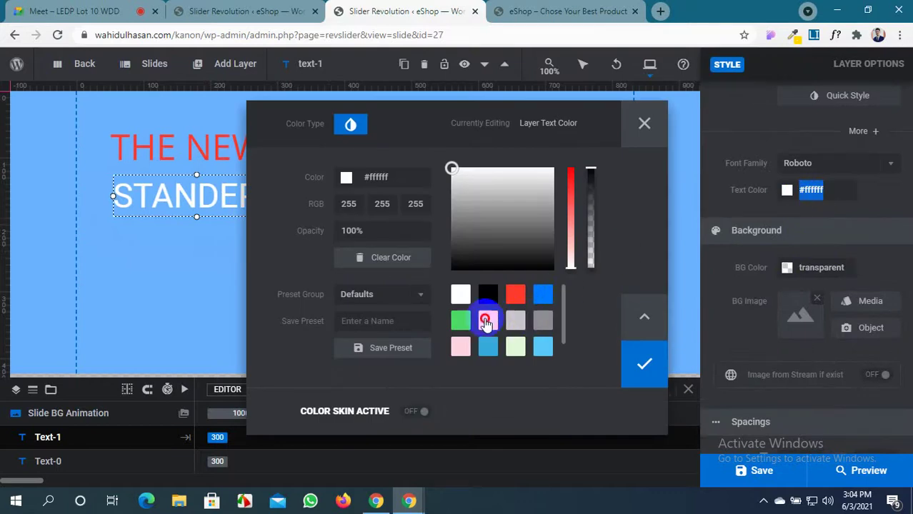
pyautogui.click(488, 320)
pyautogui.moveTo(569, 179); pyautogui.dragTo(570, 184)
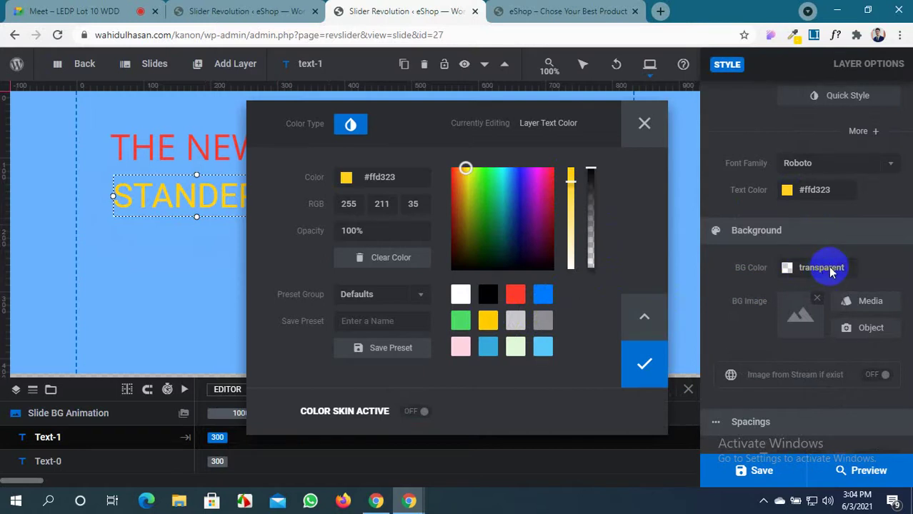
pyautogui.click(880, 163)
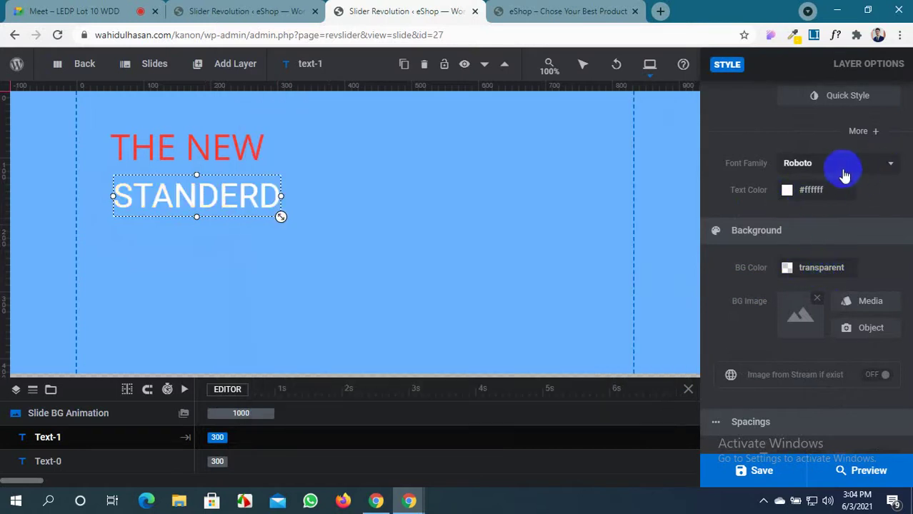
pyautogui.doubleClick(822, 191)
pyautogui.click(819, 194)
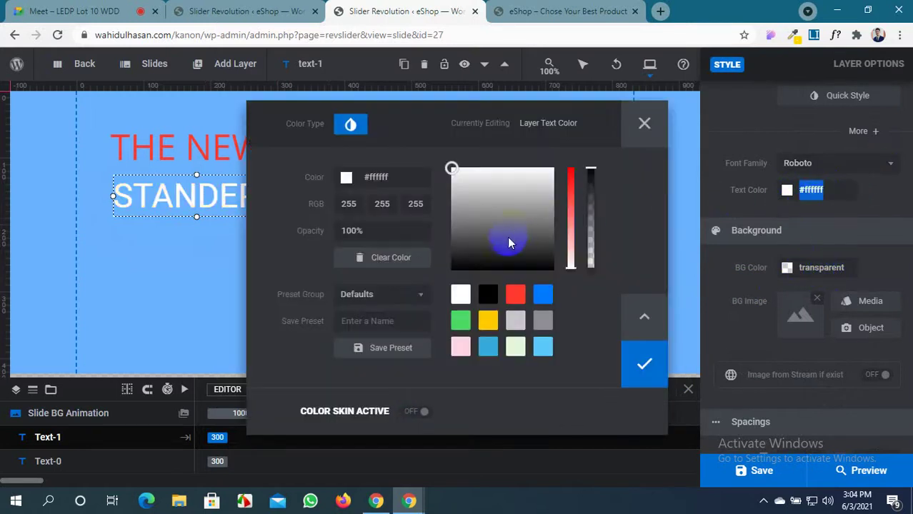
pyautogui.click(489, 318)
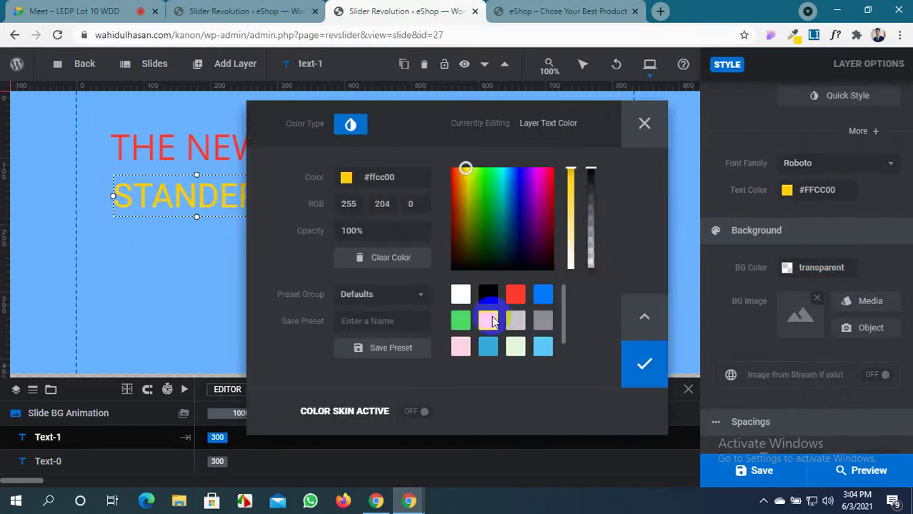
pyautogui.click(643, 363)
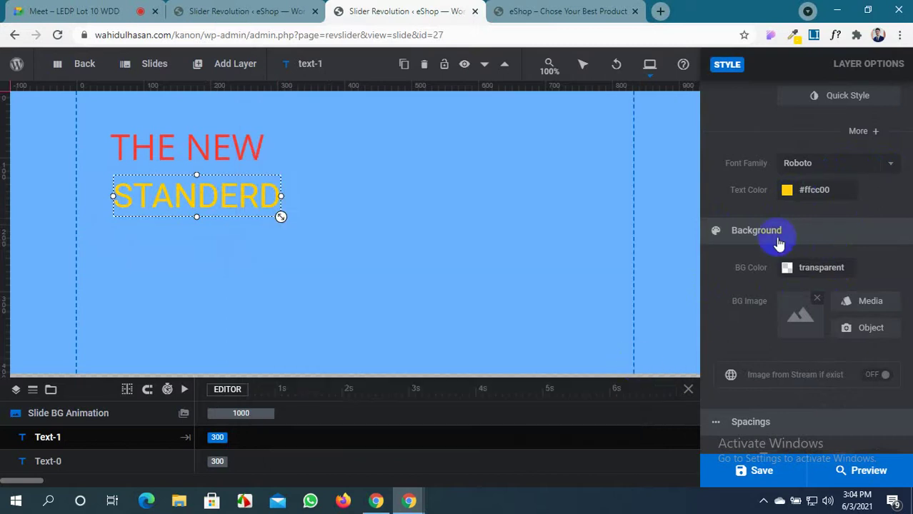
# Set STANDERD's font to Tahoma and bring up the reference slide editor.
pyautogui.click(827, 167)
pyautogui.click(814, 230)
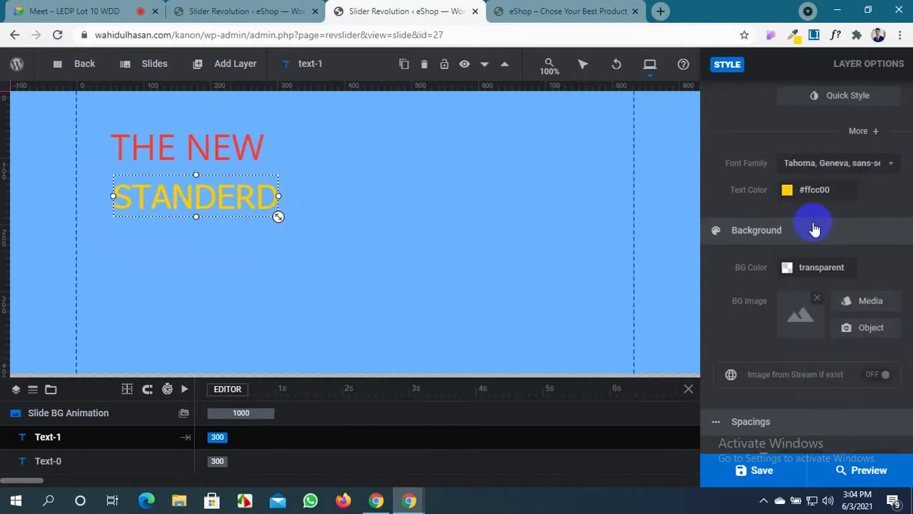
pyautogui.click(272, 9)
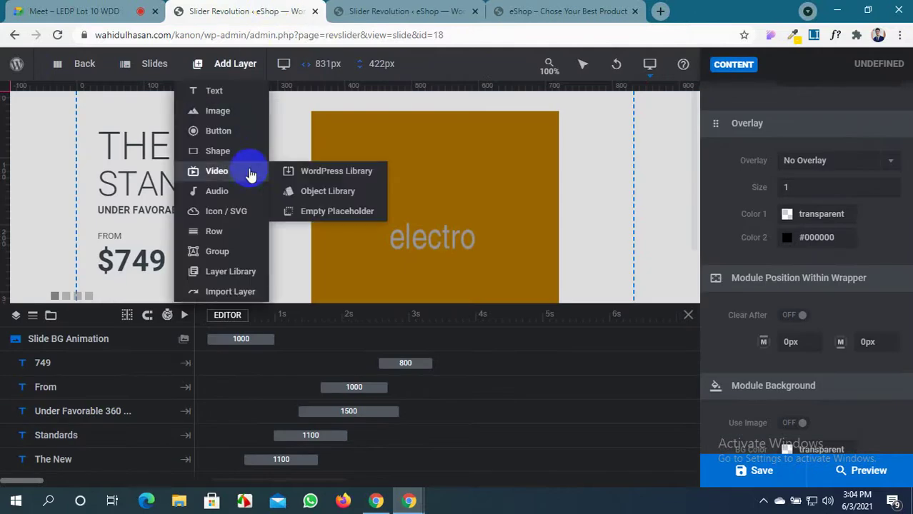
# Copy the UNDER FAVORABLE 360 CAMERAS text from the reference slide's subtitle layer.
pyautogui.click(557, 11)
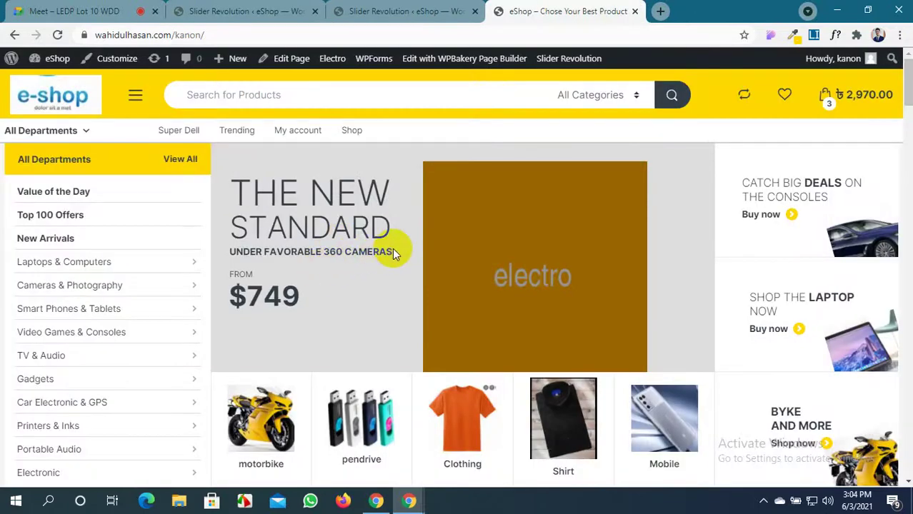
pyautogui.click(241, 20)
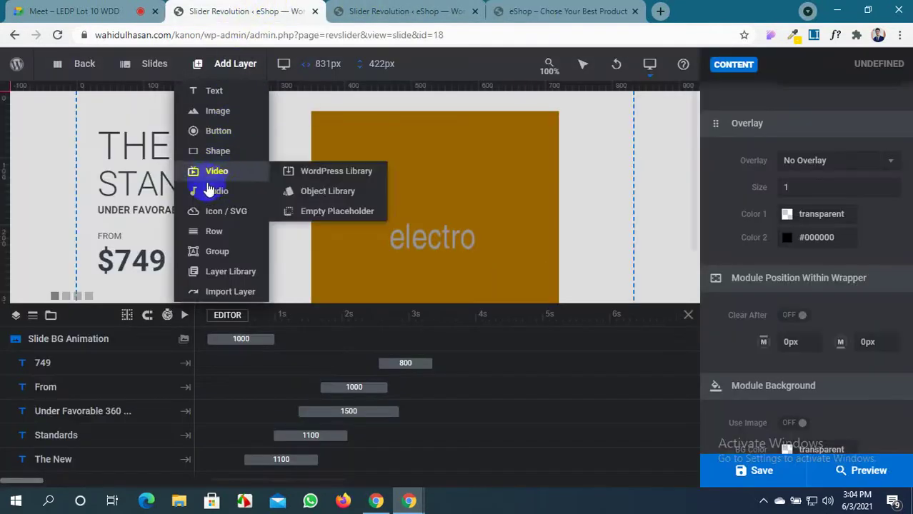
pyautogui.click(114, 210)
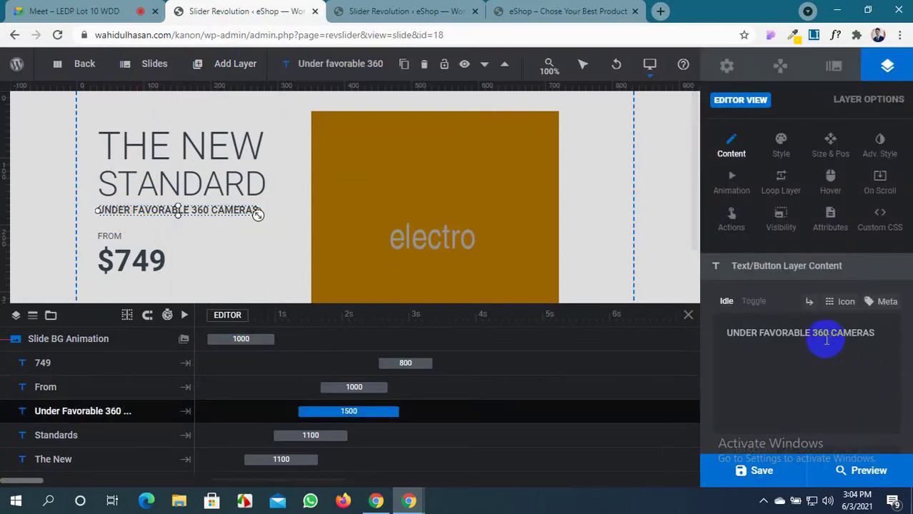
pyautogui.moveTo(876, 333); pyautogui.dragTo(727, 336)
pyautogui.hotkey('ctrl', 'c')
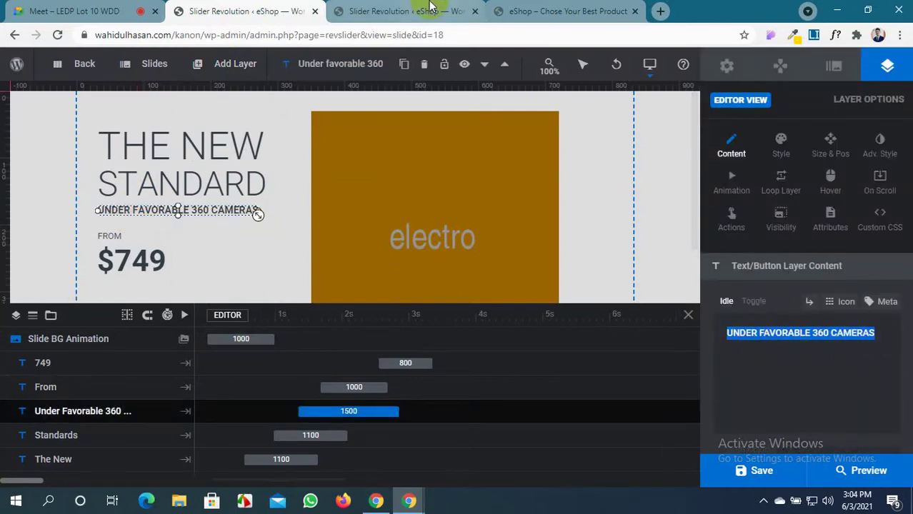
# Add a new text layer on the light-blue slide and paste the subtitle text over its placeholder.
pyautogui.click(411, 11)
pyautogui.moveTo(188, 65)
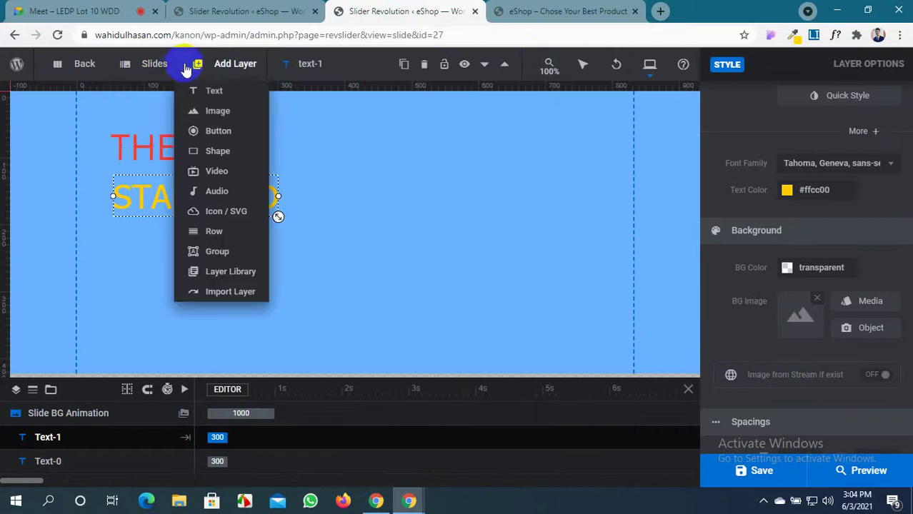
pyautogui.click(214, 94)
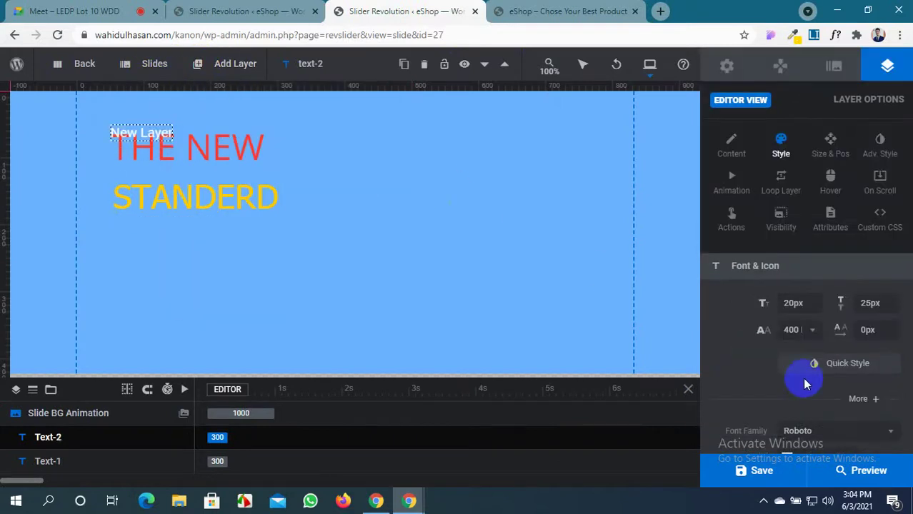
pyautogui.scroll(-2, 802, 378)
pyautogui.scroll(2, 802, 377)
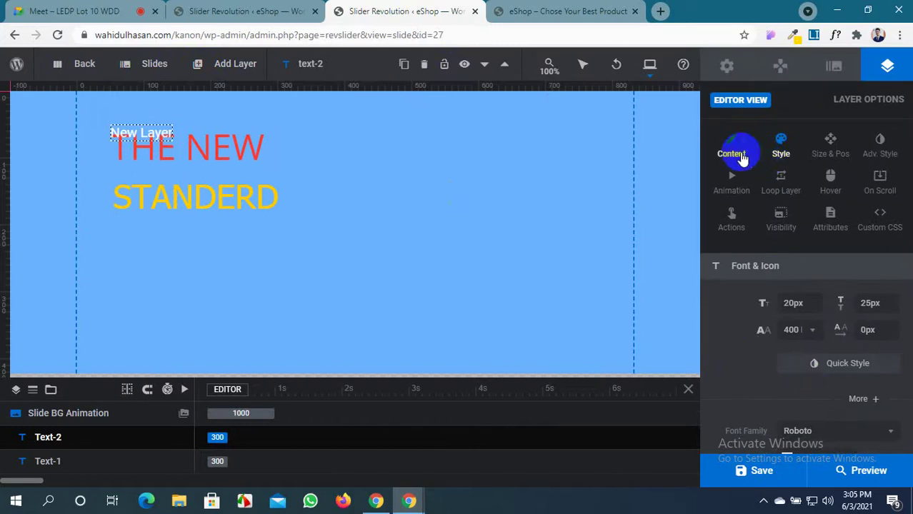
pyautogui.click(736, 153)
pyautogui.moveTo(774, 330); pyautogui.dragTo(723, 329)
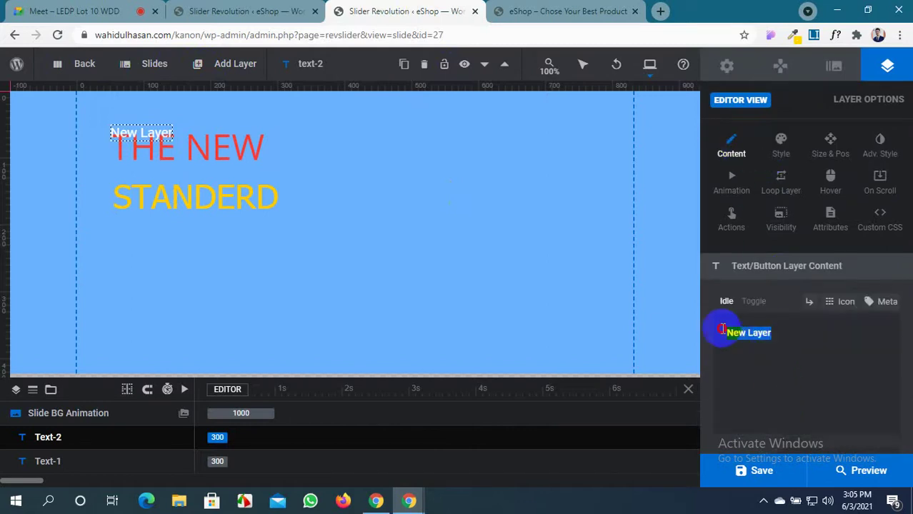
pyautogui.hotkey('ctrl', 'v')
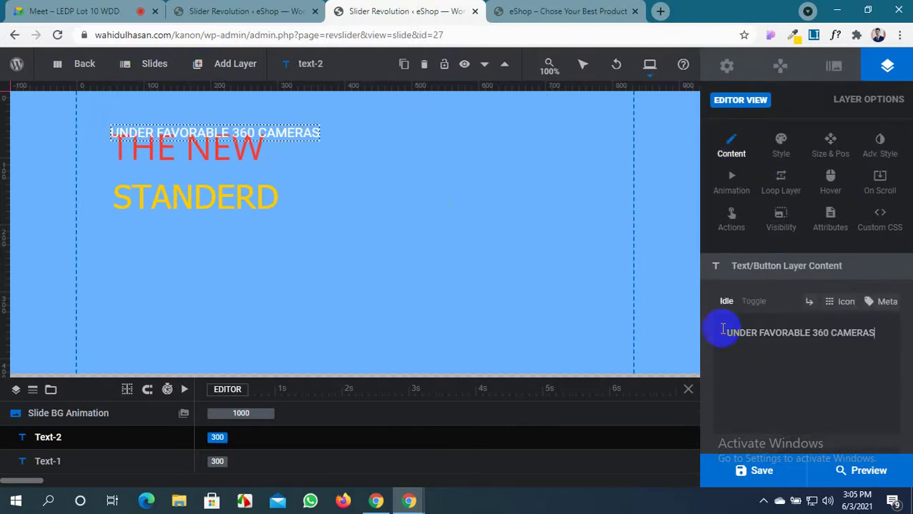
# Position the subtitle just below STANDERD, nudging both layers slightly upward.
pyautogui.click(239, 135)
pyautogui.moveTo(240, 135); pyautogui.dragTo(240, 237)
pyautogui.moveTo(231, 192); pyautogui.dragTo(231, 184)
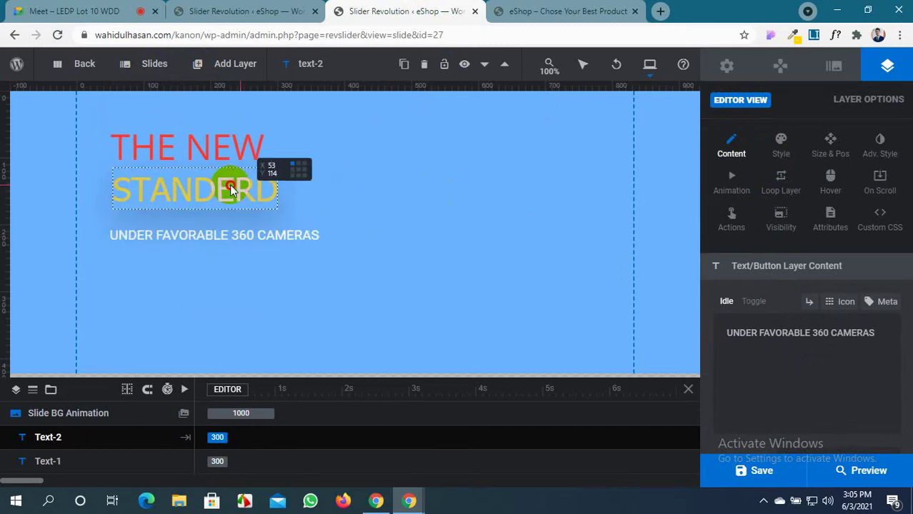
pyautogui.moveTo(215, 234); pyautogui.dragTo(214, 227)
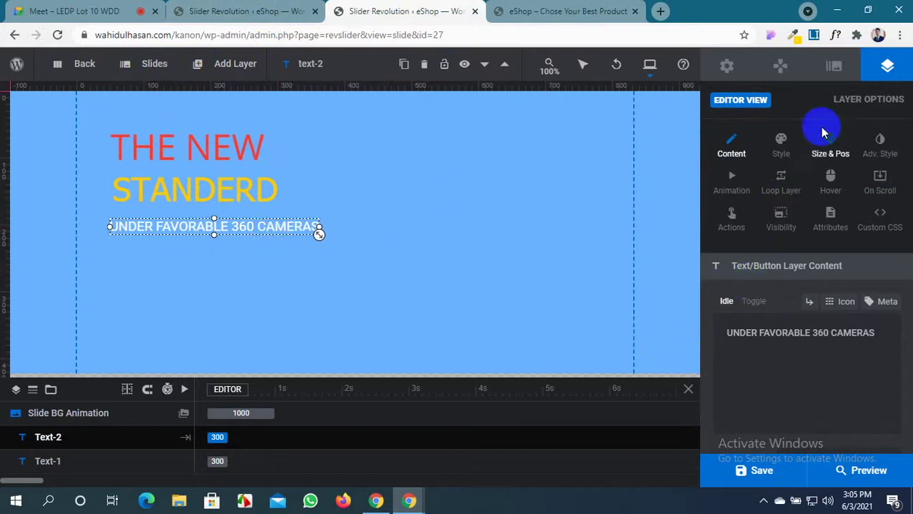
# Change the subtitle's text colour from white to dark navy #0a0830.
pyautogui.click(780, 145)
pyautogui.scroll(-1, 810, 301)
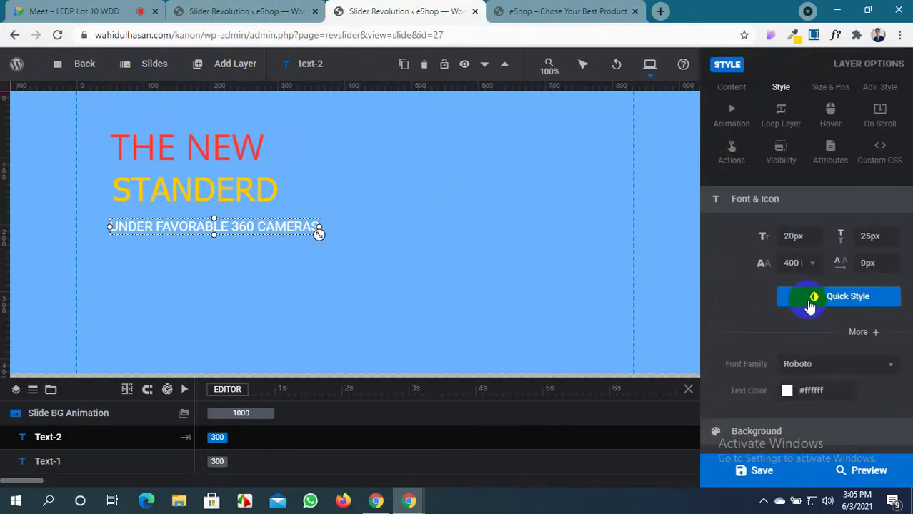
pyautogui.scroll(-1, 811, 314)
pyautogui.click(812, 323)
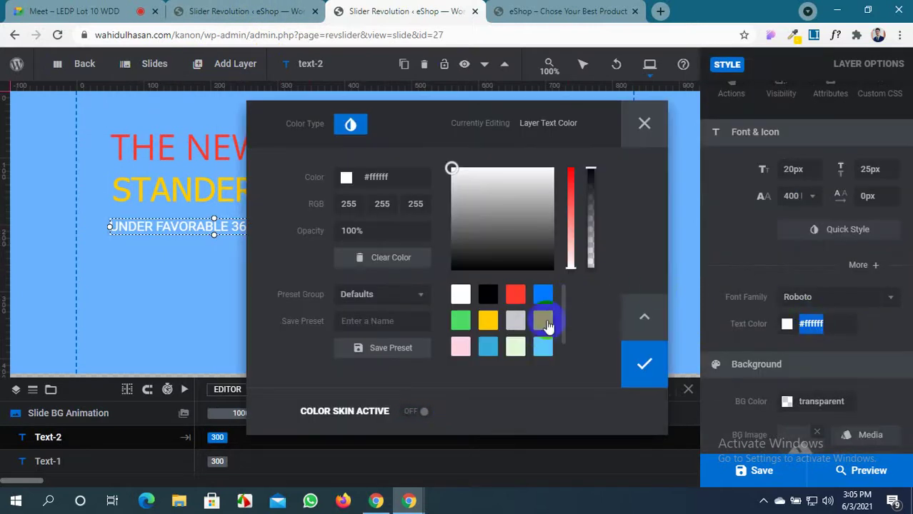
pyautogui.click(540, 348)
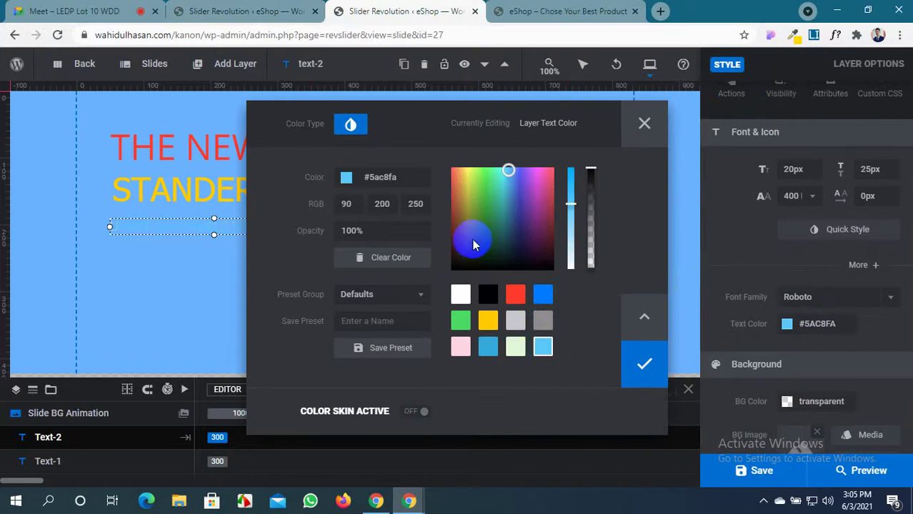
pyautogui.moveTo(474, 240); pyautogui.dragTo(521, 251)
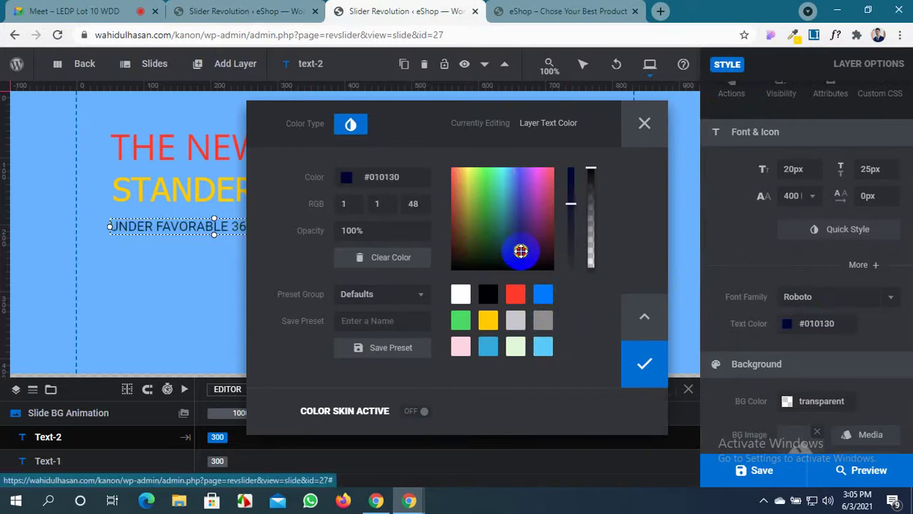
pyautogui.moveTo(571, 205); pyautogui.dragTo(572, 185)
pyautogui.click(646, 361)
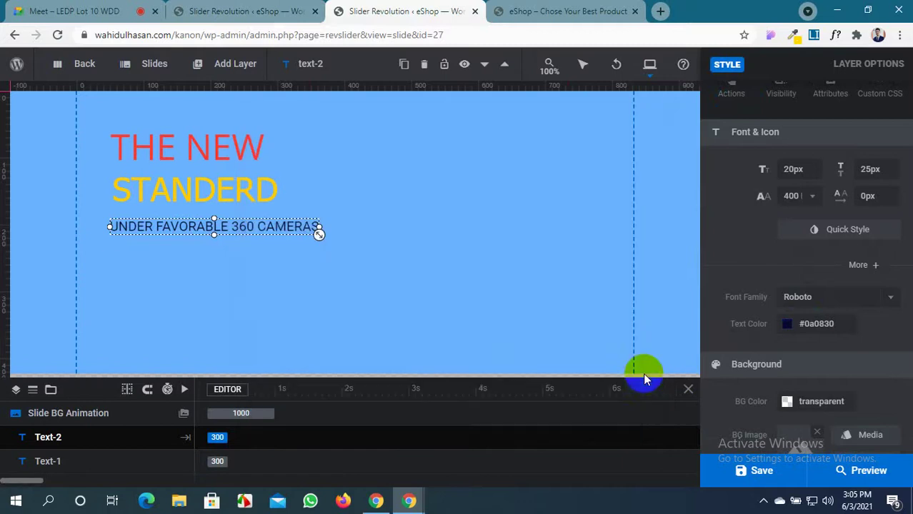
# Inspect the reference slide's FROM layer, then return to the light-blue slide.
pyautogui.click(243, 9)
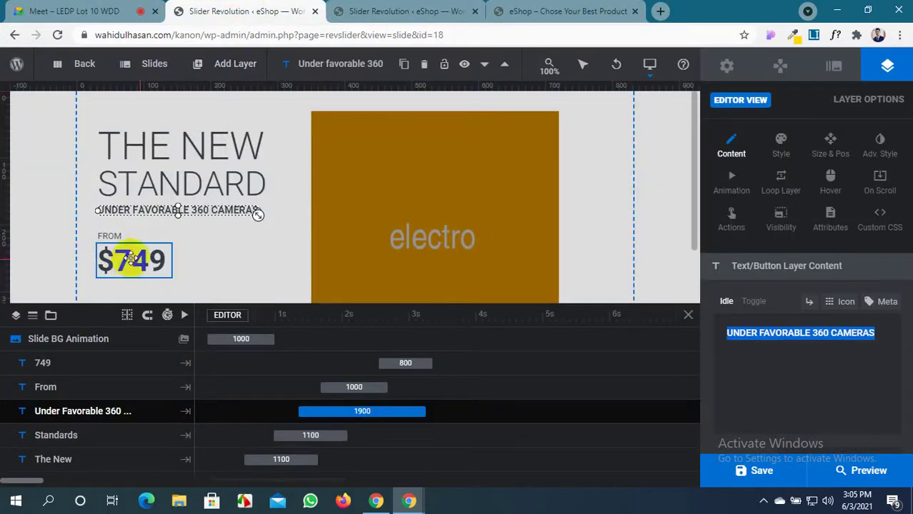
pyautogui.click(107, 235)
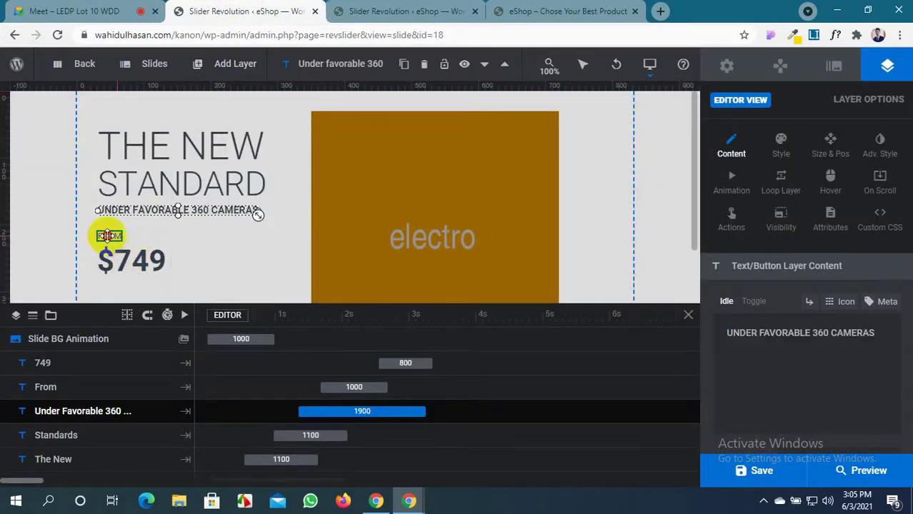
pyautogui.click(464, 9)
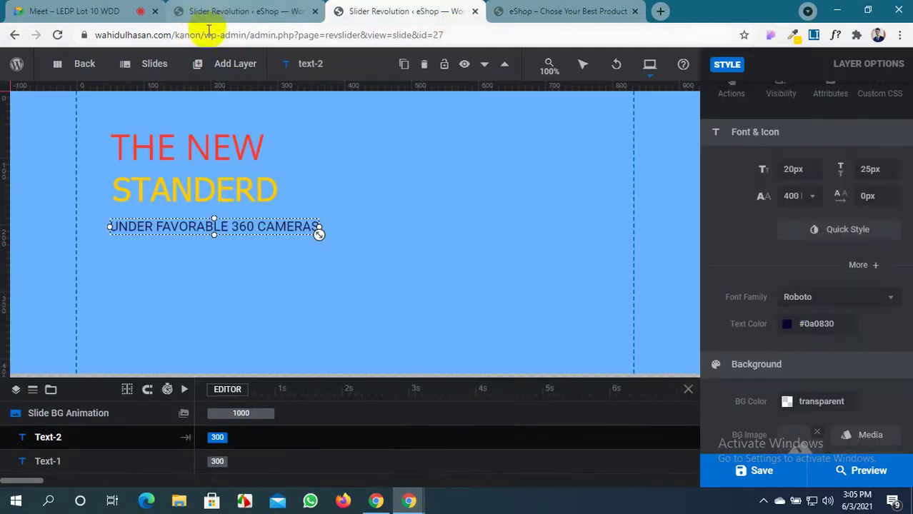
# Add a text layer reading FROM and place it just beneath the subtitle.
pyautogui.moveTo(220, 62)
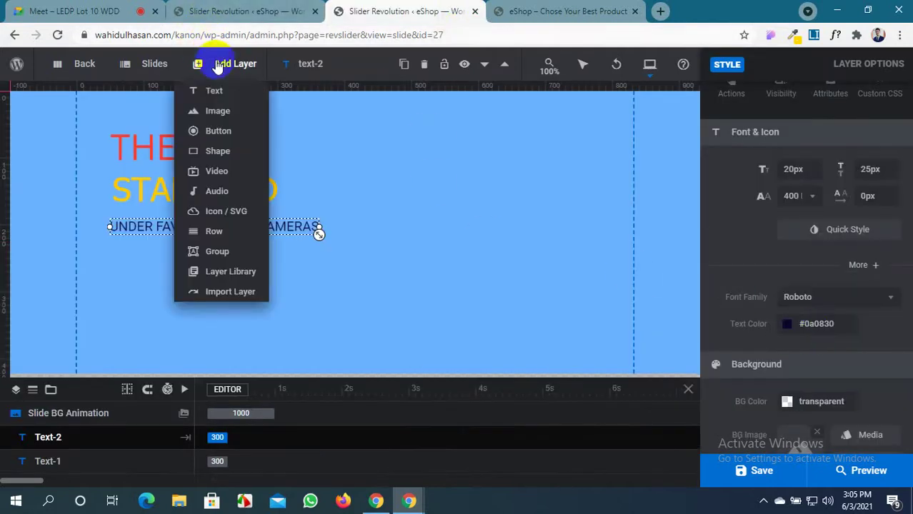
pyautogui.click(214, 98)
pyautogui.click(731, 143)
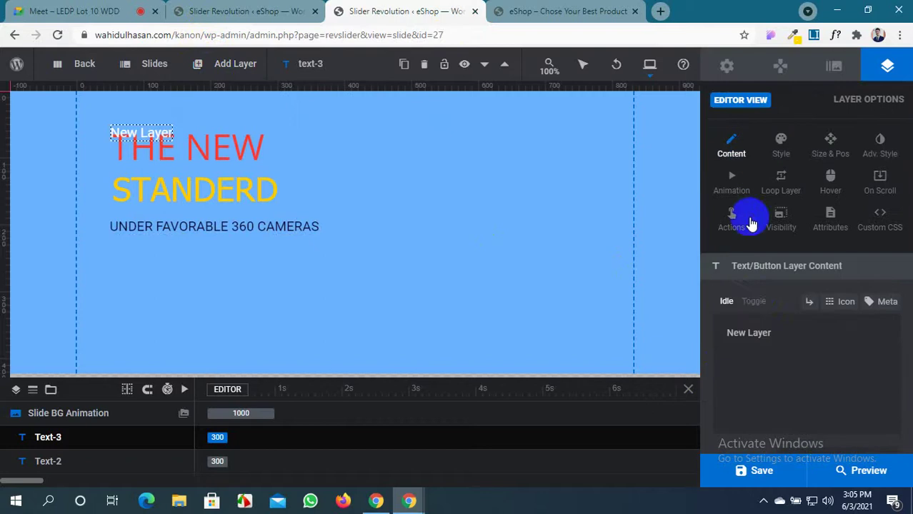
pyautogui.moveTo(790, 333); pyautogui.dragTo(705, 337)
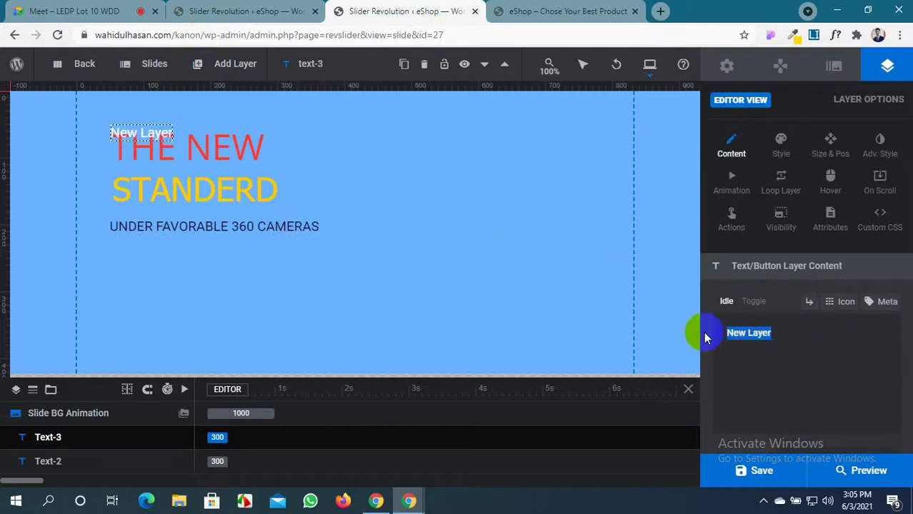
pyautogui.press('BackSpace')
pyautogui.write('FROM')
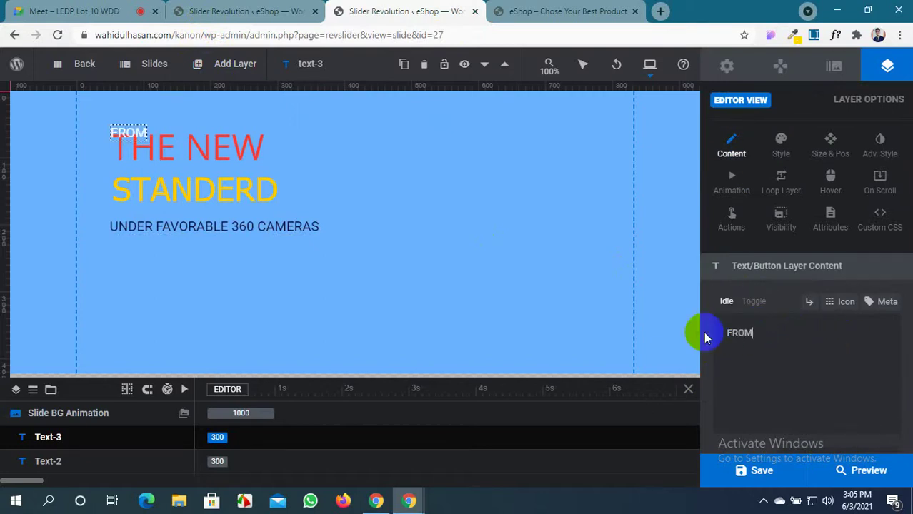
pyautogui.moveTo(129, 135); pyautogui.dragTo(132, 251)
pyautogui.moveTo(132, 279); pyautogui.dragTo(131, 262)
# Check the reference FROM layer, then add a fifth placeholder text layer for the price.
pyautogui.click(246, 10)
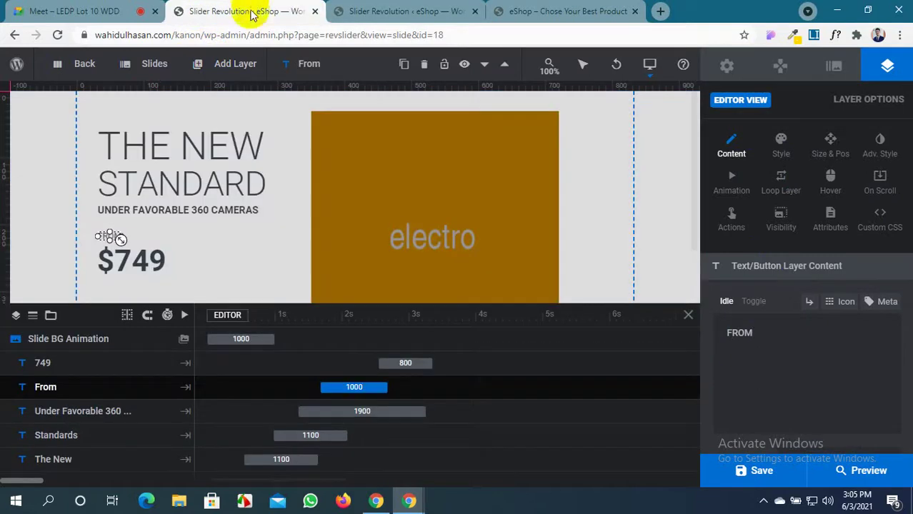
pyautogui.click(350, 11)
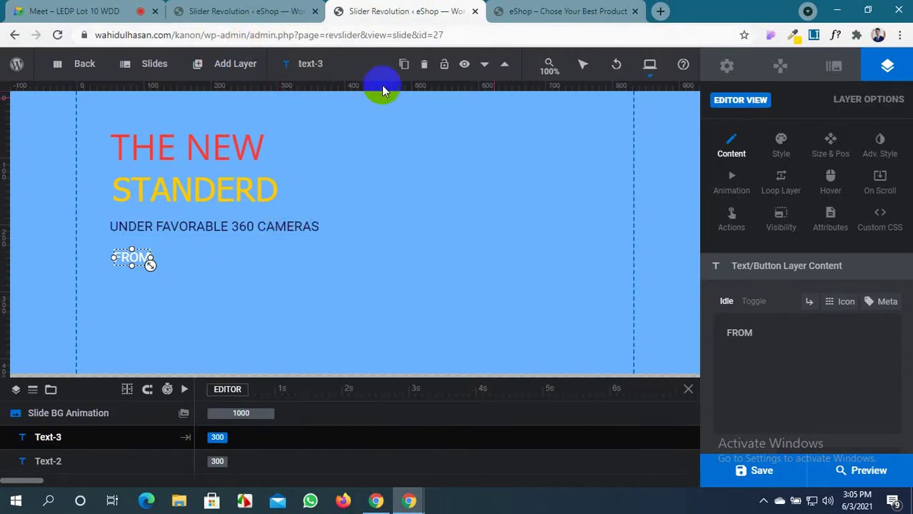
pyautogui.moveTo(217, 65)
pyautogui.click(223, 96)
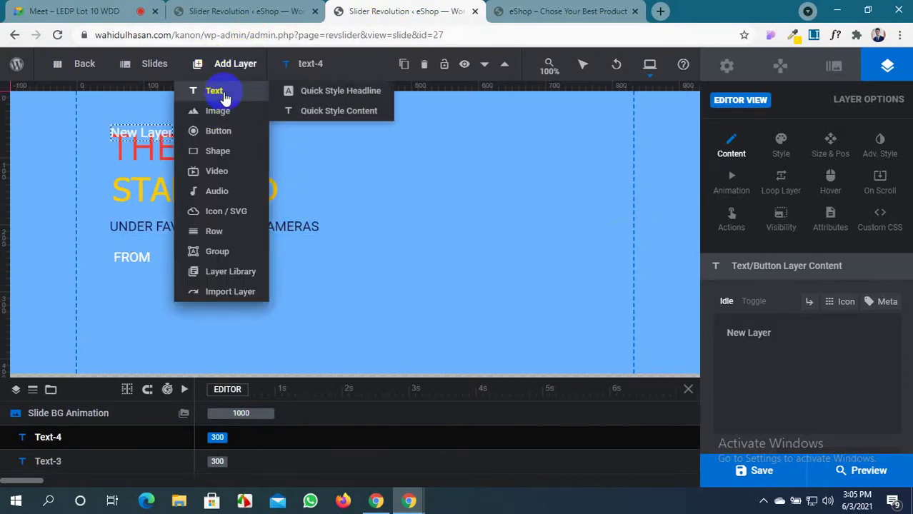
# Replace the Text-4 'New Layer' placeholder with the price text, typing '0000 BD'.
pyautogui.moveTo(781, 340); pyautogui.dragTo(720, 331)
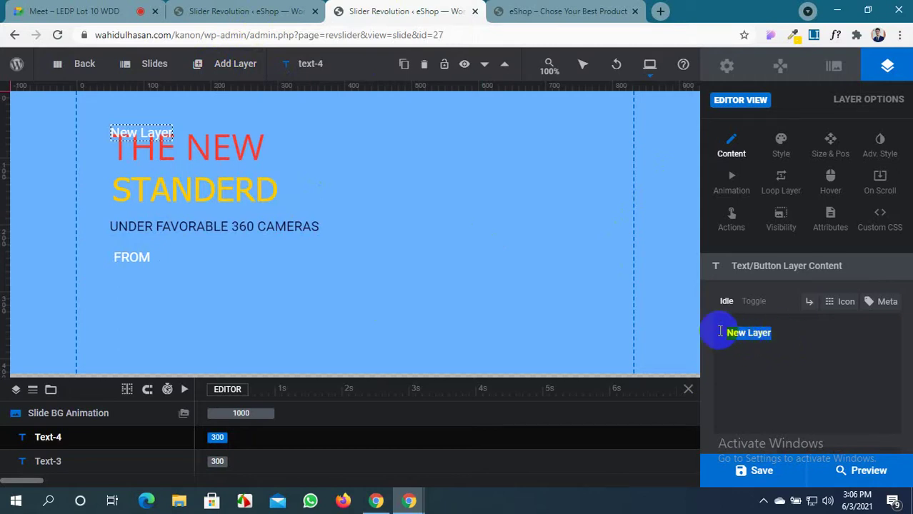
pyautogui.press('BackSpace')
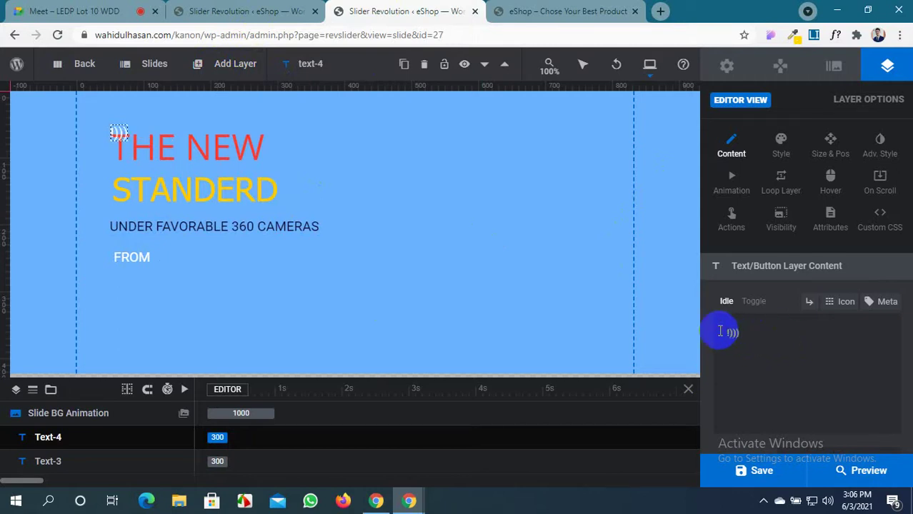
pyautogui.press('BackSpace')
pyautogui.press('BackSpace')
pyautogui.press('BackSpace')
pyautogui.press('BackSpace')
pyautogui.press('BackSpace')
pyautogui.write('000')
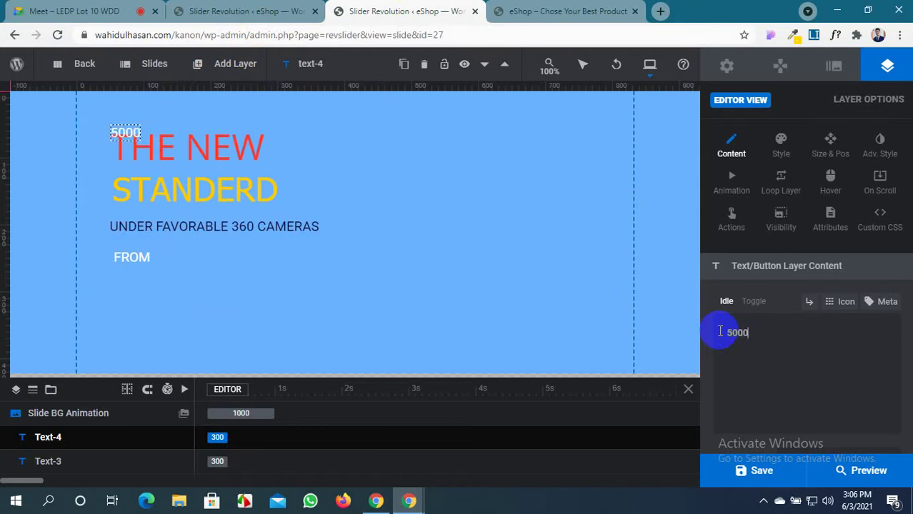
pyautogui.write('0 BDT')
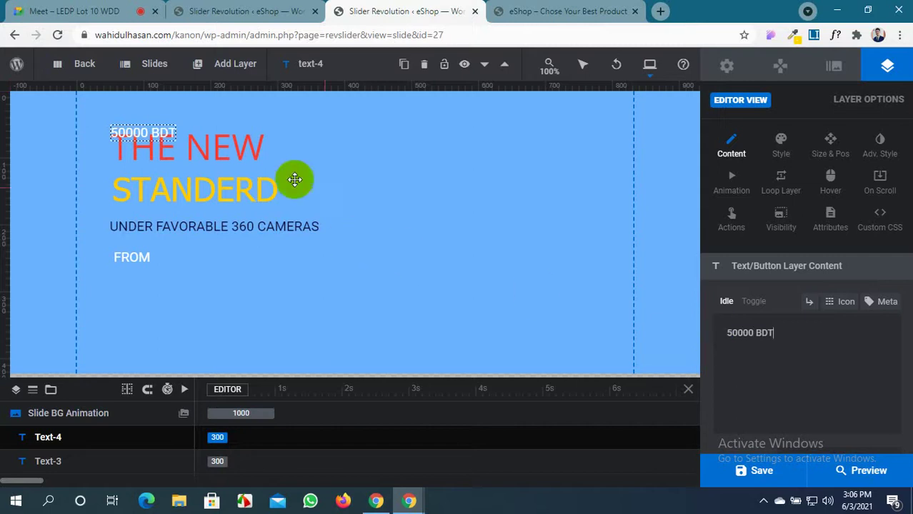
# Move the 50000 BDT price layer into place just below FROM.
pyautogui.moveTo(142, 134); pyautogui.dragTo(170, 280)
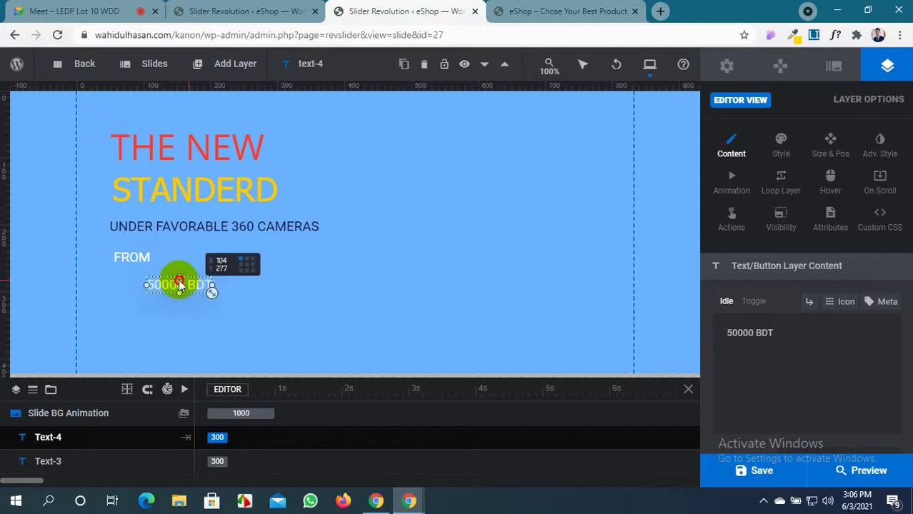
pyautogui.click(231, 7)
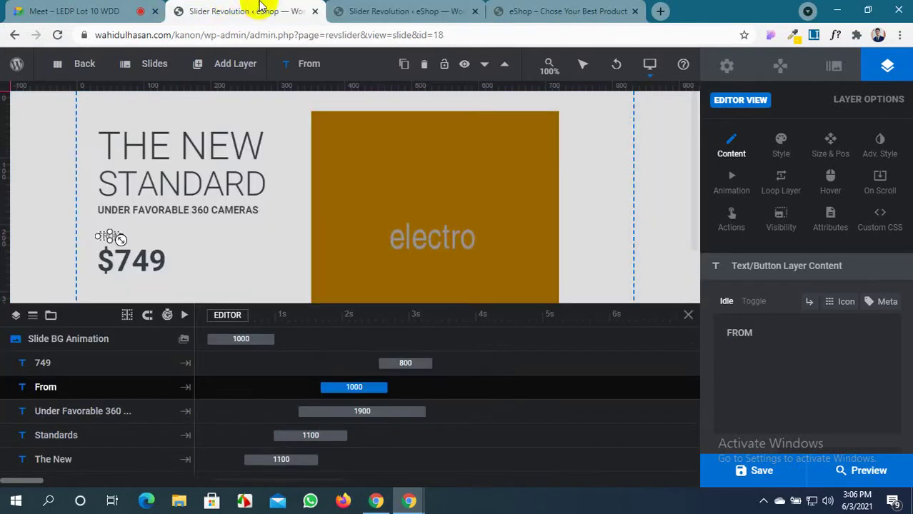
pyautogui.click(373, 10)
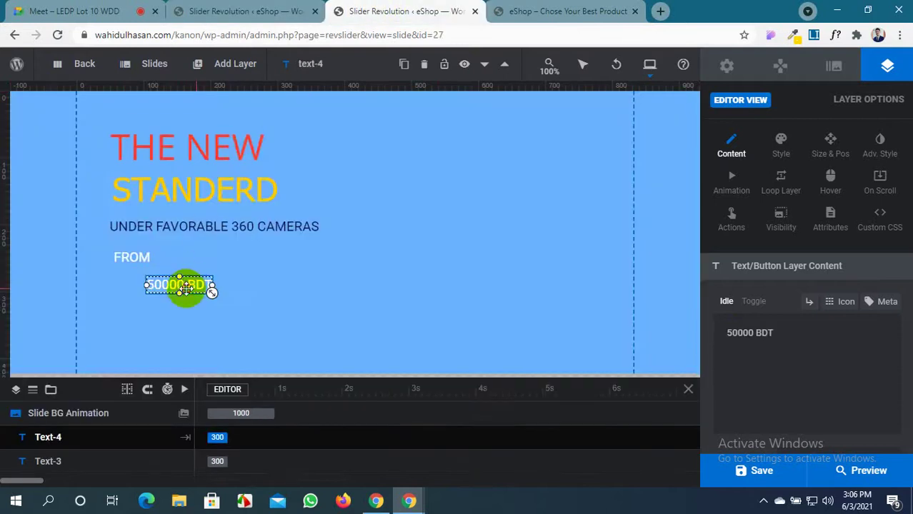
pyautogui.moveTo(187, 287); pyautogui.dragTo(218, 307)
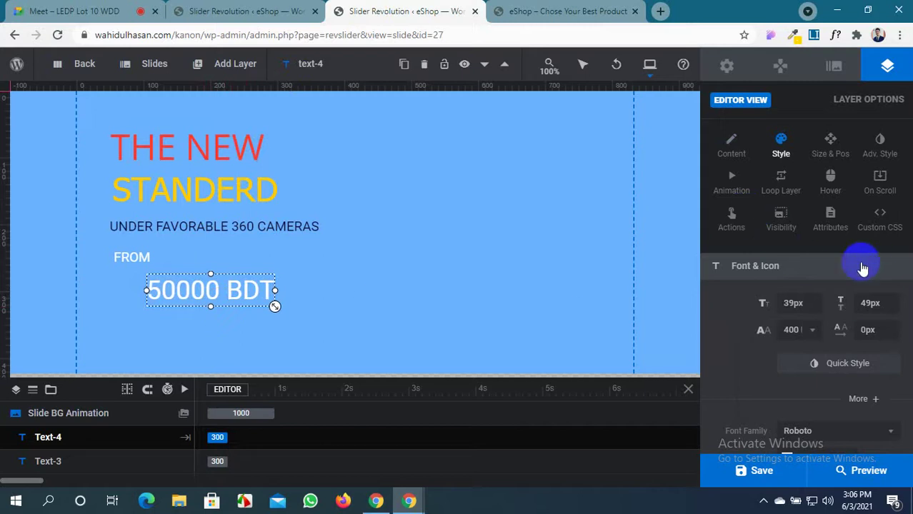
# Set the price layer's font family to Raleway in the Style settings.
pyautogui.click(781, 146)
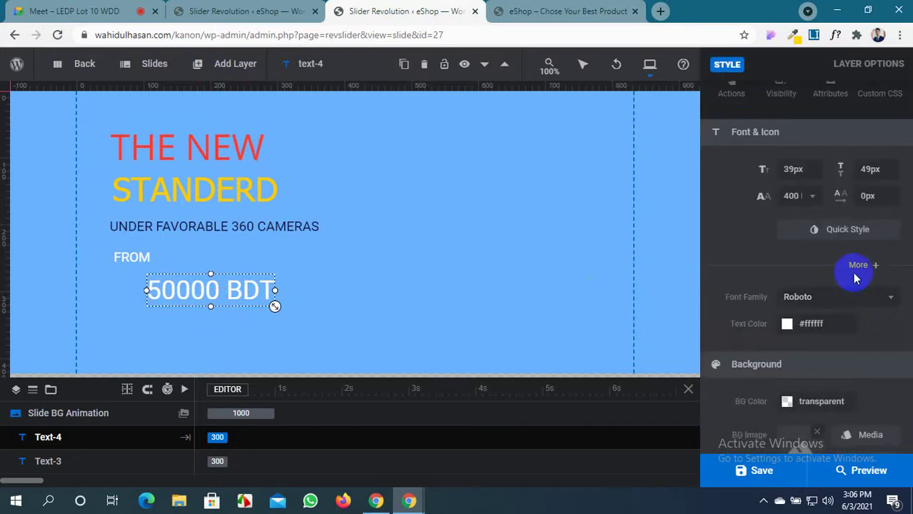
pyautogui.click(890, 299)
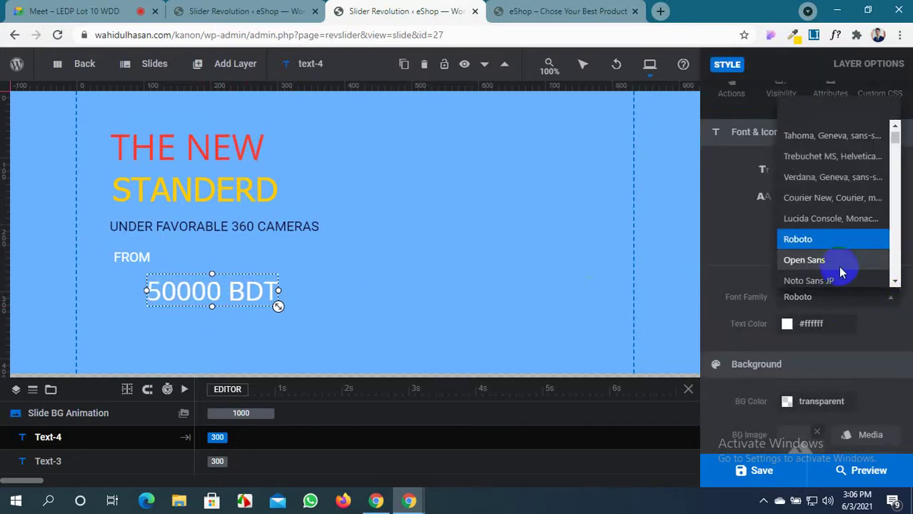
pyautogui.scroll(-2, 834, 214)
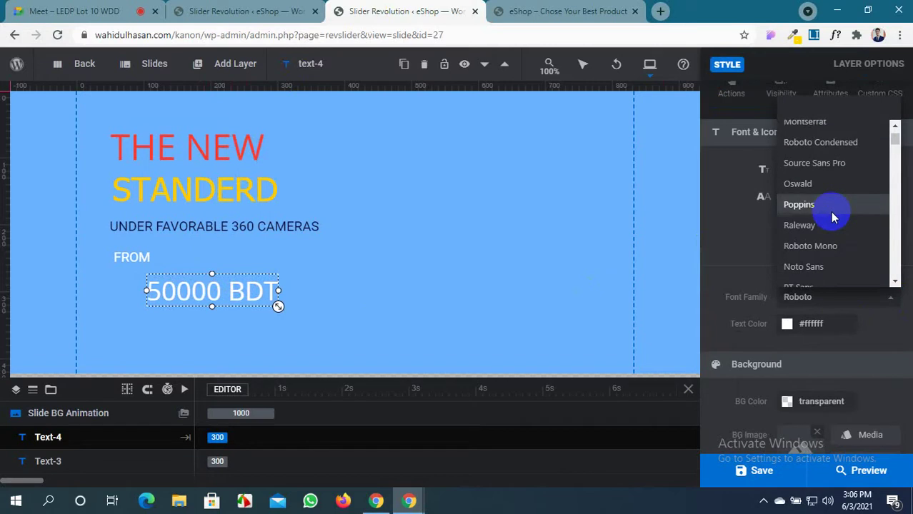
pyautogui.click(829, 226)
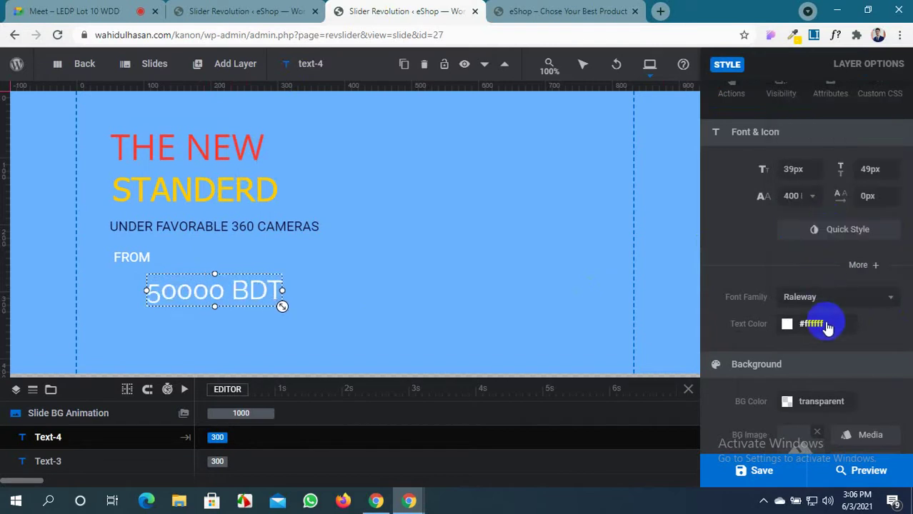
pyautogui.scroll(-2, 816, 289)
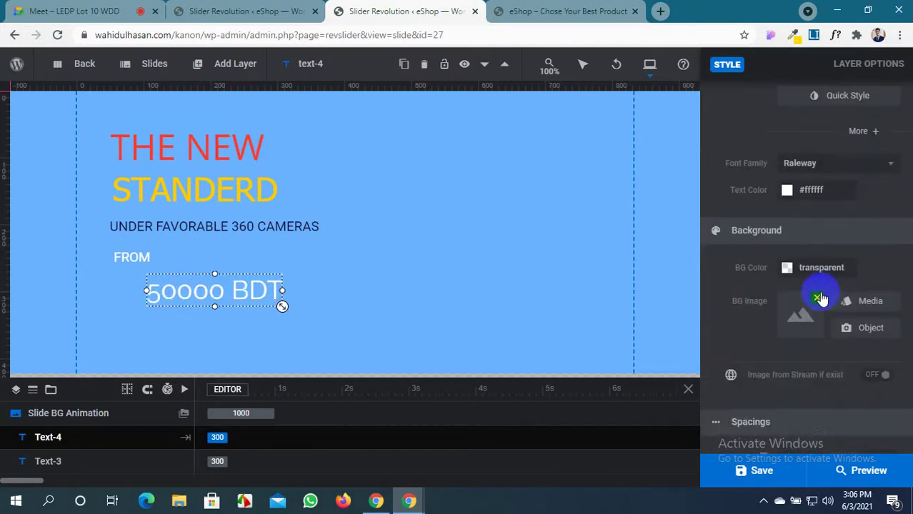
pyautogui.scroll(4, 819, 298)
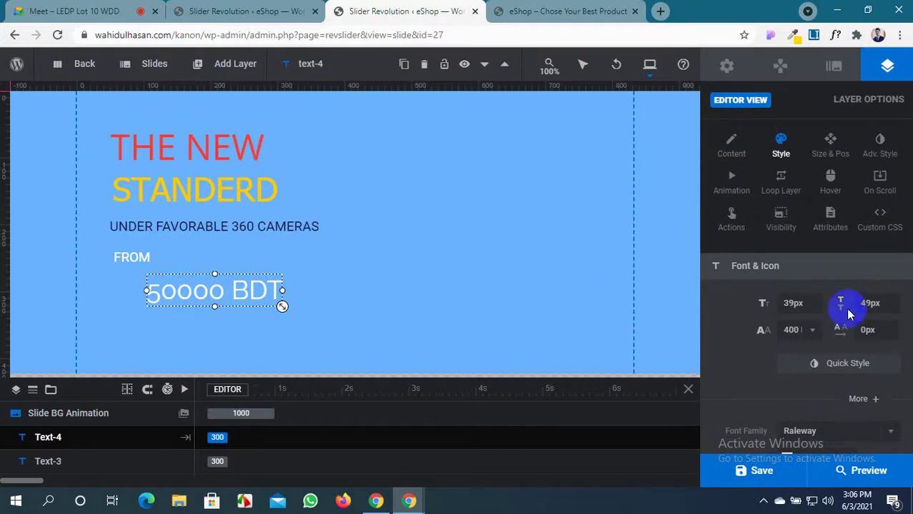
pyautogui.scroll(-2, 807, 345)
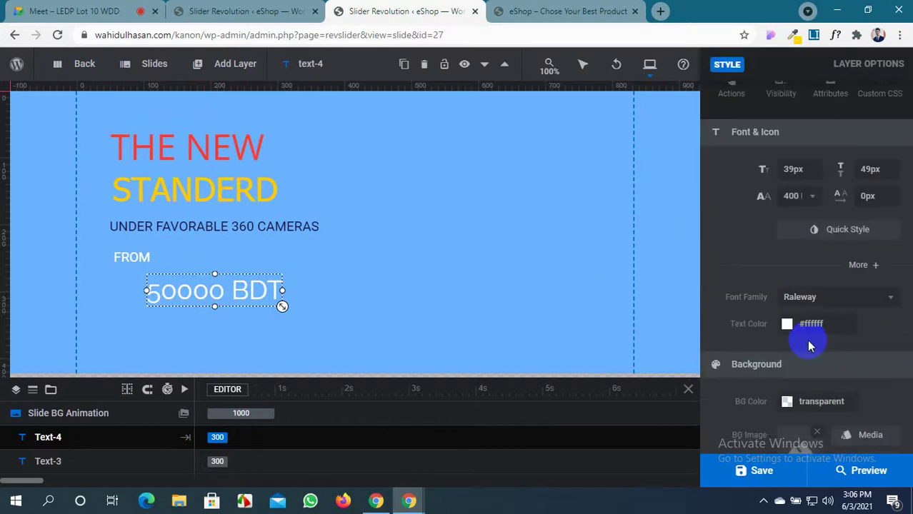
pyautogui.scroll(-1, 807, 339)
pyautogui.scroll(-1, 760, 314)
pyautogui.scroll(1, 758, 311)
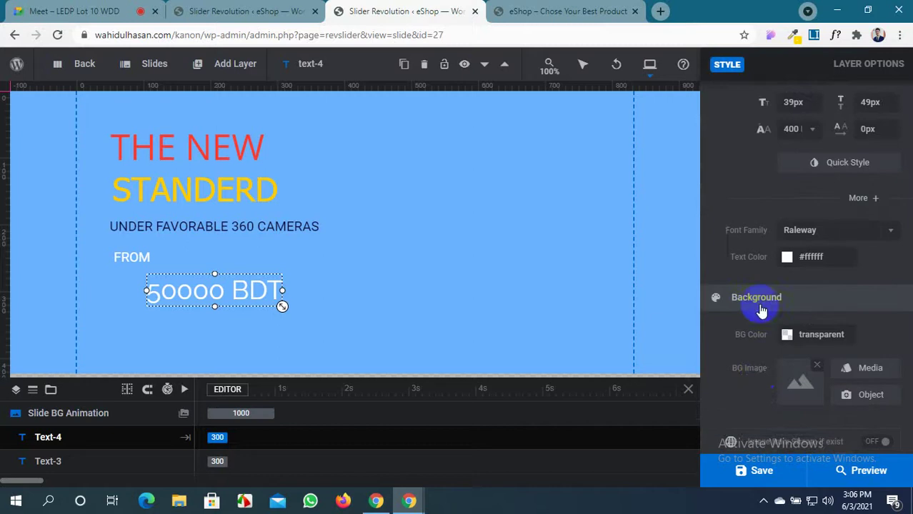
pyautogui.scroll(1, 760, 309)
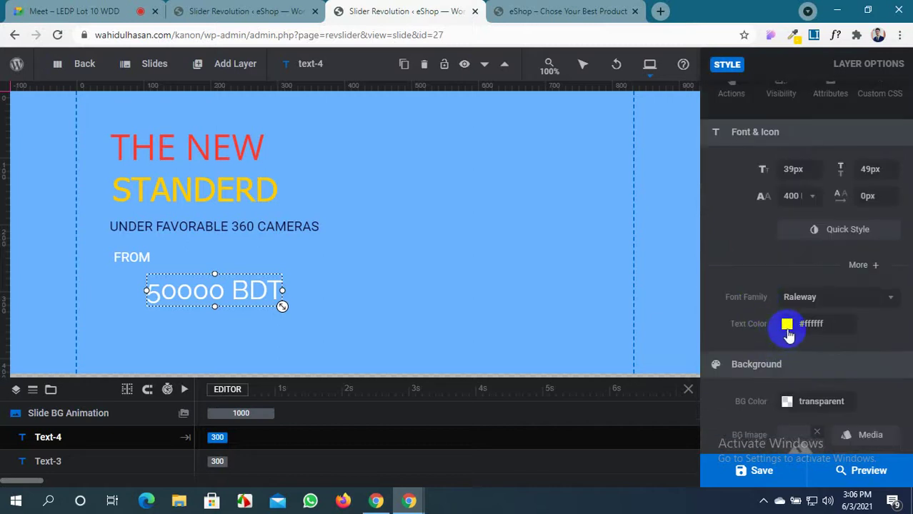
# Change the 50000 BDT price colour from white to purple #8203bc, then deselect the layer.
pyautogui.click(787, 328)
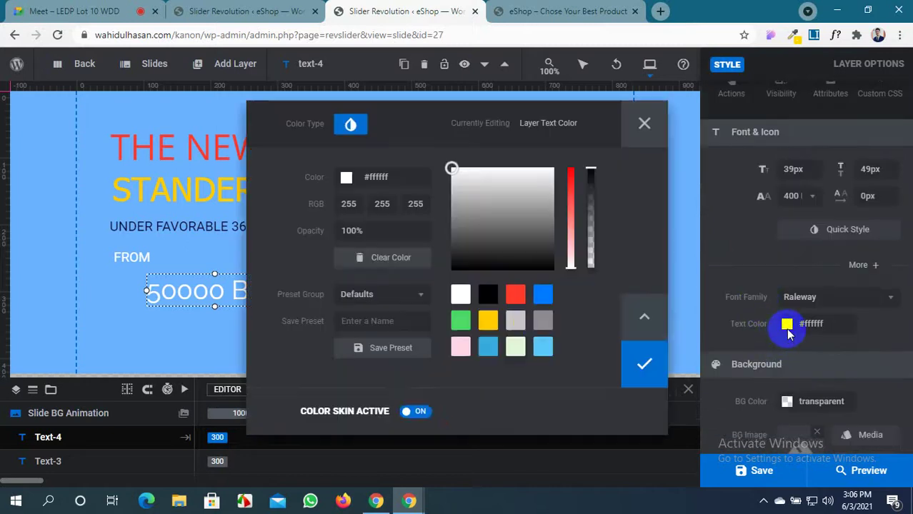
pyautogui.click(461, 320)
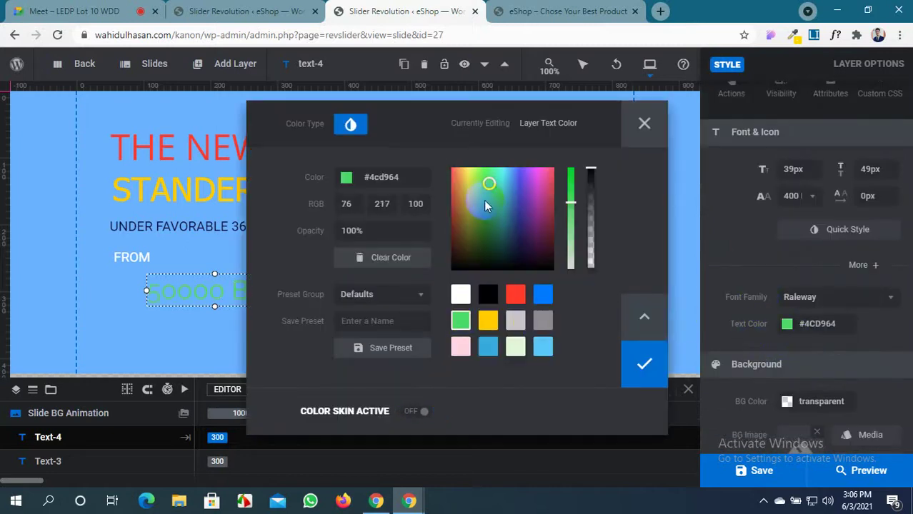
pyautogui.moveTo(485, 206); pyautogui.dragTo(464, 203)
pyautogui.click(570, 204)
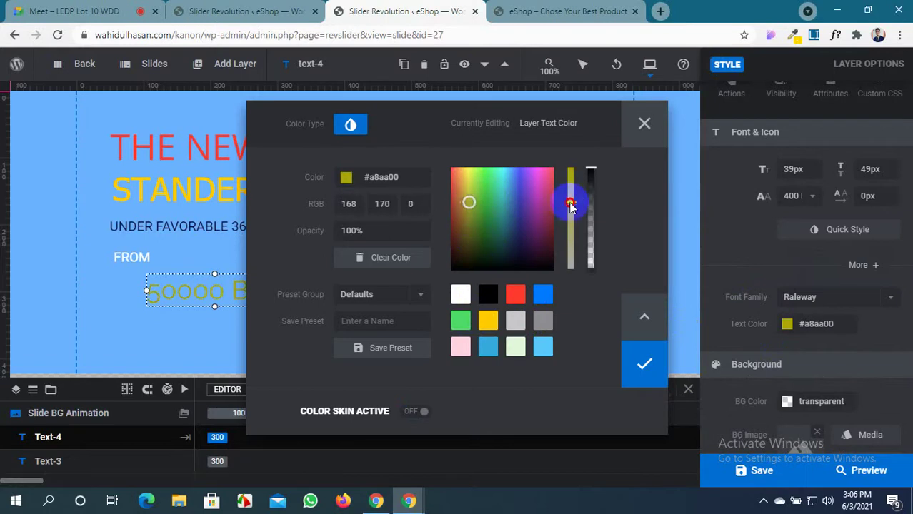
pyautogui.moveTo(570, 204); pyautogui.dragTo(571, 167)
pyautogui.moveTo(471, 200); pyautogui.dragTo(535, 194)
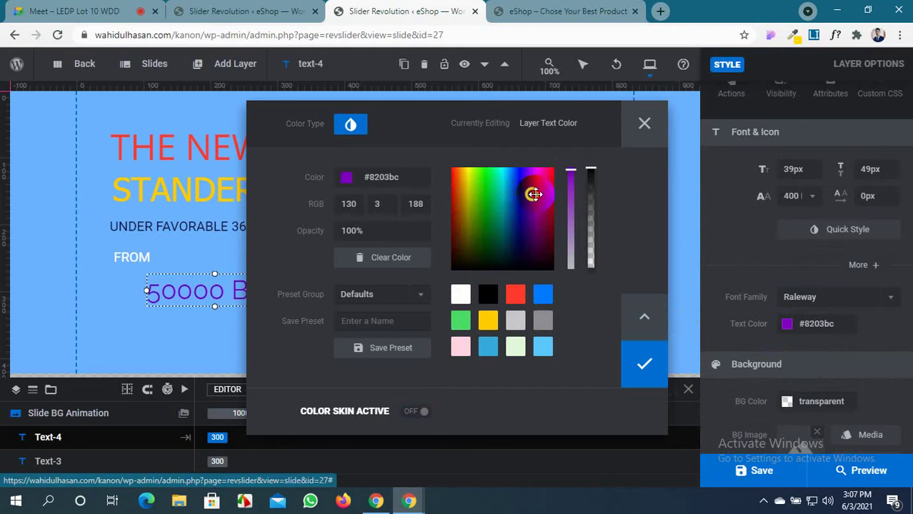
pyautogui.click(656, 374)
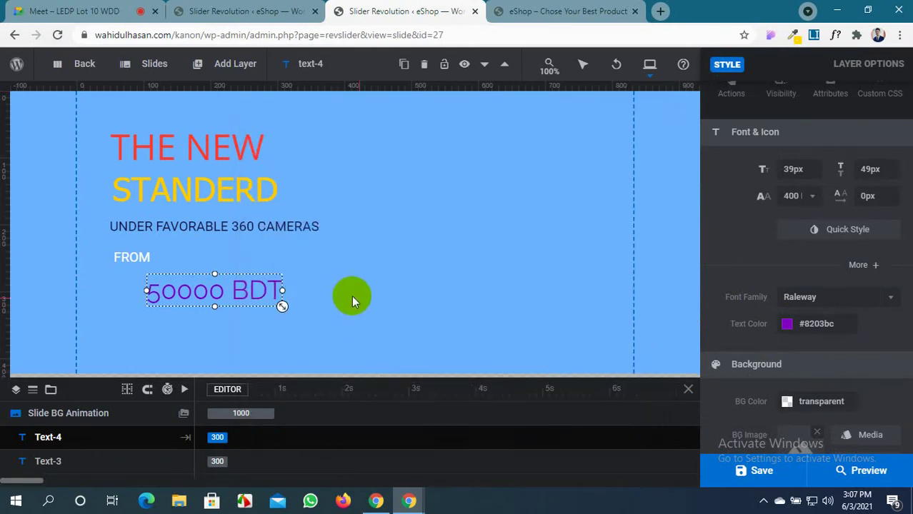
pyautogui.click(489, 235)
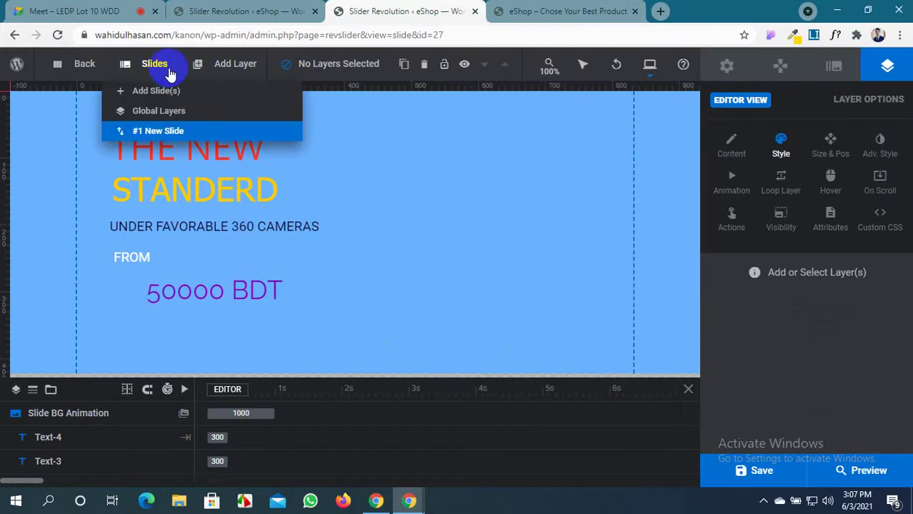
# Add a new image layer containing the laptop photo from the Media Library.
pyautogui.moveTo(195, 65)
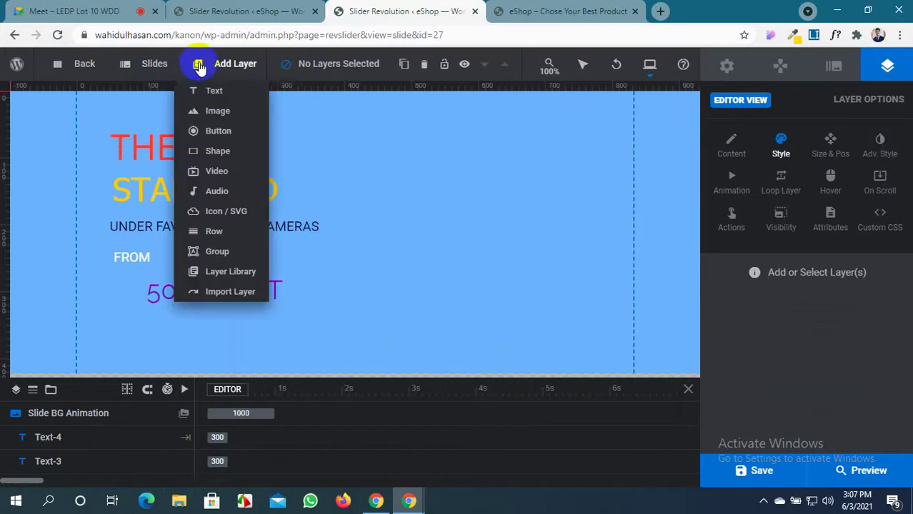
pyautogui.click(209, 114)
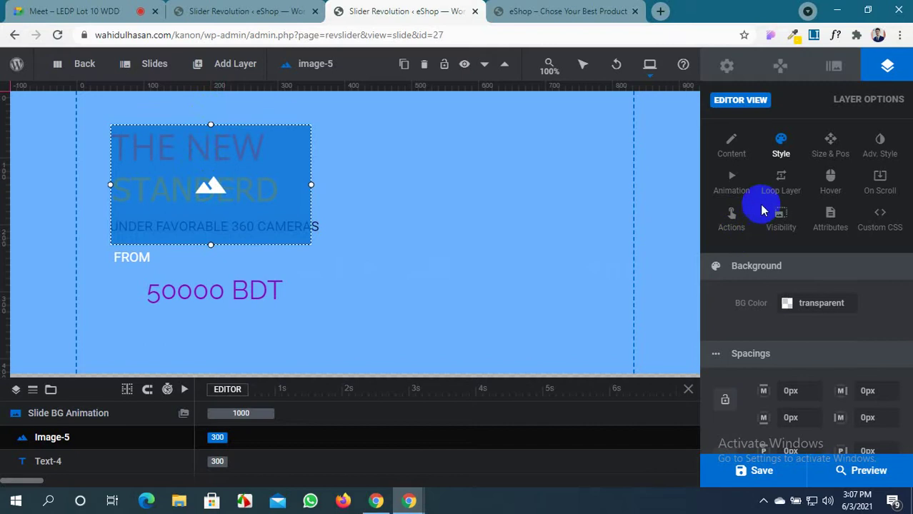
pyautogui.click(731, 163)
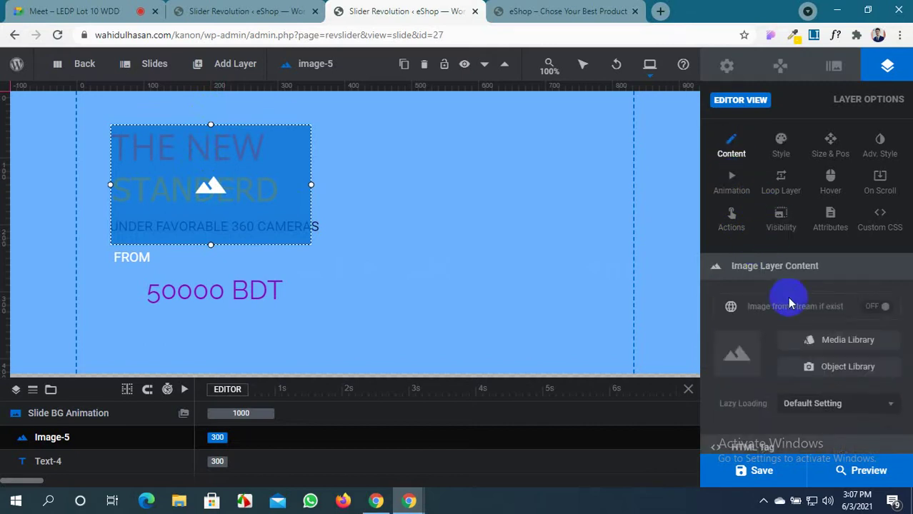
pyautogui.click(854, 341)
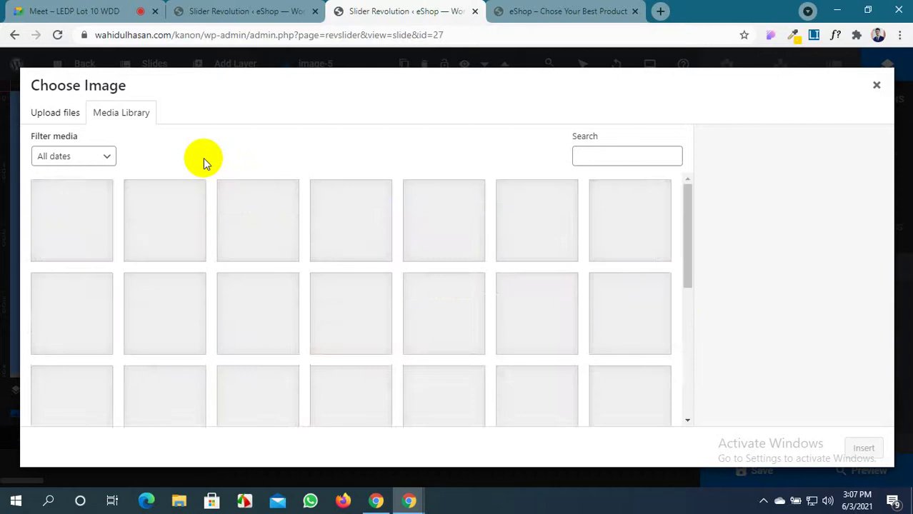
pyautogui.click(192, 234)
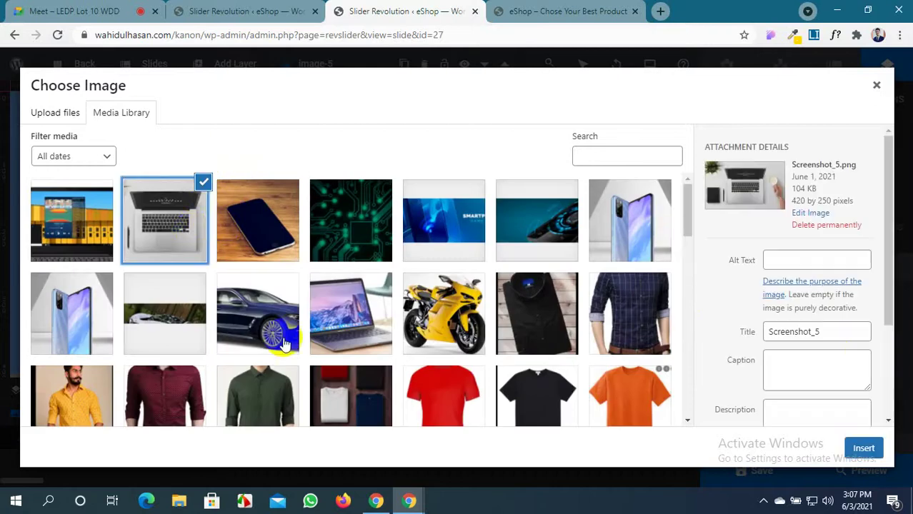
pyautogui.click(854, 445)
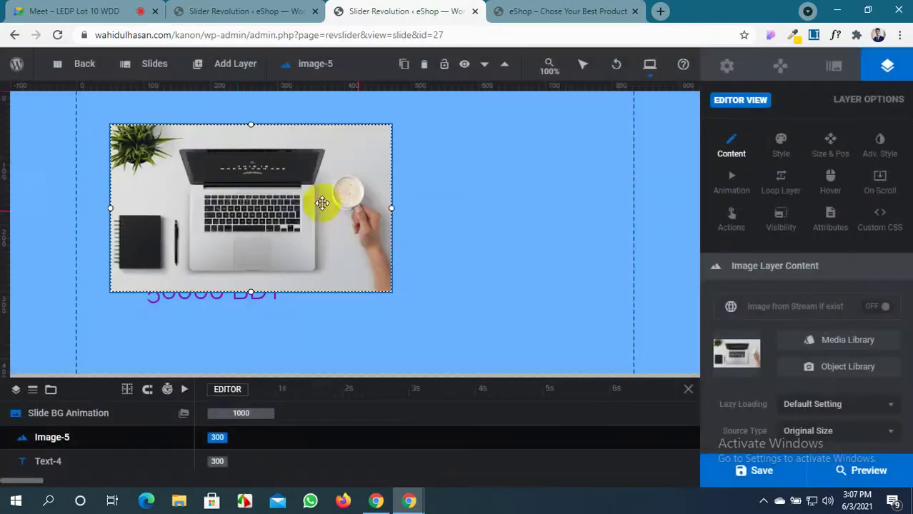
# Move the laptop image right of the text, shrink it to 333×198px, and save the slide.
pyautogui.moveTo(305, 198); pyautogui.dragTo(454, 242)
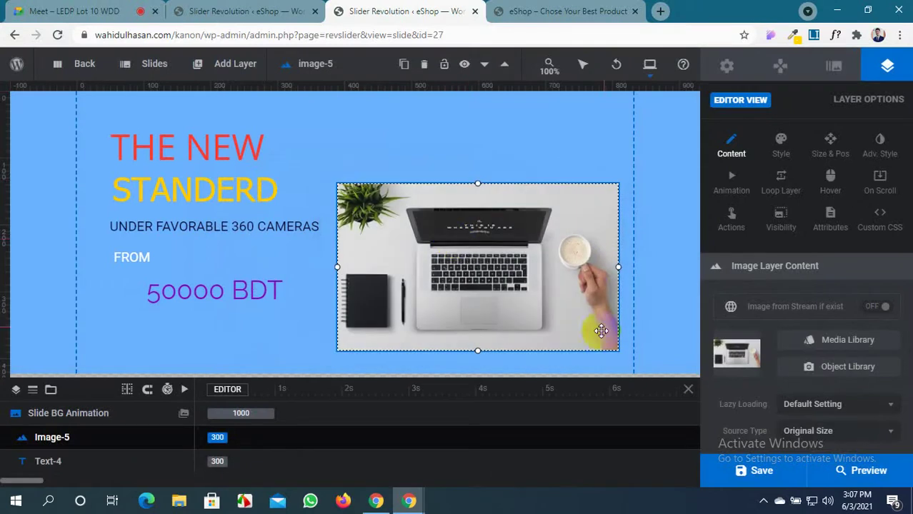
pyautogui.moveTo(618, 266); pyautogui.dragTo(561, 251)
pyautogui.moveTo(473, 260); pyautogui.dragTo(491, 280)
pyautogui.click(758, 469)
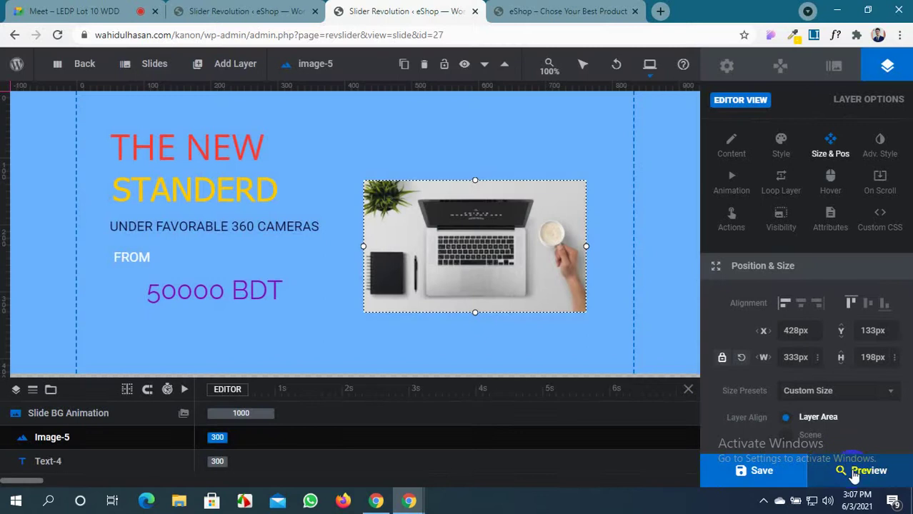
# Preview the slide at tablet, mobile, laptop and desktop sizes, then close the preview.
pyautogui.click(863, 471)
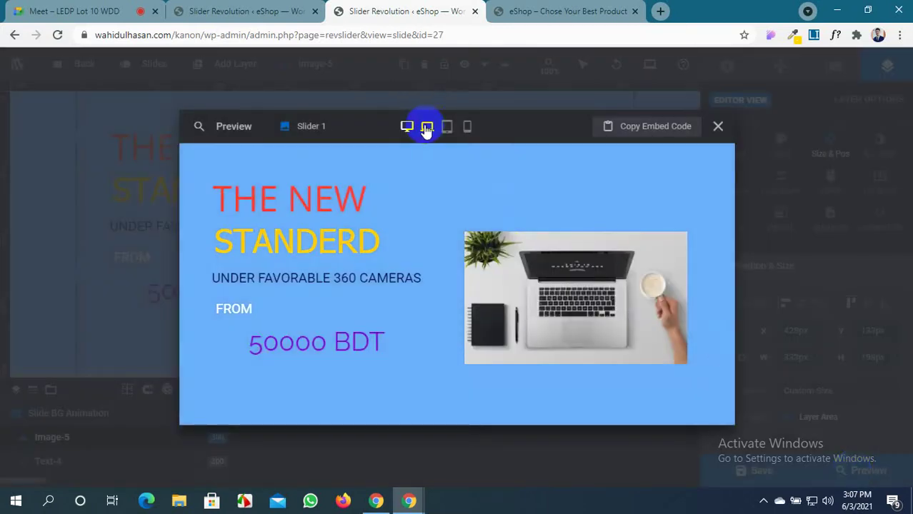
pyautogui.click(446, 126)
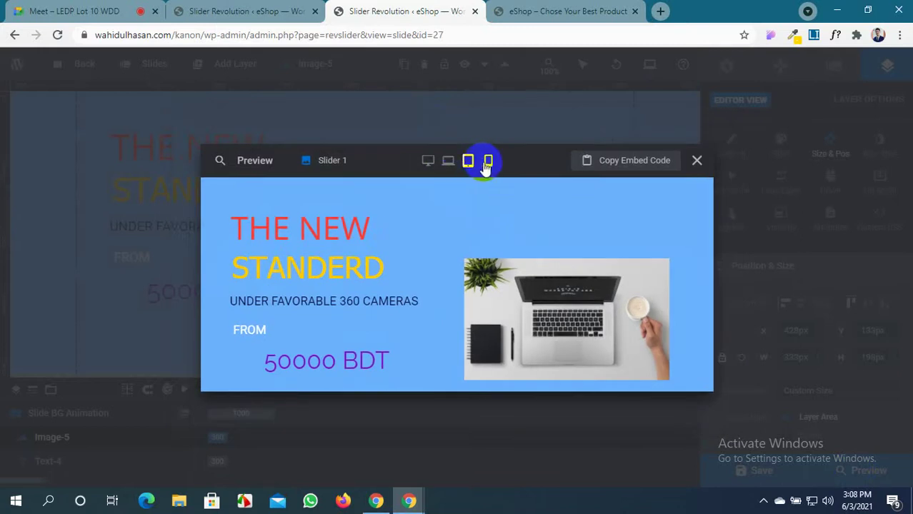
pyautogui.click(486, 160)
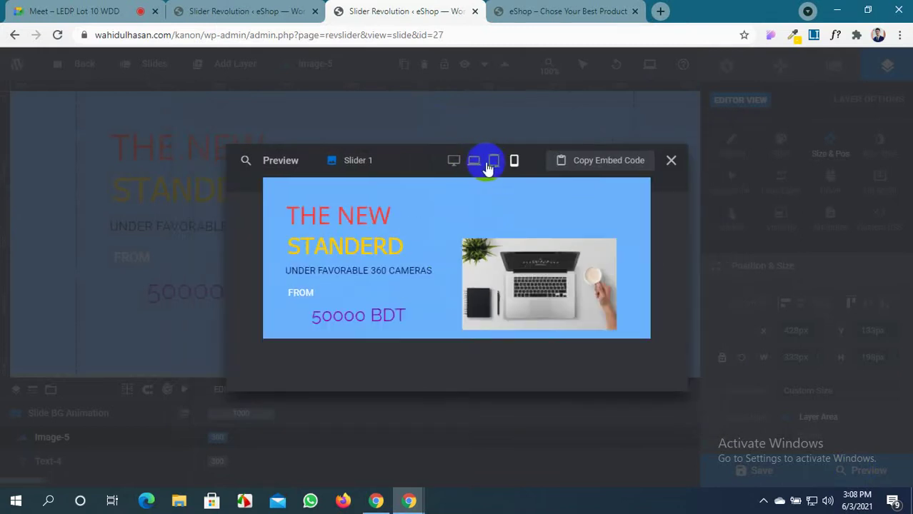
pyautogui.click(492, 161)
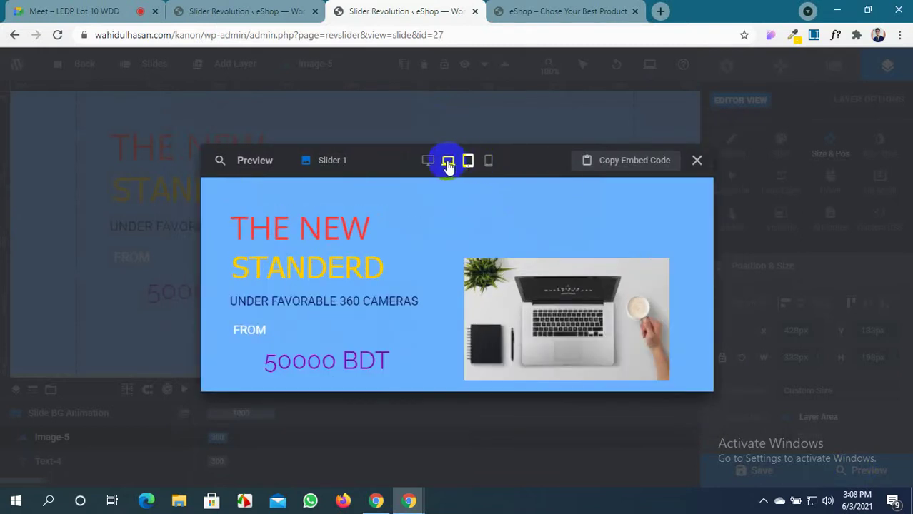
pyautogui.click(447, 160)
pyautogui.click(404, 127)
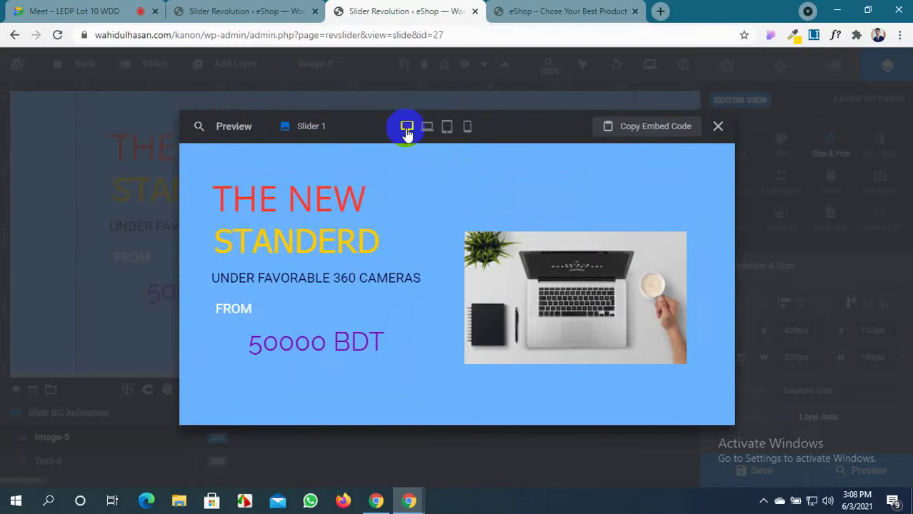
pyautogui.click(718, 129)
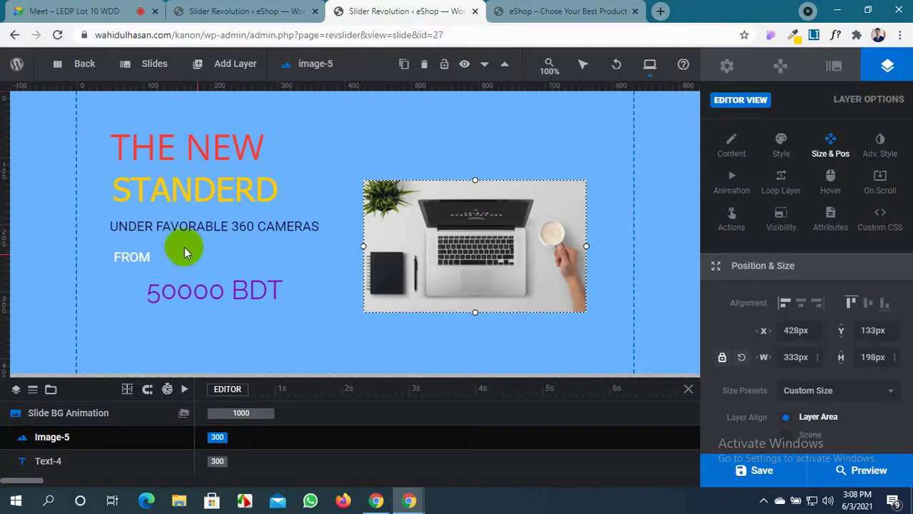
# Rename the red THE NEW headline layer from Text-0 to 'The New'.
pyautogui.click(206, 153)
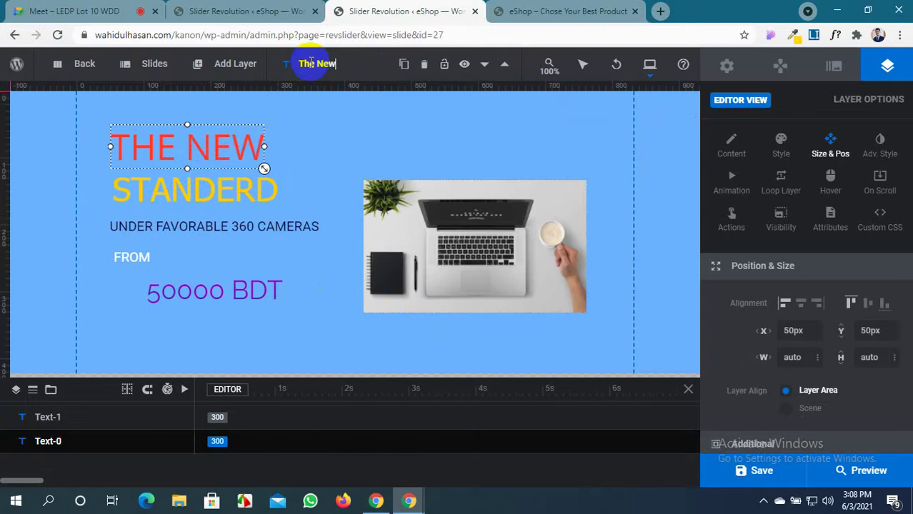
pyautogui.click(367, 108)
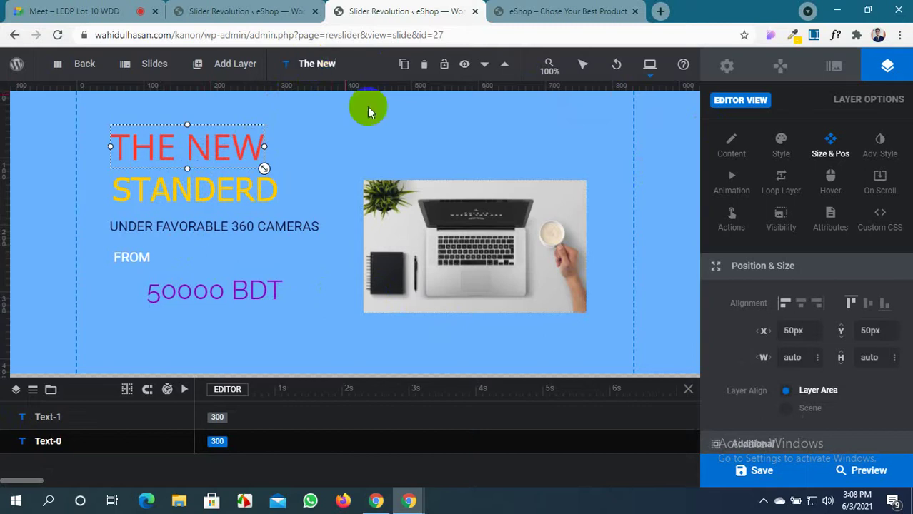
pyautogui.click(264, 189)
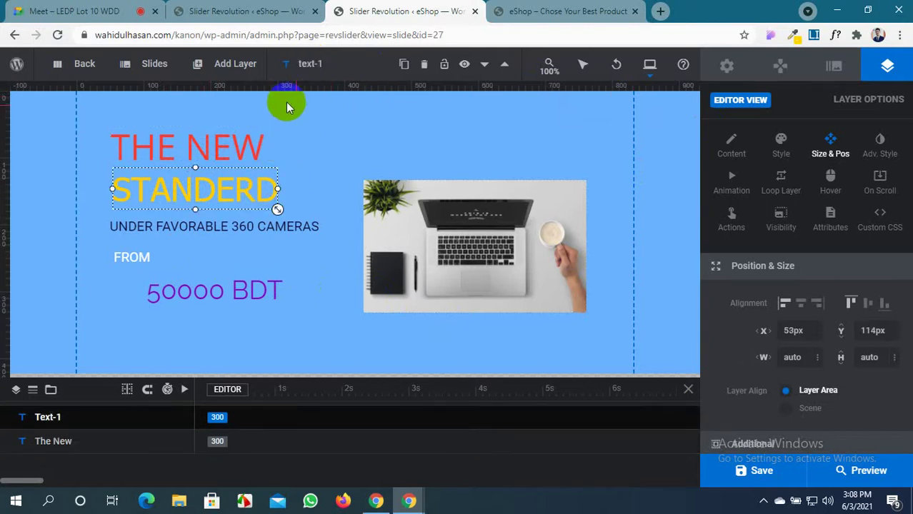
pyautogui.click(240, 157)
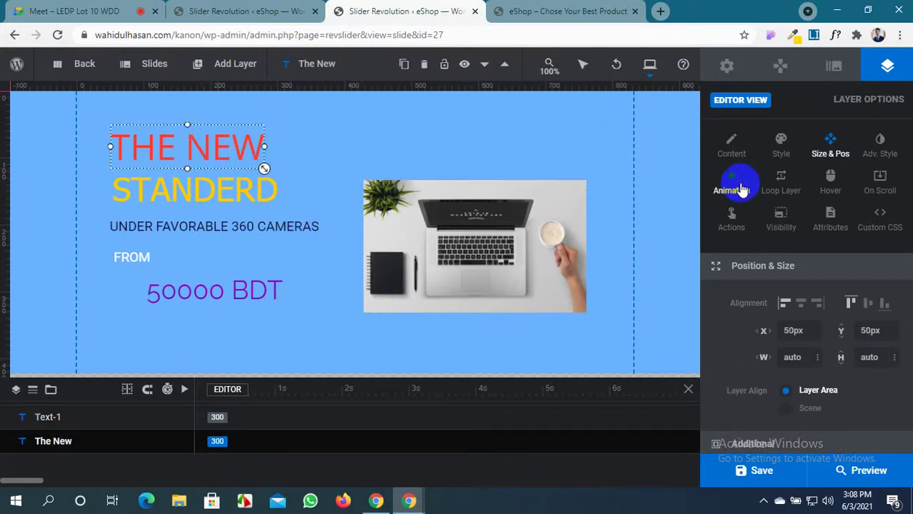
# Apply a Block Transitions (SFX) entrance preset to The New headline.
pyautogui.click(741, 189)
pyautogui.scroll(-1, 758, 198)
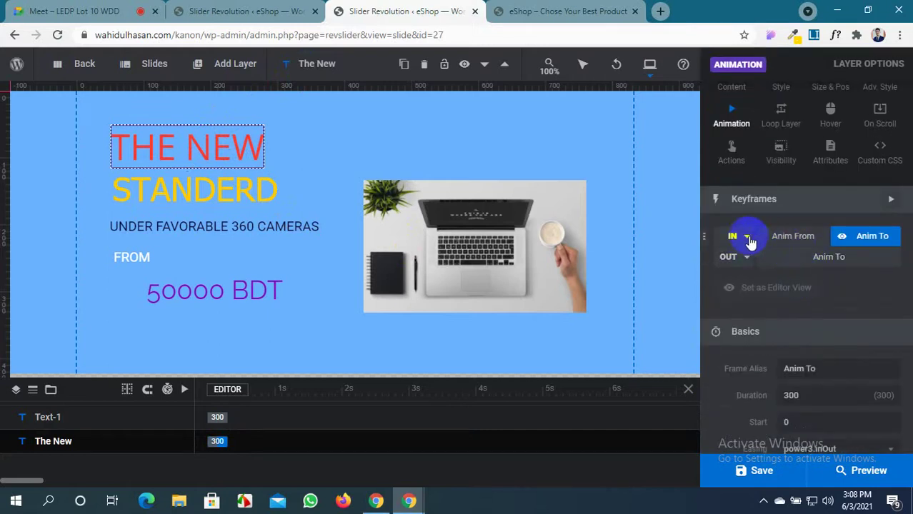
pyautogui.click(739, 237)
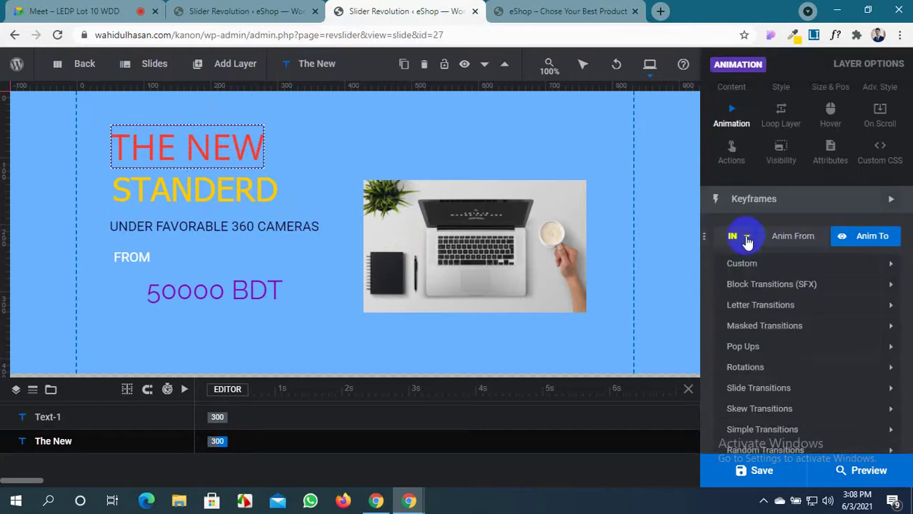
pyautogui.click(755, 286)
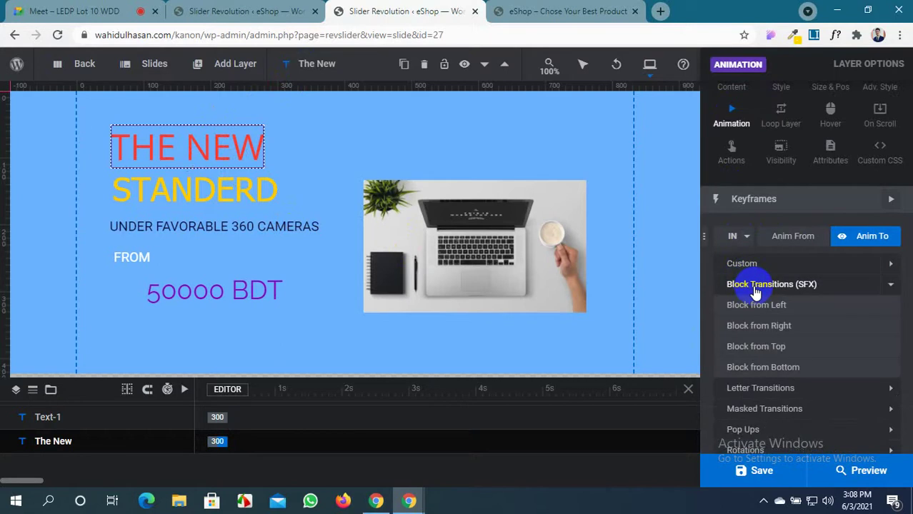
pyautogui.click(762, 330)
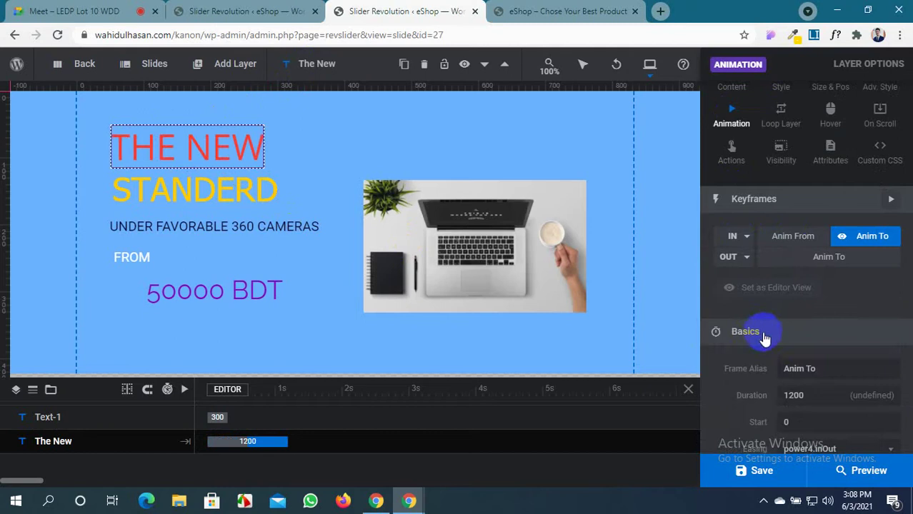
# Expand the Letter Transitions presets in the headline's IN animation list.
pyautogui.click(734, 237)
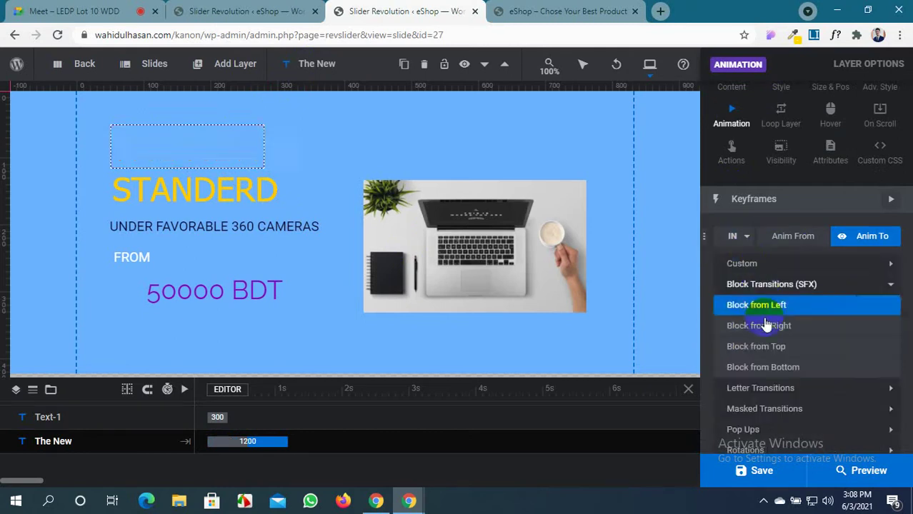
pyautogui.scroll(-2, 768, 350)
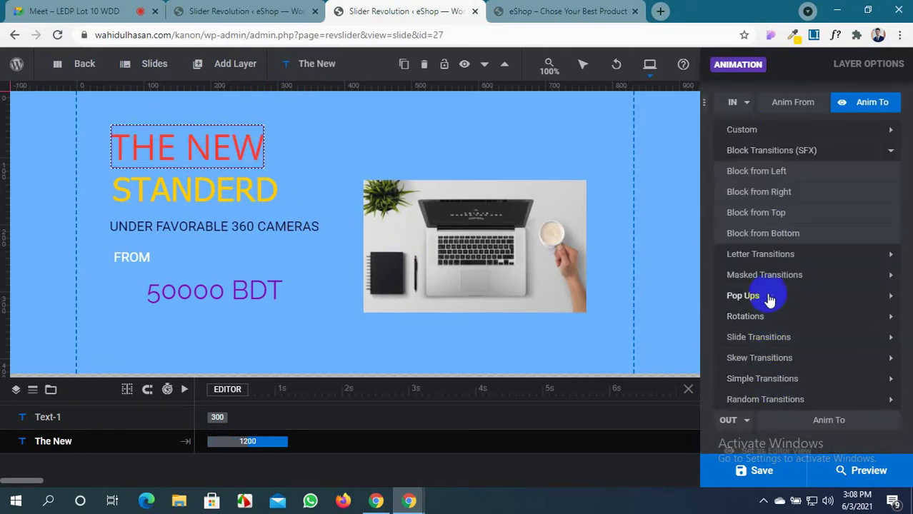
pyautogui.click(898, 259)
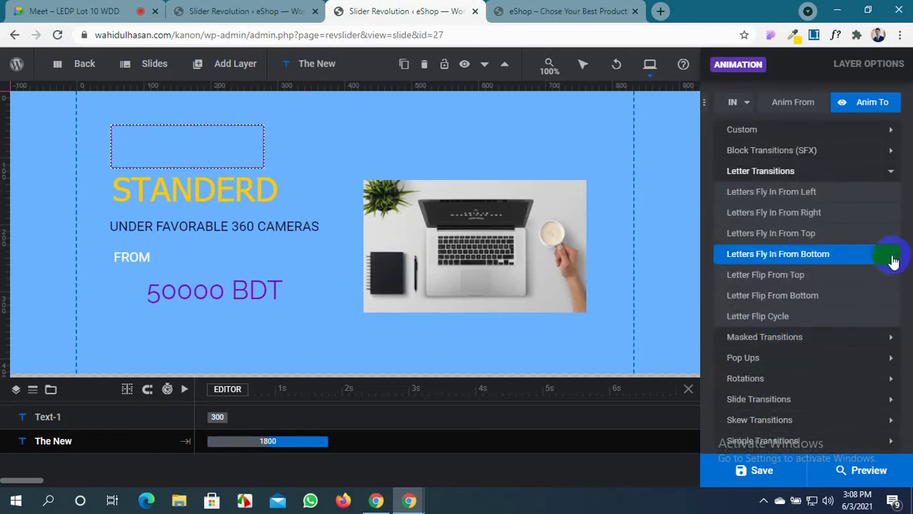
# Apply Letter Flip From Top to the headline and preview it on the timeline.
pyautogui.click(832, 275)
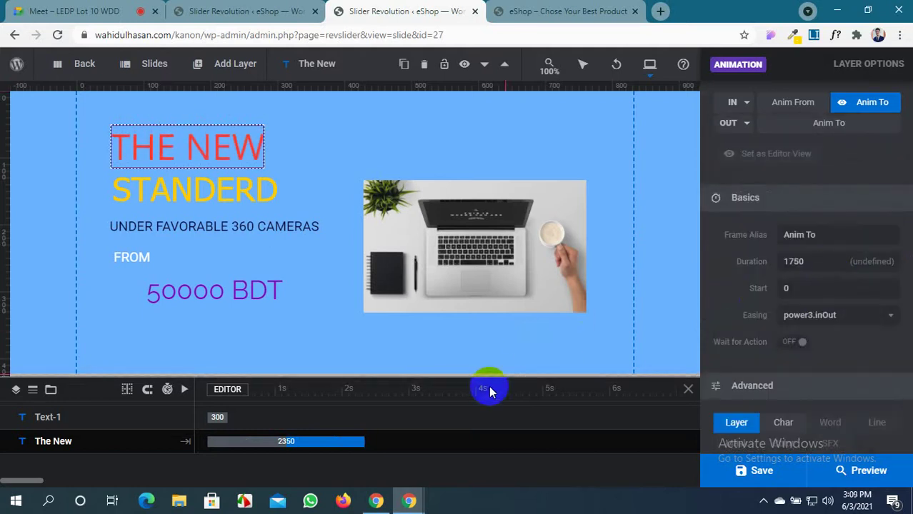
pyautogui.moveTo(330, 417); pyautogui.dragTo(292, 438)
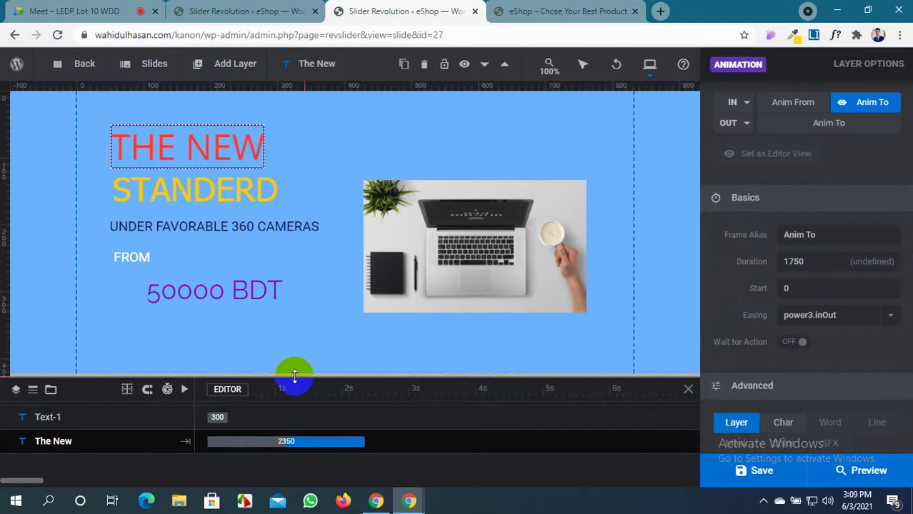
pyautogui.moveTo(296, 376); pyautogui.dragTo(307, 306)
pyautogui.click(305, 322)
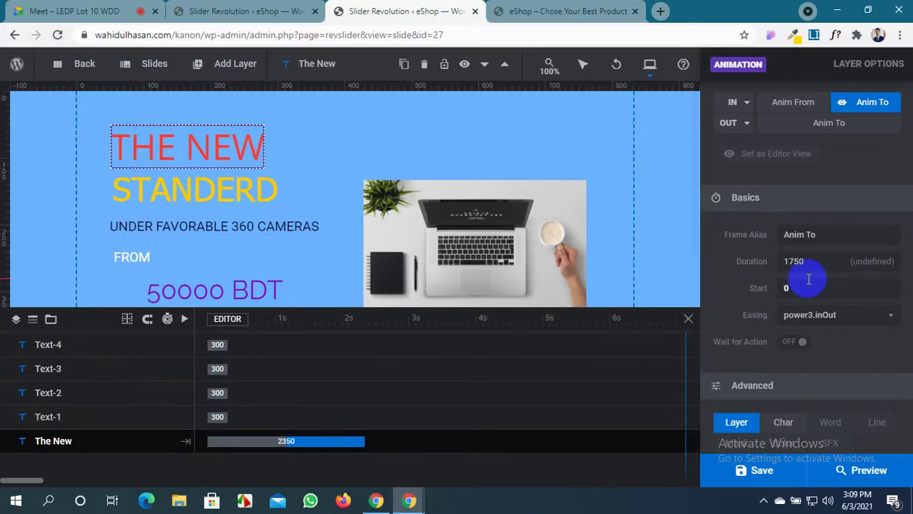
# Check the reference slide's THE NEW headline animation timing against the light-blue slide.
pyautogui.click(289, 11)
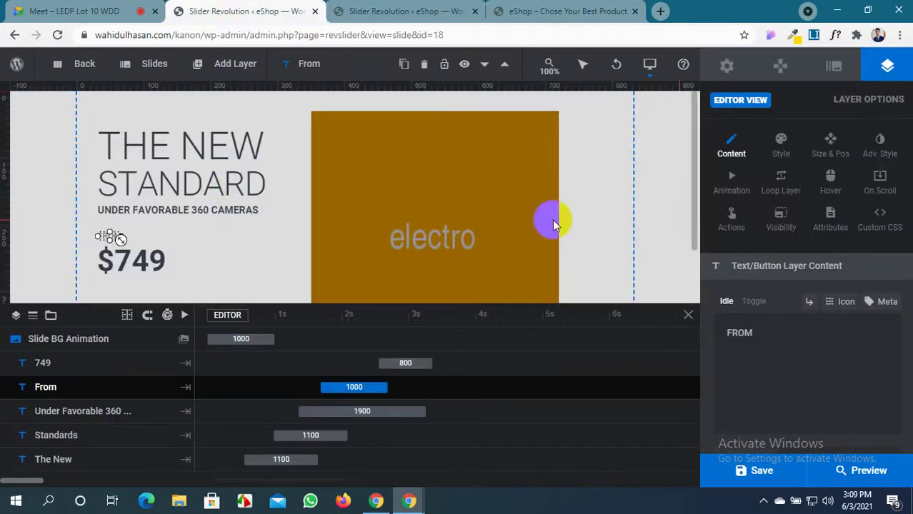
pyautogui.click(174, 145)
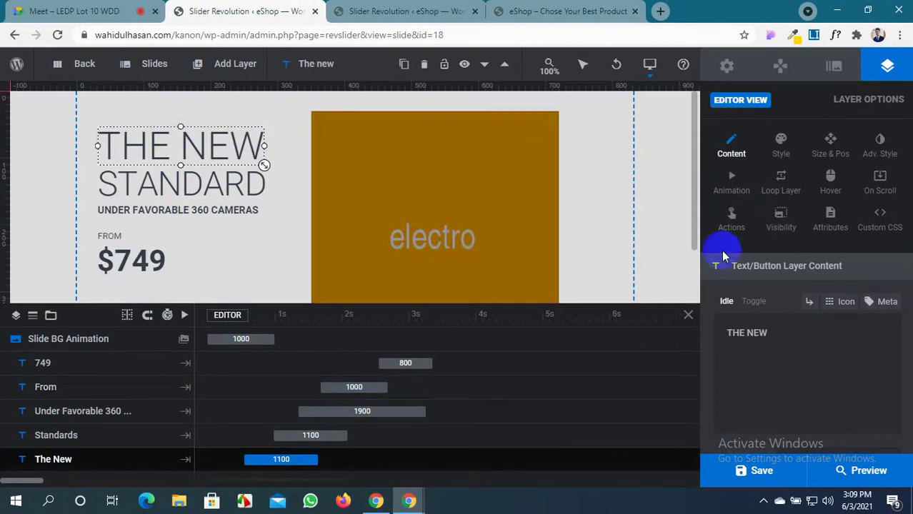
pyautogui.click(748, 187)
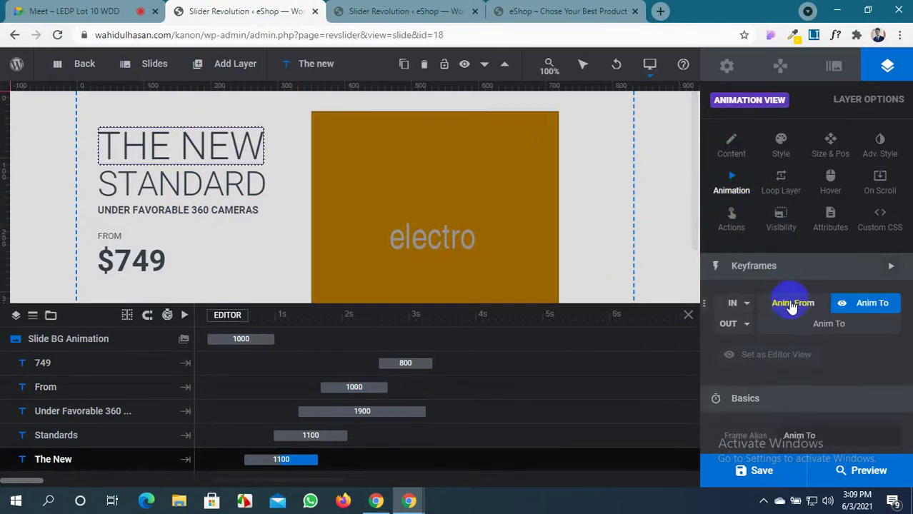
pyautogui.scroll(-2, 740, 308)
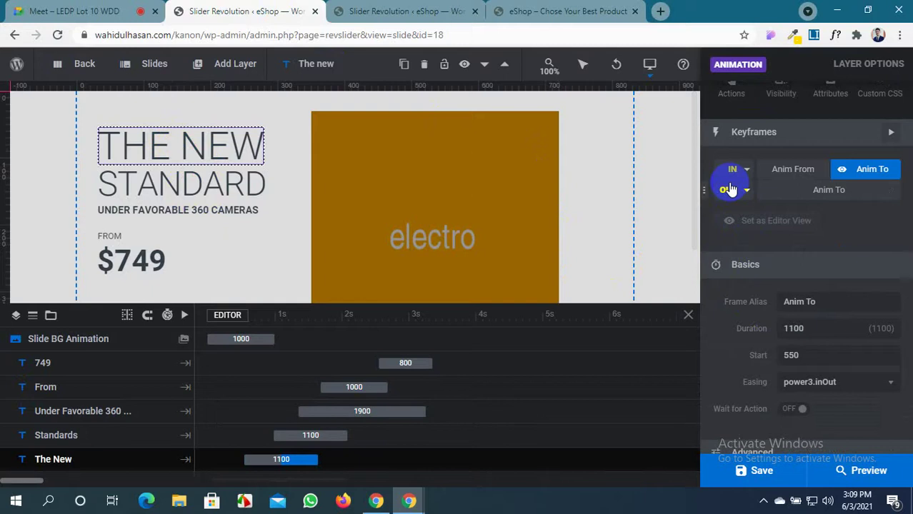
pyautogui.click(441, 10)
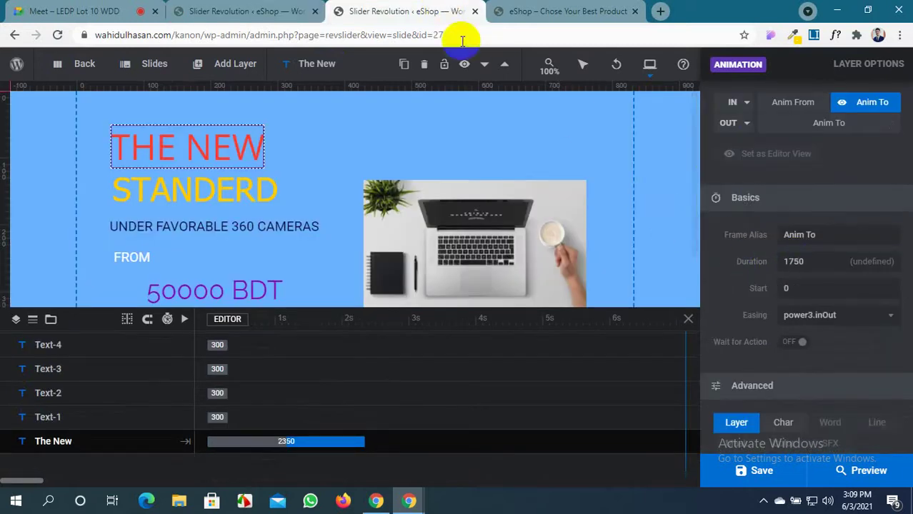
pyautogui.click(263, 7)
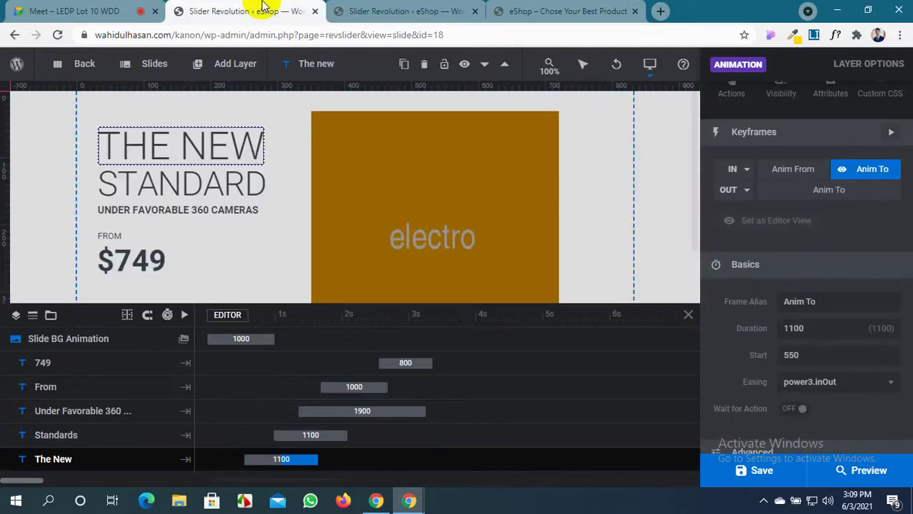
pyautogui.click(364, 10)
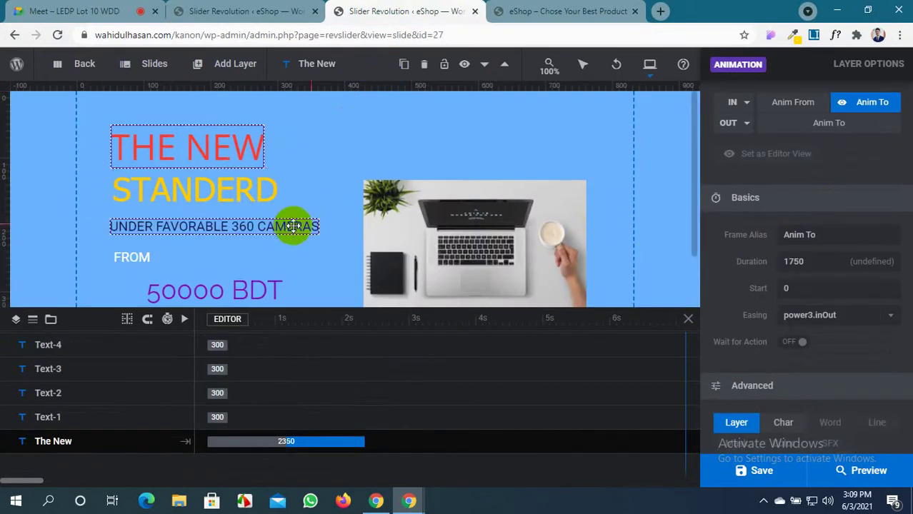
# Set the headline's animation duration to 1100 ms.
pyautogui.doubleClick(791, 261)
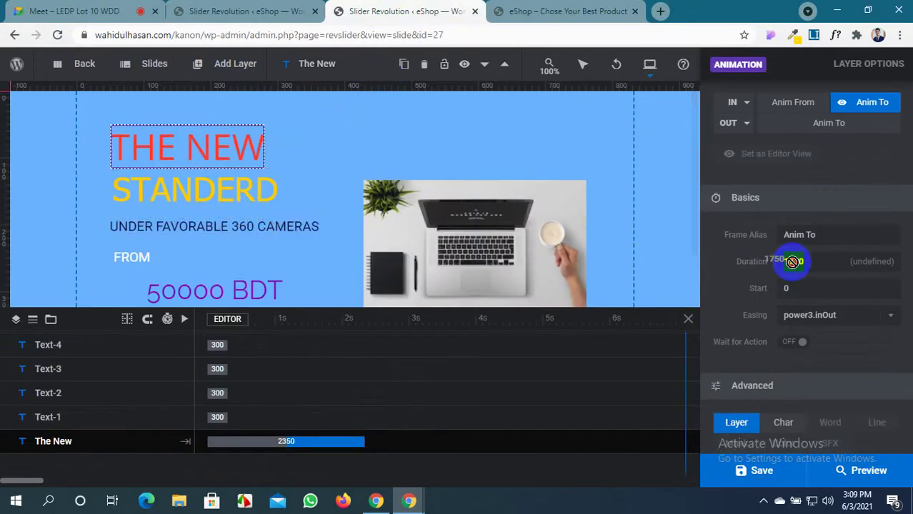
pyautogui.write('1100')
pyautogui.click(235, 7)
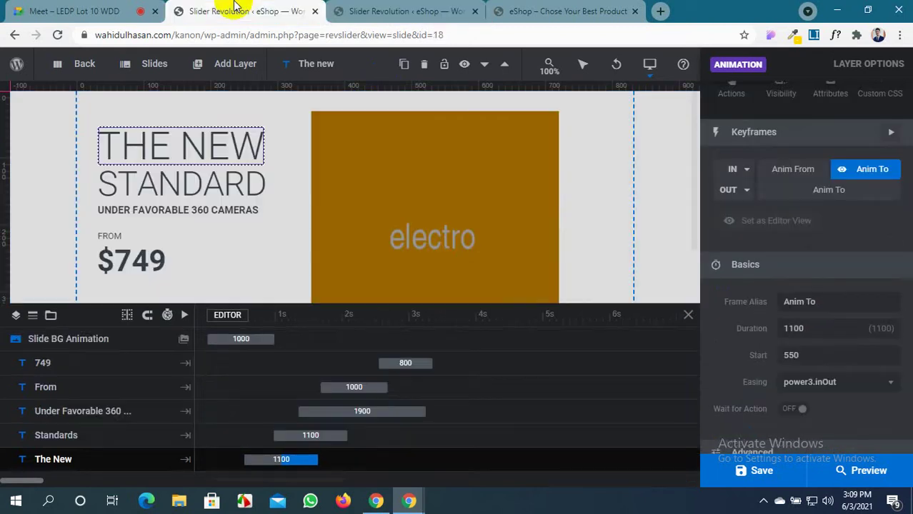
# Set The New headline's entrance start to 500 ms and save the slide.
pyautogui.click(390, 11)
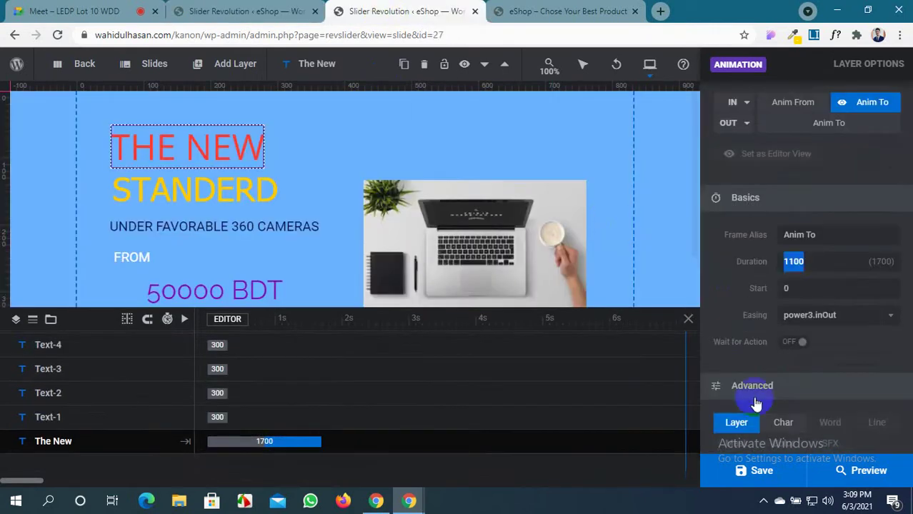
pyautogui.click(789, 288)
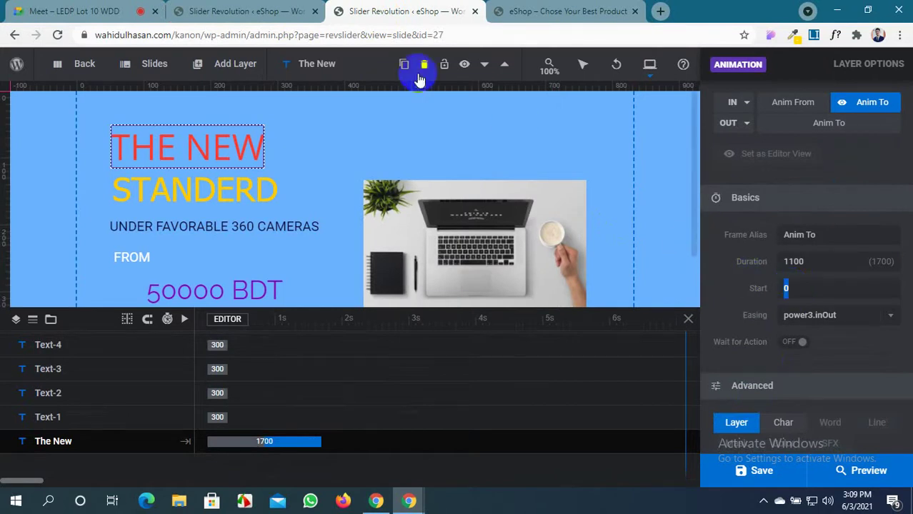
pyautogui.click(245, 8)
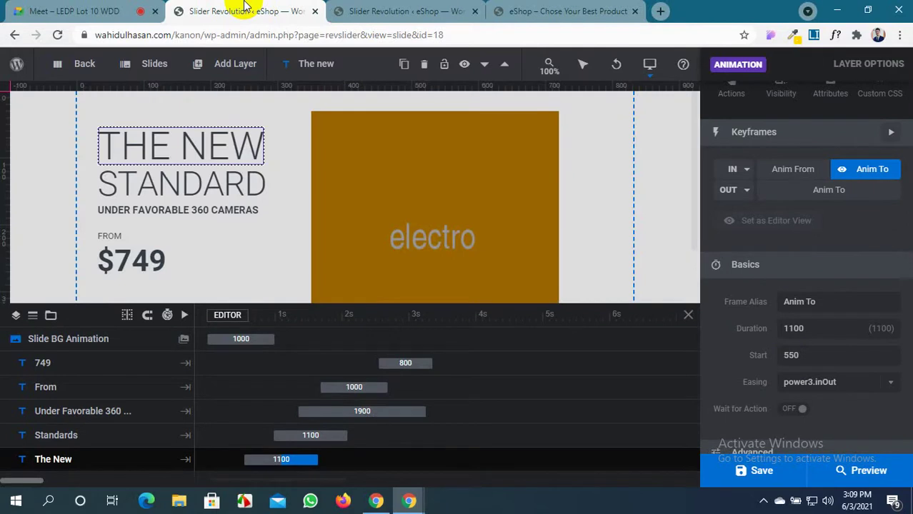
pyautogui.click(400, 11)
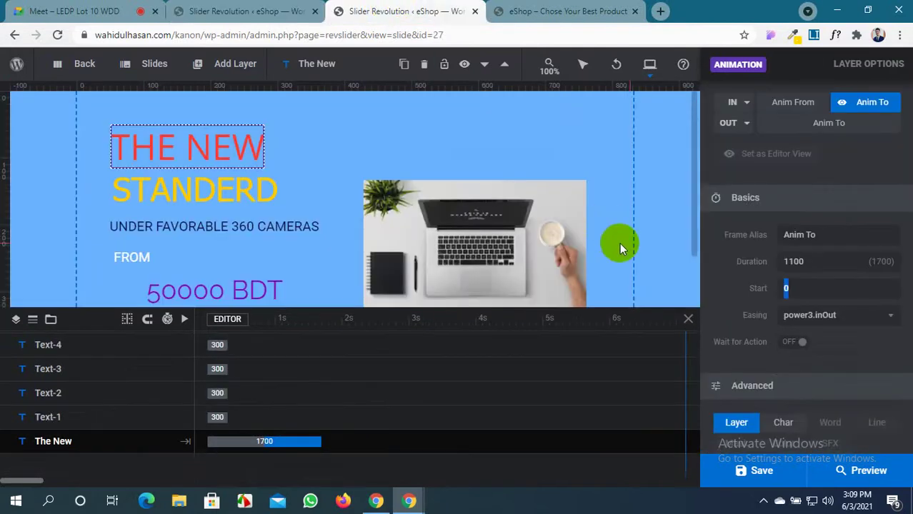
pyautogui.write('500')
pyautogui.click(627, 334)
pyautogui.click(791, 473)
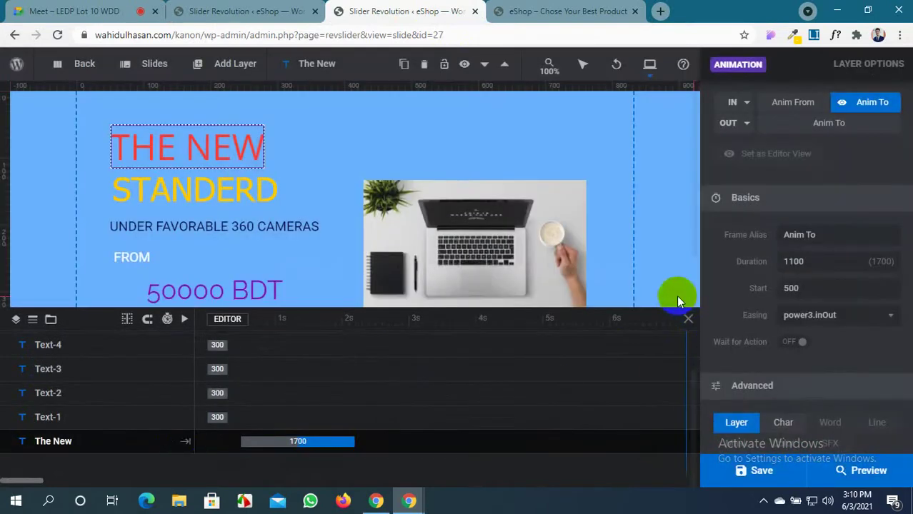
# Compare The New headline's animation duration with the reference slide's timings.
pyautogui.click(148, 135)
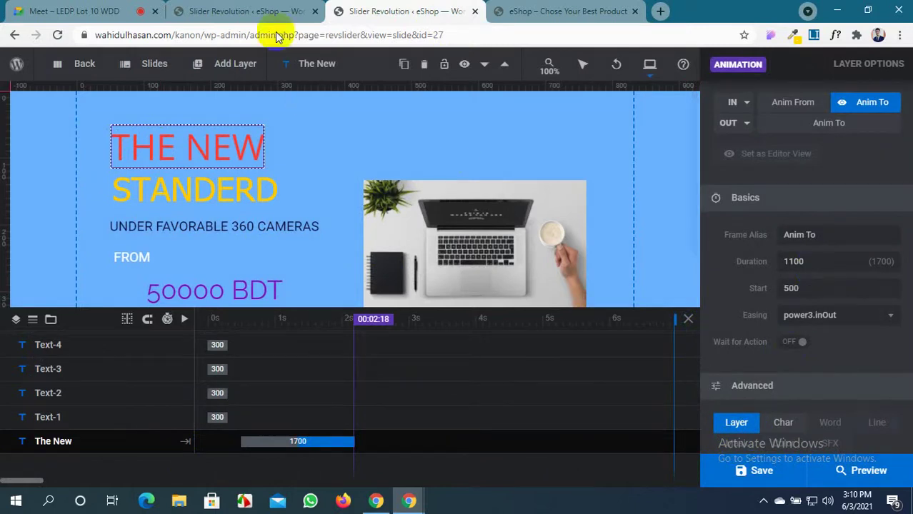
pyautogui.click(256, 7)
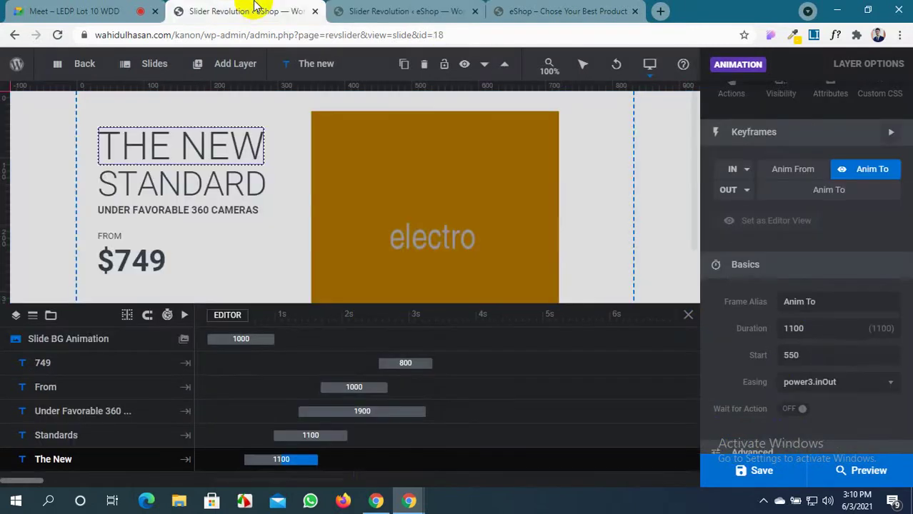
pyautogui.click(386, 11)
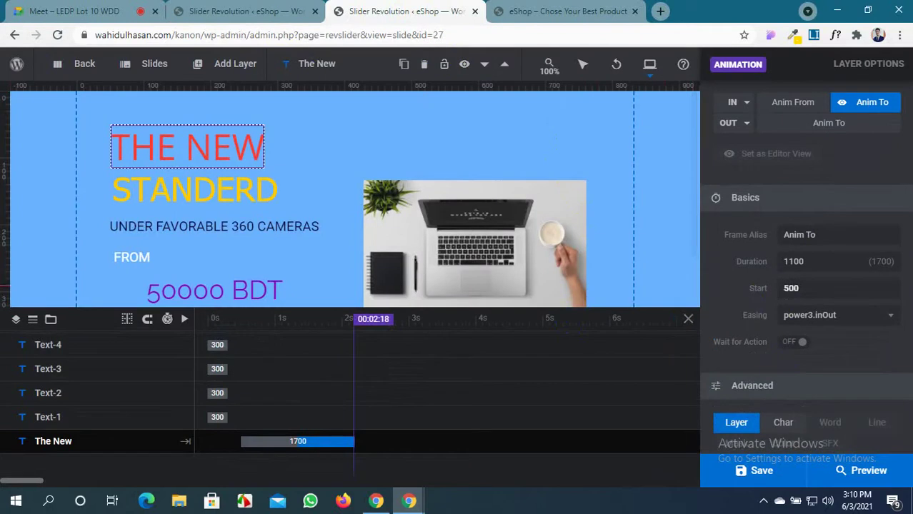
pyautogui.click(826, 264)
pyautogui.click(234, 7)
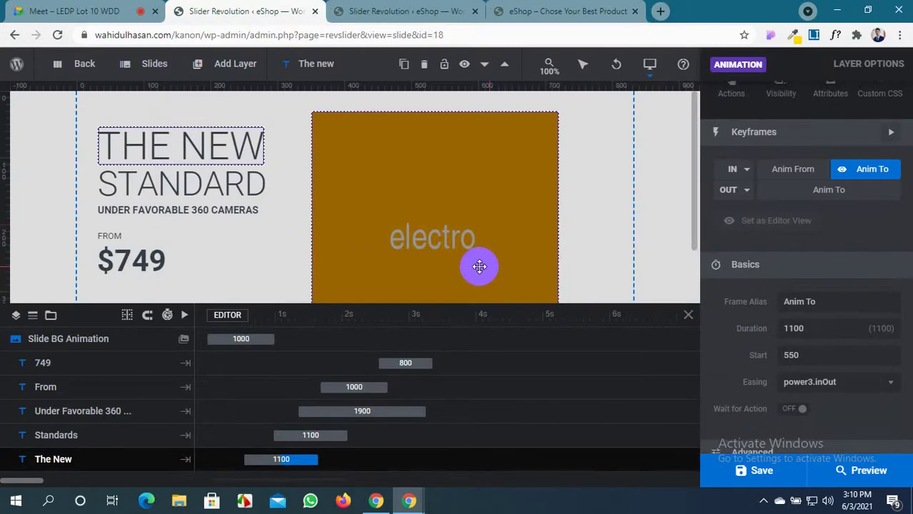
pyautogui.click(400, 11)
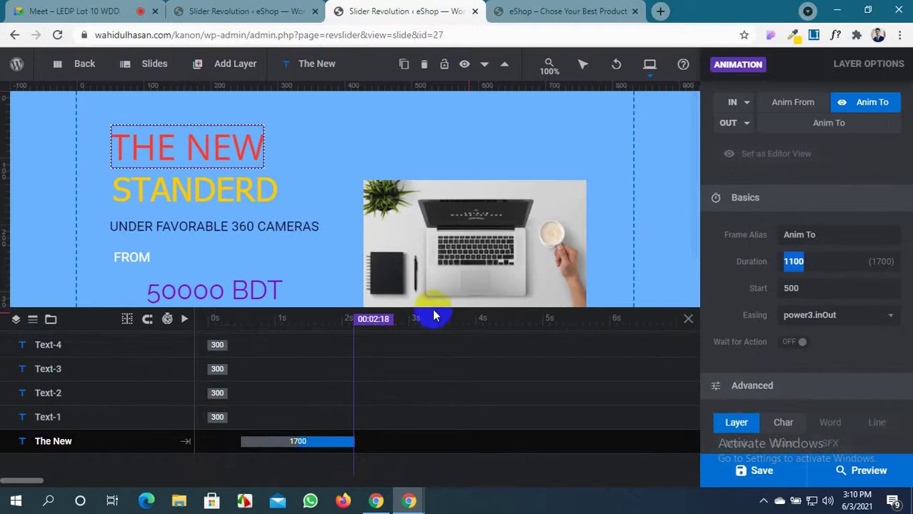
pyautogui.click(163, 198)
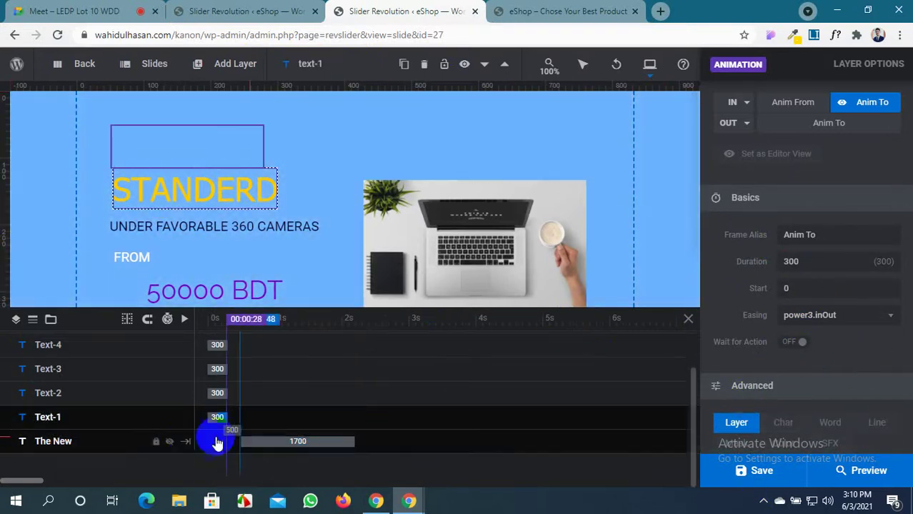
# Apply the Letters Fly In From Right entrance preset to STANDERD.
pyautogui.click(801, 262)
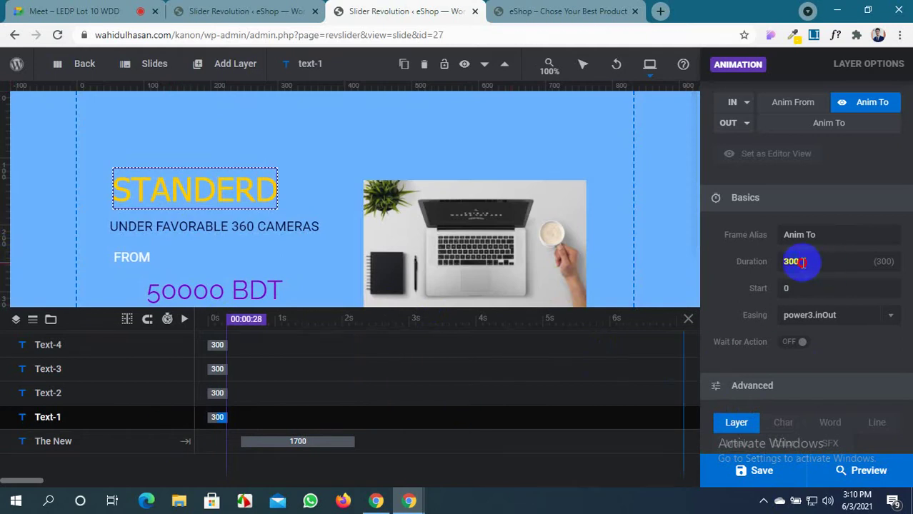
pyautogui.scroll(3, 769, 208)
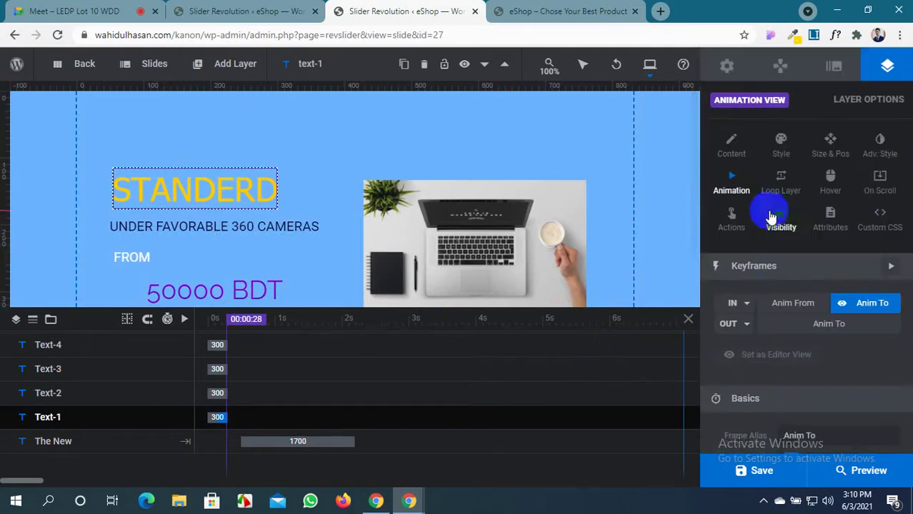
pyautogui.click(739, 304)
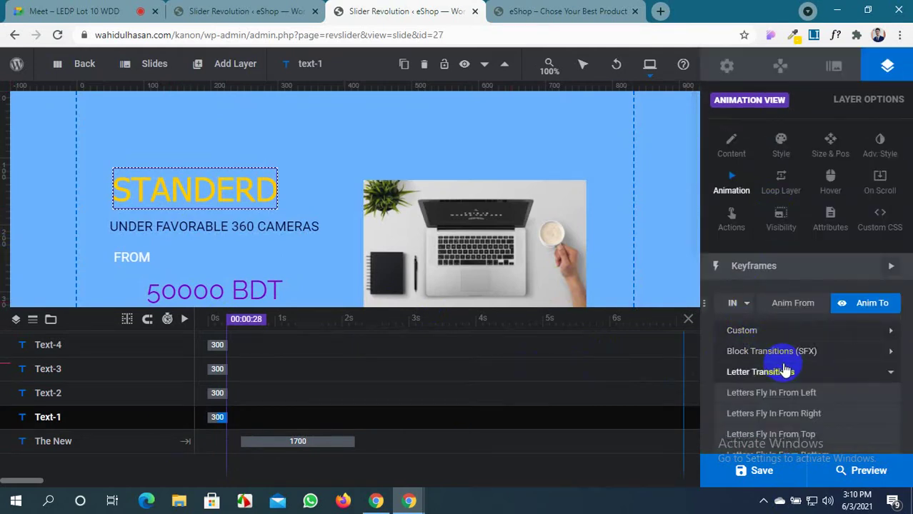
pyautogui.scroll(-2, 784, 370)
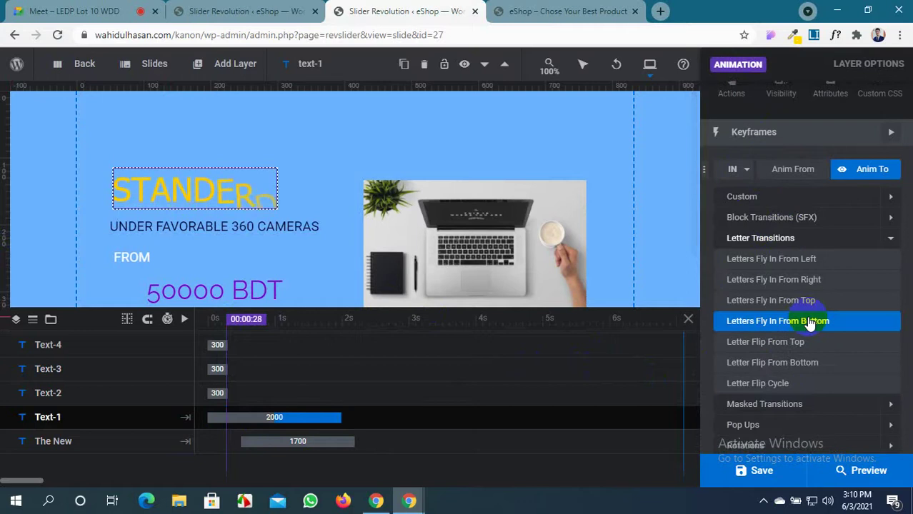
pyautogui.click(791, 282)
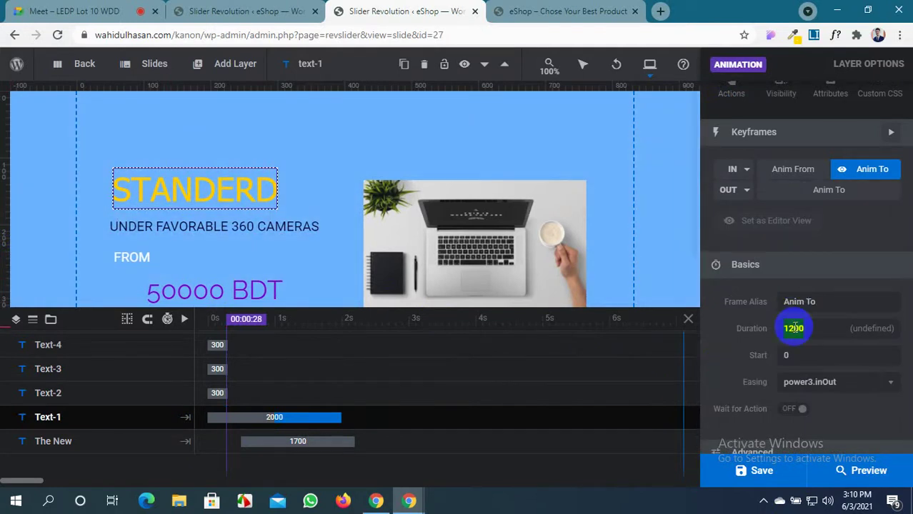
# Set STANDERD's duration to 1100 ms and start to 600 ms, then save the slide.
pyautogui.write('1100')
pyautogui.click(788, 355)
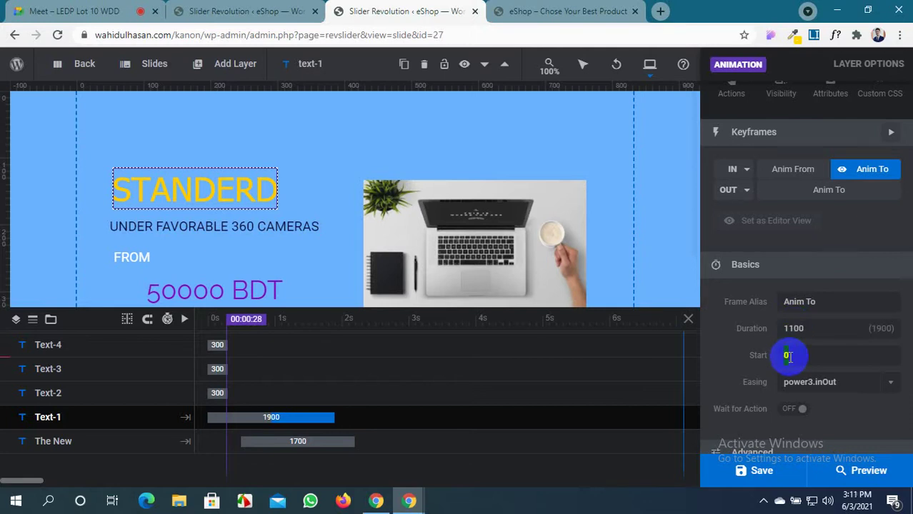
pyautogui.write('600')
pyautogui.click(761, 471)
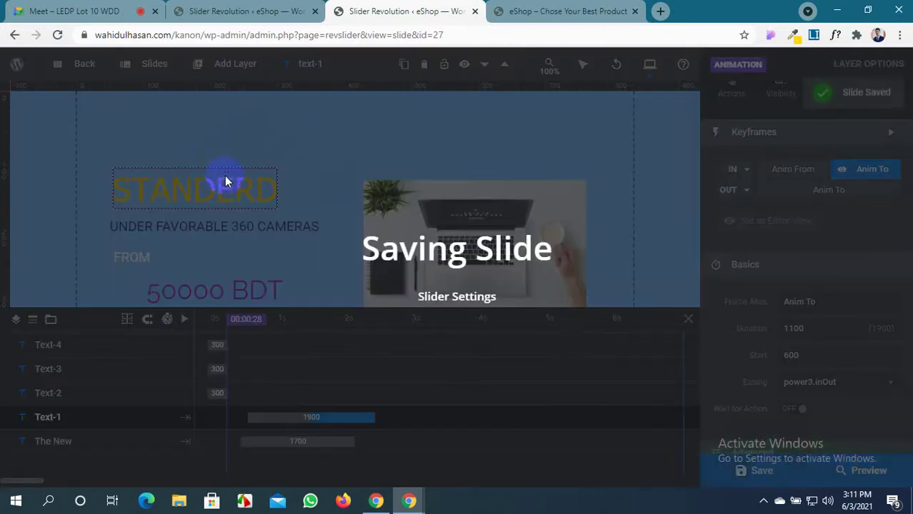
pyautogui.moveTo(225, 175); pyautogui.dragTo(209, 136)
pyautogui.click(208, 136)
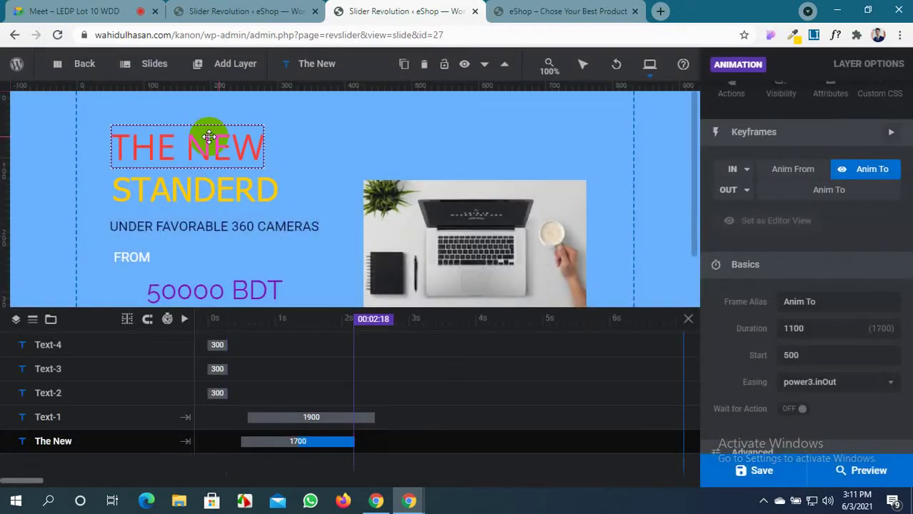
# After trying Letter Flip presets, give the subtitle Letters Fly In From Bottom with 1100 ms duration.
pyautogui.click(204, 188)
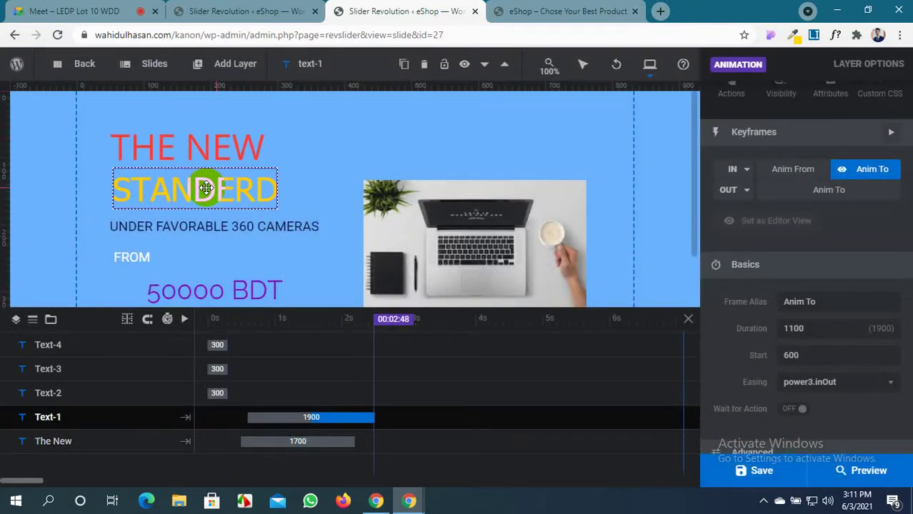
pyautogui.click(210, 228)
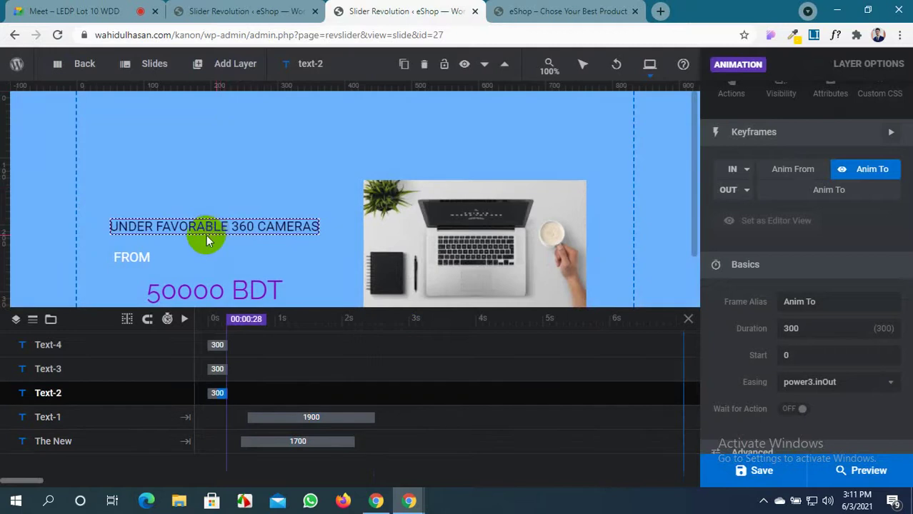
pyautogui.scroll(3, 785, 313)
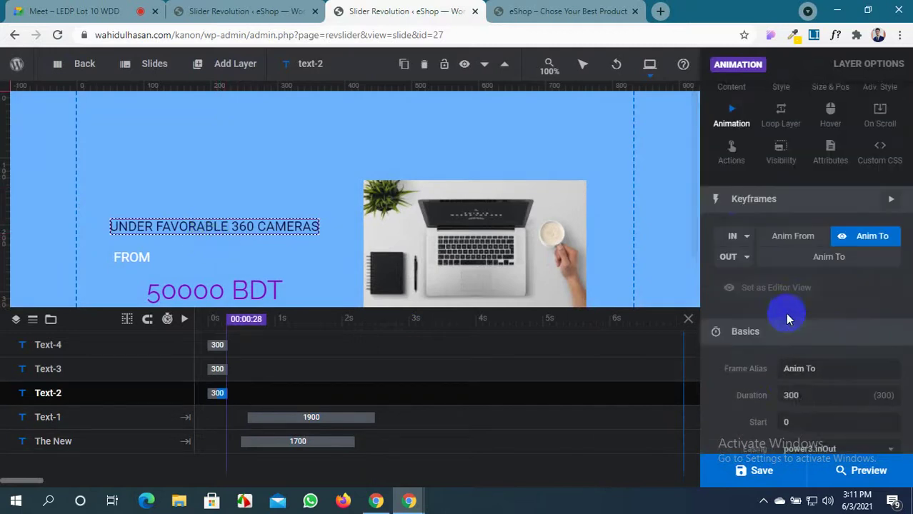
pyautogui.click(729, 303)
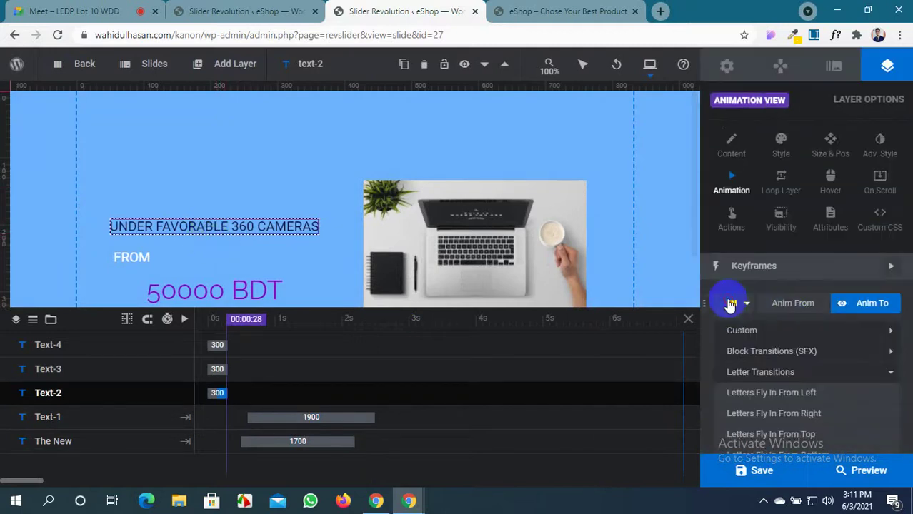
pyautogui.click(758, 371)
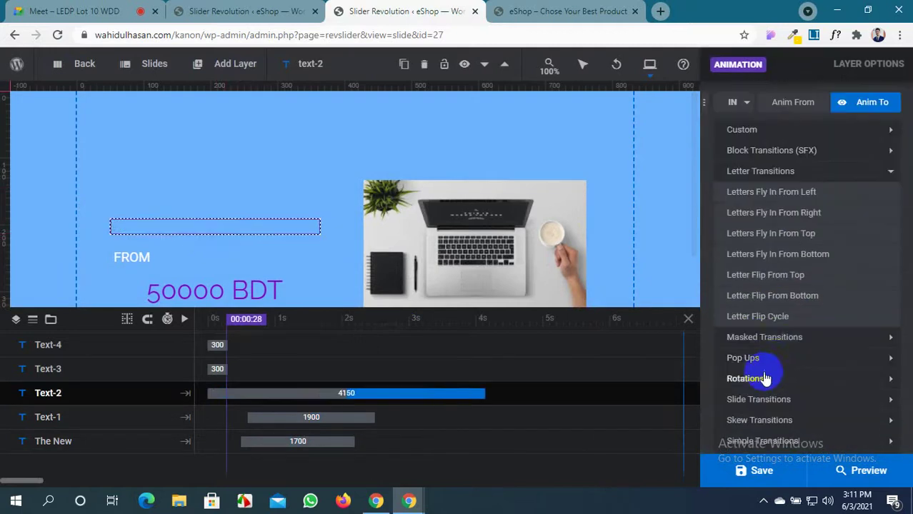
pyautogui.click(775, 296)
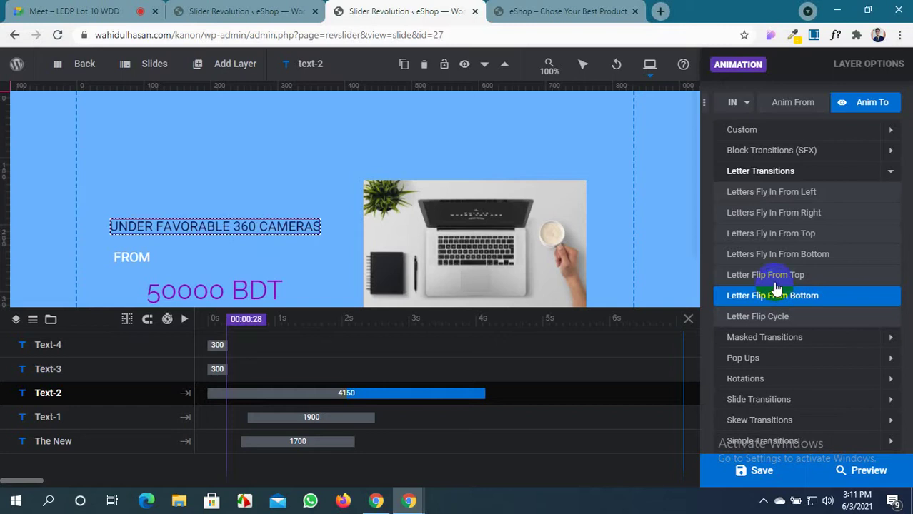
pyautogui.click(775, 278)
pyautogui.click(773, 256)
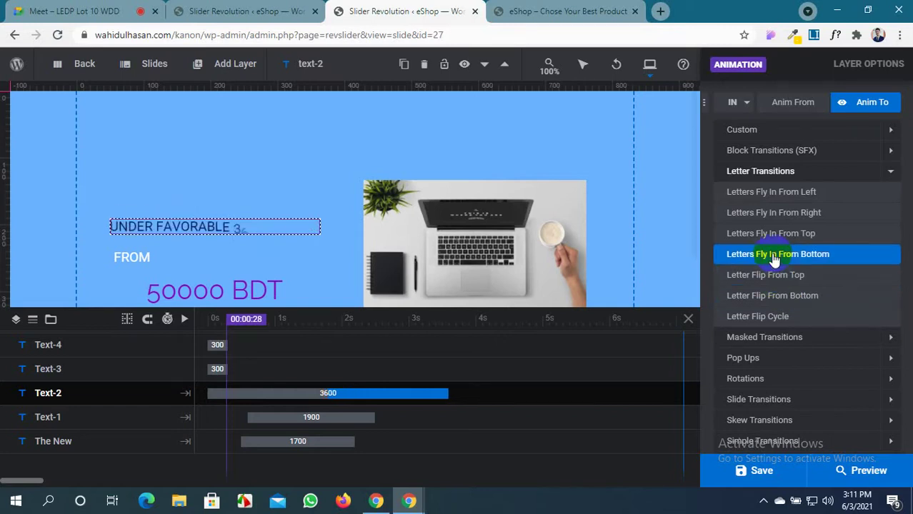
pyautogui.click(773, 257)
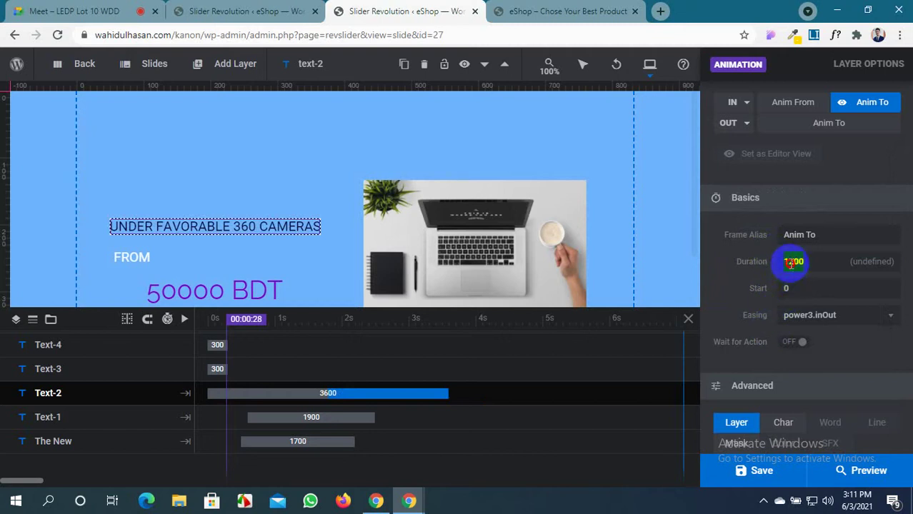
pyautogui.write('1100')
pyautogui.click(789, 288)
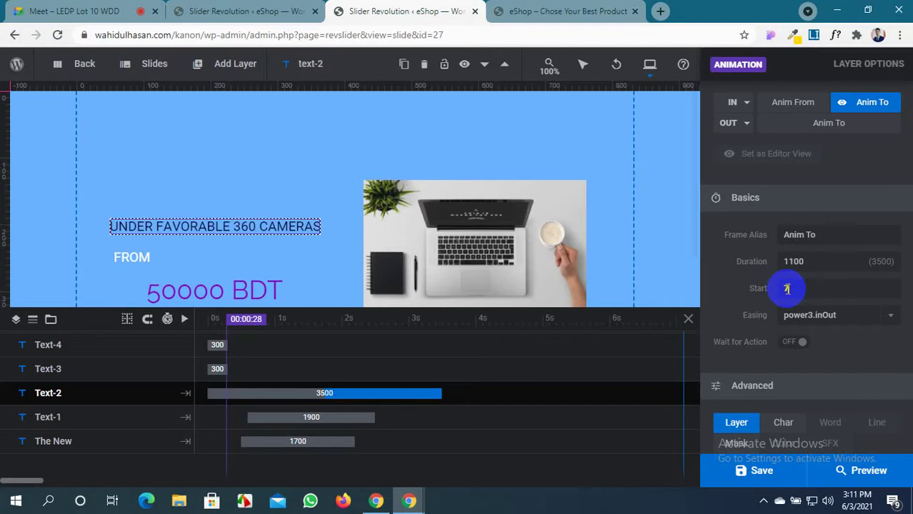
# Start the UNDER FAVORABLE 360 CAMERAS line at 700, save, and give FROM a Smooth Mask From Right entrance.
pyautogui.write('00')
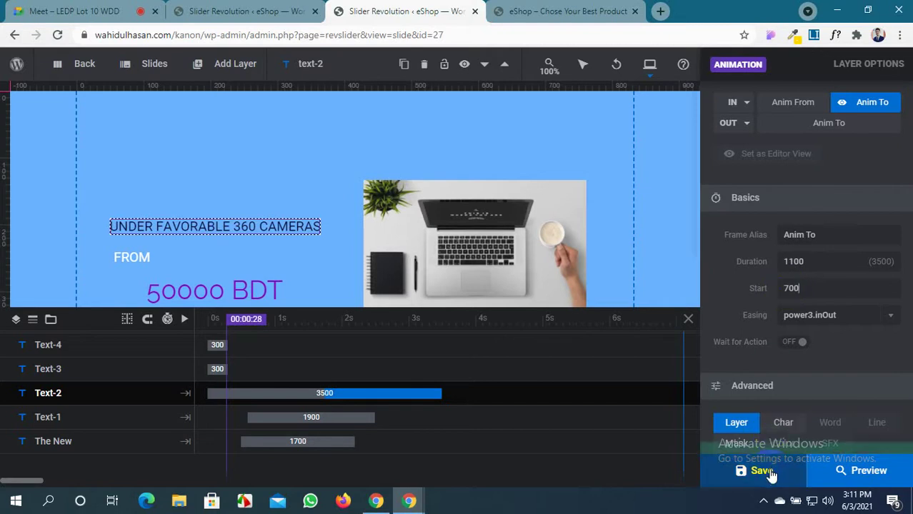
pyautogui.click(767, 472)
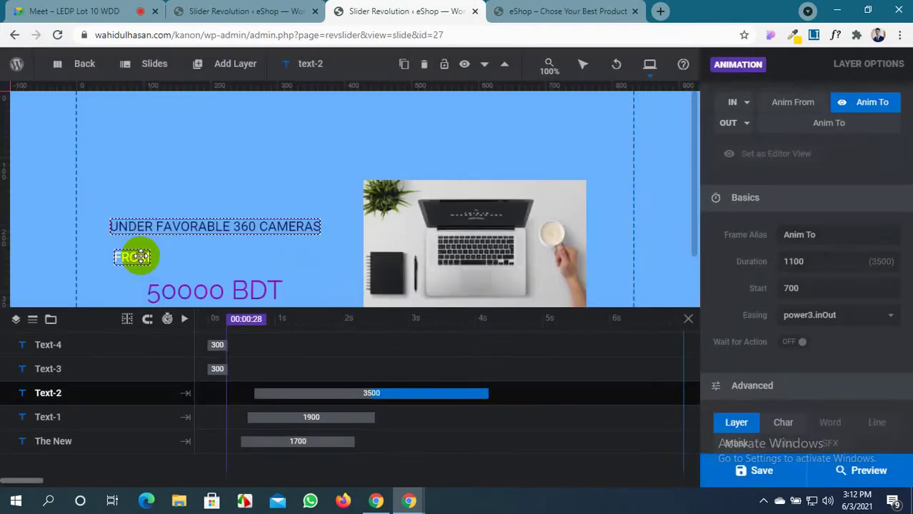
pyautogui.click(140, 255)
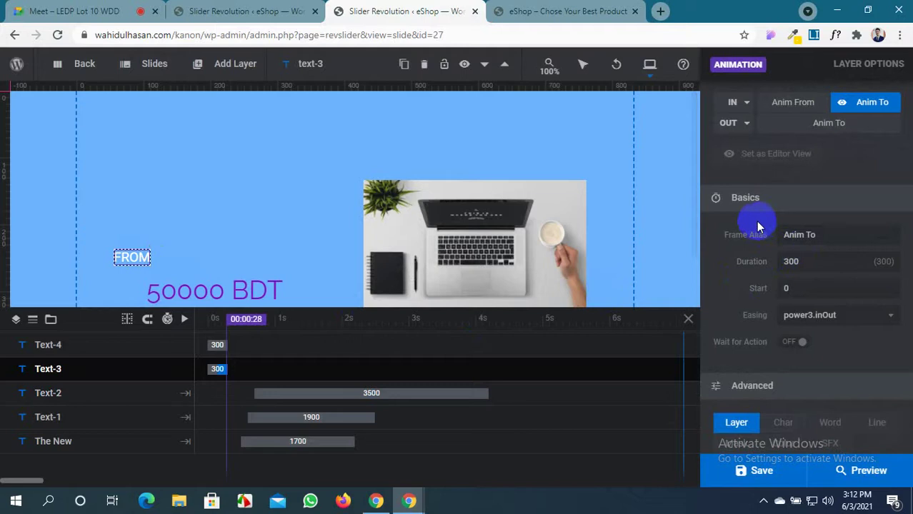
pyautogui.click(735, 104)
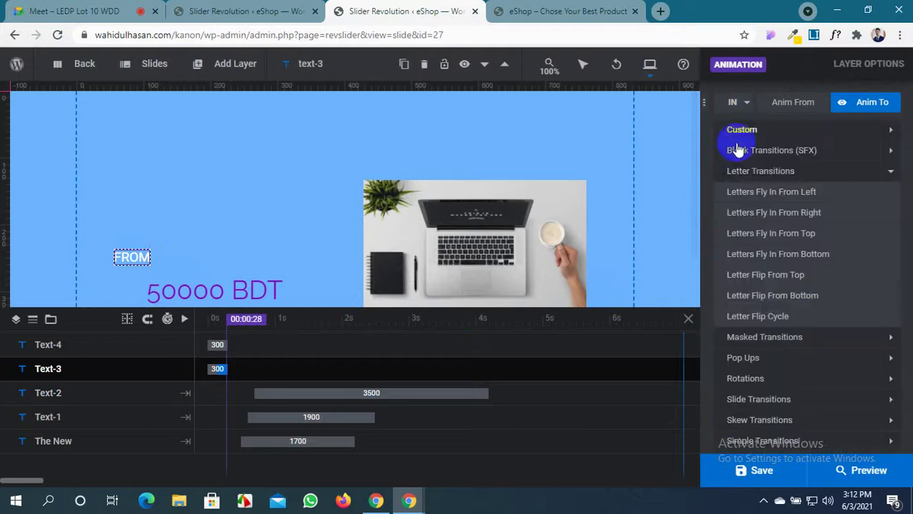
pyautogui.click(777, 303)
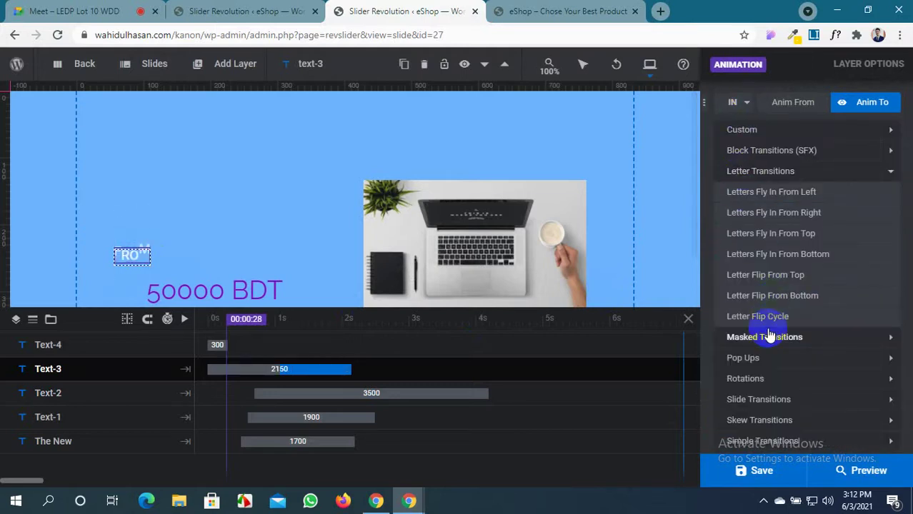
pyautogui.click(863, 339)
pyautogui.click(816, 318)
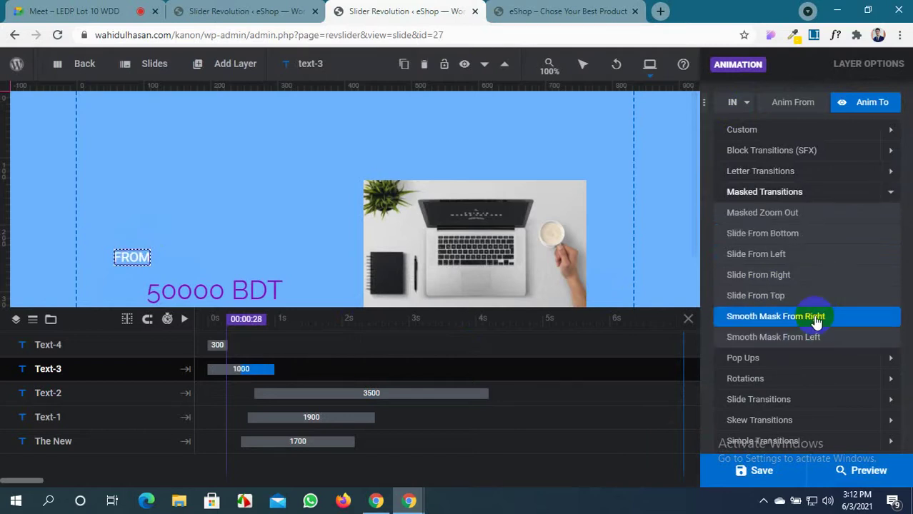
pyautogui.click(804, 295)
pyautogui.click(803, 316)
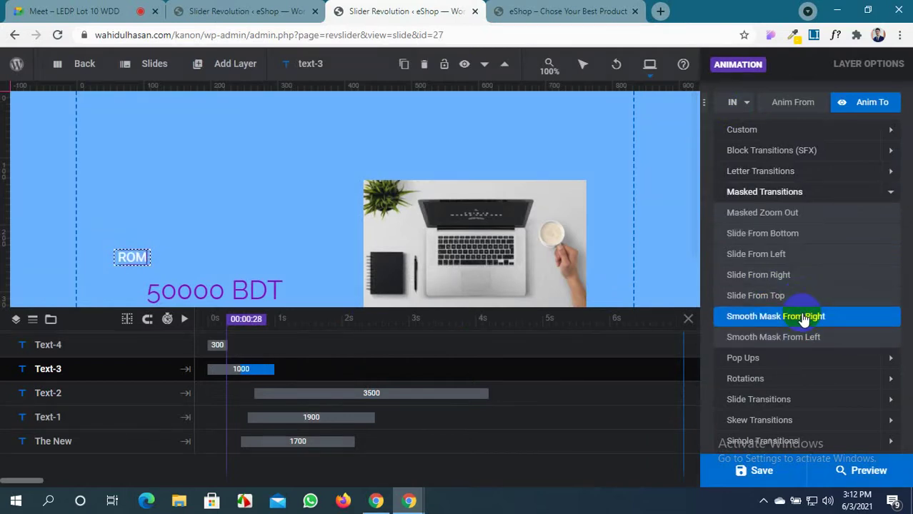
# Set FROM's entrance start time to 750 and save the slide.
pyautogui.click(804, 318)
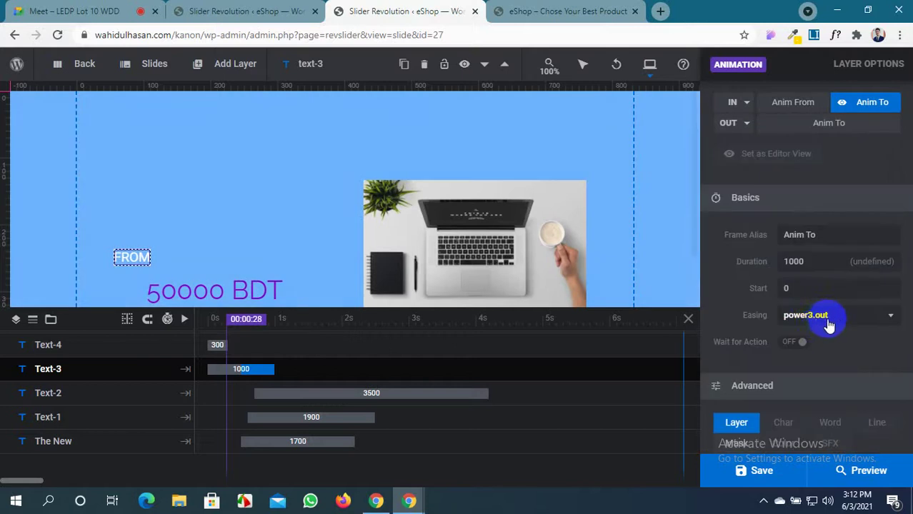
pyautogui.click(787, 289)
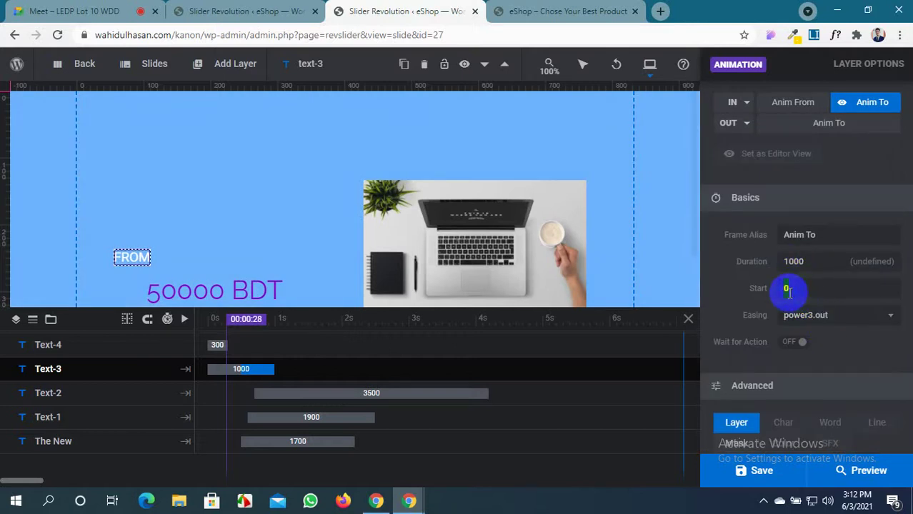
pyautogui.write('79')
pyautogui.press('BackSpace')
pyautogui.write('50')
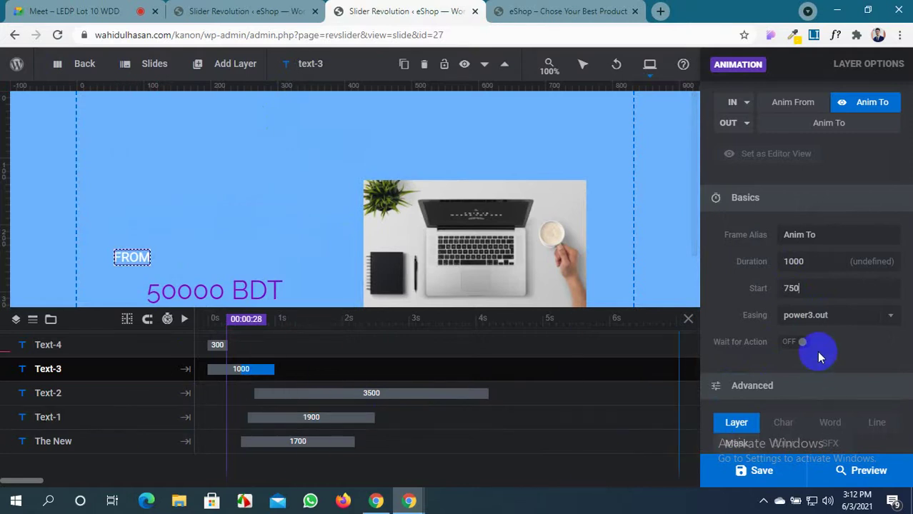
pyautogui.click(749, 473)
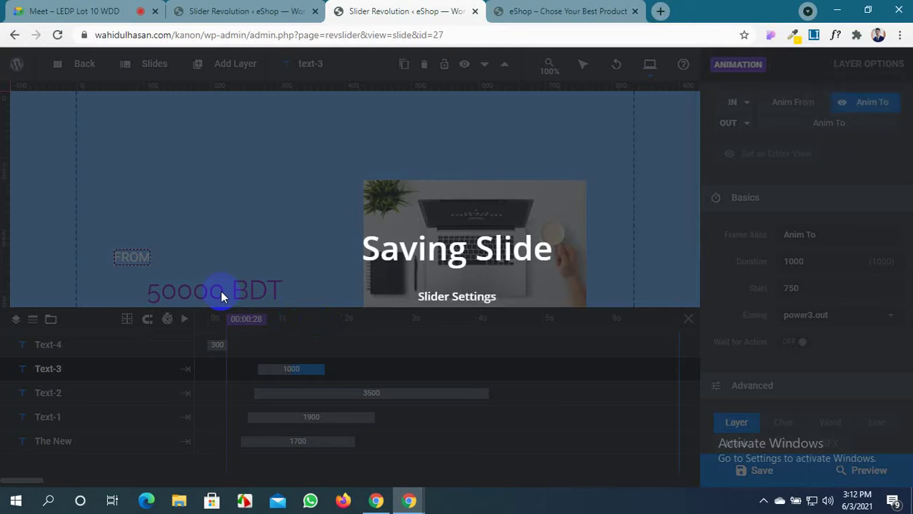
# Give the 50000 BDT price layer a Long Slide from Left entrance starting at 800, then save.
pyautogui.click(220, 290)
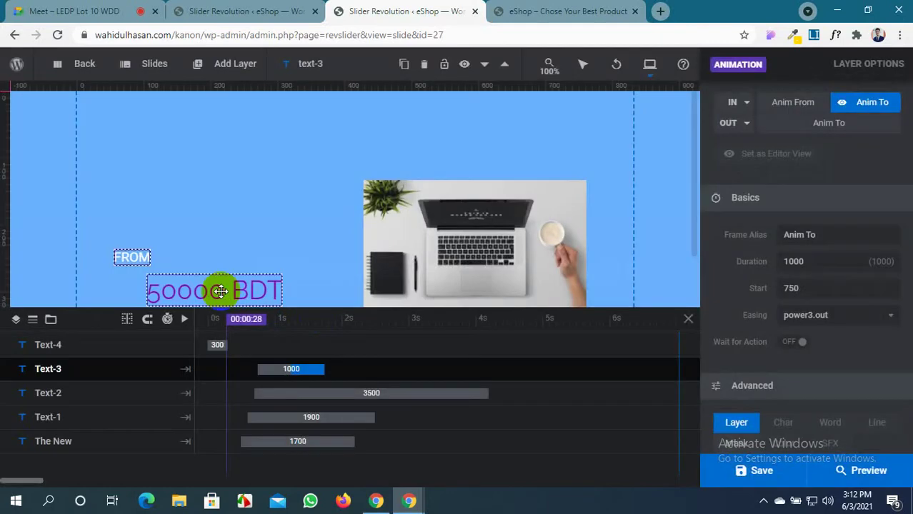
pyautogui.click(747, 105)
pyautogui.scroll(-3, 789, 357)
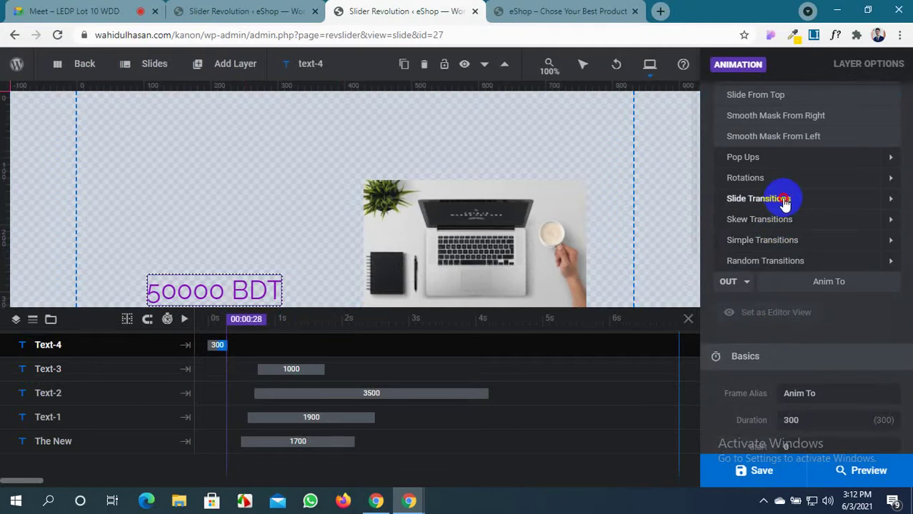
pyautogui.click(784, 202)
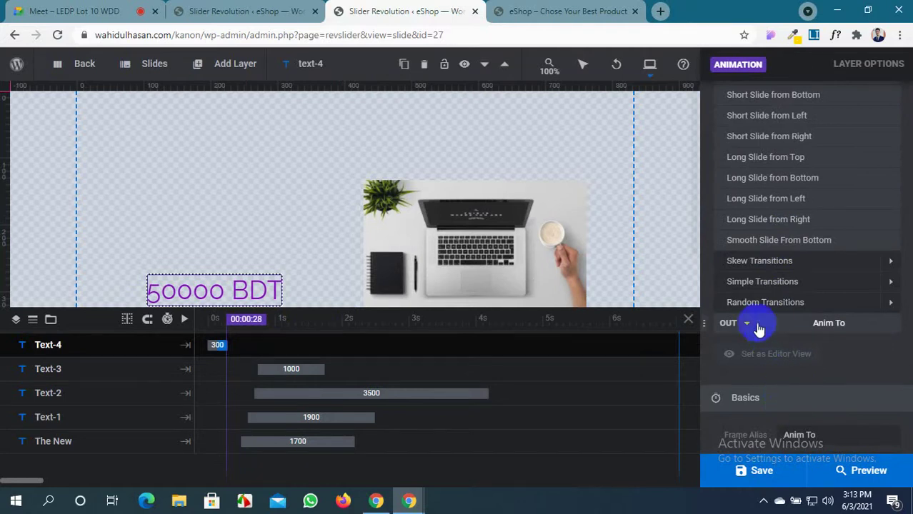
pyautogui.click(794, 203)
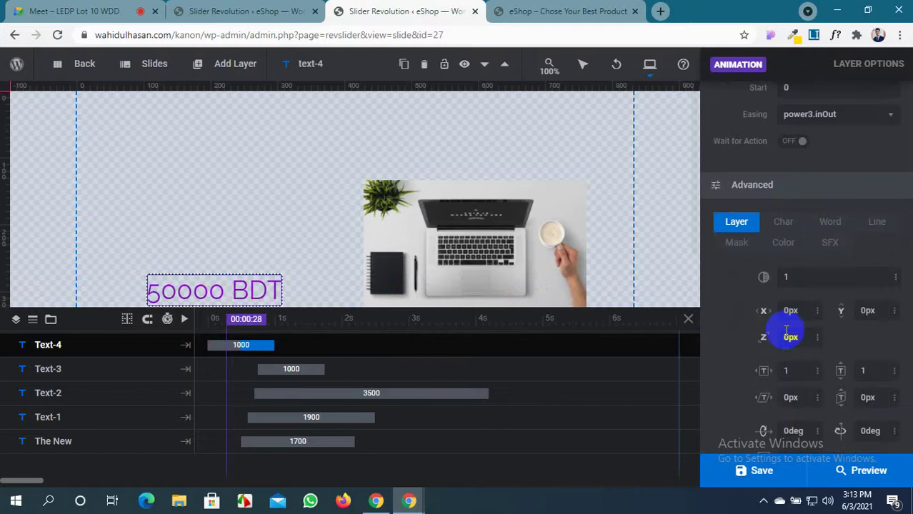
pyautogui.scroll(4, 784, 321)
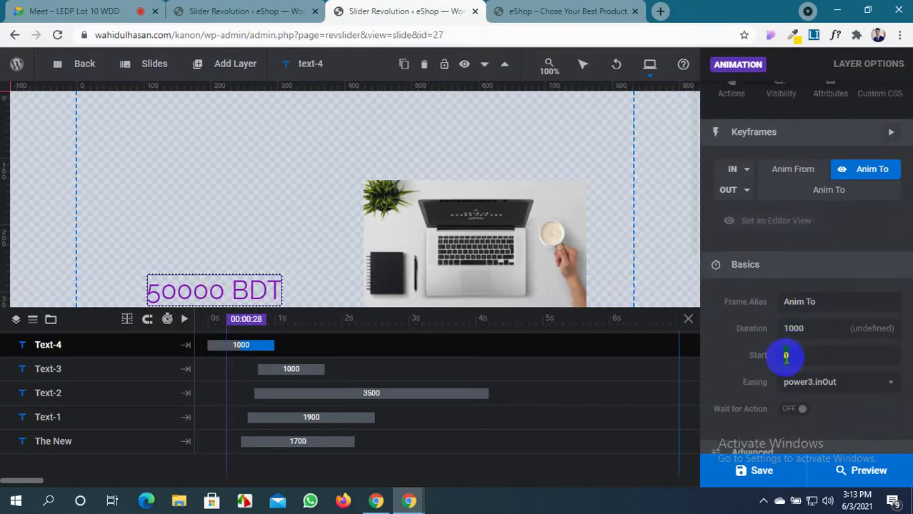
pyautogui.write('800')
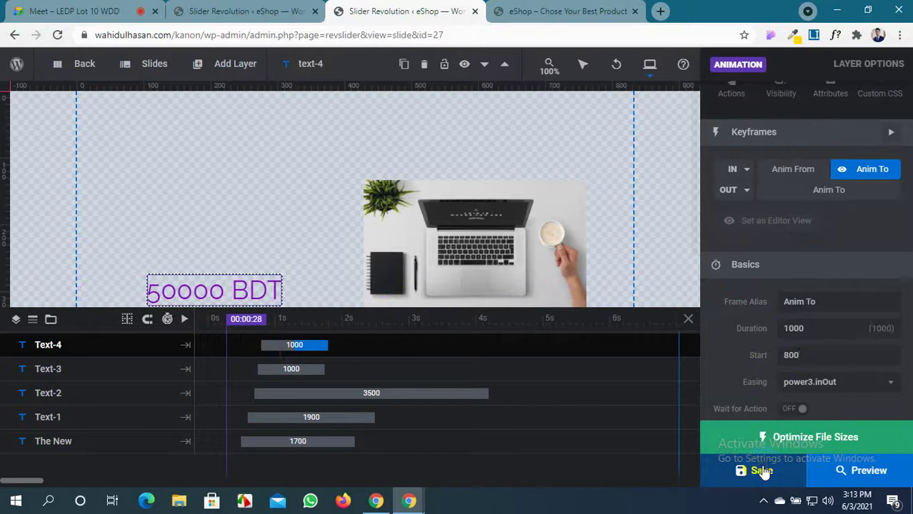
pyautogui.click(757, 470)
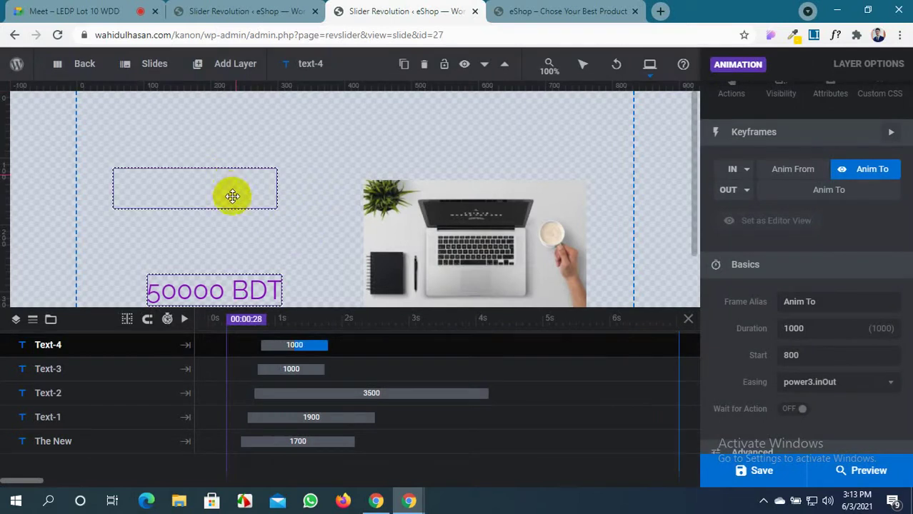
# Rename the STANDERD text layer to 'Statders' and save the slide.
pyautogui.click(345, 234)
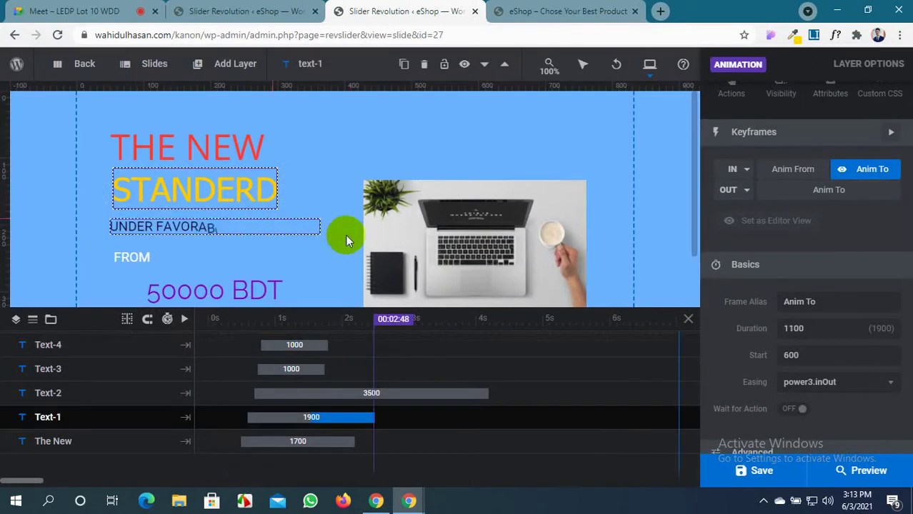
pyautogui.click(234, 153)
pyautogui.click(228, 192)
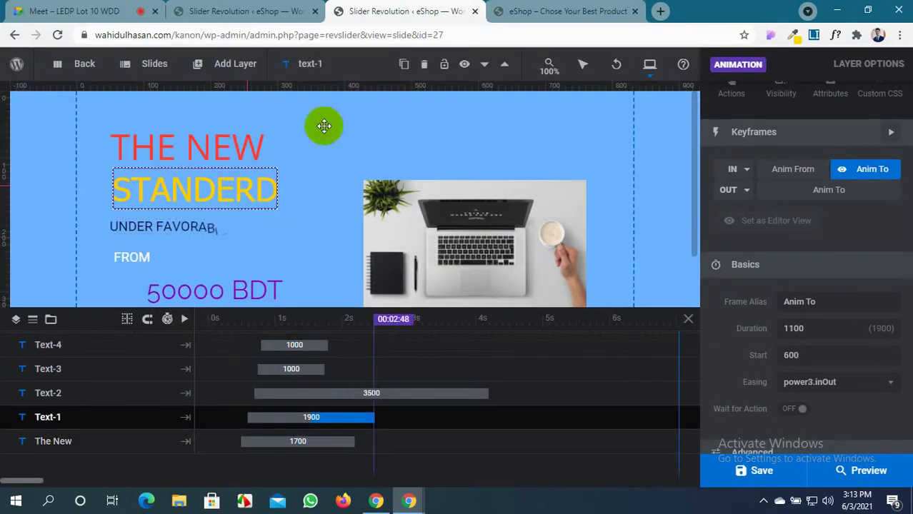
pyautogui.press('BackSpace')
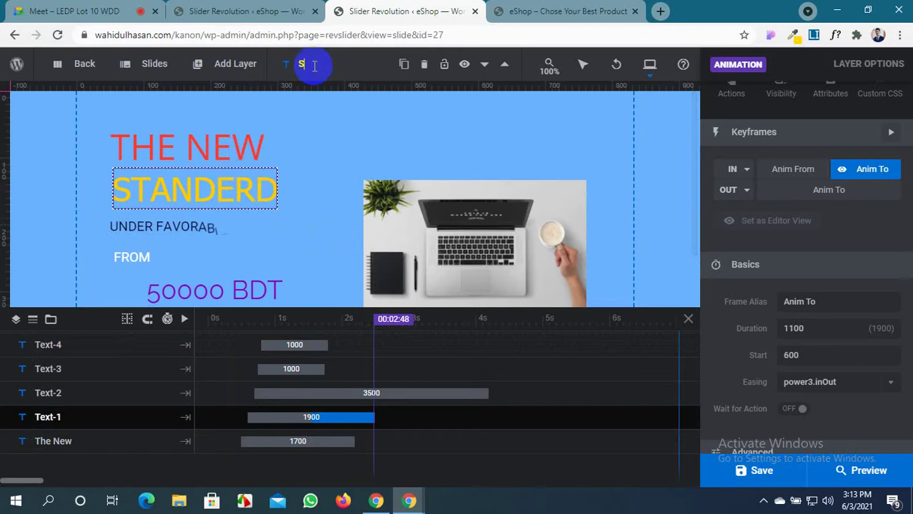
pyautogui.write('Statders')
pyautogui.moveTo(792, 480)
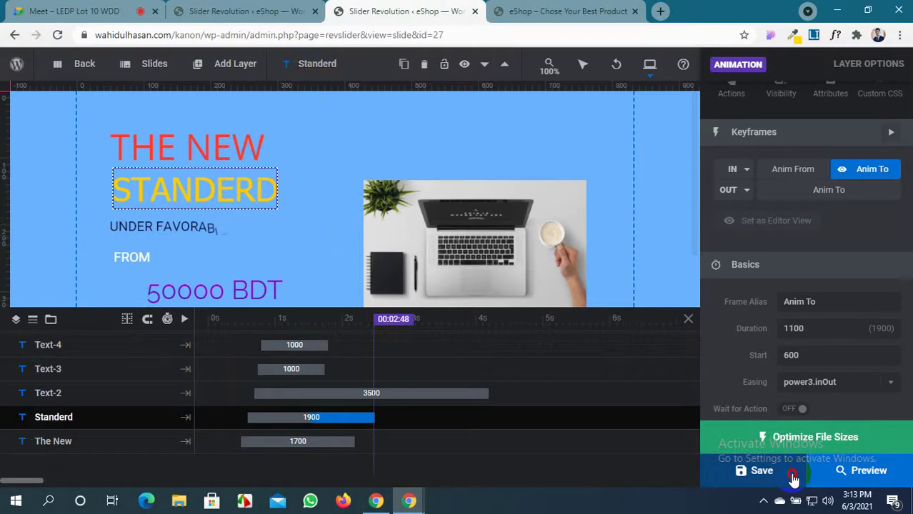
pyautogui.click(750, 473)
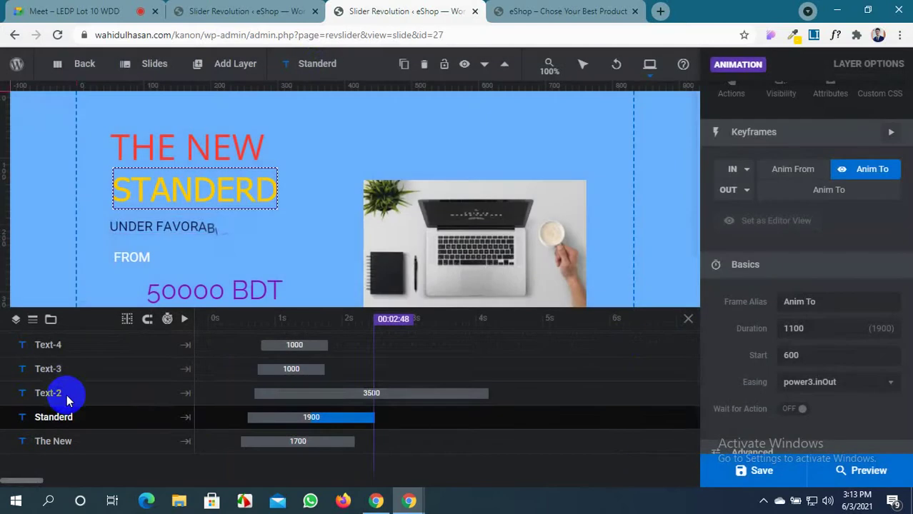
# Rename the UNDER FAVORABLE 360 CAMERAS layer to 'Under'.
pyautogui.click(64, 394)
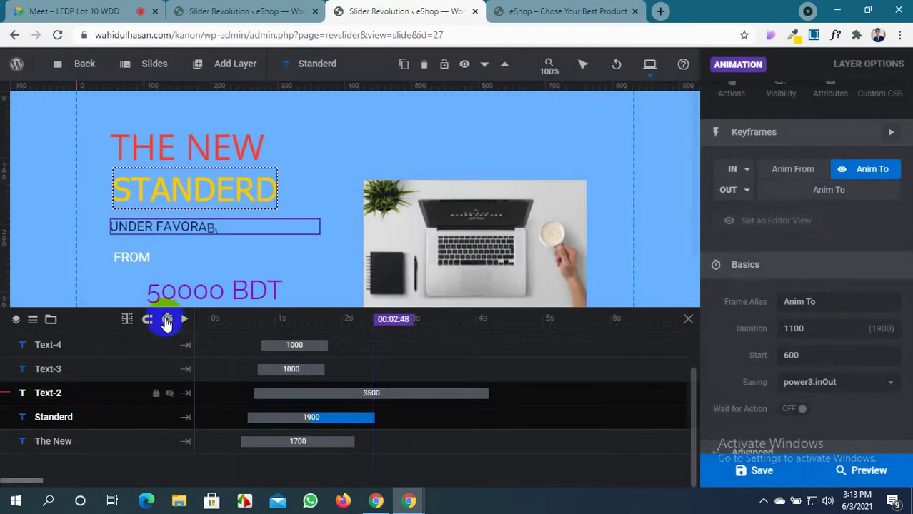
pyautogui.click(167, 319)
pyautogui.click(312, 63)
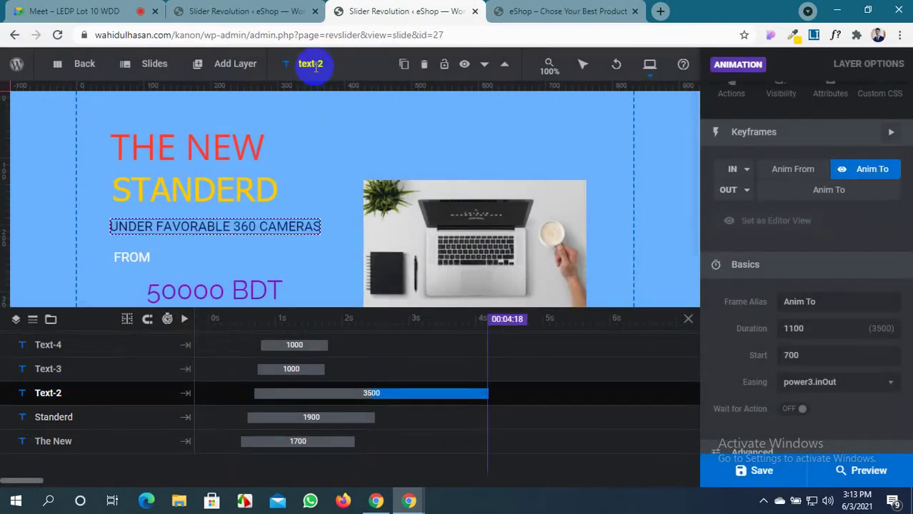
pyautogui.write('Under')
# Review the FROM layer's timing and delete the 50000 BDT price layer.
pyautogui.click(75, 372)
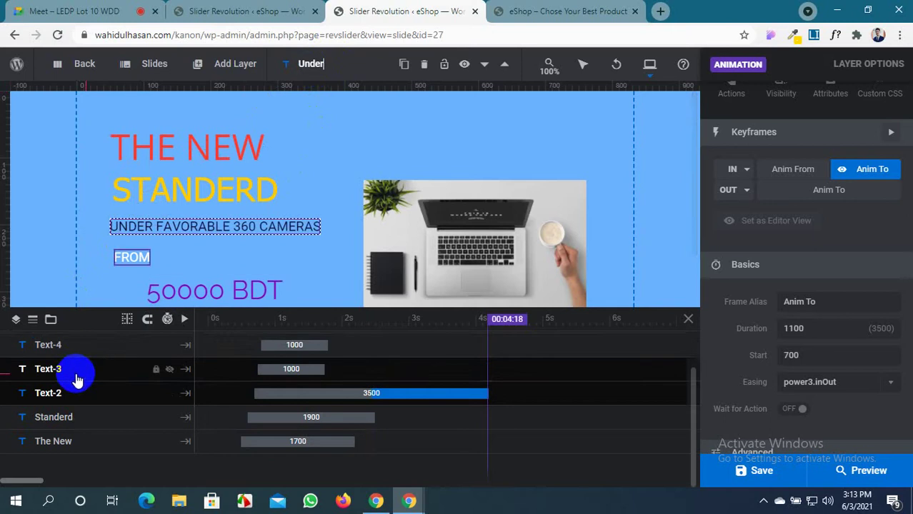
pyautogui.click(77, 380)
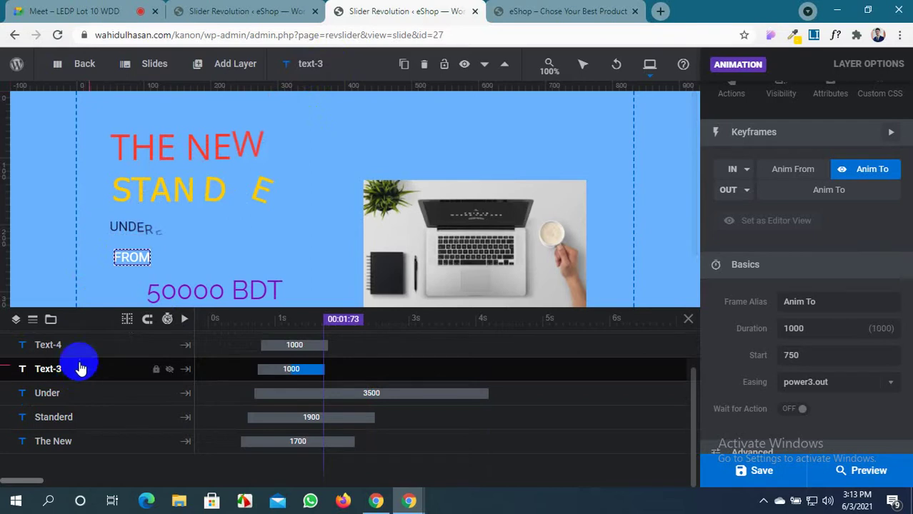
pyautogui.click(86, 355)
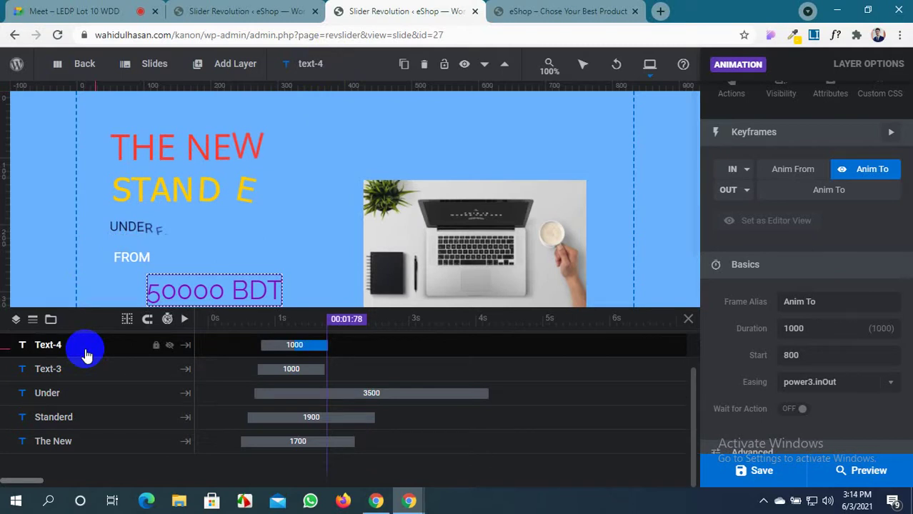
pyautogui.press('Delete')
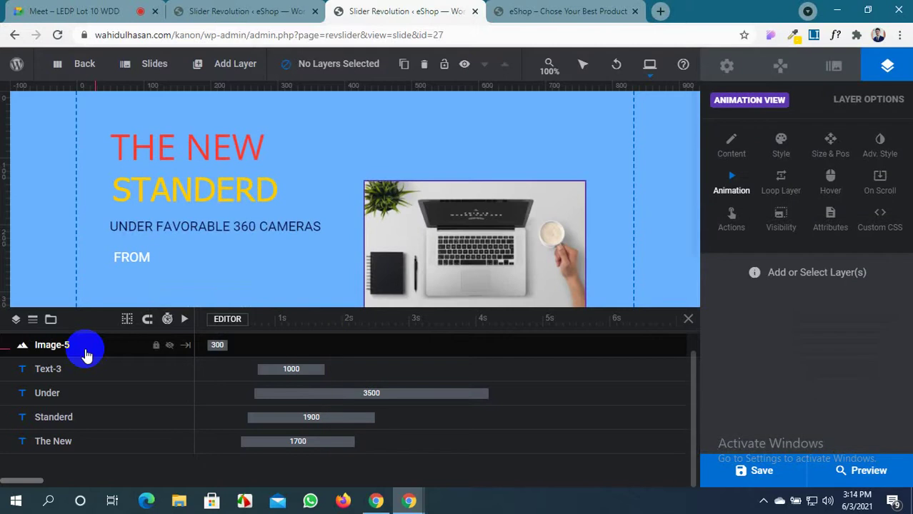
pyautogui.scroll(1, 77, 377)
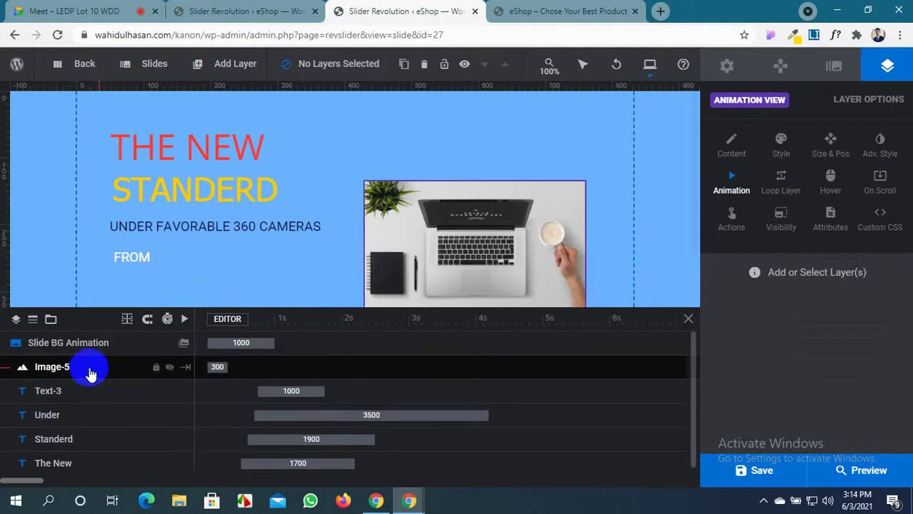
# Rename the FROM layer to 'BDT', save, and switch to the slide 18 editor.
pyautogui.click(89, 395)
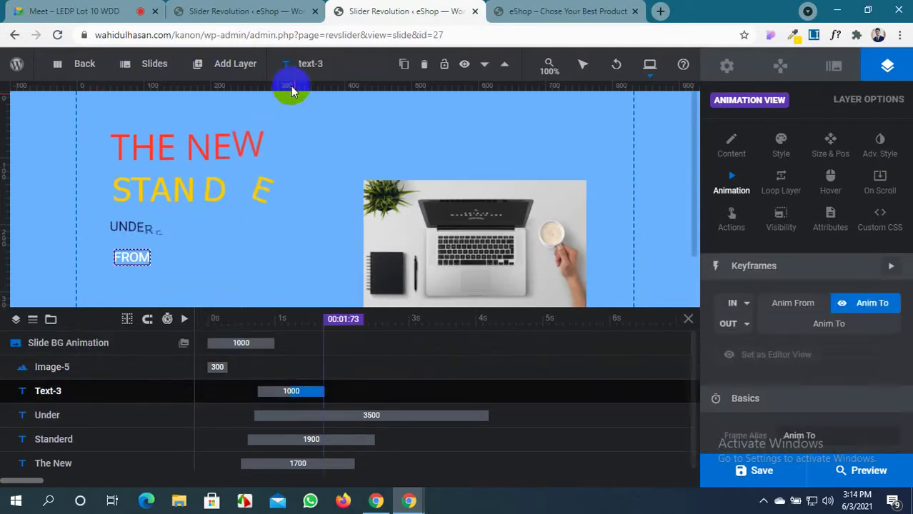
pyautogui.click(309, 63)
pyautogui.write('BDT')
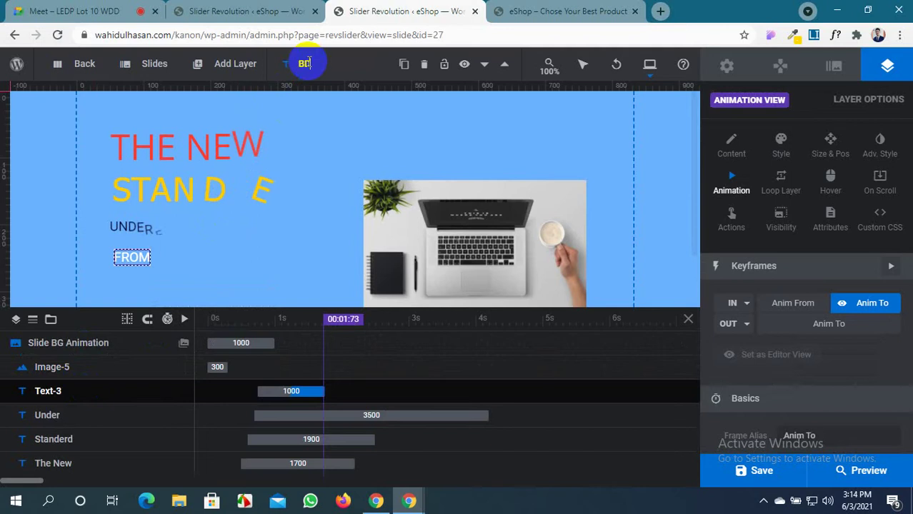
pyautogui.click(772, 483)
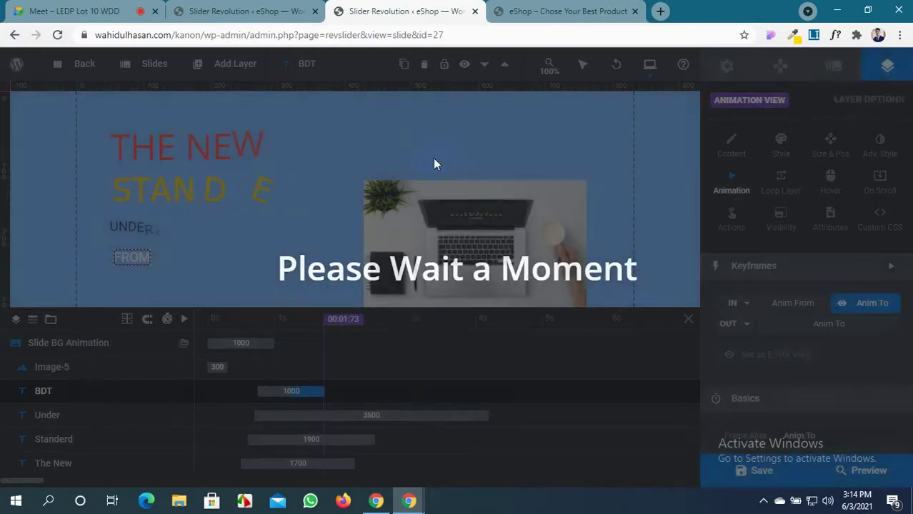
pyautogui.hotkey('ctrl', 'shift', 'Tab')
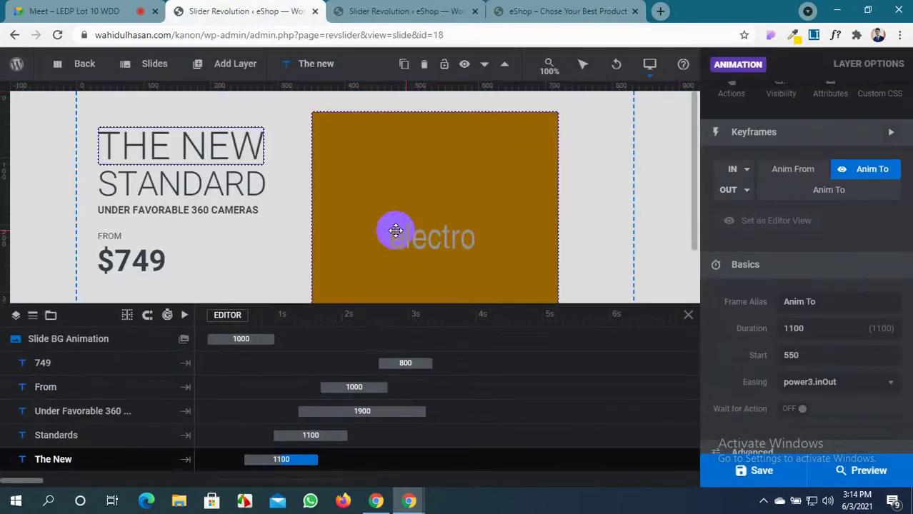
# Inspect the electro image, THE NEW and Standards timings, then return to slide 27's laptop image.
pyautogui.click(396, 230)
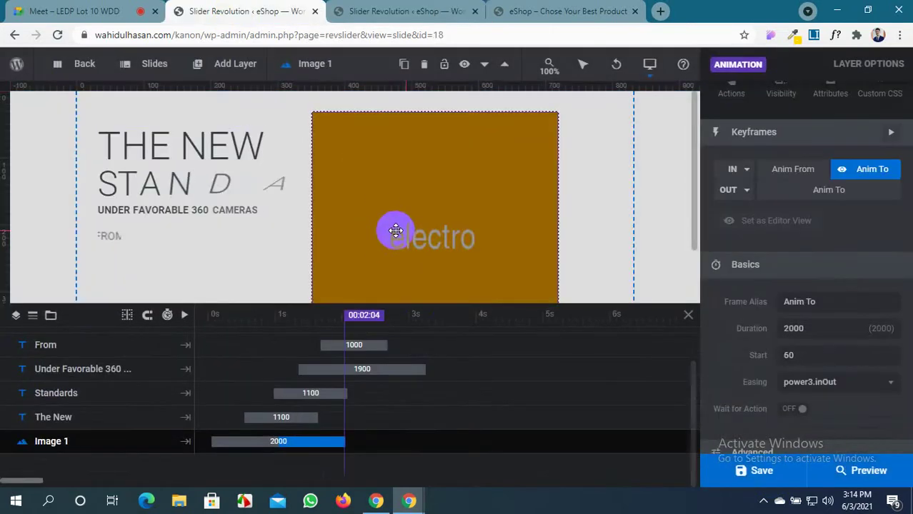
pyautogui.scroll(2, 762, 325)
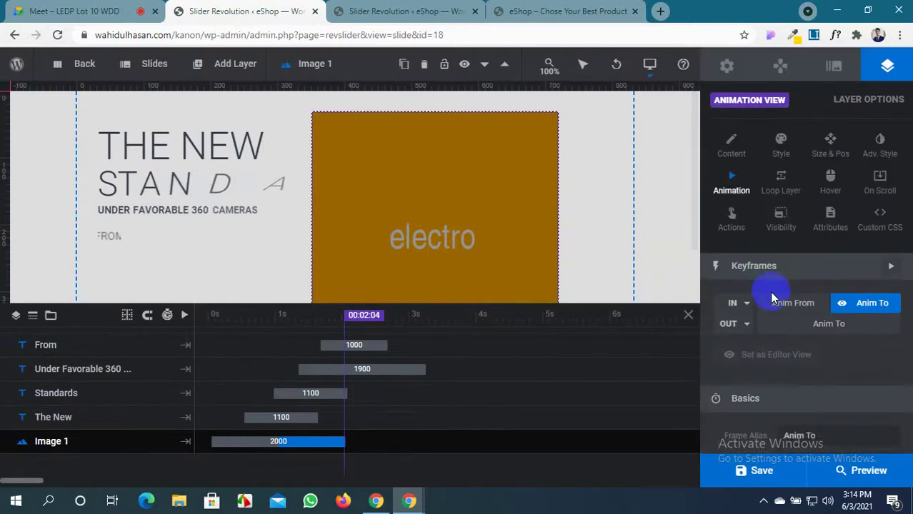
pyautogui.scroll(-2, 768, 313)
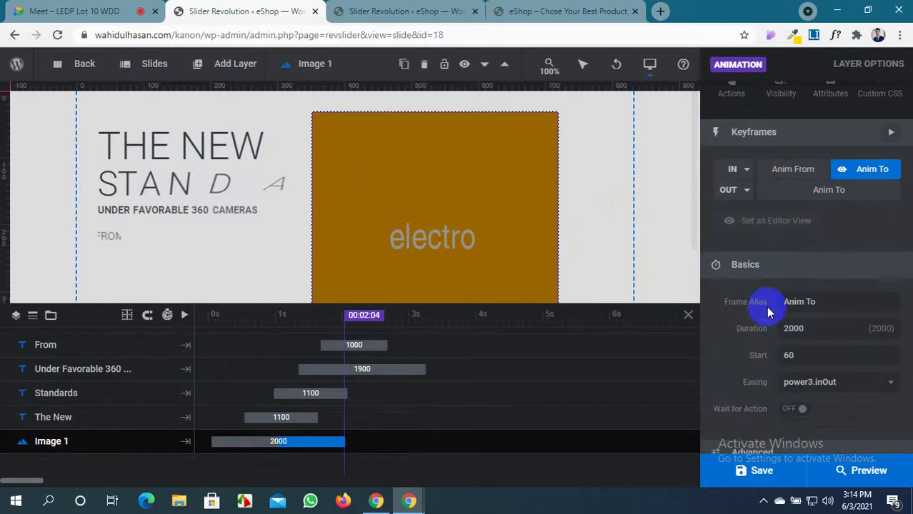
pyautogui.scroll(-1, 769, 313)
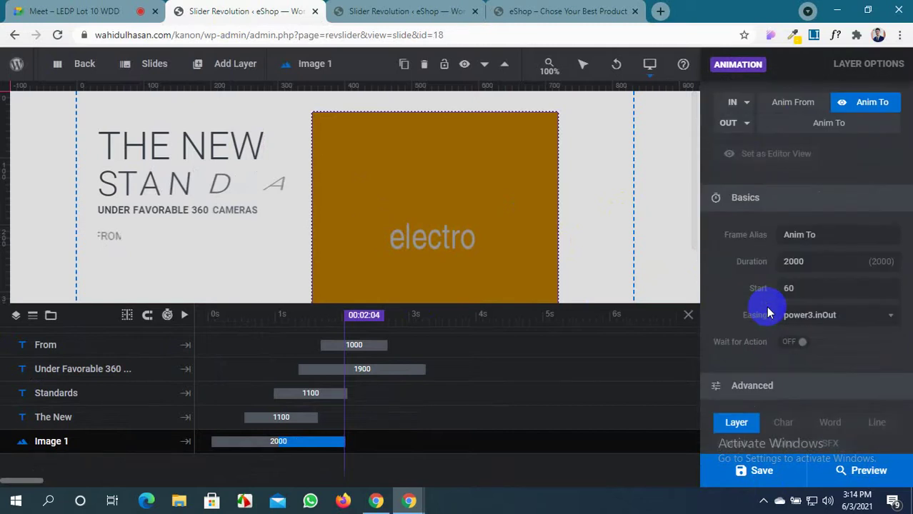
pyautogui.click(190, 148)
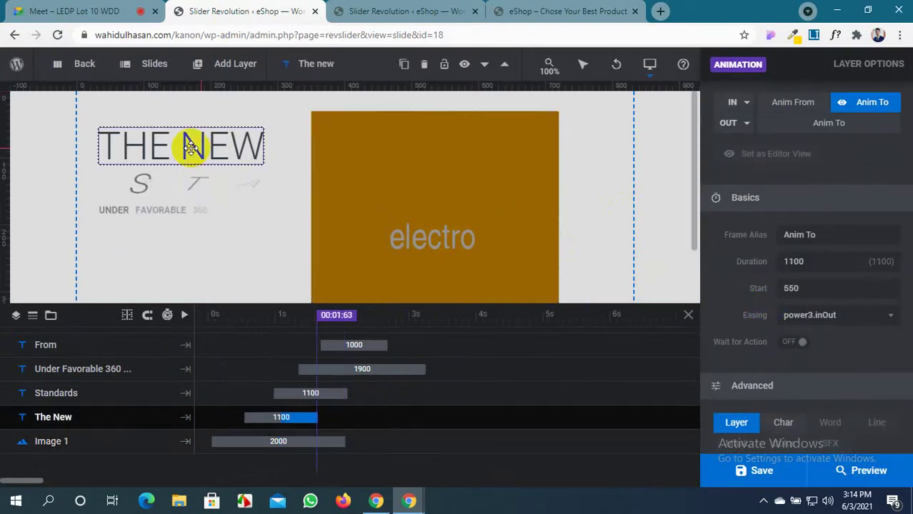
pyautogui.click(226, 188)
pyautogui.click(394, 195)
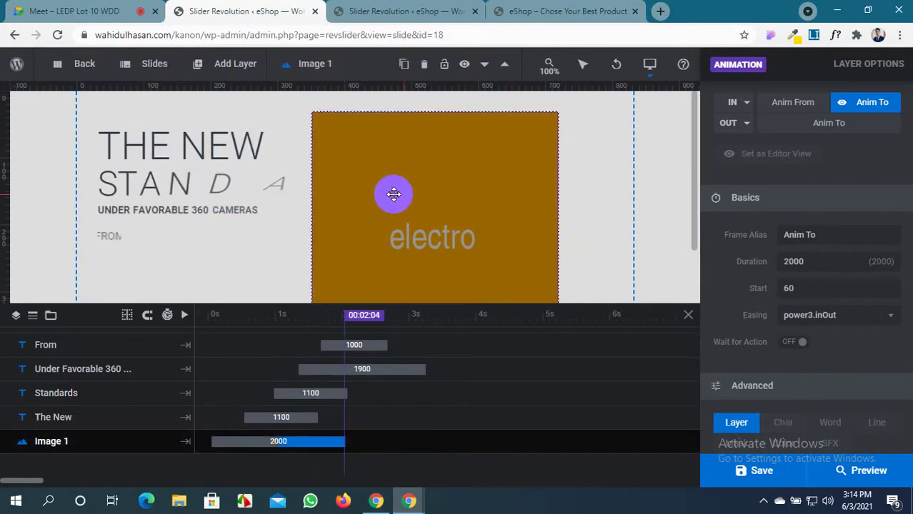
pyautogui.click(741, 103)
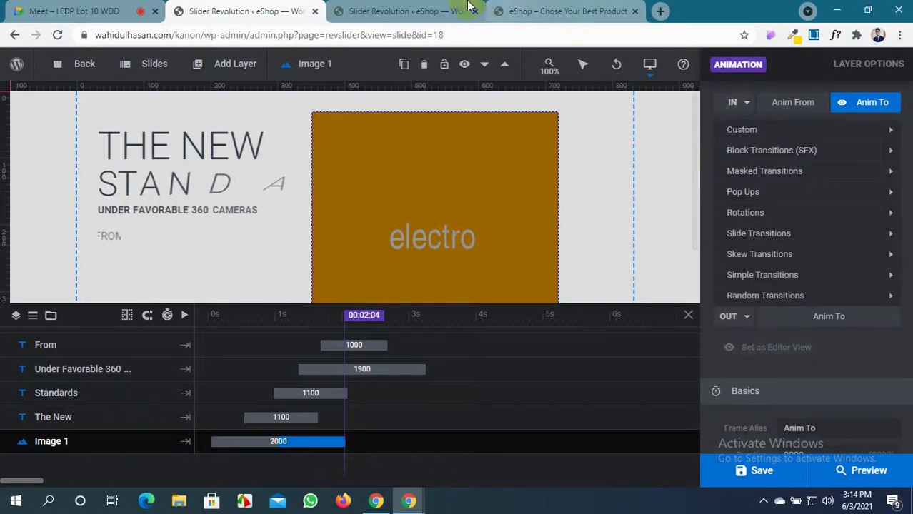
pyautogui.click(429, 10)
pyautogui.click(507, 241)
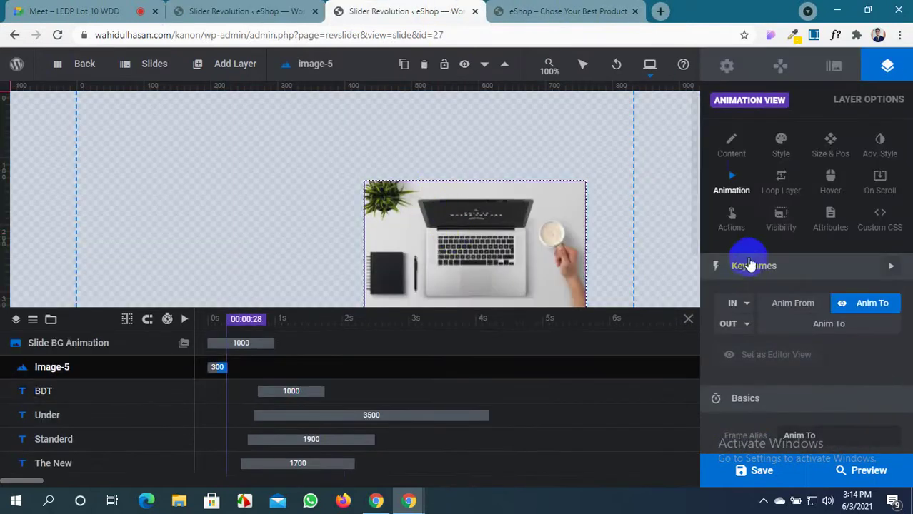
# Give the laptop image a Long Slide from Right entrance with 2000 ms duration, starting at 800.
pyautogui.click(742, 306)
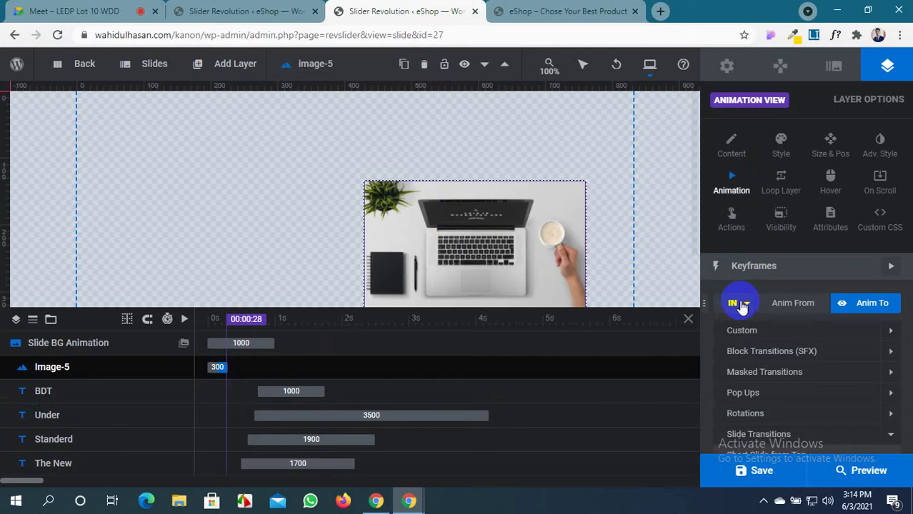
pyautogui.scroll(-2, 782, 343)
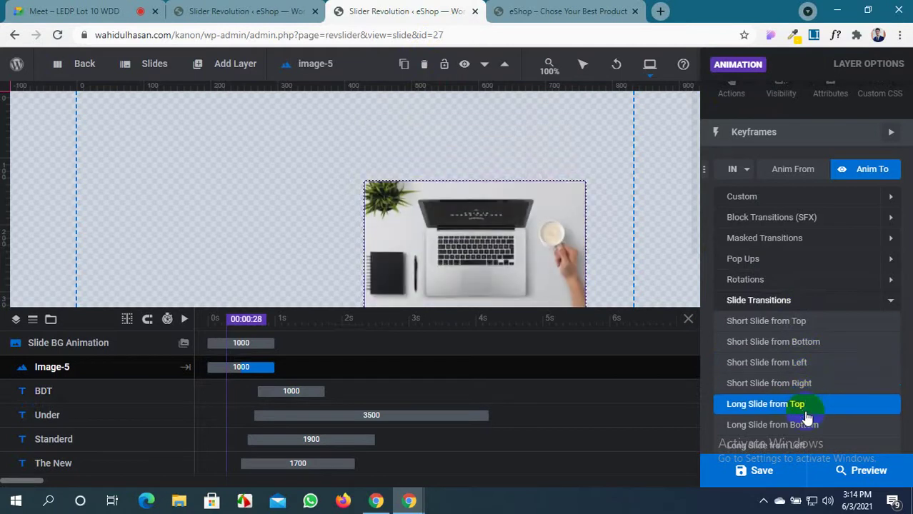
pyautogui.scroll(-1, 807, 421)
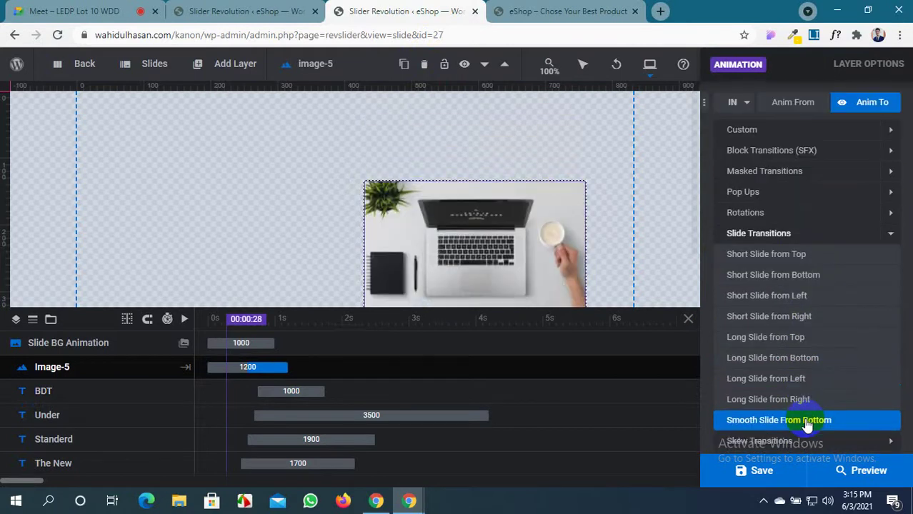
pyautogui.scroll(-1, 805, 424)
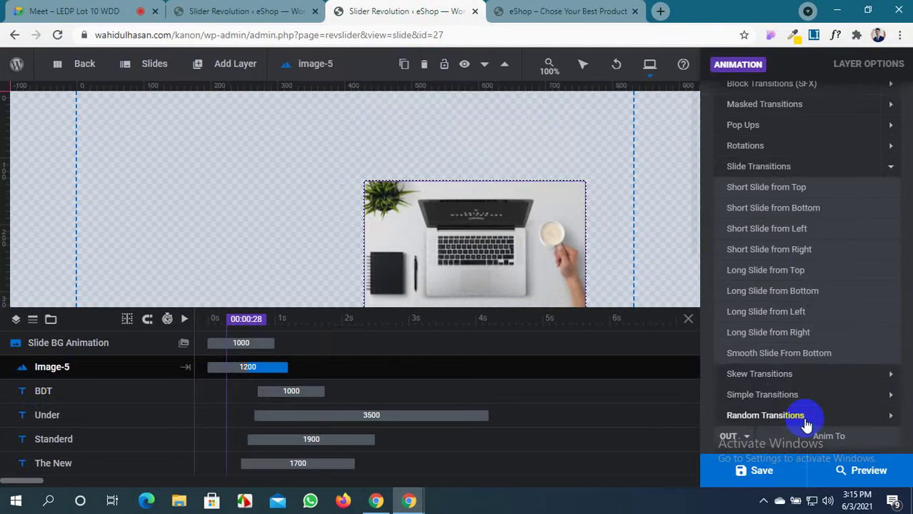
pyautogui.click(806, 336)
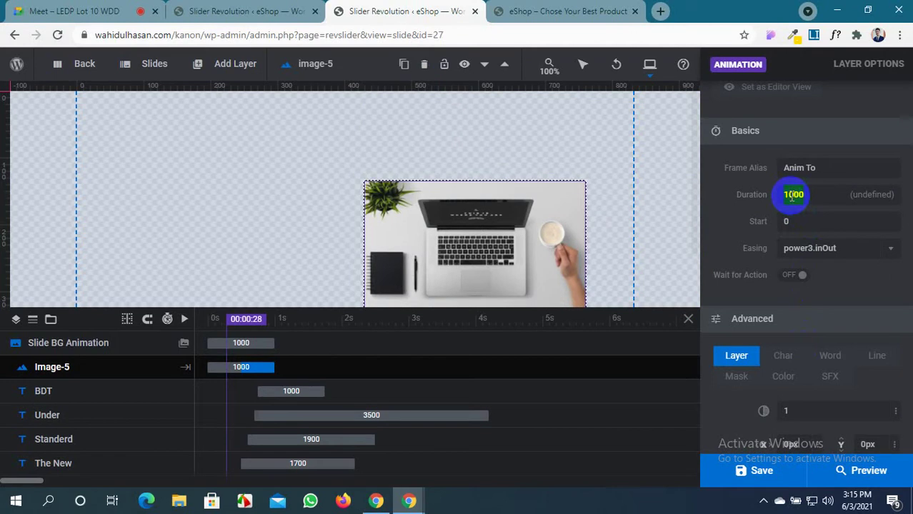
pyautogui.write('2000')
pyautogui.click(786, 221)
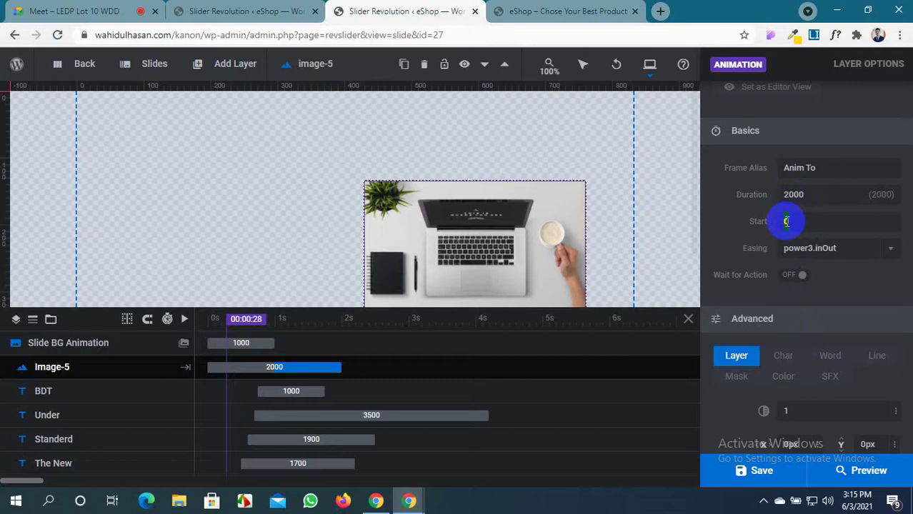
pyautogui.write('800')
# Save the slide and preview the slider at laptop, tablet and mobile sizes.
pyautogui.click(777, 484)
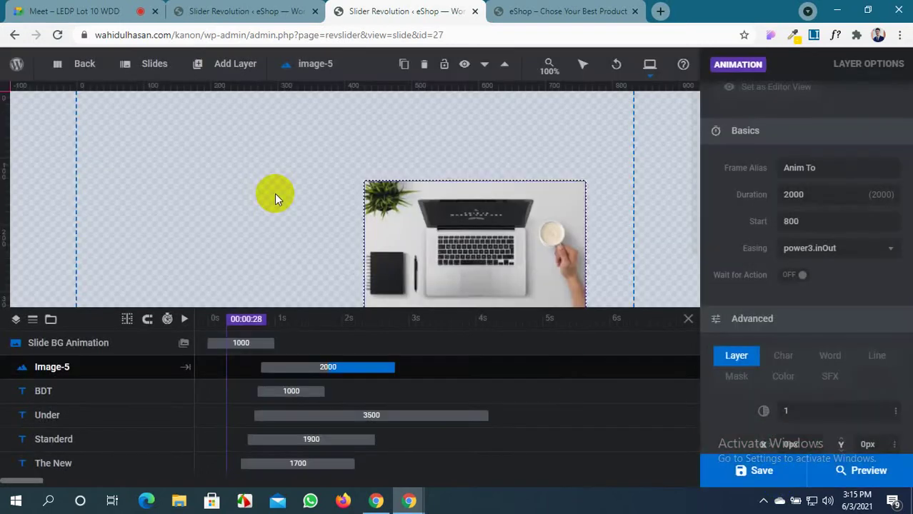
pyautogui.click(205, 150)
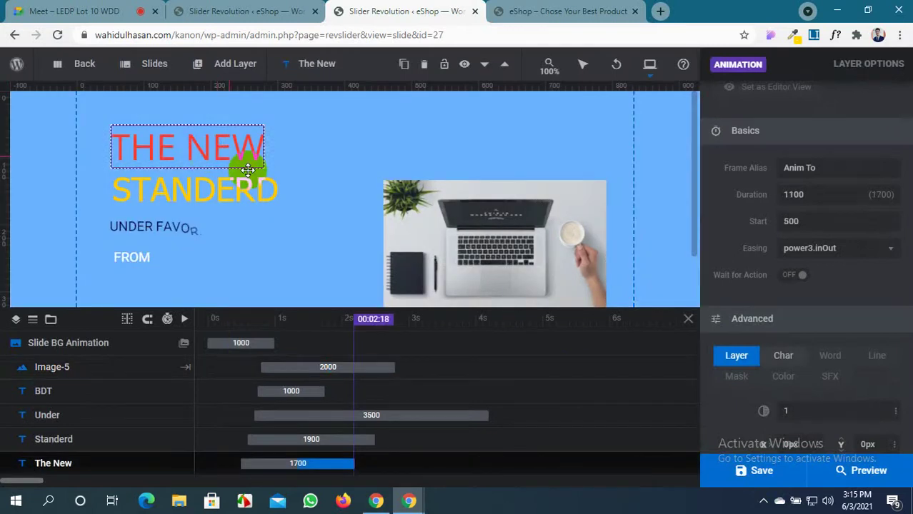
pyautogui.click(841, 474)
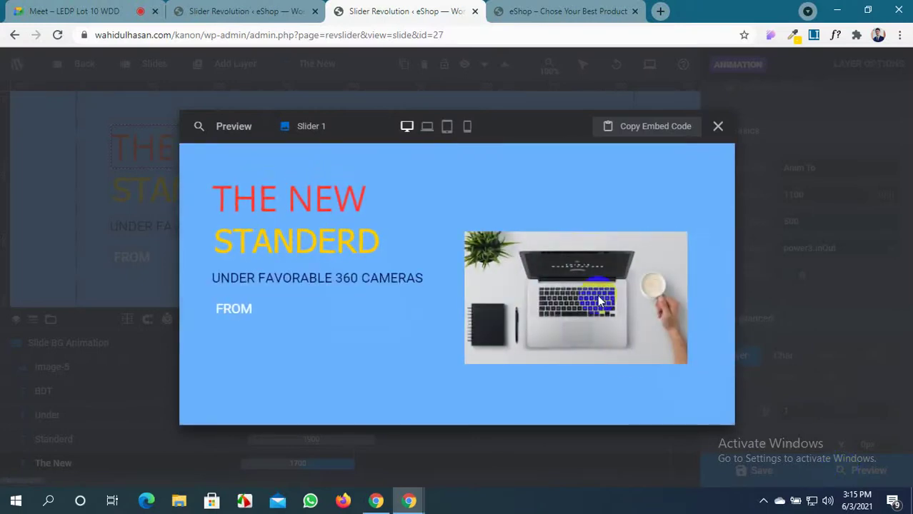
pyautogui.click(426, 127)
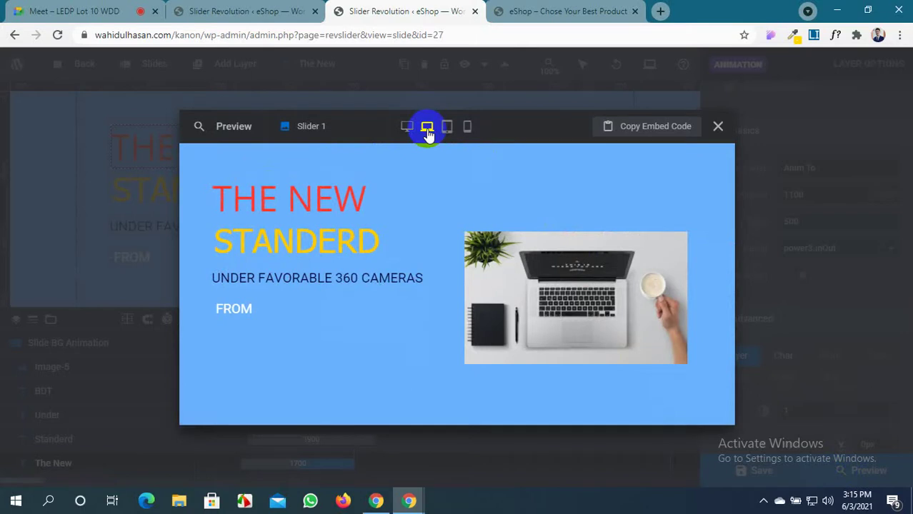
pyautogui.click(446, 127)
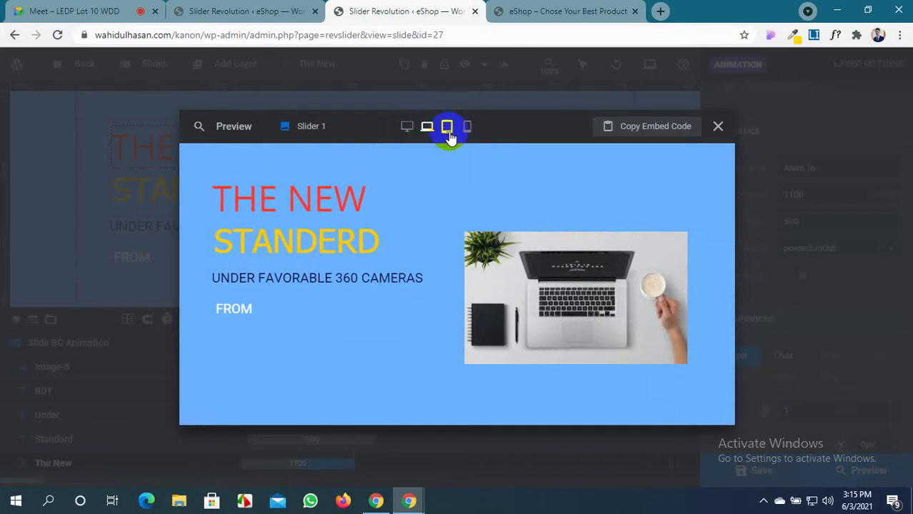
pyautogui.click(489, 161)
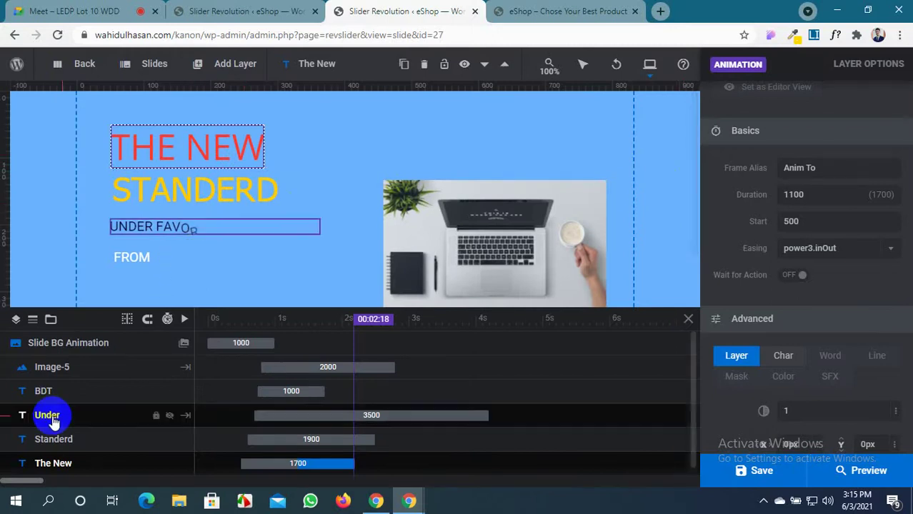
# Select the BDT layer holding FROM, rename it 'From', and save the slide.
pyautogui.scroll(-1, 53, 422)
pyautogui.scroll(1, 54, 423)
pyautogui.scroll(-1, 54, 422)
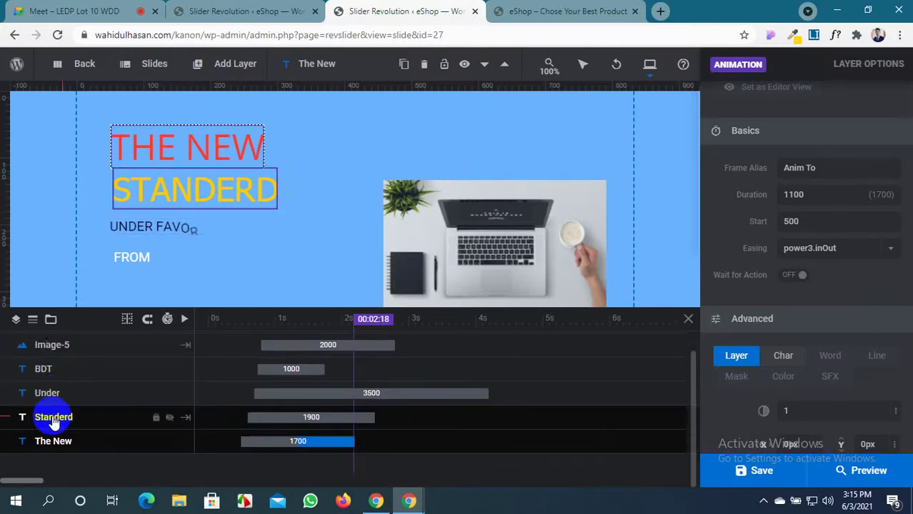
pyautogui.scroll(1, 54, 423)
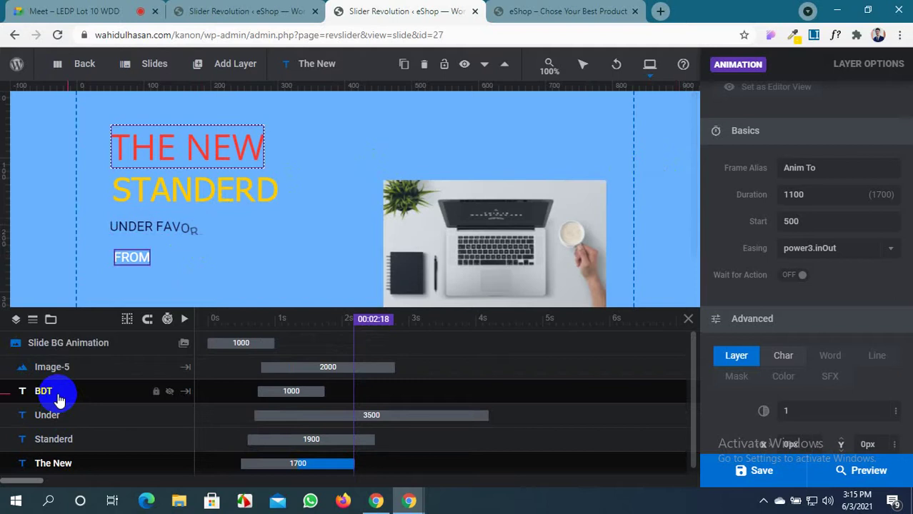
pyautogui.click(59, 401)
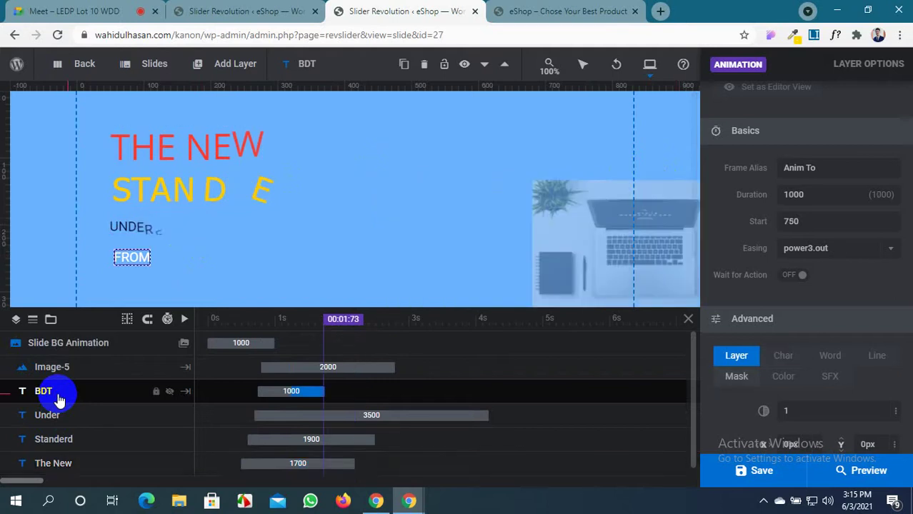
pyautogui.scroll(3, 775, 263)
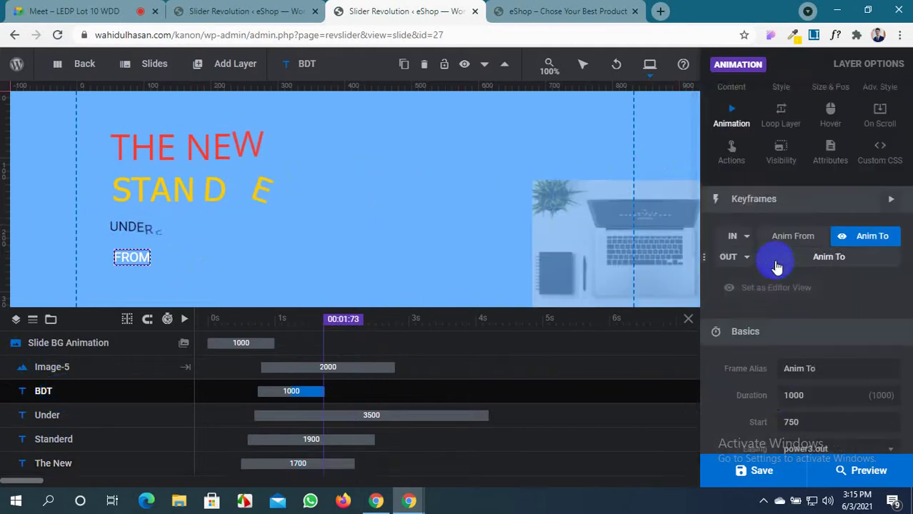
pyautogui.scroll(2, 776, 266)
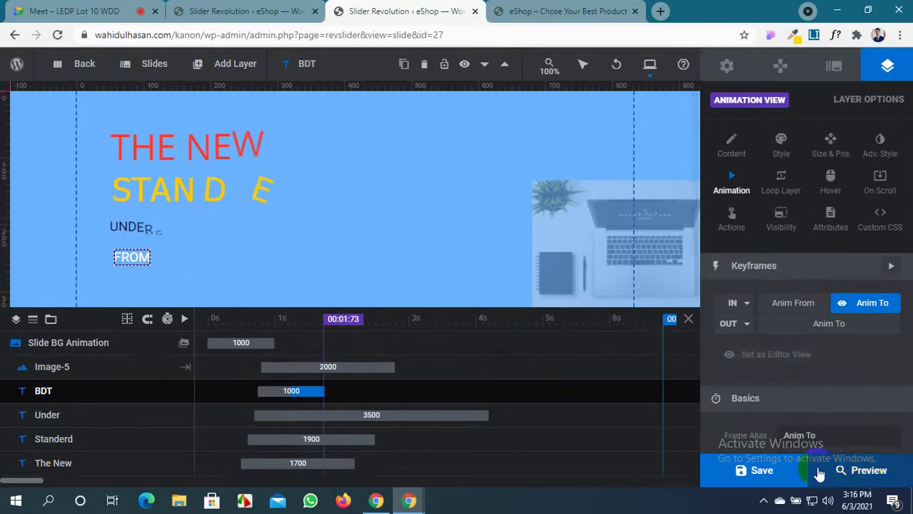
pyautogui.click(741, 472)
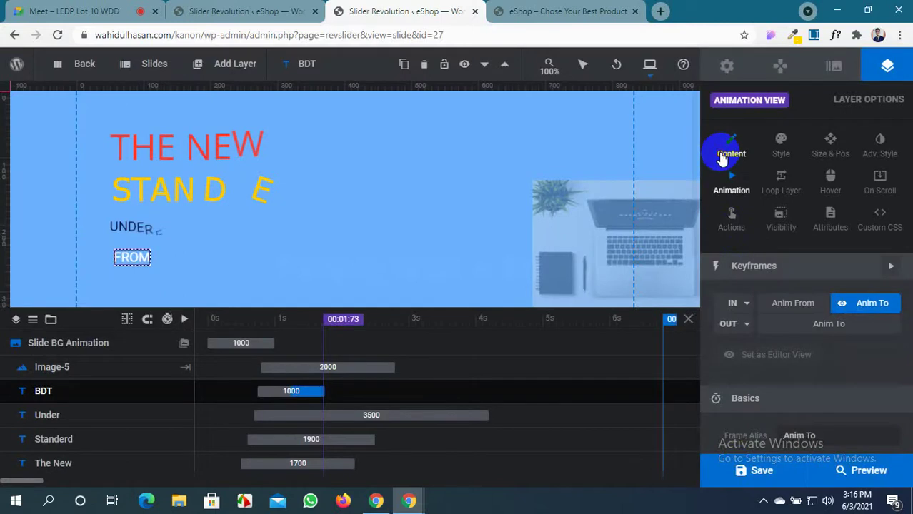
pyautogui.click(723, 159)
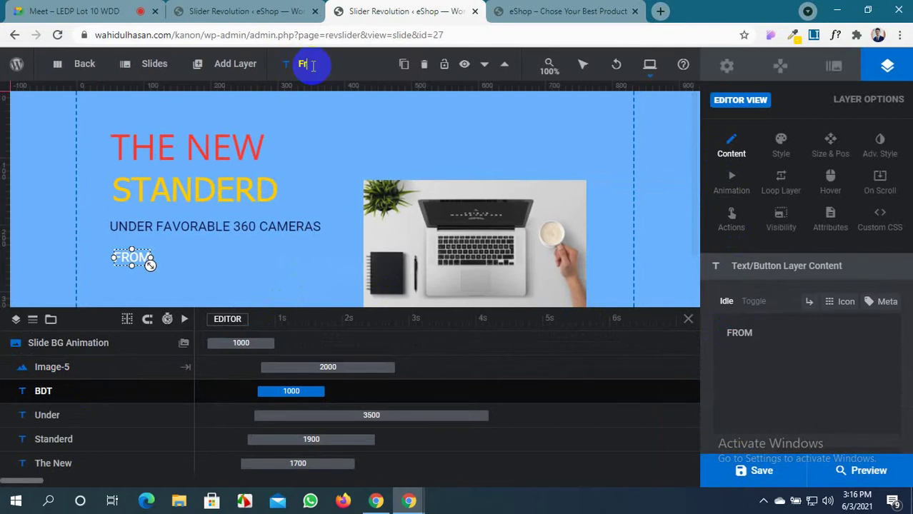
pyautogui.click(760, 476)
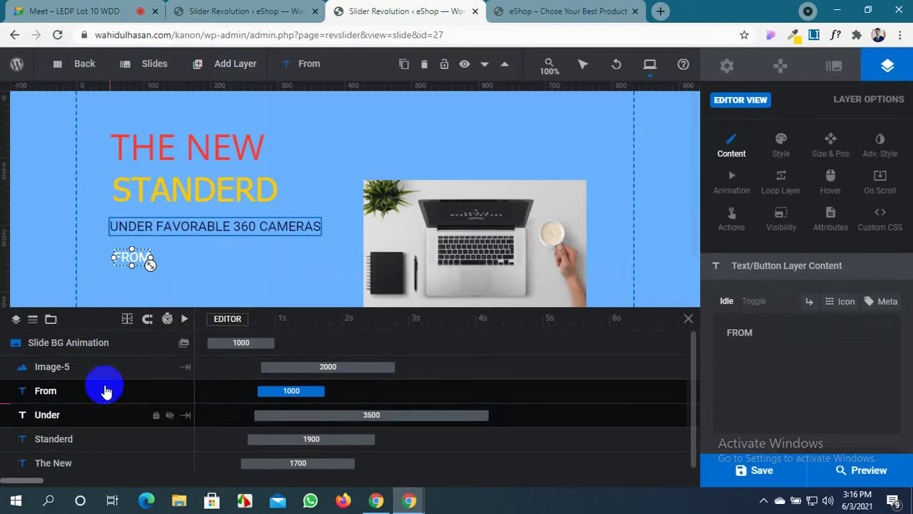
# Add a headline text layer reading 45000BDT and drag it just below the FROM line.
pyautogui.moveTo(230, 82)
pyautogui.moveTo(208, 91)
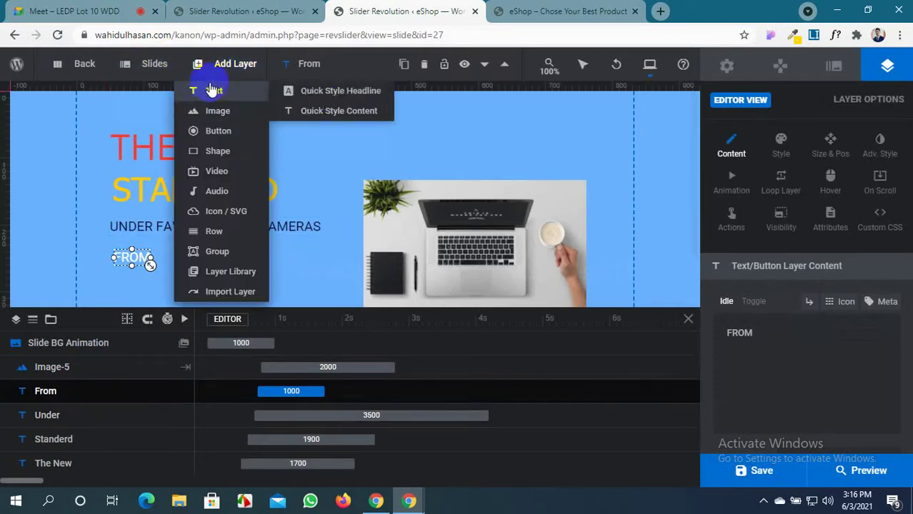
pyautogui.click(322, 100)
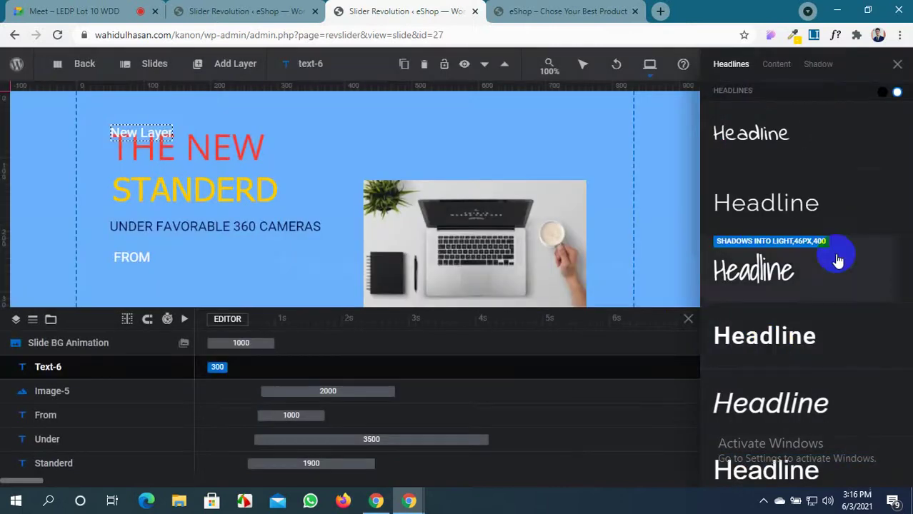
pyautogui.click(898, 65)
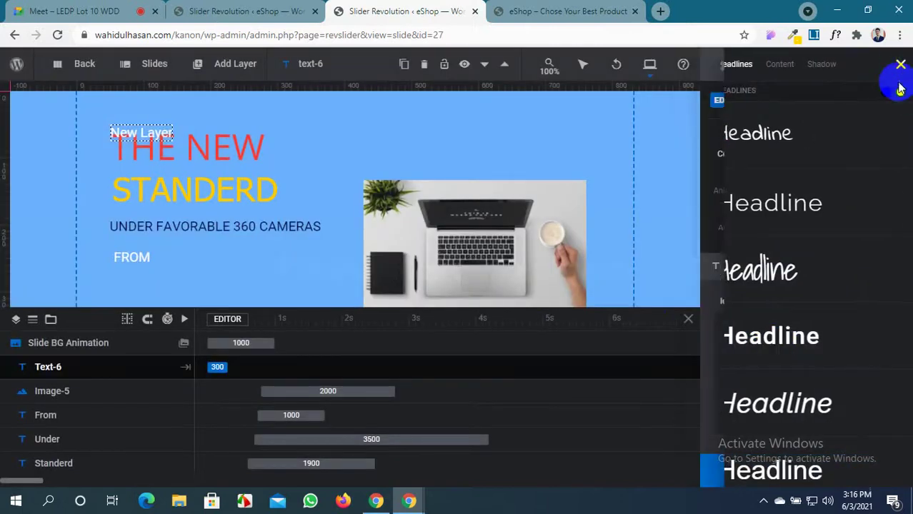
pyautogui.click(766, 336)
pyautogui.moveTo(766, 336); pyautogui.dragTo(720, 337)
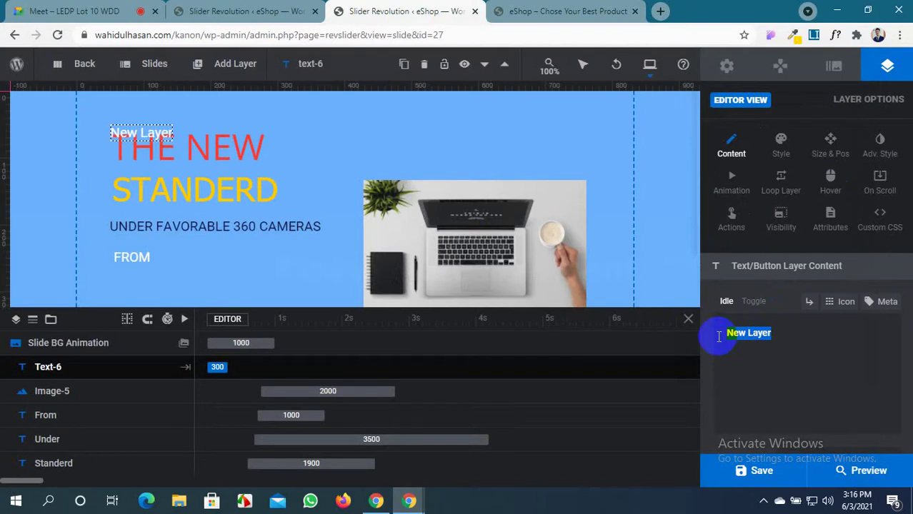
pyautogui.write('45000')
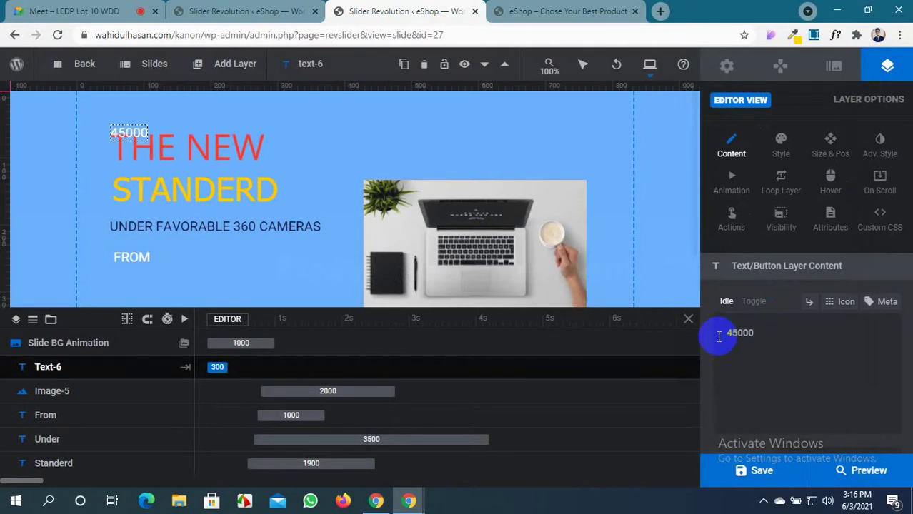
pyautogui.write('BDT')
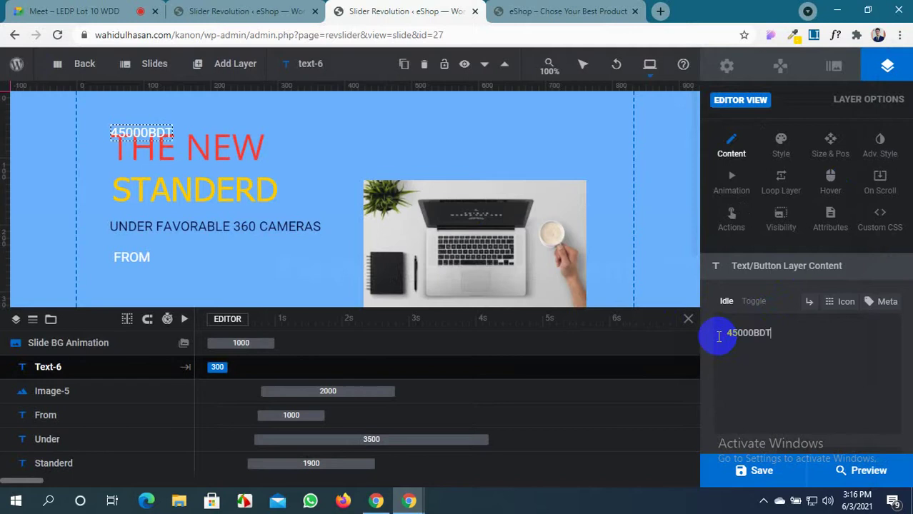
pyautogui.moveTo(143, 134); pyautogui.dragTo(198, 291)
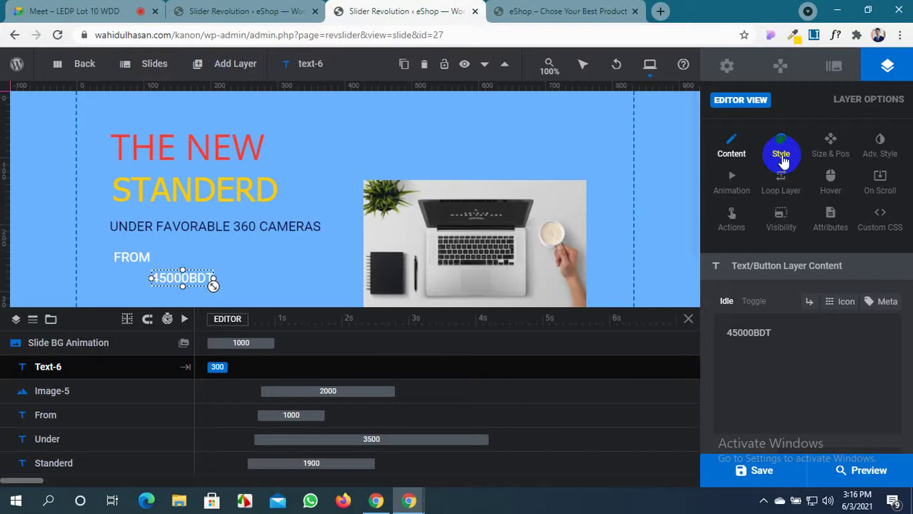
# Set the 45000BDT price text's font weight to 700 Bold.
pyautogui.click(843, 157)
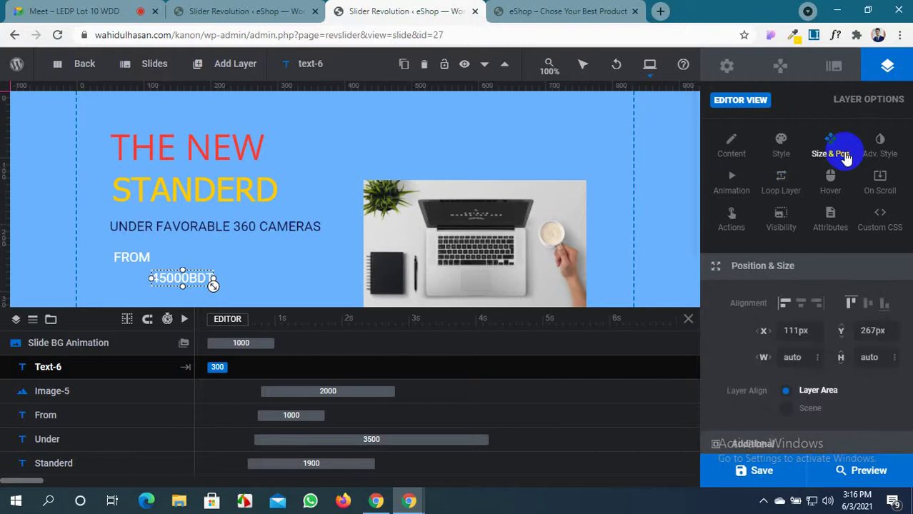
pyautogui.scroll(-3, 815, 328)
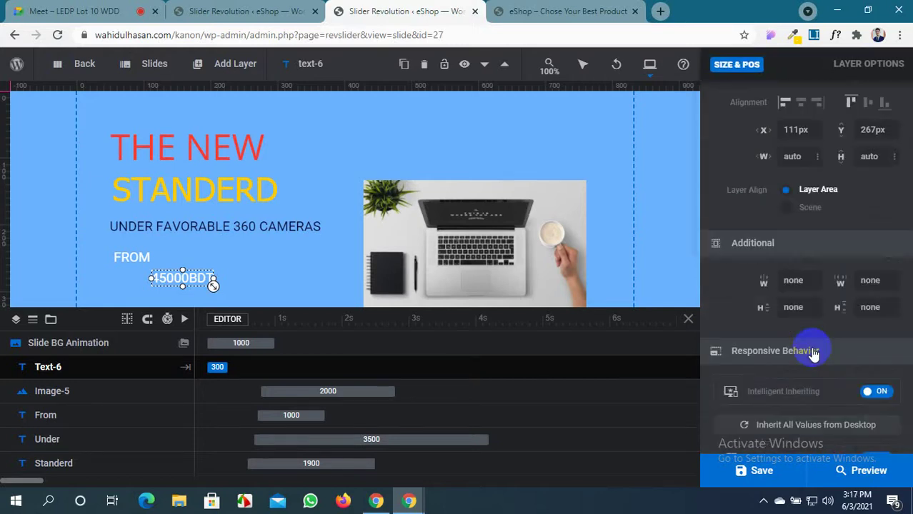
pyautogui.scroll(-2, 813, 352)
pyautogui.scroll(5, 813, 353)
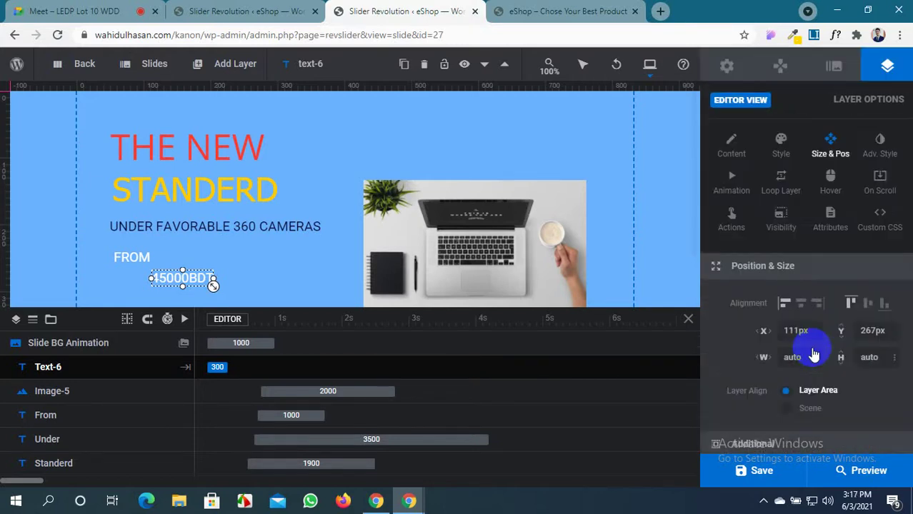
pyautogui.click(781, 143)
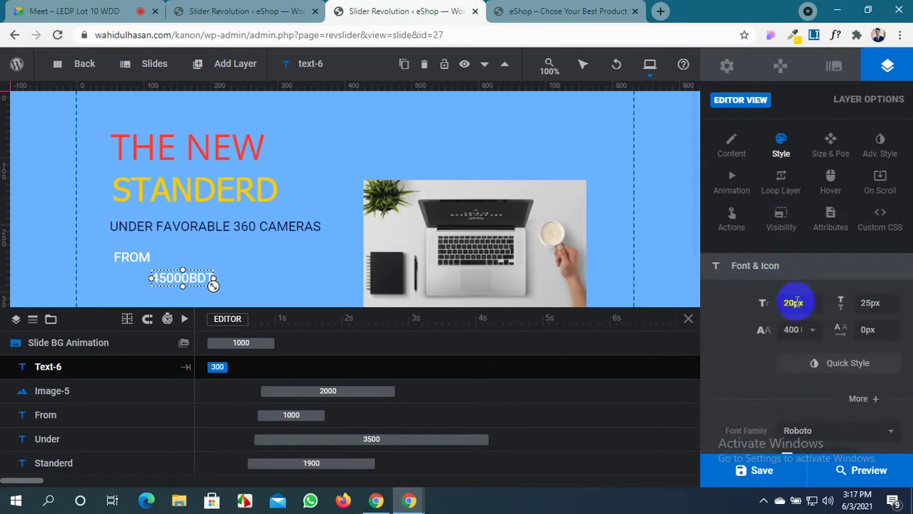
pyautogui.scroll(-2, 820, 353)
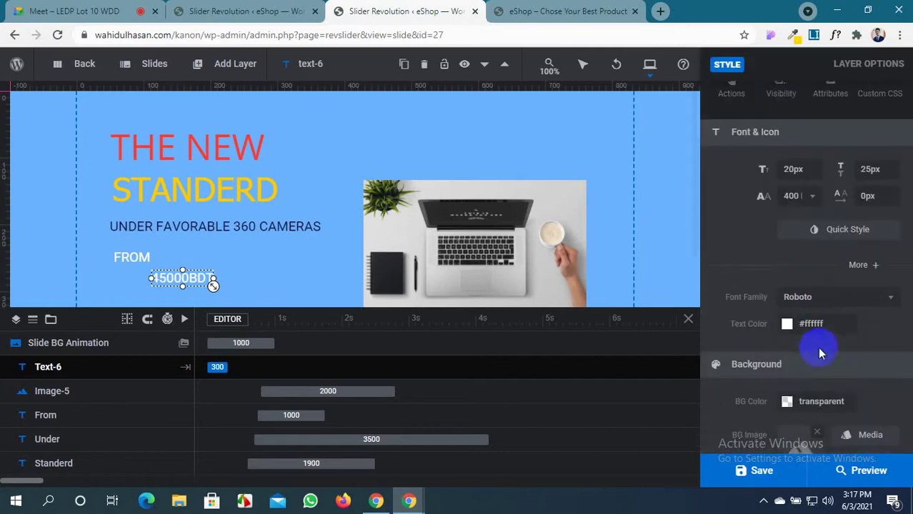
pyautogui.click(809, 201)
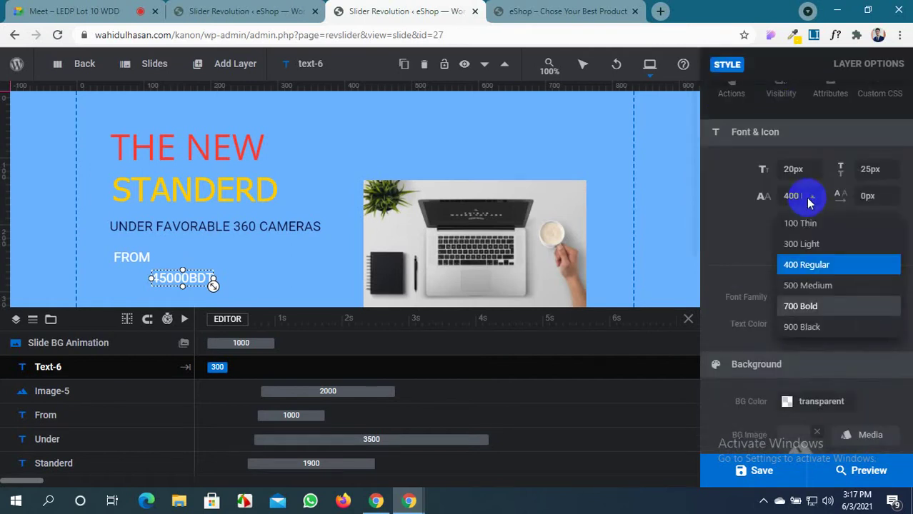
pyautogui.click(814, 307)
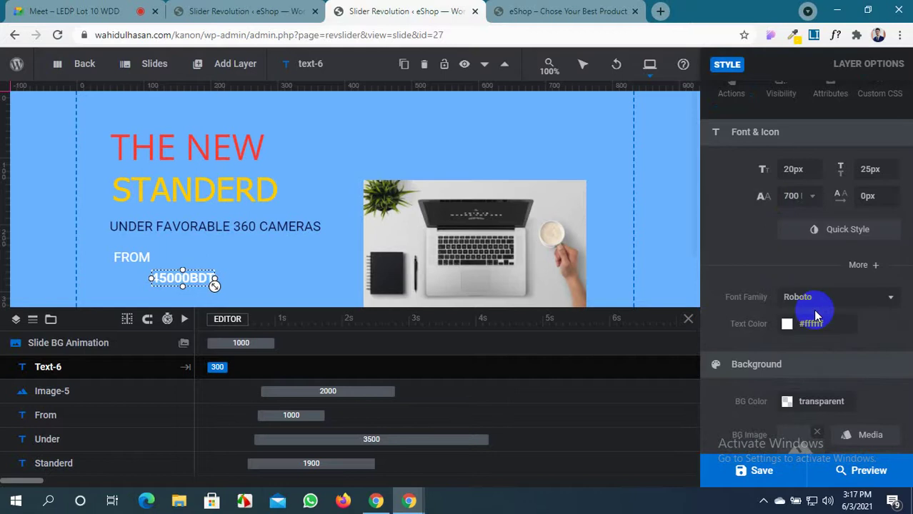
# Make the price text red, enlarge it to 30px, and save the slide.
pyautogui.click(785, 324)
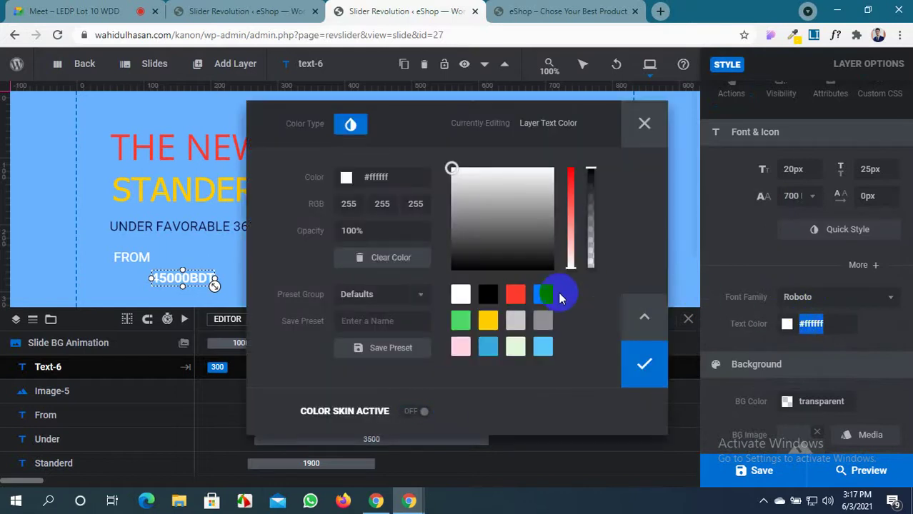
pyautogui.click(515, 295)
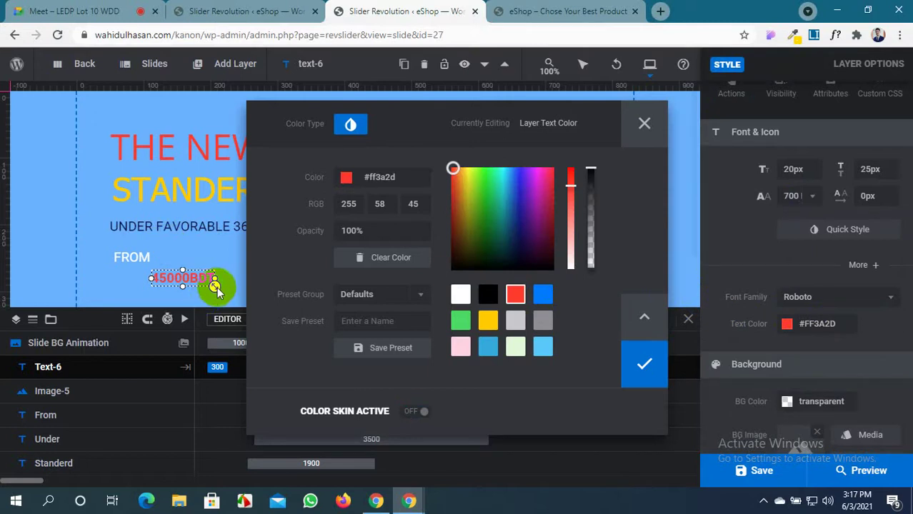
pyautogui.click(641, 360)
pyautogui.moveTo(224, 288)
pyautogui.mouseDown()
pyautogui.moveTo(218, 281)
pyautogui.moveTo(232, 295)
pyautogui.mouseUp()
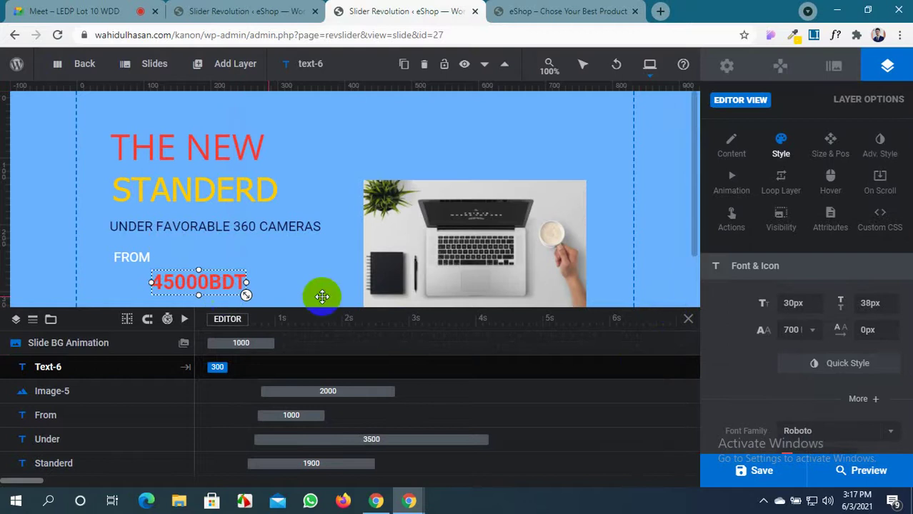
pyautogui.click(761, 471)
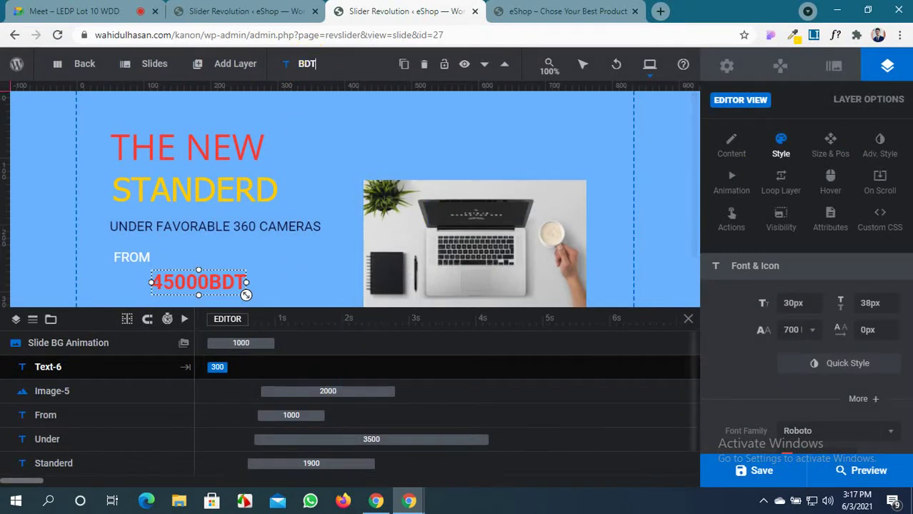
# Give the BDT price a Long Slide from Left entrance, 1200 ms starting at 775, then save and preview.
pyautogui.click(735, 187)
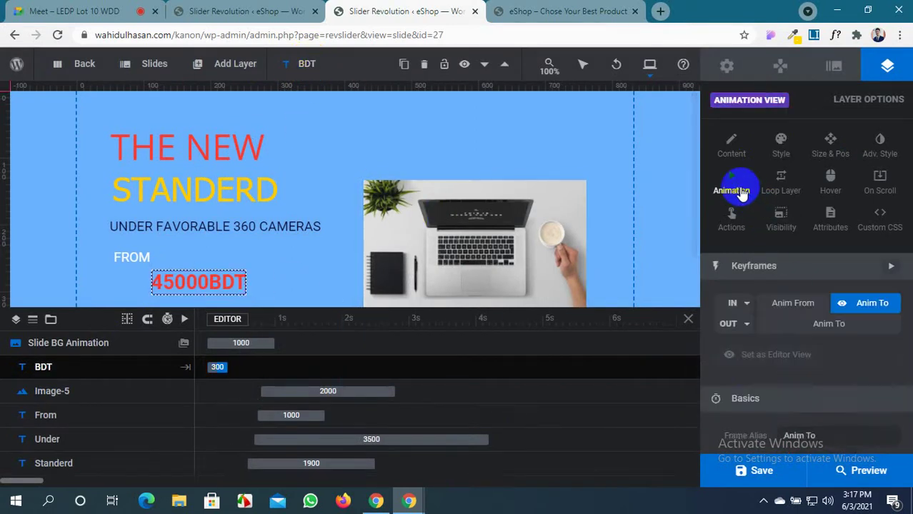
pyautogui.click(743, 304)
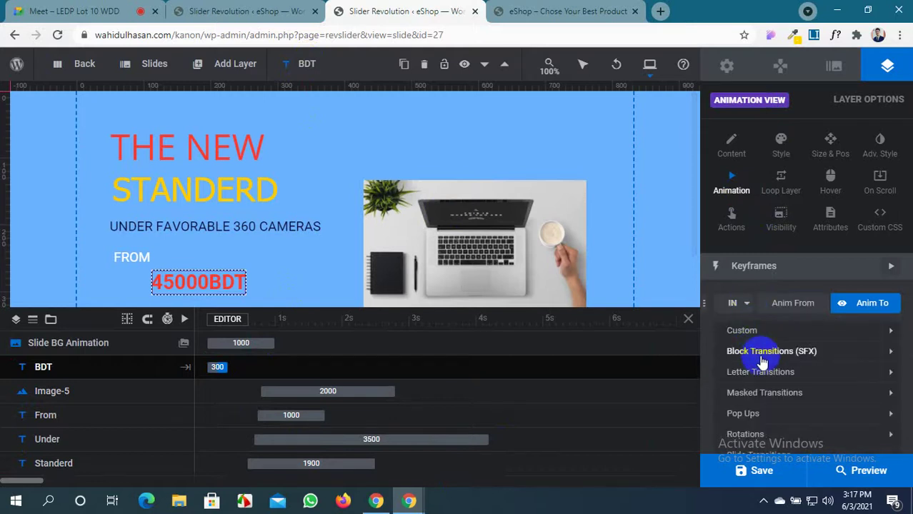
pyautogui.scroll(-3, 761, 361)
pyautogui.click(764, 378)
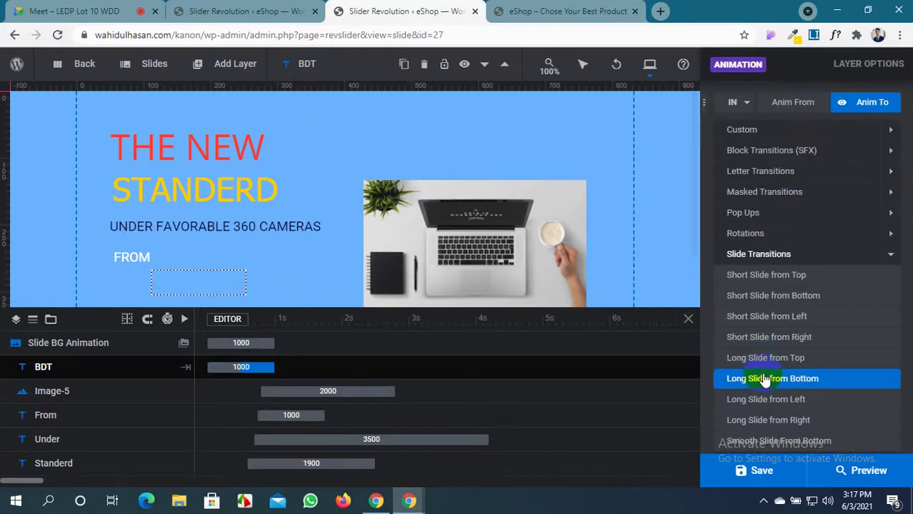
pyautogui.click(765, 401)
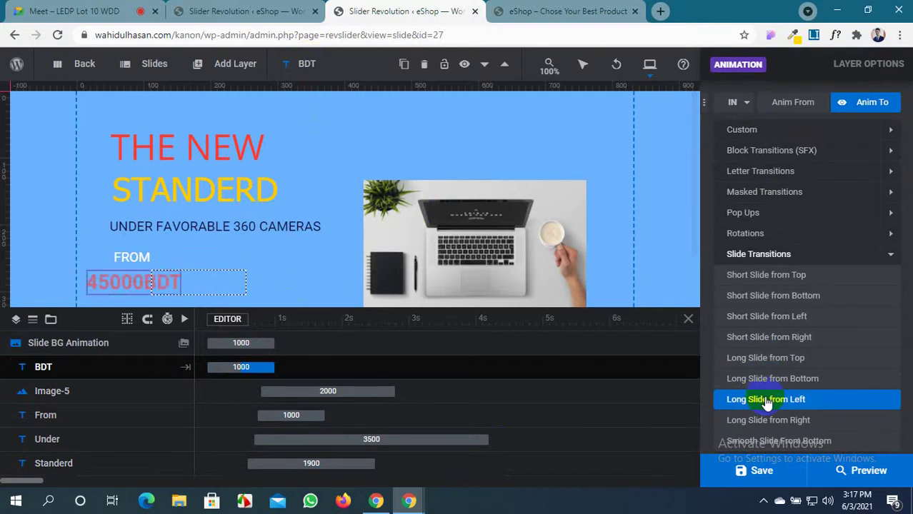
pyautogui.click(765, 401)
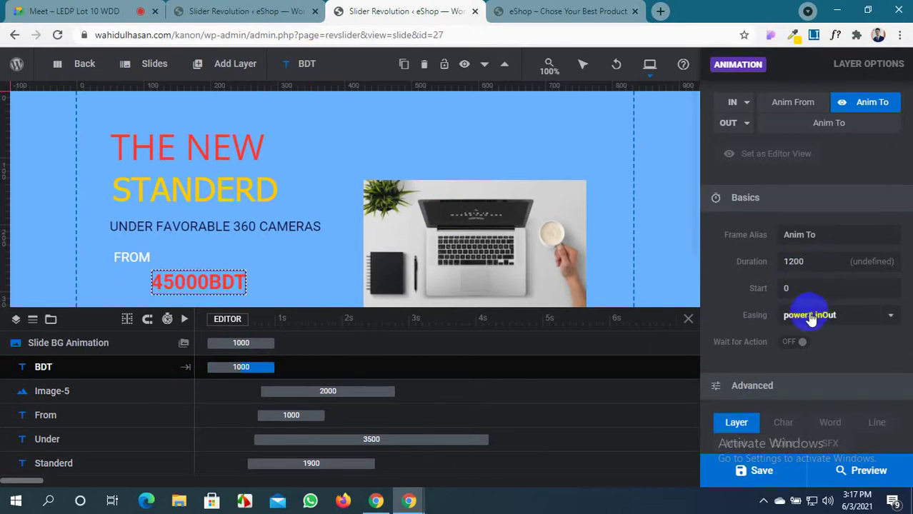
pyautogui.click(801, 285)
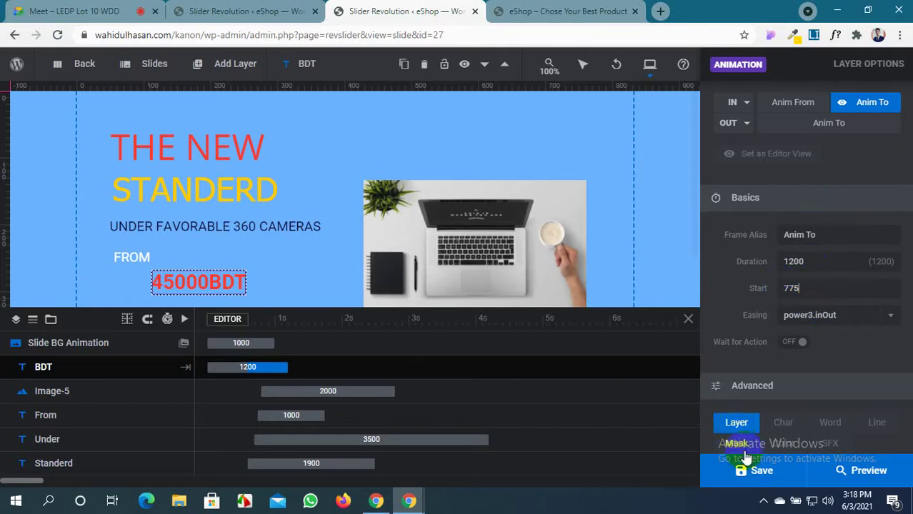
pyautogui.click(754, 475)
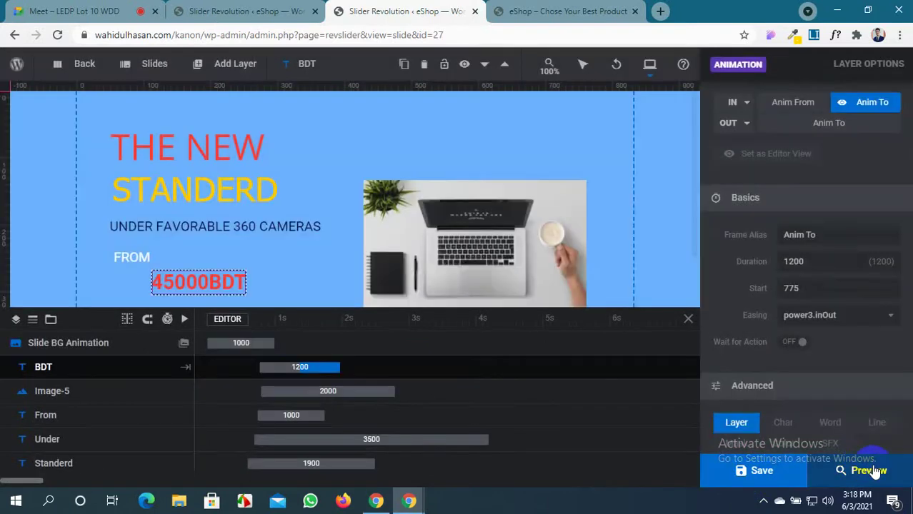
pyautogui.click(873, 472)
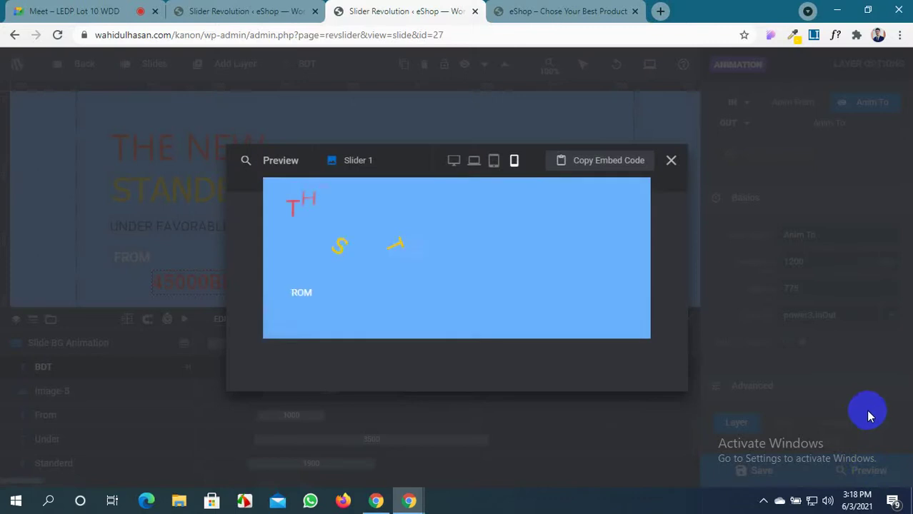
# Watch the slider preview at tablet size, close it, and glance at the other slider's tab.
pyautogui.click(493, 163)
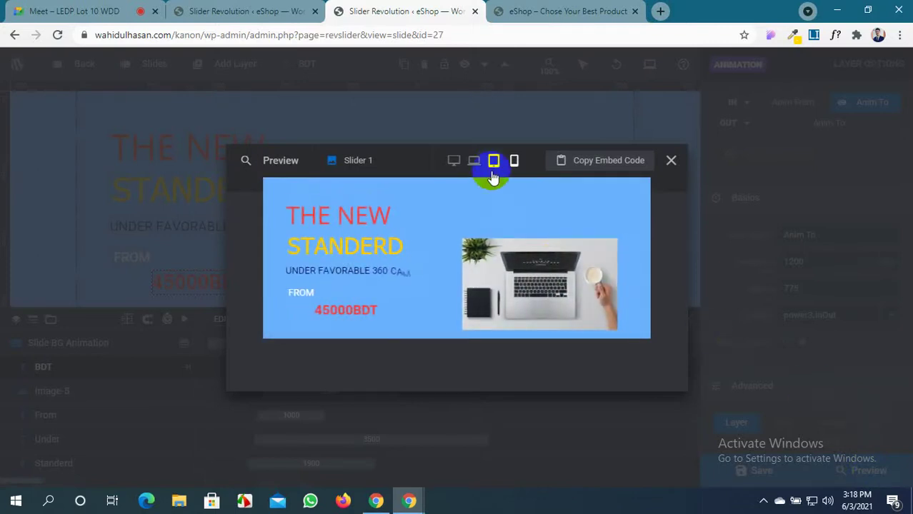
pyautogui.click(671, 160)
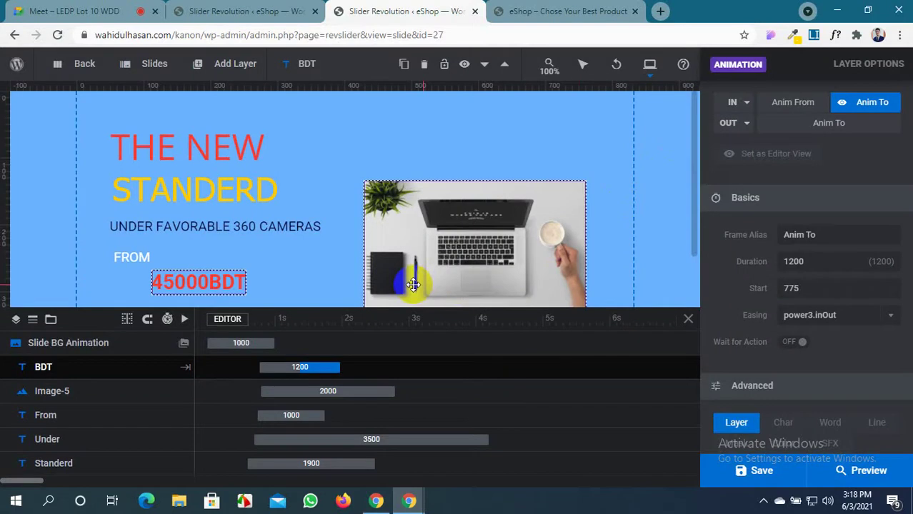
pyautogui.click(239, 11)
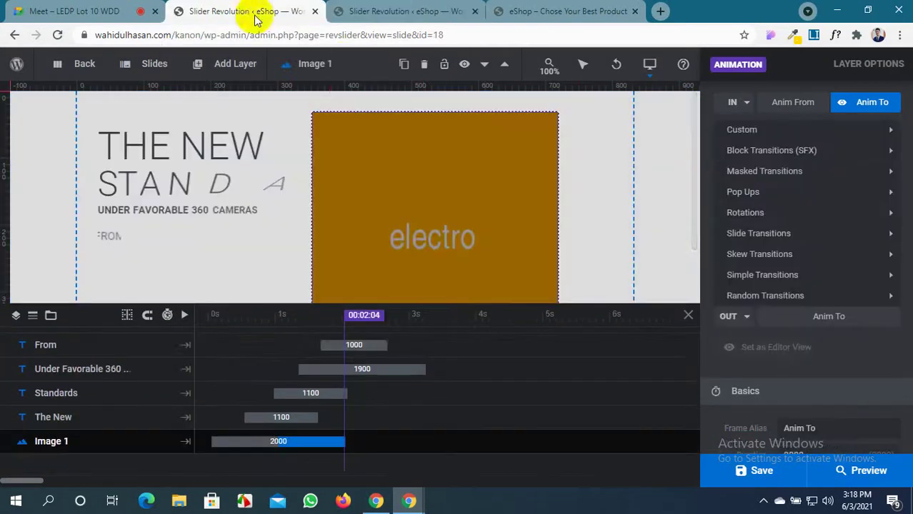
pyautogui.click(400, 11)
# Save slide 27 again, with the BDT price entering at 775 ms.
pyautogui.rightClick(386, 187)
pyautogui.scroll(-1, 500, 215)
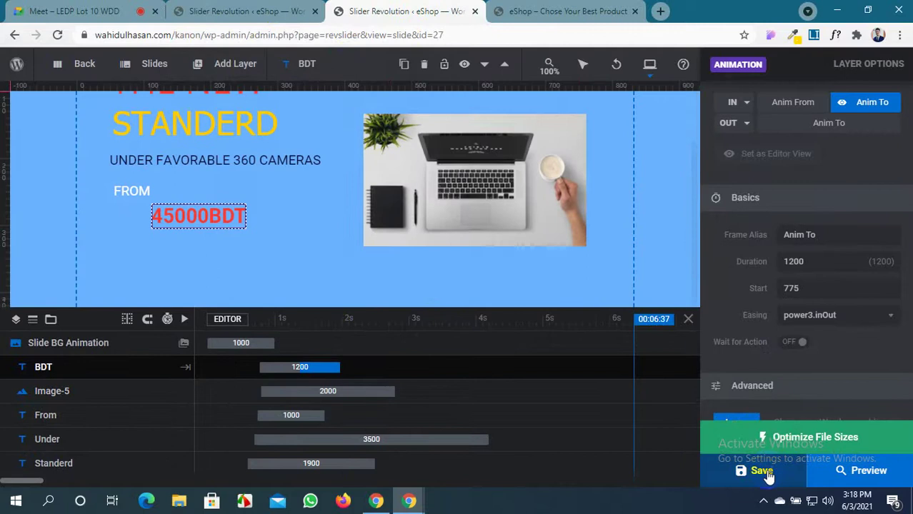
pyautogui.click(761, 470)
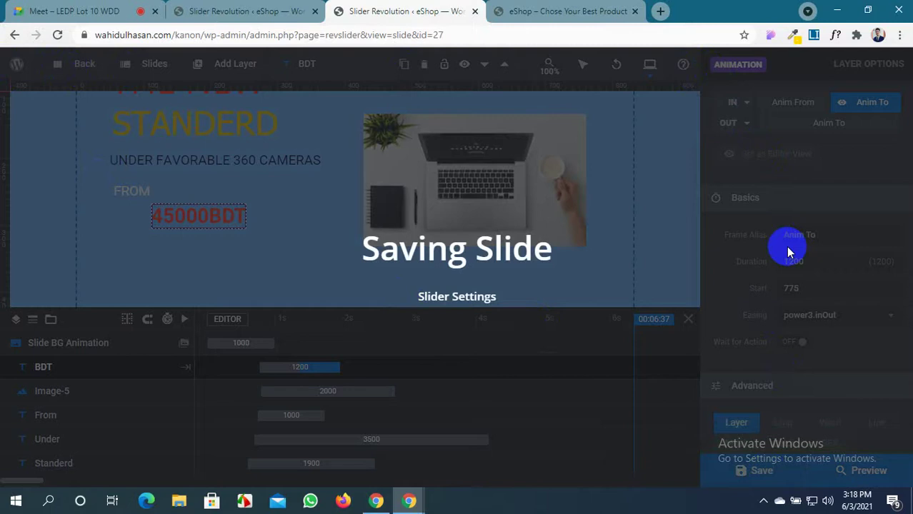
pyautogui.scroll(3, 785, 245)
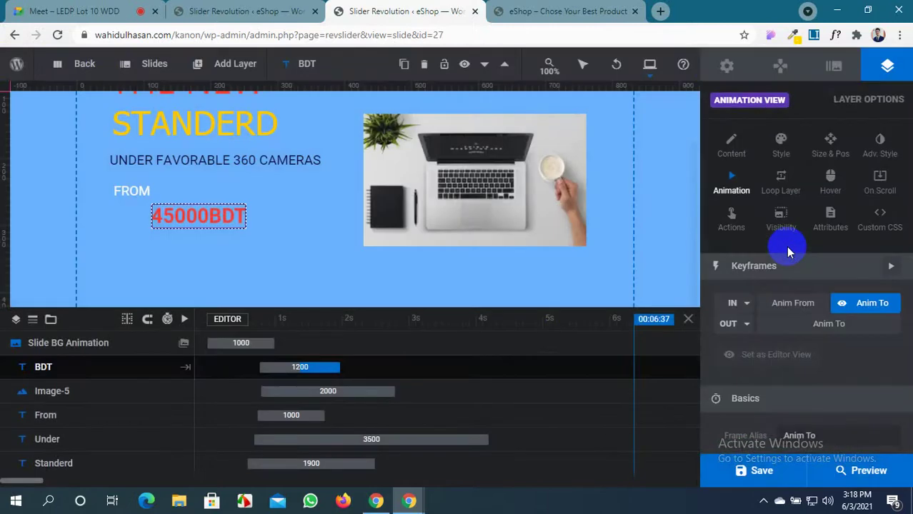
# Look over the module's general options, then go back twice to the Slider Revolution dashboard.
pyautogui.click(726, 66)
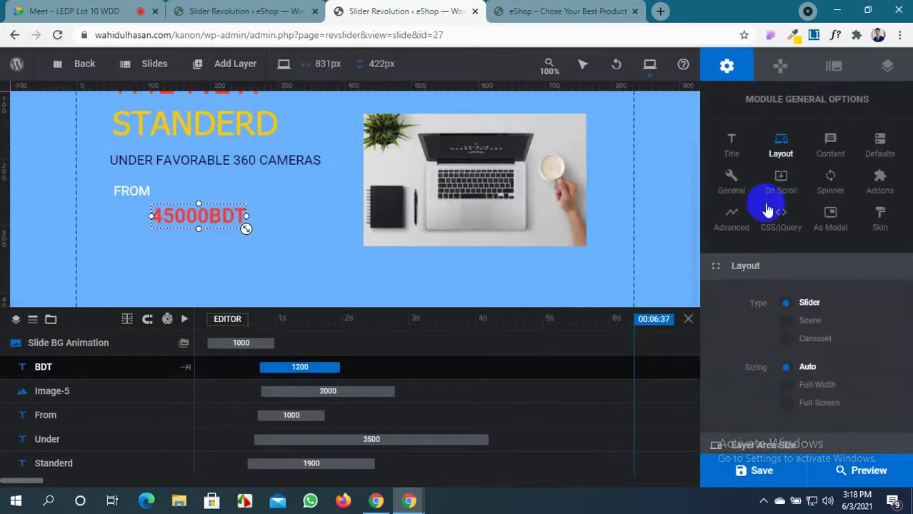
pyautogui.scroll(-4, 802, 327)
pyautogui.scroll(-8, 801, 327)
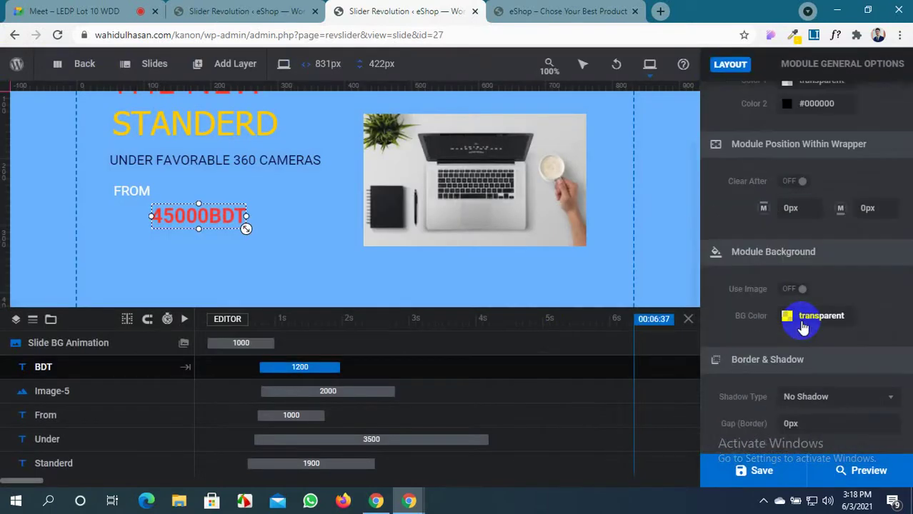
pyautogui.scroll(10, 803, 326)
pyautogui.scroll(2, 475, 218)
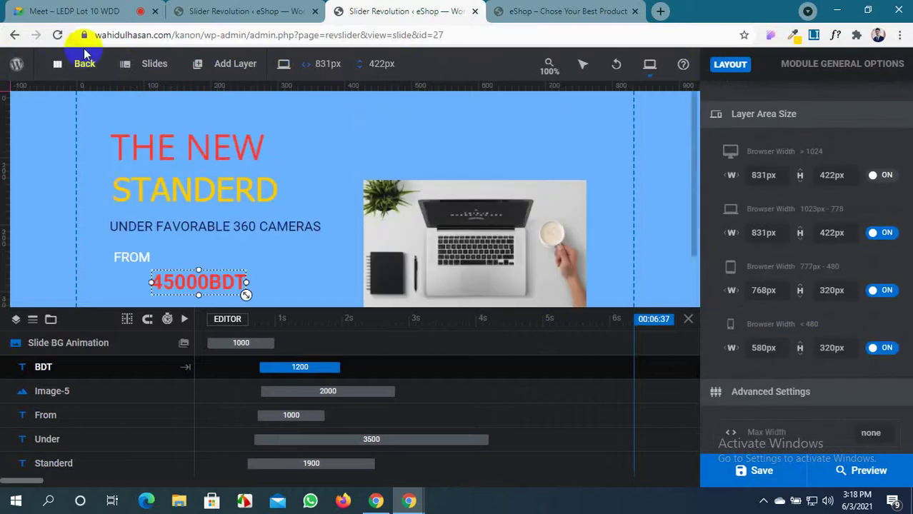
pyautogui.click(12, 37)
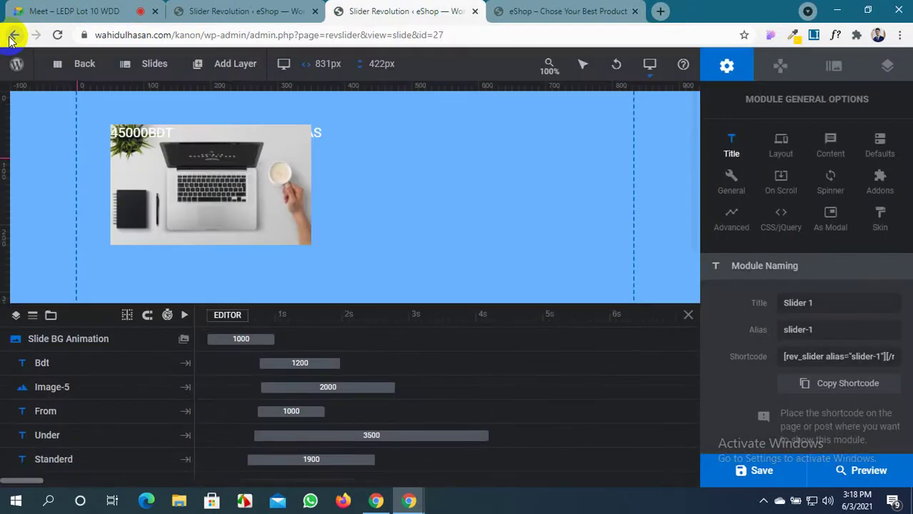
pyautogui.click(12, 36)
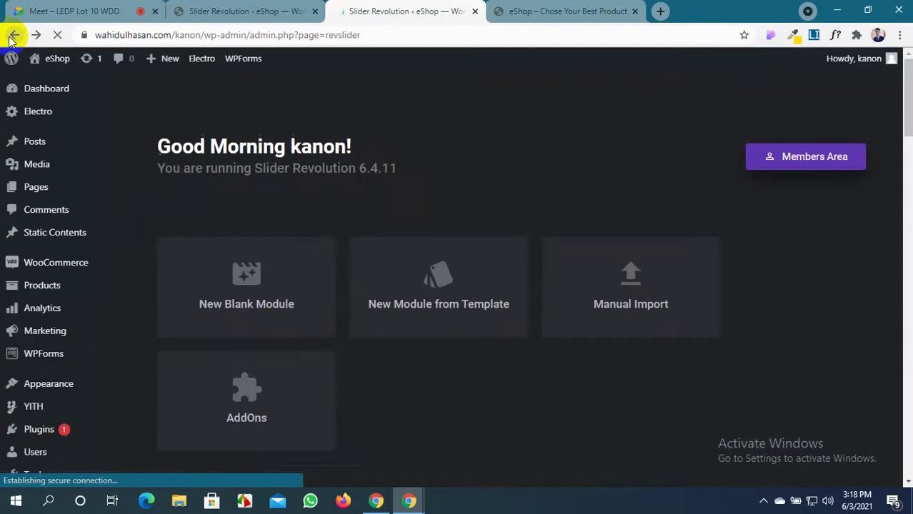
# Change the dashboard module list from 'Show 3 Per Page' to 'Show 12 Per Page'.
pyautogui.scroll(-2, 378, 285)
pyautogui.scroll(-2, 376, 280)
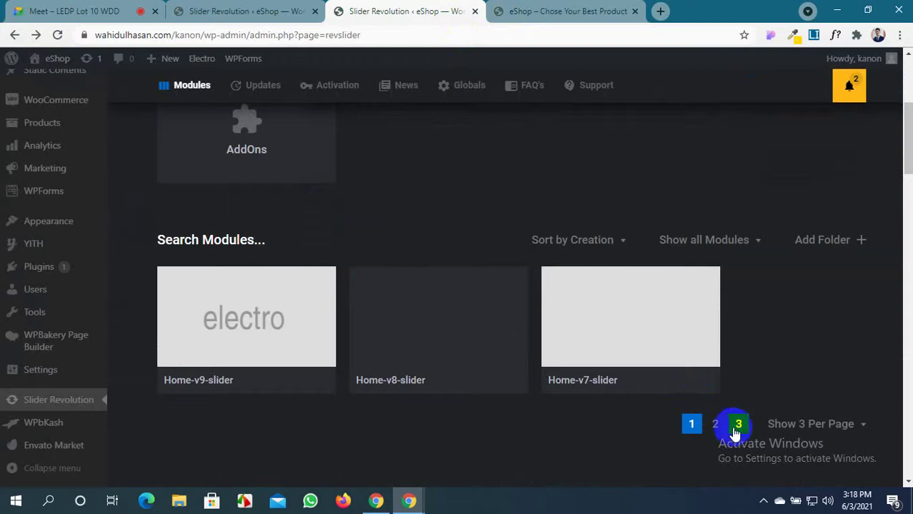
pyautogui.scroll(4, 373, 247)
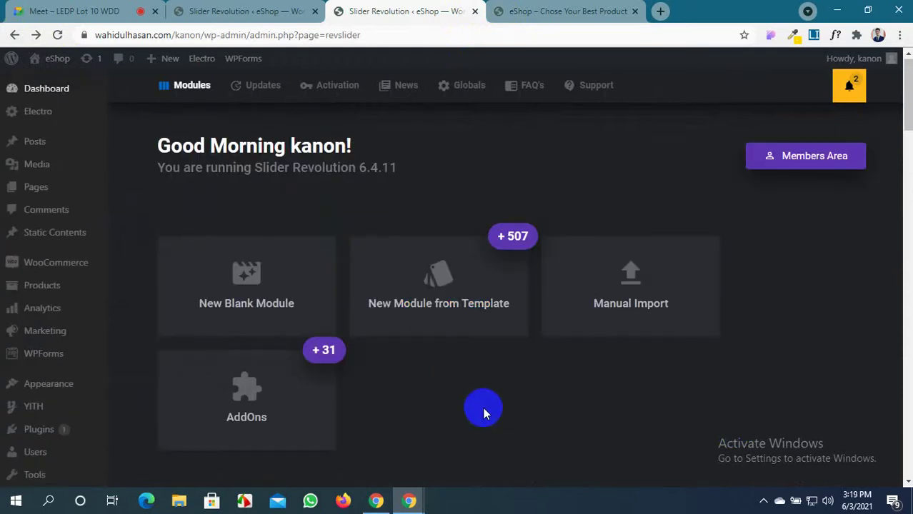
pyautogui.scroll(-5, 483, 407)
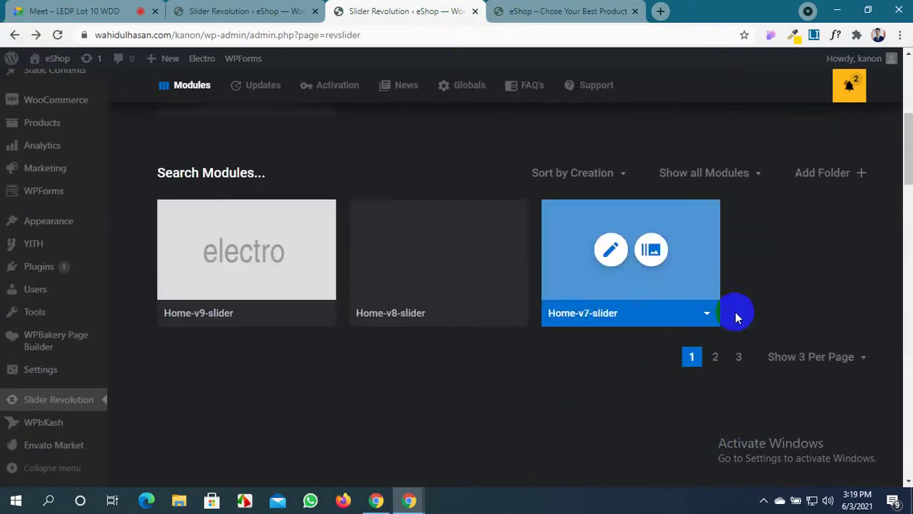
pyautogui.click(819, 357)
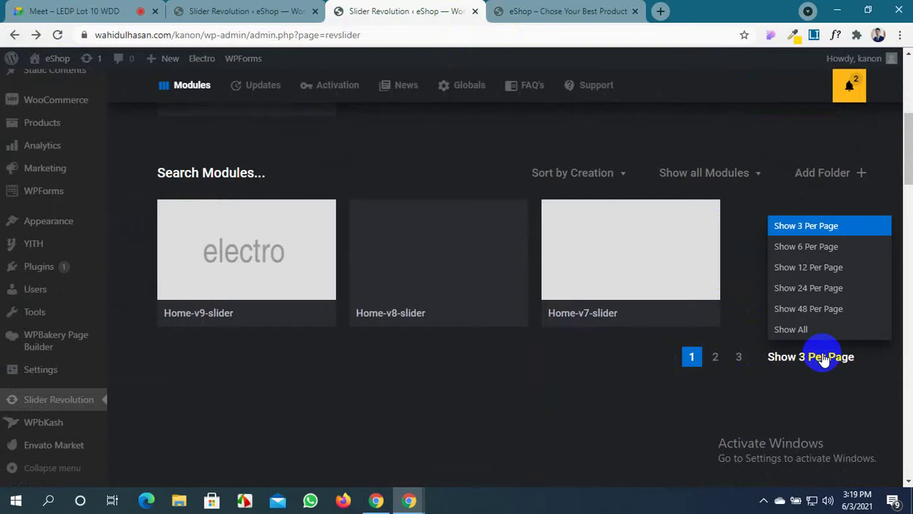
pyautogui.click(825, 271)
# Browse the module list, then go forward to slide 27's editor with title Slider 1.
pyautogui.scroll(-2, 510, 339)
pyautogui.scroll(-1, 510, 337)
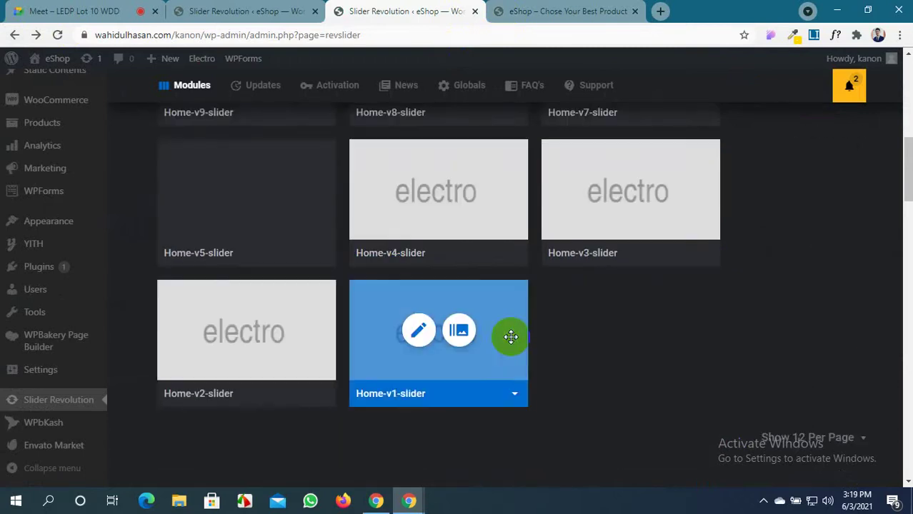
pyautogui.scroll(3, 169, 307)
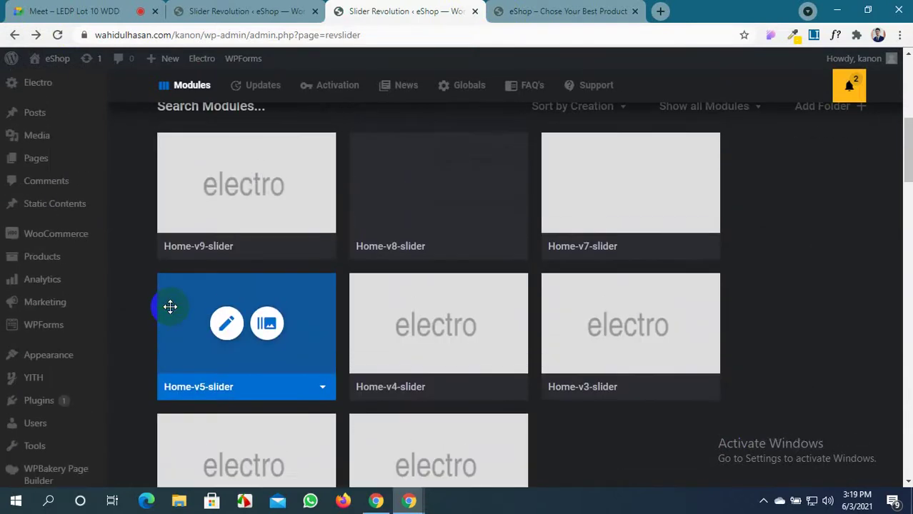
pyautogui.scroll(1, 172, 307)
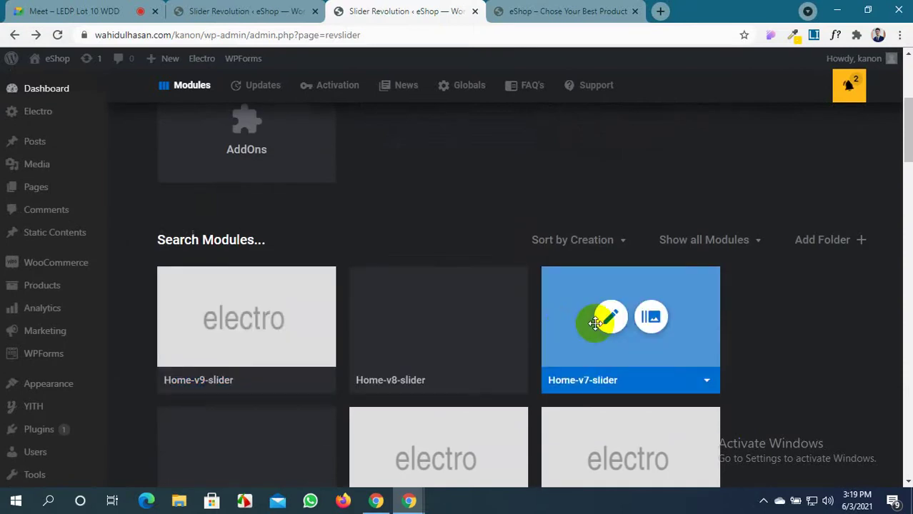
pyautogui.scroll(2, 596, 322)
pyautogui.scroll(2, 495, 342)
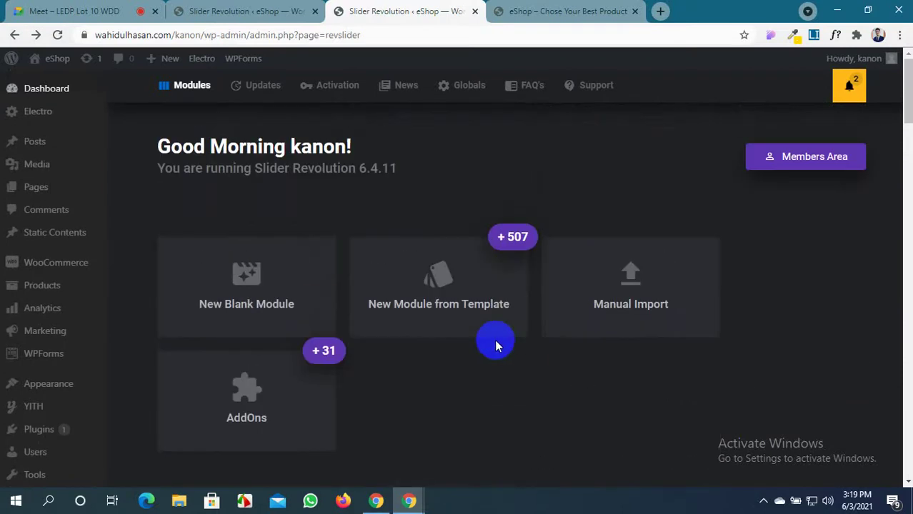
pyautogui.click(36, 35)
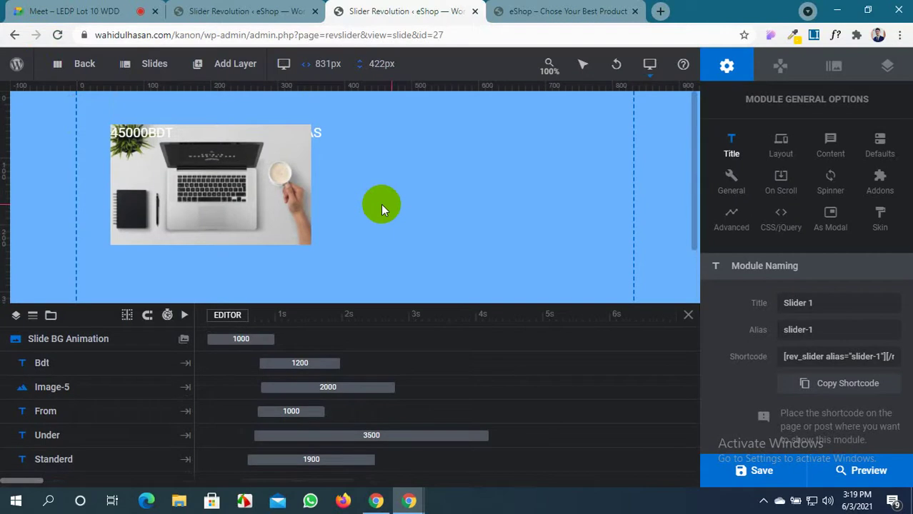
# Retitle the module from 'Slider 1' to 'Amar Slider' and save the slider.
pyautogui.click(799, 304)
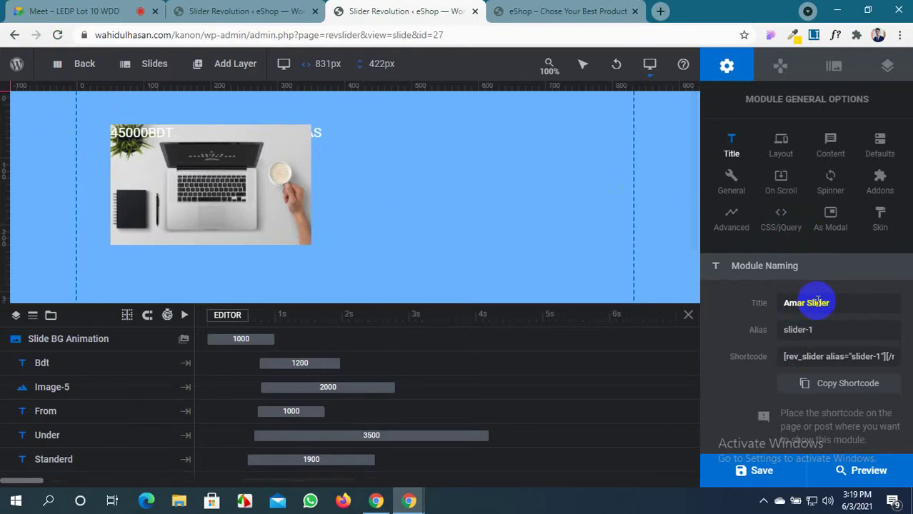
pyautogui.click(757, 470)
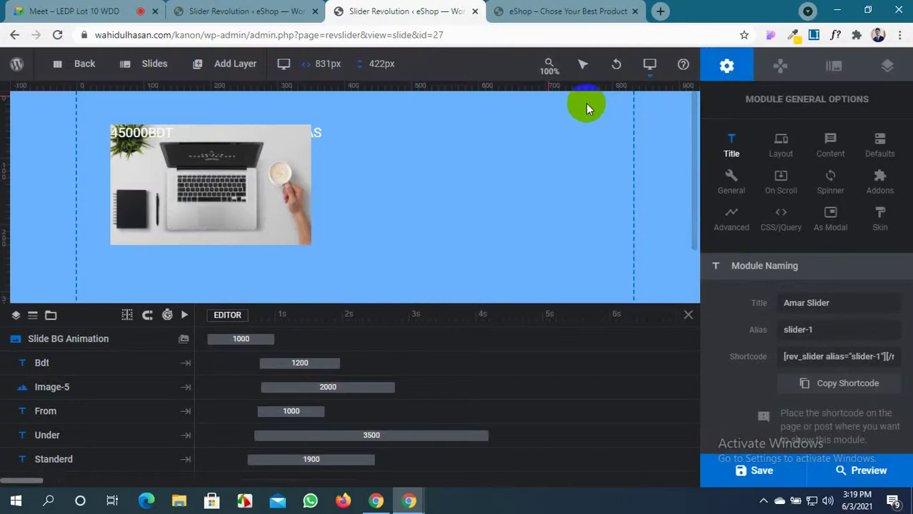
pyautogui.moveTo(650, 72)
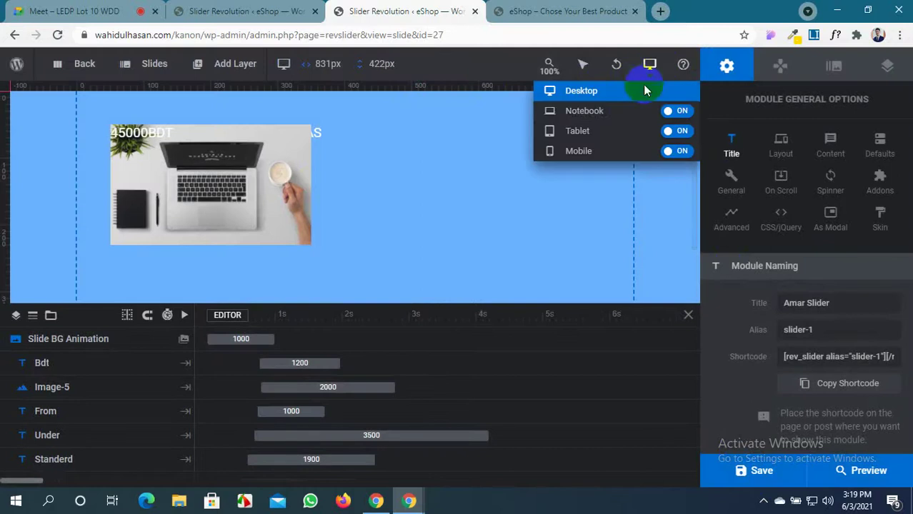
pyautogui.click(627, 113)
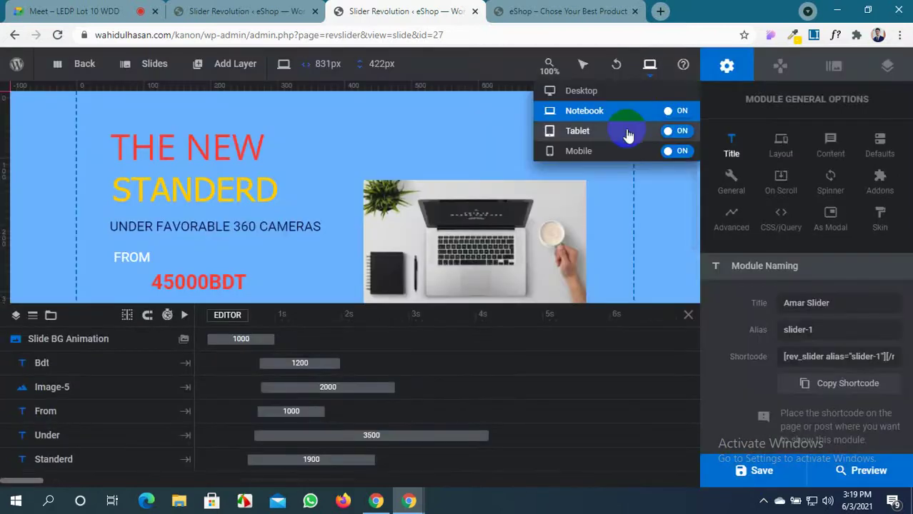
pyautogui.click(627, 135)
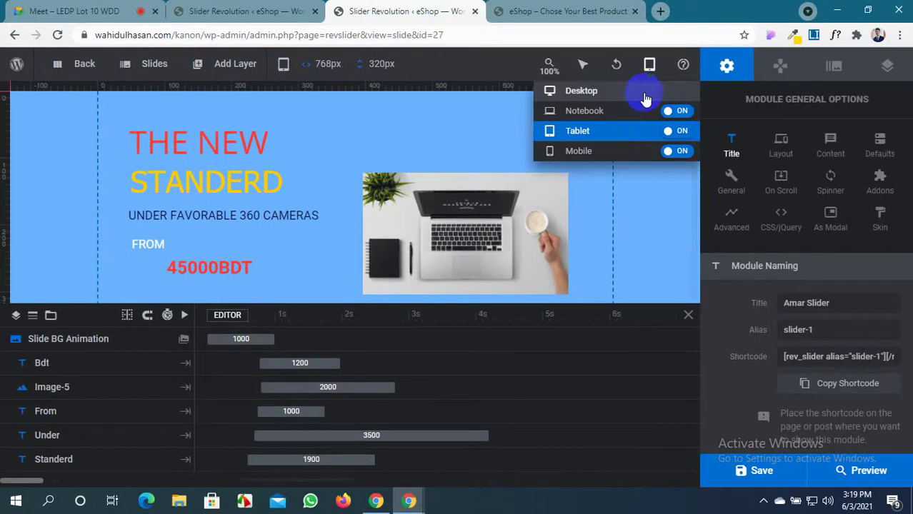
pyautogui.click(625, 146)
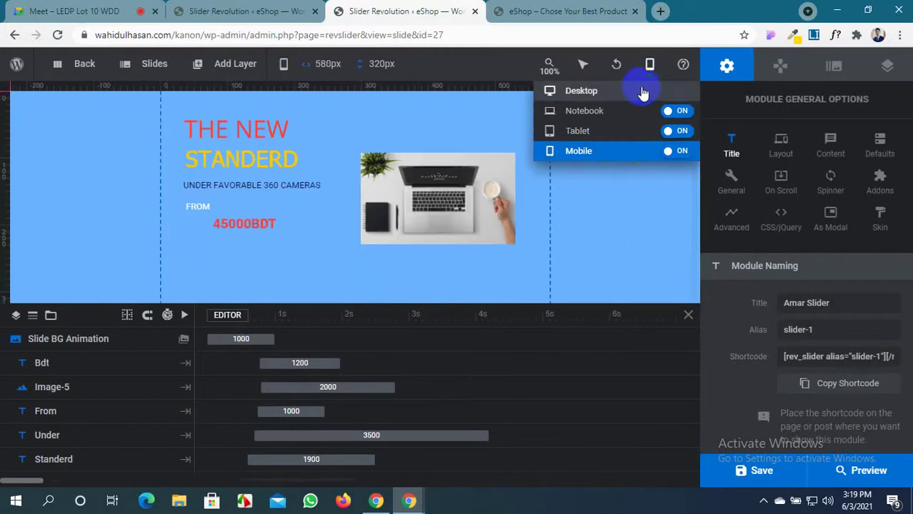
pyautogui.moveTo(615, 66)
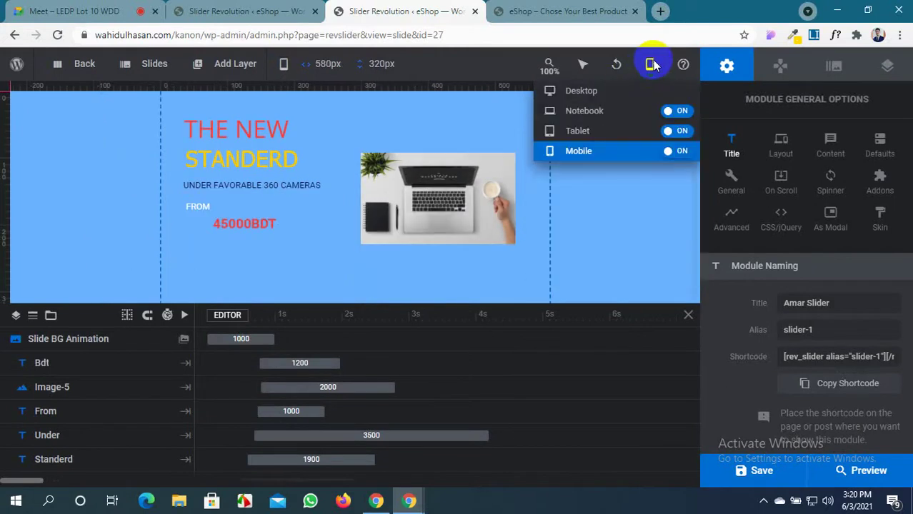
pyautogui.moveTo(650, 65)
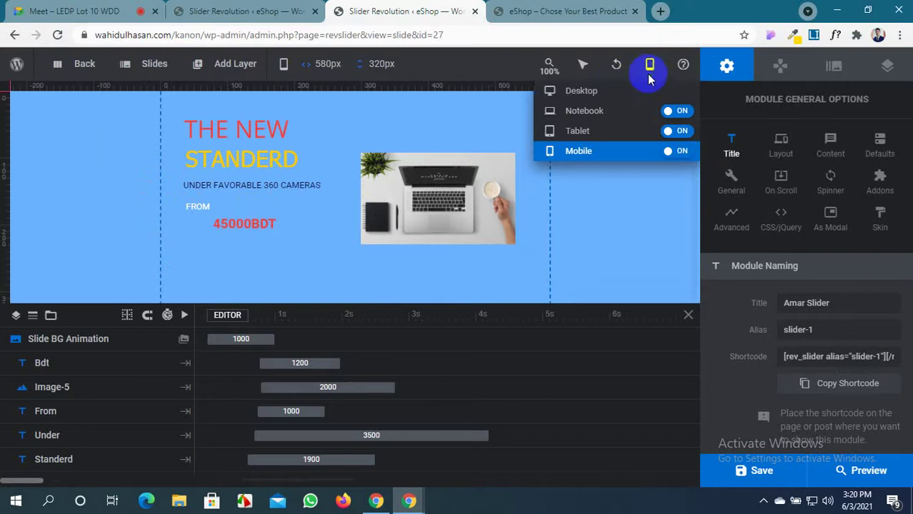
pyautogui.click(646, 90)
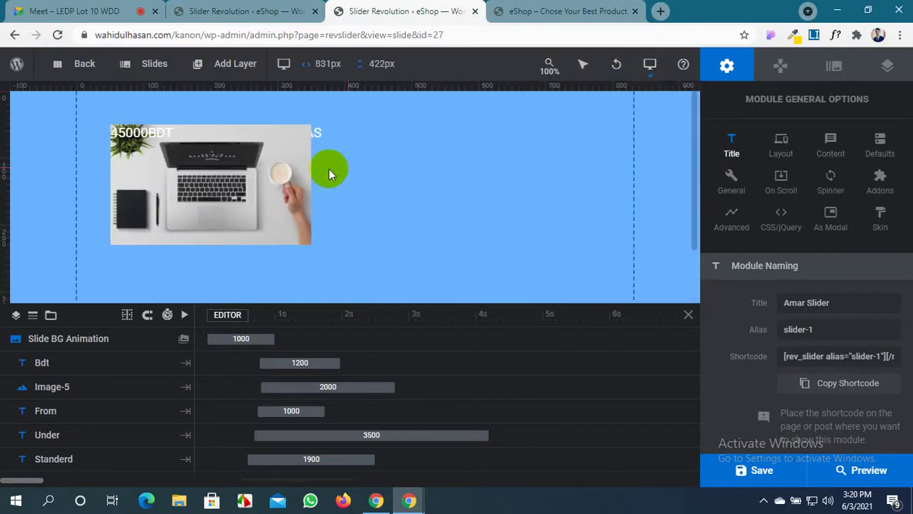
# Move the laptop image right, lower the 360 cameras line, and pull out the 45000BDT price.
pyautogui.moveTo(232, 182); pyautogui.dragTo(521, 223)
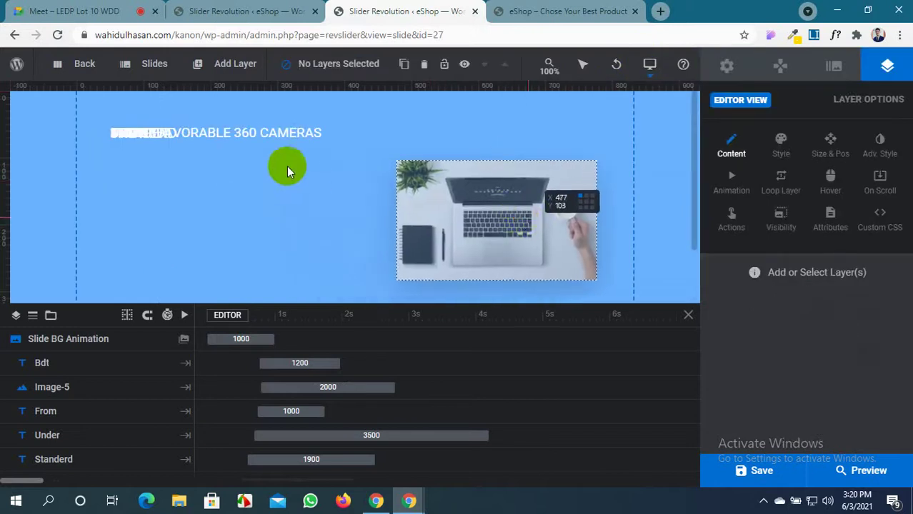
pyautogui.moveTo(265, 130); pyautogui.dragTo(267, 211)
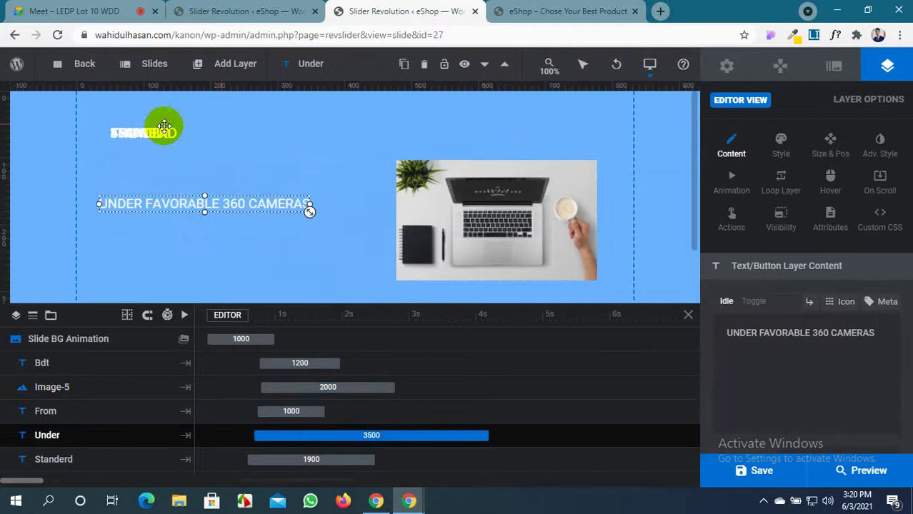
pyautogui.moveTo(157, 131); pyautogui.dragTo(216, 139)
# Place THE NEW at top left enlarged to 42px, with FROM and STANDERD together lower down.
pyautogui.moveTo(152, 133); pyautogui.dragTo(243, 117)
pyautogui.moveTo(140, 127); pyautogui.dragTo(135, 232)
pyautogui.moveTo(169, 123); pyautogui.dragTo(127, 116)
pyautogui.moveTo(207, 139); pyautogui.dragTo(214, 232)
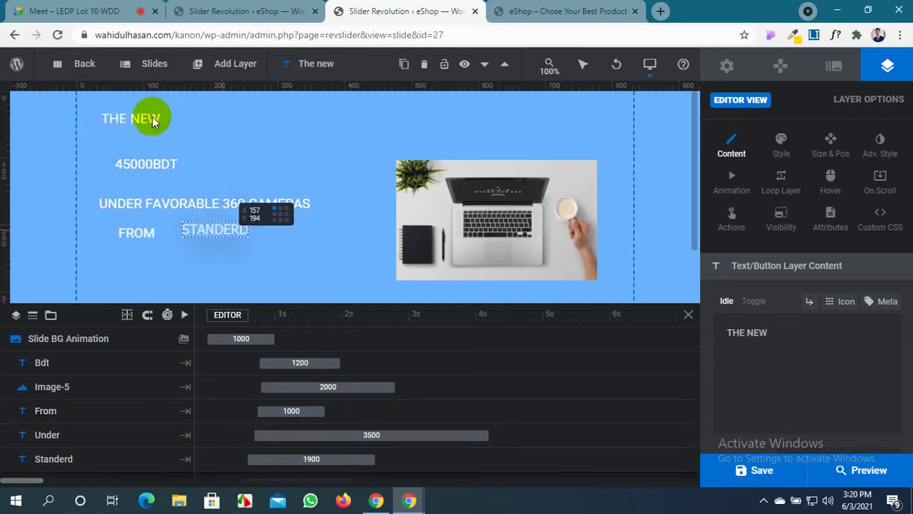
pyautogui.click(159, 127)
pyautogui.moveTo(159, 127); pyautogui.dragTo(223, 145)
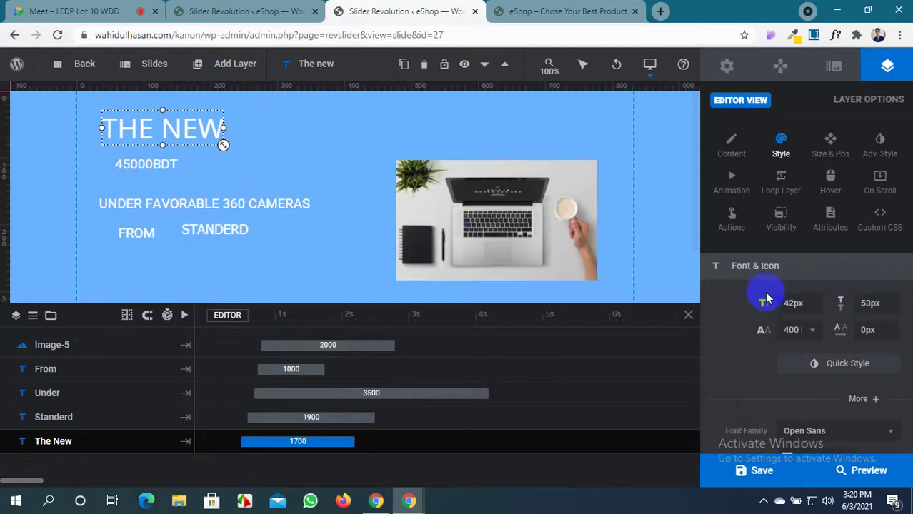
# Colour THE NEW headline purple #7272cc and bring up its animation settings.
pyautogui.scroll(-1, 782, 310)
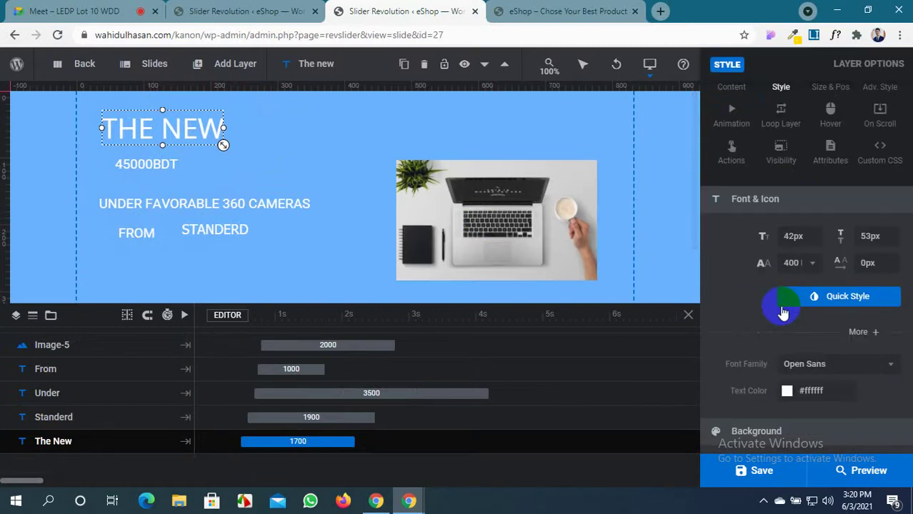
pyautogui.click(786, 392)
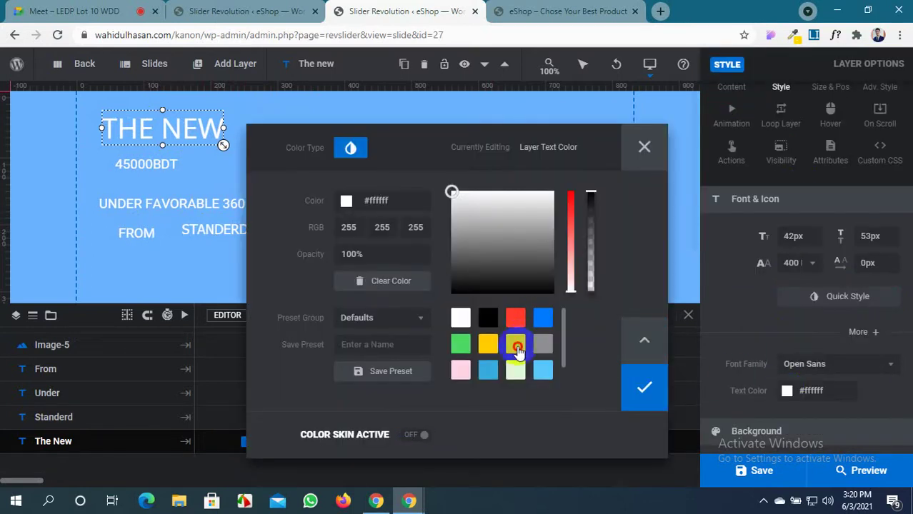
pyautogui.click(518, 349)
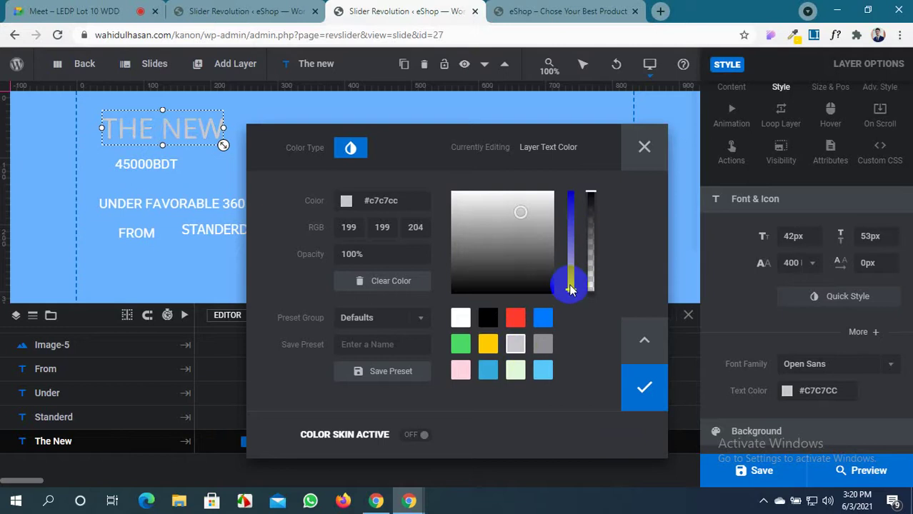
pyautogui.moveTo(571, 283); pyautogui.dragTo(573, 253)
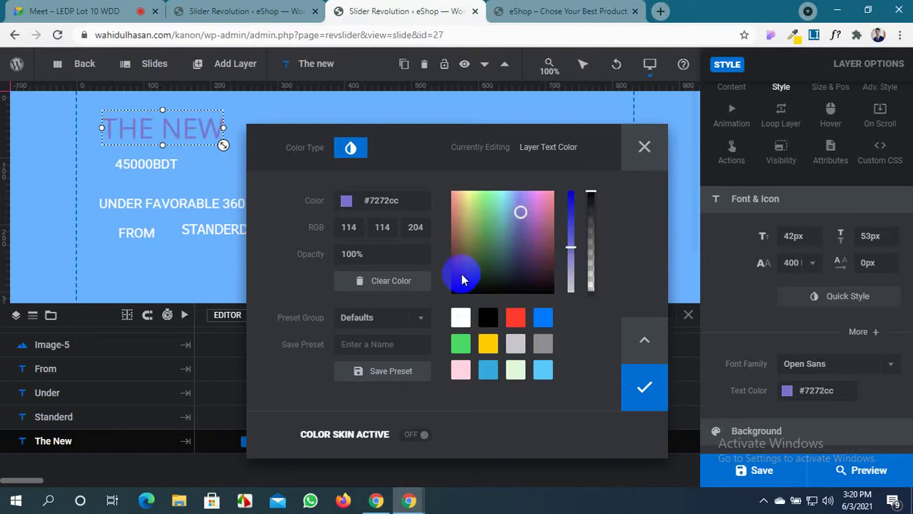
pyautogui.click(641, 385)
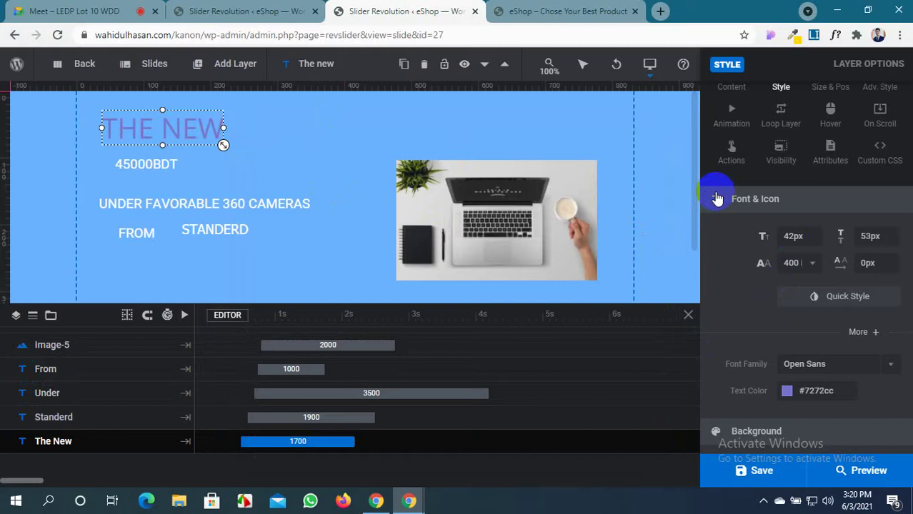
pyautogui.click(730, 115)
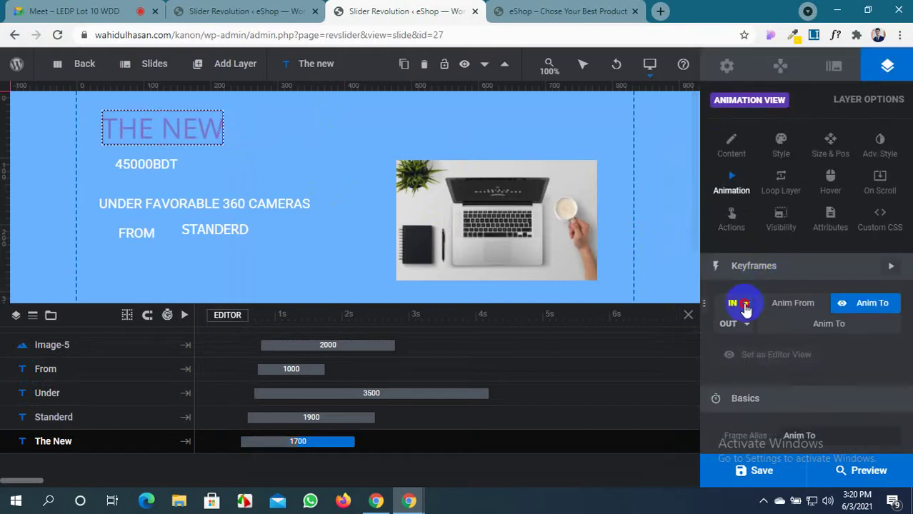
# Give THE NEW a Letters Fly In From Top entrance (1200 ms from 500 ms) and save.
pyautogui.click(740, 303)
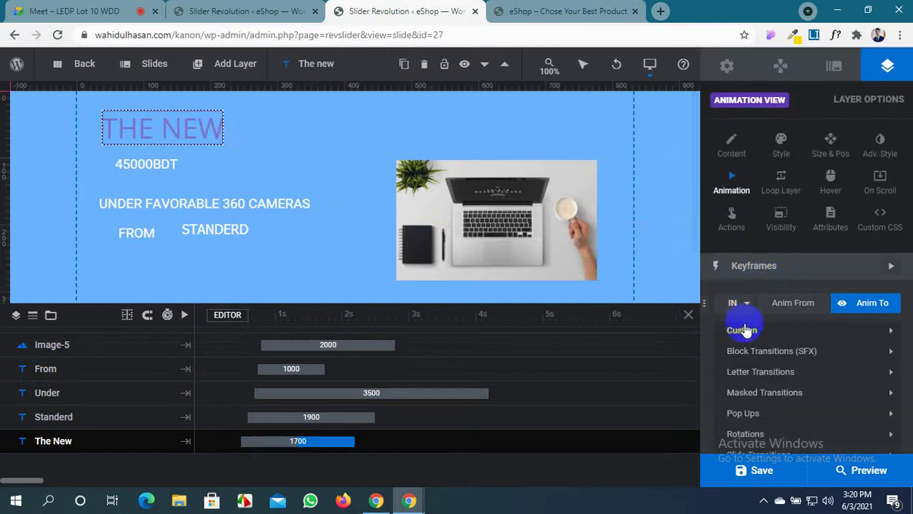
pyautogui.click(877, 373)
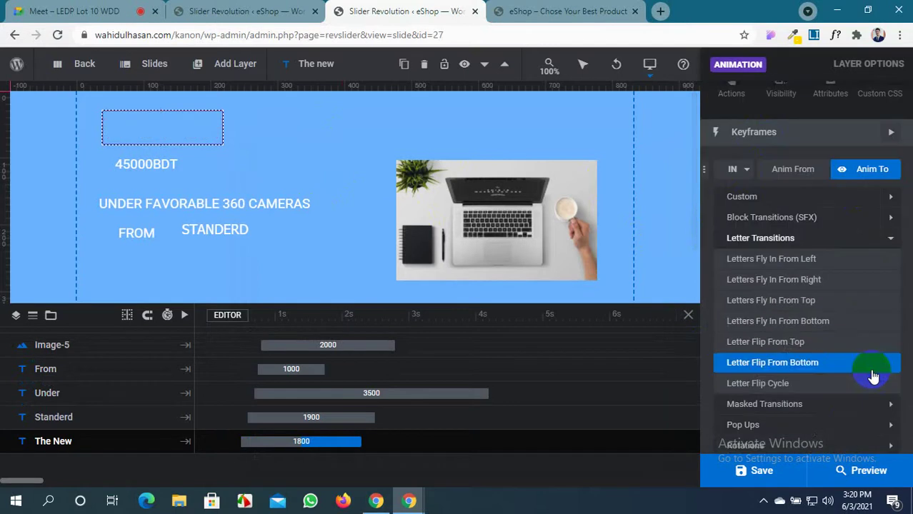
pyautogui.click(842, 281)
pyautogui.click(834, 304)
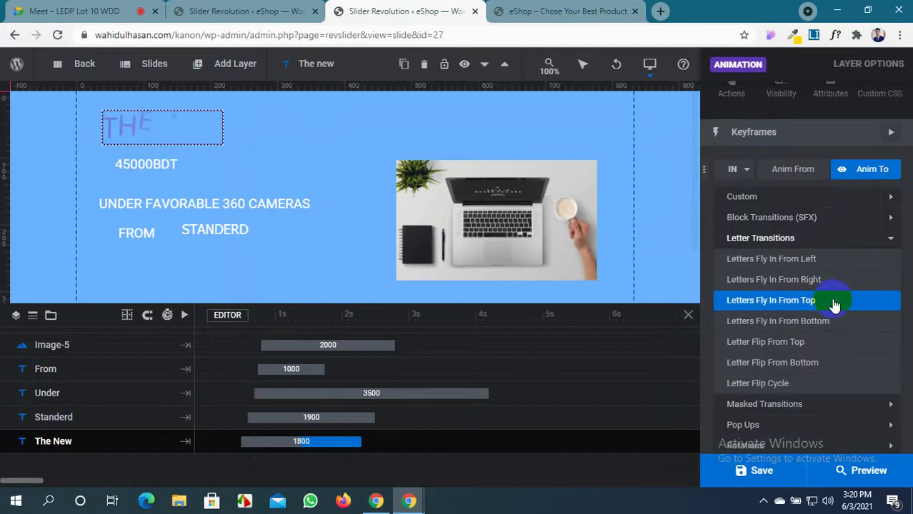
pyautogui.click(828, 306)
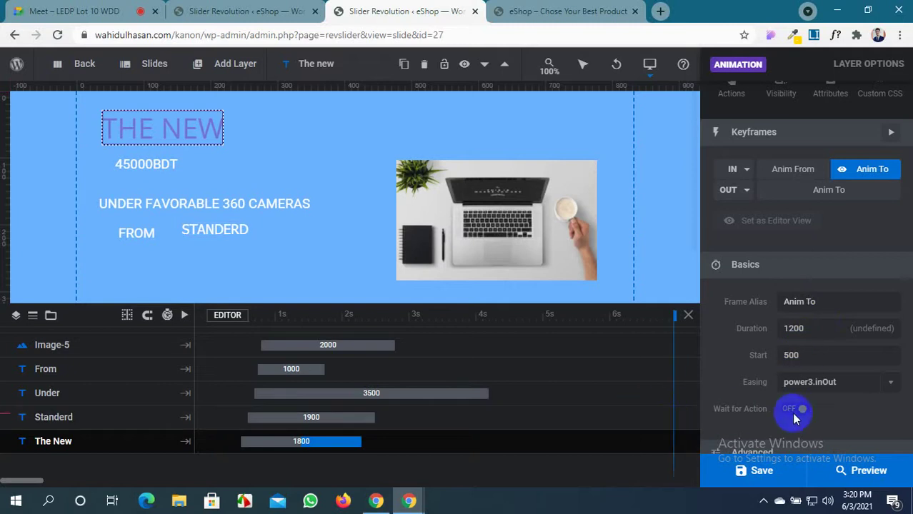
pyautogui.scroll(-1, 793, 429)
pyautogui.click(761, 470)
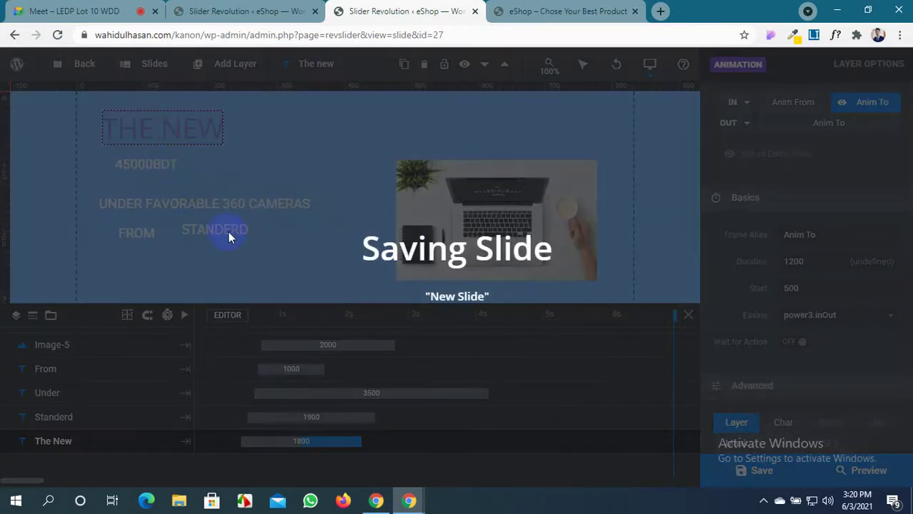
# Move the 45000BDT price lower and Standerd up-left, then resize the price text box.
pyautogui.moveTo(145, 166); pyautogui.dragTo(175, 262)
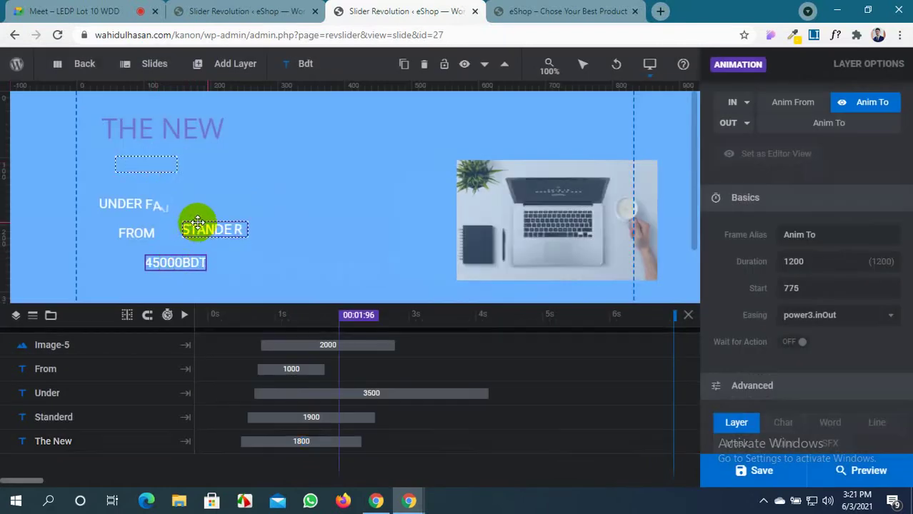
pyautogui.moveTo(196, 226); pyautogui.dragTo(133, 165)
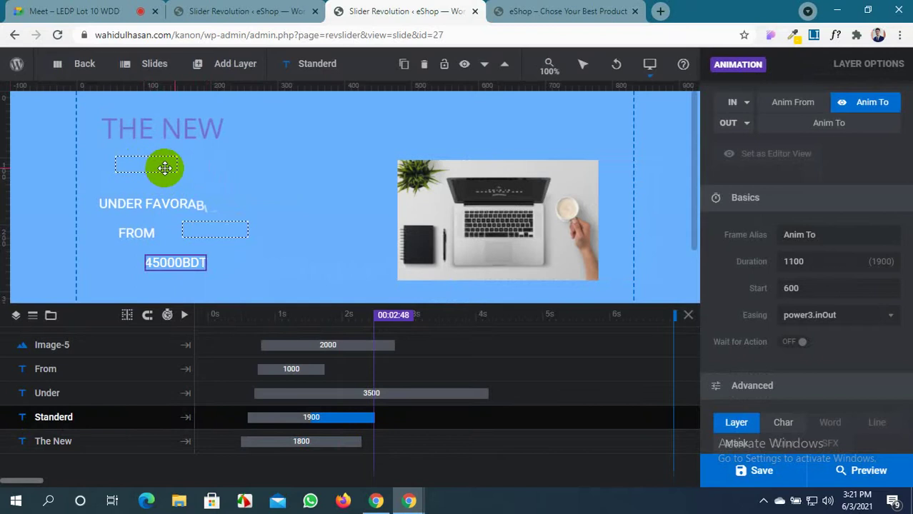
pyautogui.click(648, 124)
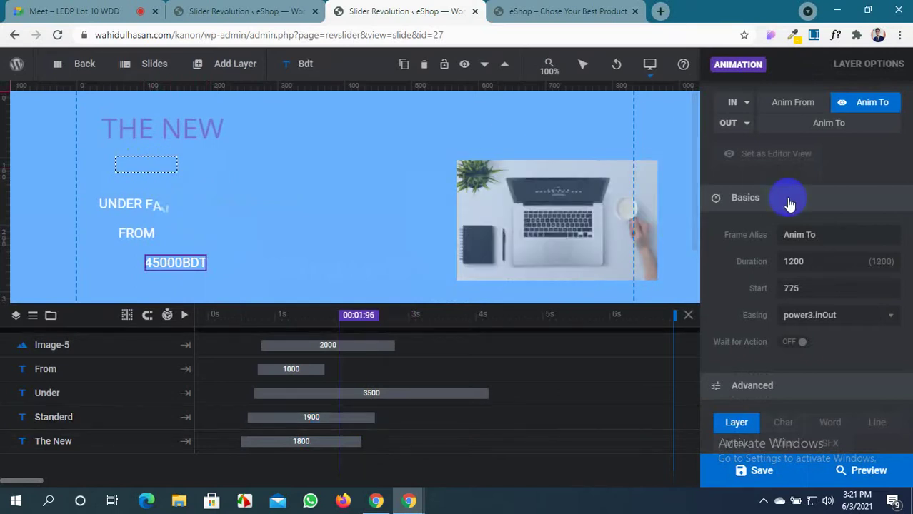
pyautogui.click(787, 200)
pyautogui.click(732, 154)
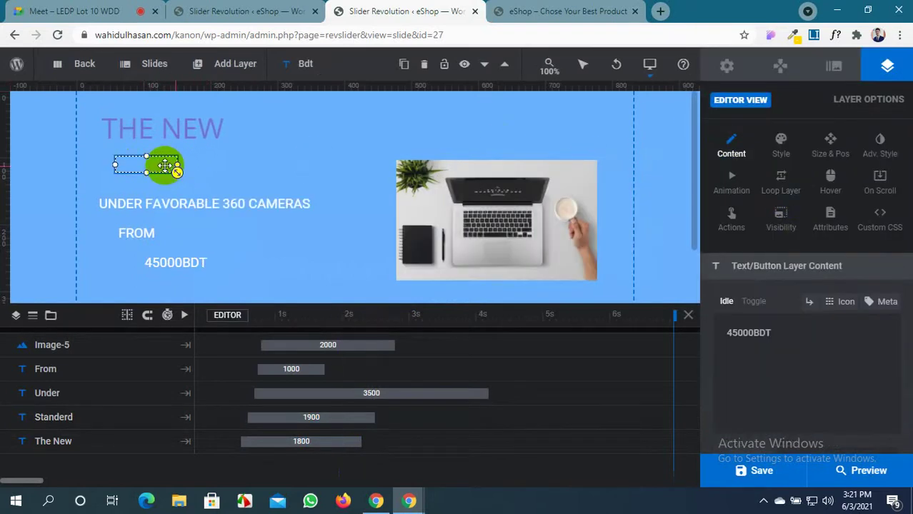
pyautogui.moveTo(178, 173); pyautogui.dragTo(193, 265)
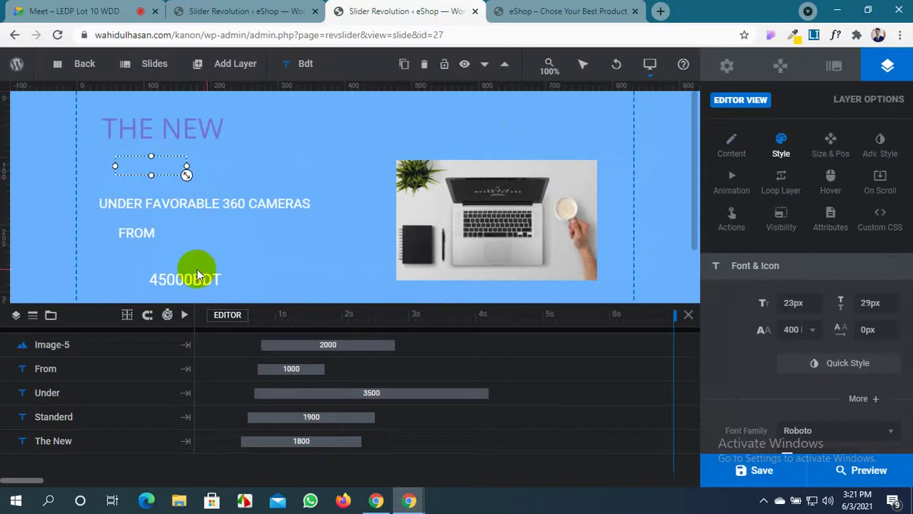
# Empty the 45000BDT price layer's text and delete that layer from the slide.
pyautogui.click(214, 204)
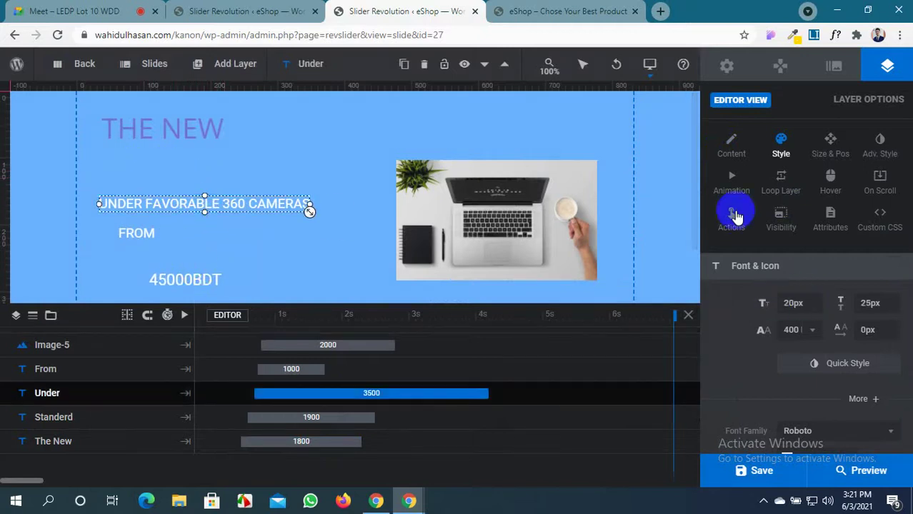
pyautogui.click(730, 145)
pyautogui.click(162, 163)
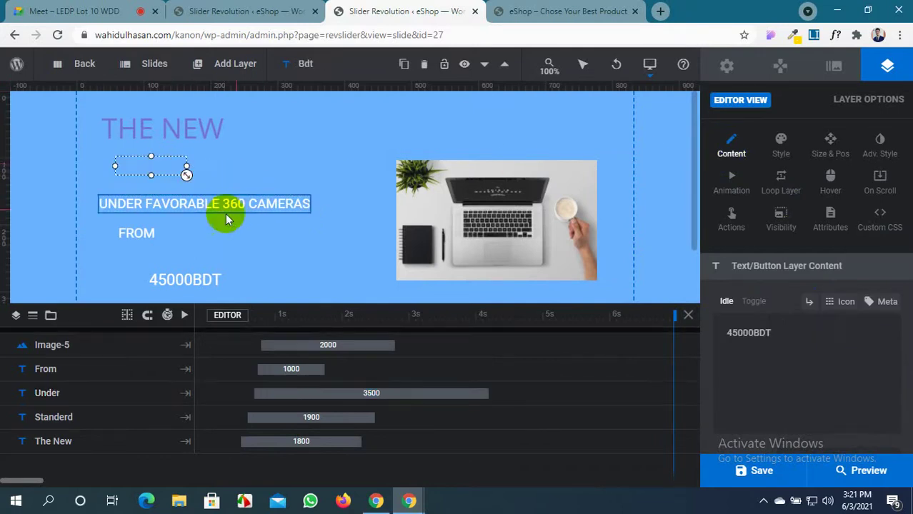
pyautogui.click(193, 283)
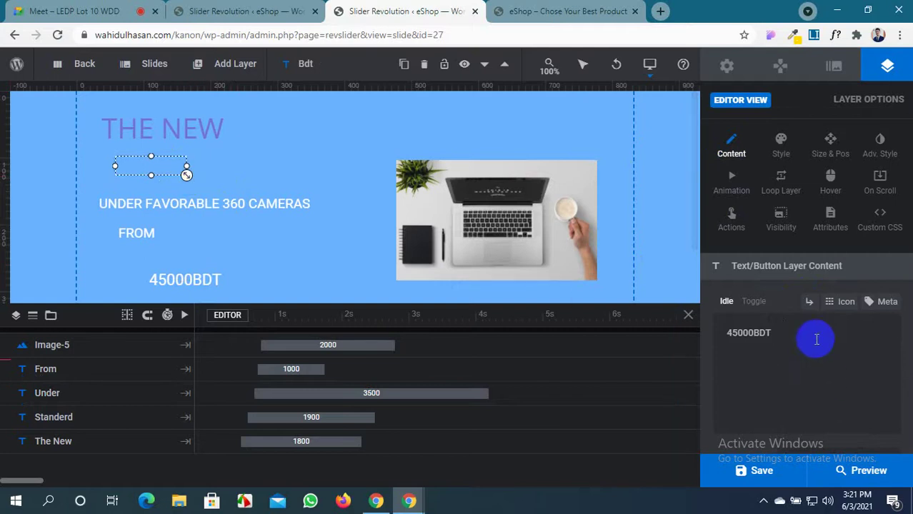
pyautogui.moveTo(784, 333); pyautogui.dragTo(714, 341)
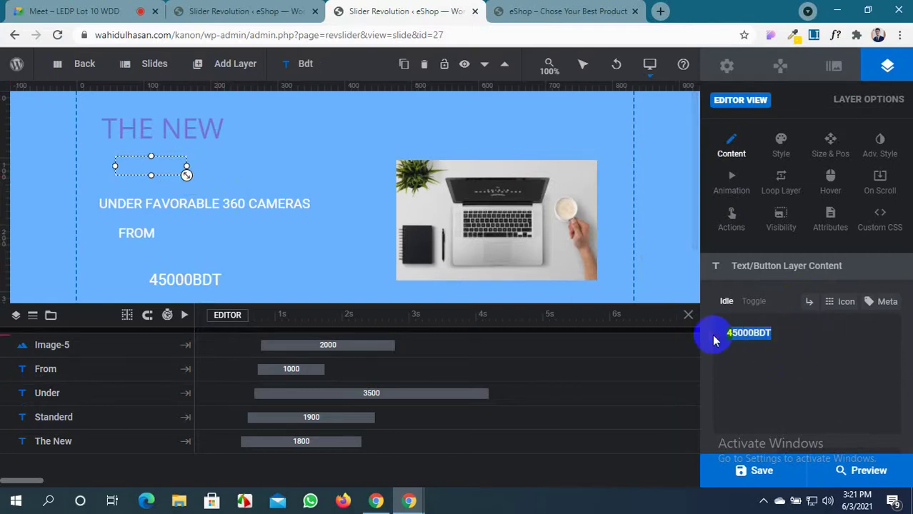
pyautogui.write('Stad')
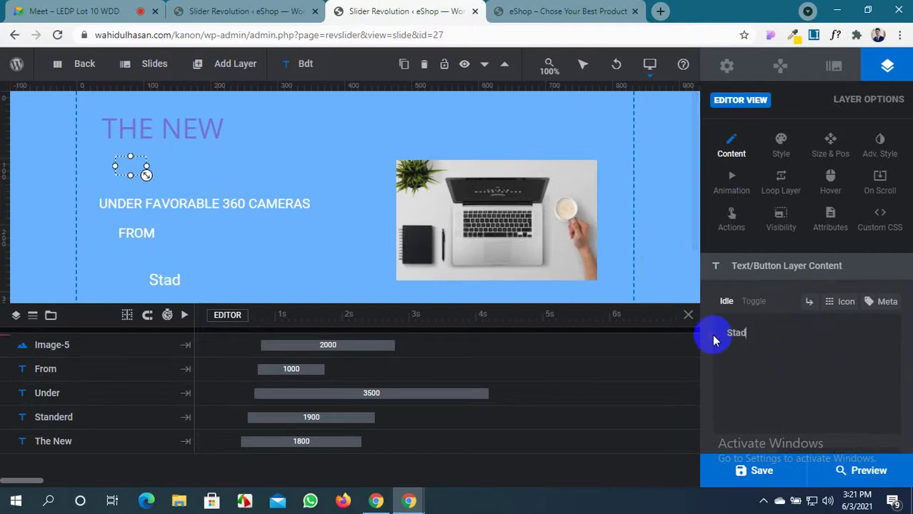
pyautogui.write('tand')
pyautogui.press('BackSpace')
pyautogui.press('BackSpace')
pyautogui.press('BackSpace')
pyautogui.press('BackSpace')
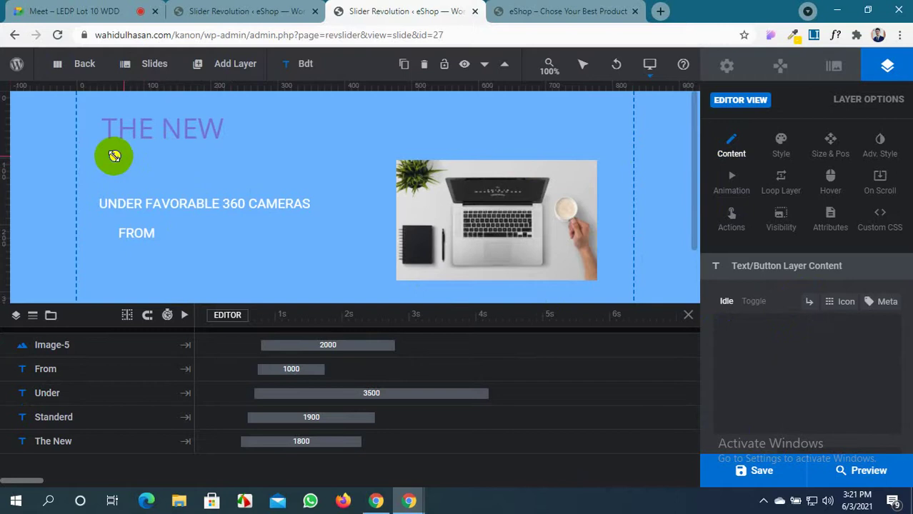
pyautogui.rightClick(114, 156)
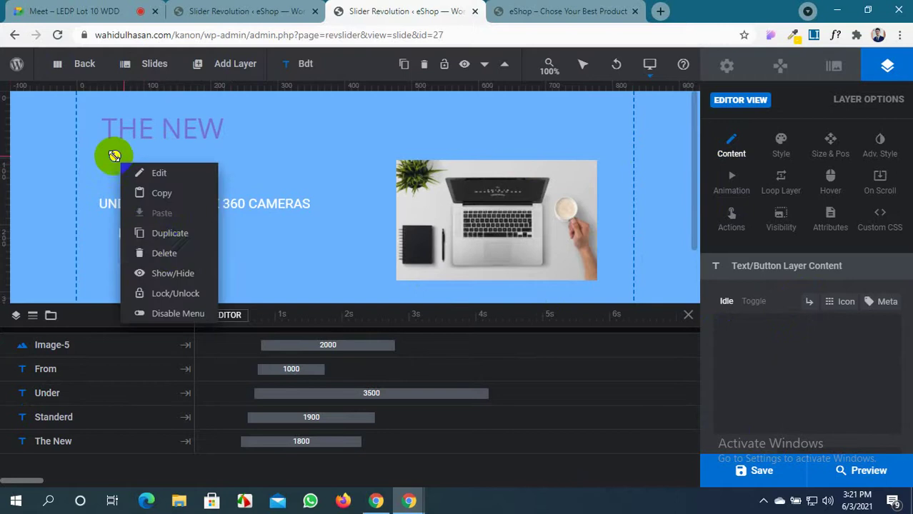
pyautogui.click(166, 253)
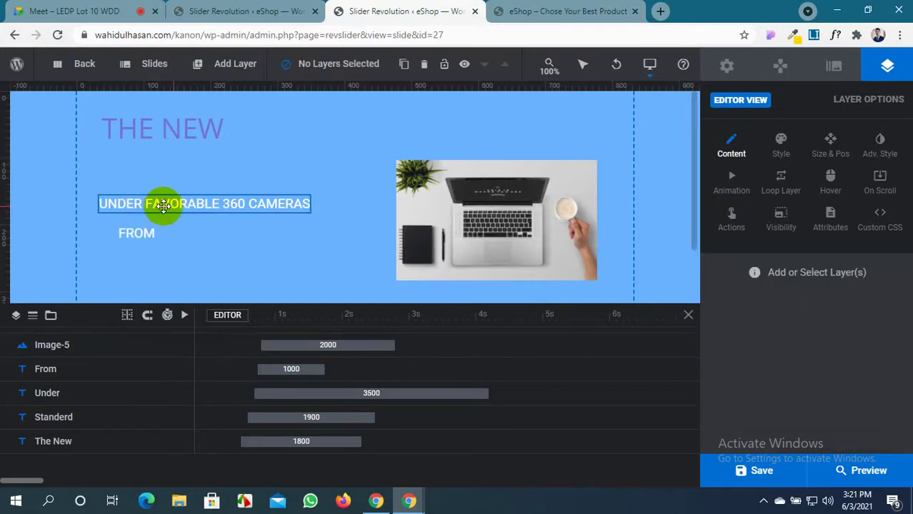
pyautogui.click(237, 71)
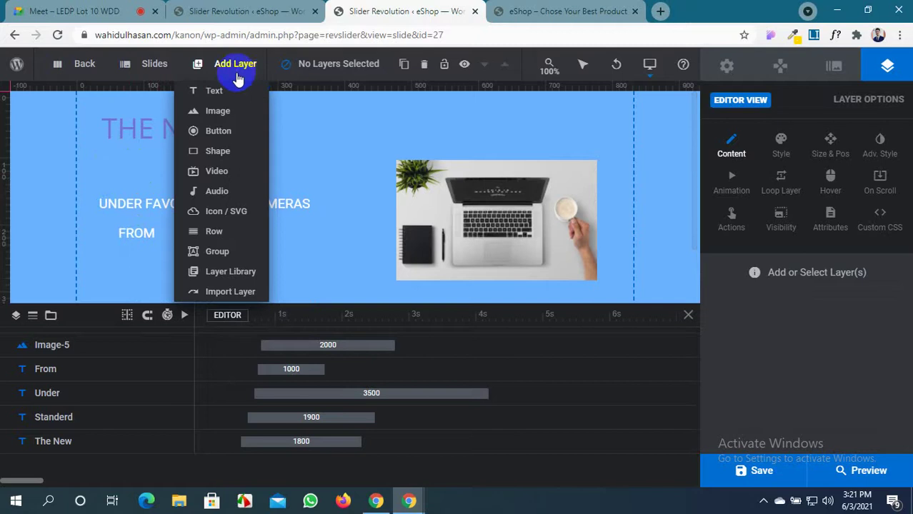
# Add a Quick Style Headline text layer reading New Layer.
pyautogui.moveTo(214, 96)
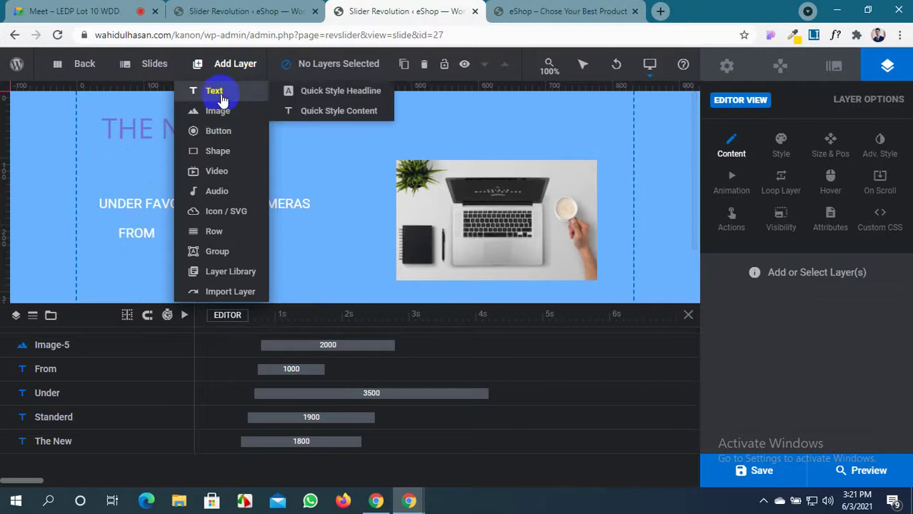
pyautogui.click(333, 98)
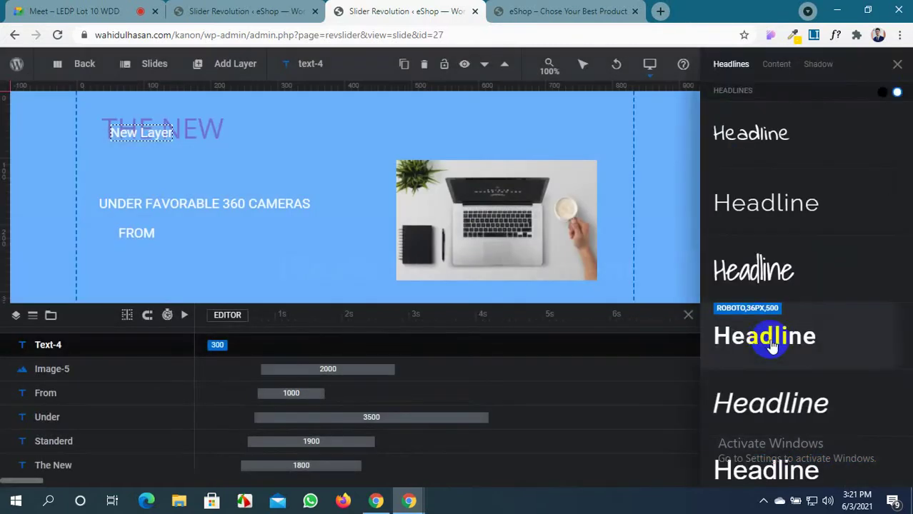
pyautogui.click(896, 64)
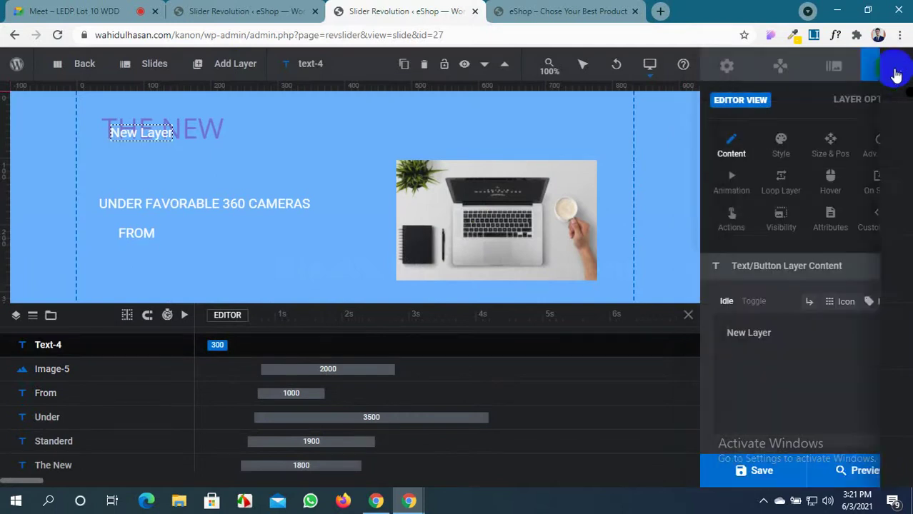
# Colour the STANDERD text yellow #ffcc00, then delete the Standerd layer.
pyautogui.click(131, 448)
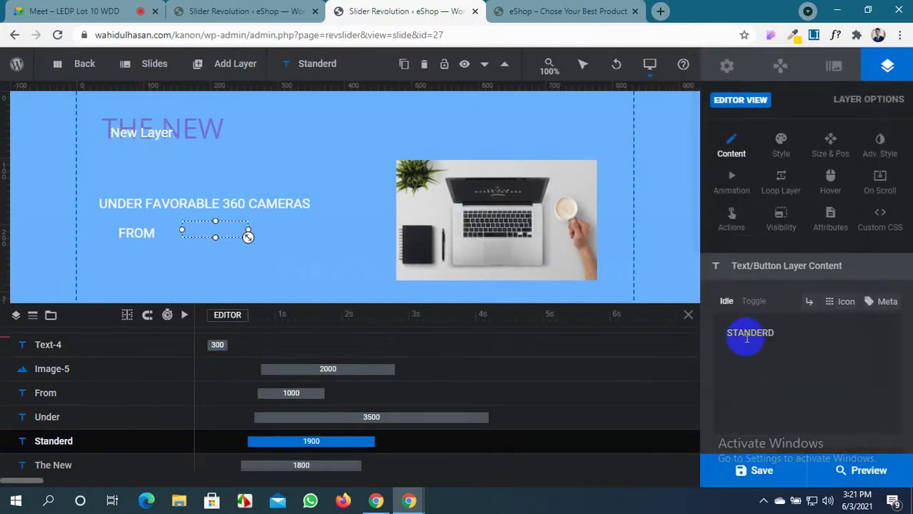
pyautogui.moveTo(771, 333); pyautogui.dragTo(724, 330)
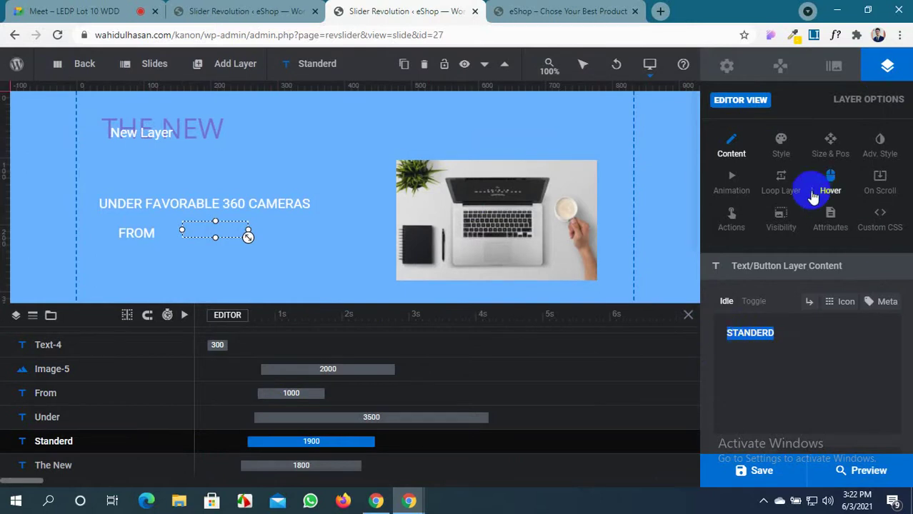
pyautogui.click(791, 168)
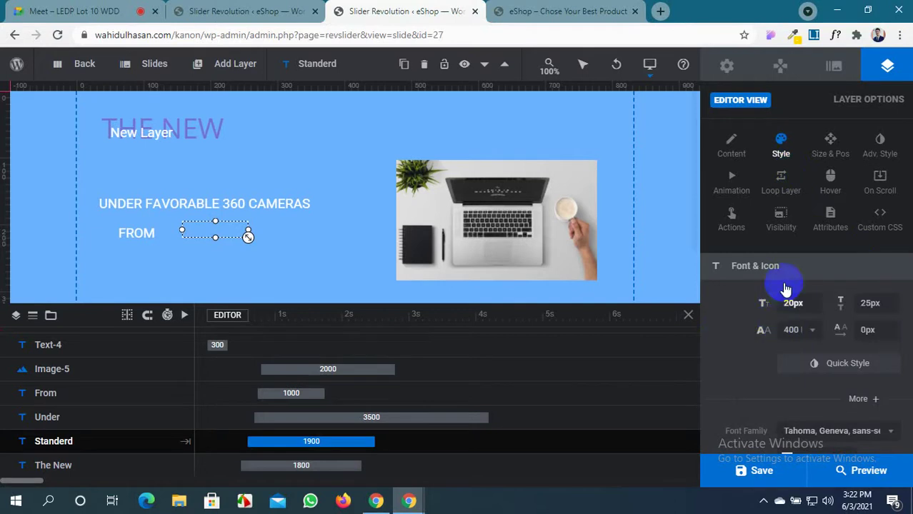
pyautogui.scroll(-2, 793, 328)
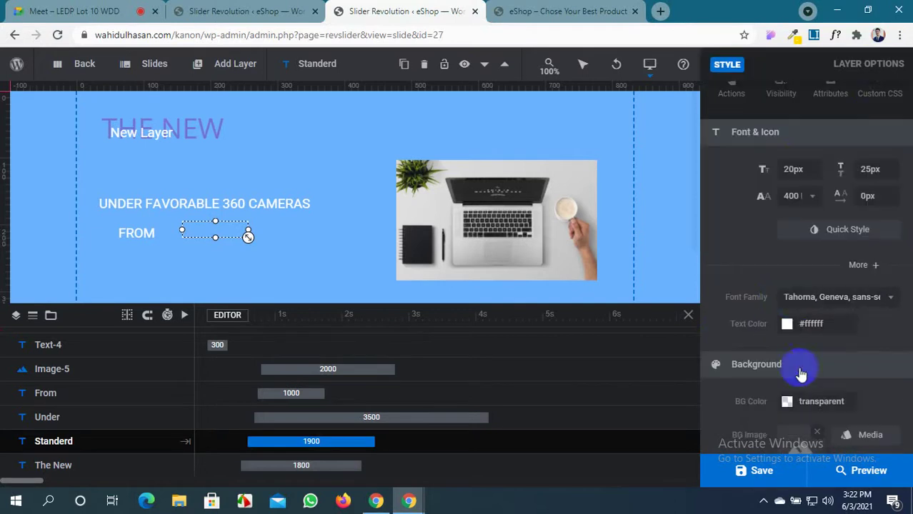
pyautogui.click(801, 325)
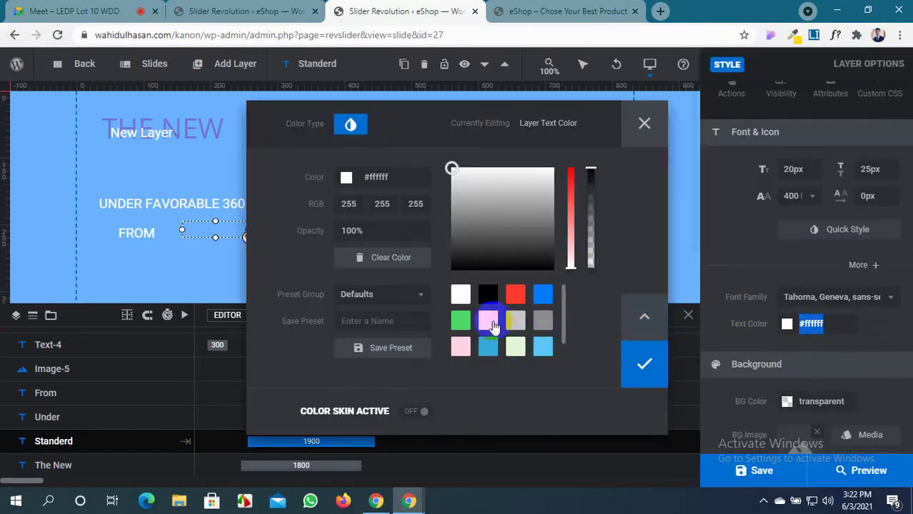
pyautogui.click(488, 295)
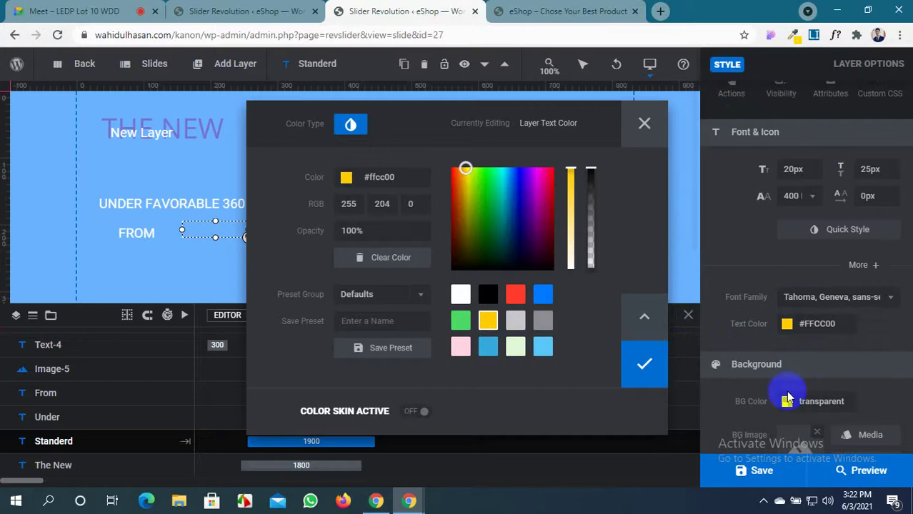
pyautogui.click(630, 450)
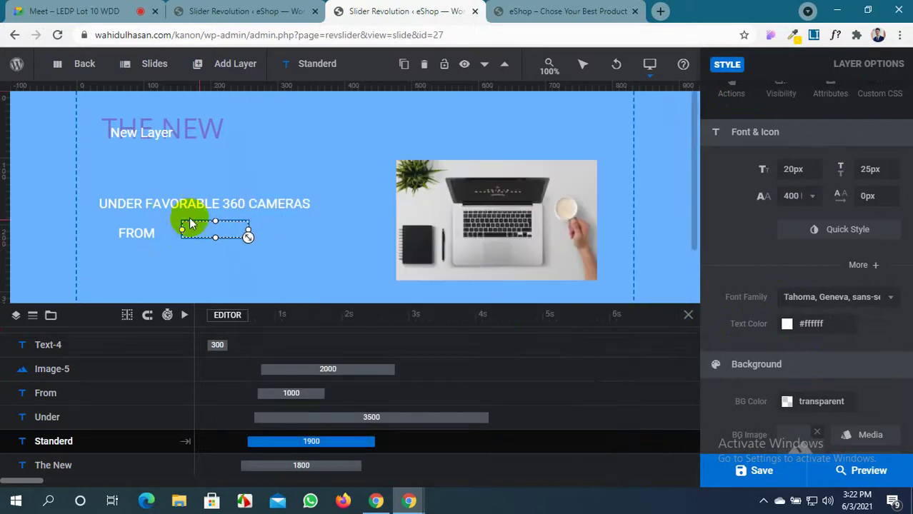
pyautogui.rightClick(214, 242)
pyautogui.click(243, 331)
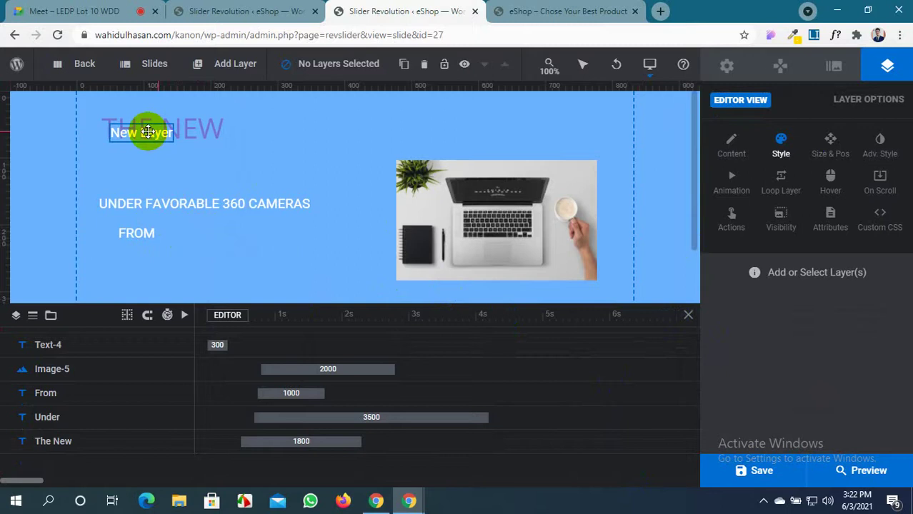
# Move New Layer below THE NEW and view the slide in mobile, tablet, then notebook layouts.
pyautogui.moveTo(148, 131); pyautogui.dragTo(144, 164)
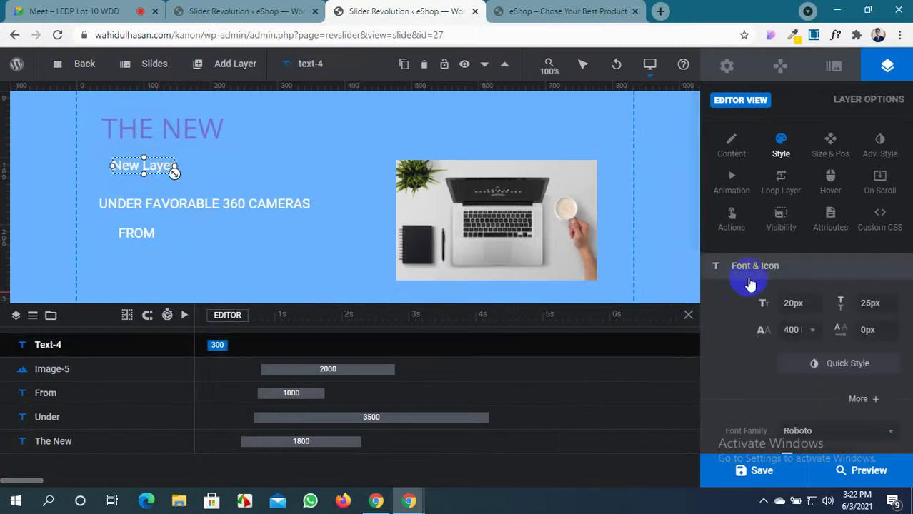
pyautogui.moveTo(616, 65)
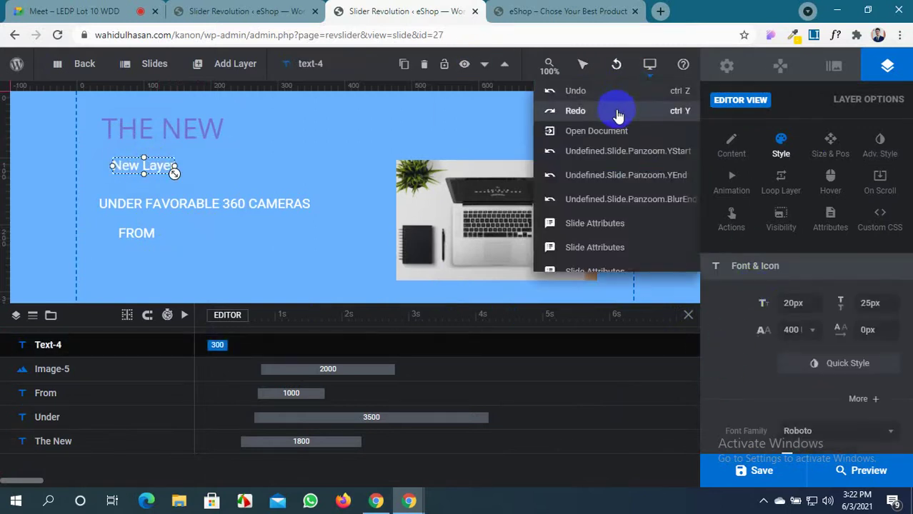
pyautogui.moveTo(645, 68)
pyautogui.click(632, 113)
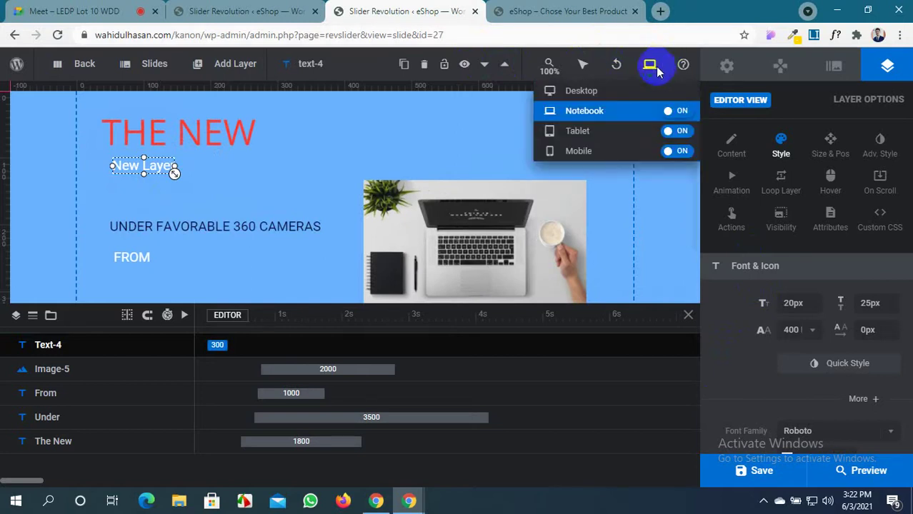
pyautogui.click(596, 152)
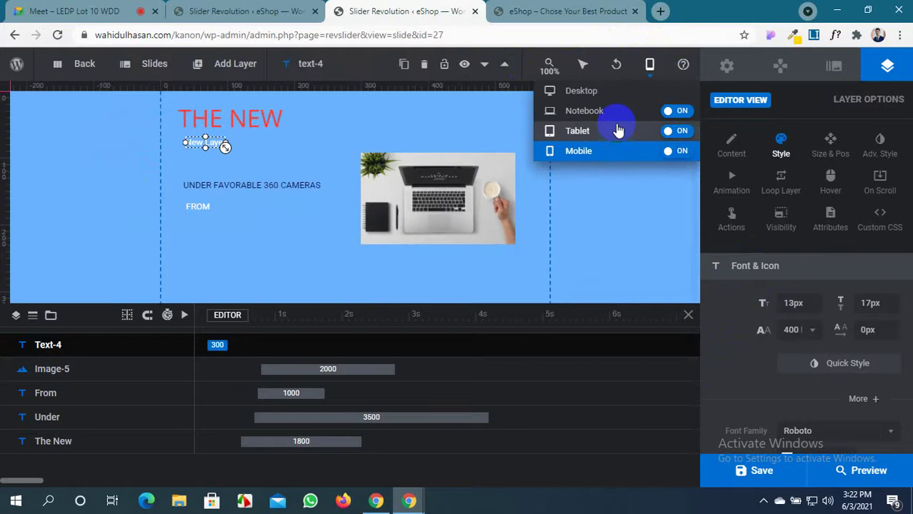
pyautogui.click(618, 129)
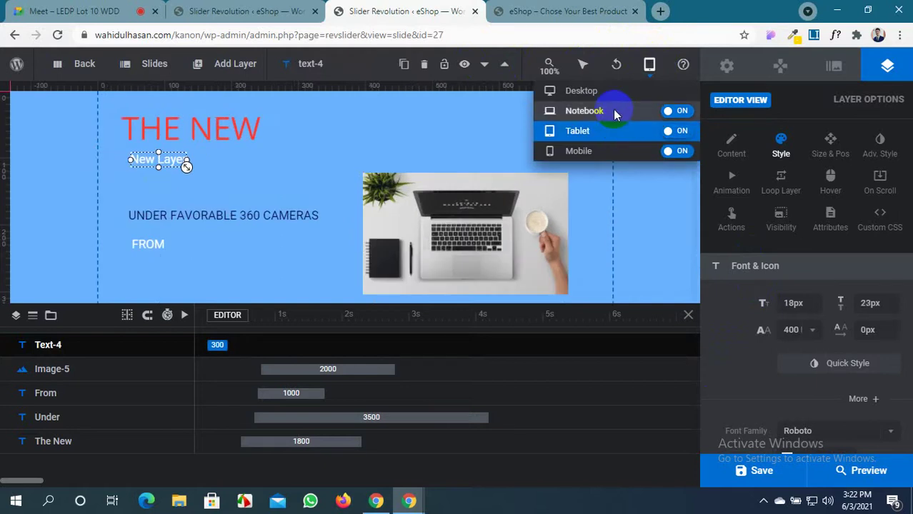
pyautogui.click(613, 111)
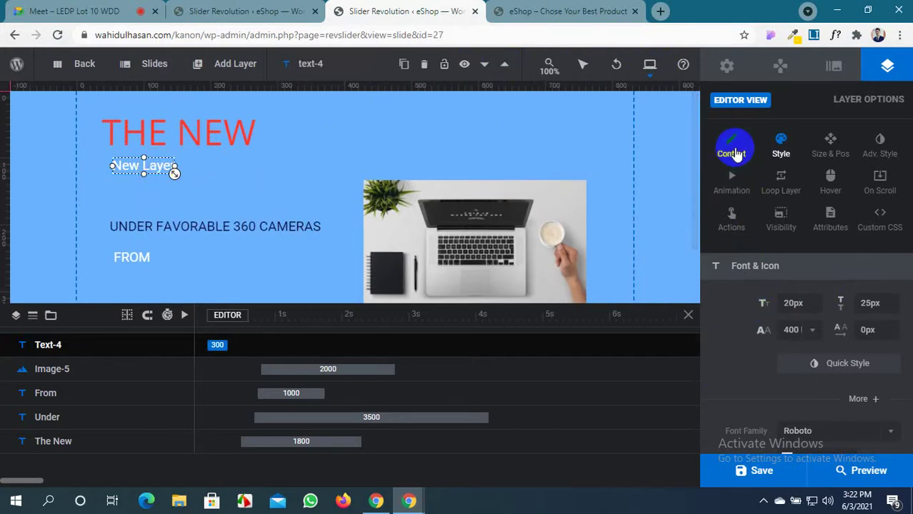
# Replace the 'New Layer' placeholder text with STANDERD and enlarge it to 46px.
pyautogui.click(736, 153)
pyautogui.moveTo(779, 337); pyautogui.dragTo(679, 329)
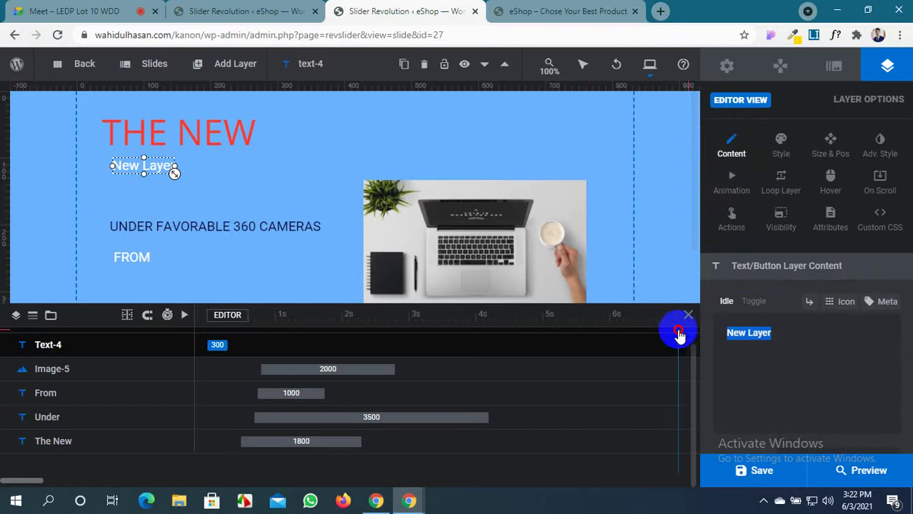
pyautogui.write('S')
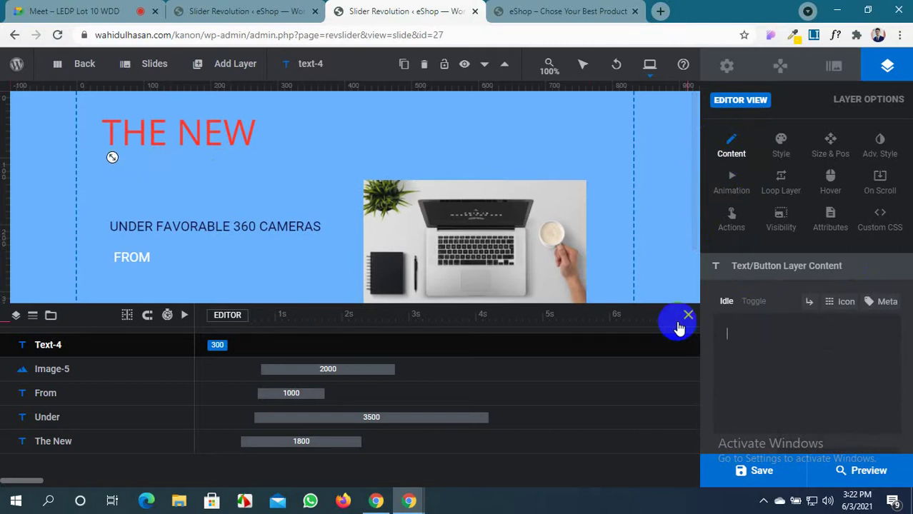
pyautogui.write('TANDERD')
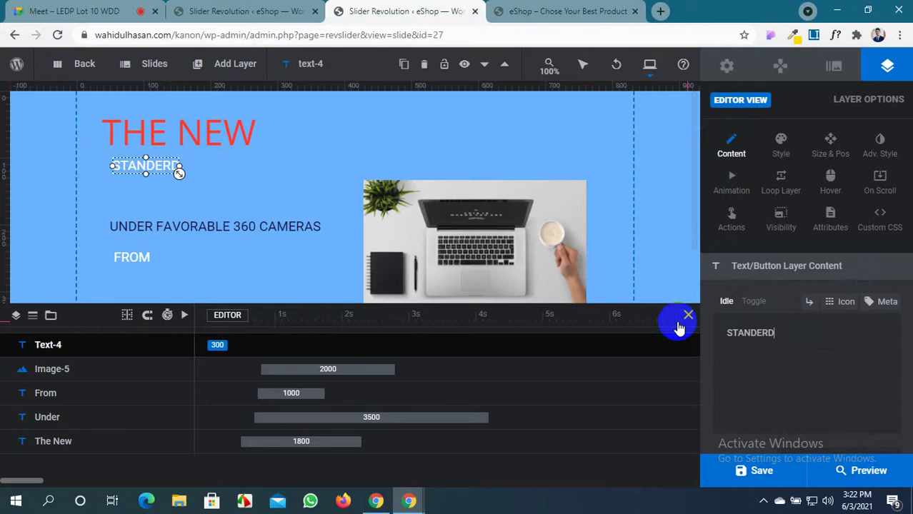
pyautogui.moveTo(179, 173); pyautogui.dragTo(219, 179)
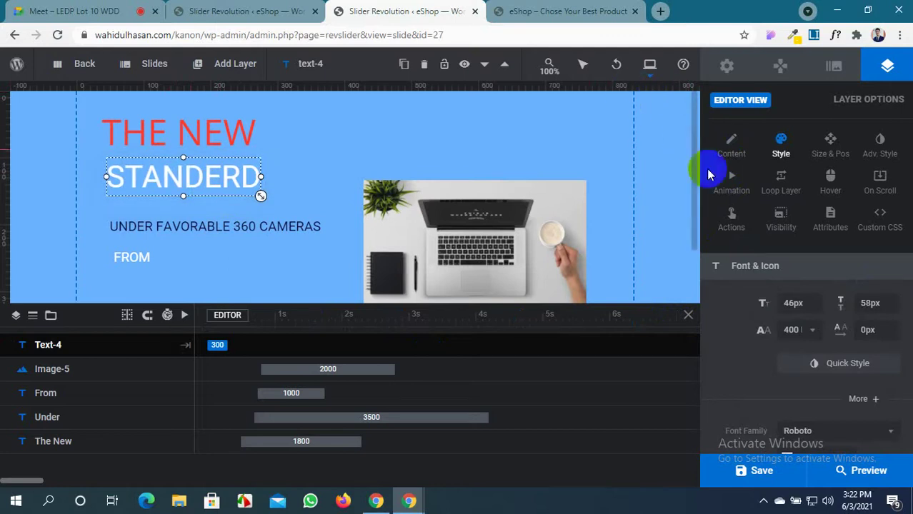
# Set the STANDERD text colour to yellow #FFCC00.
pyautogui.scroll(-1, 768, 395)
pyautogui.scroll(-1, 766, 390)
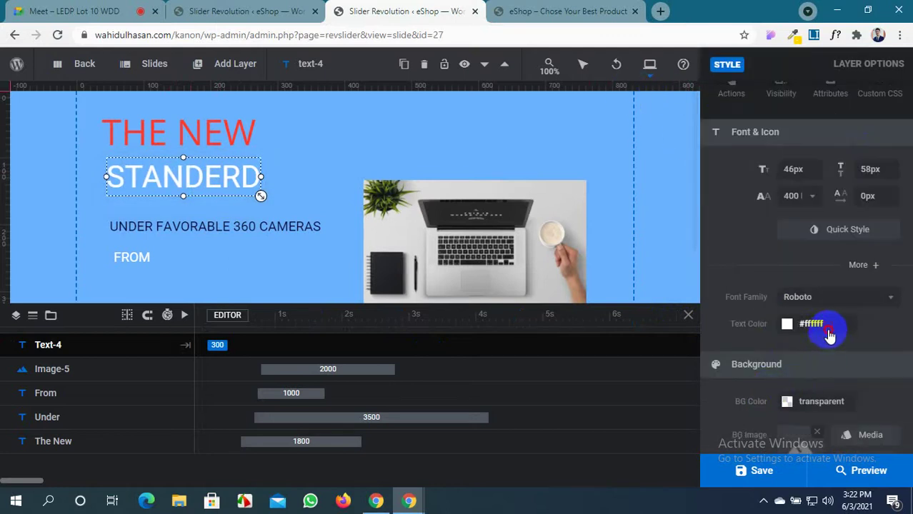
pyautogui.click(821, 326)
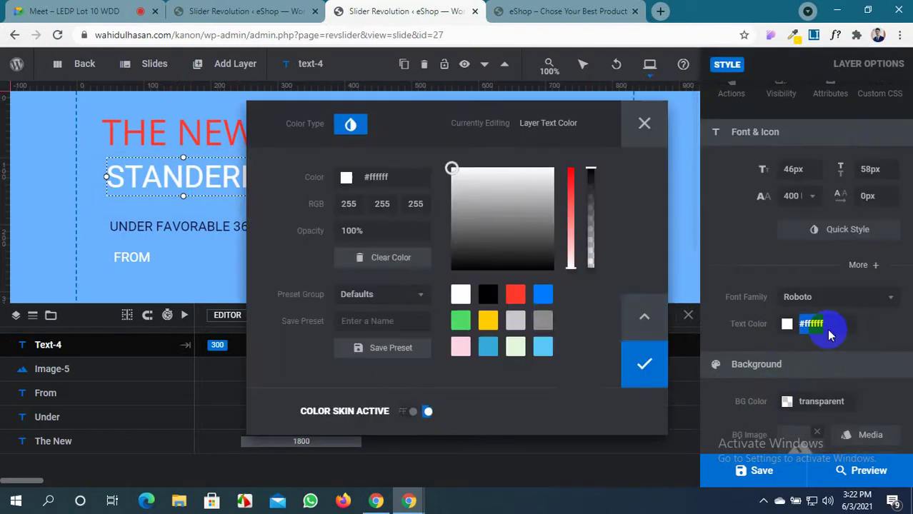
pyautogui.click(489, 322)
pyautogui.click(638, 363)
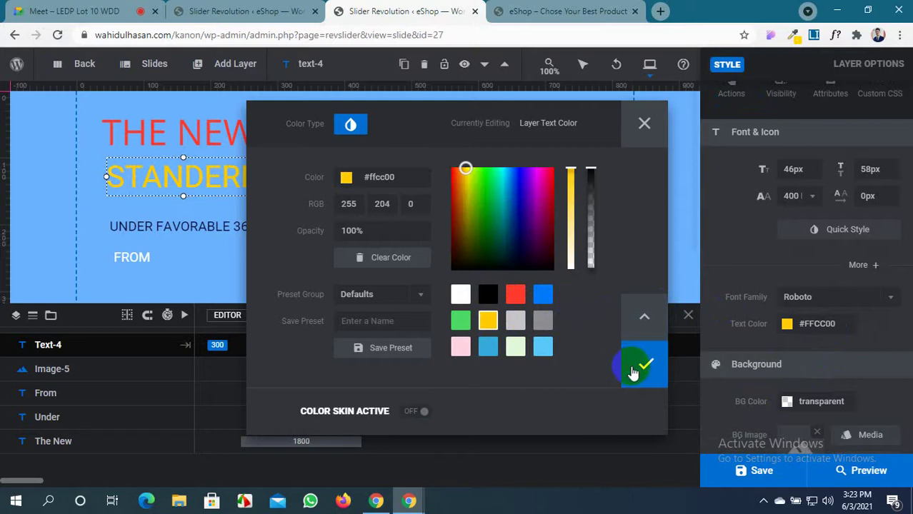
pyautogui.scroll(2, 732, 223)
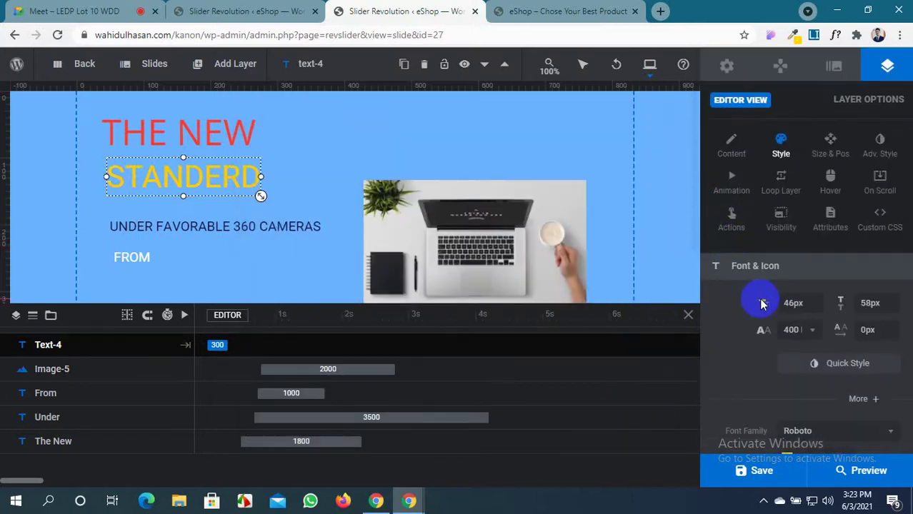
# Give STANDERD the Letters Fly In From Bottom entrance from 550 ms, and save the slide.
pyautogui.click(732, 193)
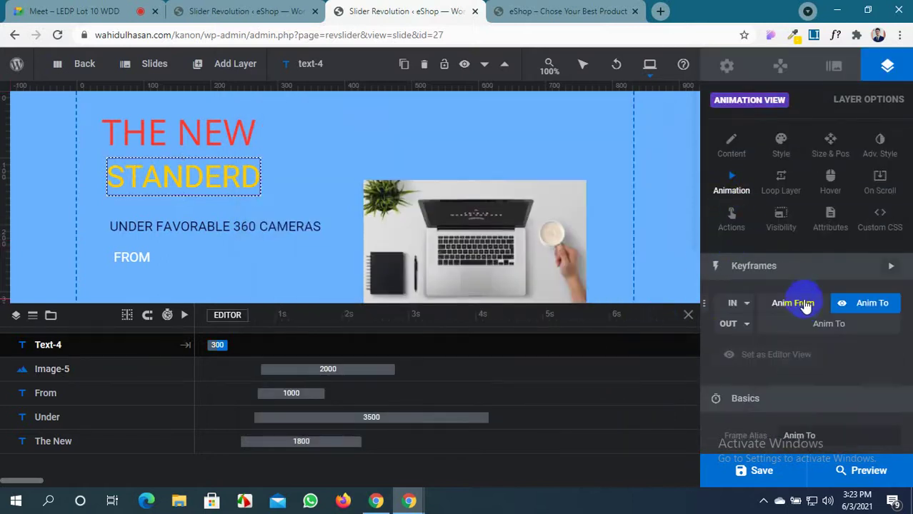
pyautogui.click(728, 308)
pyautogui.click(762, 370)
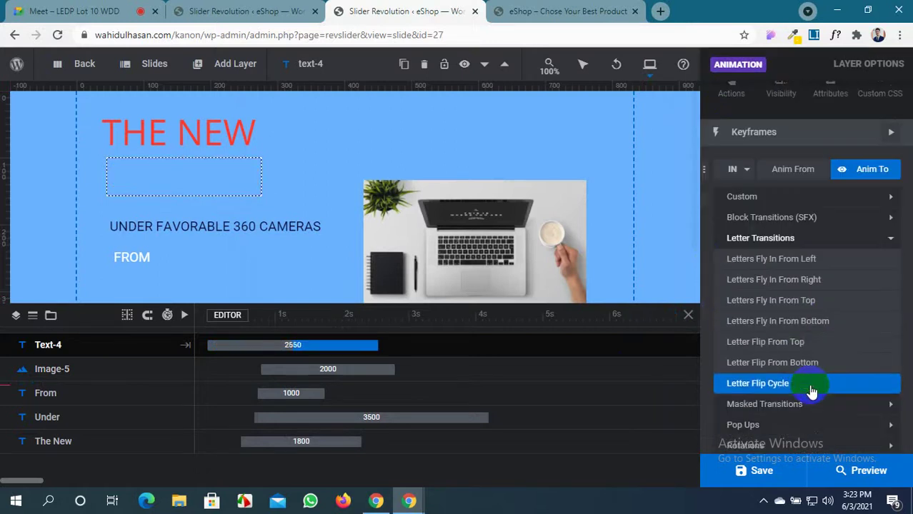
pyautogui.click(825, 324)
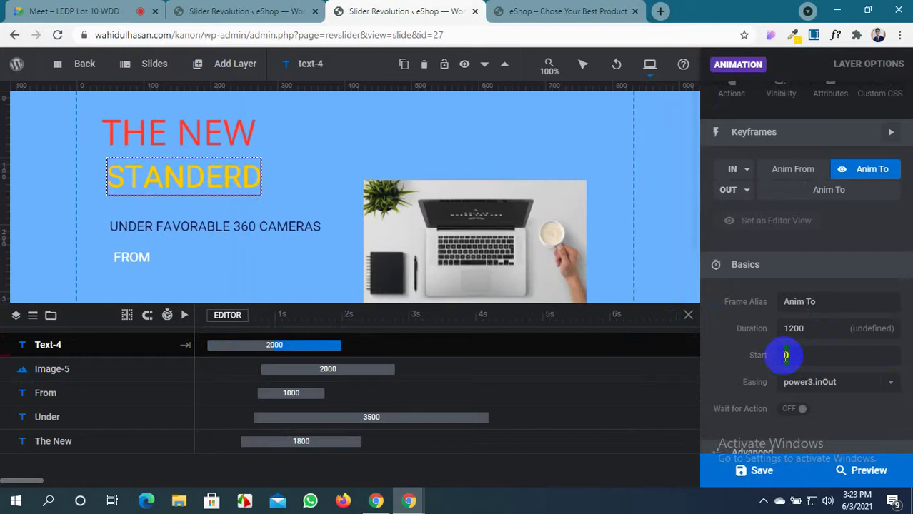
pyautogui.click(757, 470)
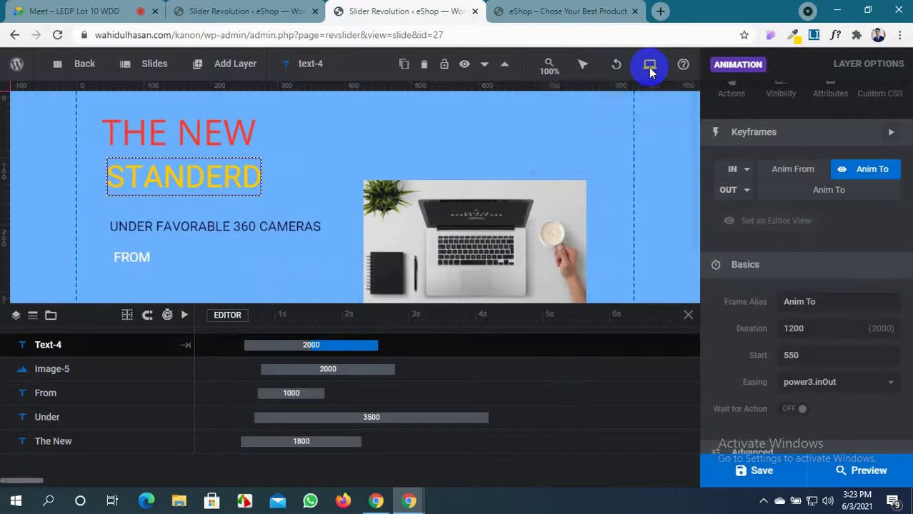
pyautogui.click(649, 65)
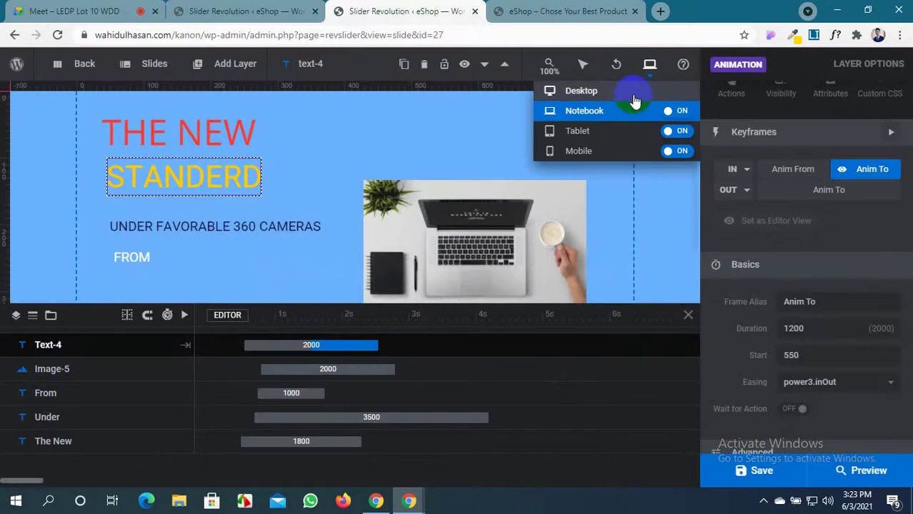
# In the Desktop layout, enlarge the STANDERD layer to 34px.
pyautogui.click(633, 96)
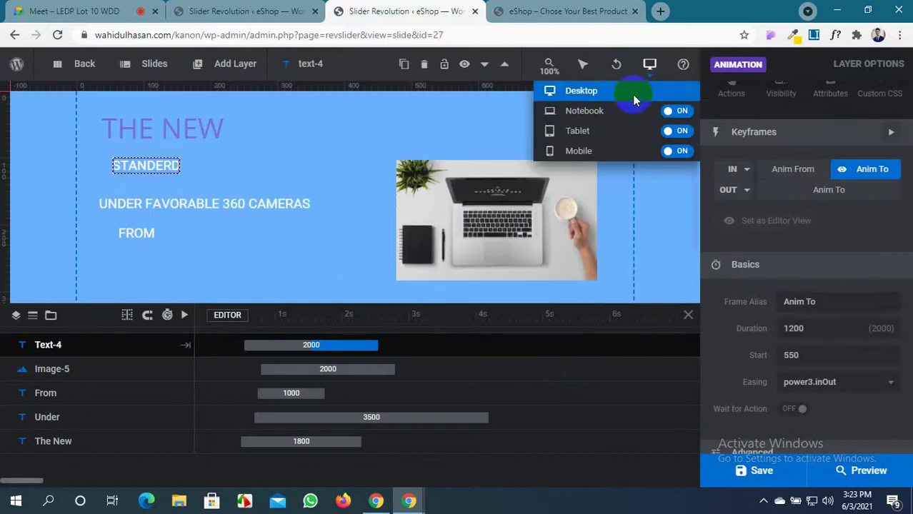
pyautogui.click(169, 167)
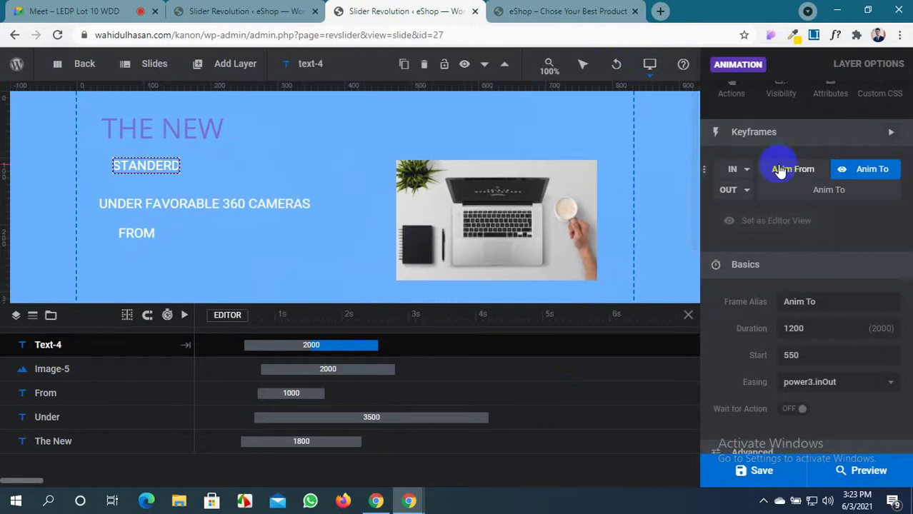
pyautogui.scroll(2, 773, 171)
pyautogui.click(730, 146)
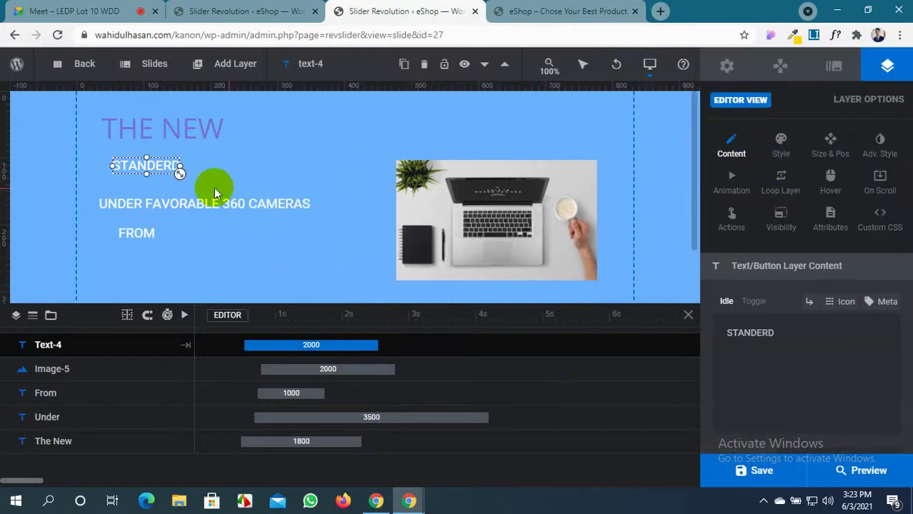
pyautogui.moveTo(180, 170)
pyautogui.mouseDown()
pyautogui.moveTo(242, 189)
pyautogui.moveTo(162, 171)
pyautogui.mouseUp()
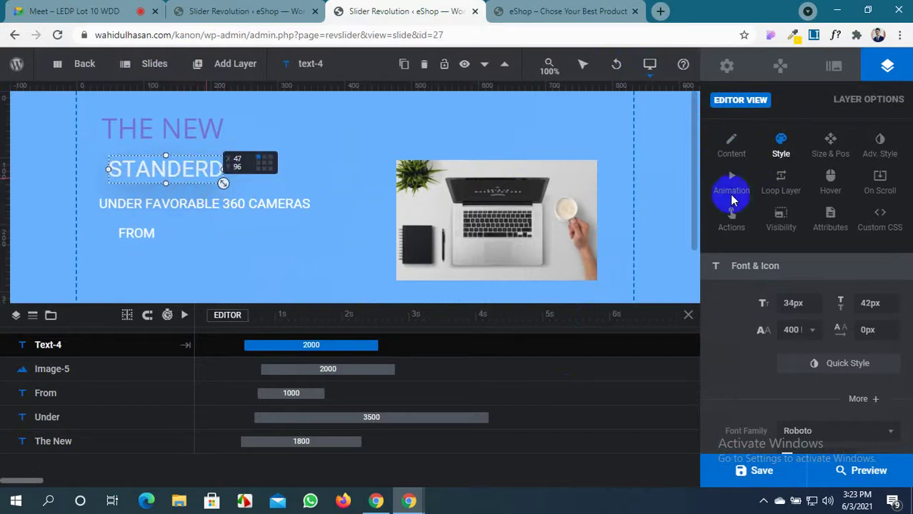
# Colour the desktop STANDERD text yellow #FFCC00.
pyautogui.scroll(-3, 808, 291)
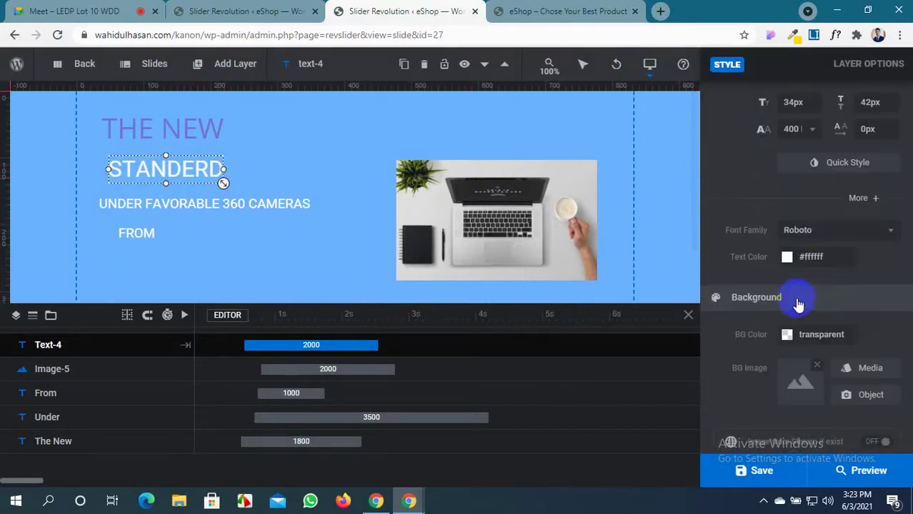
pyautogui.click(805, 258)
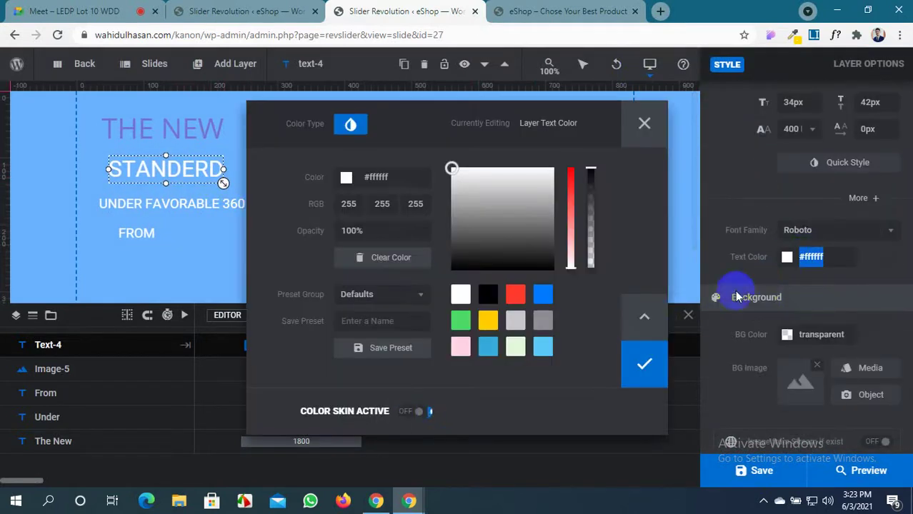
pyautogui.click(488, 325)
pyautogui.click(645, 363)
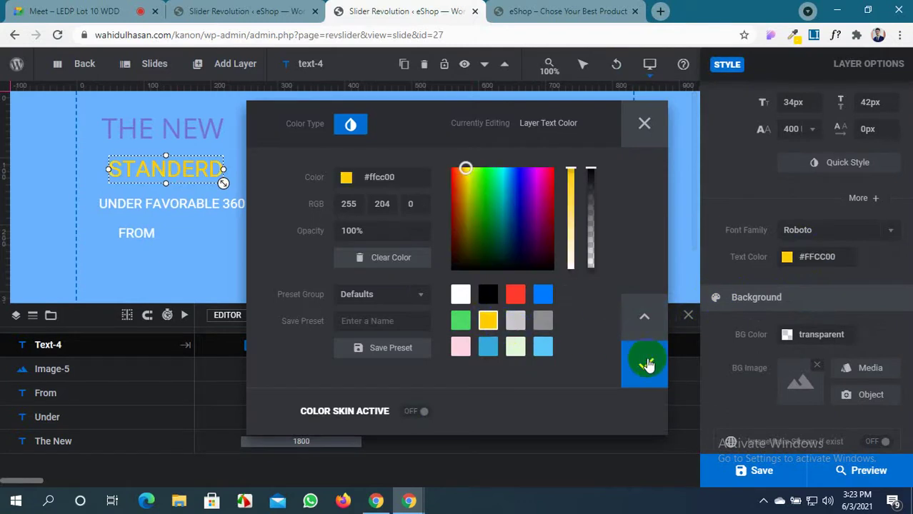
pyautogui.scroll(3, 768, 286)
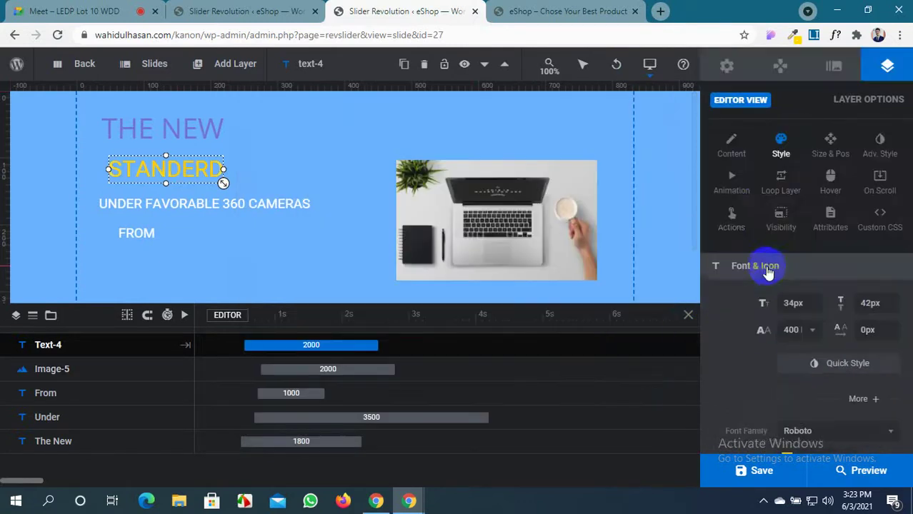
# Set the desktop STANDERD entrance animation to Letters Fly In From Bottom.
pyautogui.click(734, 191)
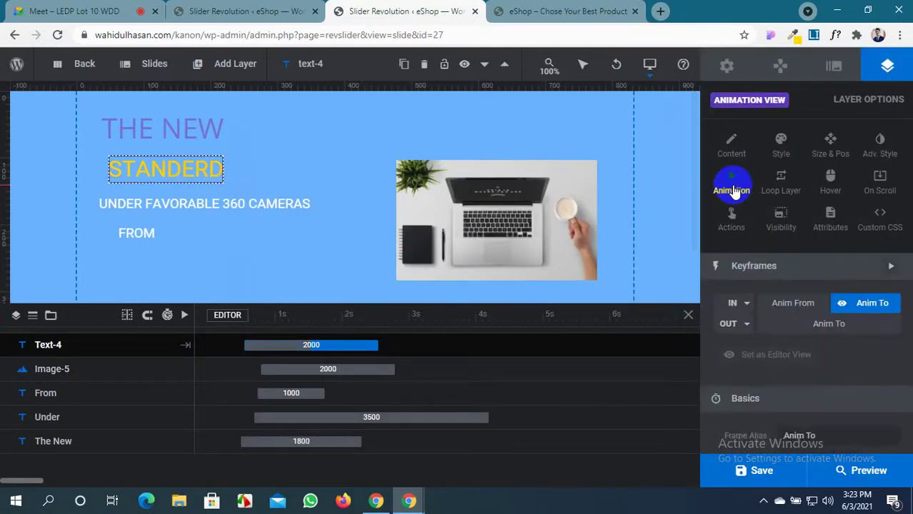
pyautogui.click(748, 305)
pyautogui.scroll(-1, 793, 336)
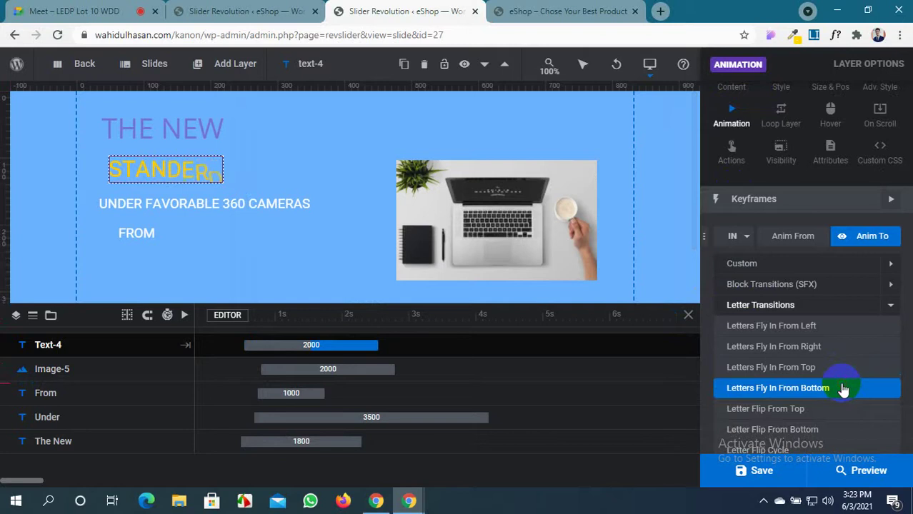
pyautogui.click(843, 389)
pyautogui.scroll(-1, 837, 387)
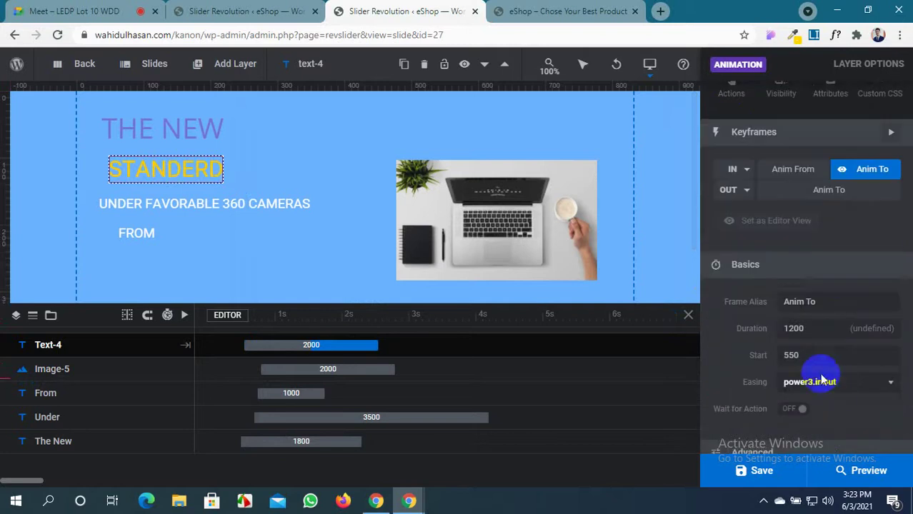
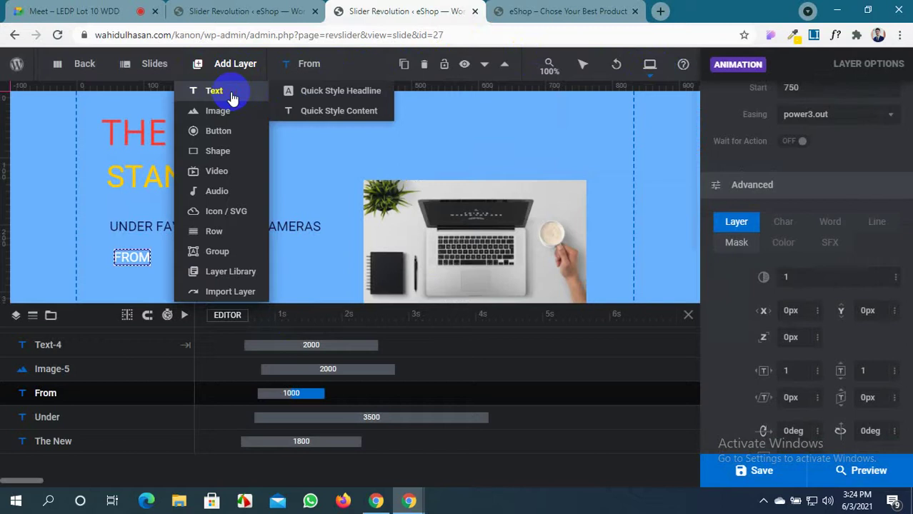
# Add a text layer reading '45000 BDT' and place it just below FROM.
pyautogui.click(214, 92)
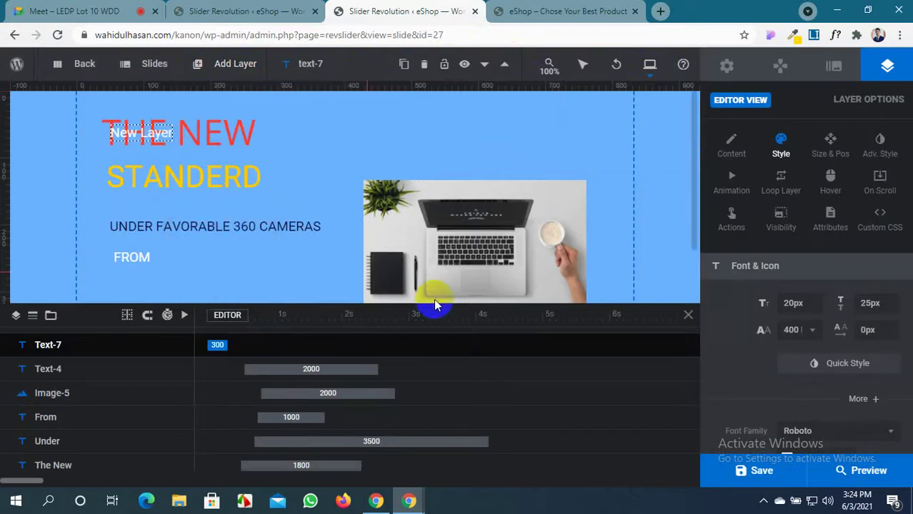
pyautogui.click(730, 163)
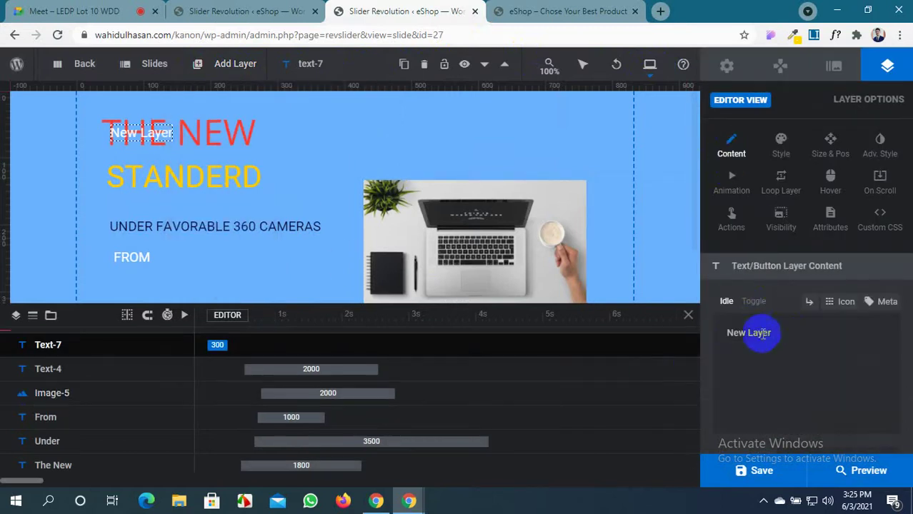
pyautogui.moveTo(790, 333); pyautogui.dragTo(723, 333)
pyautogui.write('45000 BDT')
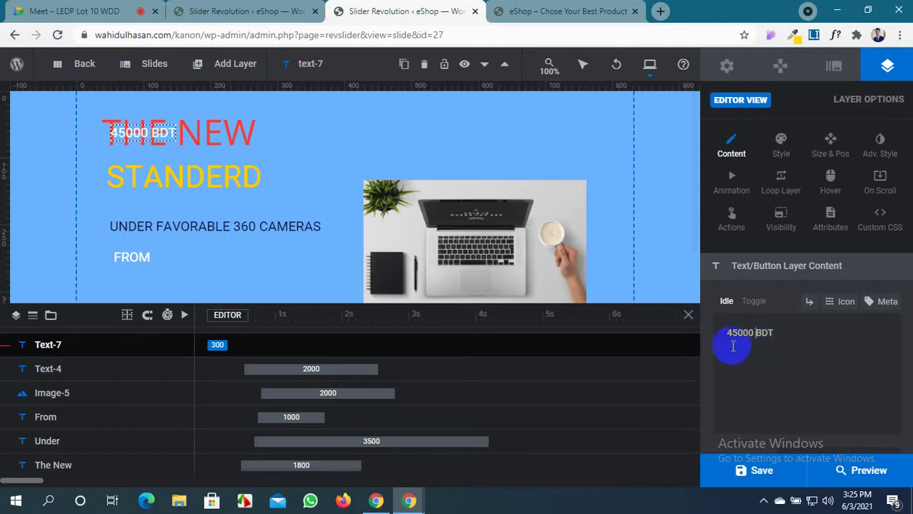
pyautogui.moveTo(152, 140); pyautogui.dragTo(191, 283)
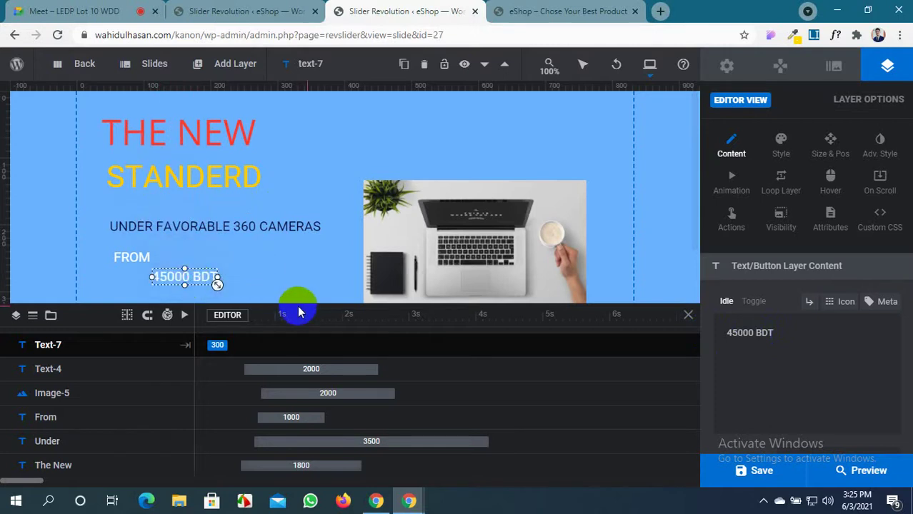
pyautogui.moveTo(299, 304); pyautogui.dragTo(296, 411)
pyautogui.moveTo(181, 276); pyautogui.dragTo(193, 315)
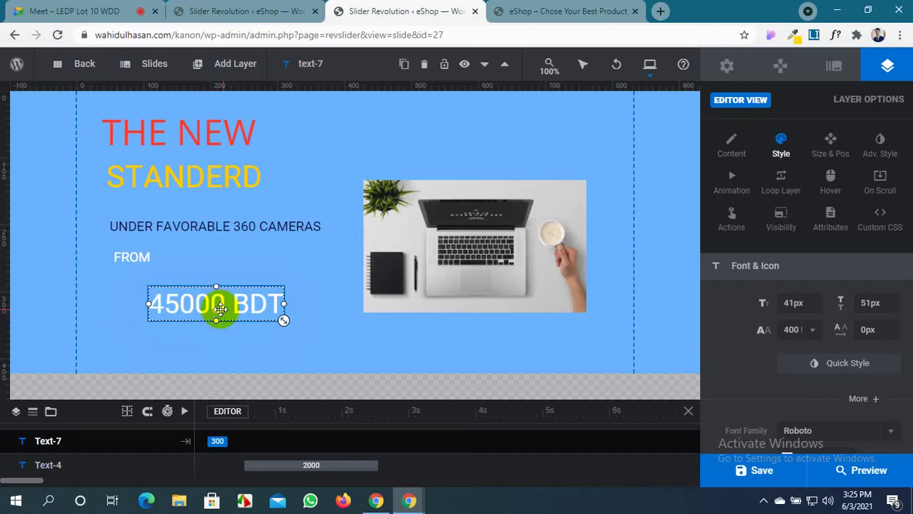
# In the Desktop layout, reposition the price text below FROM and enlarge it to 75px.
pyautogui.click(649, 72)
pyautogui.click(633, 95)
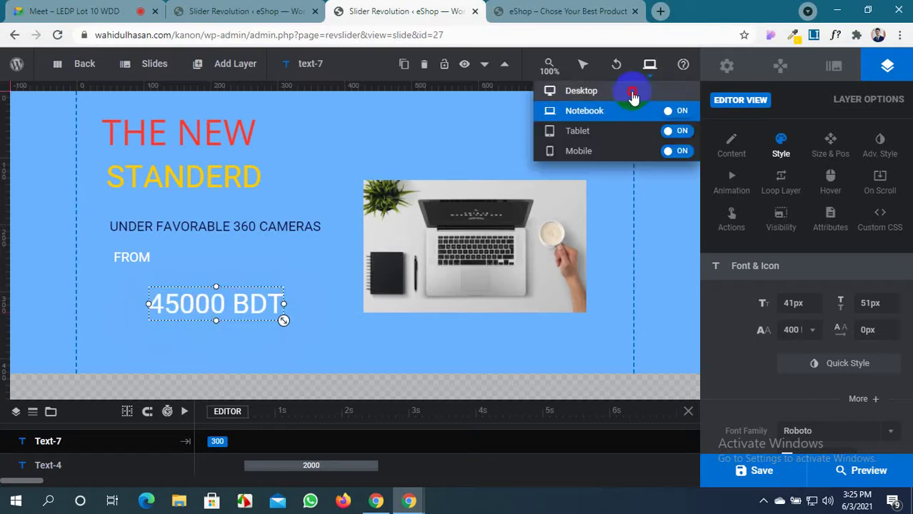
pyautogui.moveTo(172, 139); pyautogui.dragTo(189, 269)
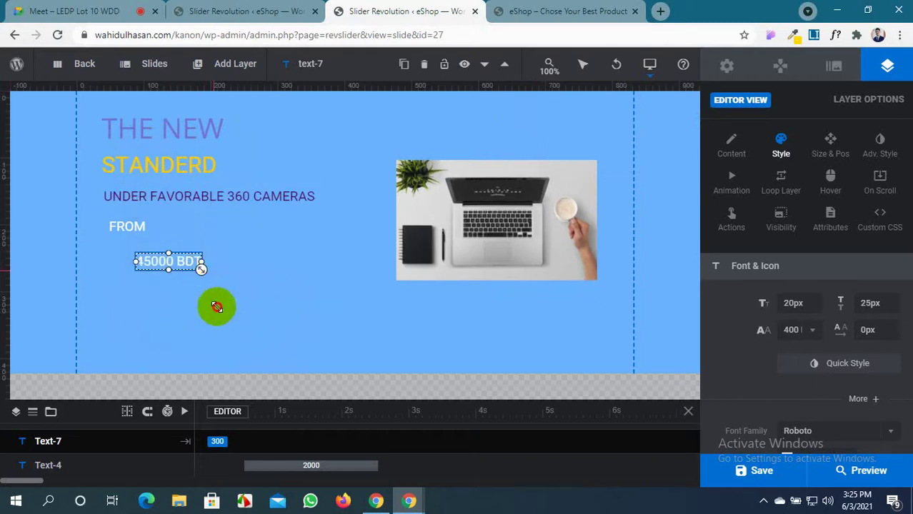
pyautogui.moveTo(228, 317); pyautogui.dragTo(220, 299)
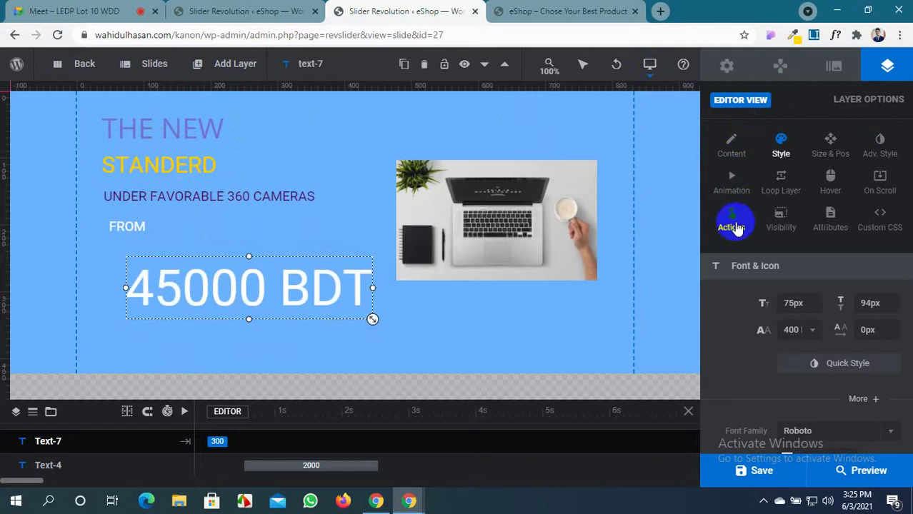
# Set the 45000 BDT text colour to the red preset #ff3a2d.
pyautogui.scroll(-3, 815, 329)
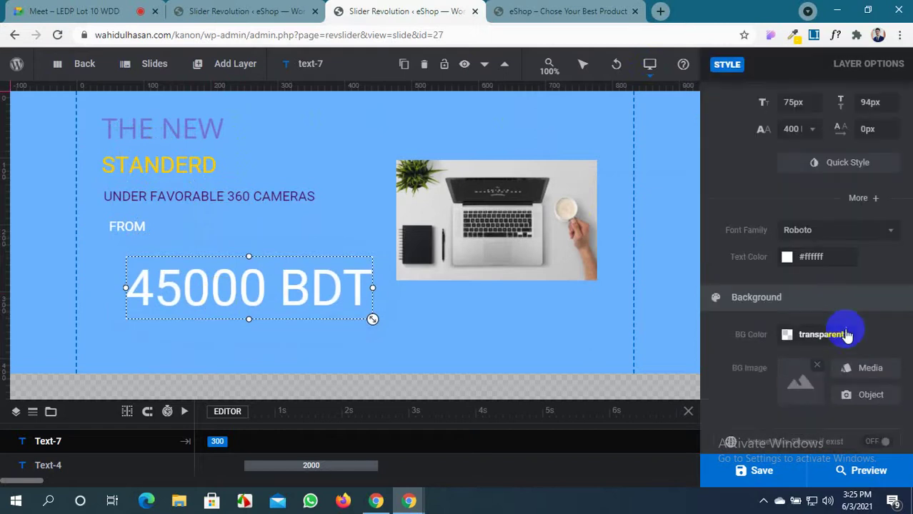
pyautogui.click(813, 259)
pyautogui.click(514, 293)
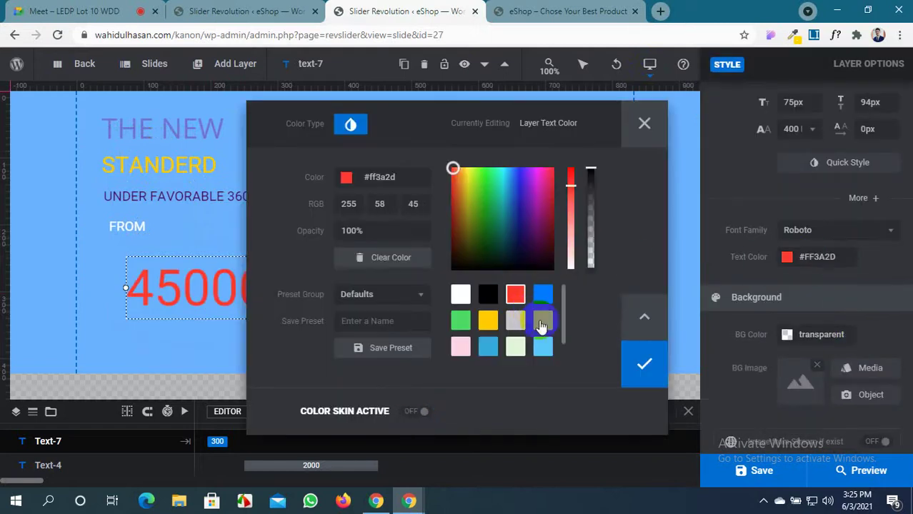
pyautogui.click(645, 370)
pyautogui.scroll(2, 865, 260)
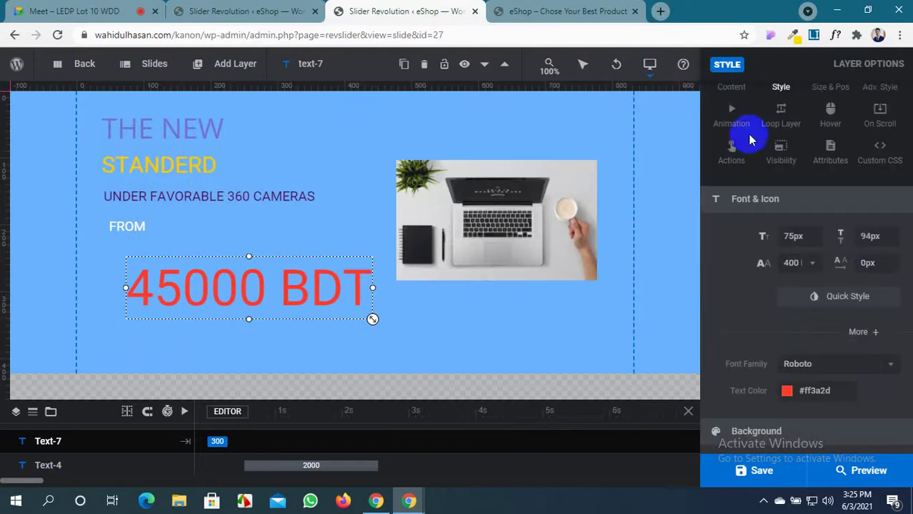
pyautogui.click(732, 120)
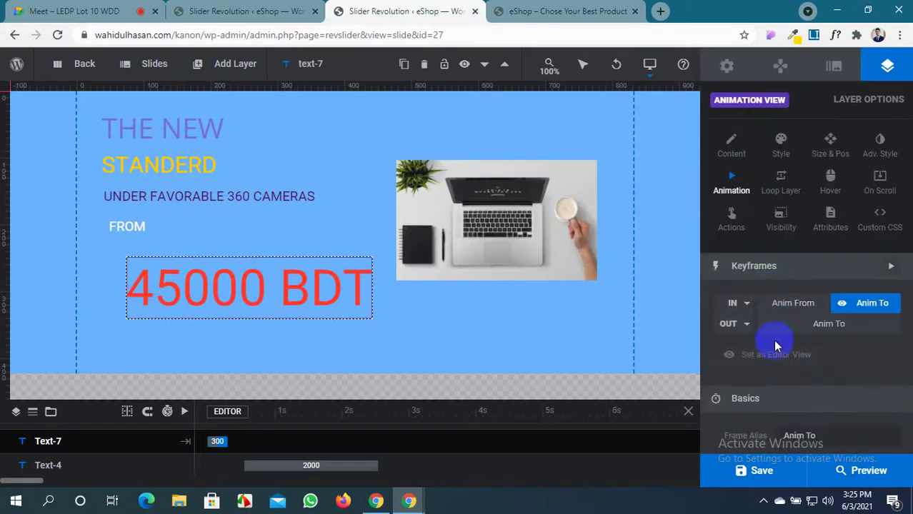
# Give the 45000 BDT layer a Long Slide from Left entrance with duration 1200 and start 800.
pyautogui.scroll(-2, 775, 350)
pyautogui.scroll(-1, 771, 354)
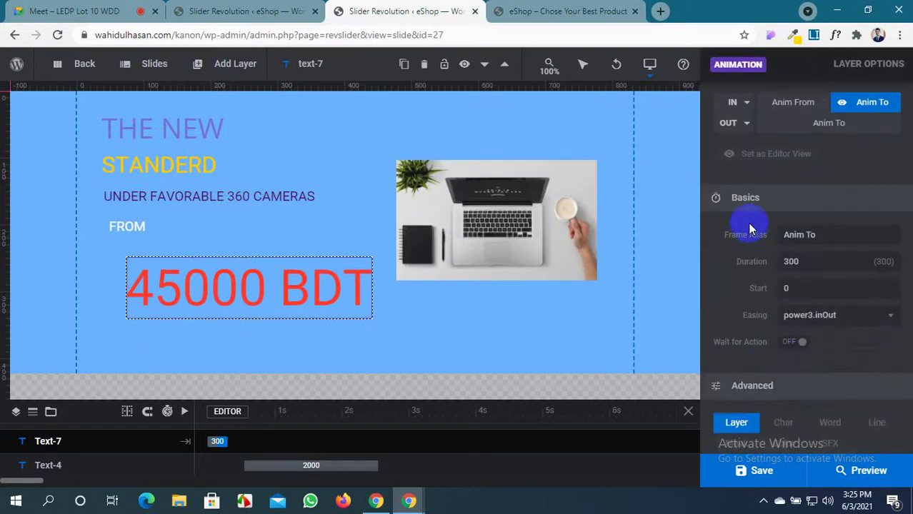
pyautogui.scroll(1, 746, 221)
pyautogui.click(735, 169)
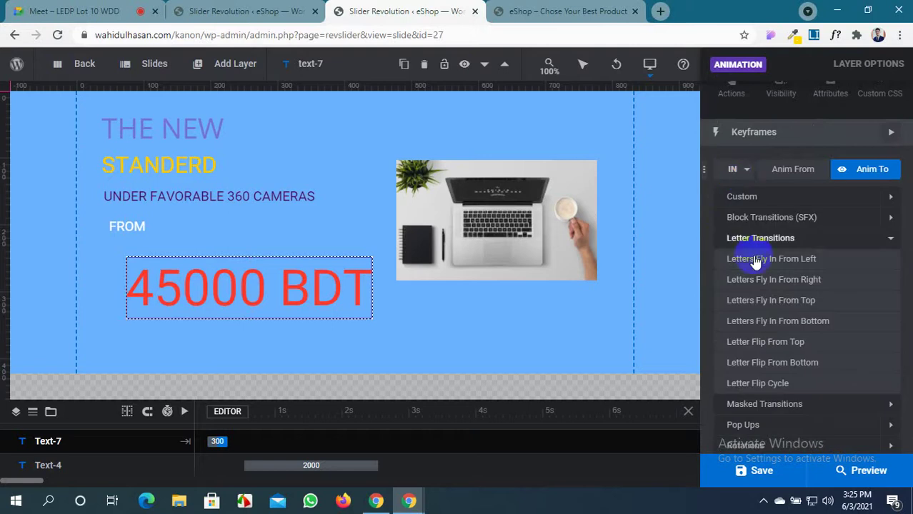
pyautogui.scroll(-1, 765, 307)
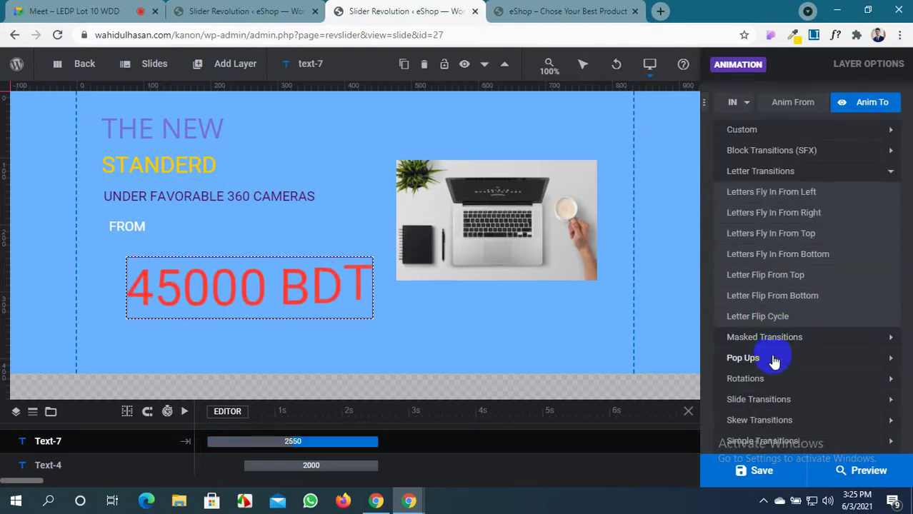
pyautogui.click(743, 357)
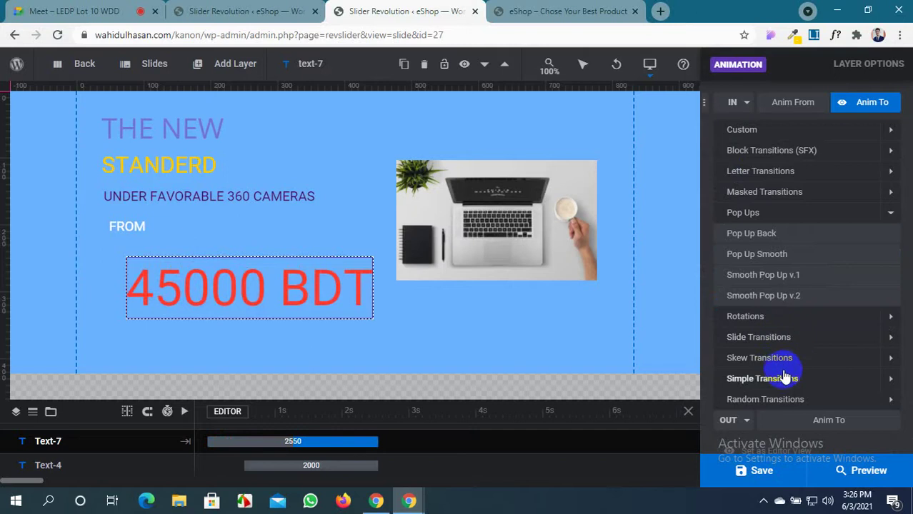
pyautogui.click(828, 296)
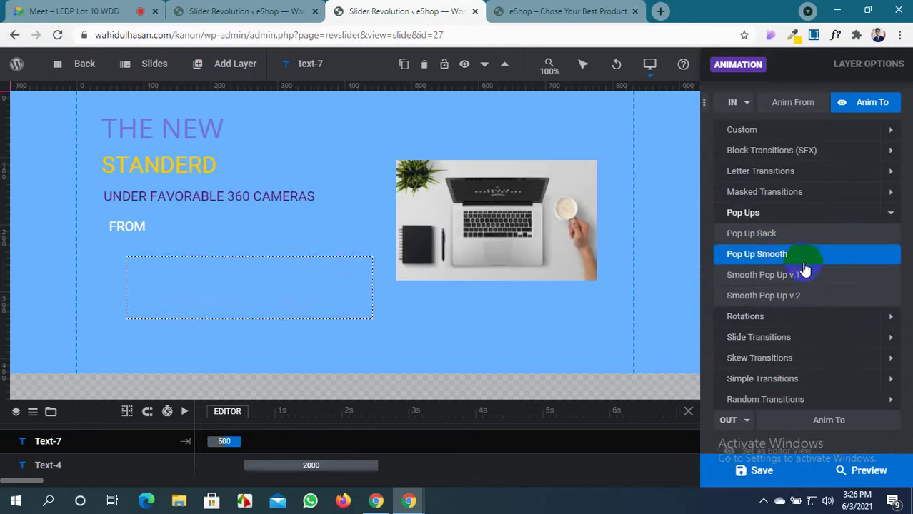
pyautogui.click(834, 344)
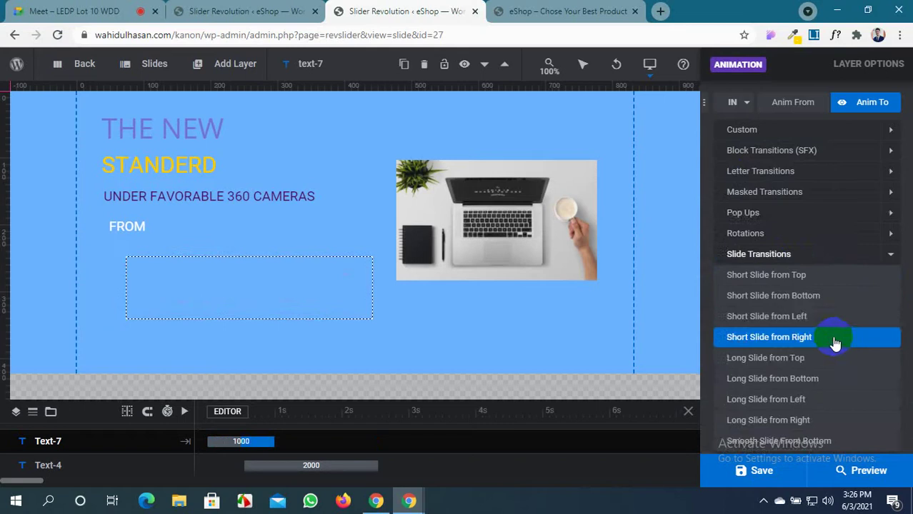
pyautogui.scroll(-2, 831, 336)
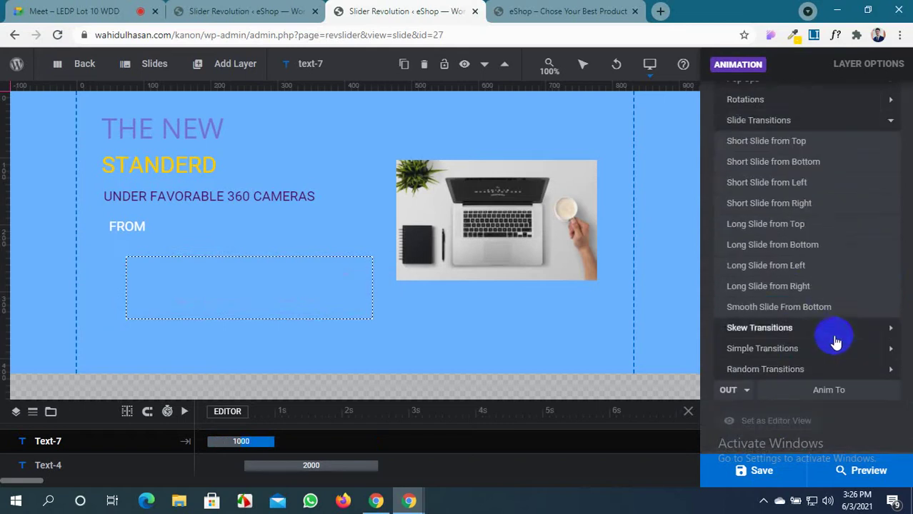
pyautogui.click(813, 267)
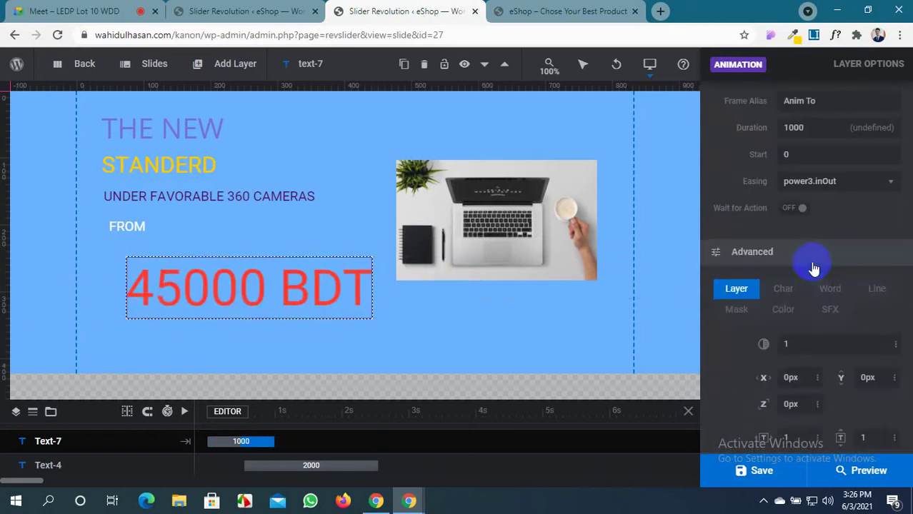
pyautogui.click(799, 348)
pyautogui.scroll(1, 797, 343)
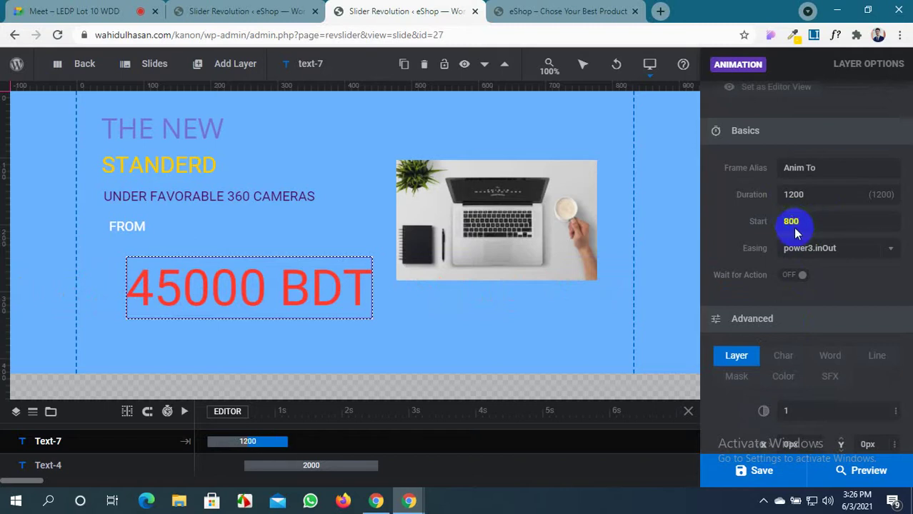
# Save the slide and preview the slider at Notebook, tablet and mobile widths.
pyautogui.click(770, 483)
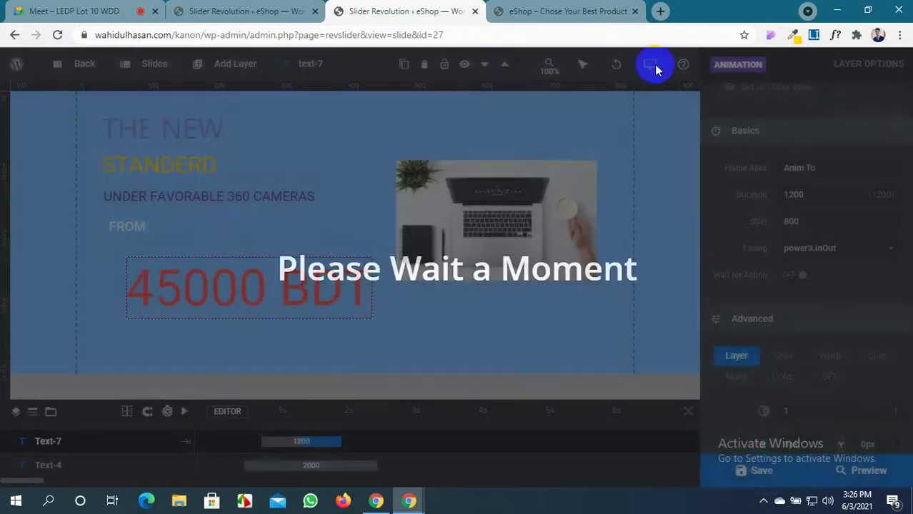
pyautogui.moveTo(652, 66)
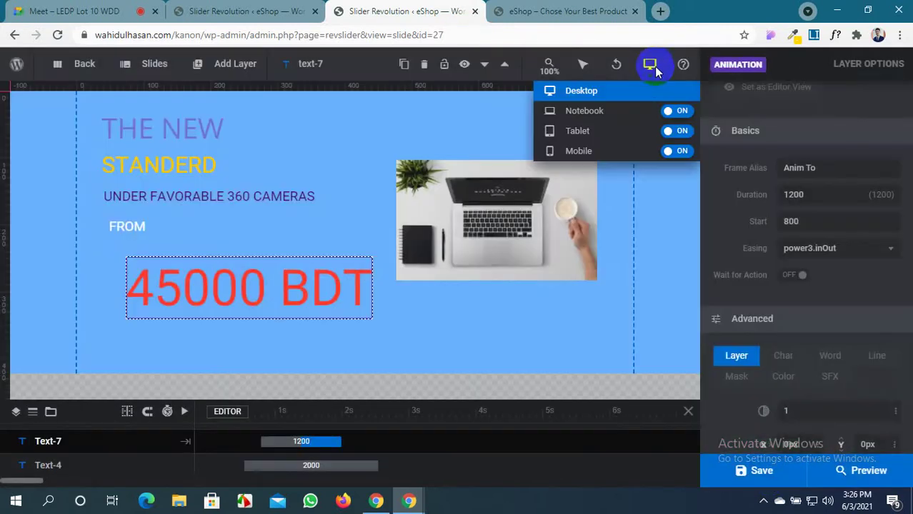
pyautogui.click(626, 110)
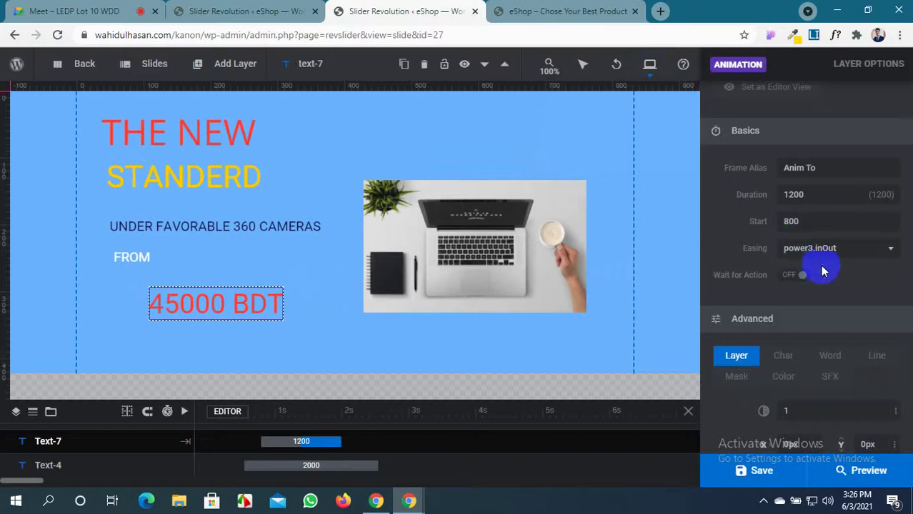
pyautogui.click(853, 472)
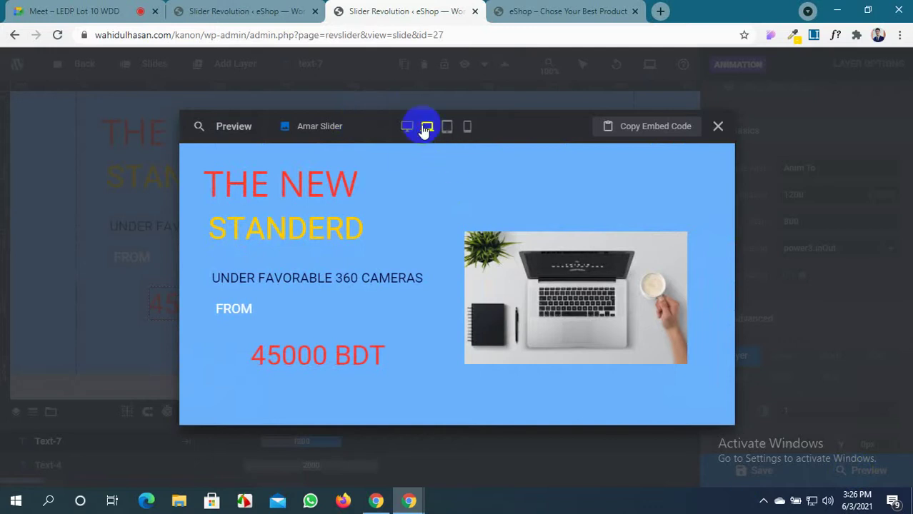
pyautogui.click(447, 127)
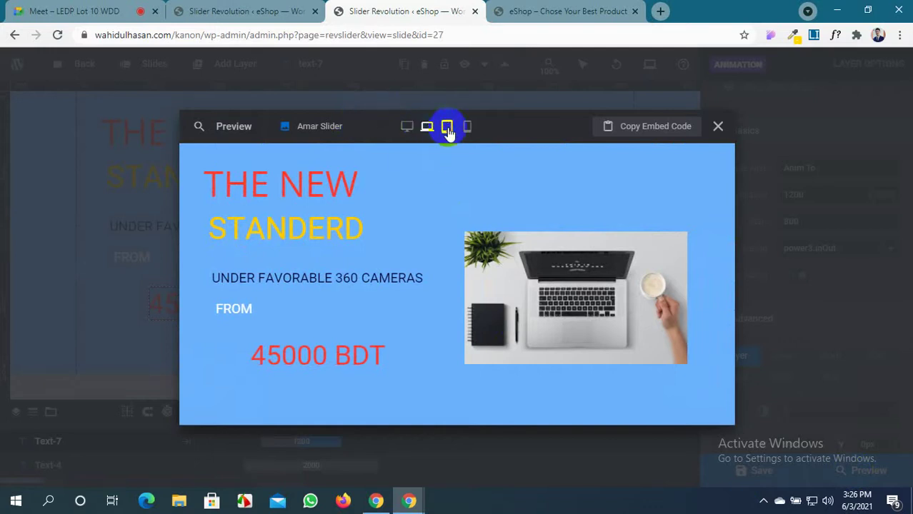
pyautogui.click(489, 169)
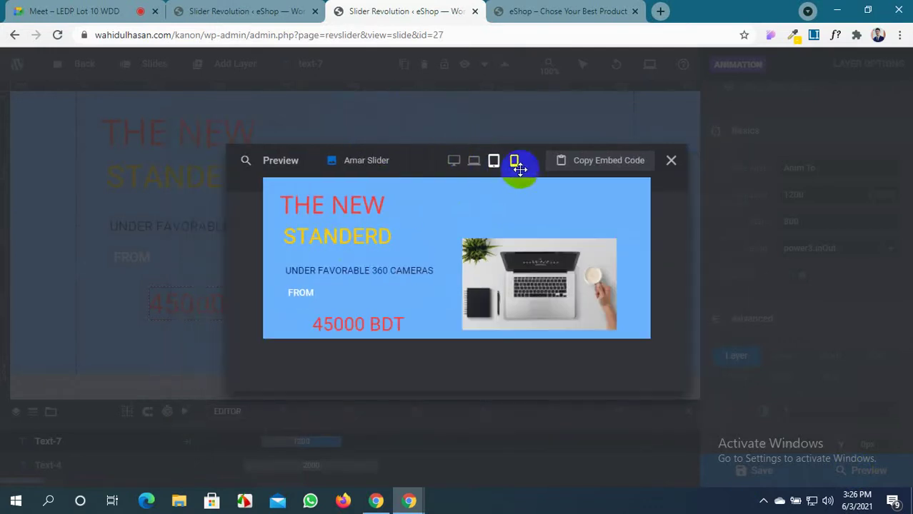
pyautogui.click(673, 162)
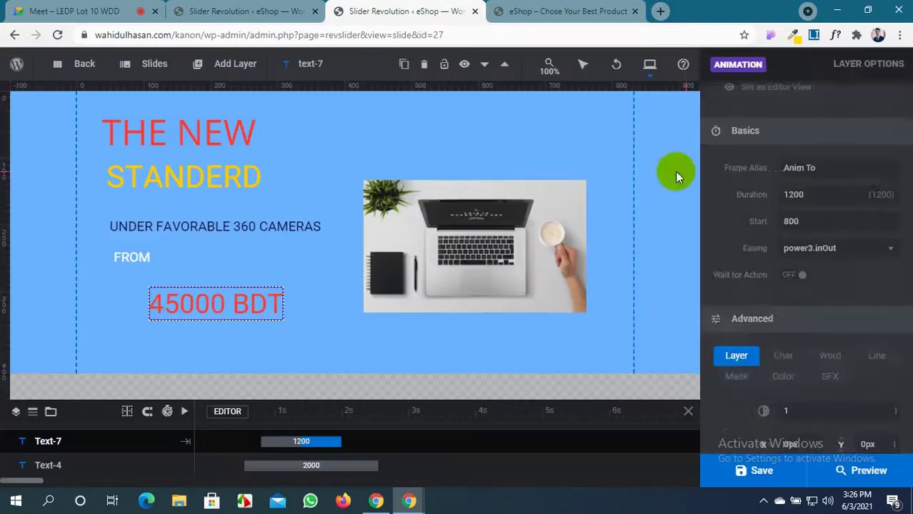
# Copy the slider-1 shortcode from Module General Options and switch to the other editor tab.
pyautogui.scroll(2, 808, 229)
pyautogui.scroll(2, 809, 227)
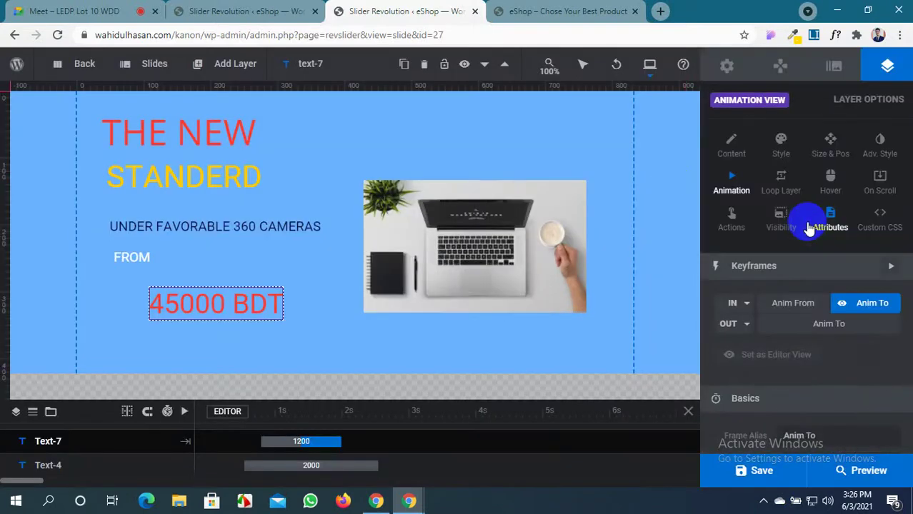
pyautogui.click(728, 66)
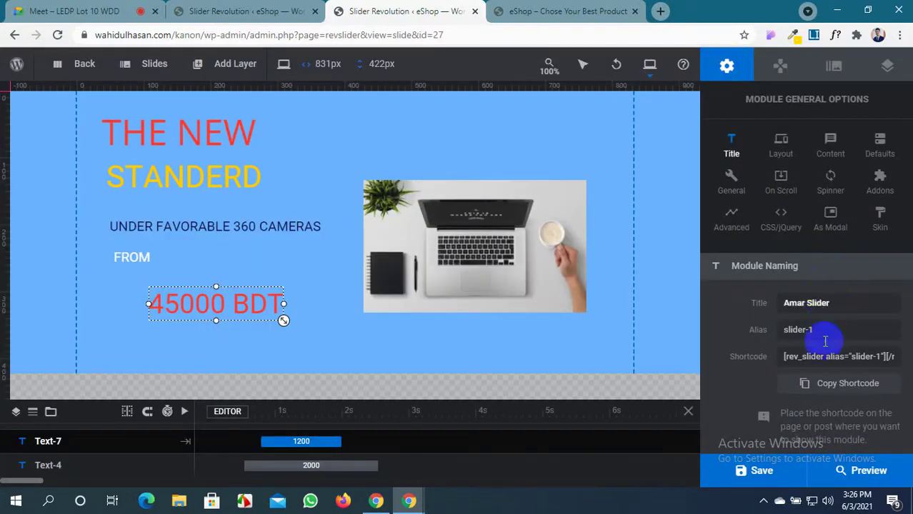
pyautogui.click(822, 357)
pyautogui.moveTo(781, 358); pyautogui.dragTo(844, 360)
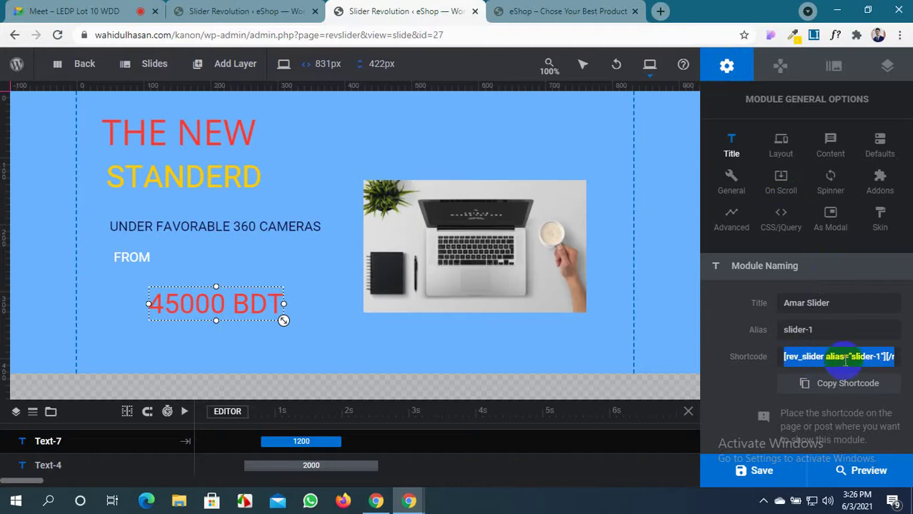
pyautogui.rightClick(845, 357)
pyautogui.click(634, 369)
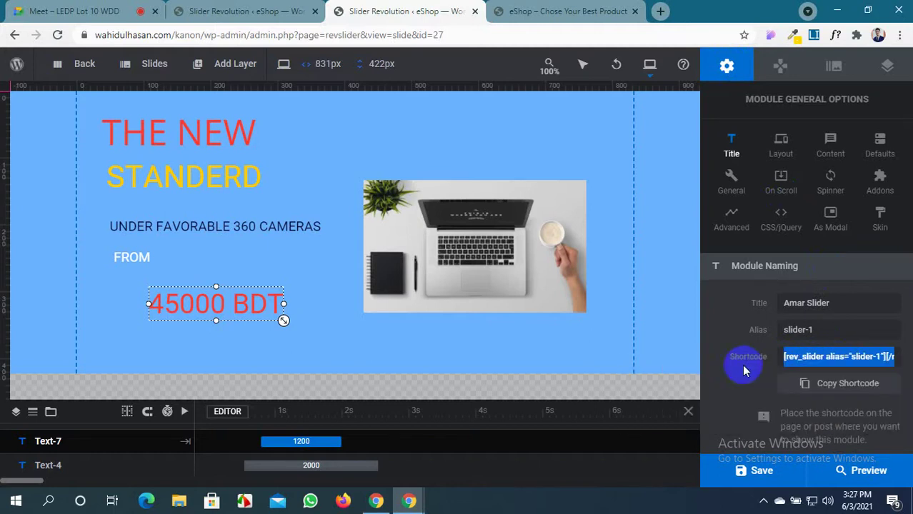
pyautogui.click(272, 10)
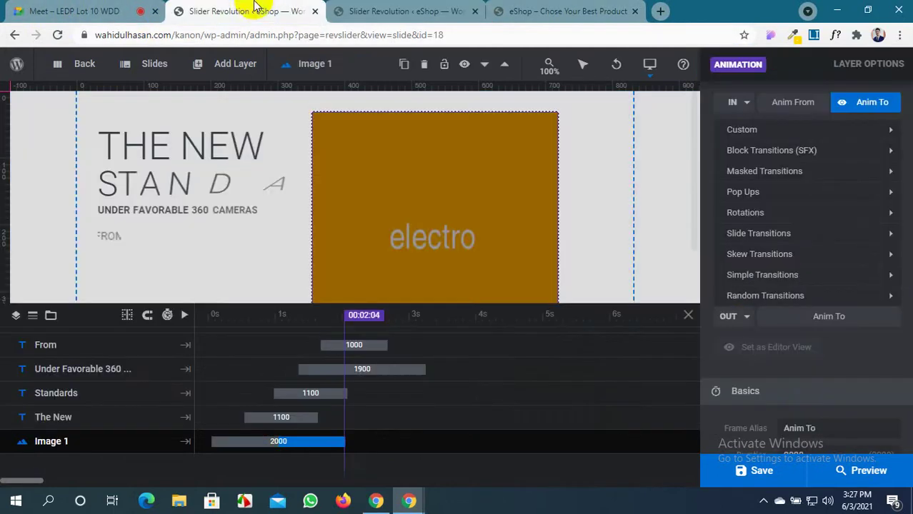
# Open the WordPress Dashboard from the eShop admin bar and rearrange the browser tabs.
pyautogui.click(500, 11)
pyautogui.moveTo(58, 60)
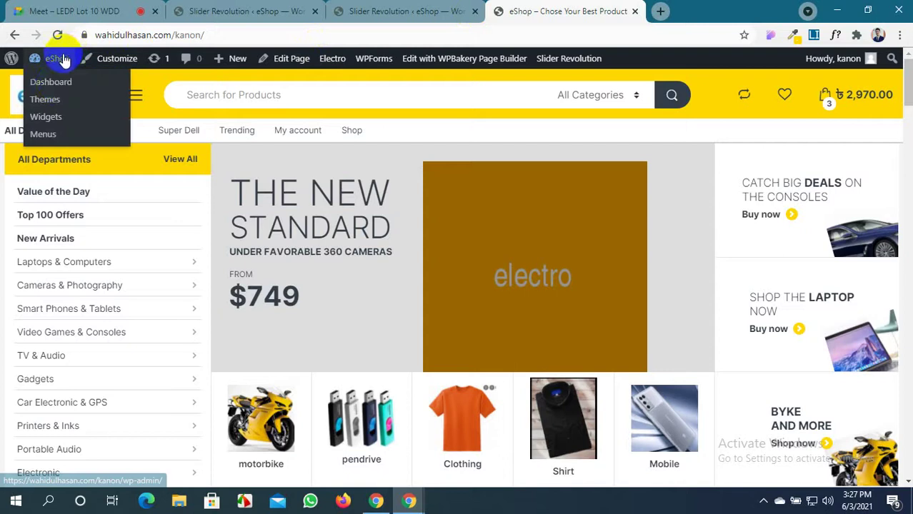
pyautogui.click(50, 81)
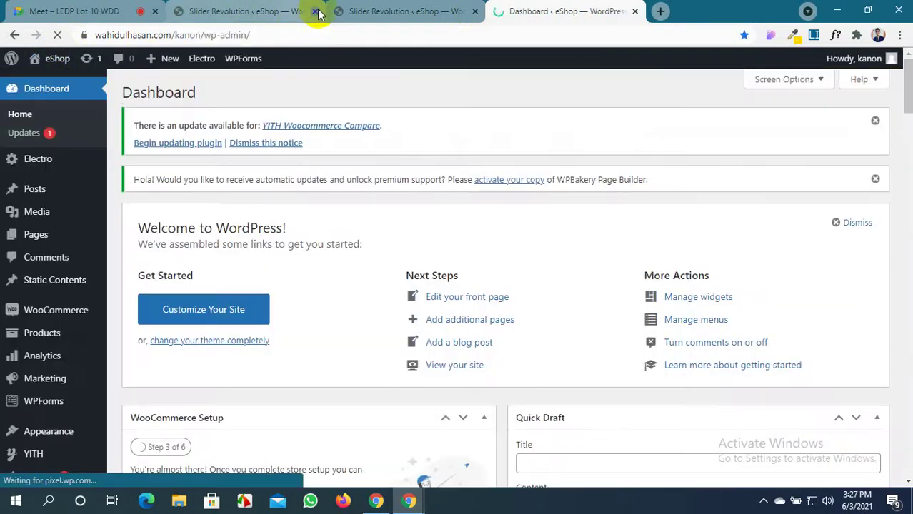
pyautogui.click(315, 11)
pyautogui.moveTo(377, 6); pyautogui.dragTo(325, 9)
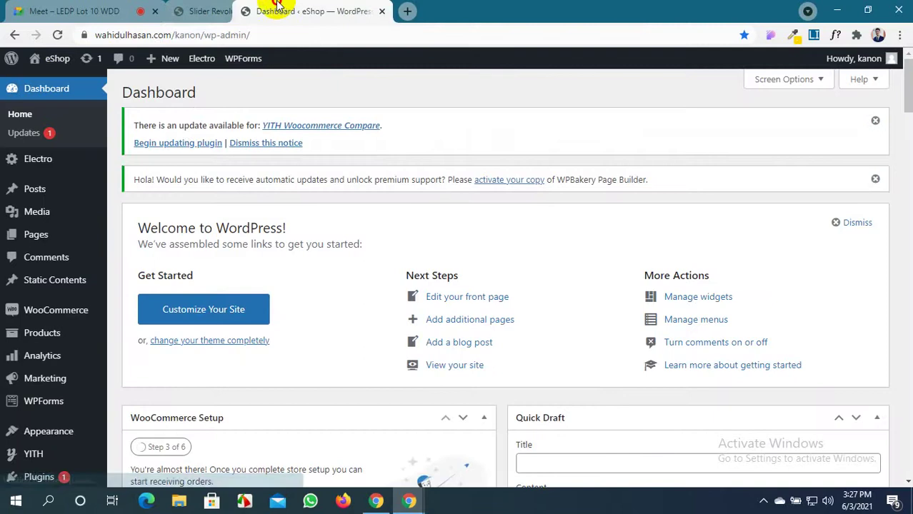
pyautogui.click(363, 11)
pyautogui.click(258, 11)
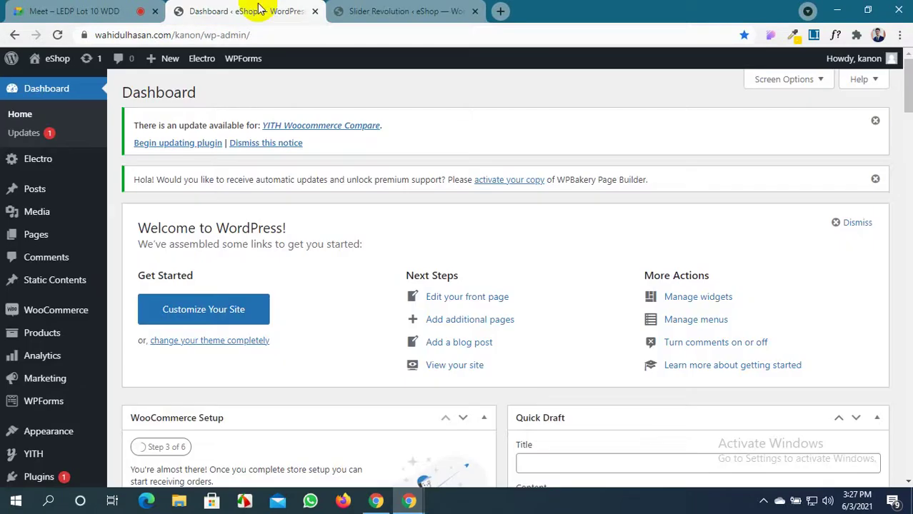
pyautogui.middleClick(74, 83)
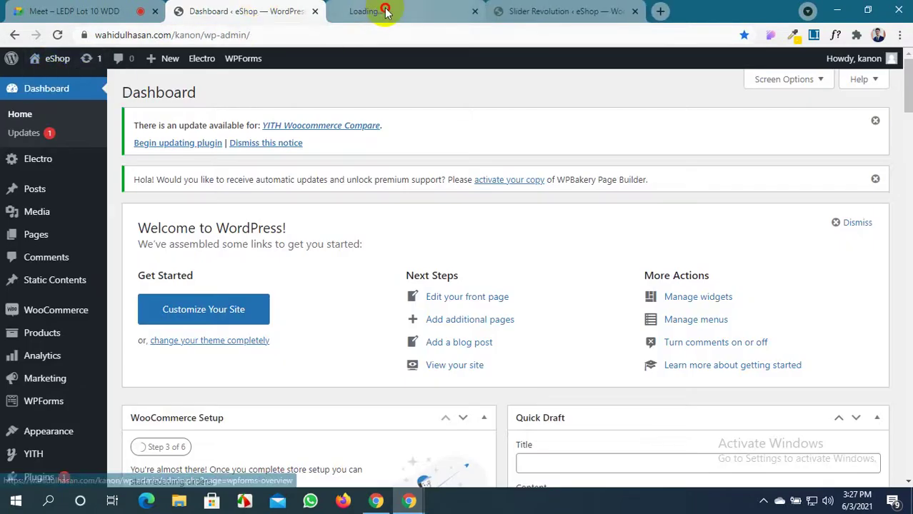
pyautogui.moveTo(387, 10); pyautogui.dragTo(636, 8)
pyautogui.click(307, 11)
# From the eShop storefront, open the Home v7 page in the page editor.
pyautogui.scroll(-3, 63, 303)
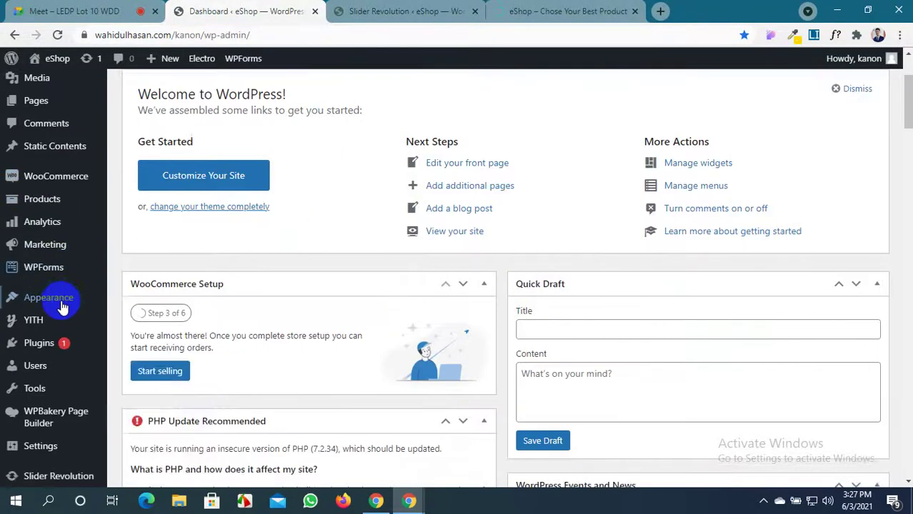
pyautogui.scroll(3, 63, 305)
pyautogui.scroll(-1, 79, 293)
pyautogui.moveTo(85, 287)
pyautogui.scroll(1, 86, 288)
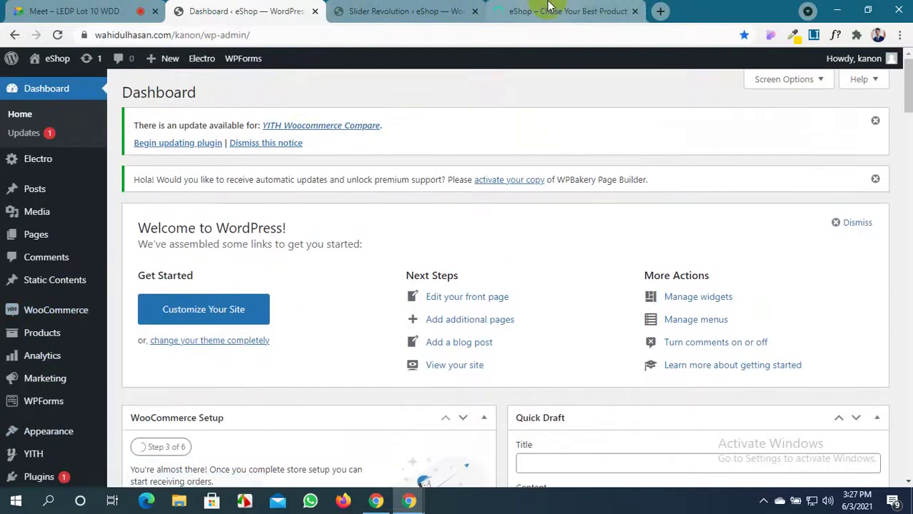
pyautogui.click(568, 12)
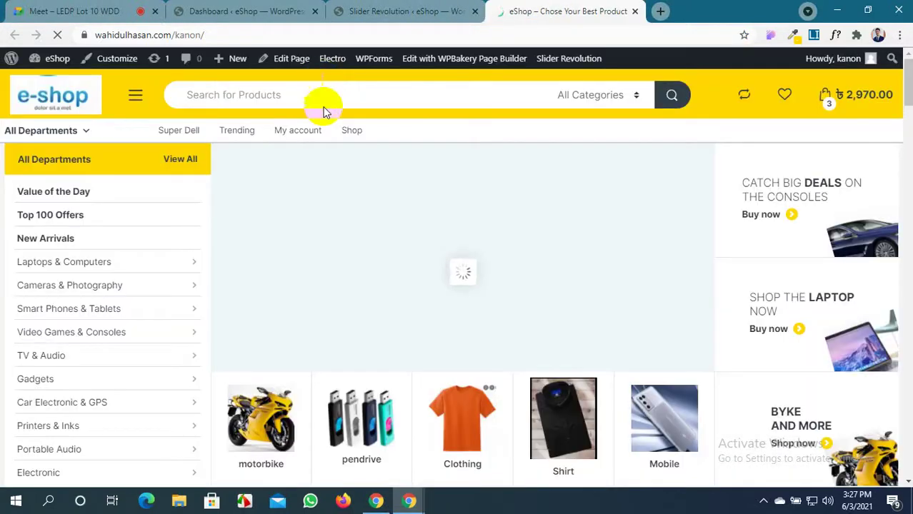
pyautogui.click(289, 70)
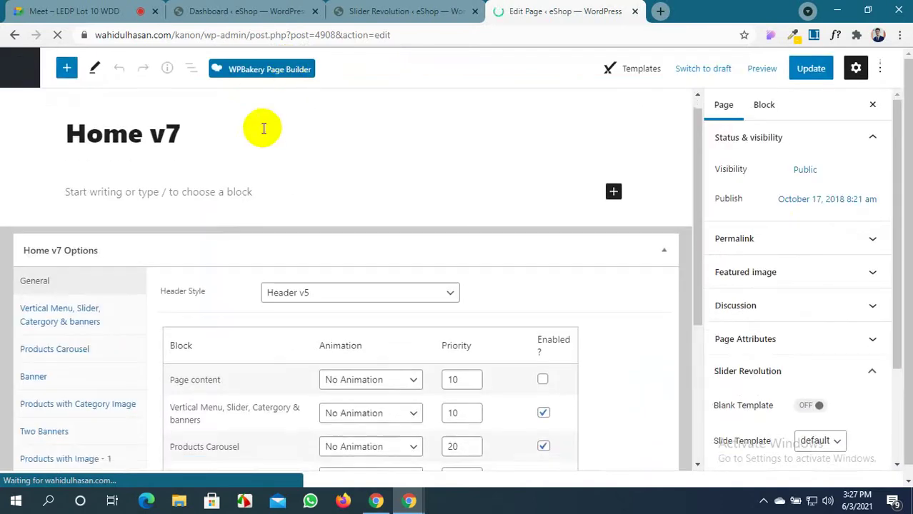
pyautogui.scroll(-3, 263, 129)
# Paste the slider-1 shortcode into the Slider Shortcode field under Vertical Menu, Slider and update the page.
pyautogui.click(129, 203)
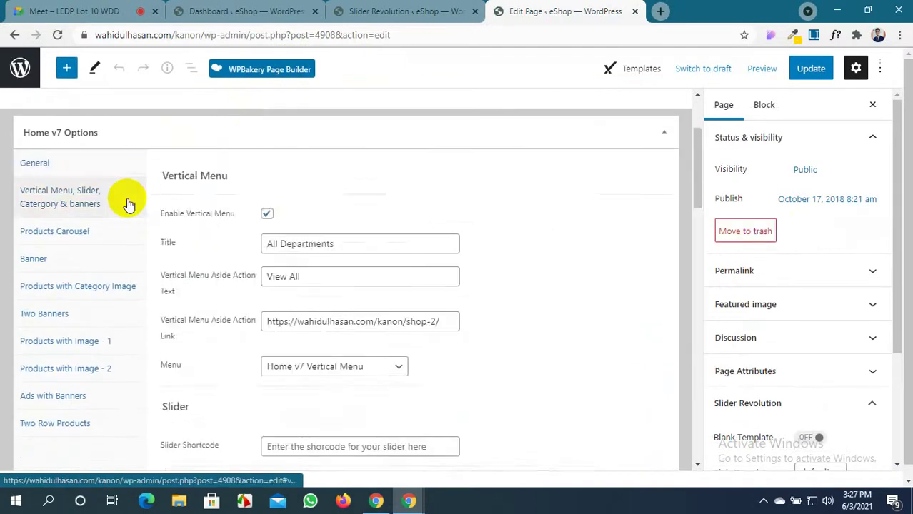
pyautogui.scroll(-3, 504, 283)
pyautogui.click(363, 249)
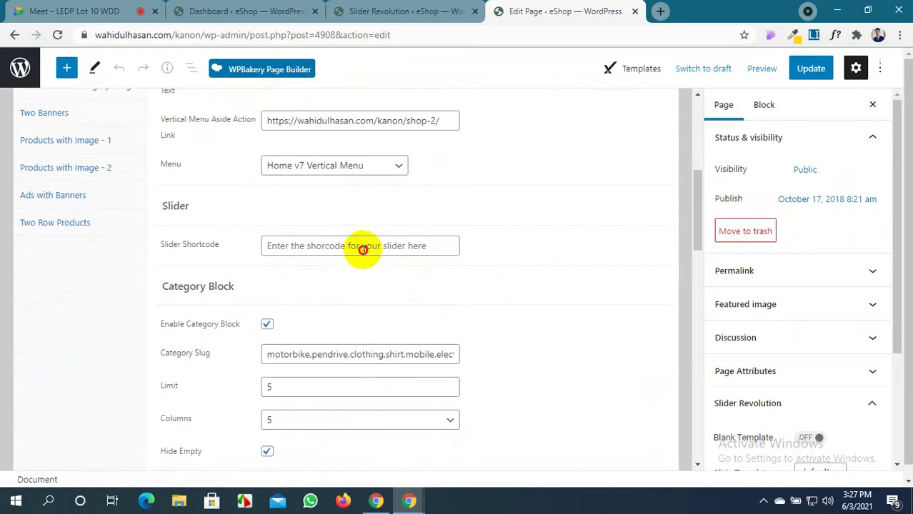
pyautogui.hotkey('ctrl', 'v')
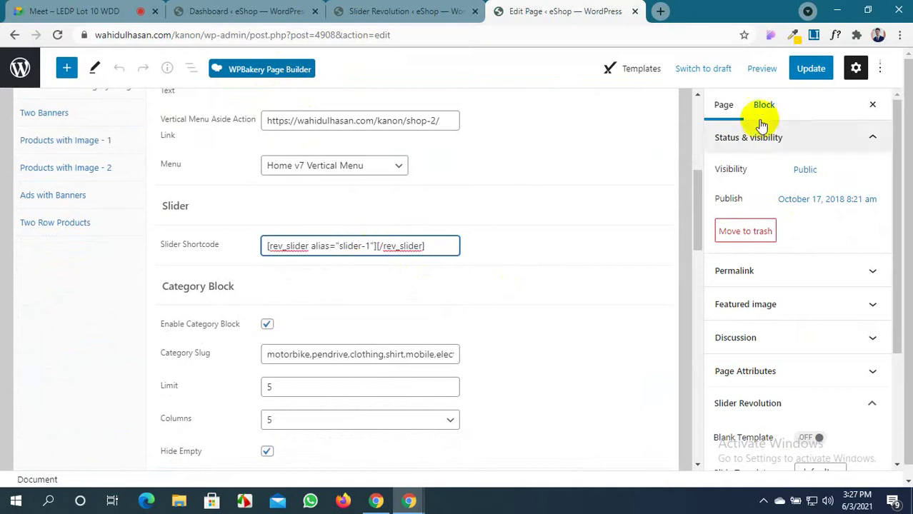
pyautogui.click(807, 70)
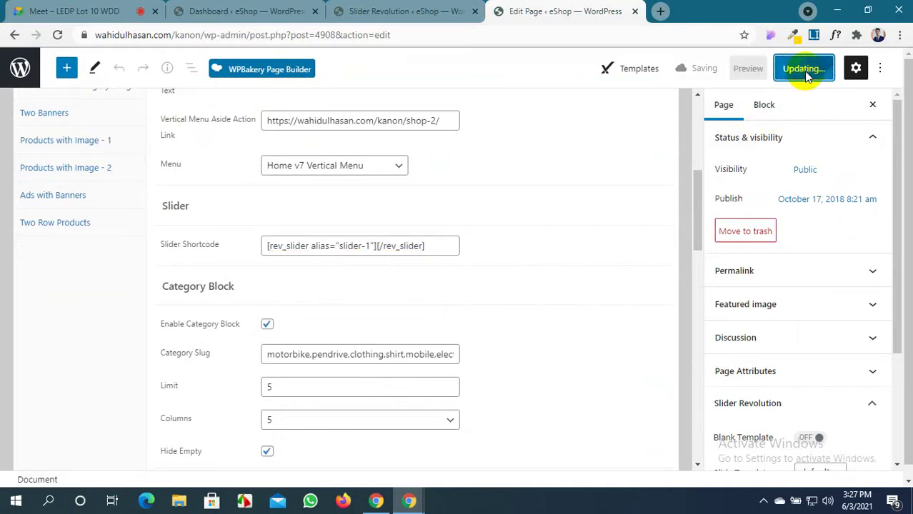
# Open the live eShop site in a new tab from the Dashboard.
pyautogui.click(249, 8)
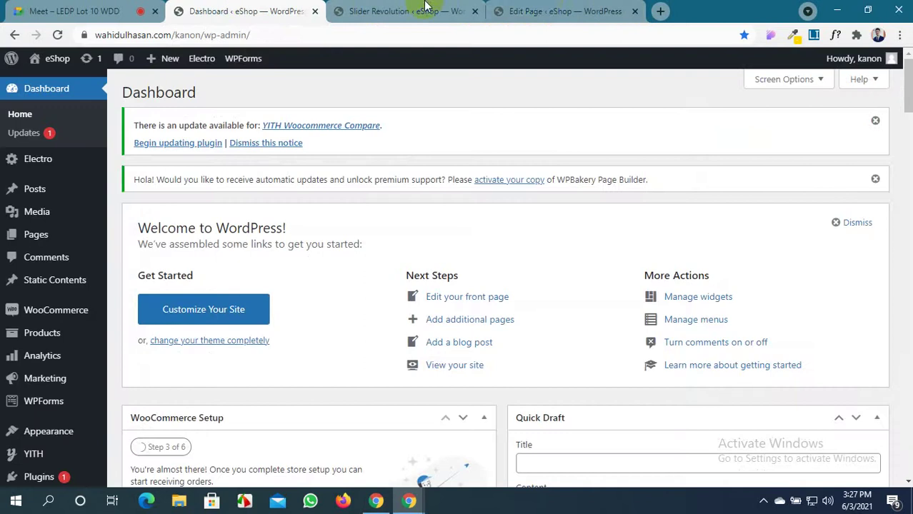
pyautogui.click(546, 9)
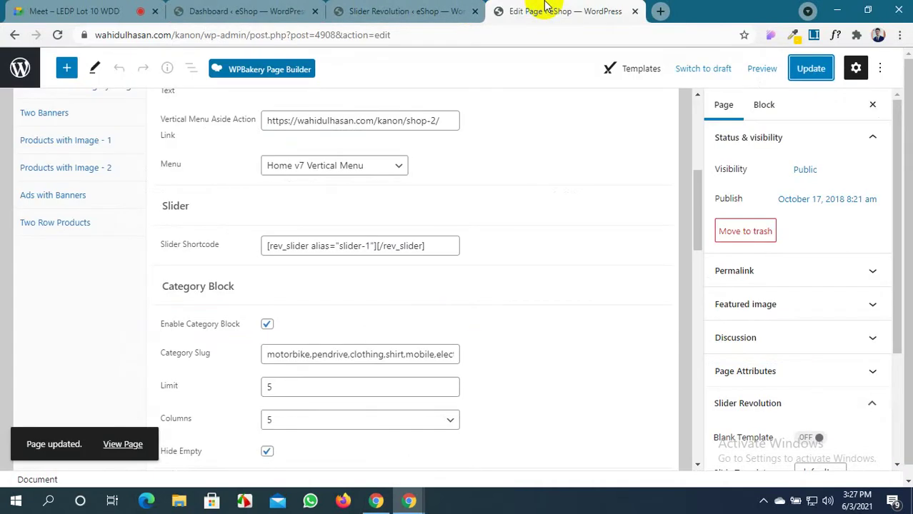
pyautogui.click(242, 11)
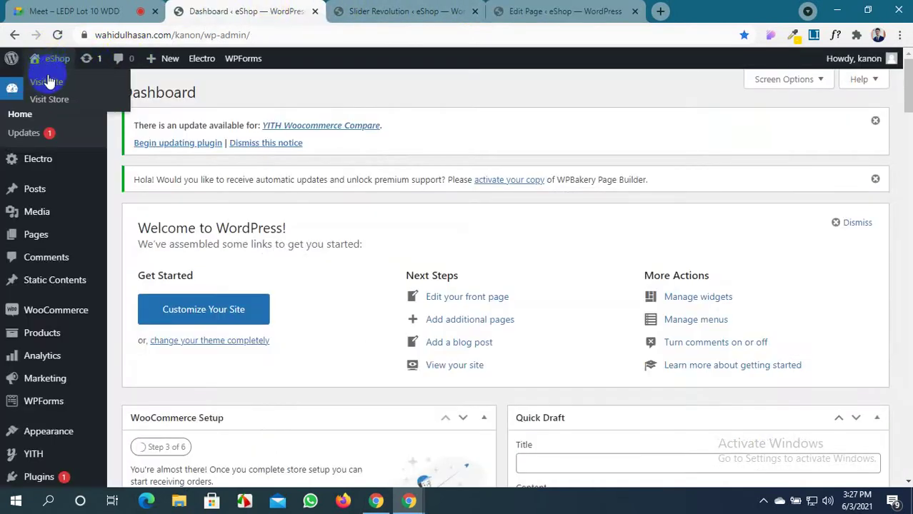
pyautogui.middleClick(33, 80)
# Check the new slider on the live eShop homepage, then return to the page editor.
pyautogui.moveTo(414, 10); pyautogui.dragTo(626, 12)
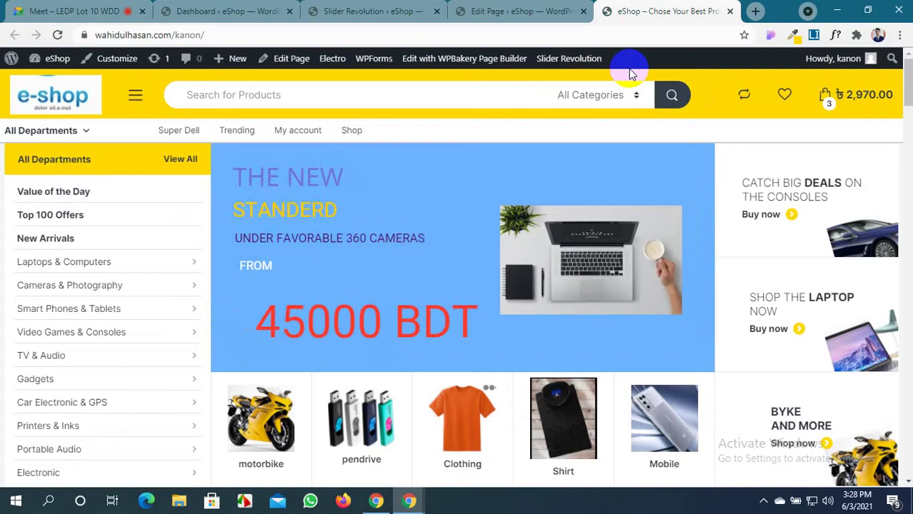
pyautogui.click(522, 11)
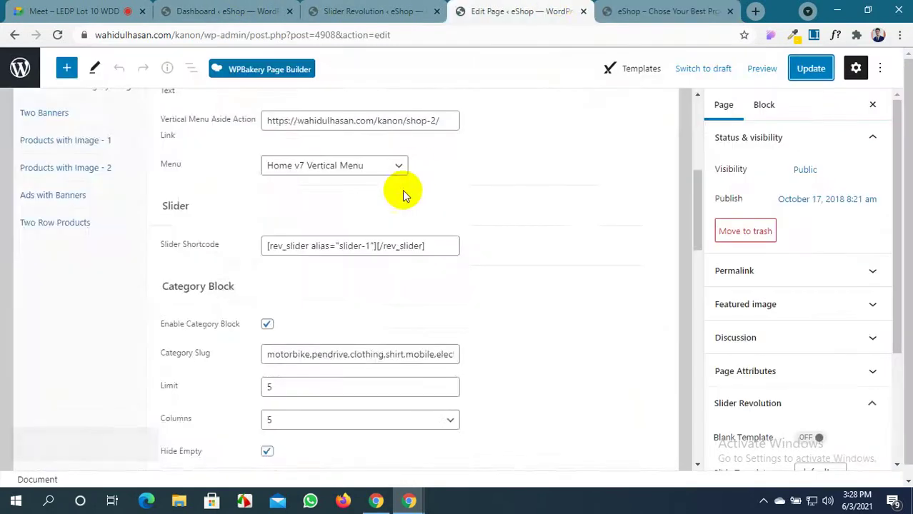
pyautogui.scroll(3, 404, 190)
pyautogui.scroll(2, 403, 191)
# Add a blank slide to the slider and set its background type to Image.
pyautogui.click(372, 10)
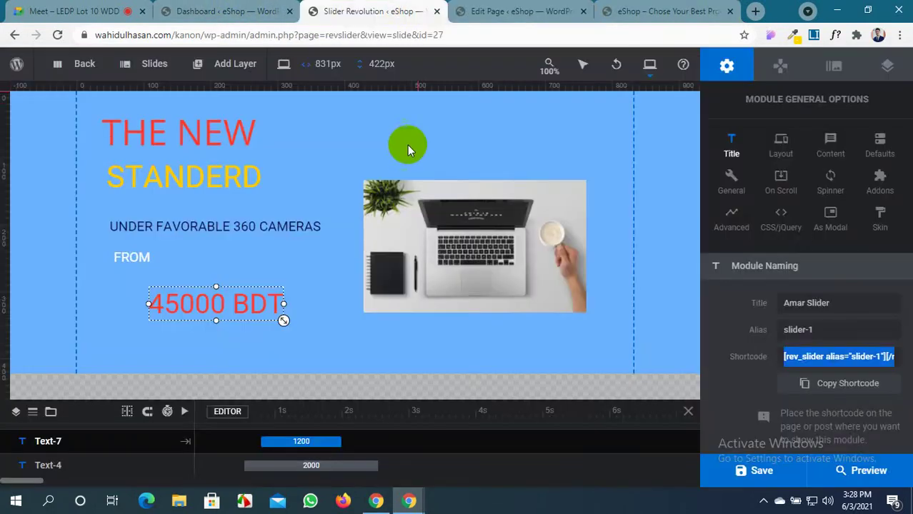
pyautogui.click(146, 64)
pyautogui.moveTo(142, 91)
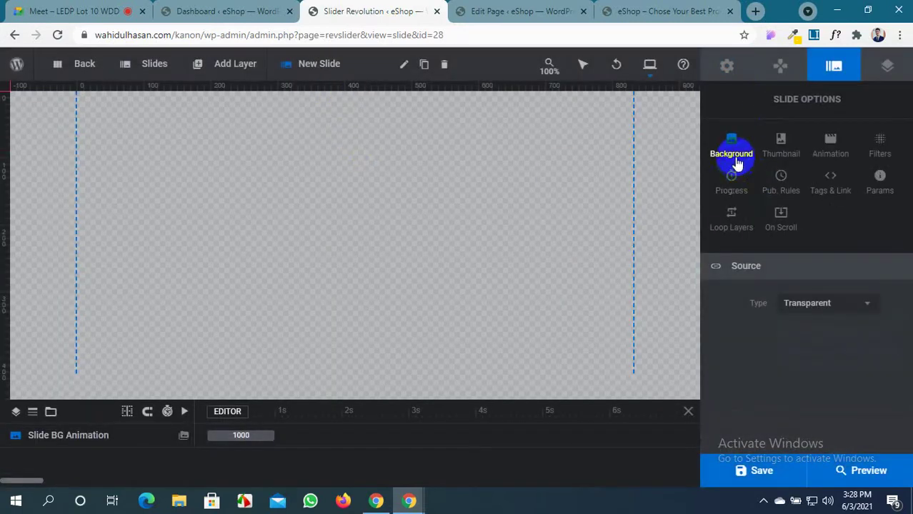
pyautogui.click(863, 302)
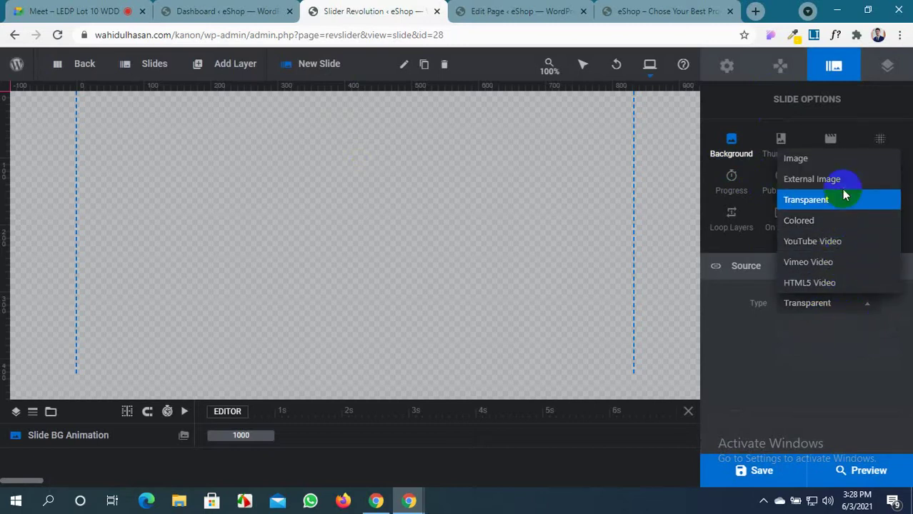
pyautogui.click(828, 159)
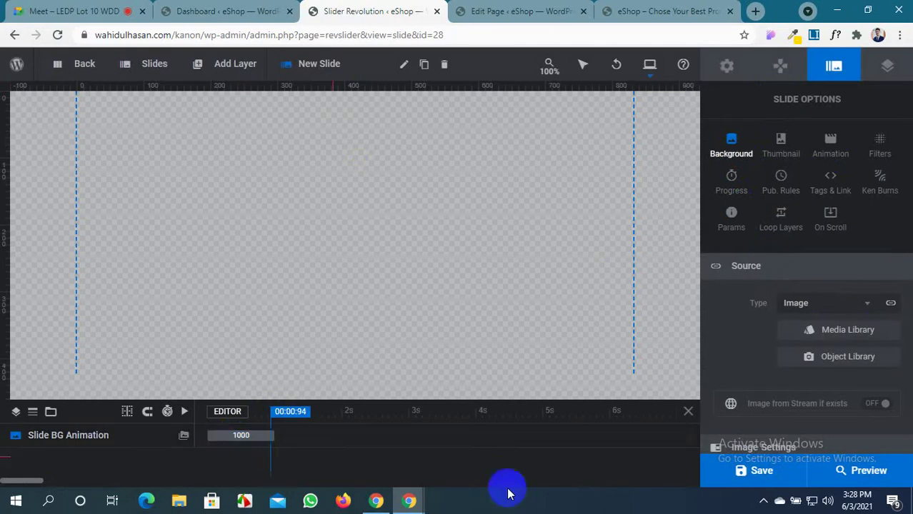
# Set the new slide's background to the dark blue car photo Screenshot_8.png from the Media Library.
pyautogui.click(829, 334)
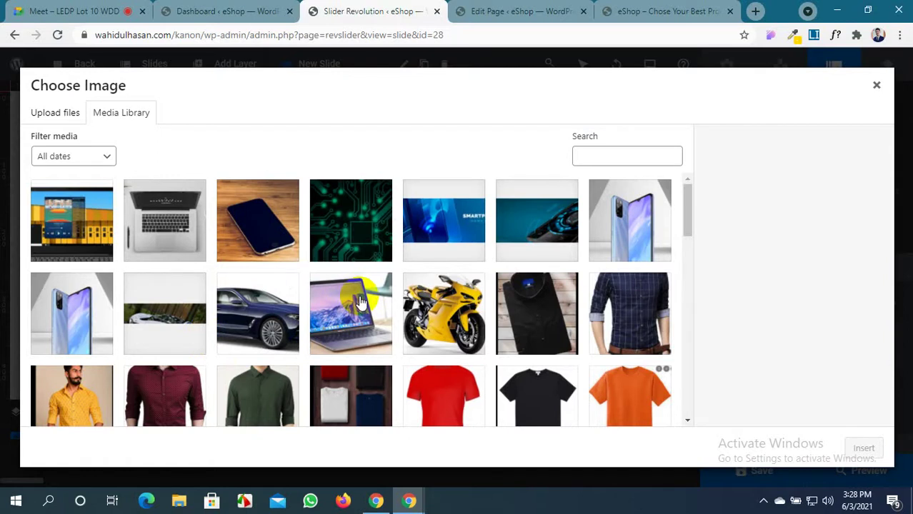
pyautogui.scroll(-5, 361, 301)
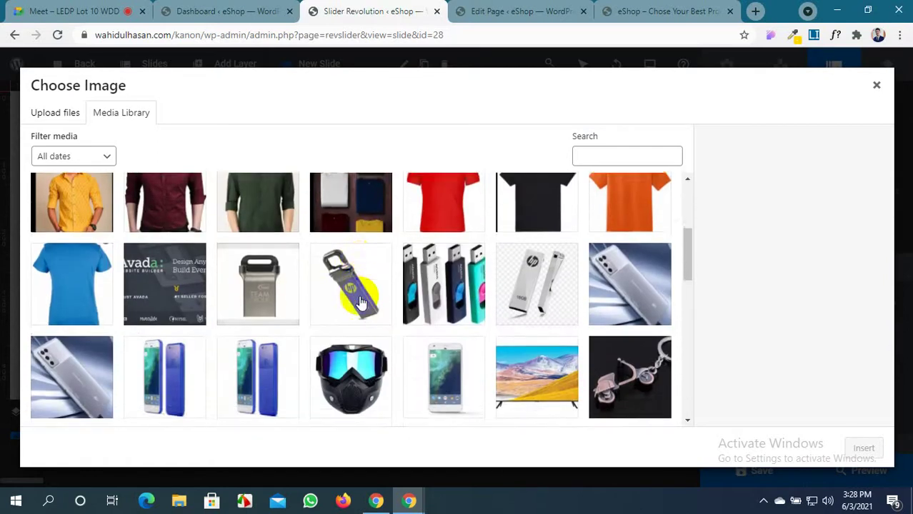
pyautogui.scroll(-3, 360, 303)
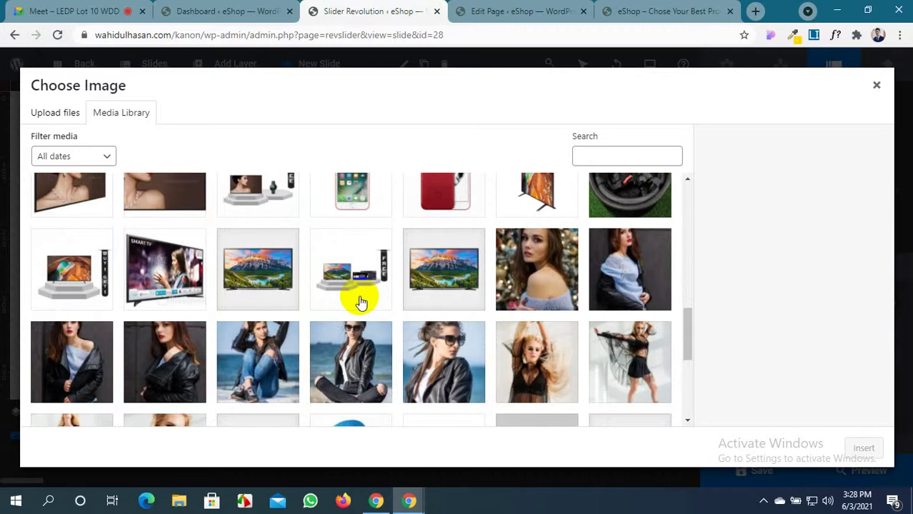
pyautogui.scroll(-5, 361, 302)
pyautogui.scroll(4, 362, 303)
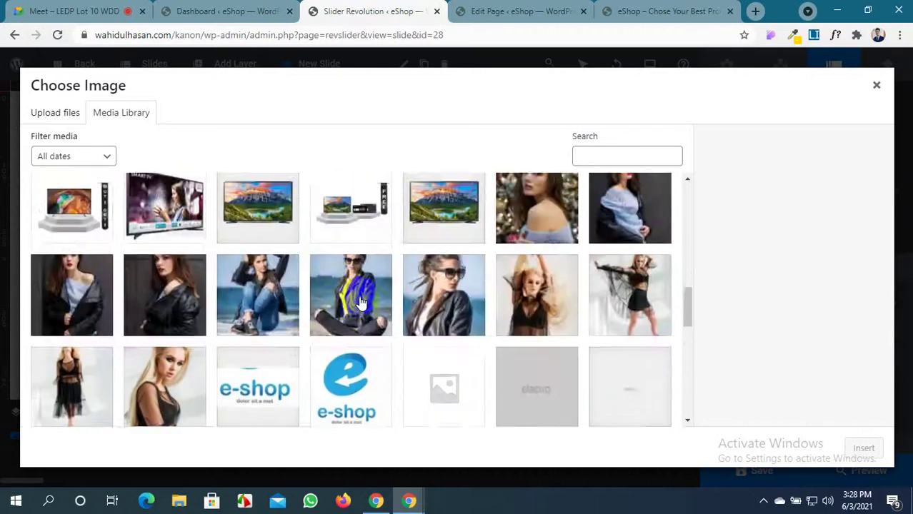
pyautogui.scroll(4, 360, 303)
pyautogui.scroll(-2, 361, 303)
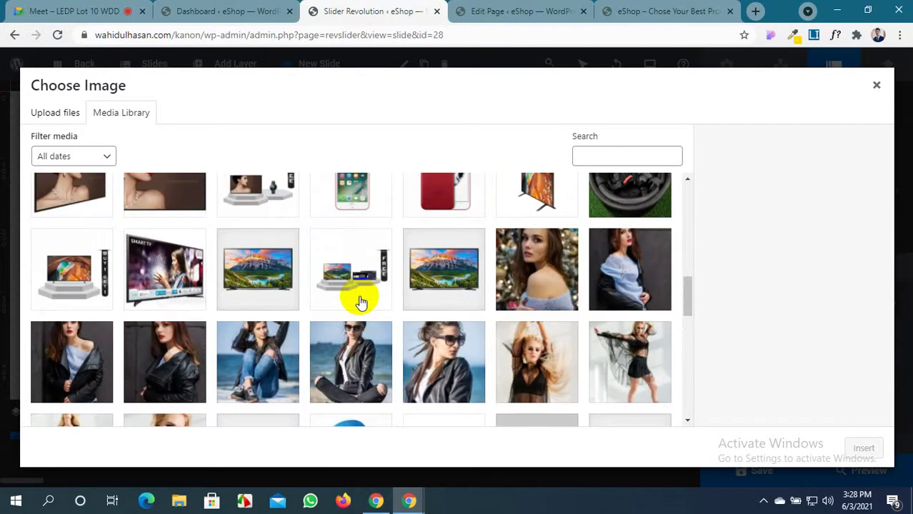
pyautogui.scroll(3, 360, 302)
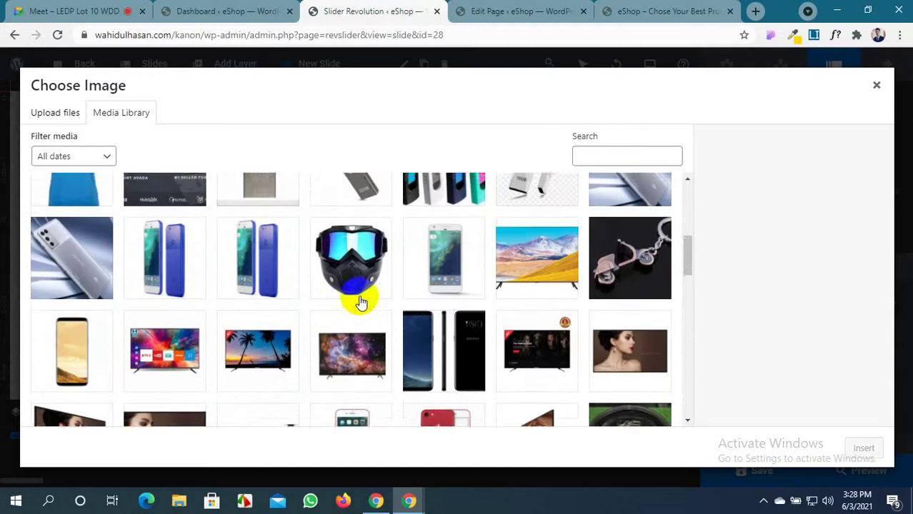
pyautogui.scroll(5, 361, 303)
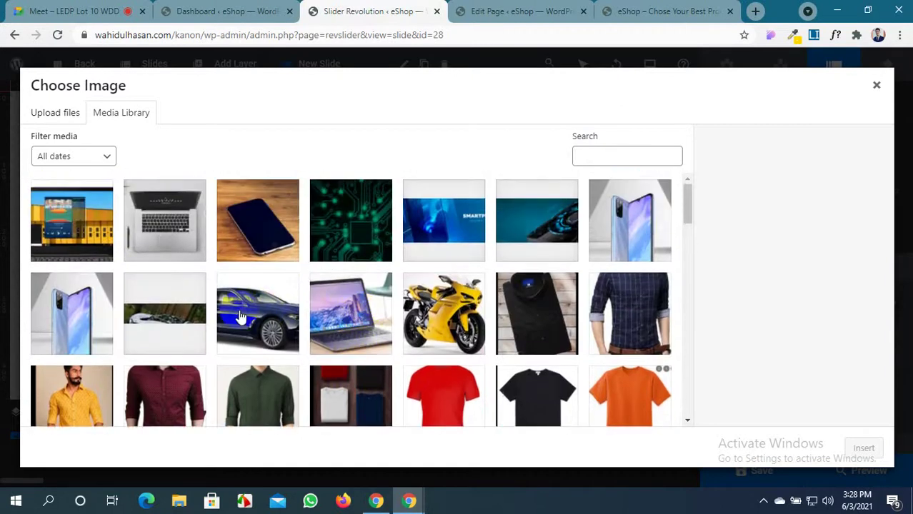
pyautogui.click(241, 318)
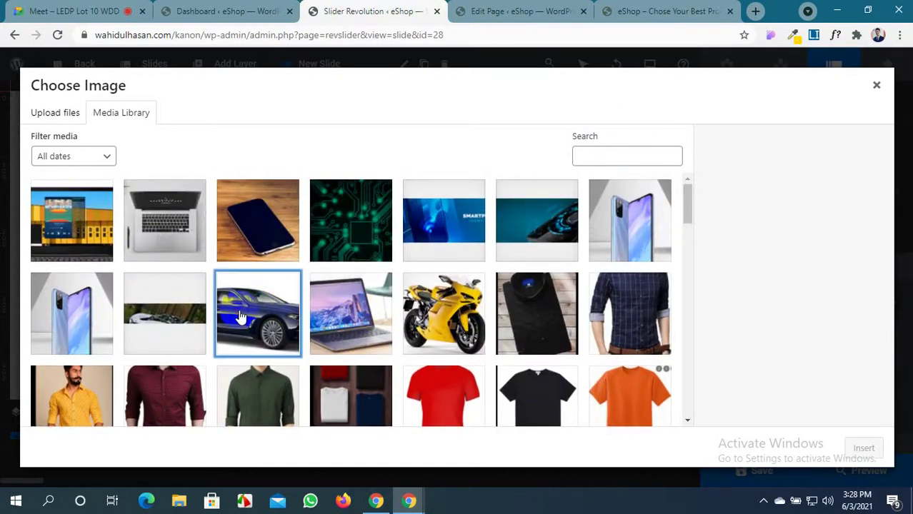
pyautogui.click(843, 448)
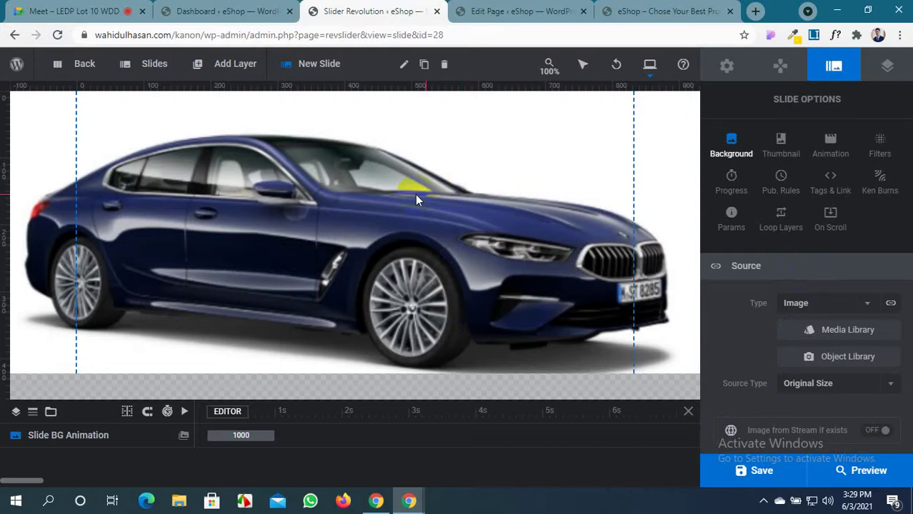
# Set the slide's thumbnail Dimension to From Slider Settings.
pyautogui.click(788, 152)
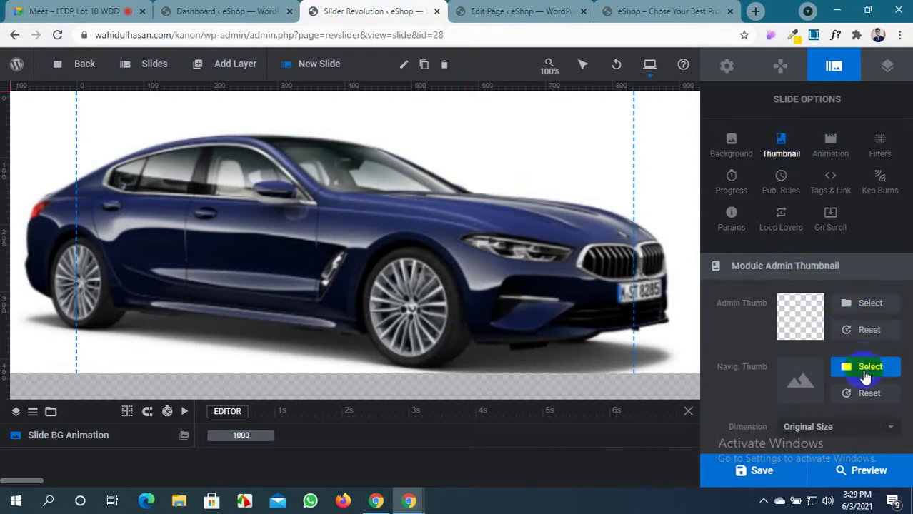
pyautogui.scroll(-1, 819, 366)
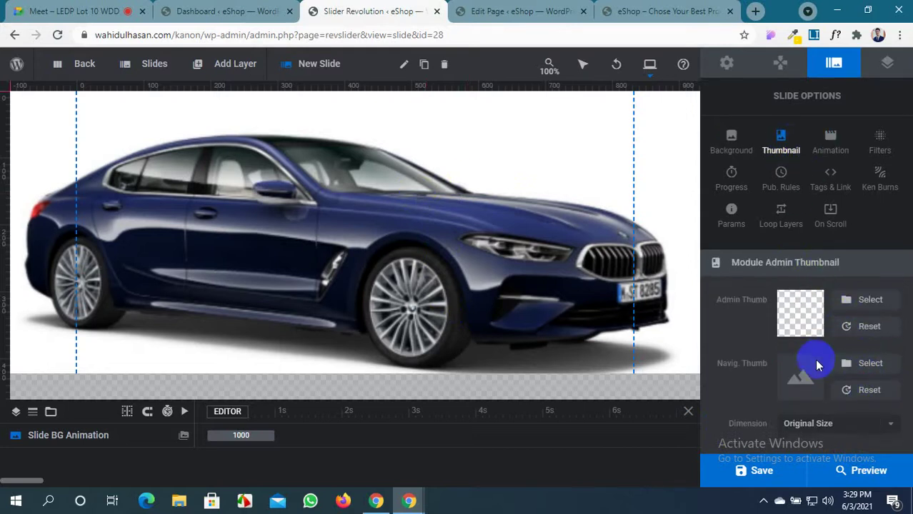
pyautogui.click(839, 424)
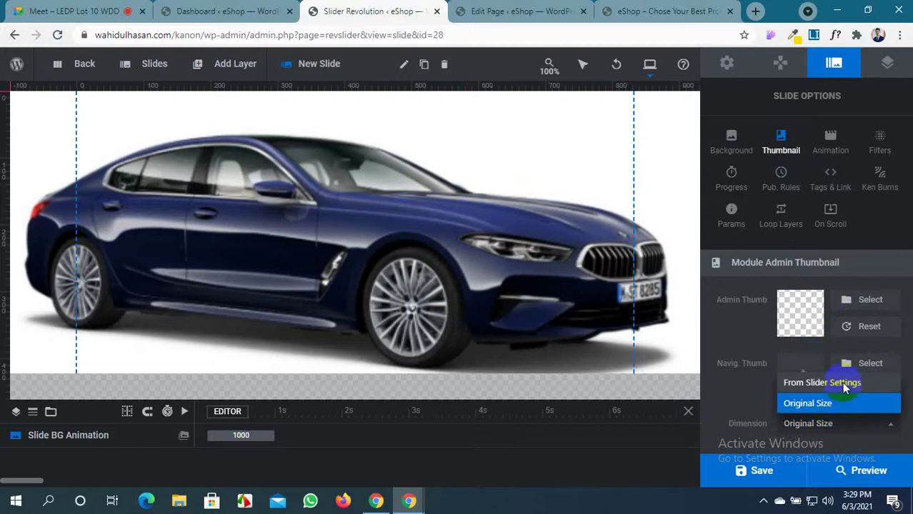
pyautogui.click(845, 384)
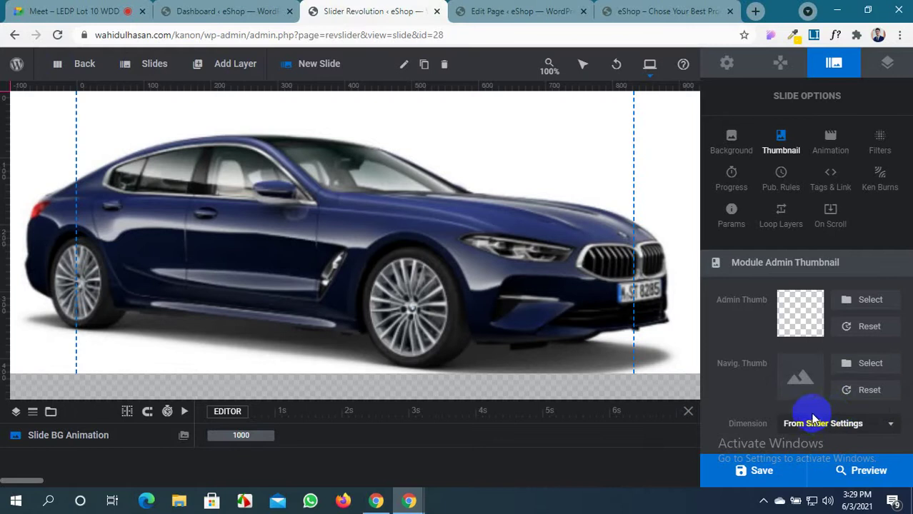
pyautogui.scroll(1, 795, 392)
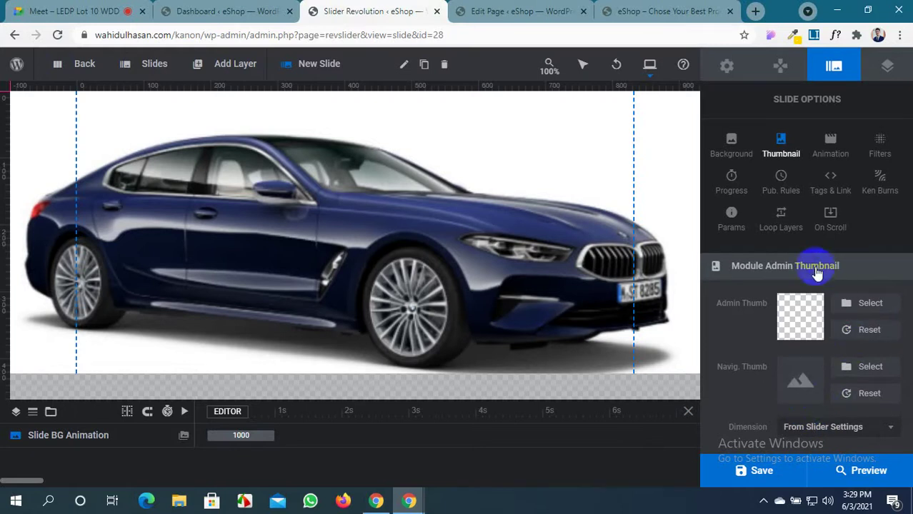
# Apply and preview the Fade In slide transition with a 1000 ms duration.
pyautogui.click(826, 158)
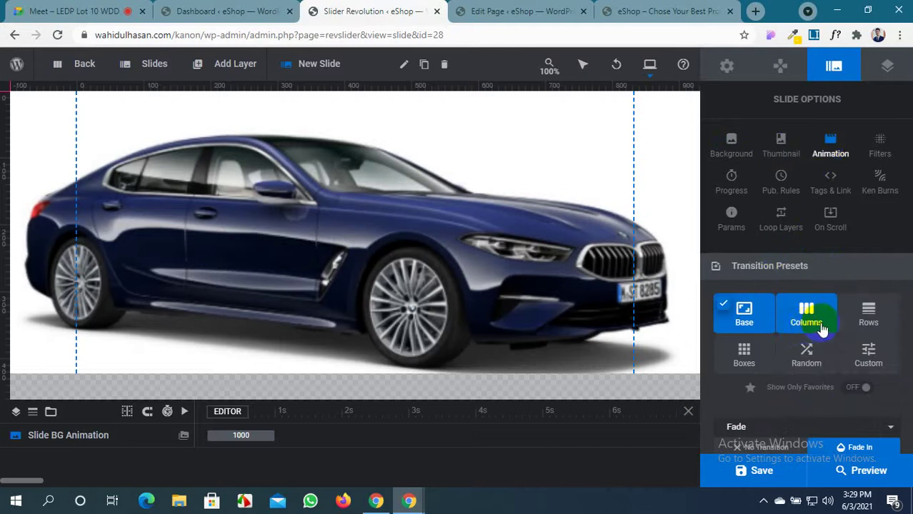
pyautogui.scroll(-1, 822, 349)
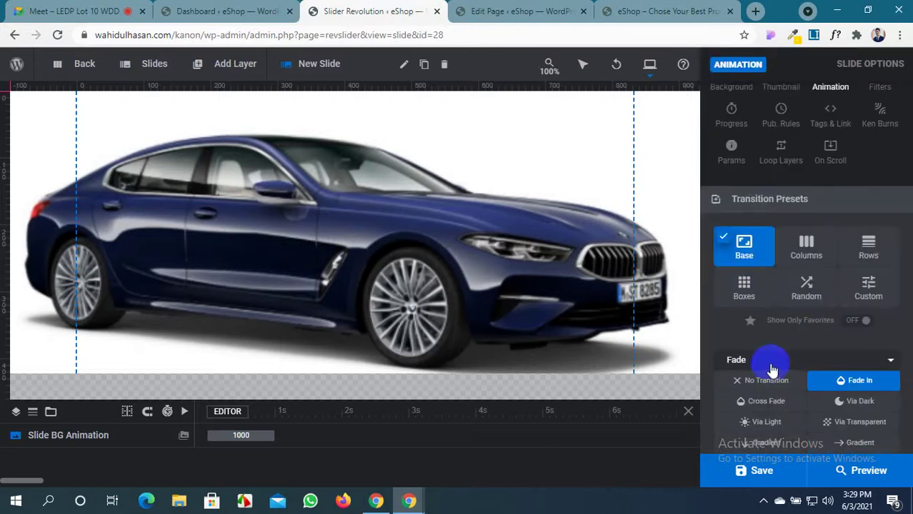
pyautogui.scroll(-1, 774, 369)
pyautogui.click(818, 312)
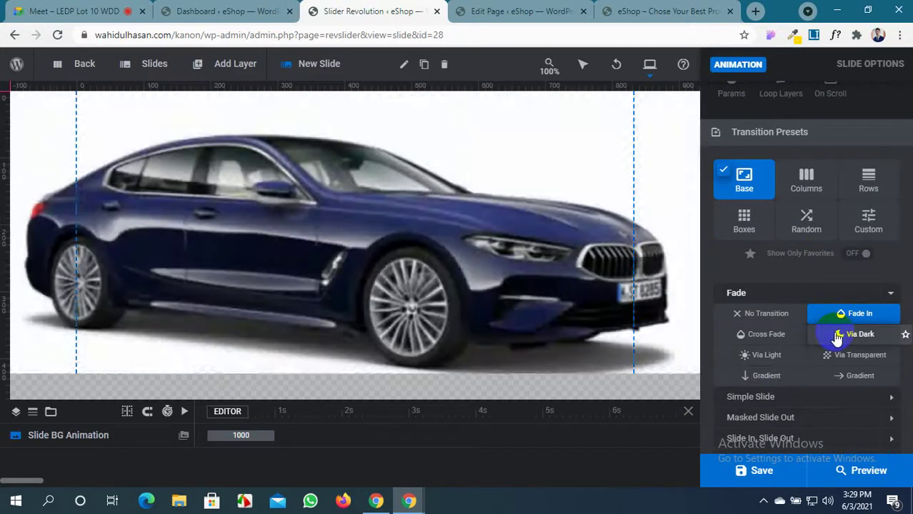
pyautogui.click(839, 323)
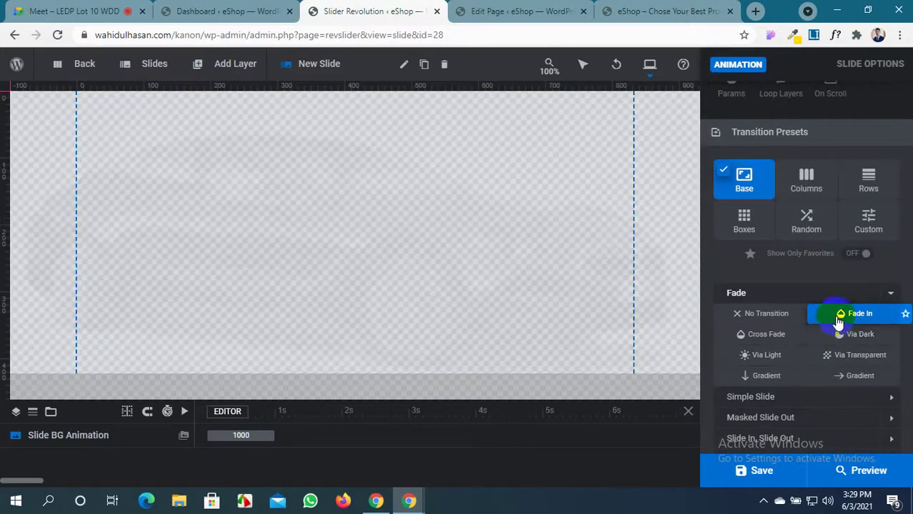
pyautogui.scroll(-1, 764, 425)
pyautogui.scroll(-1, 766, 426)
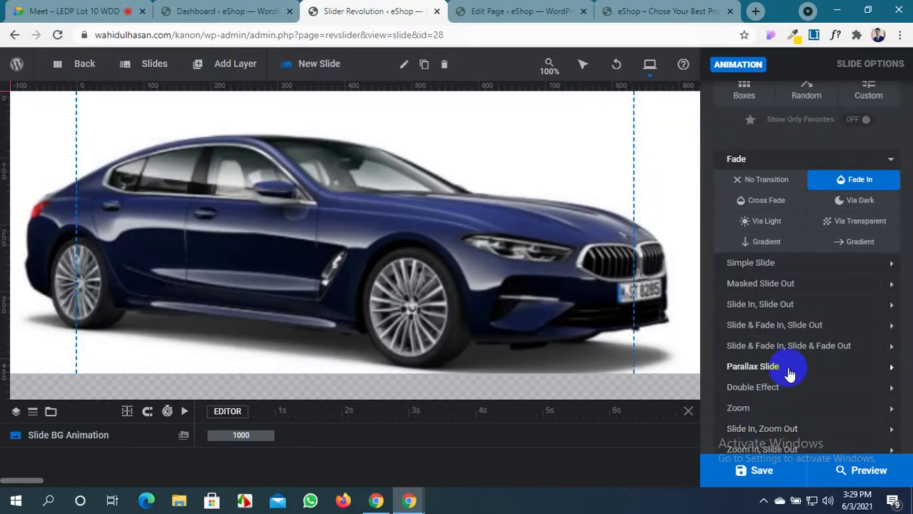
pyautogui.scroll(-4, 789, 375)
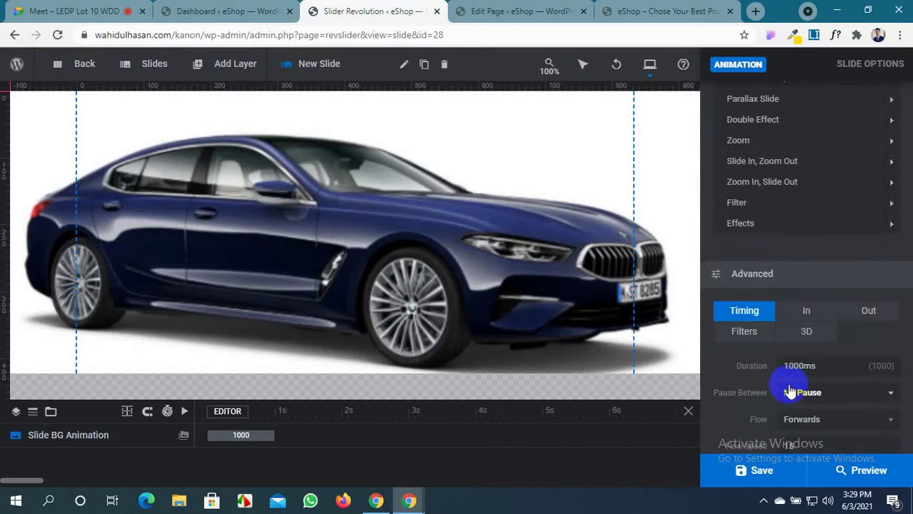
pyautogui.scroll(-2, 790, 392)
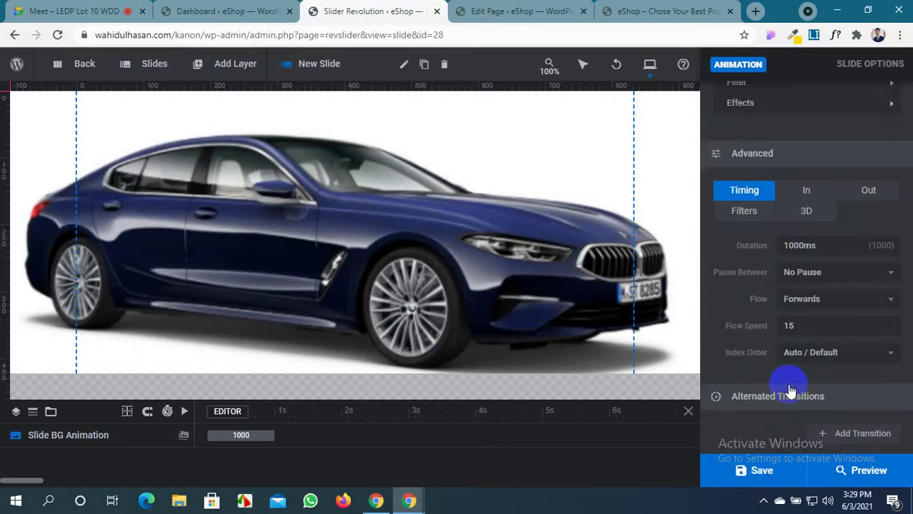
pyautogui.scroll(10, 789, 391)
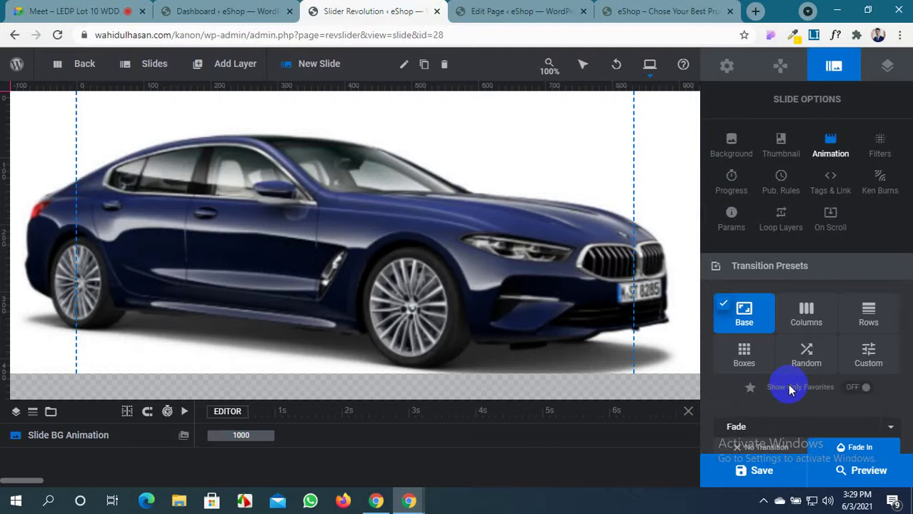
# Keep the slide background type as Image and browse the Media Library for a new image.
pyautogui.click(732, 152)
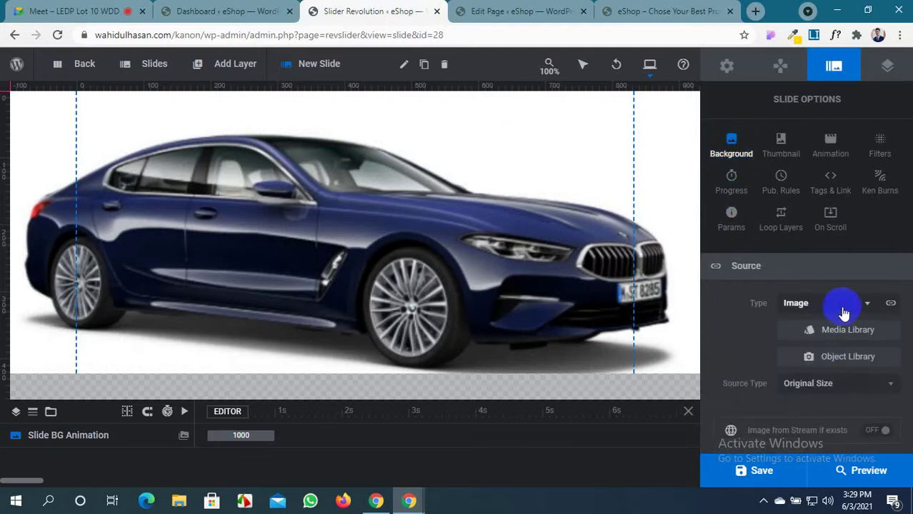
pyautogui.click(844, 312)
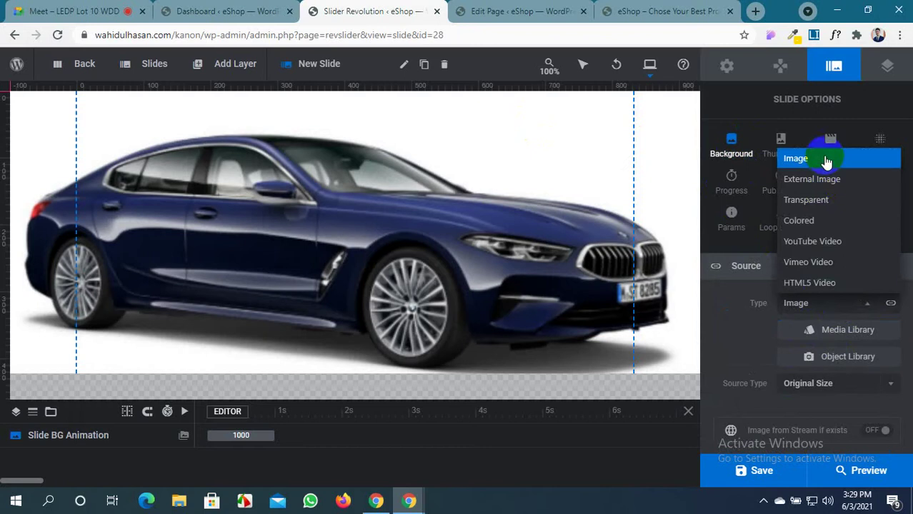
pyautogui.click(825, 159)
pyautogui.click(836, 330)
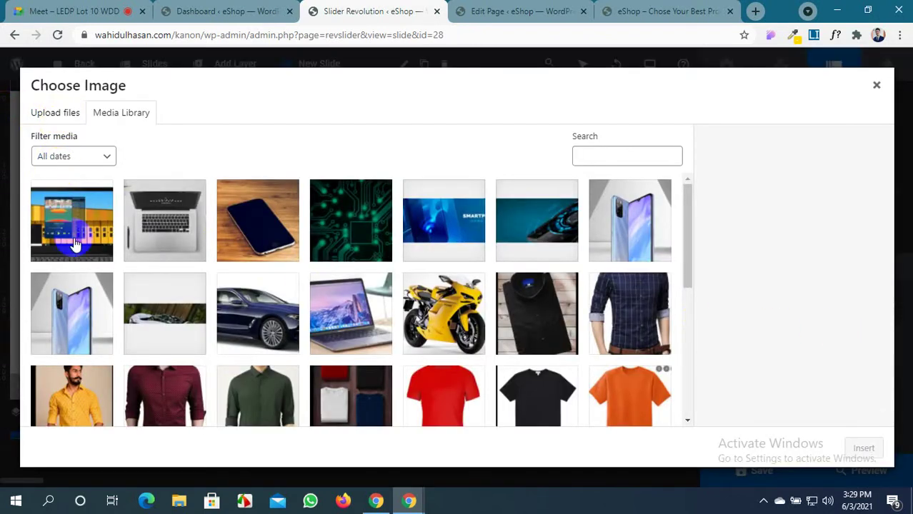
pyautogui.click(74, 241)
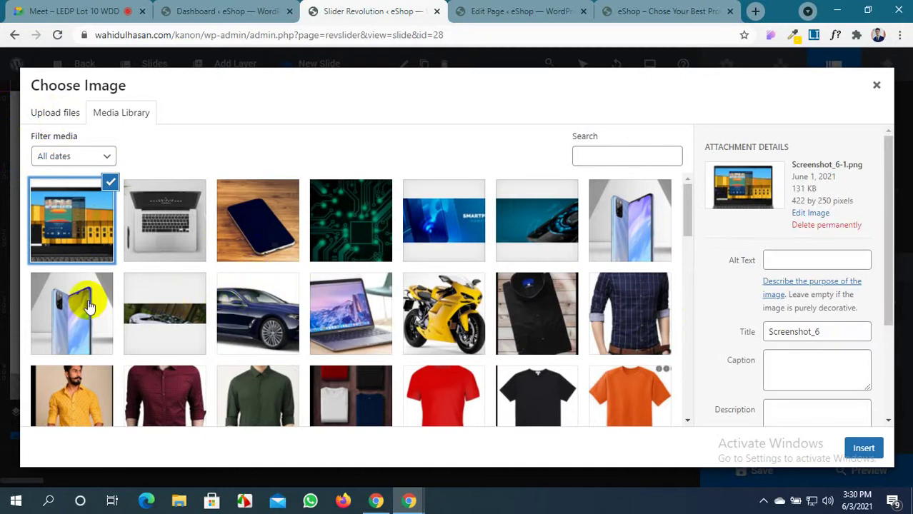
# Upload asset-18.jpeg, the stage presenter photo from Documents, and insert it as the slide background.
pyautogui.click(71, 115)
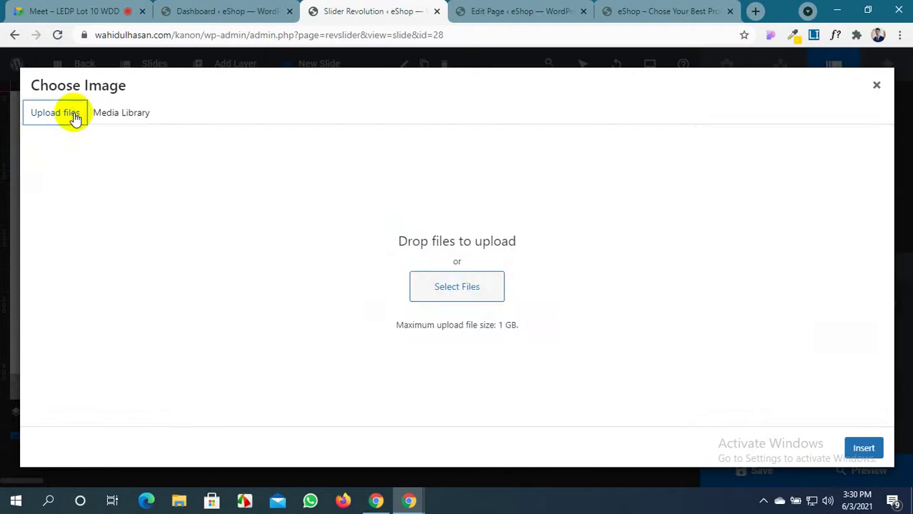
pyautogui.click(473, 301)
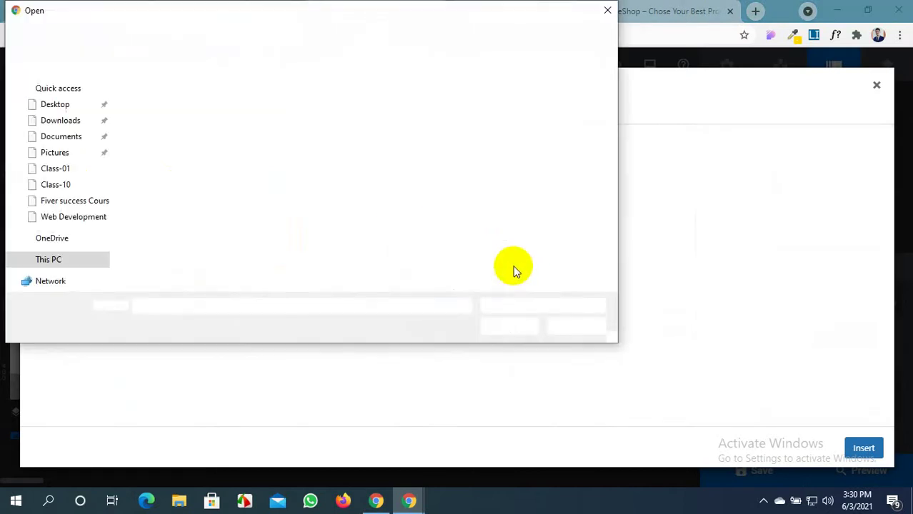
pyautogui.click(69, 138)
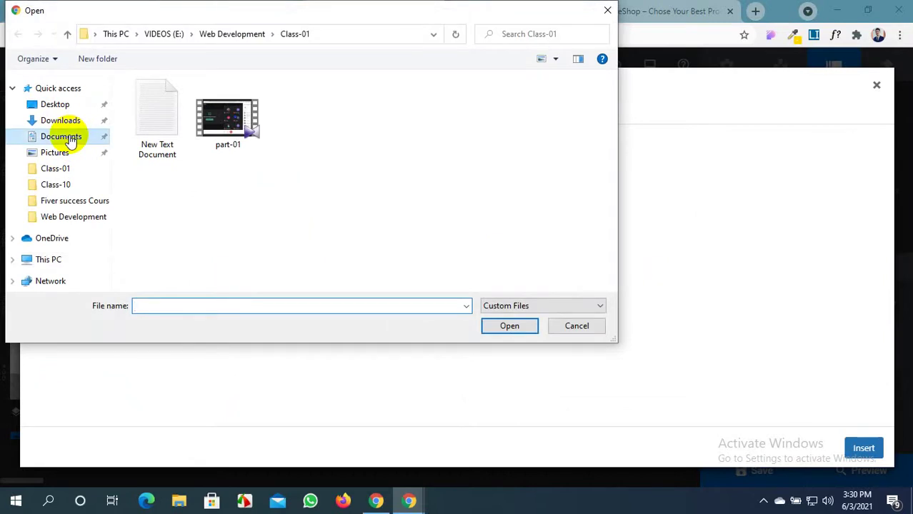
pyautogui.scroll(-10, 402, 200)
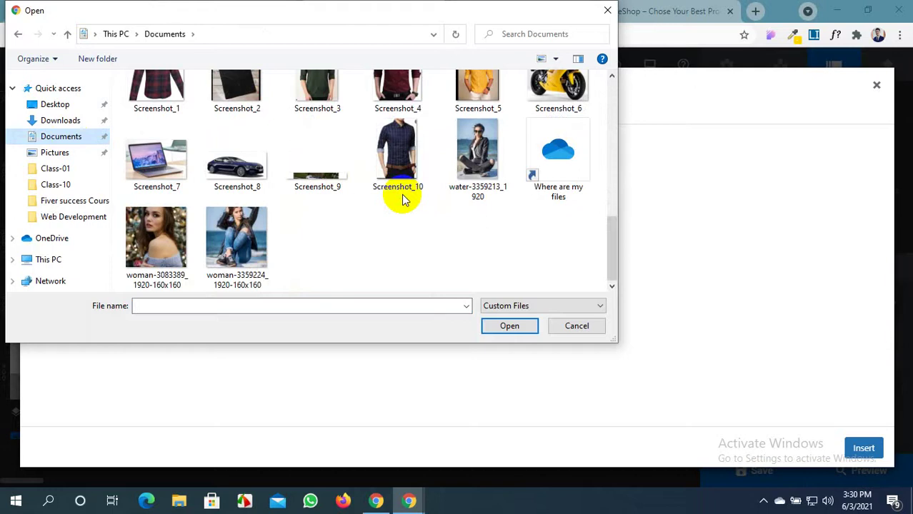
pyautogui.scroll(6, 402, 200)
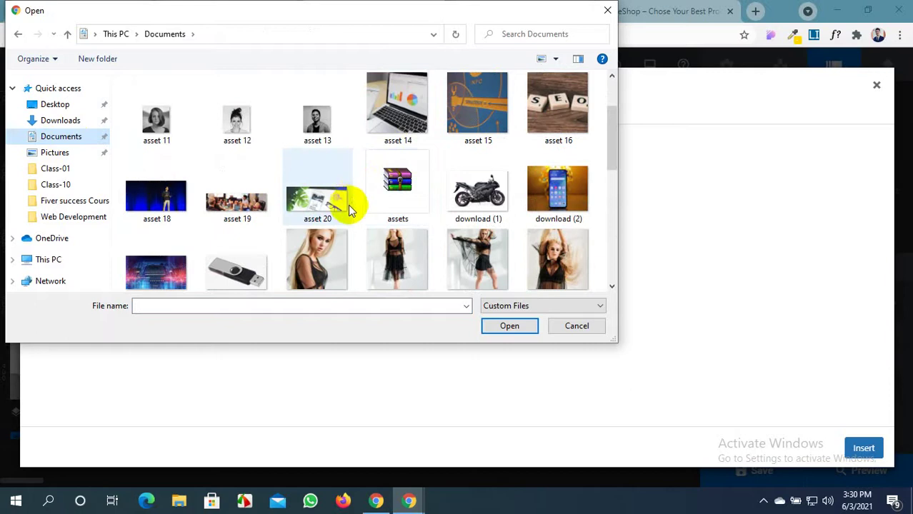
pyautogui.click(156, 196)
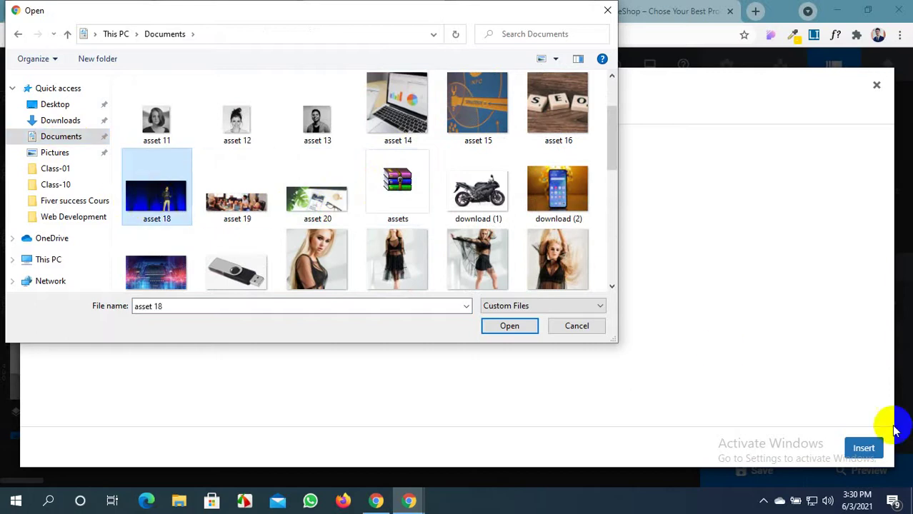
pyautogui.click(512, 328)
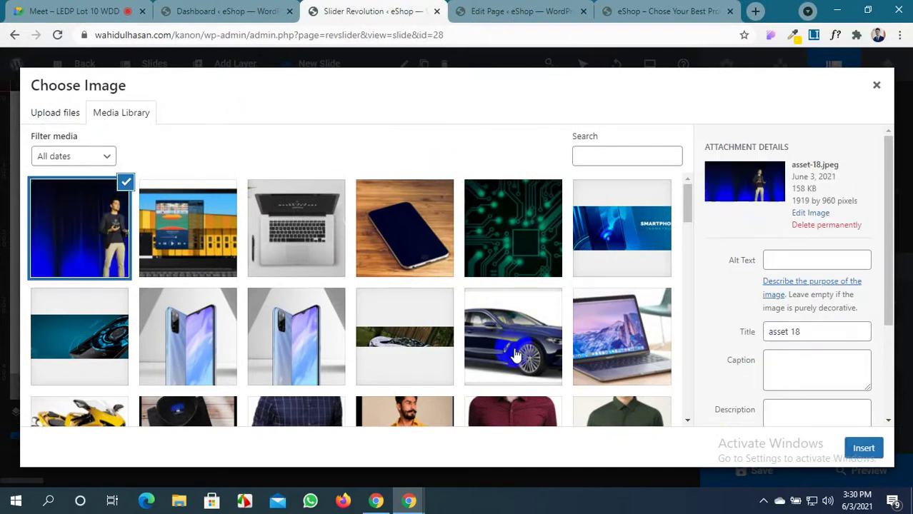
pyautogui.click(864, 454)
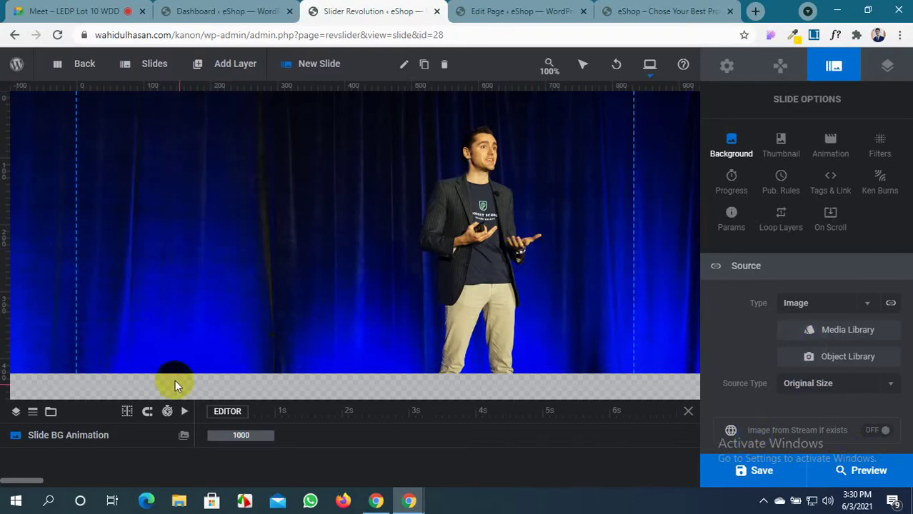
# Look through the module's general options.
pyautogui.click(318, 64)
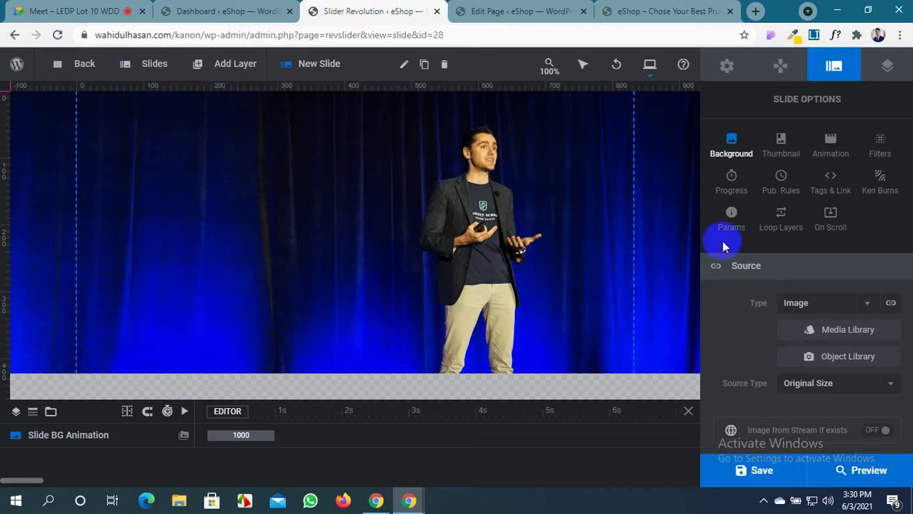
pyautogui.click(727, 72)
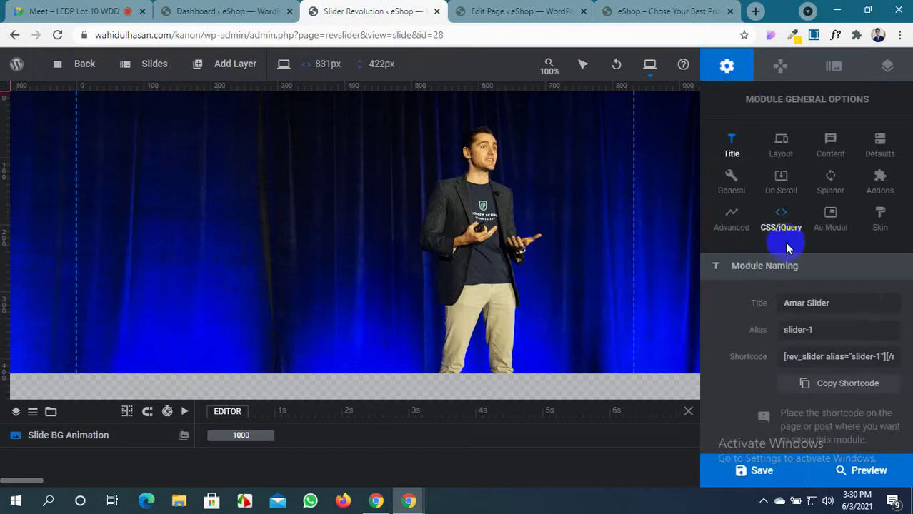
pyautogui.scroll(-1, 815, 336)
pyautogui.click(815, 373)
pyautogui.scroll(1, 811, 411)
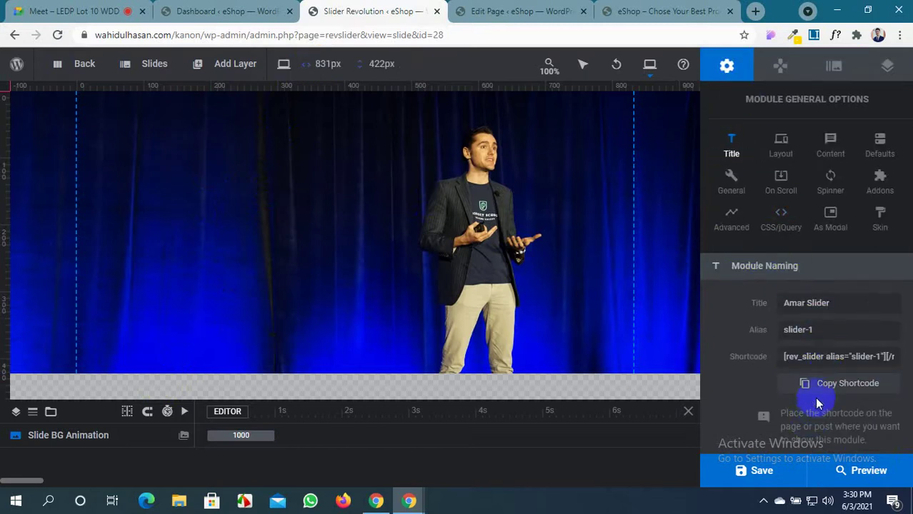
# Add a placeholder 'New Layer' text layer, open its Content settings, then go to the Home v7 editor.
pyautogui.click(241, 66)
pyautogui.moveTo(212, 93)
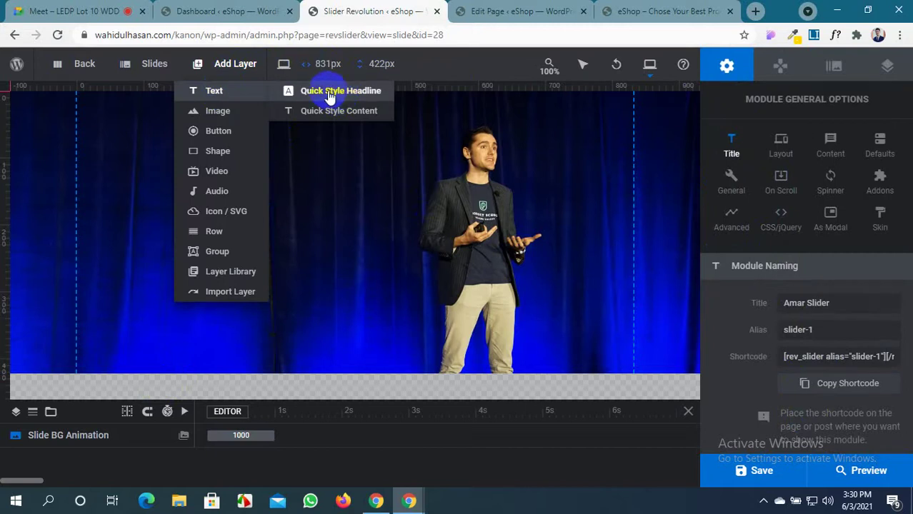
pyautogui.click(216, 93)
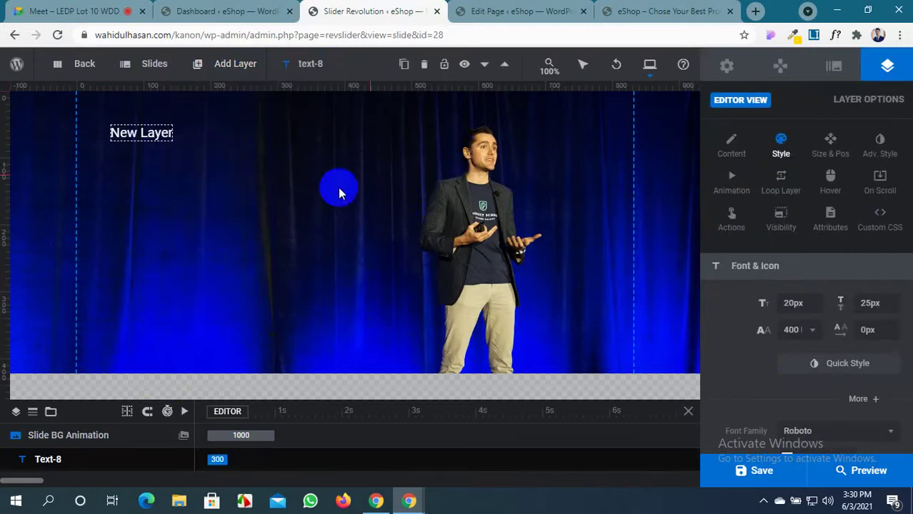
pyautogui.click(731, 147)
pyautogui.click(524, 9)
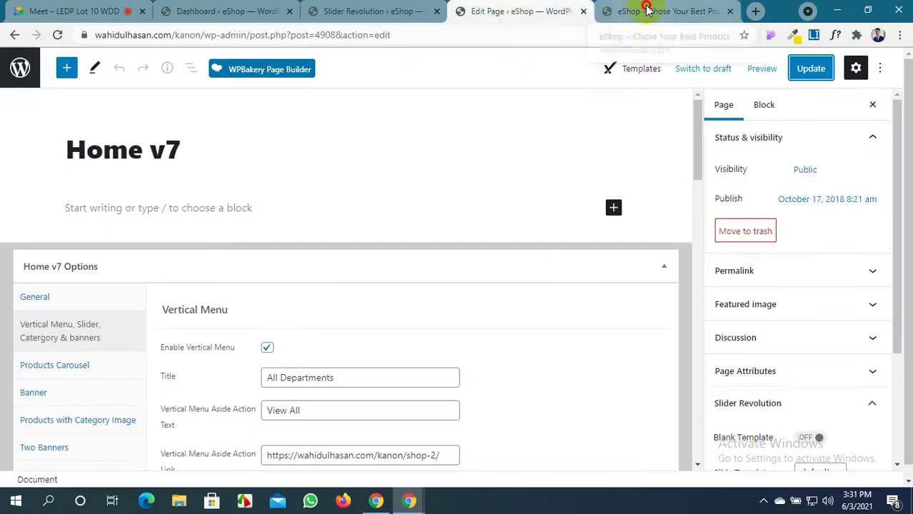
# Open the BMW CAR product page in the shop, select its title, and return to the slide editor.
pyautogui.click(615, 10)
pyautogui.scroll(-2, 564, 373)
pyautogui.scroll(-10, 564, 373)
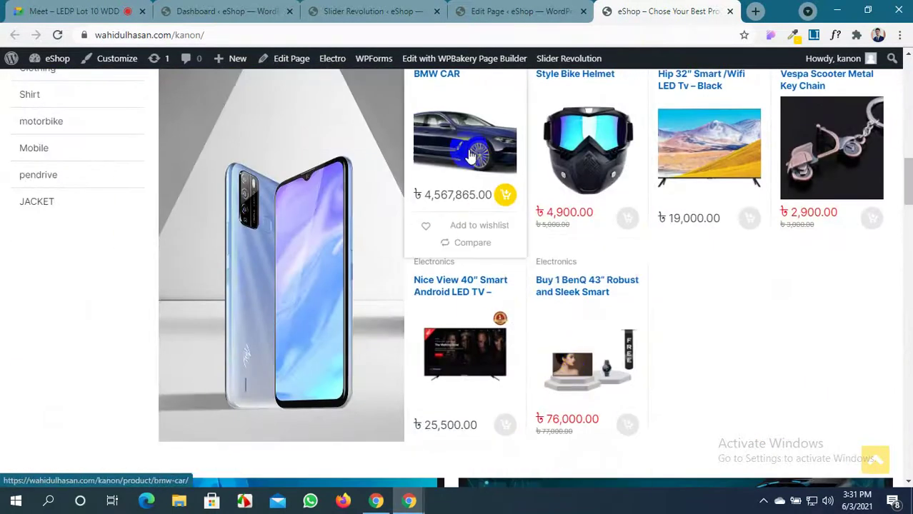
pyautogui.click(471, 156)
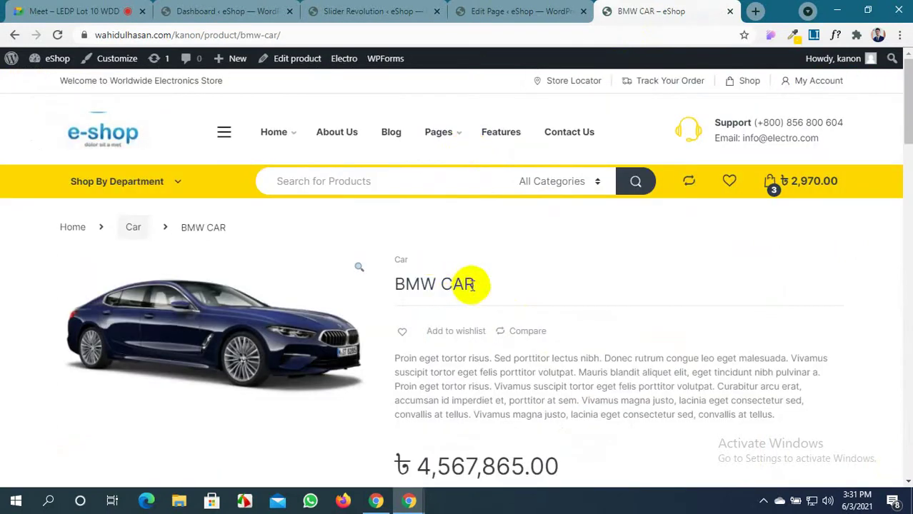
pyautogui.moveTo(475, 285); pyautogui.dragTo(397, 285)
pyautogui.hotkey('ctrl', 'c')
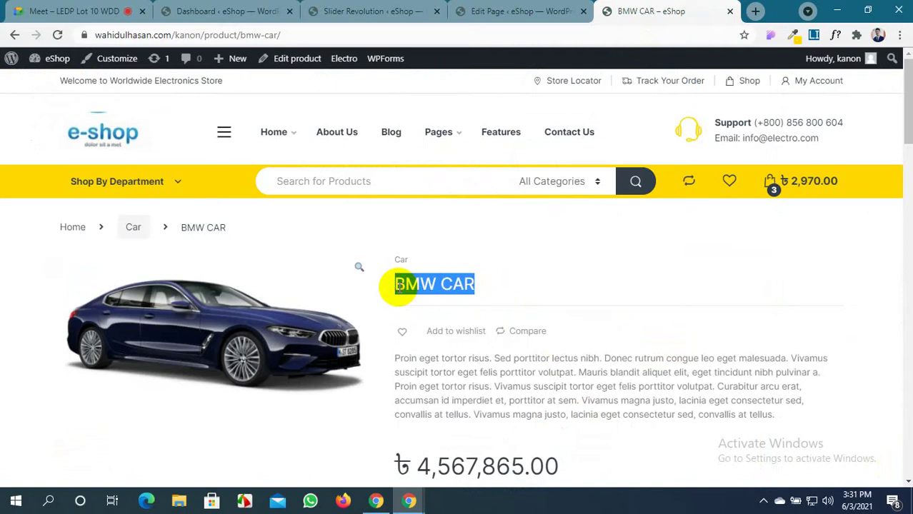
pyautogui.click(515, 11)
pyautogui.click(400, 6)
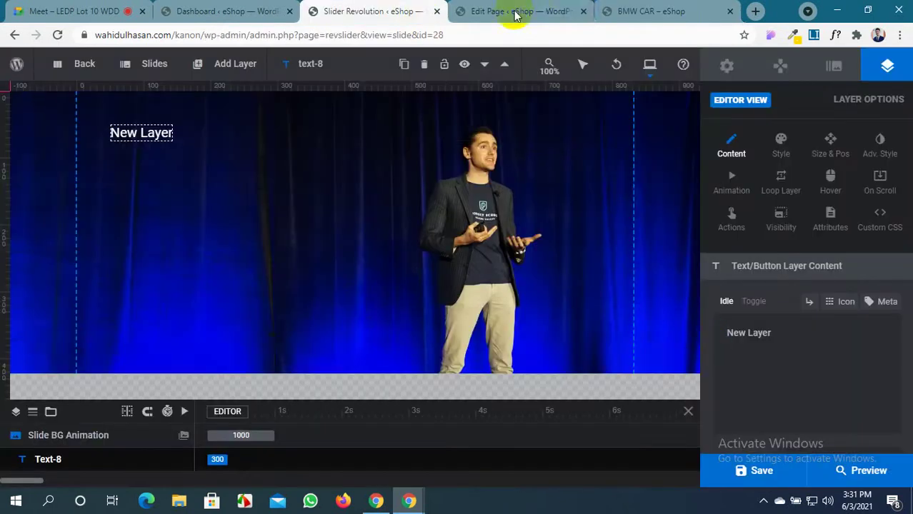
# Replace the placeholder text with 'BMW CAR', enlarge it to 47px, and rename the layer BMW.
pyautogui.click(583, 11)
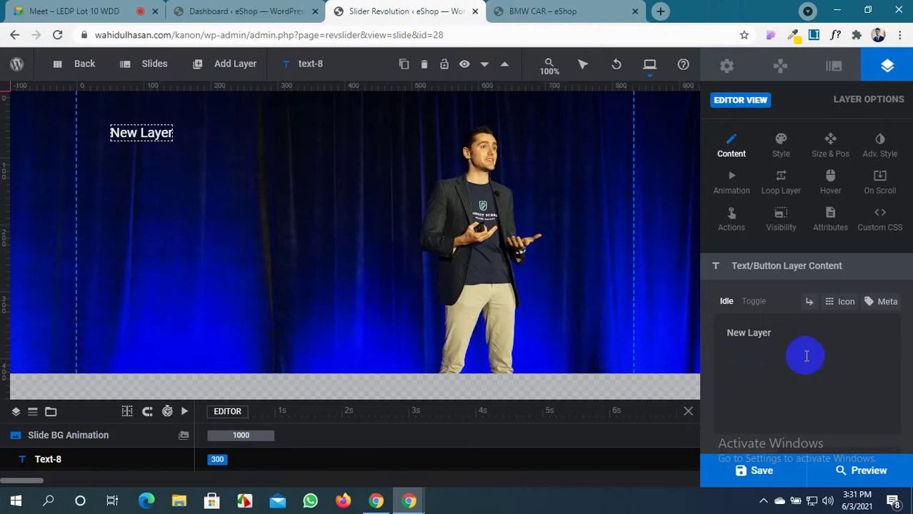
pyautogui.moveTo(774, 328); pyautogui.dragTo(726, 332)
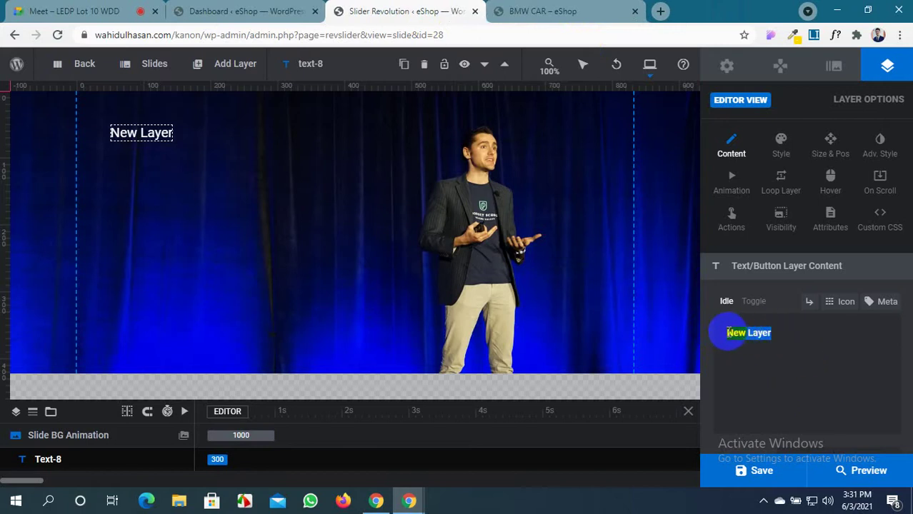
pyautogui.hotkey('ctrl', 'v')
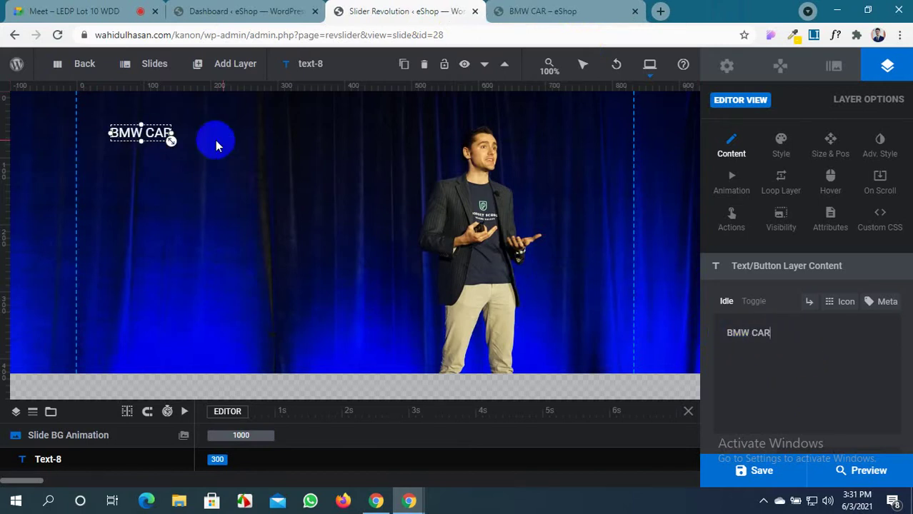
pyautogui.click(172, 140)
pyautogui.moveTo(171, 140); pyautogui.dragTo(247, 163)
pyautogui.moveTo(191, 147); pyautogui.dragTo(193, 149)
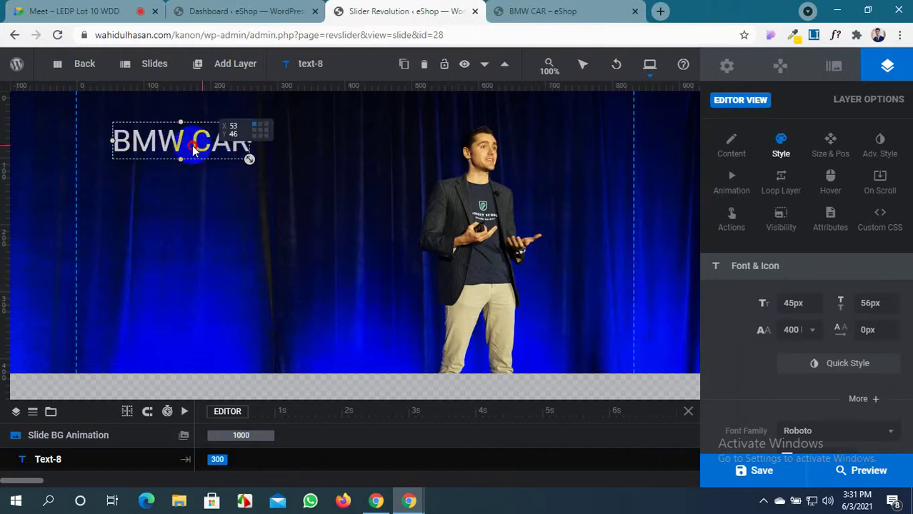
pyautogui.moveTo(255, 160); pyautogui.dragTo(256, 162)
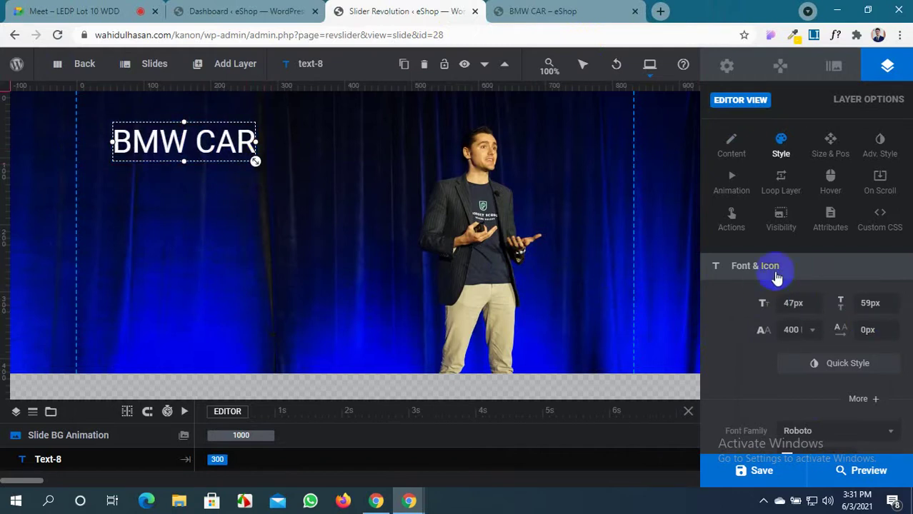
pyautogui.click(316, 66)
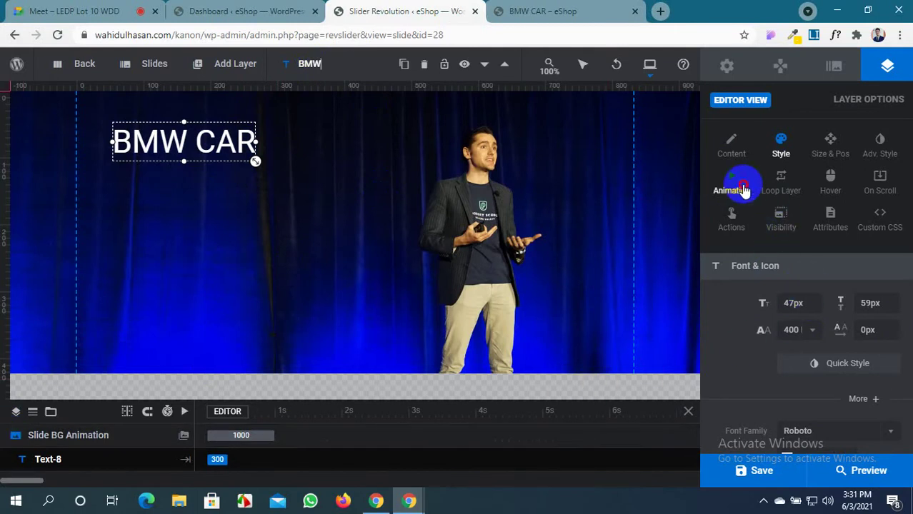
# Give the headline a Masked 'Slide From Left' entrance, duration 1200, start 450, and save.
pyautogui.click(740, 187)
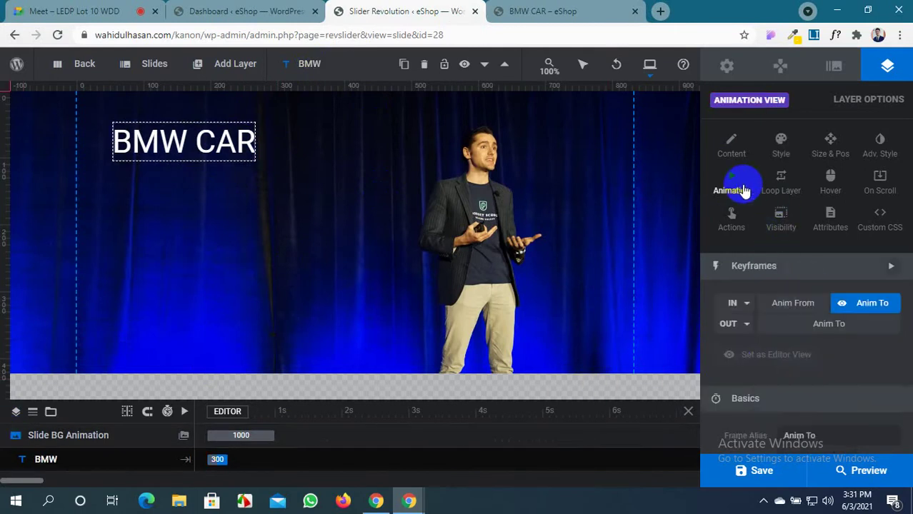
pyautogui.click(743, 303)
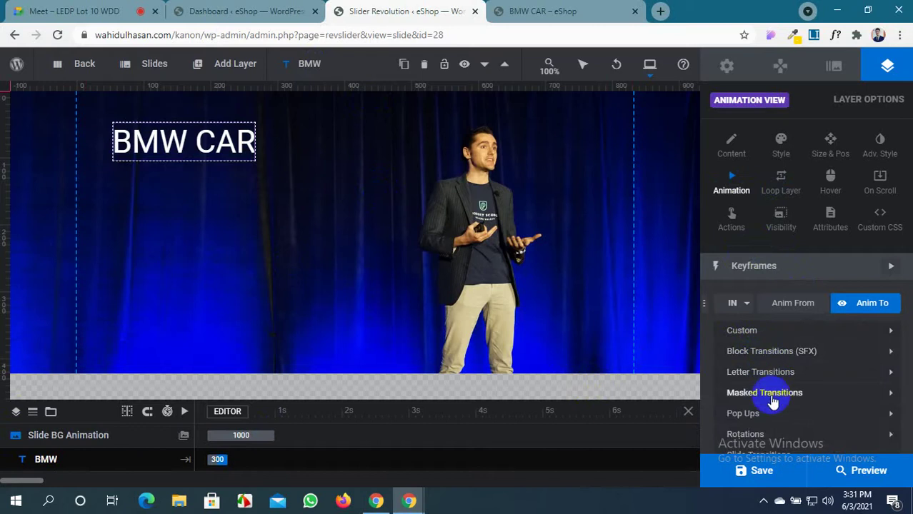
pyautogui.click(814, 394)
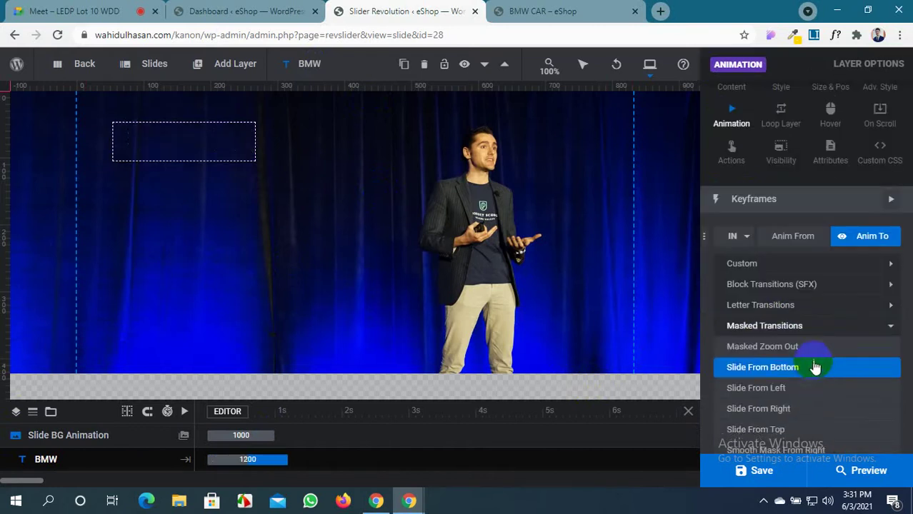
pyautogui.click(795, 345)
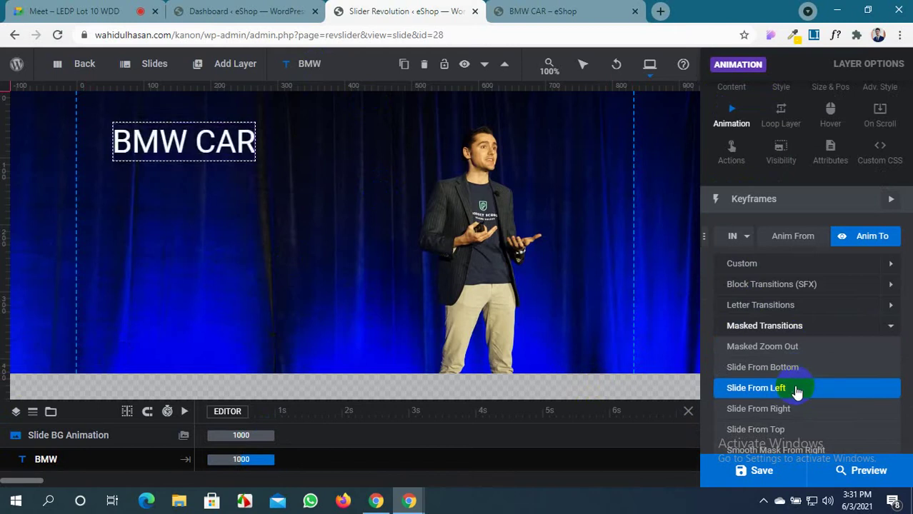
pyautogui.click(796, 392)
pyautogui.scroll(-1, 795, 387)
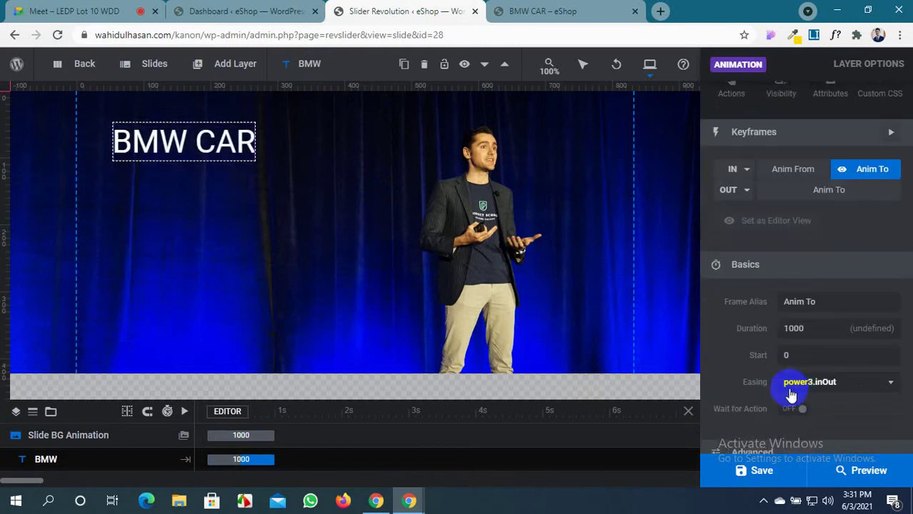
pyautogui.doubleClick(796, 330)
pyautogui.moveTo(805, 326); pyautogui.dragTo(785, 327)
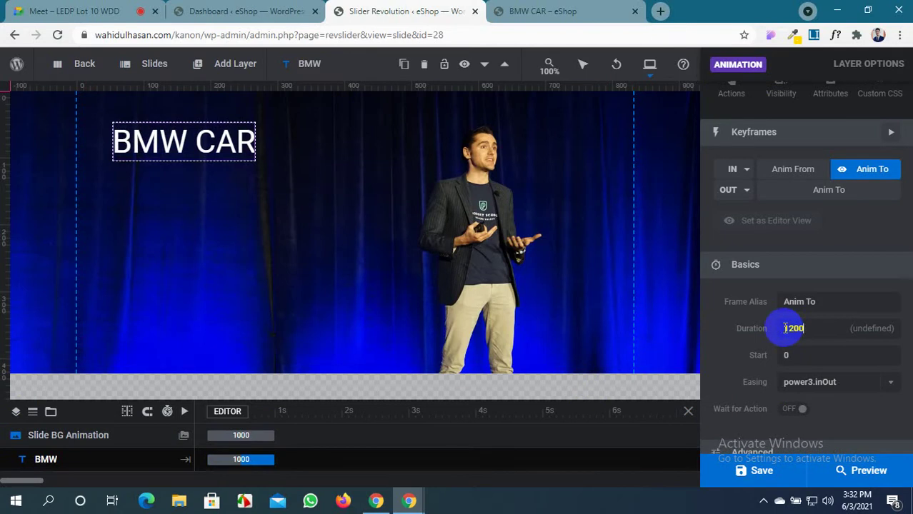
pyautogui.click(787, 353)
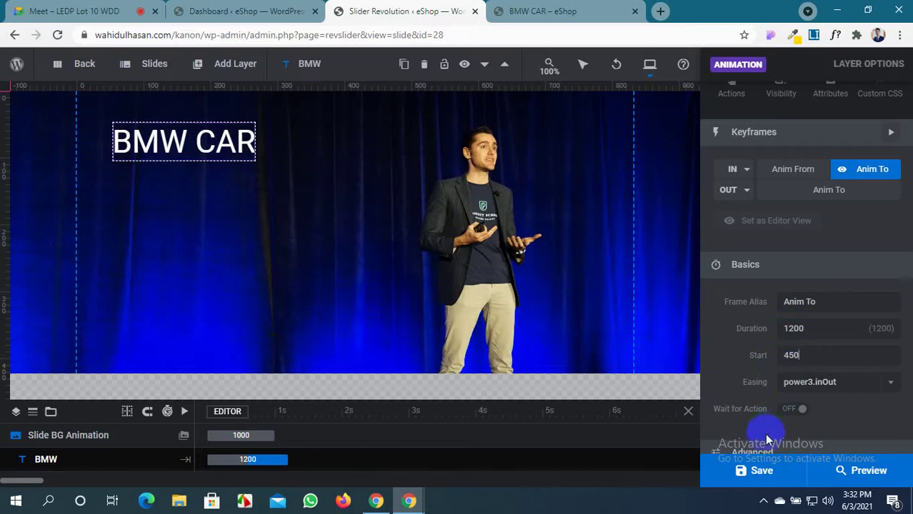
pyautogui.click(762, 471)
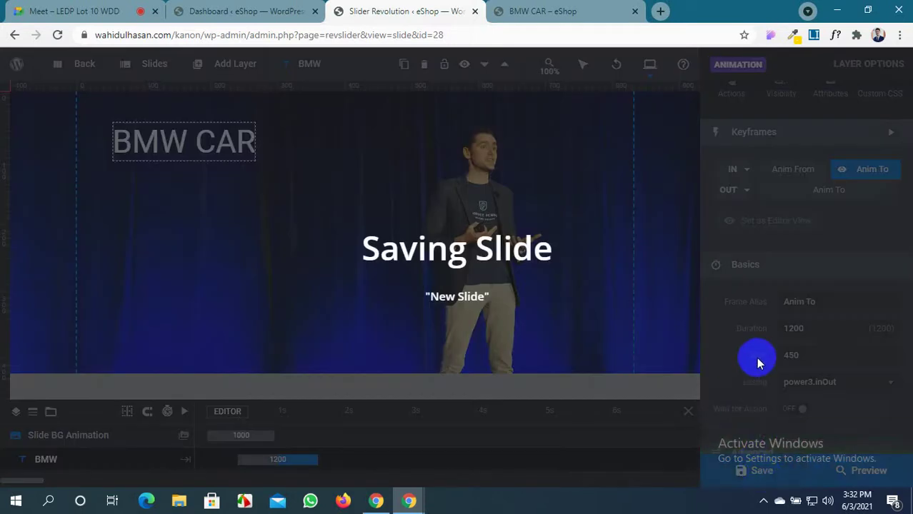
# Select the first sentence of the BMW CAR product description, then return to the slide editor.
pyautogui.click(265, 10)
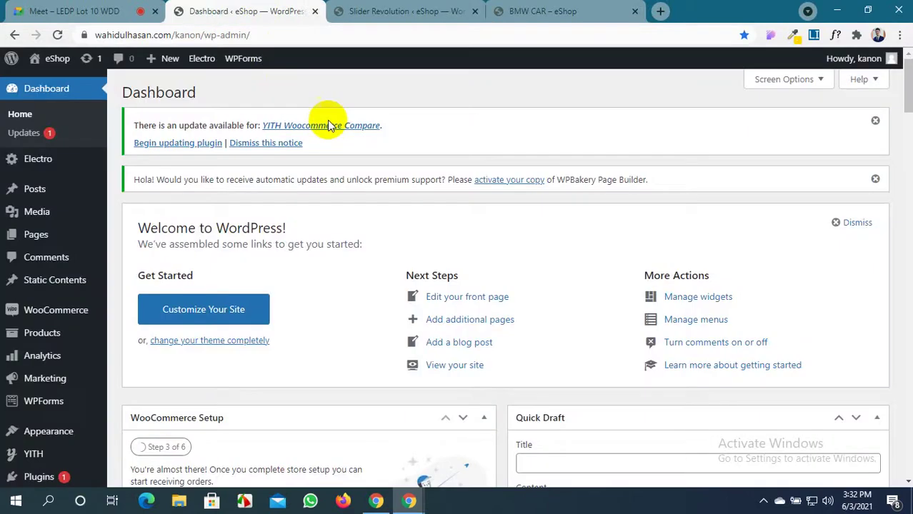
pyautogui.click(545, 9)
pyautogui.scroll(-5, 551, 286)
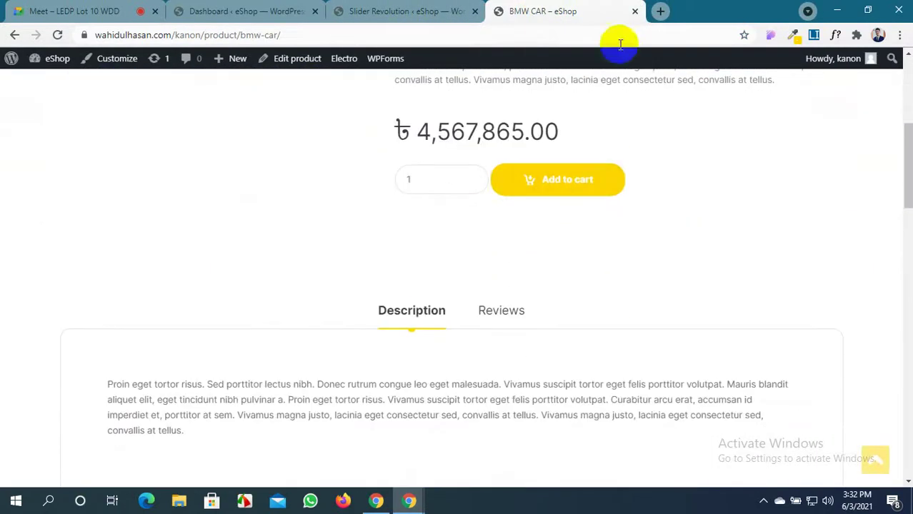
pyautogui.scroll(1, 535, 214)
pyautogui.scroll(-2, 535, 224)
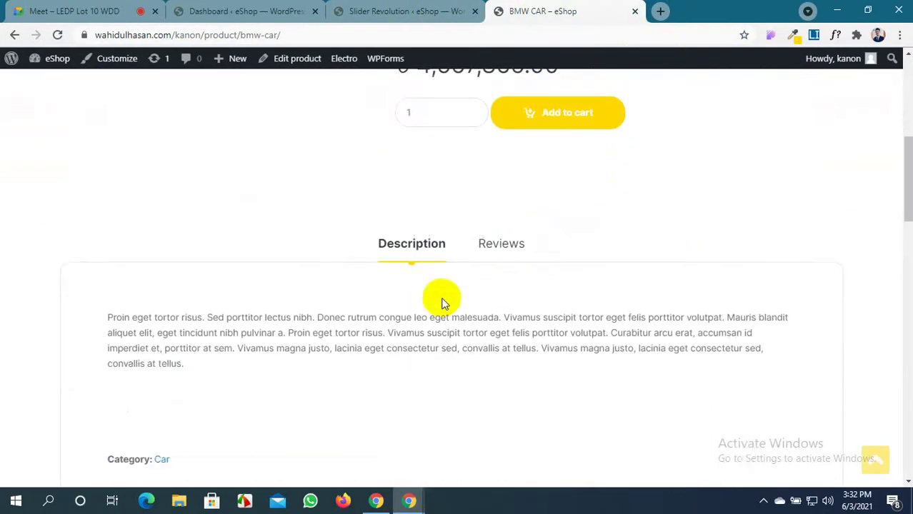
pyautogui.moveTo(312, 320); pyautogui.dragTo(120, 316)
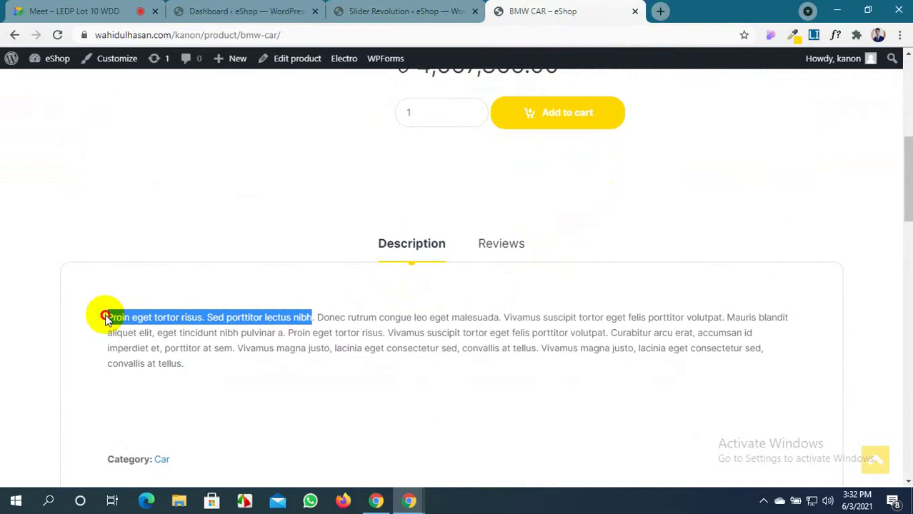
pyautogui.scroll(8, 331, 299)
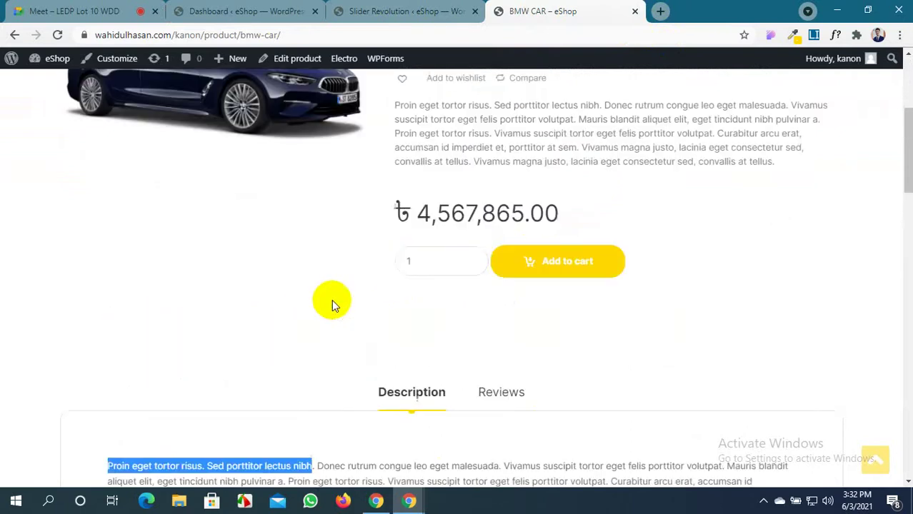
pyautogui.click(407, 11)
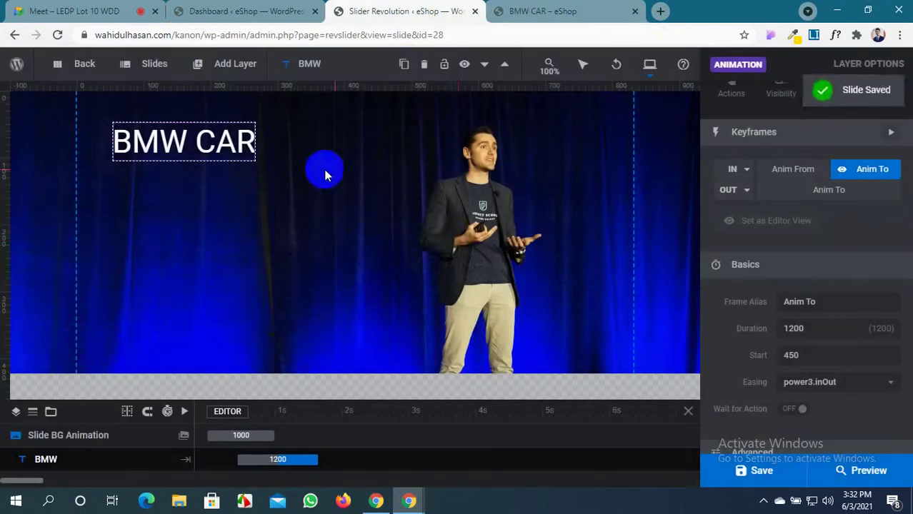
# Set the BMW CAR headline's text colour to the red preset.
pyautogui.scroll(3, 824, 341)
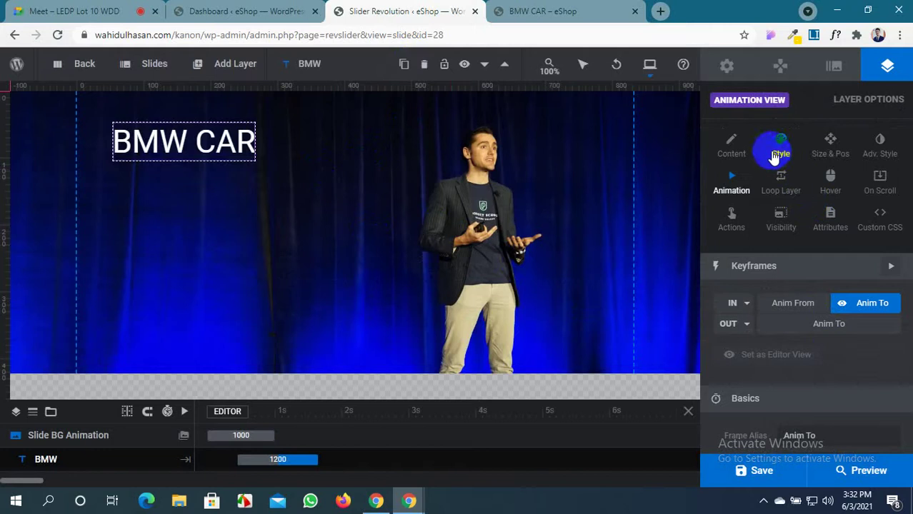
pyautogui.click(775, 145)
pyautogui.scroll(-3, 840, 349)
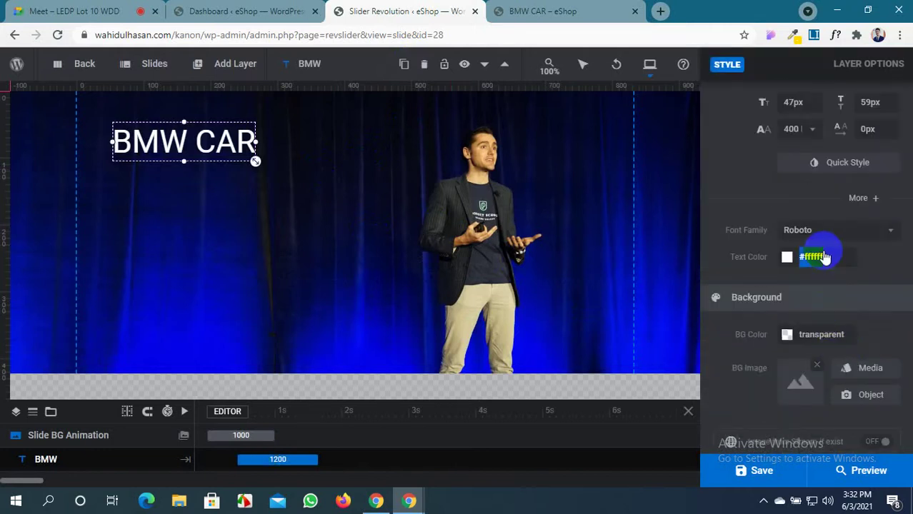
pyautogui.click(821, 257)
pyautogui.click(516, 294)
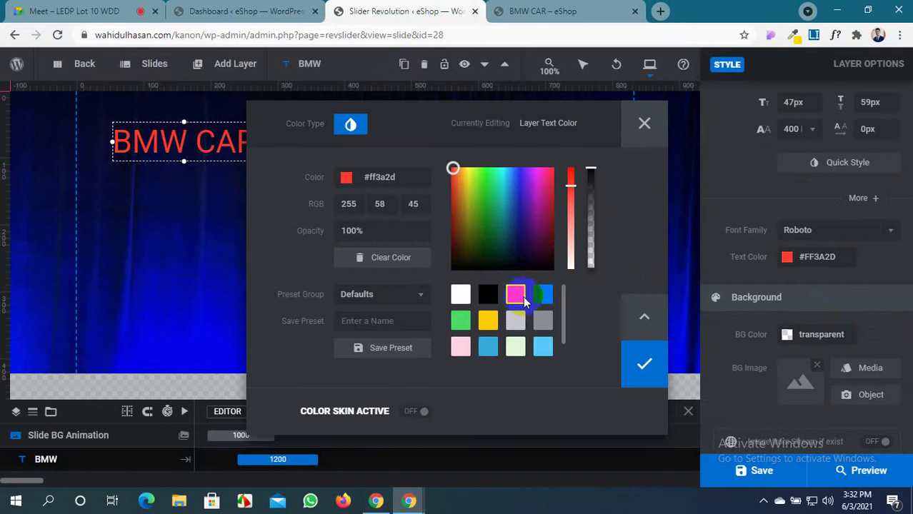
pyautogui.click(638, 371)
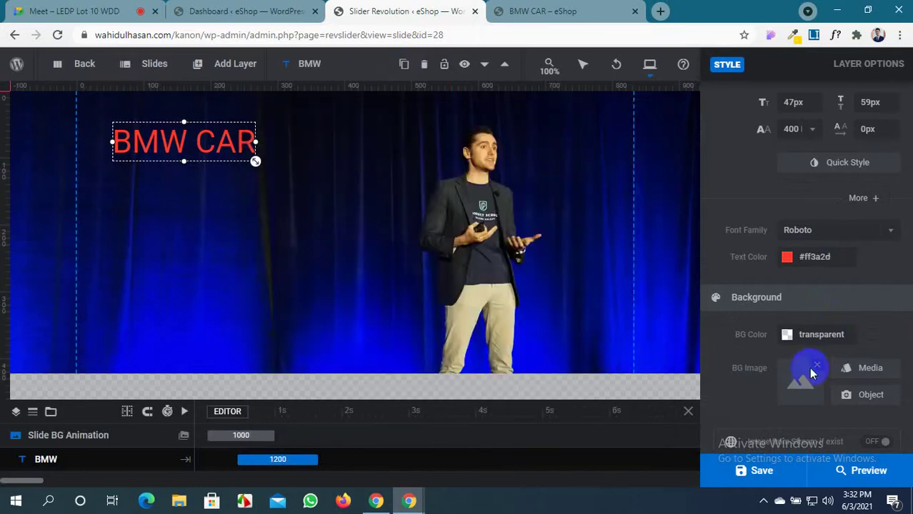
# Give the headline a green background at 56% opacity.
pyautogui.scroll(-2, 794, 298)
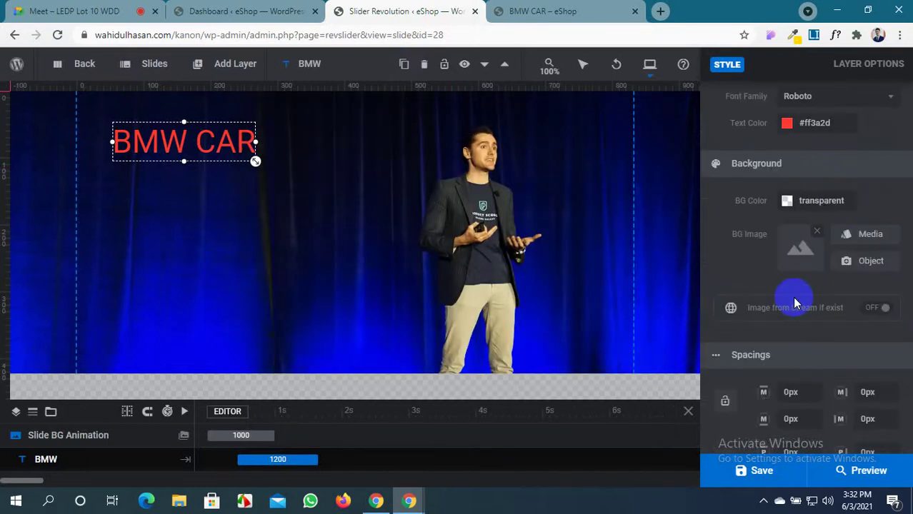
pyautogui.click(821, 202)
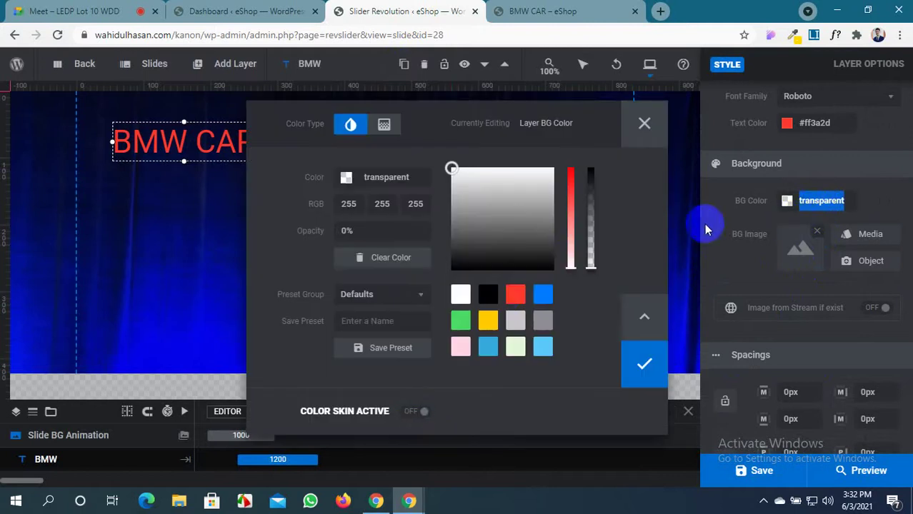
pyautogui.click(460, 321)
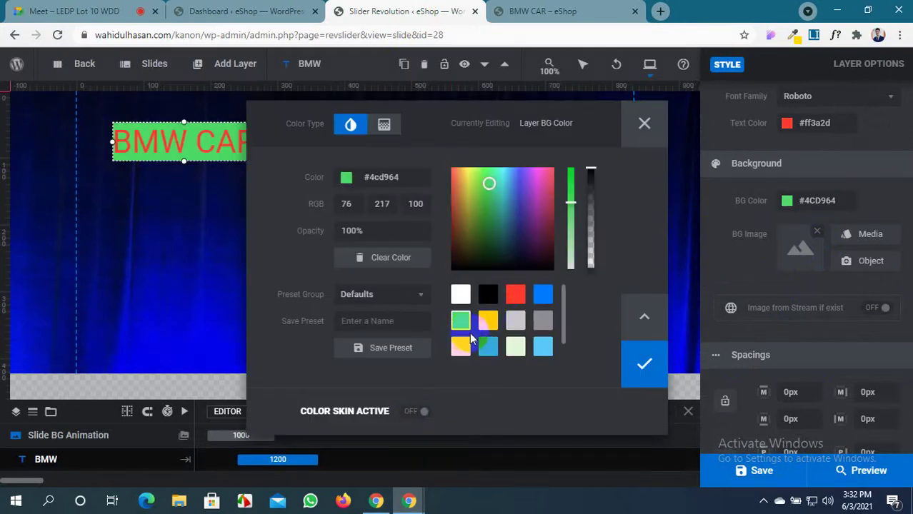
pyautogui.moveTo(589, 169); pyautogui.dragTo(592, 215)
pyautogui.click(644, 364)
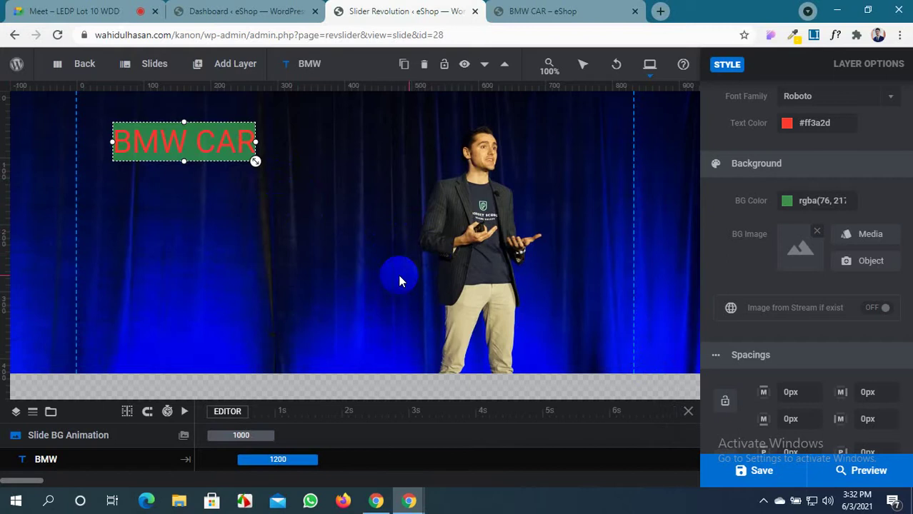
# Add a new text layer to the slide.
pyautogui.moveTo(228, 65)
pyautogui.moveTo(213, 102)
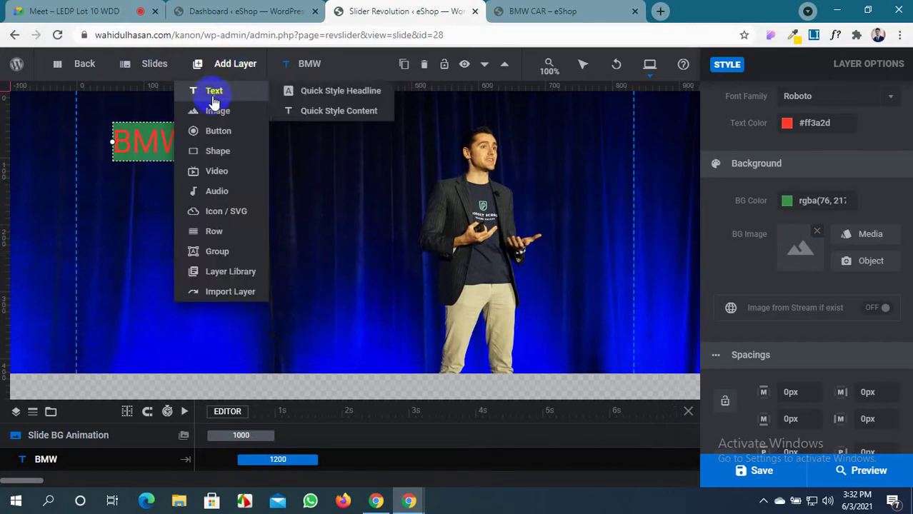
pyautogui.click(241, 91)
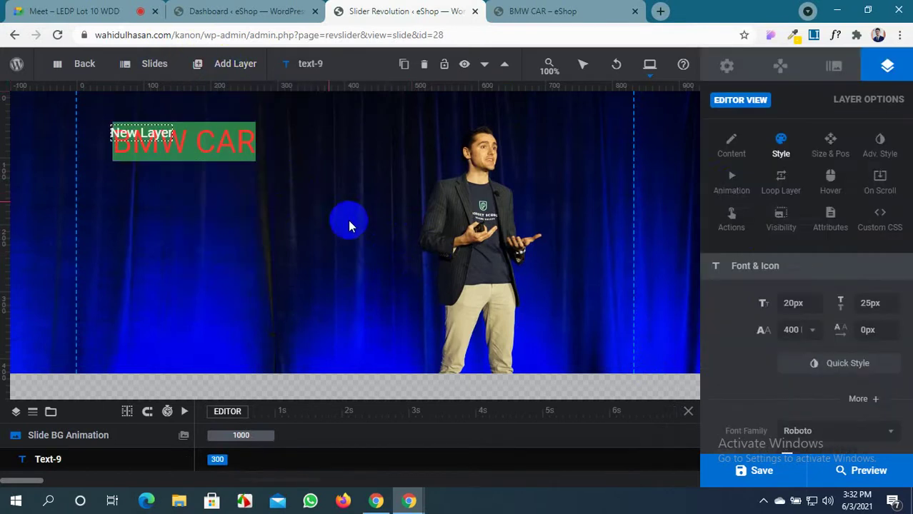
# Replace the new layer's text with 'Proin eget tortor risus. Sed porttitor lectus nibh' and place it below BMW CAR.
pyautogui.click(730, 145)
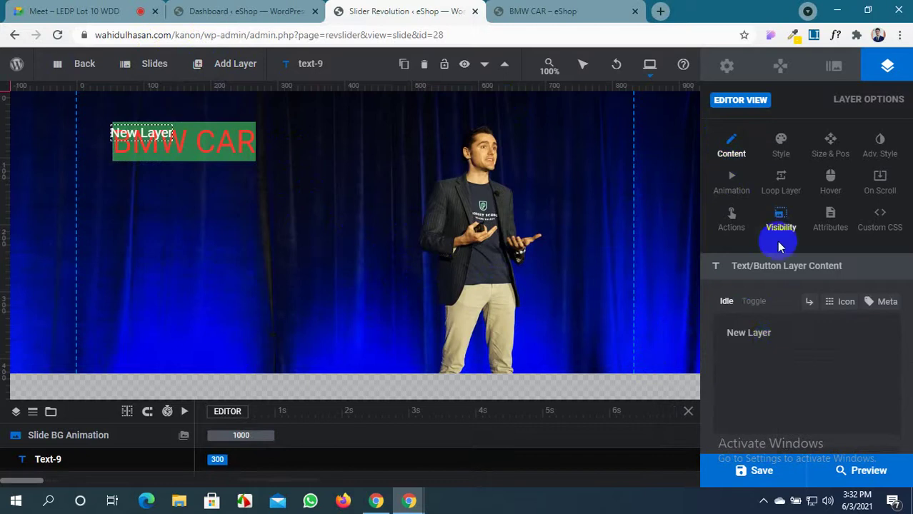
pyautogui.moveTo(776, 332); pyautogui.dragTo(710, 337)
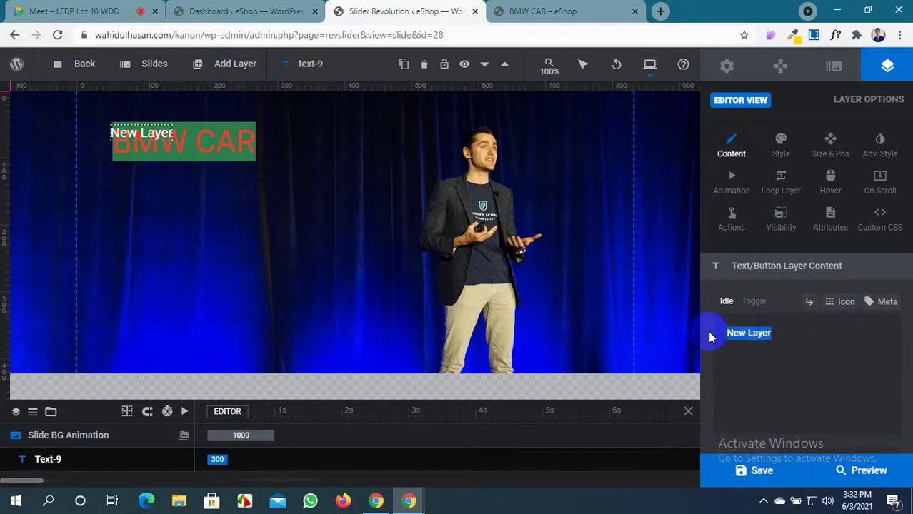
pyautogui.write('Proin eget tortor risus. Sed porttitor lectus nibh')
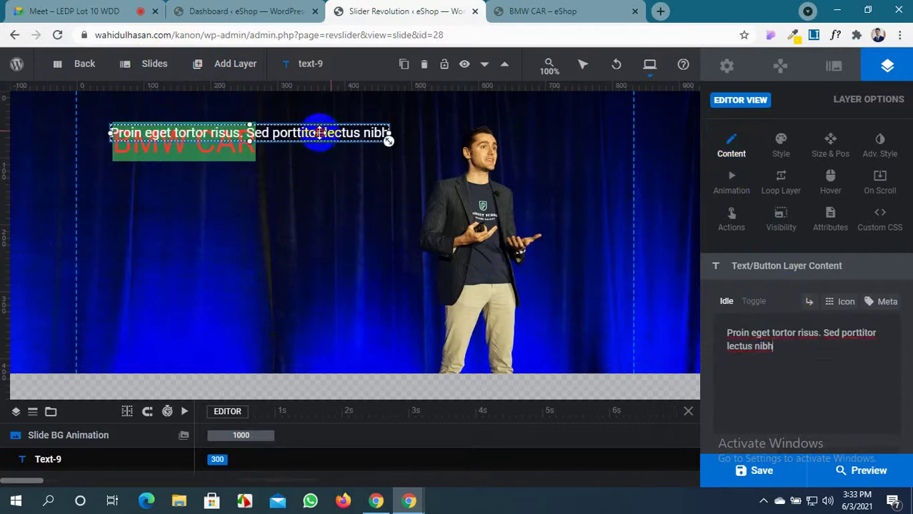
pyautogui.moveTo(319, 132); pyautogui.dragTo(315, 183)
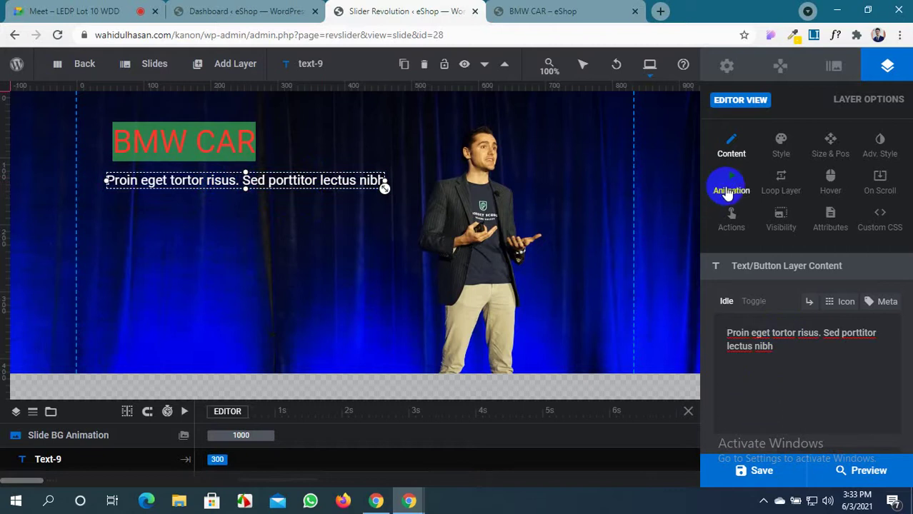
pyautogui.click(722, 192)
# Give the subtitle a 'Long Slide from Left' entrance, duration 1200, start 550, and save.
pyautogui.click(737, 303)
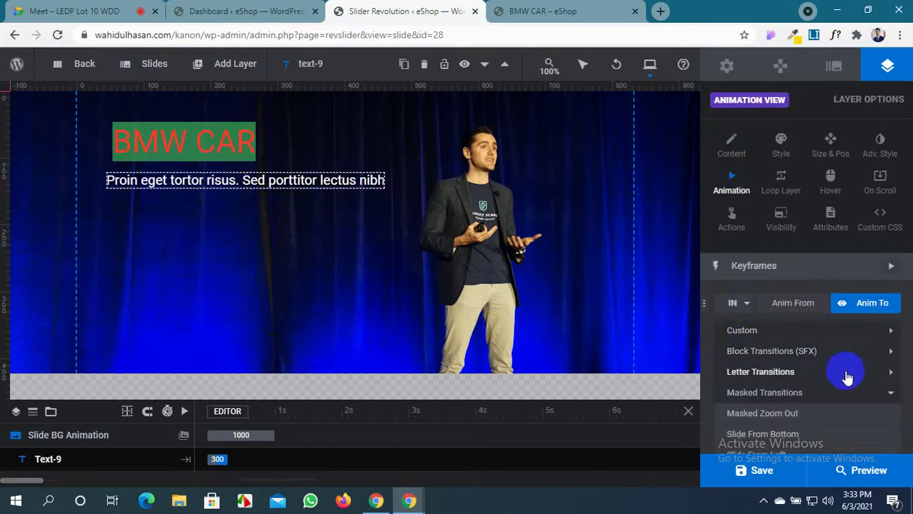
pyautogui.scroll(-1, 841, 378)
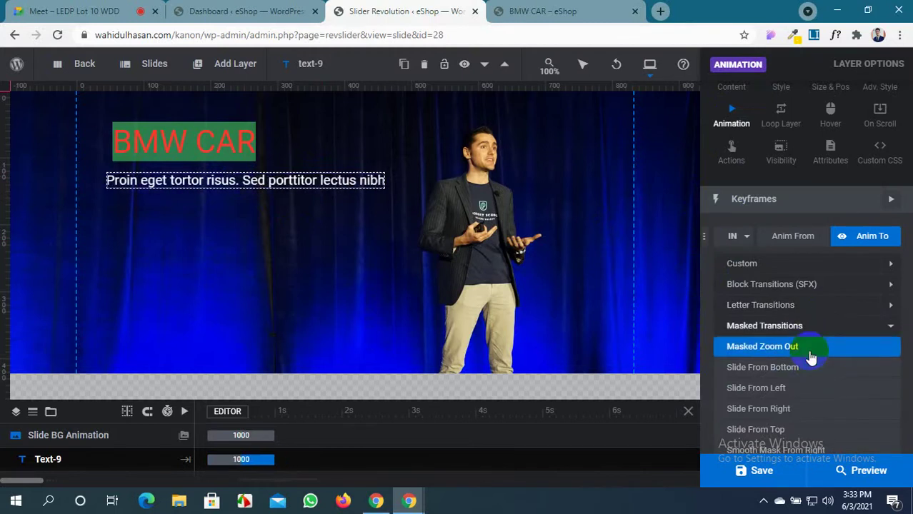
pyautogui.scroll(-4, 809, 336)
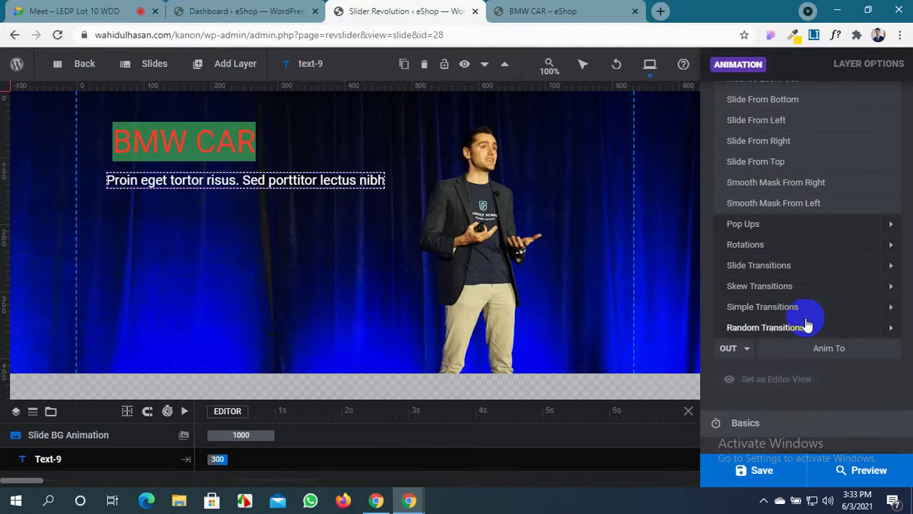
pyautogui.click(823, 272)
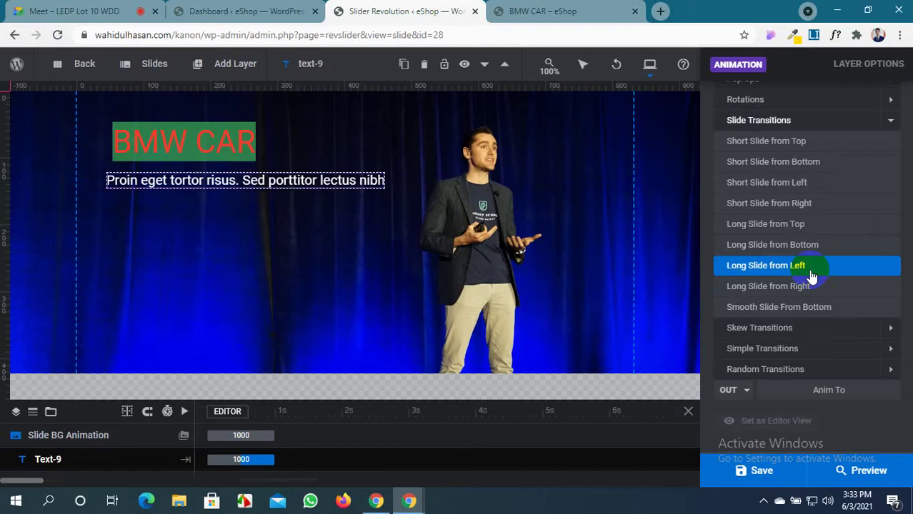
pyautogui.click(811, 275)
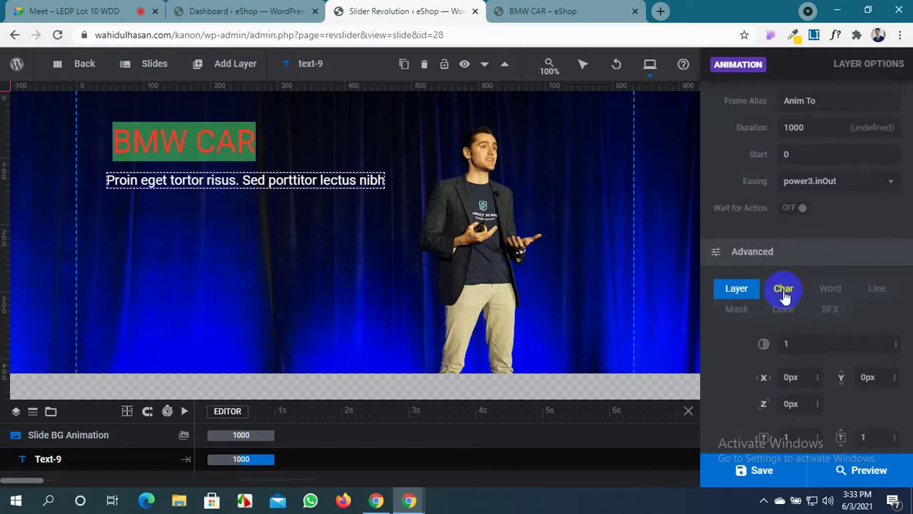
pyautogui.scroll(1, 785, 286)
pyautogui.doubleClick(797, 196)
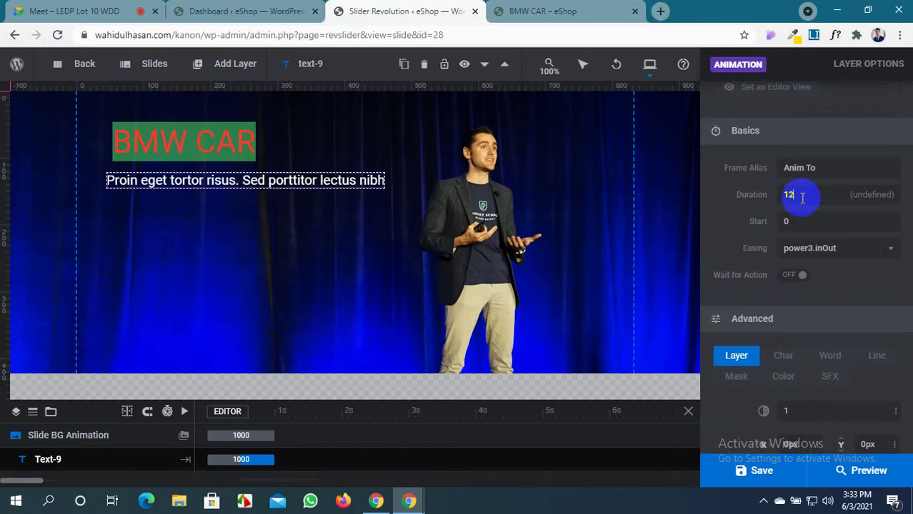
pyautogui.click(786, 223)
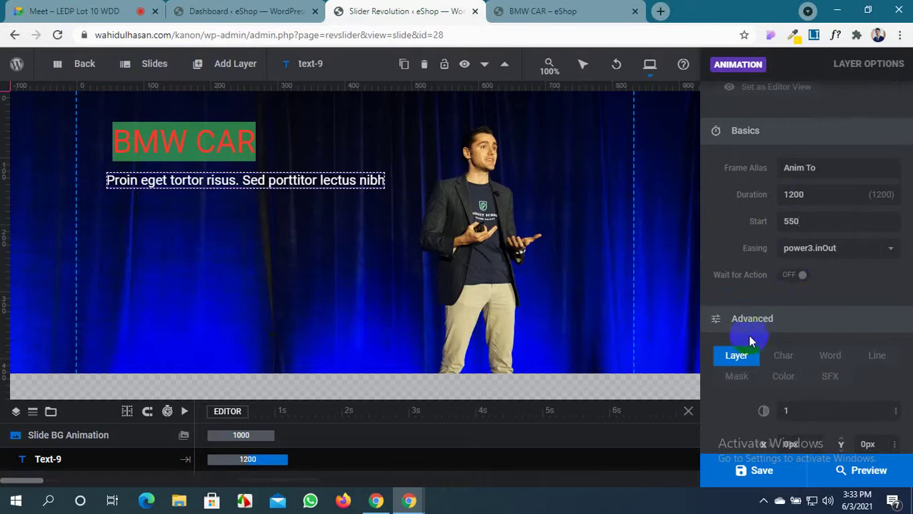
pyautogui.click(780, 484)
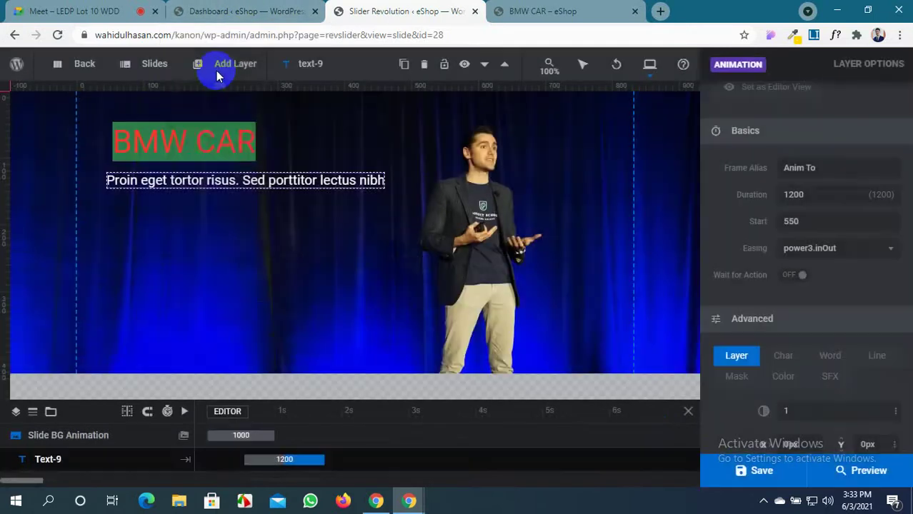
# Add an image layer below the subtitle and resize it to about 277×177 px.
pyautogui.moveTo(216, 71)
pyautogui.moveTo(214, 114)
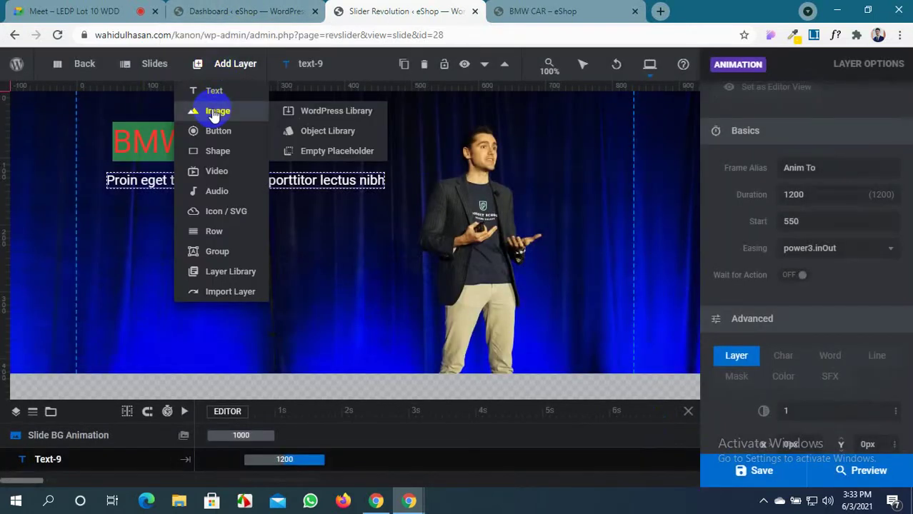
pyautogui.click(214, 111)
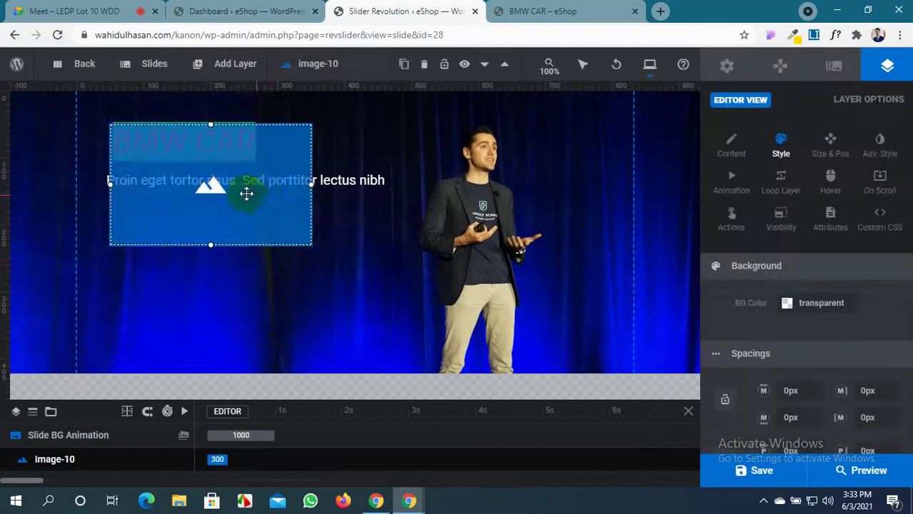
pyautogui.moveTo(245, 194)
pyautogui.mouseDown()
pyautogui.moveTo(258, 277)
pyautogui.moveTo(245, 271)
pyautogui.mouseUp()
pyautogui.click(305, 315)
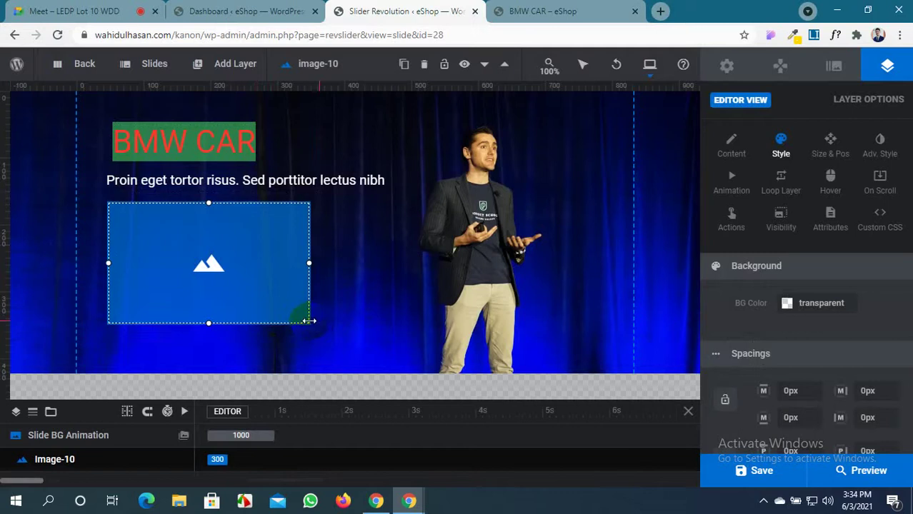
pyautogui.moveTo(298, 317); pyautogui.dragTo(302, 247)
pyautogui.click(649, 65)
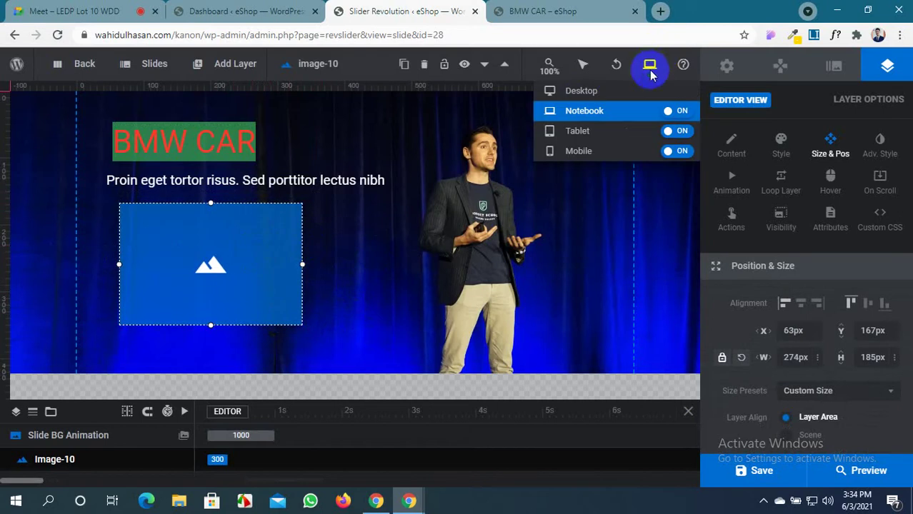
# In the Desktop layout, enlarge BMW CAR to 31px with subtitle and image placeholder stacked below it.
pyautogui.click(634, 95)
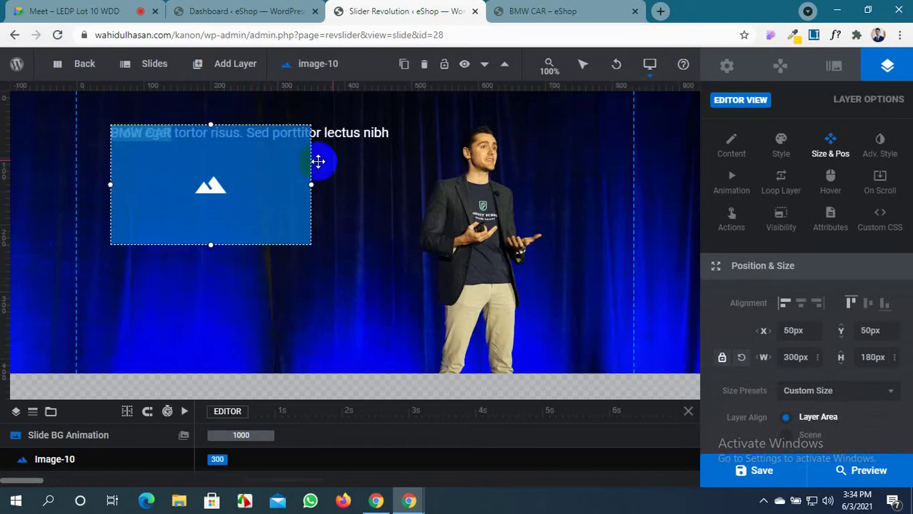
pyautogui.moveTo(258, 178); pyautogui.dragTo(258, 289)
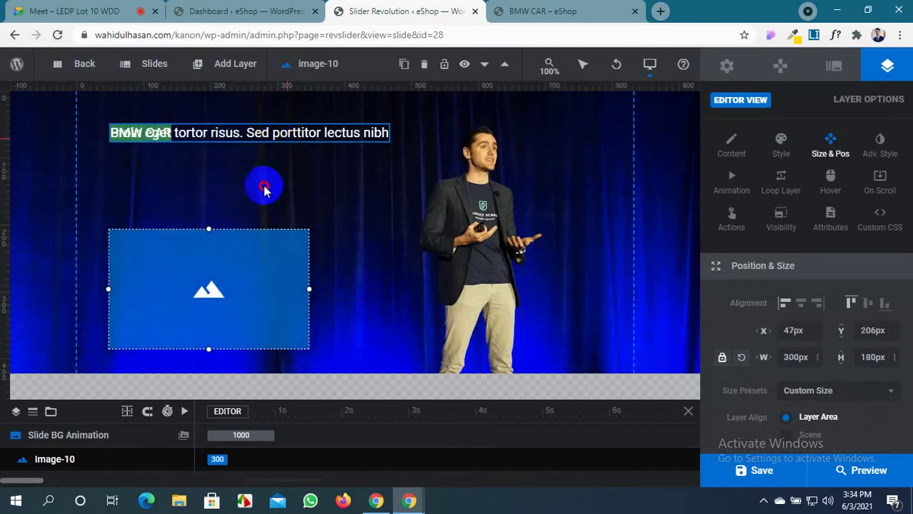
pyautogui.moveTo(262, 132); pyautogui.dragTo(261, 178)
pyautogui.click(166, 135)
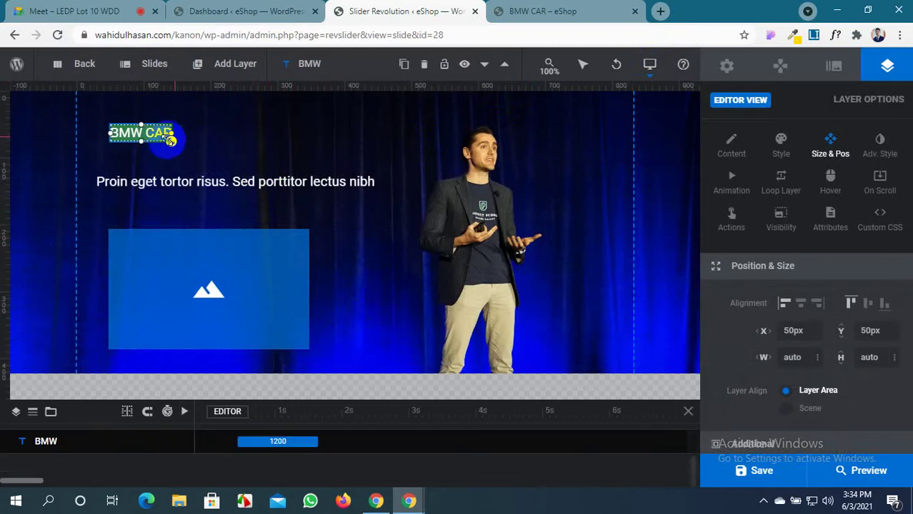
pyautogui.moveTo(172, 141); pyautogui.dragTo(206, 151)
pyautogui.moveTo(224, 186); pyautogui.dragTo(226, 184)
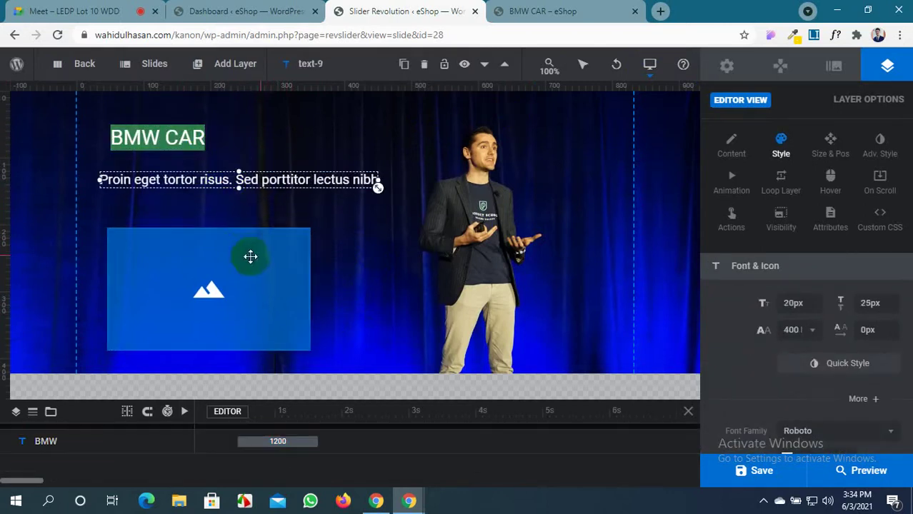
pyautogui.moveTo(249, 254); pyautogui.dragTo(259, 264)
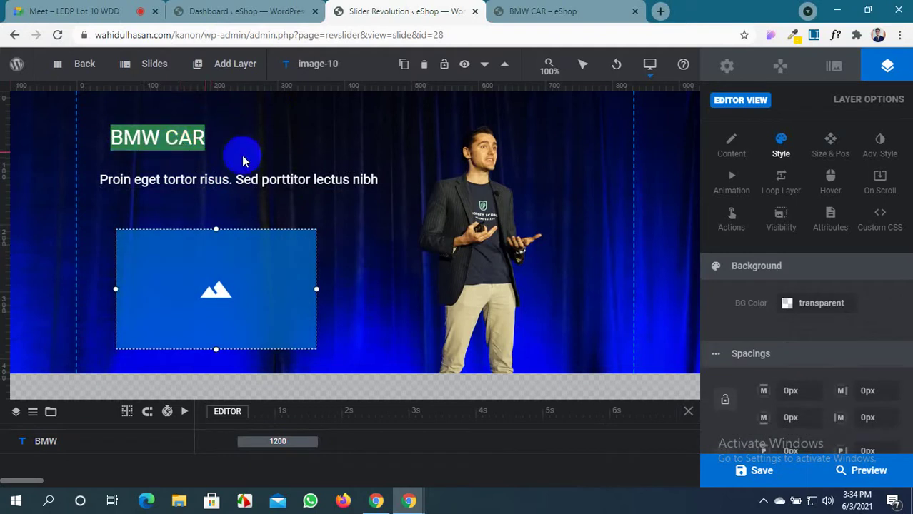
pyautogui.click(183, 134)
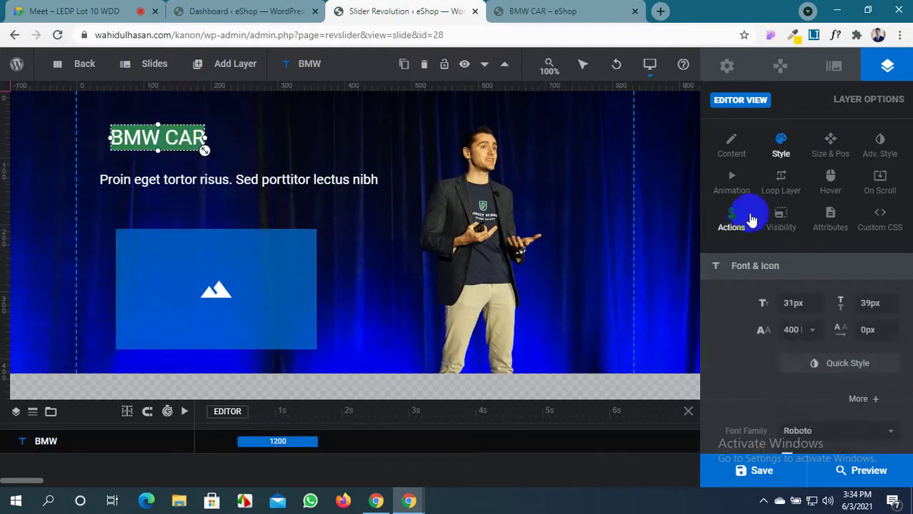
# Make the Desktop headline text red #FF3A2D, then enlarge it and nudge it into place.
pyautogui.scroll(-3, 797, 307)
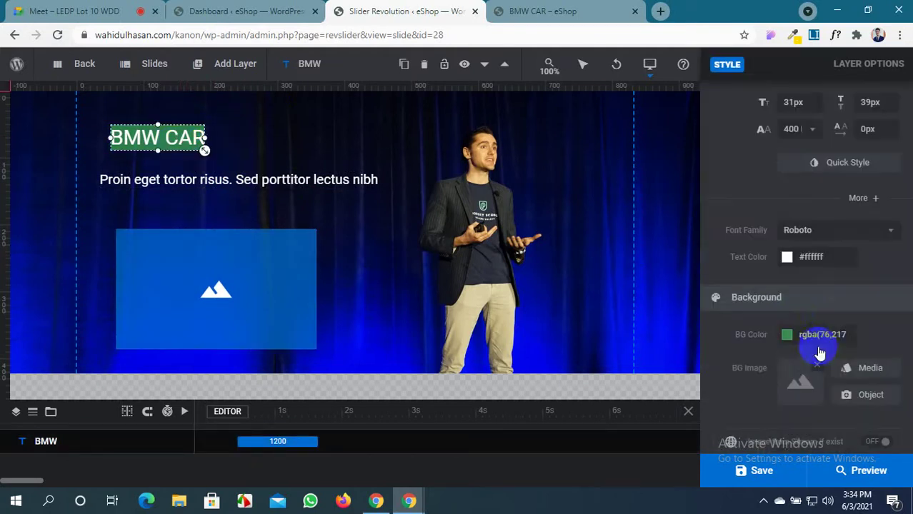
pyautogui.click(815, 257)
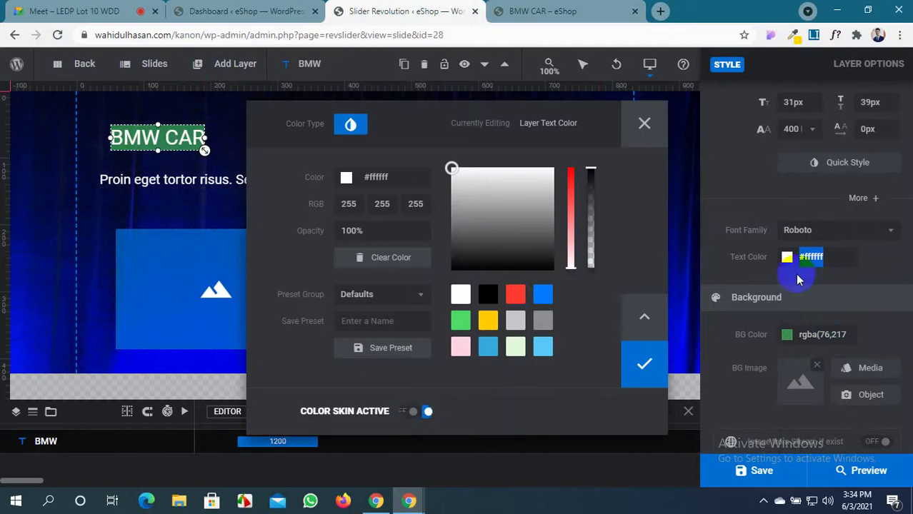
pyautogui.click(517, 295)
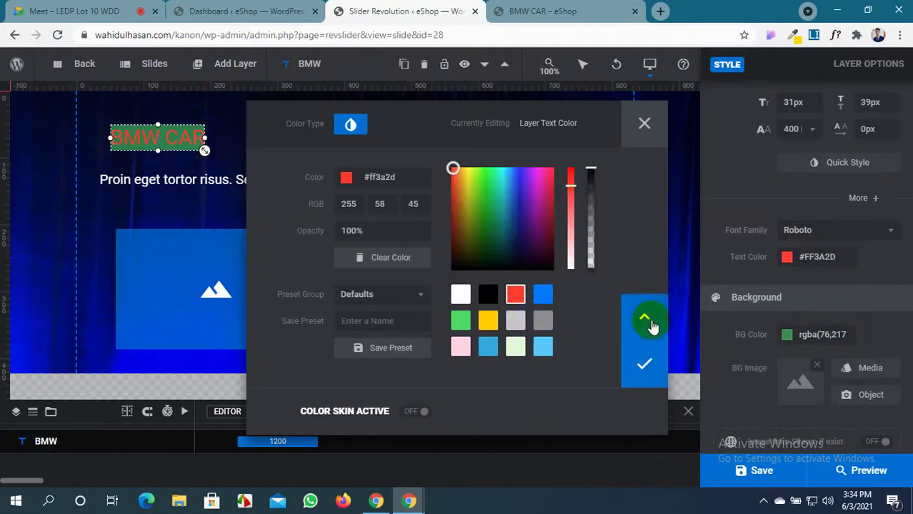
pyautogui.click(644, 363)
pyautogui.moveTo(205, 150); pyautogui.dragTo(279, 157)
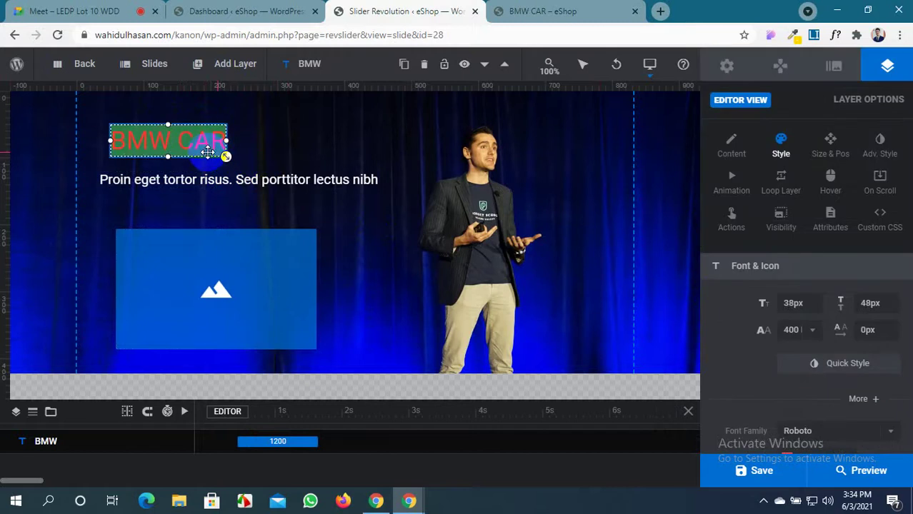
pyautogui.moveTo(224, 153)
pyautogui.mouseDown()
pyautogui.moveTo(218, 149)
pyautogui.moveTo(271, 159)
pyautogui.moveTo(209, 147)
pyautogui.mouseUp()
pyautogui.click(199, 183)
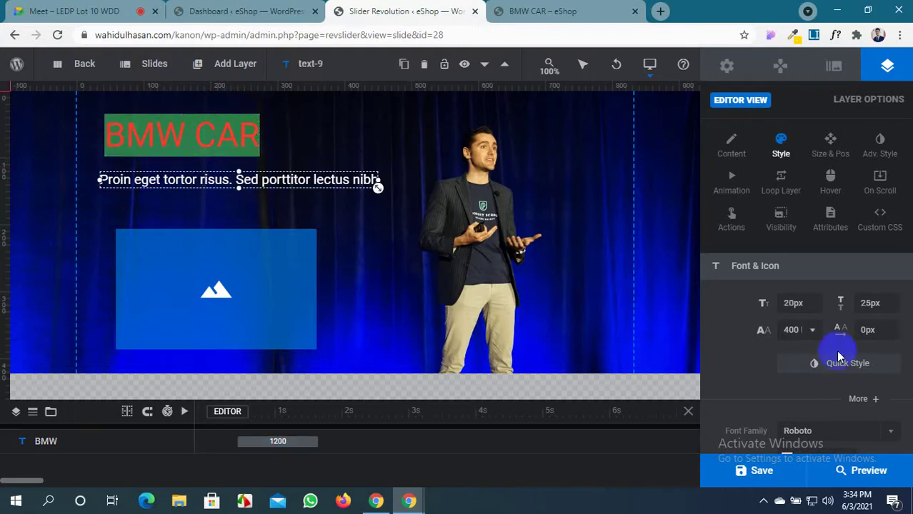
pyautogui.click(257, 131)
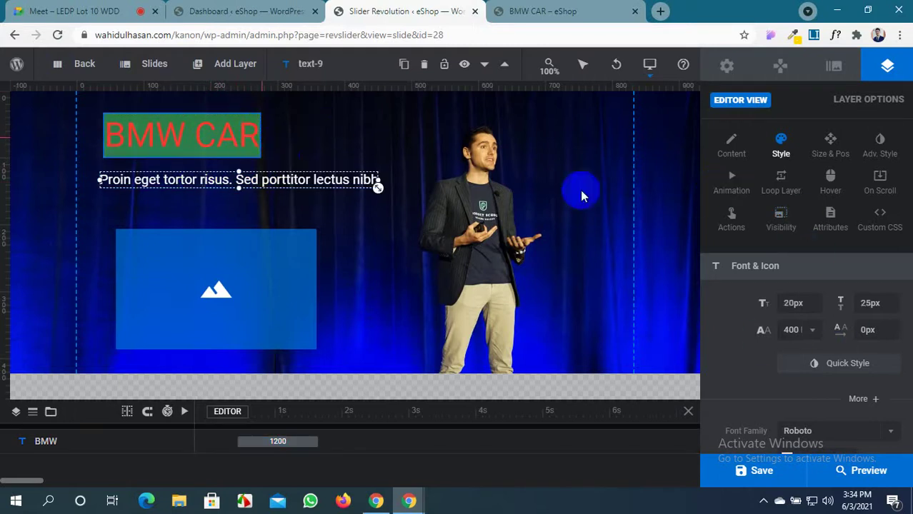
pyautogui.click(720, 193)
pyautogui.scroll(-4, 814, 310)
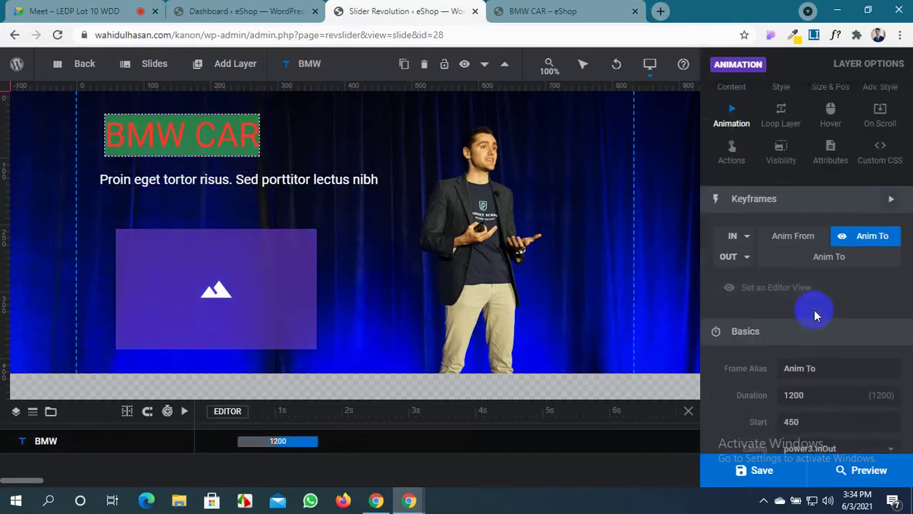
# Save the slide and load the dark blue BMW car photo into the image layer from the Media Library.
pyautogui.click(753, 471)
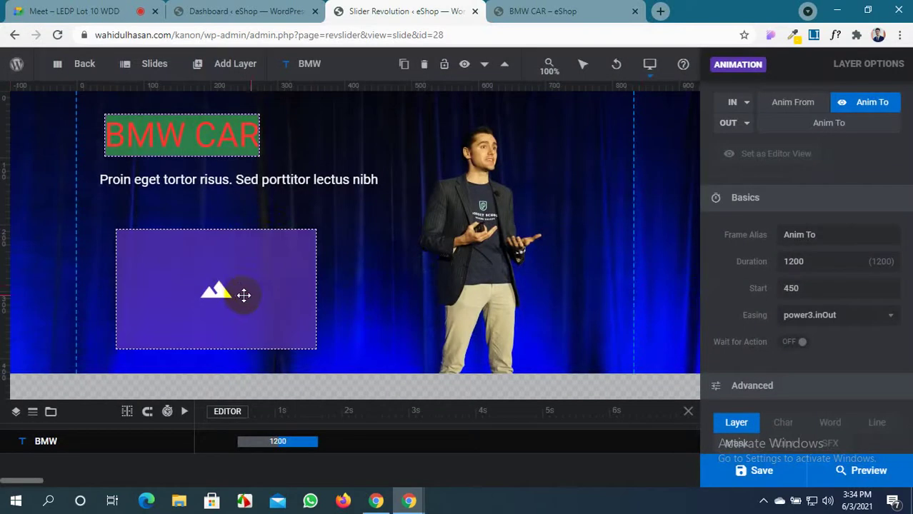
pyautogui.click(243, 295)
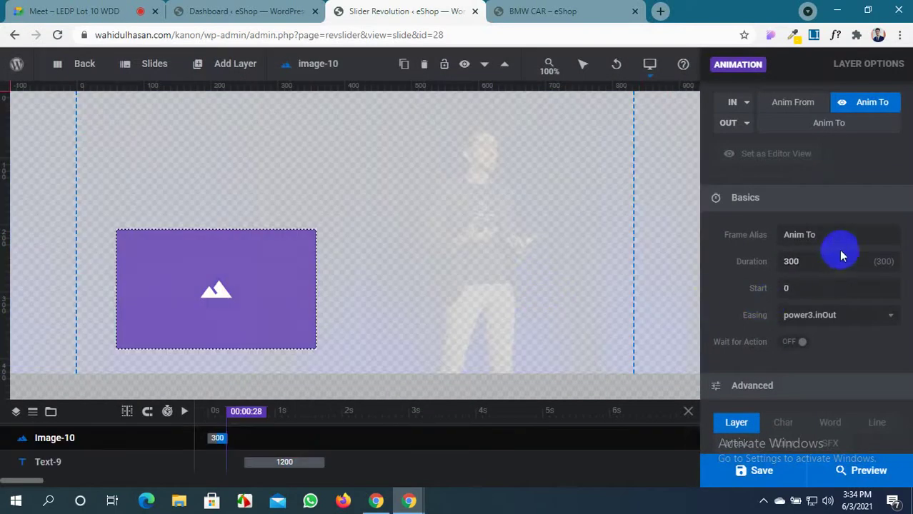
pyautogui.scroll(-2, 838, 249)
pyautogui.scroll(5, 784, 253)
pyautogui.click(736, 151)
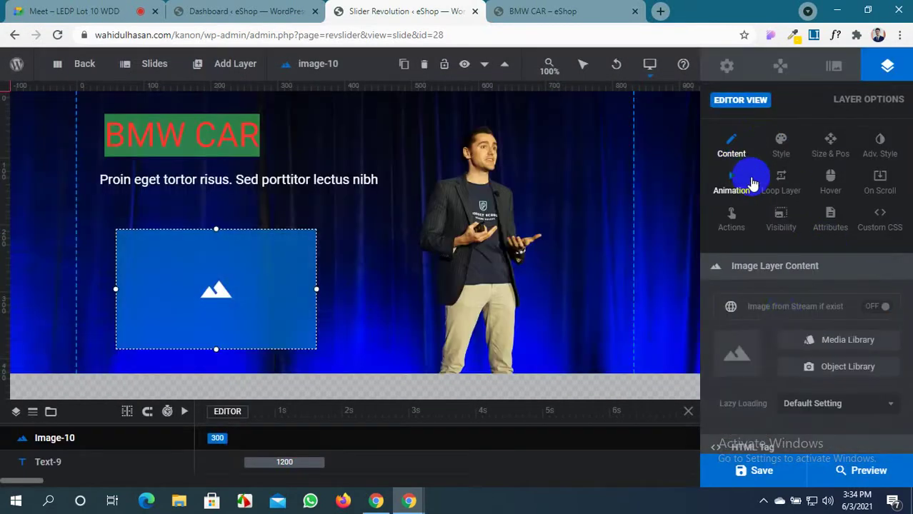
pyautogui.click(848, 341)
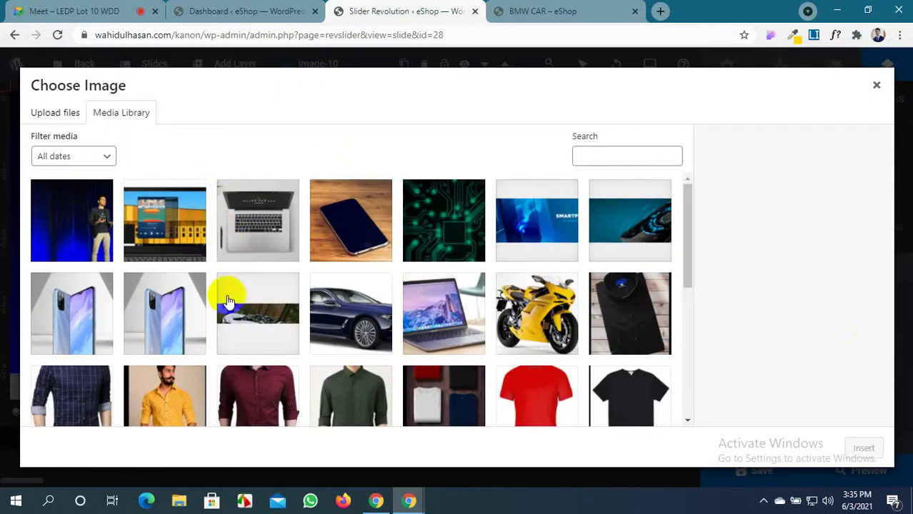
pyautogui.click(339, 325)
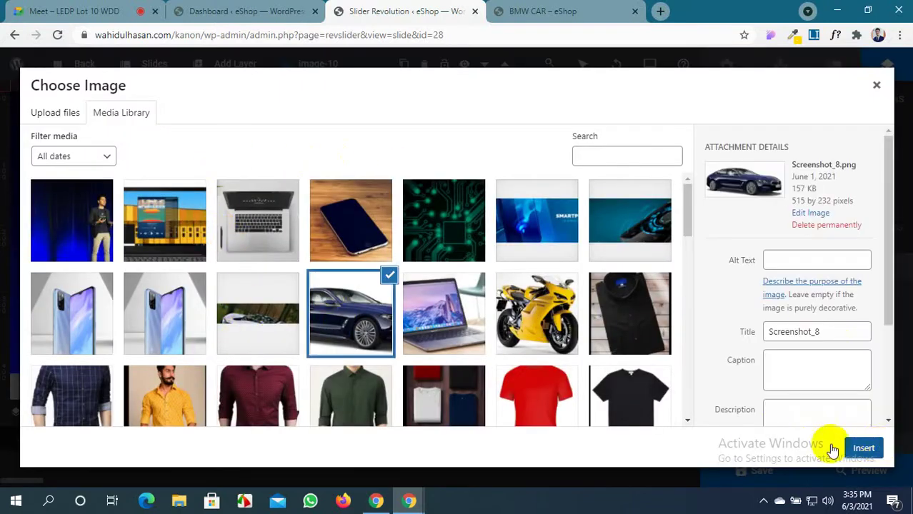
pyautogui.click(861, 448)
# Resize the car image to 359×162px and place it under the subtitle at X 38, Y 171.
pyautogui.moveTo(296, 265); pyautogui.dragTo(272, 244)
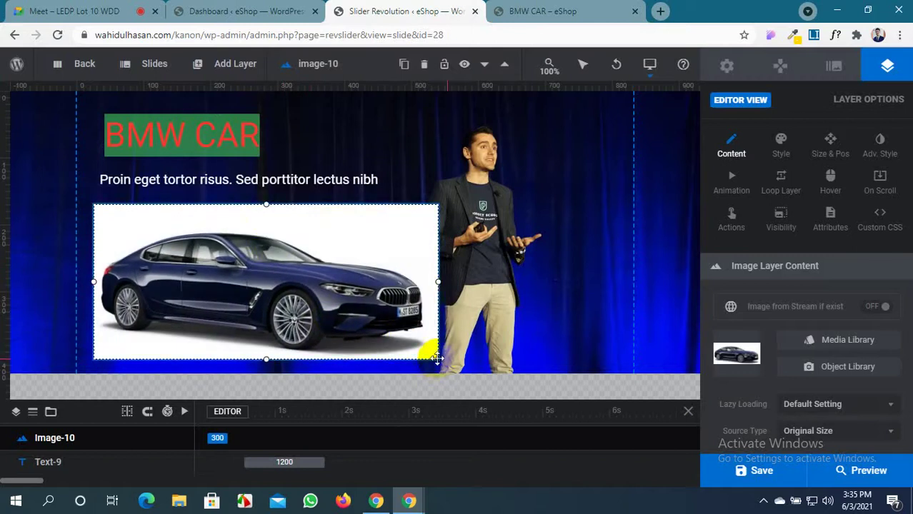
pyautogui.moveTo(440, 281); pyautogui.dragTo(333, 268)
pyautogui.moveTo(279, 281); pyautogui.dragTo(290, 286)
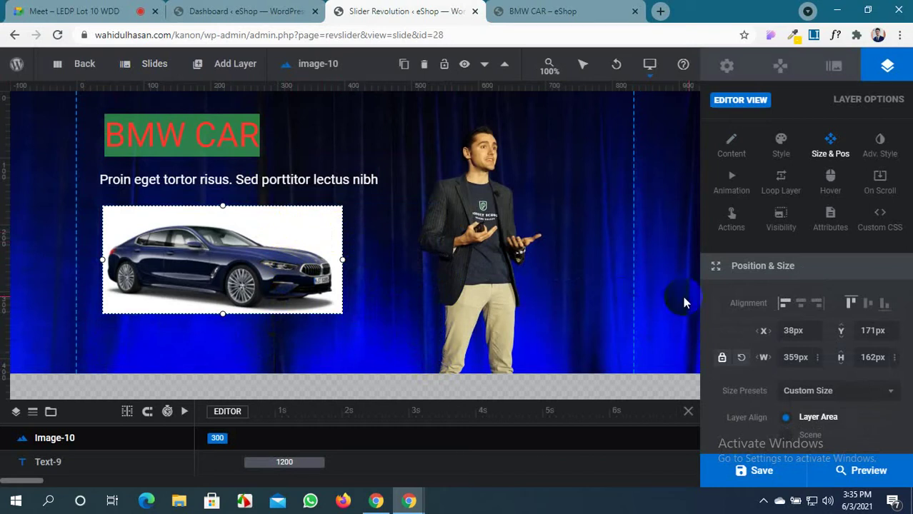
# Give the subtitle the Letters Fly In From Right entrance animation.
pyautogui.click(356, 180)
pyautogui.click(732, 187)
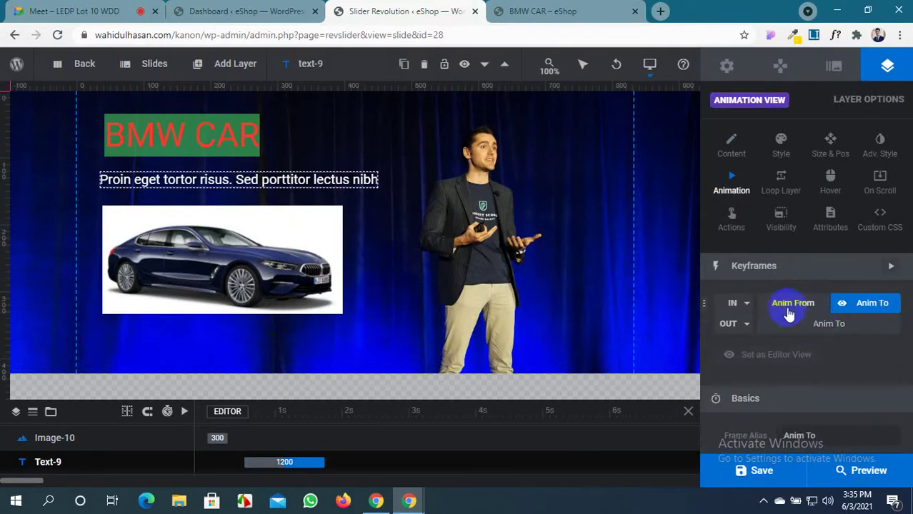
pyautogui.click(737, 303)
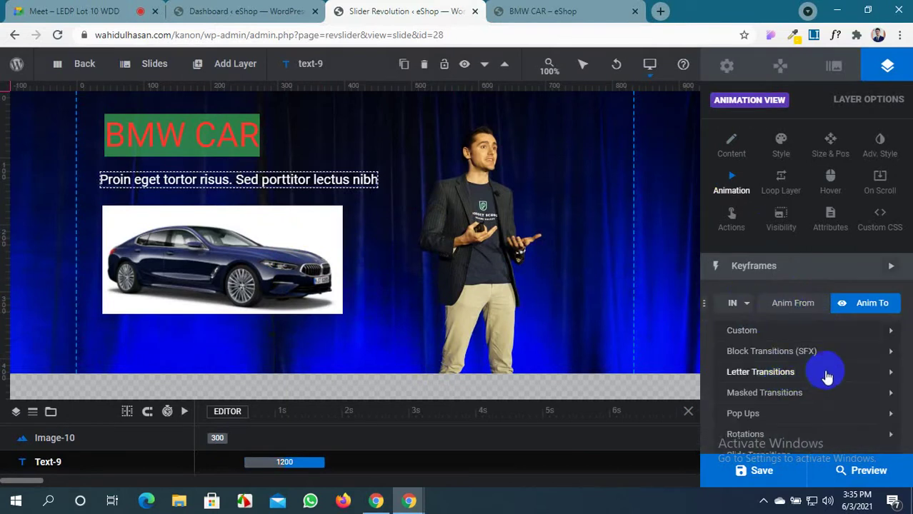
pyautogui.click(827, 373)
pyautogui.click(834, 413)
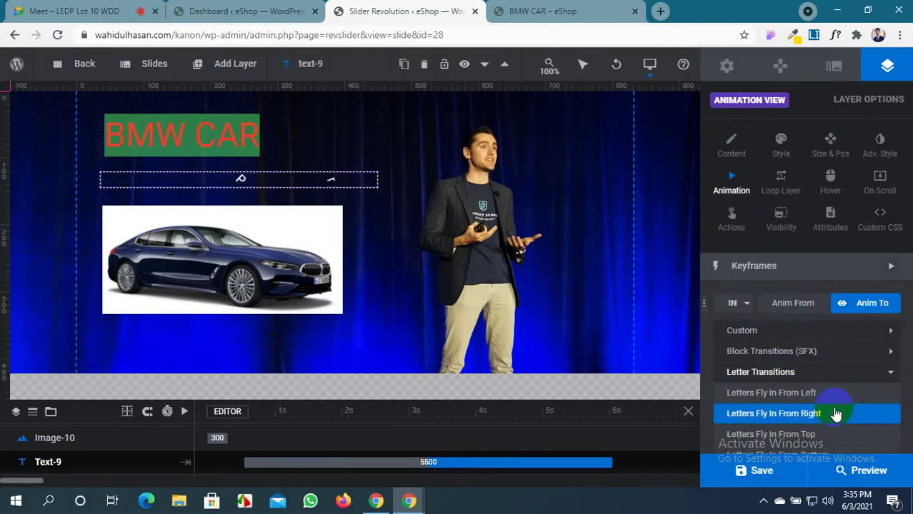
pyautogui.click(832, 415)
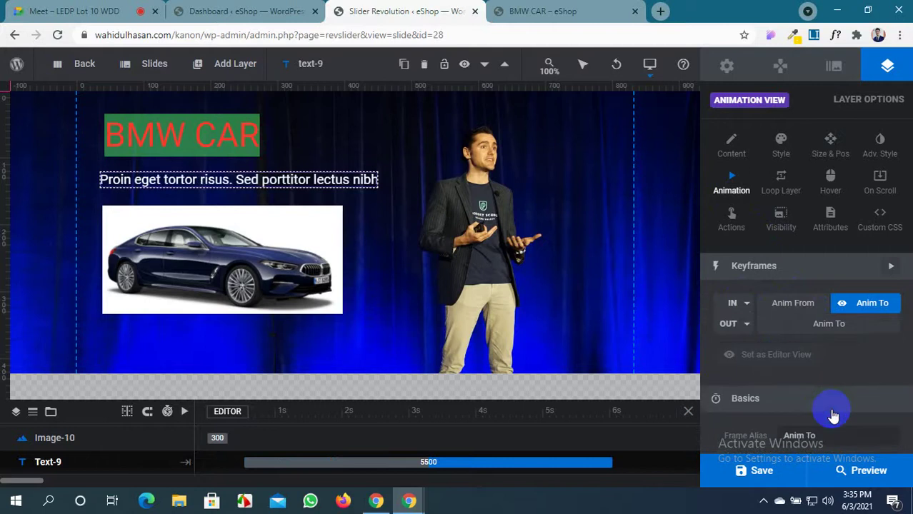
pyautogui.scroll(-2, 832, 415)
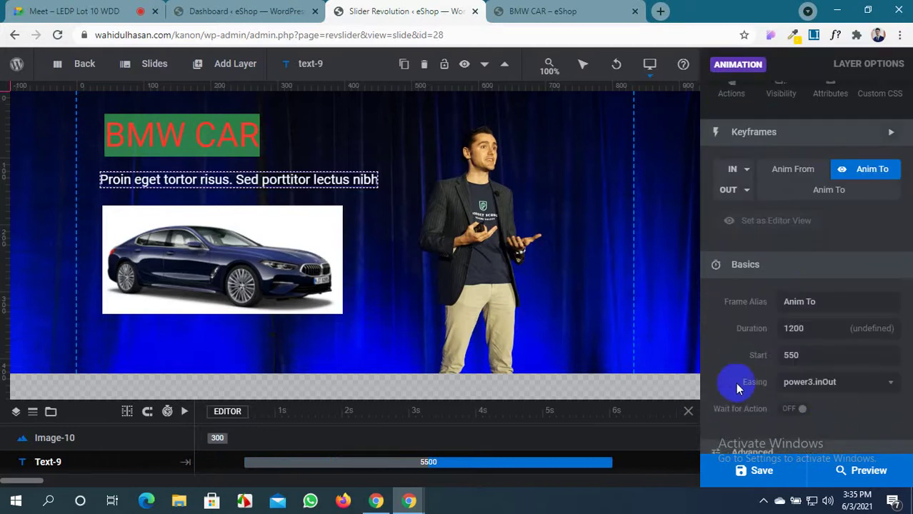
# Edit the car image animation's duration (entering 1200) and its start time.
pyautogui.click(123, 252)
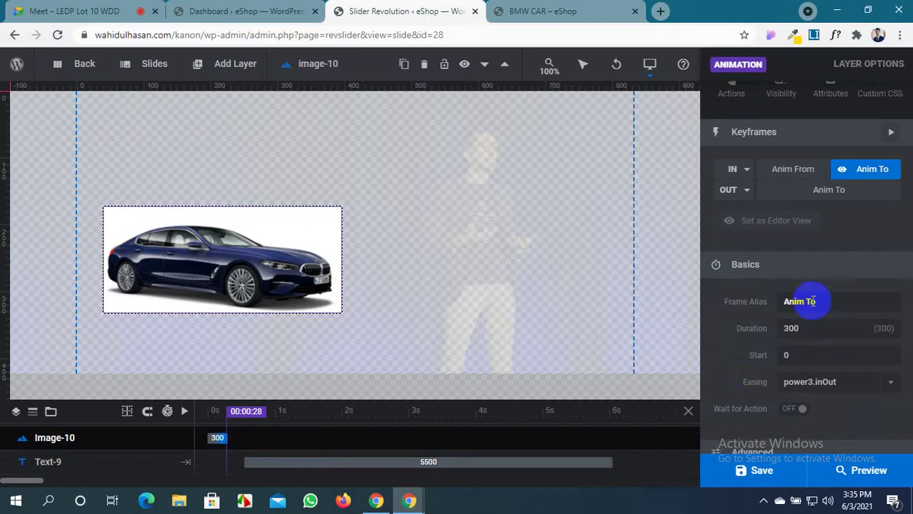
pyautogui.doubleClick(808, 328)
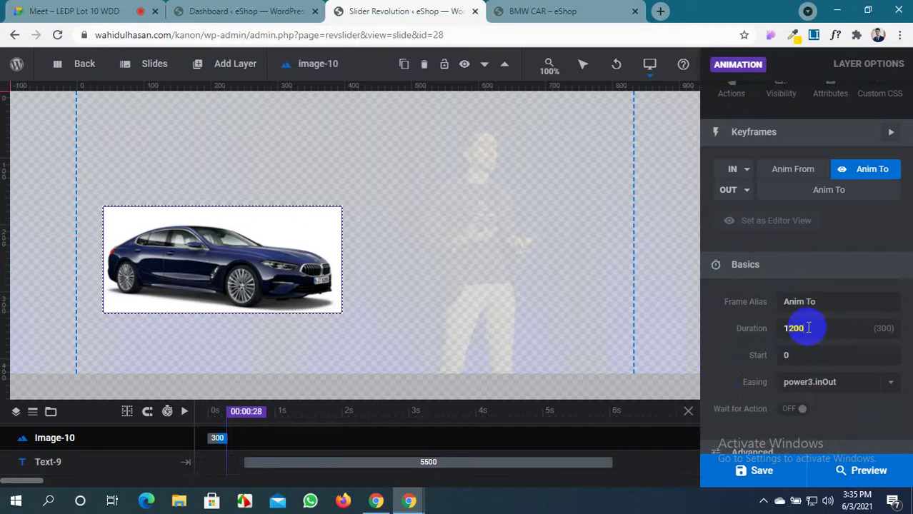
pyautogui.write('1200')
pyautogui.doubleClick(795, 355)
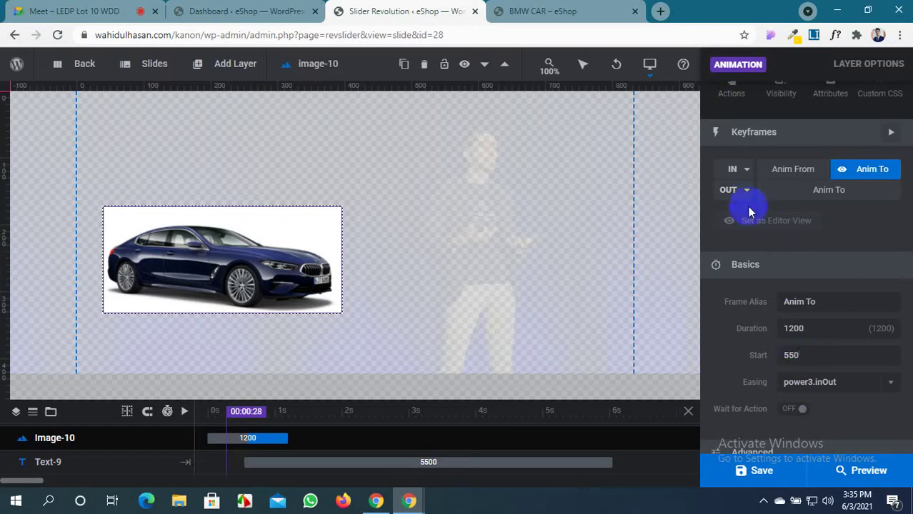
pyautogui.click(736, 169)
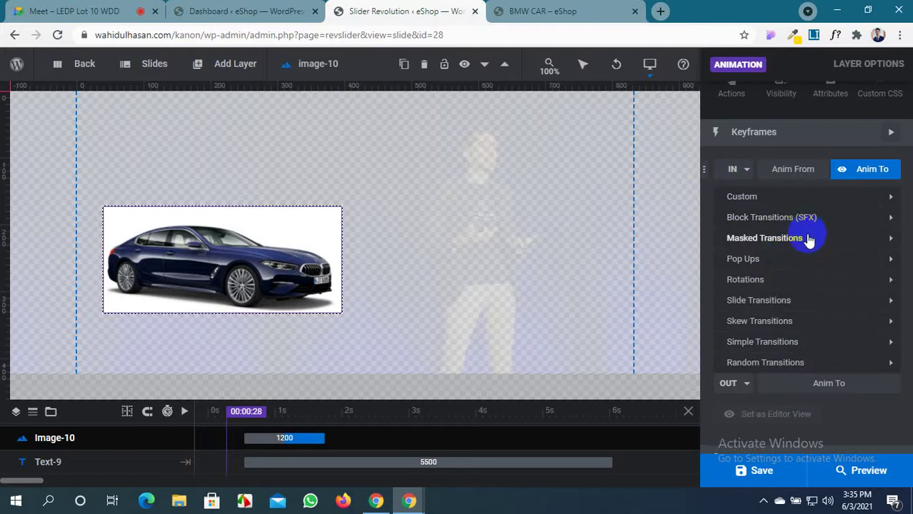
# Apply the Short Slide from Left entrance to the car image and save the slide.
pyautogui.scroll(2, 810, 235)
pyautogui.click(735, 182)
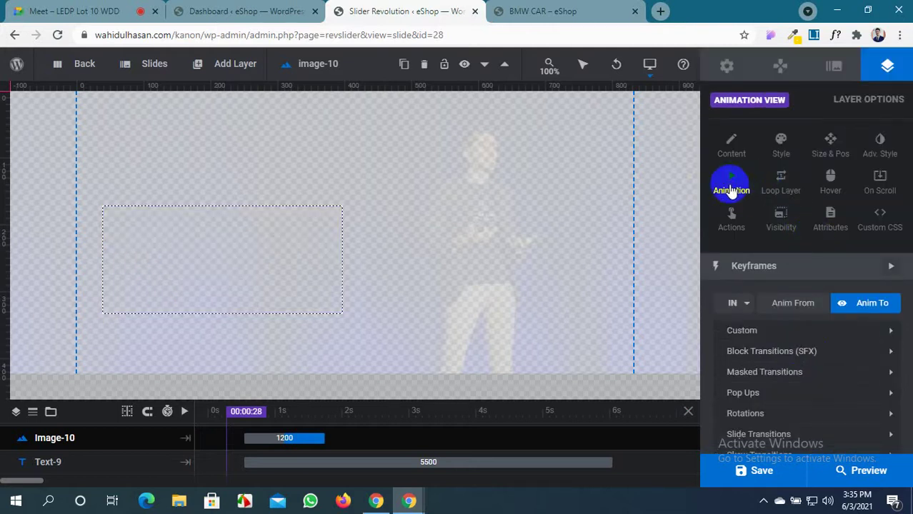
pyautogui.click(742, 303)
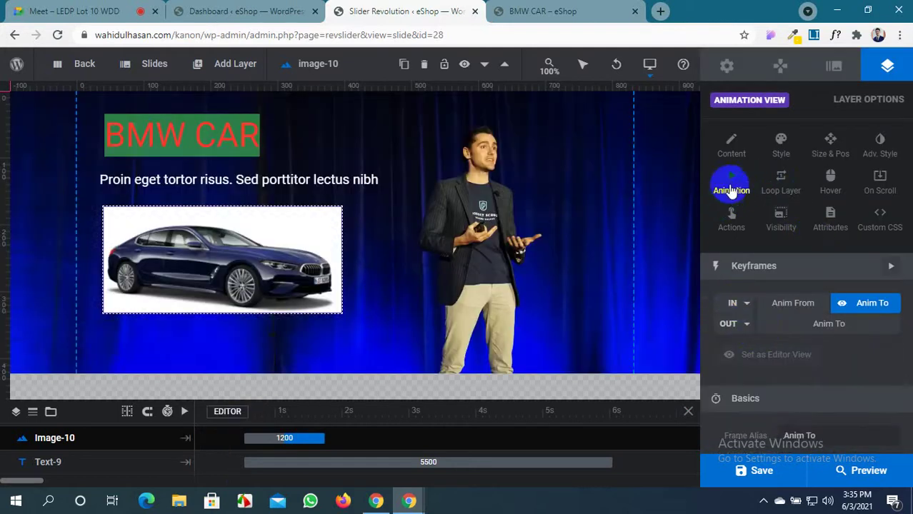
pyautogui.click(738, 305)
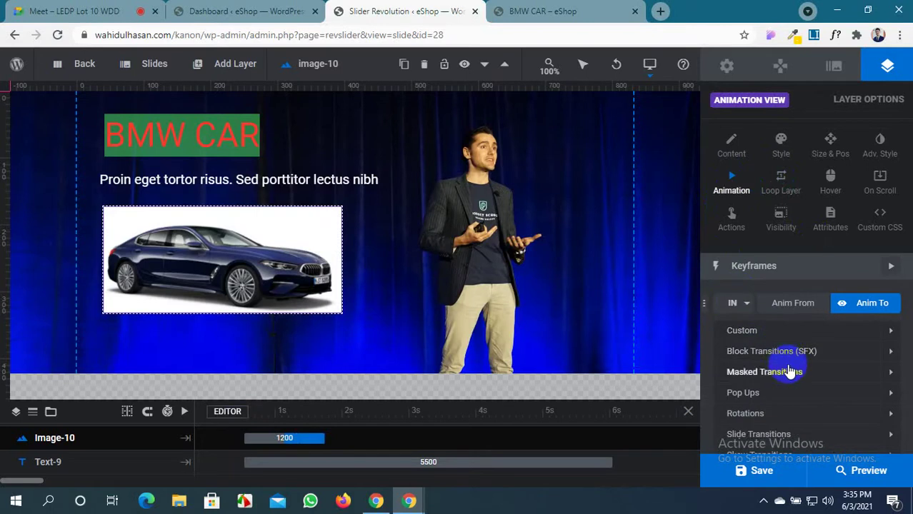
pyautogui.scroll(-1, 788, 369)
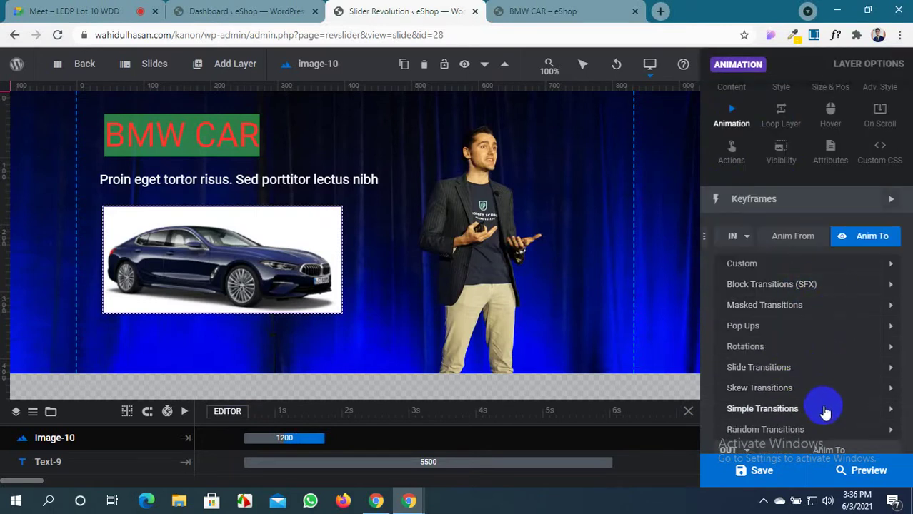
pyautogui.click(849, 369)
pyautogui.scroll(-1, 849, 372)
pyautogui.click(848, 372)
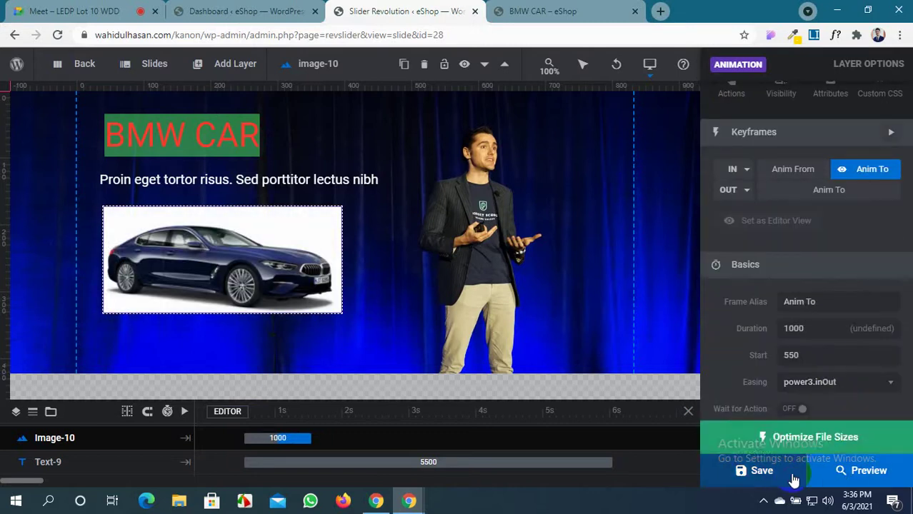
pyautogui.click(756, 471)
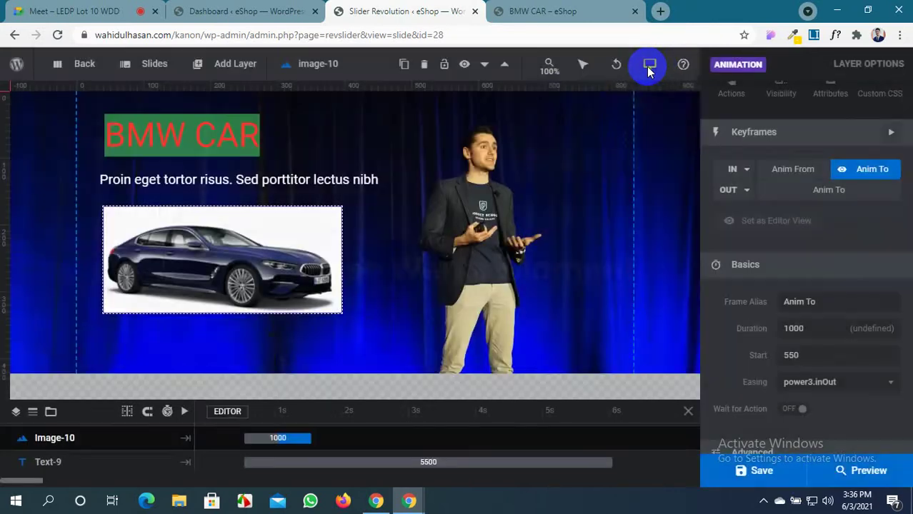
# Preview the Notebook, Tablet and Mobile layouts, then settle on Tablet for editing.
pyautogui.click(646, 66)
pyautogui.click(642, 115)
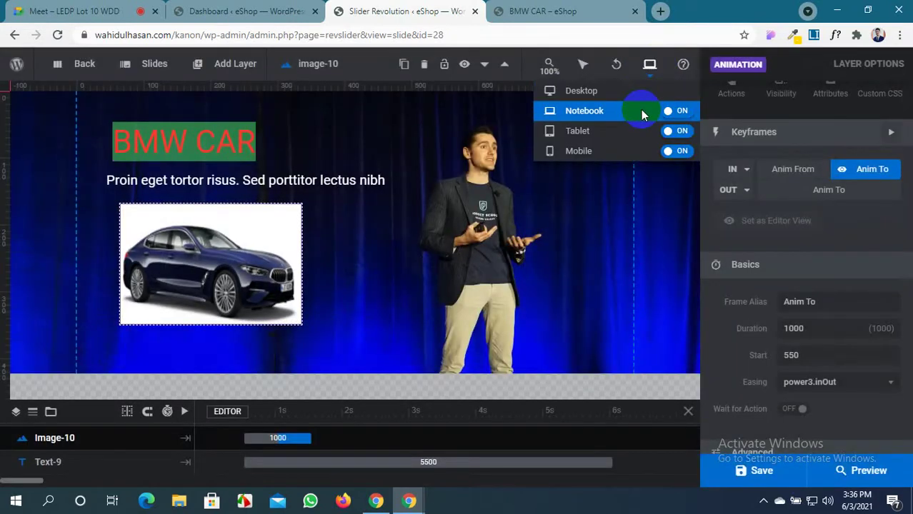
pyautogui.click(641, 133)
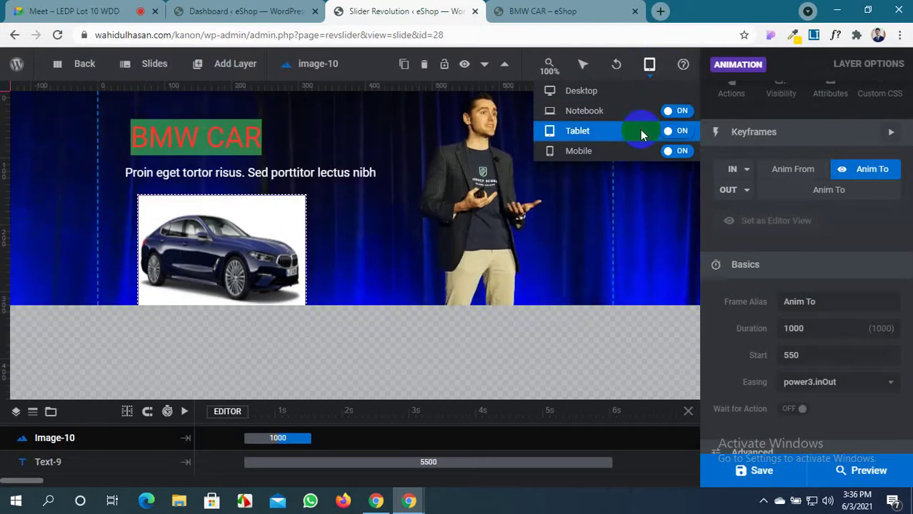
pyautogui.click(637, 155)
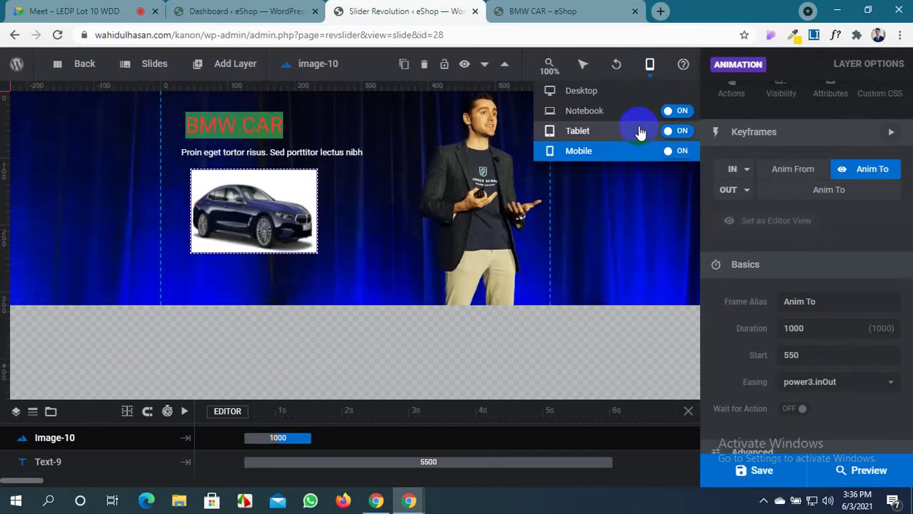
pyautogui.click(640, 133)
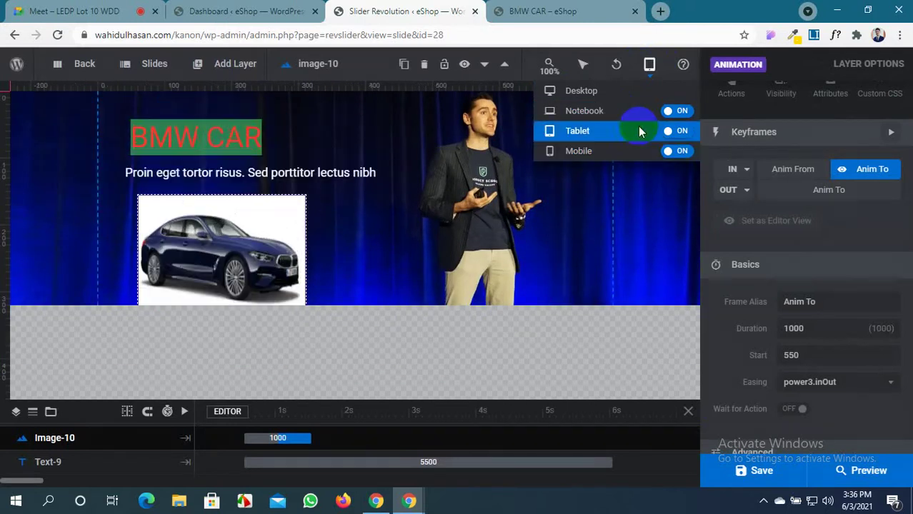
# Shrink and reposition the BMW CAR headline for the tablet layout.
pyautogui.click(257, 159)
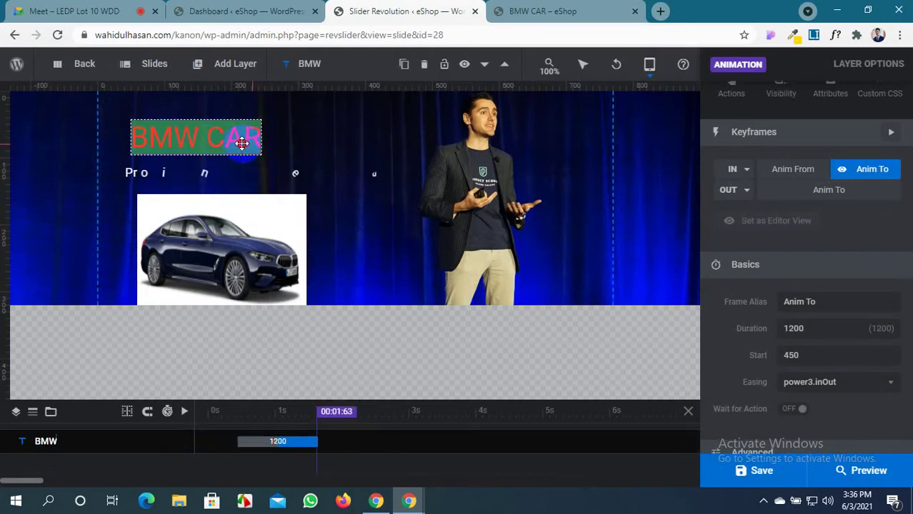
pyautogui.moveTo(241, 142)
pyautogui.mouseDown()
pyautogui.moveTo(243, 134)
pyautogui.moveTo(242, 151)
pyautogui.mouseUp()
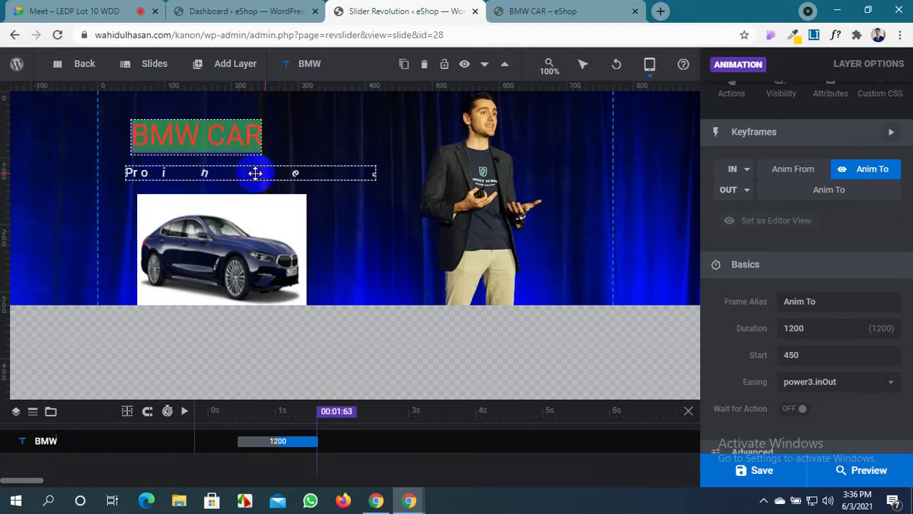
pyautogui.click(255, 173)
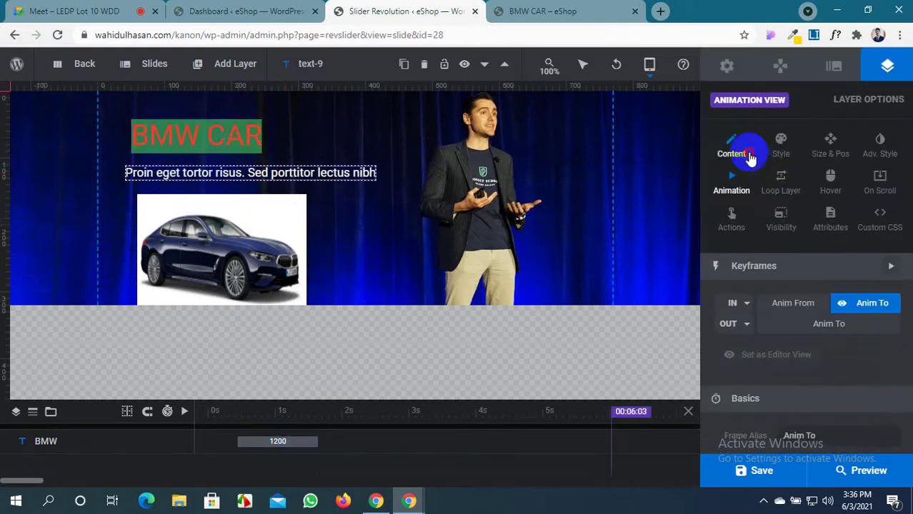
pyautogui.click(747, 156)
pyautogui.click(259, 151)
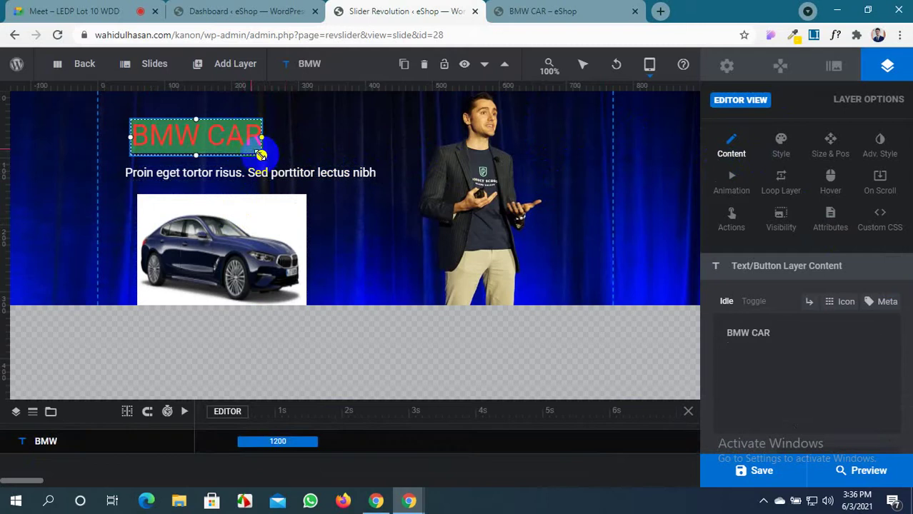
pyautogui.moveTo(261, 155); pyautogui.dragTo(209, 128)
# Raise the subtitle, resize the car image to 221×100 px at X 54, Y 125, and save.
pyautogui.moveTo(207, 178); pyautogui.dragTo(207, 158)
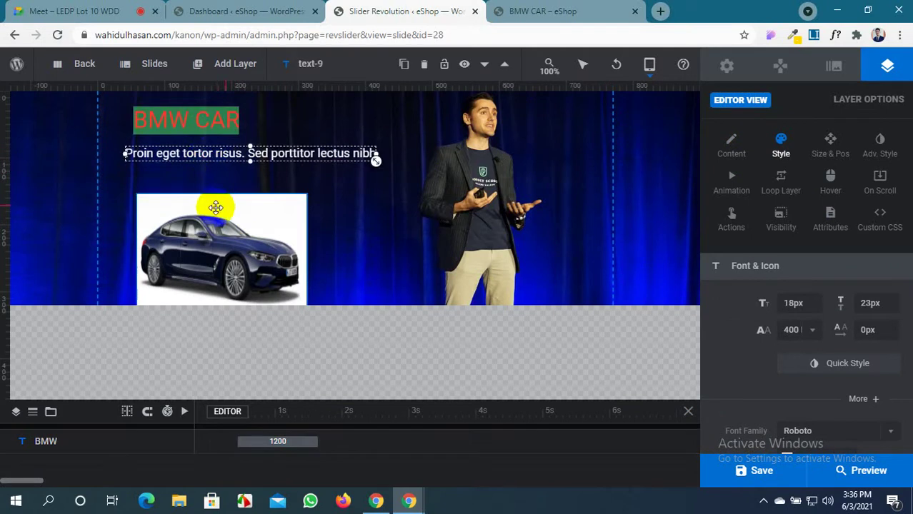
pyautogui.moveTo(214, 206); pyautogui.dragTo(213, 189)
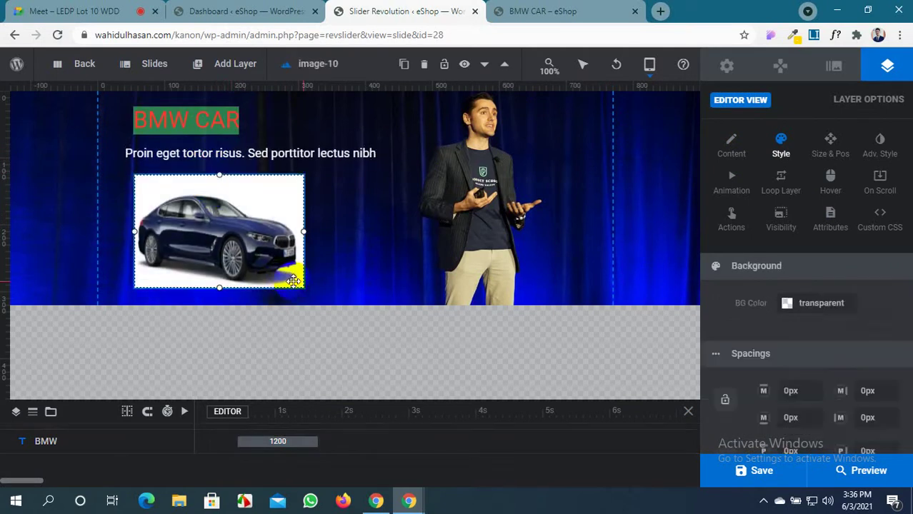
pyautogui.moveTo(290, 279); pyautogui.dragTo(283, 273)
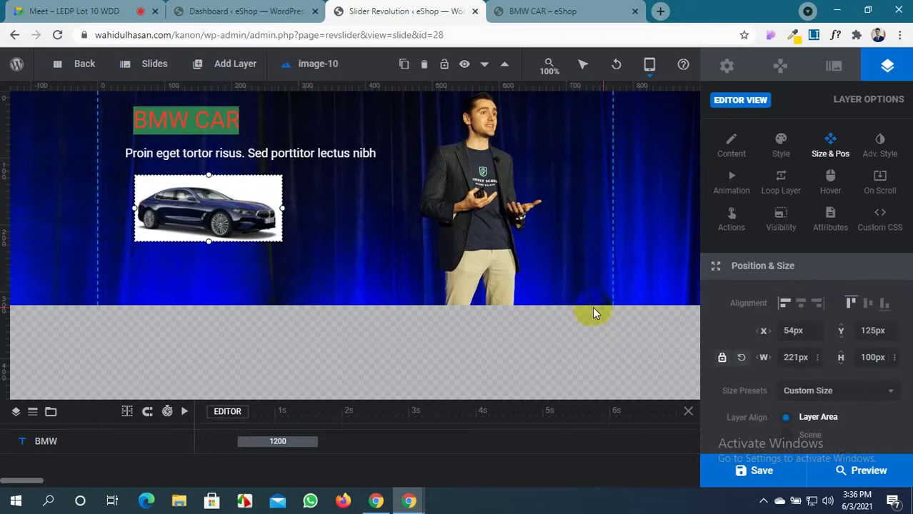
pyautogui.click(777, 475)
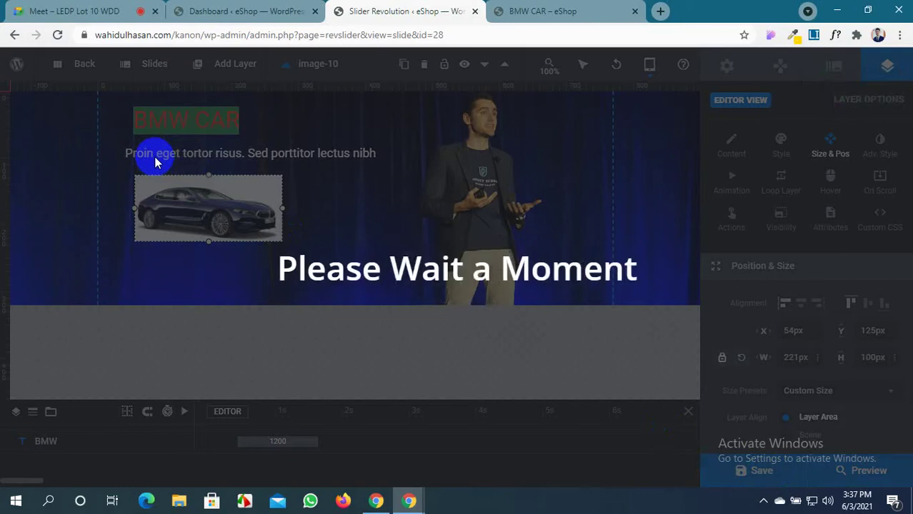
# Shift the tablet subtitle right to X 52 / Y 82 and save the slide.
pyautogui.click(156, 159)
pyautogui.moveTo(158, 159); pyautogui.dragTo(163, 160)
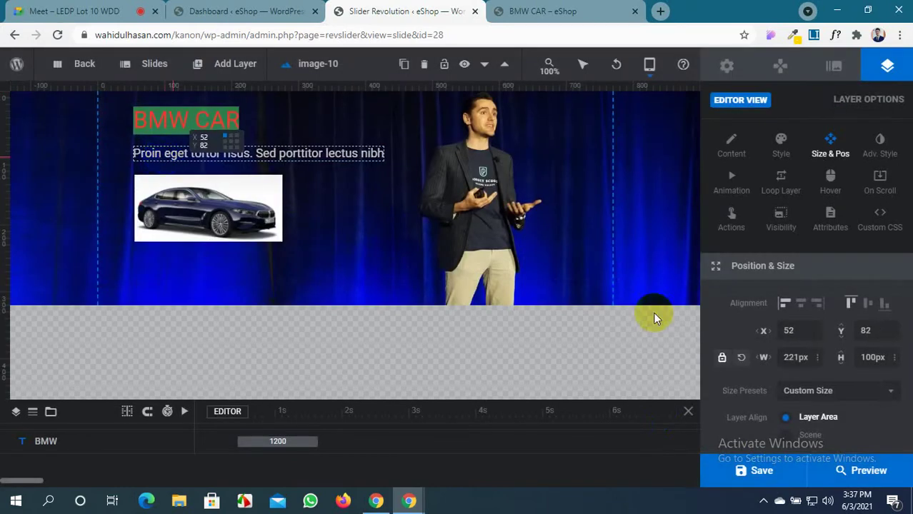
pyautogui.click(762, 471)
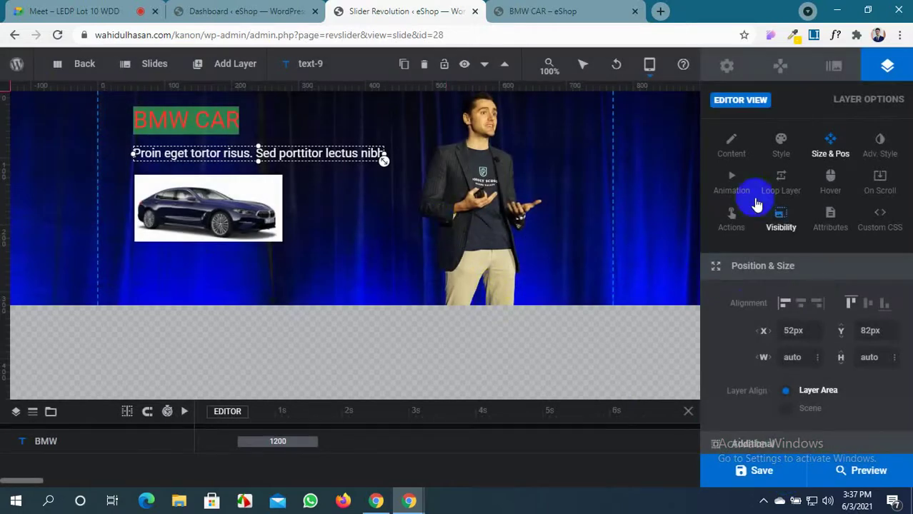
# Check the slide in the Desktop, Notebook, Tablet and finally Mobile layouts.
pyautogui.moveTo(650, 64)
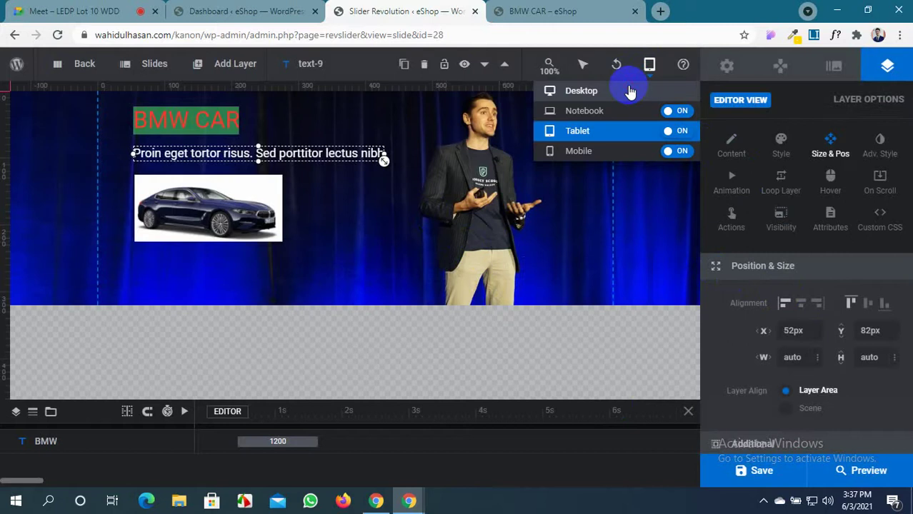
pyautogui.click(629, 91)
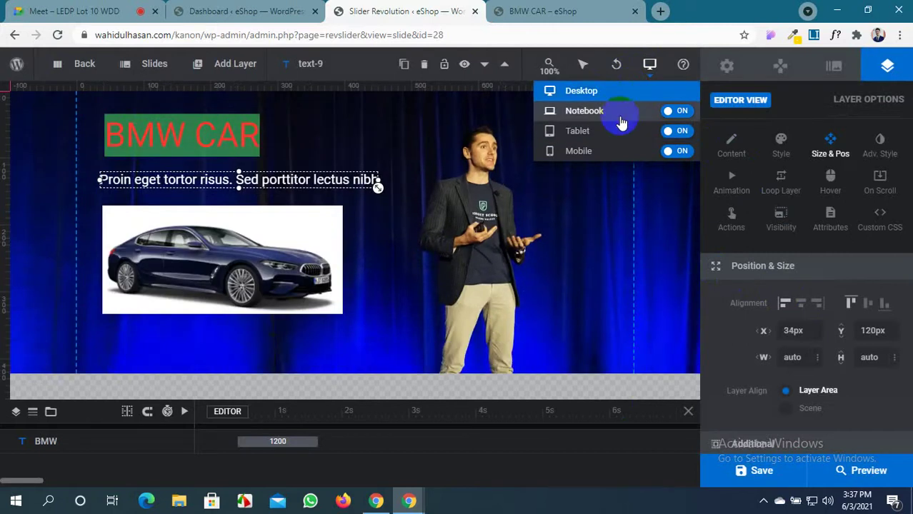
pyautogui.click(619, 113)
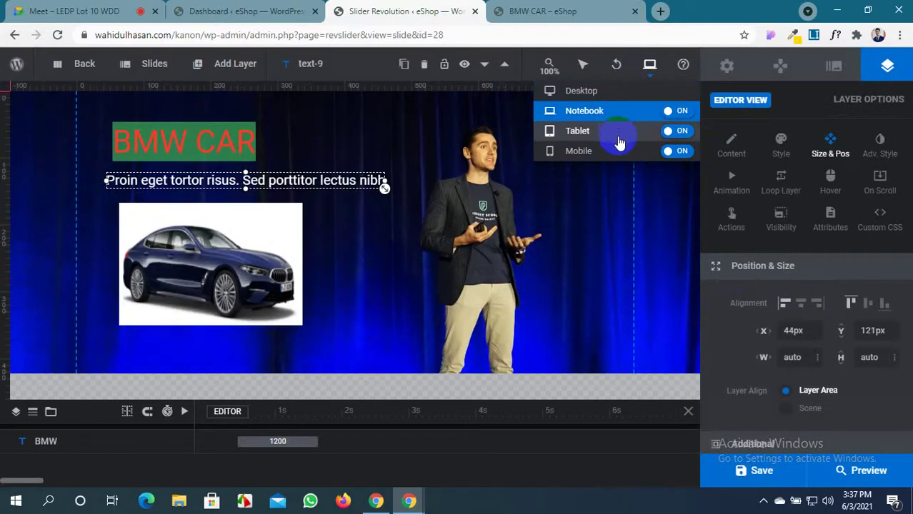
pyautogui.click(617, 136)
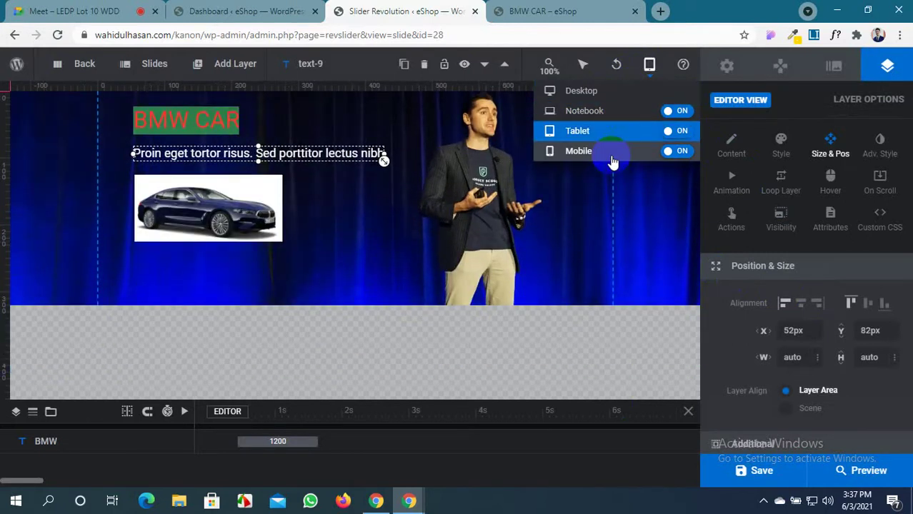
pyautogui.click(610, 153)
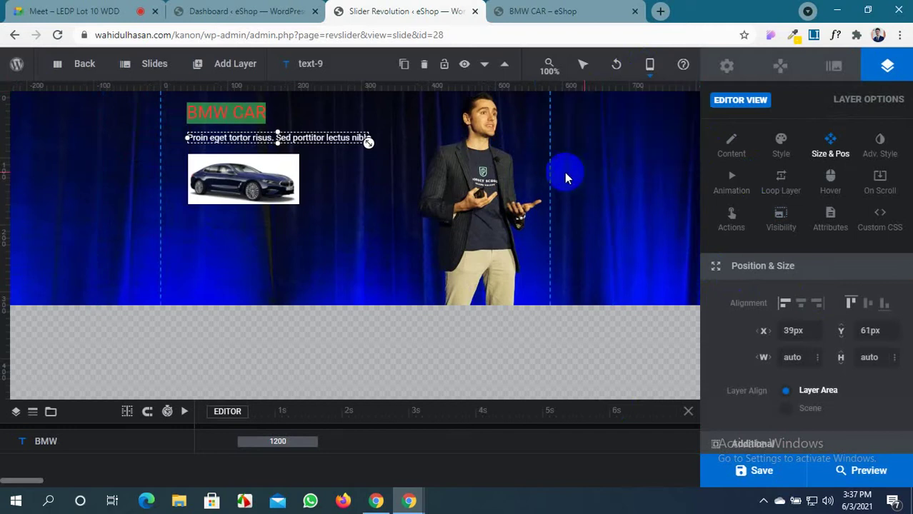
# Switch the editor back to the Desktop layout.
pyautogui.moveTo(230, 81)
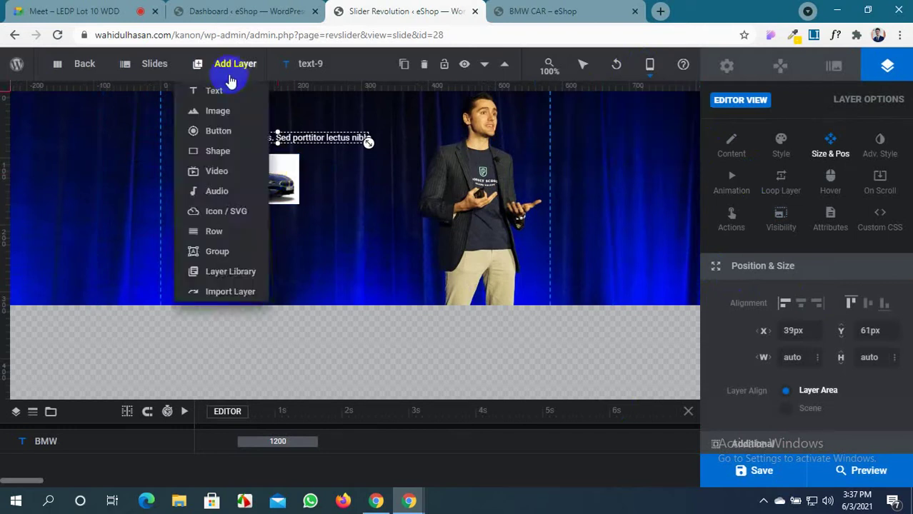
pyautogui.moveTo(649, 70)
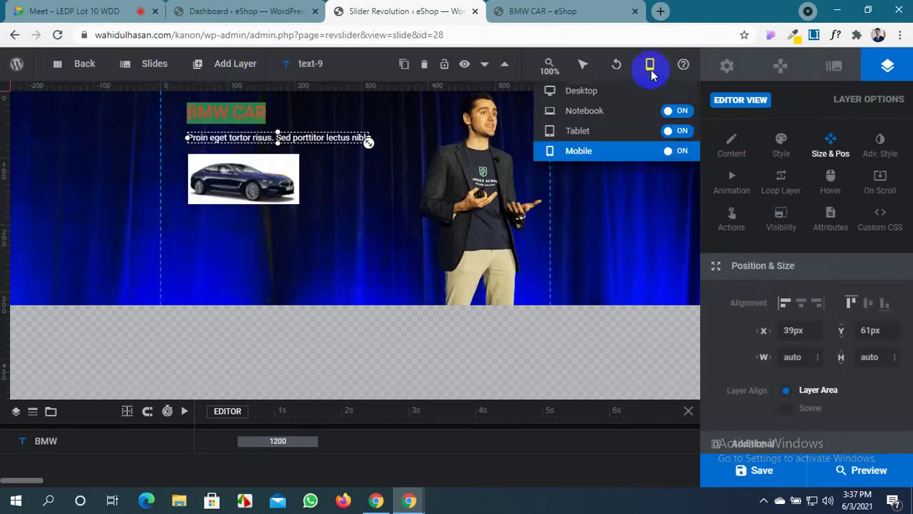
pyautogui.click(610, 91)
# Add a text layer, then delete the resulting stray New Layer text.
pyautogui.moveTo(225, 75)
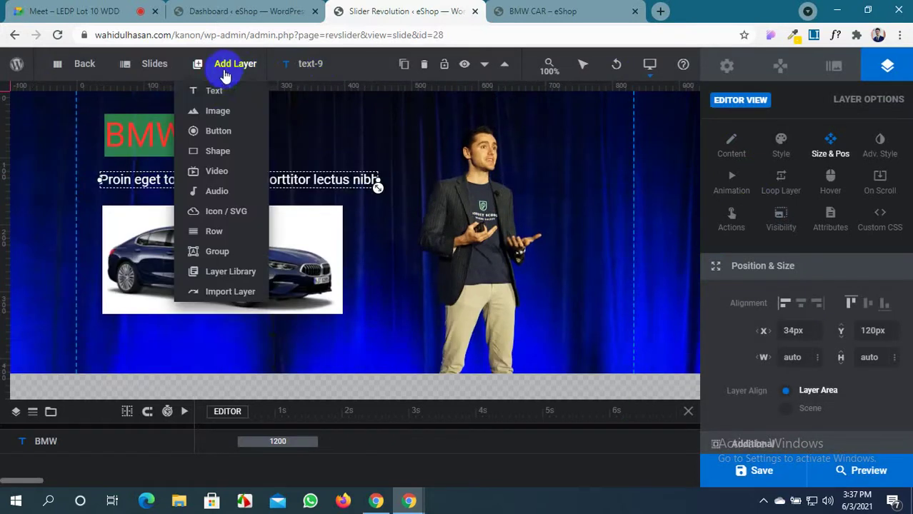
pyautogui.click(216, 92)
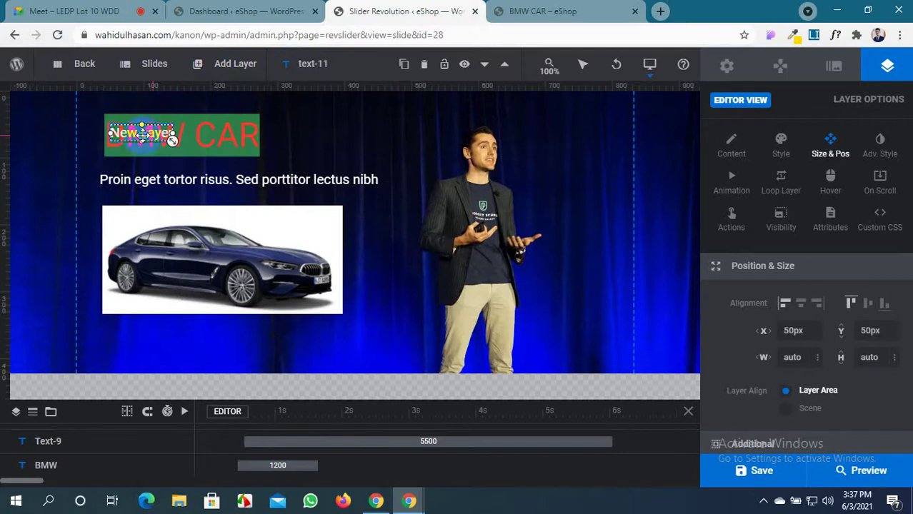
pyautogui.rightClick(142, 135)
pyautogui.click(188, 234)
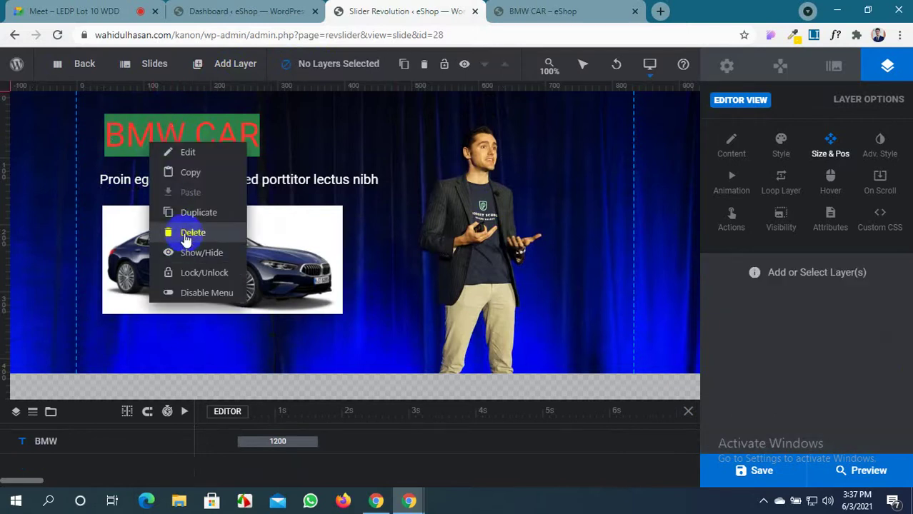
# Add an outlined rounded button layer and place it below the car image at X 37, Y 354.
pyautogui.moveTo(247, 70)
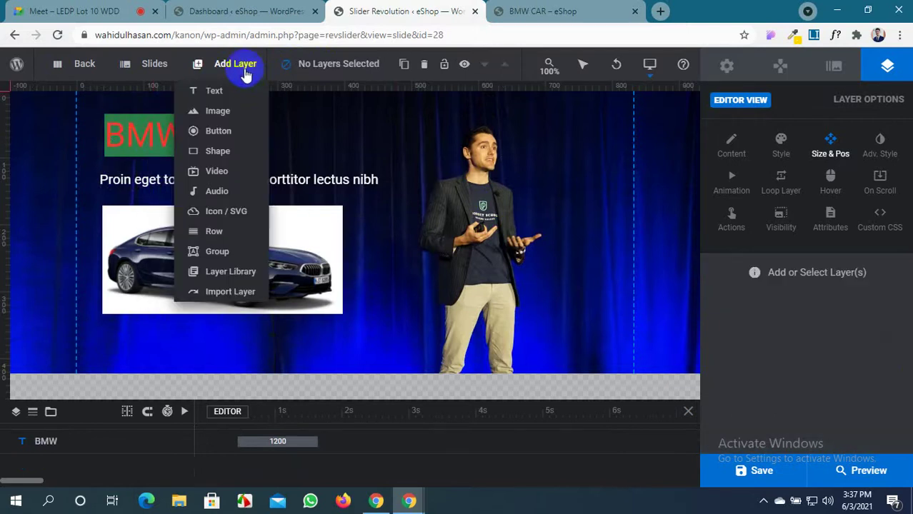
pyautogui.click(211, 134)
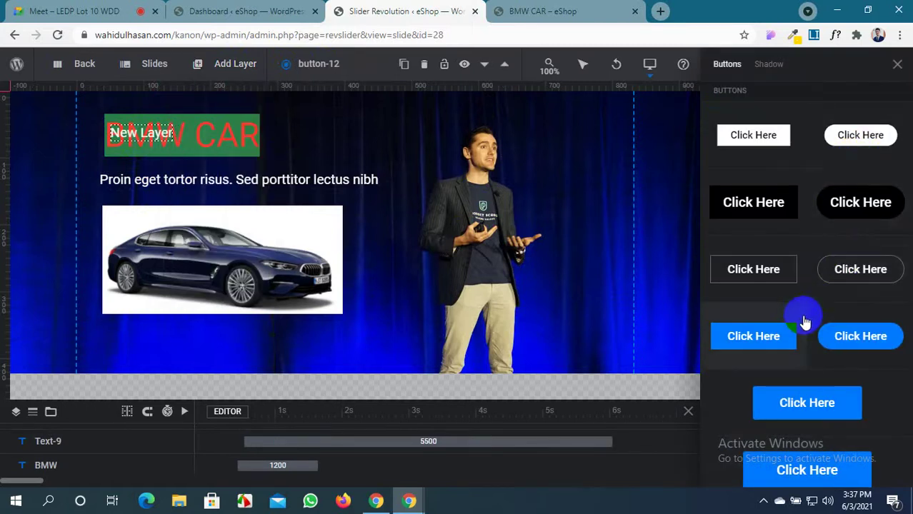
pyautogui.click(857, 269)
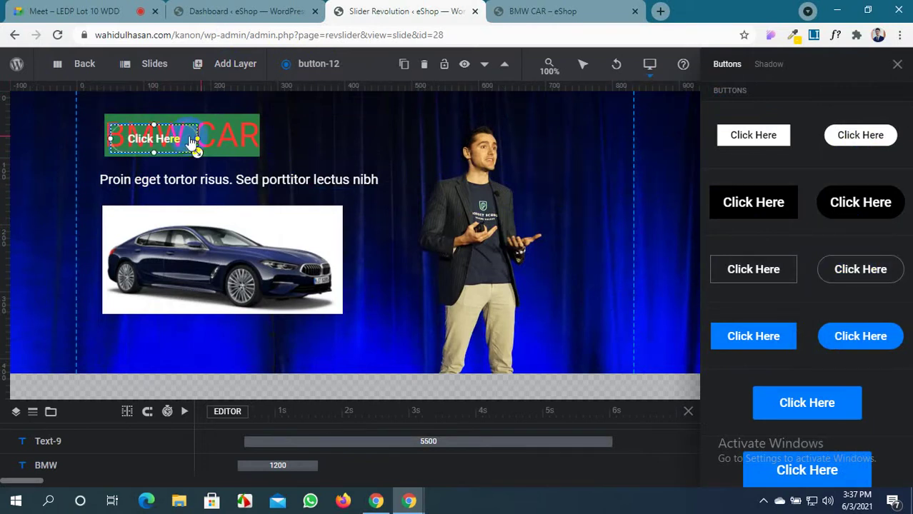
pyautogui.moveTo(192, 143); pyautogui.dragTo(178, 346)
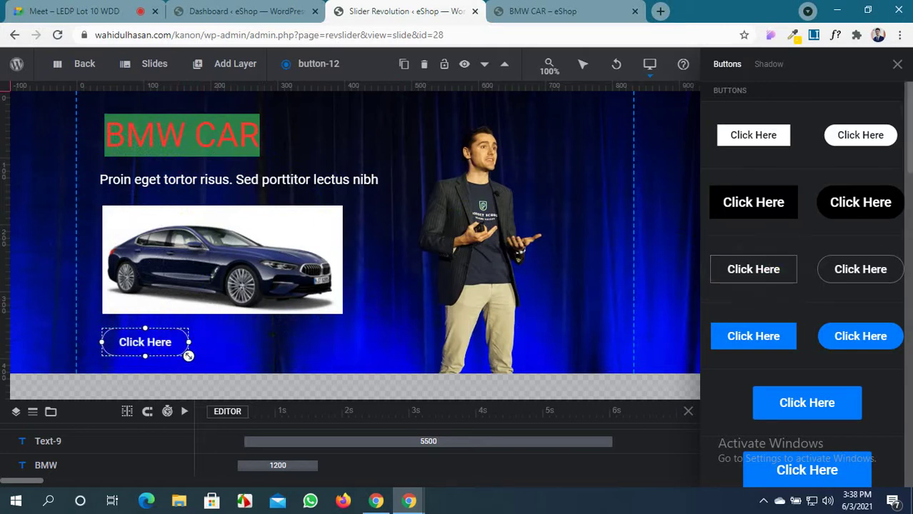
pyautogui.click(897, 65)
# Replace the button's Click Here text with 'BUY NOW'.
pyautogui.click(730, 142)
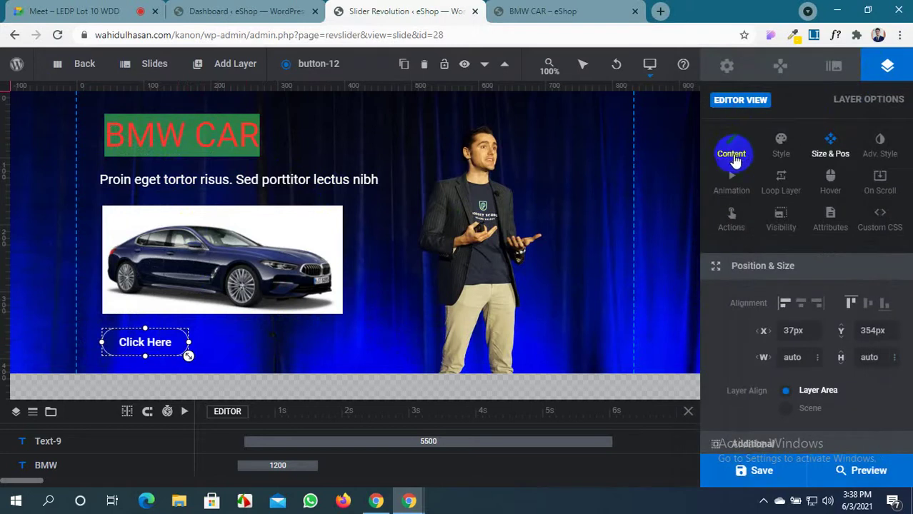
pyautogui.moveTo(774, 332); pyautogui.dragTo(679, 337)
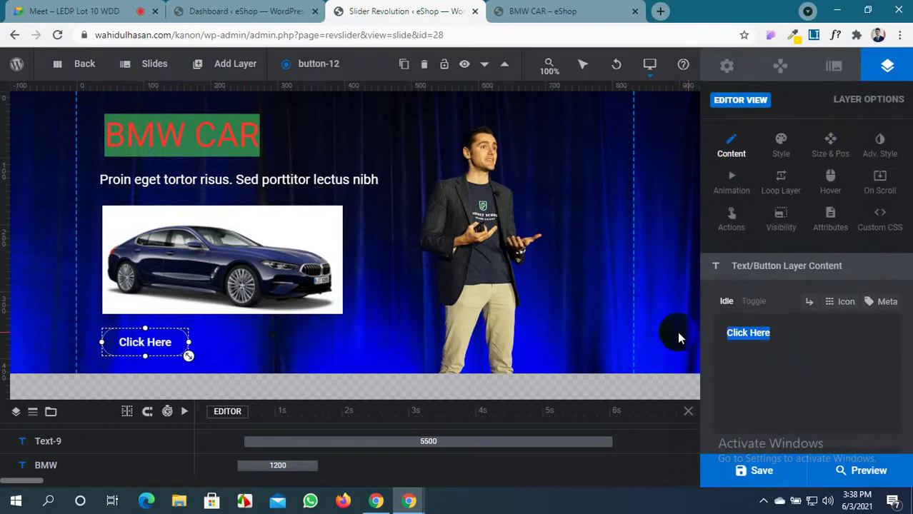
pyautogui.write('BUY N')
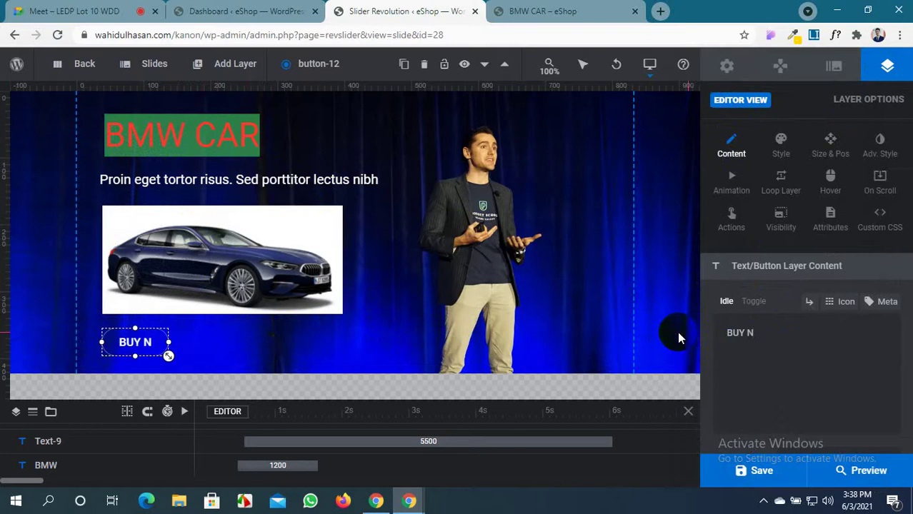
pyautogui.write('OW')
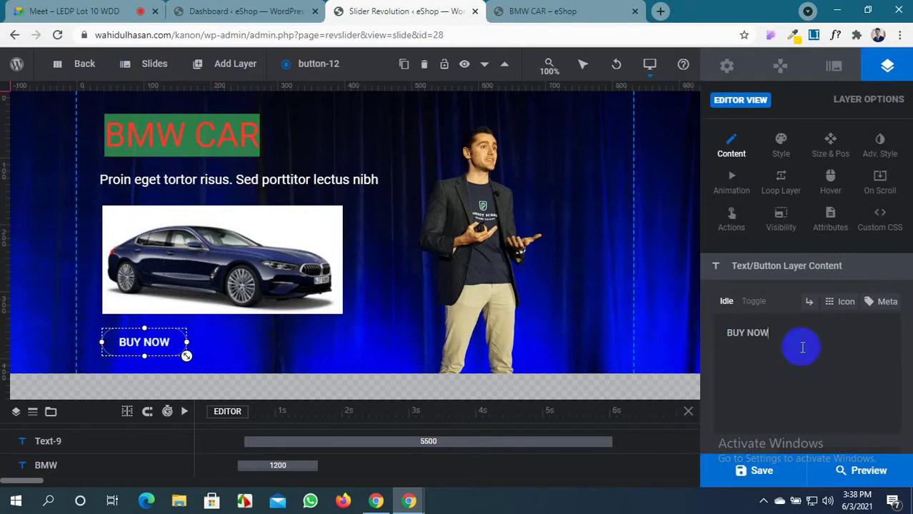
# Style the button text white Roboto at 700 Bold weight.
pyautogui.click(779, 146)
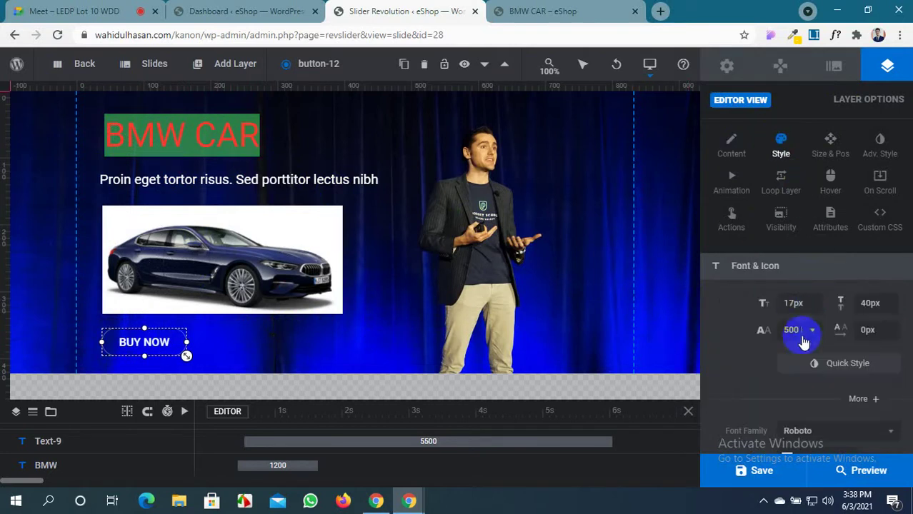
pyautogui.scroll(-1, 803, 333)
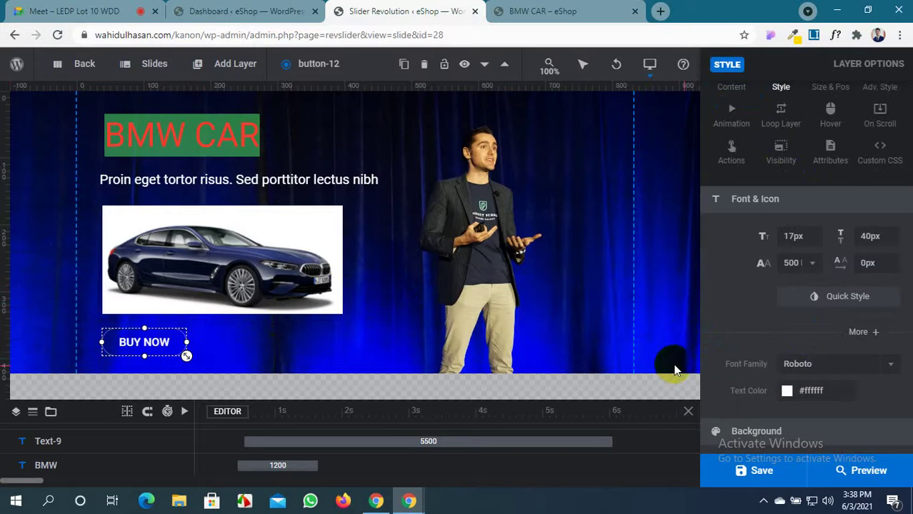
pyautogui.click(842, 366)
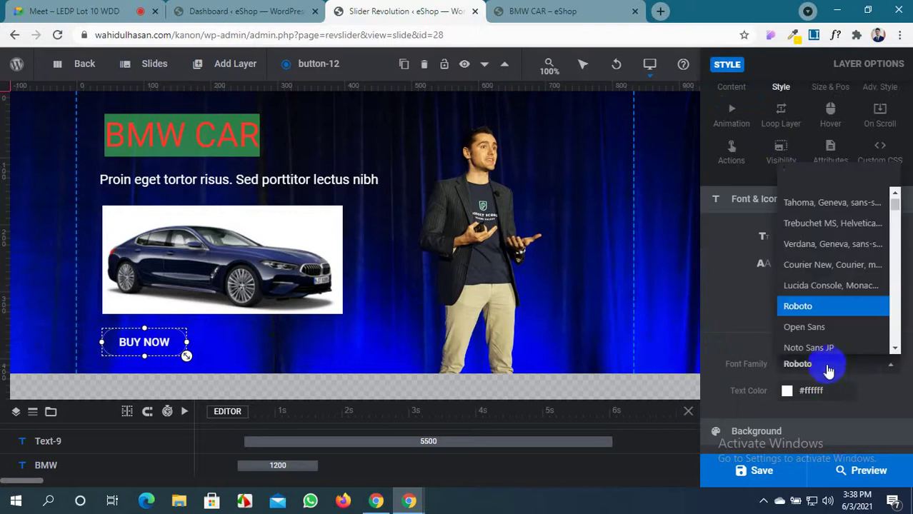
pyautogui.click(789, 392)
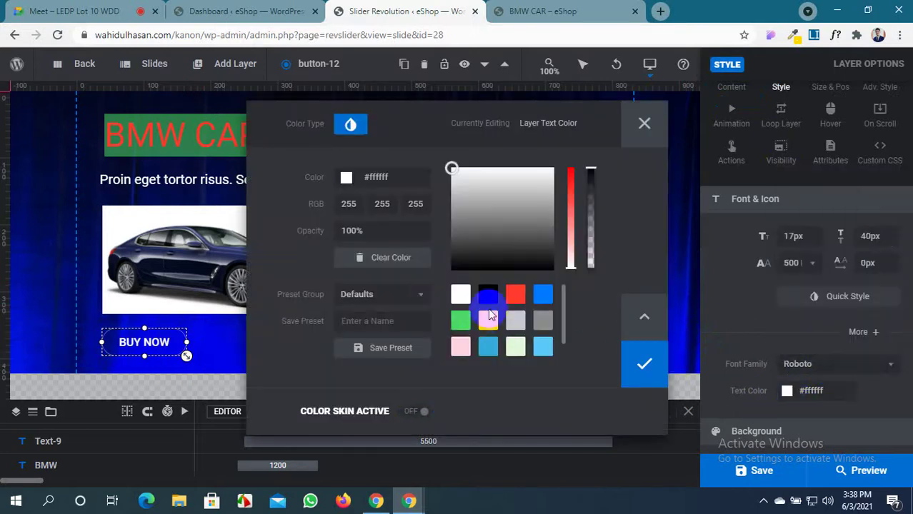
pyautogui.click(514, 295)
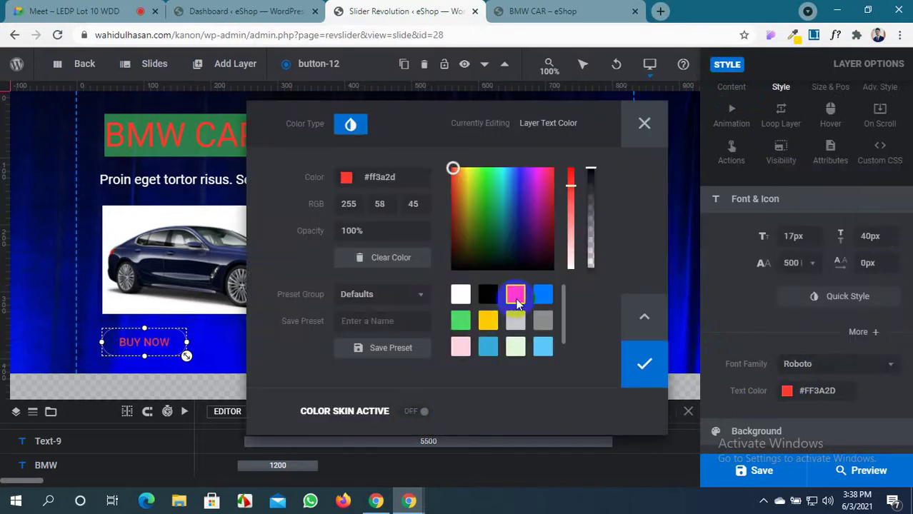
pyautogui.click(460, 294)
pyautogui.click(643, 364)
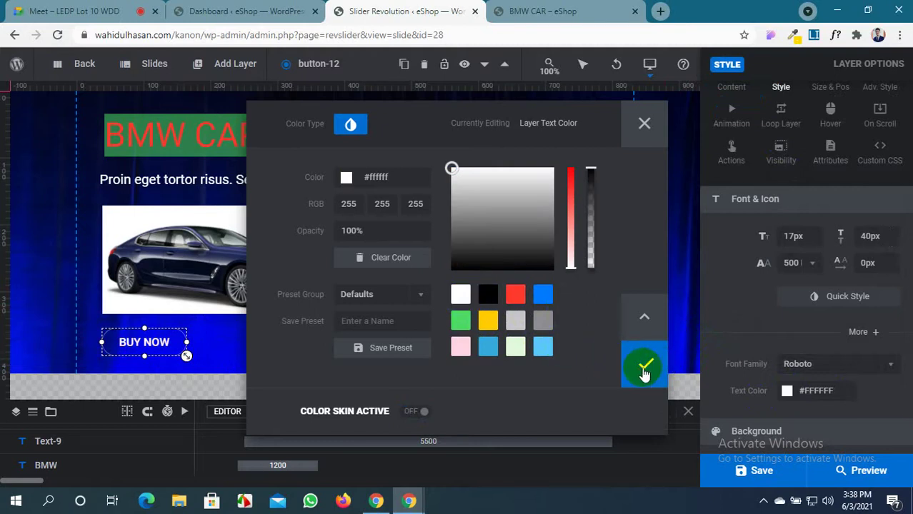
pyautogui.click(812, 267)
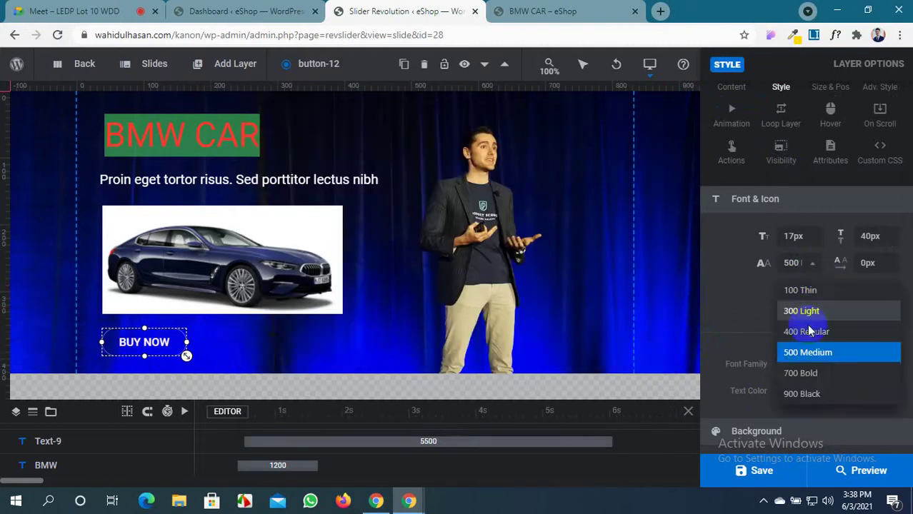
pyautogui.click(809, 374)
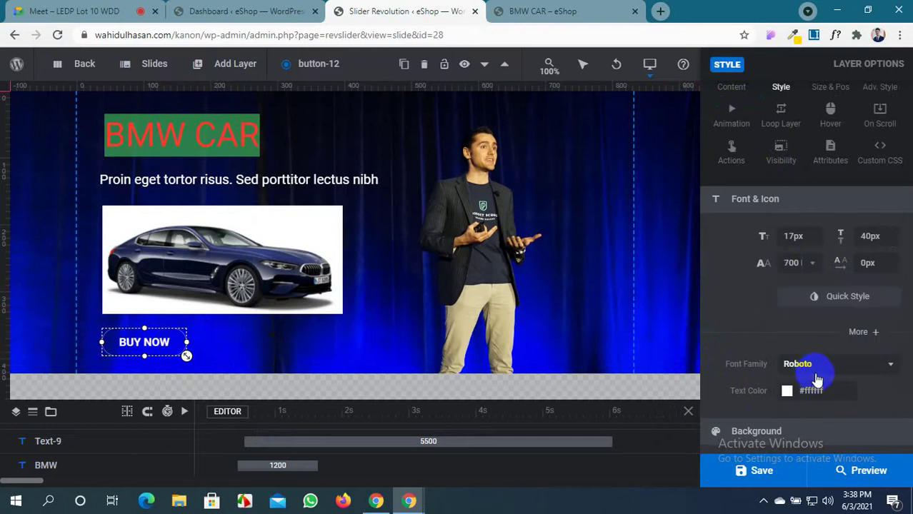
pyautogui.scroll(-1, 828, 379)
pyautogui.scroll(-1, 840, 380)
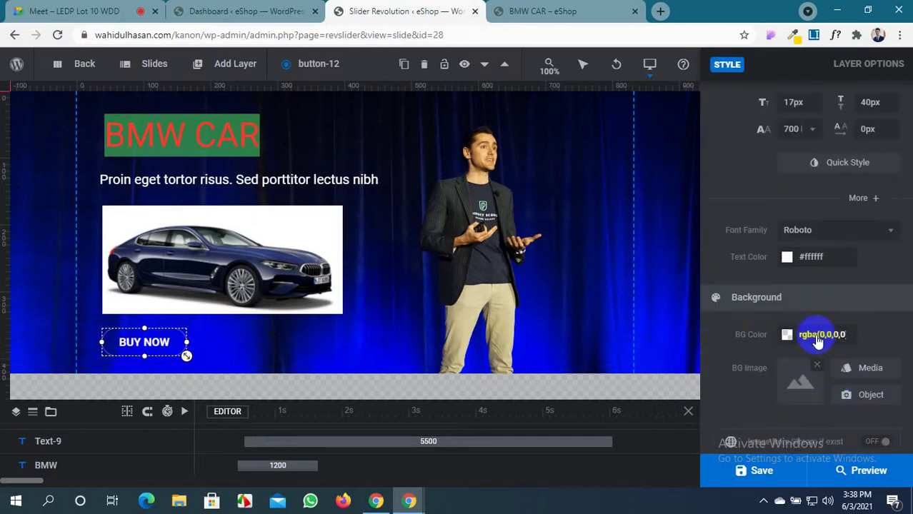
# Try several swatches, then give the BUY NOW button a green #4cd964 background.
pyautogui.click(821, 334)
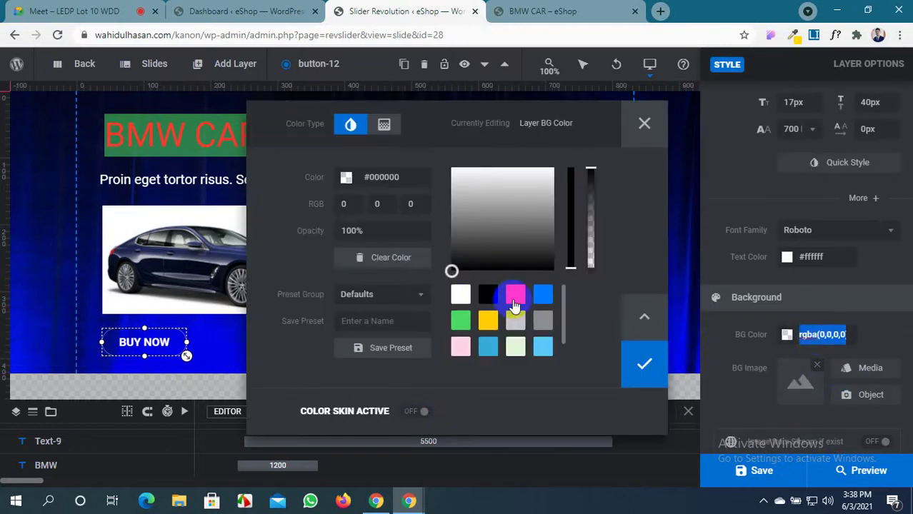
pyautogui.click(493, 247)
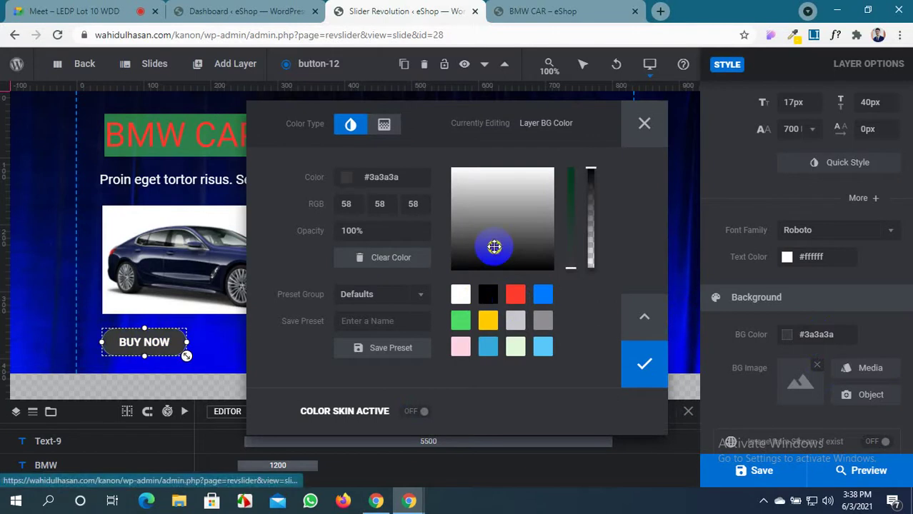
pyautogui.click(515, 294)
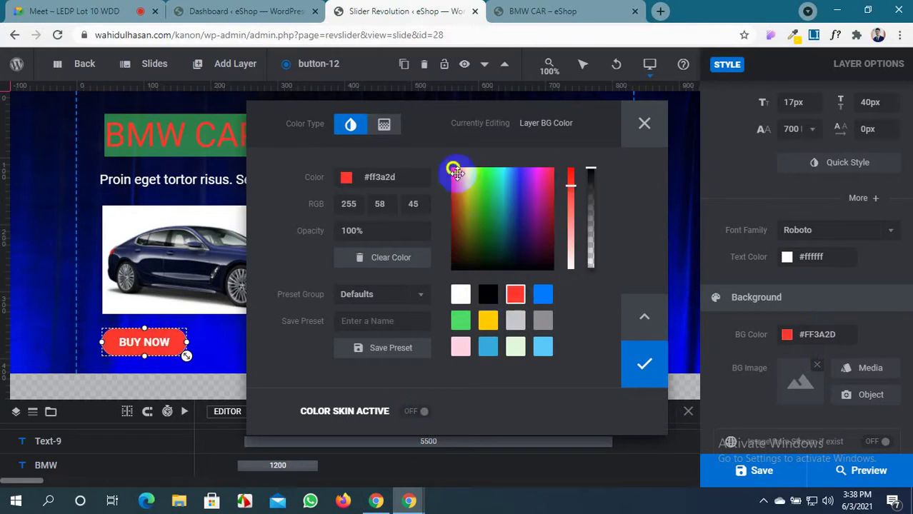
pyautogui.moveTo(459, 170); pyautogui.dragTo(471, 242)
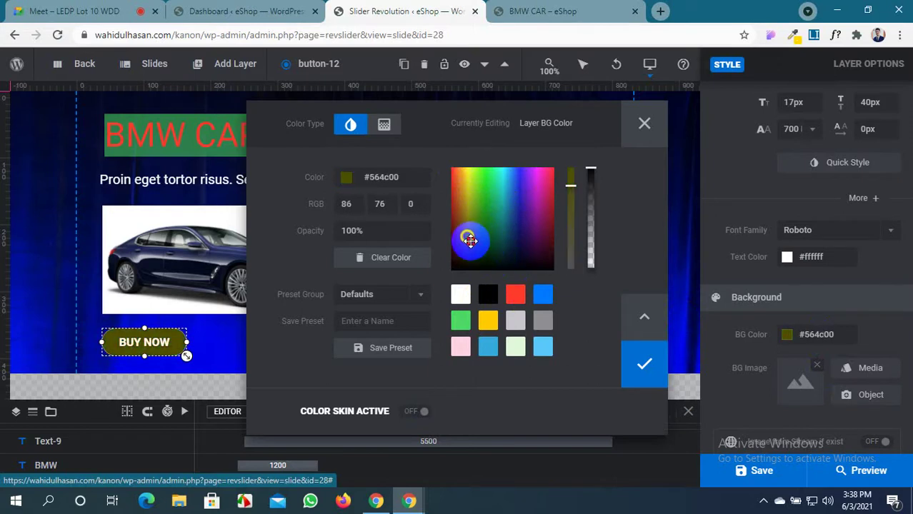
pyautogui.click(543, 346)
pyautogui.click(541, 295)
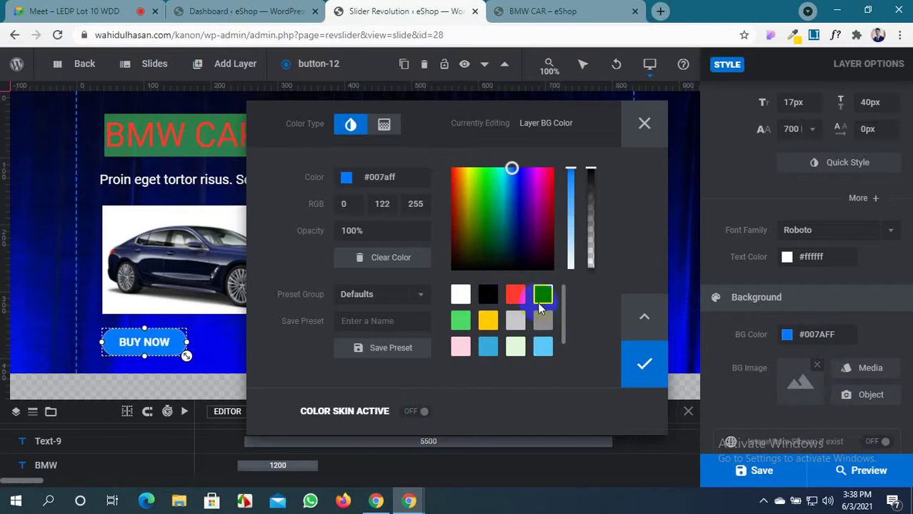
pyautogui.click(515, 321)
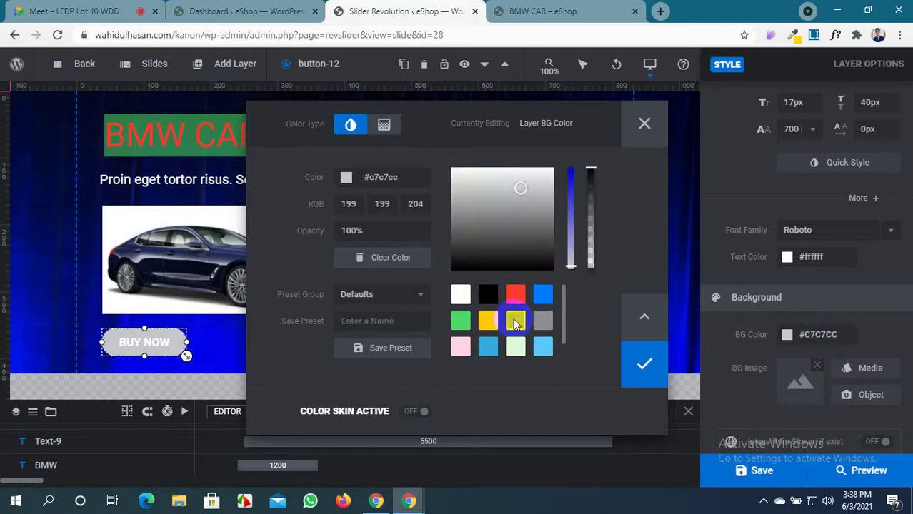
pyautogui.click(463, 323)
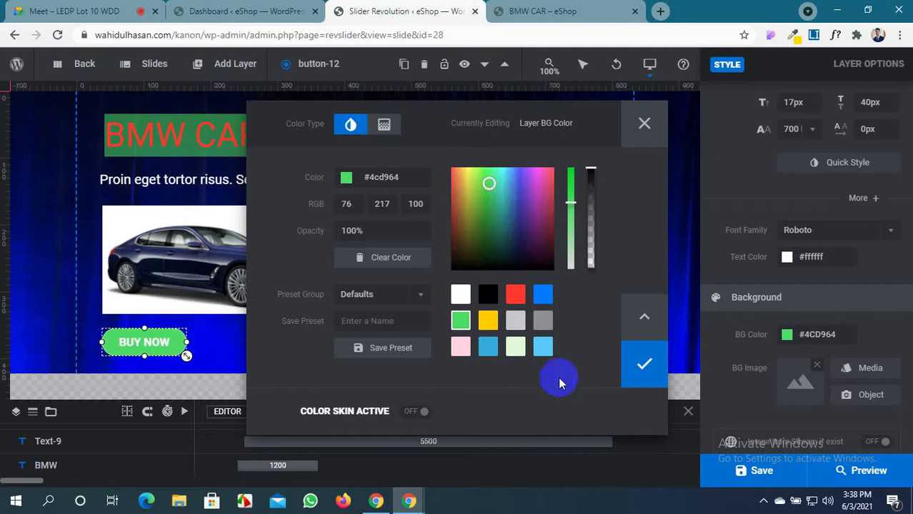
pyautogui.click(644, 367)
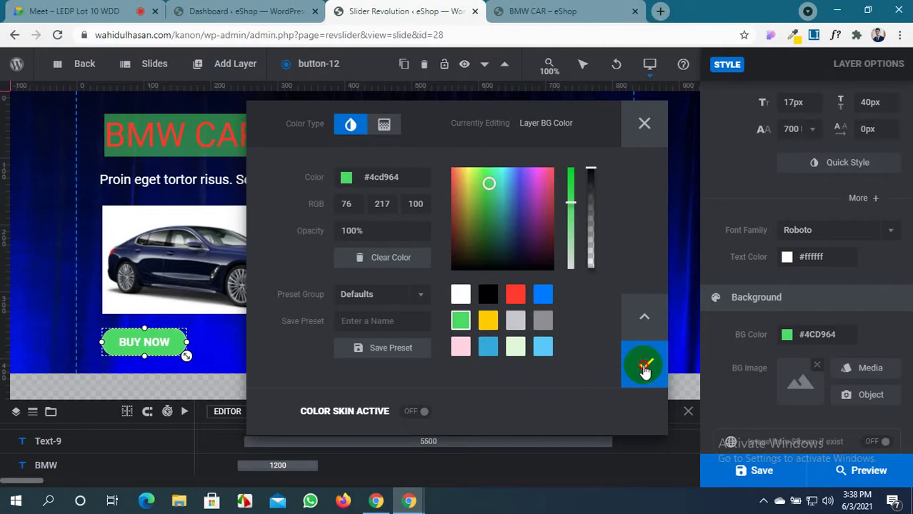
pyautogui.scroll(-2, 775, 359)
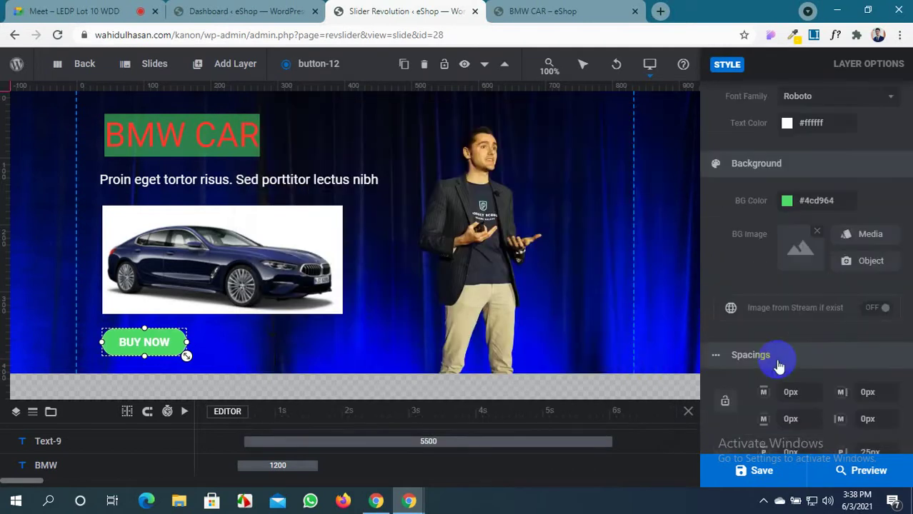
pyautogui.scroll(-2, 779, 365)
pyautogui.scroll(-2, 779, 364)
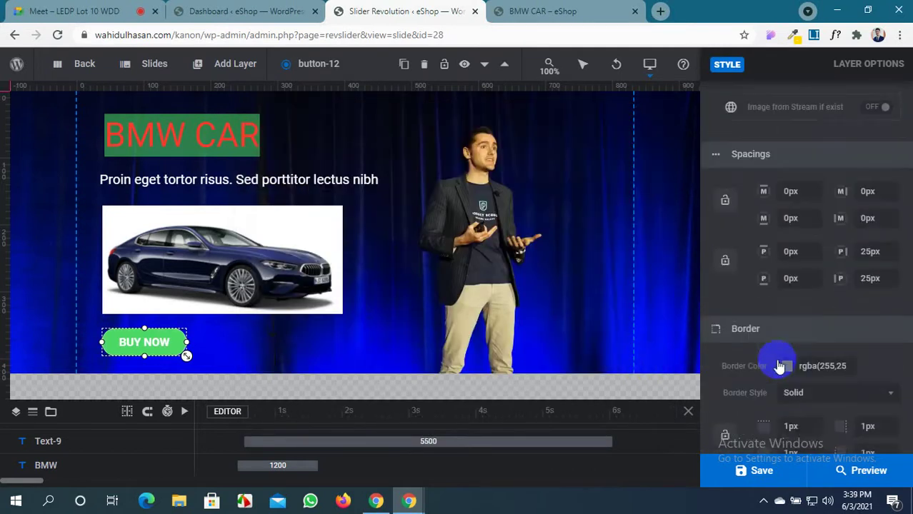
pyautogui.scroll(-1, 779, 360)
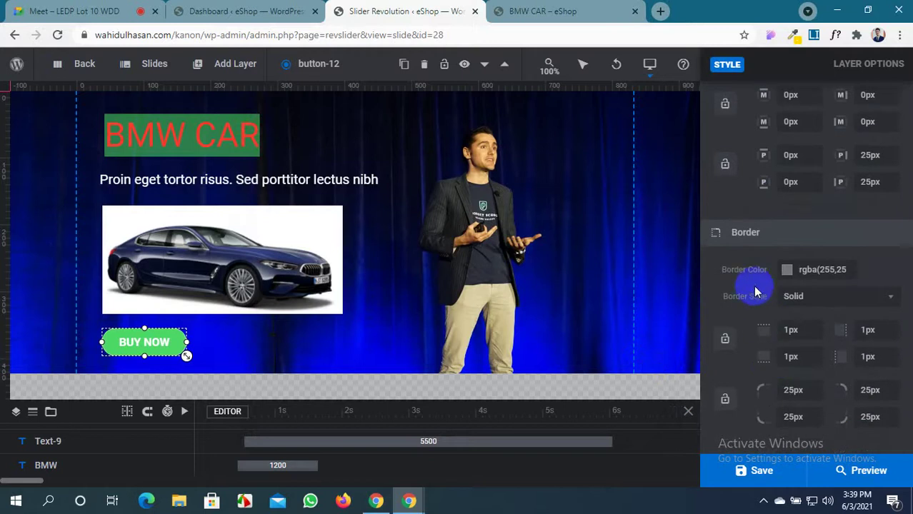
pyautogui.click(783, 323)
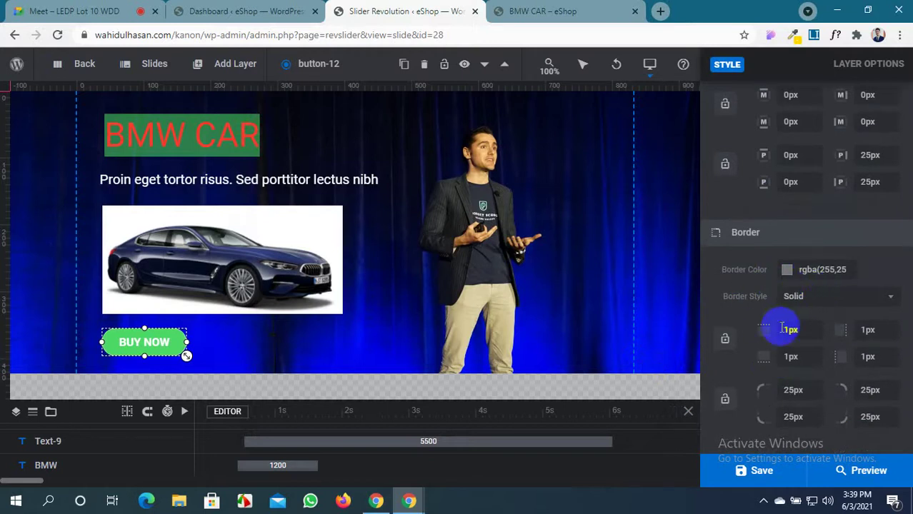
pyautogui.scroll(8, 781, 330)
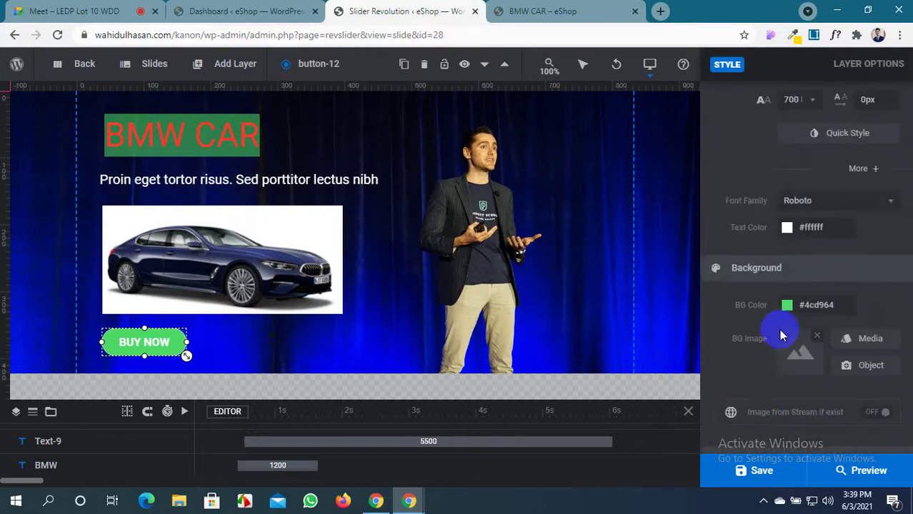
pyautogui.scroll(2, 781, 332)
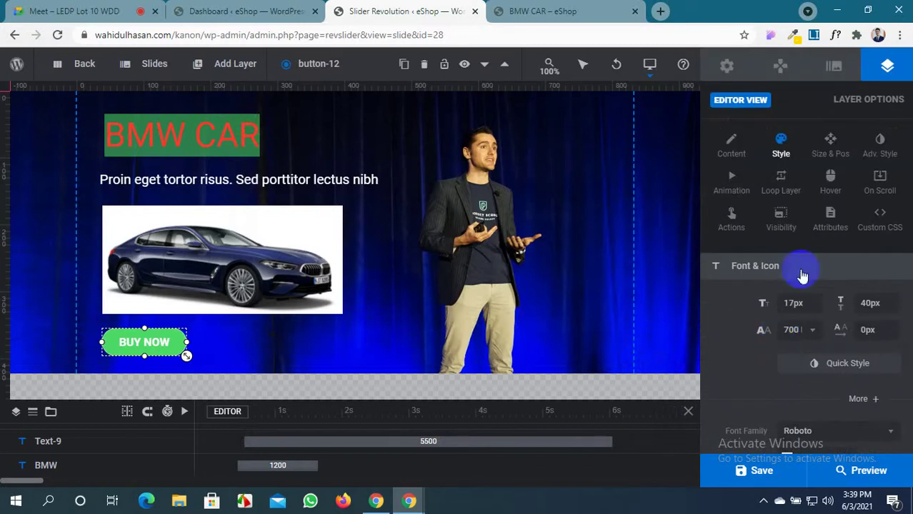
# In the button's hover state, set the background to yellow #ffcc00.
pyautogui.click(828, 189)
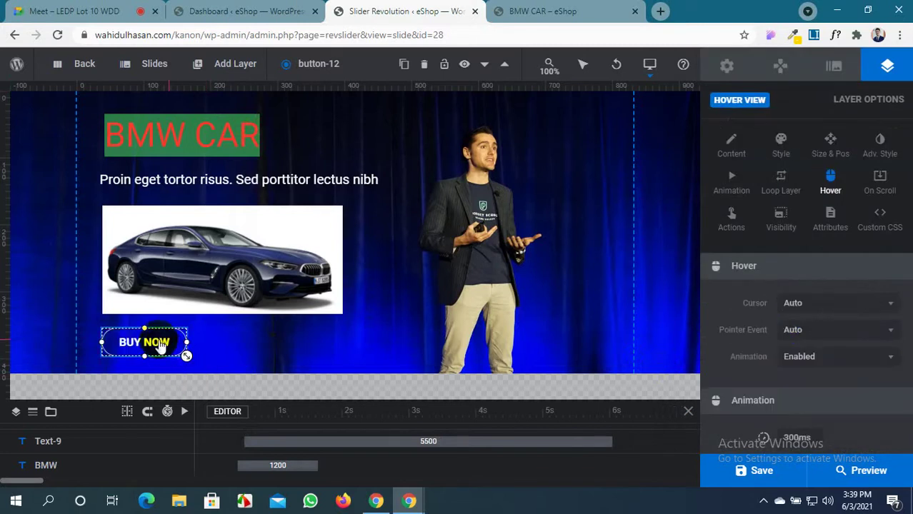
pyautogui.scroll(-4, 822, 321)
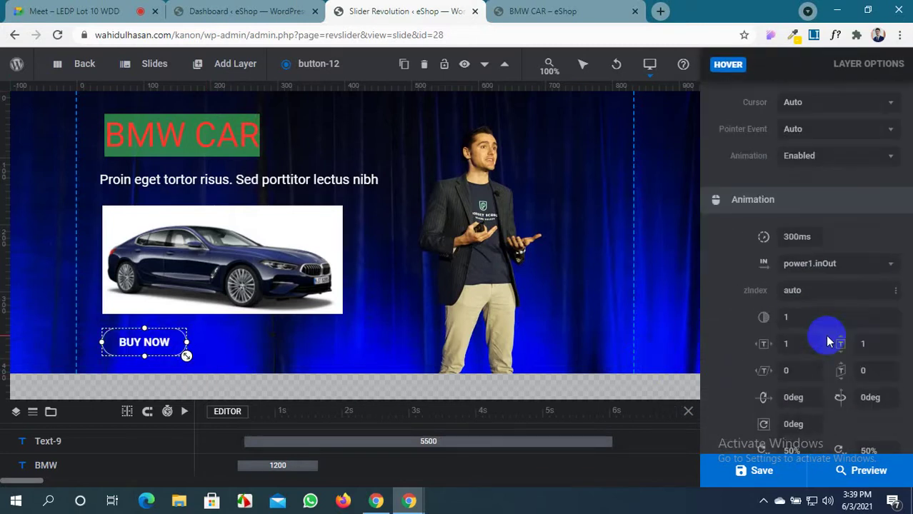
pyautogui.scroll(-3, 827, 341)
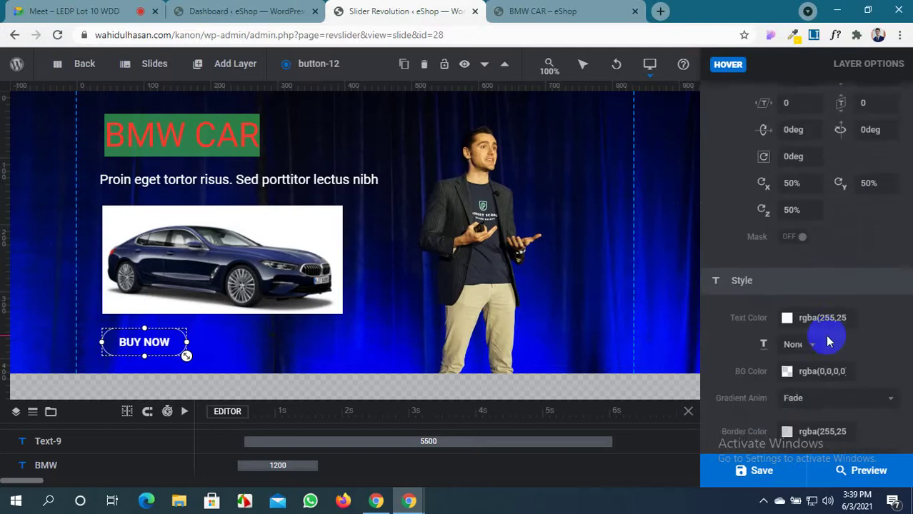
pyautogui.scroll(-2, 827, 341)
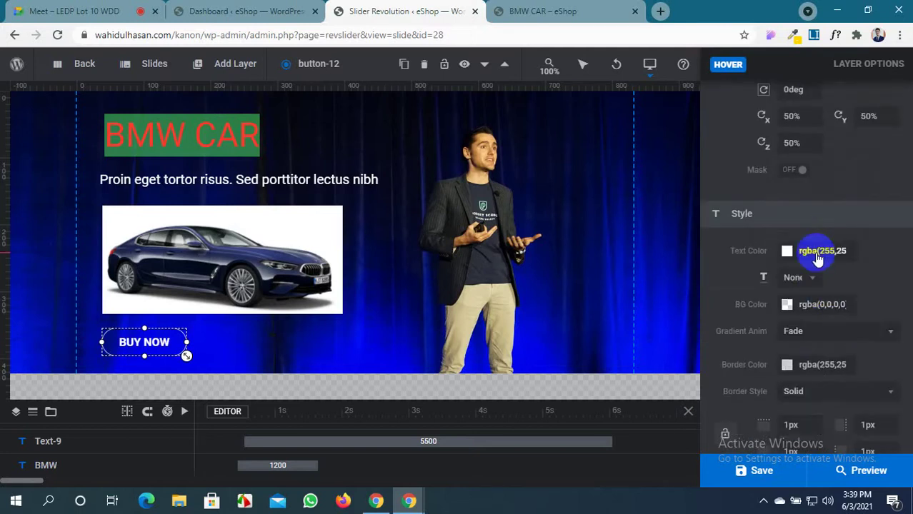
pyautogui.click(818, 257)
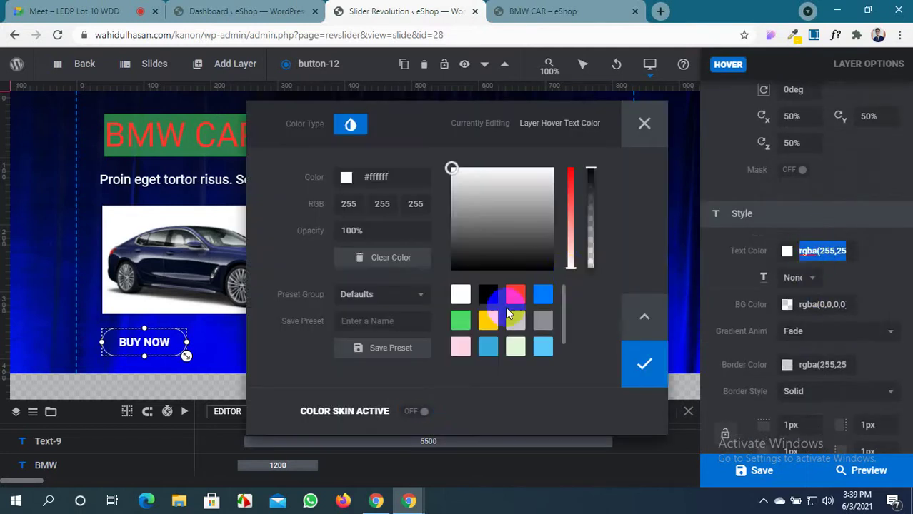
pyautogui.click(515, 296)
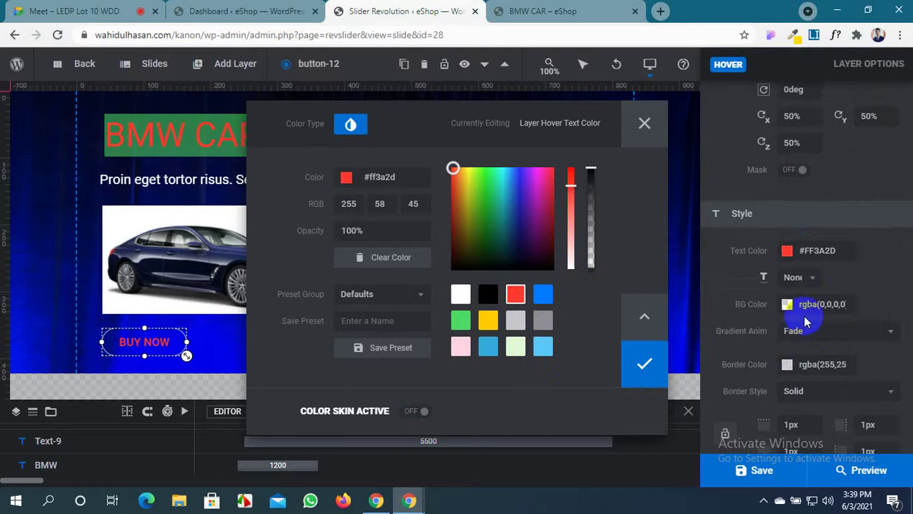
pyautogui.click(789, 306)
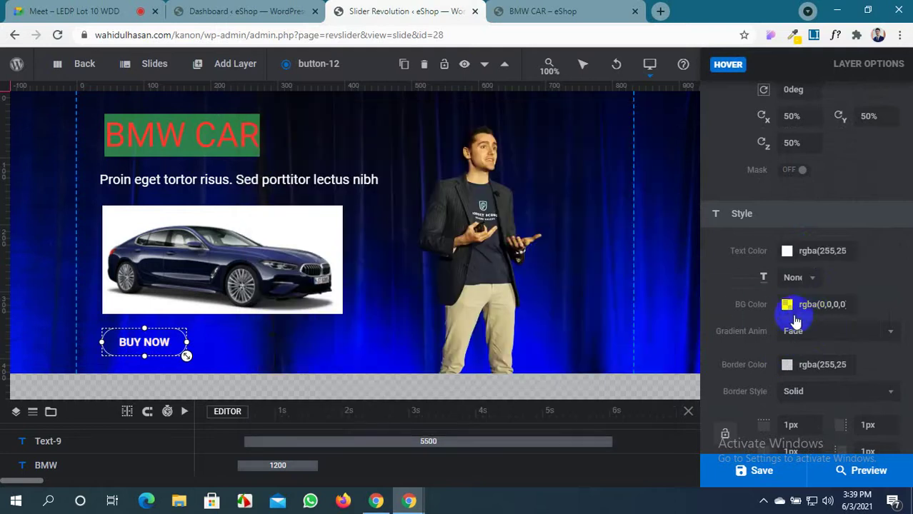
pyautogui.click(787, 307)
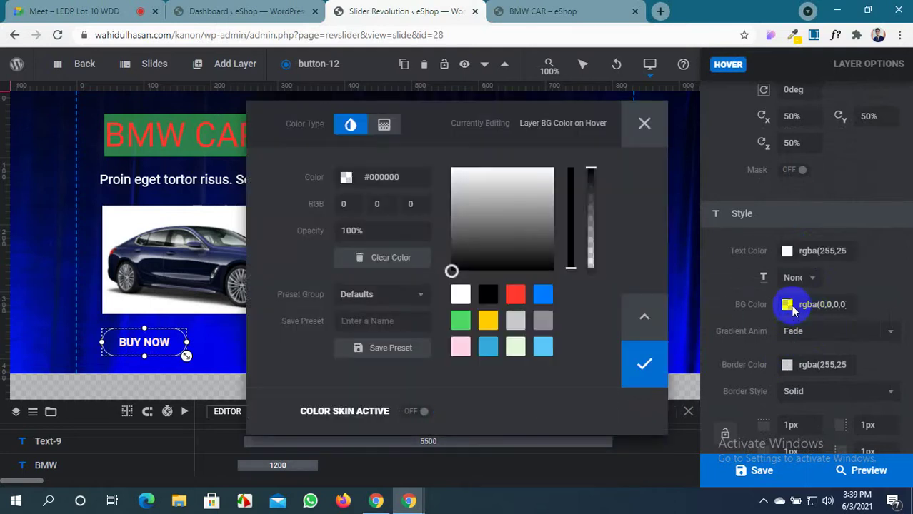
pyautogui.click(489, 325)
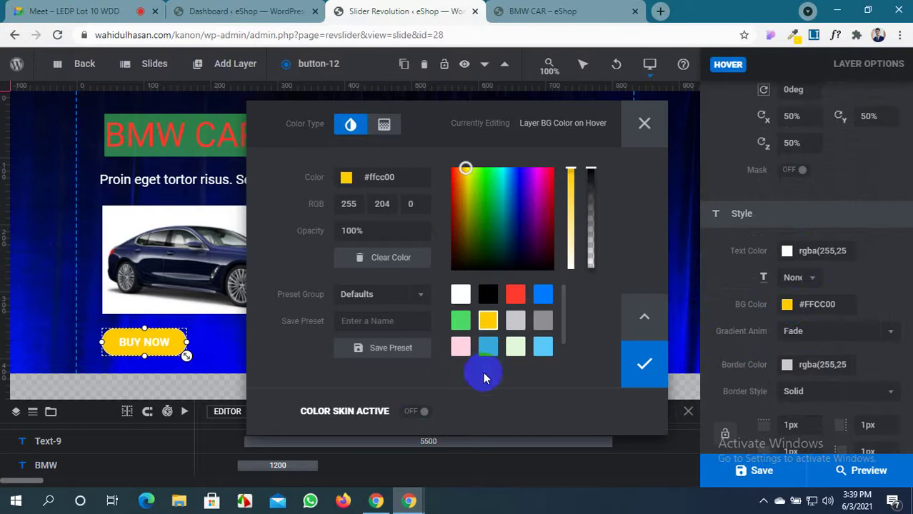
pyautogui.click(643, 366)
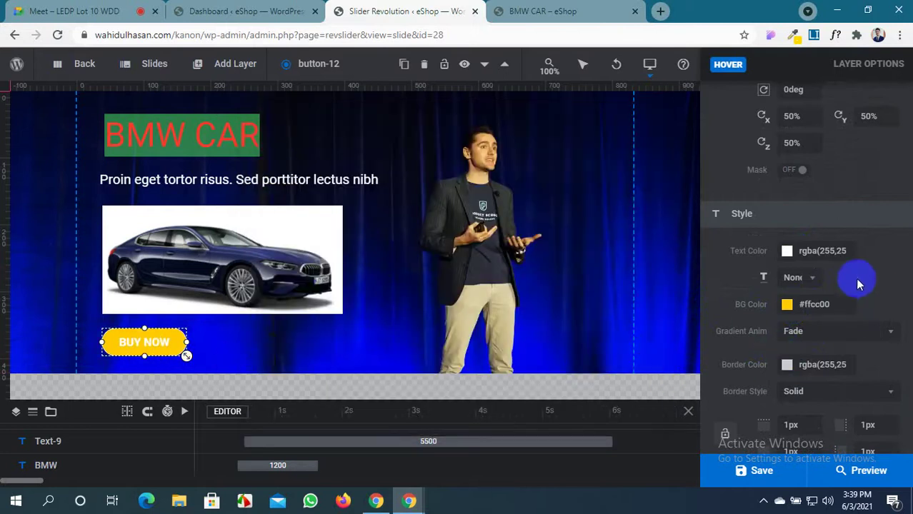
# Make the hover text colour red #ff3a2d and save the slide.
pyautogui.click(813, 257)
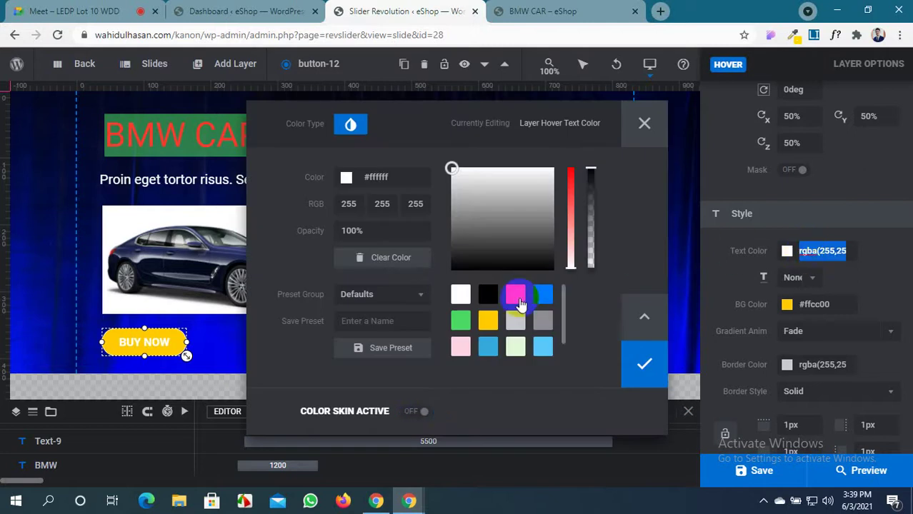
pyautogui.click(515, 294)
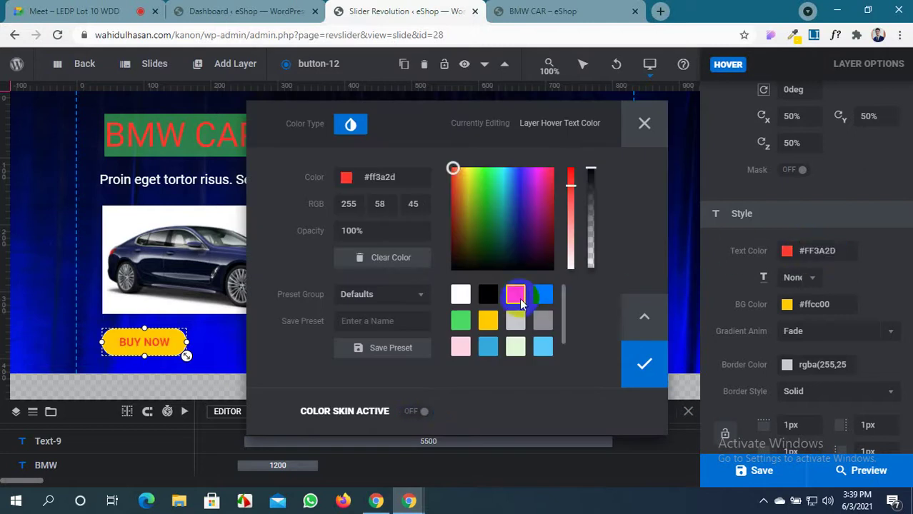
pyautogui.click(652, 376)
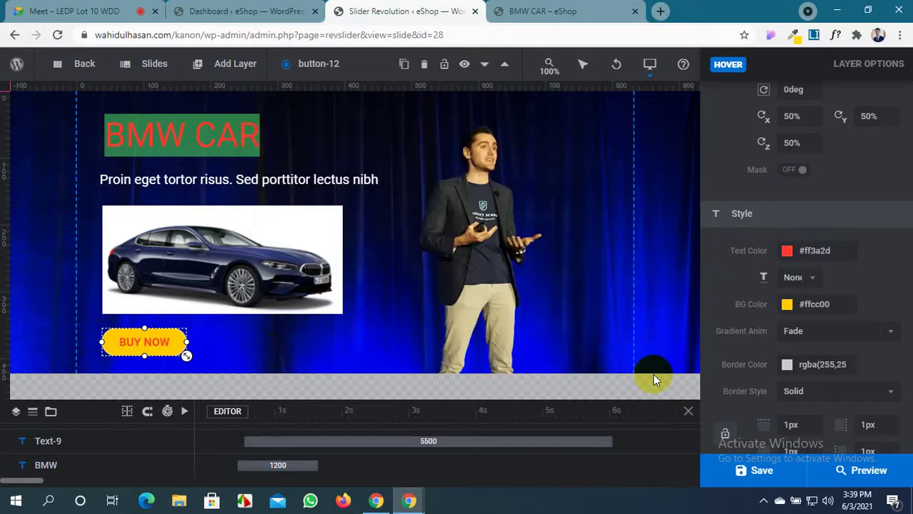
pyautogui.scroll(-5, 814, 361)
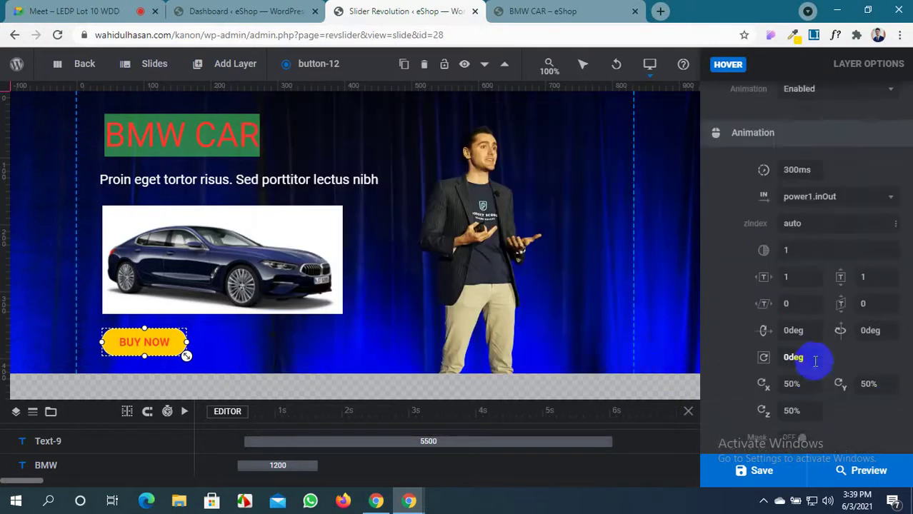
pyautogui.scroll(2, 815, 361)
pyautogui.scroll(-3, 815, 361)
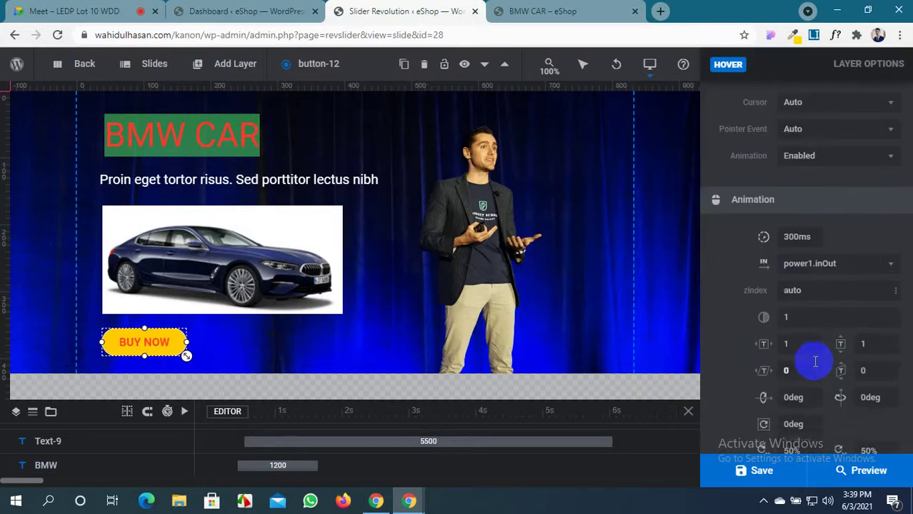
pyautogui.click(758, 469)
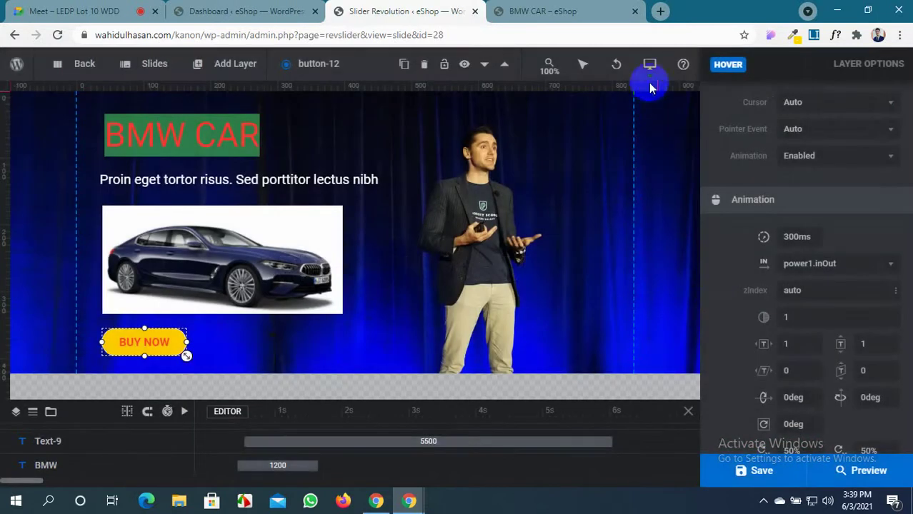
# In the Notebook layout move the car image up and left, save, then switch to Tablet.
pyautogui.moveTo(650, 68)
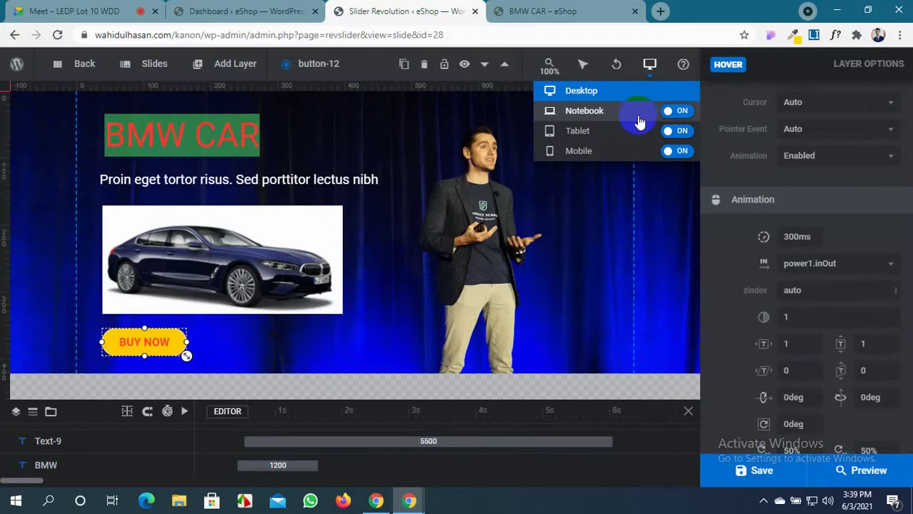
pyautogui.click(638, 116)
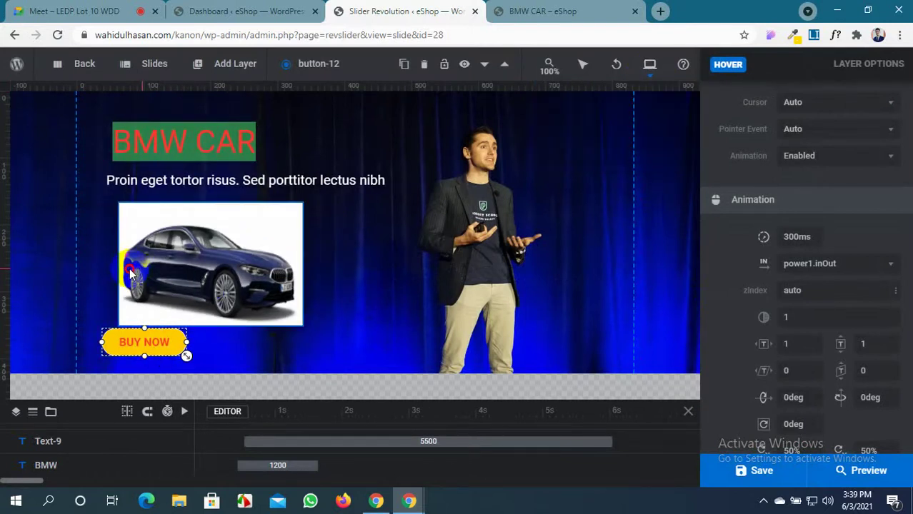
pyautogui.moveTo(130, 268); pyautogui.dragTo(121, 236)
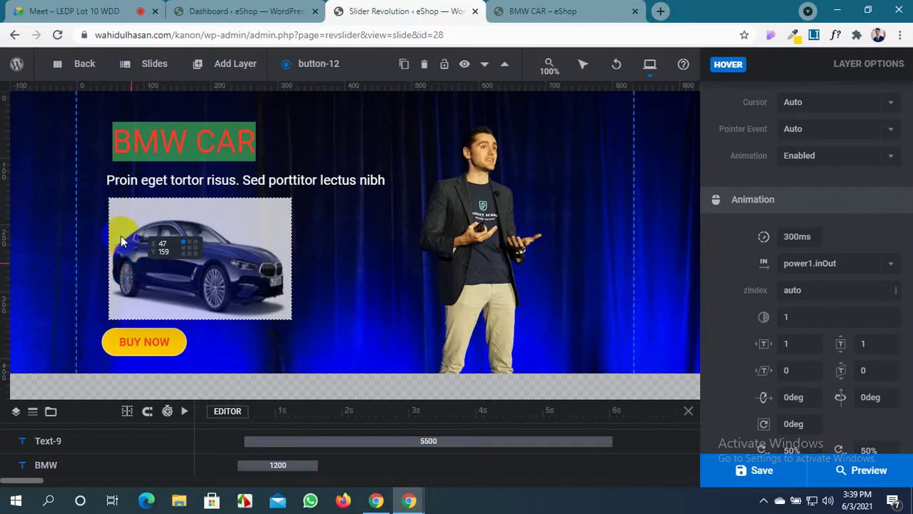
pyautogui.moveTo(120, 179); pyautogui.dragTo(128, 344)
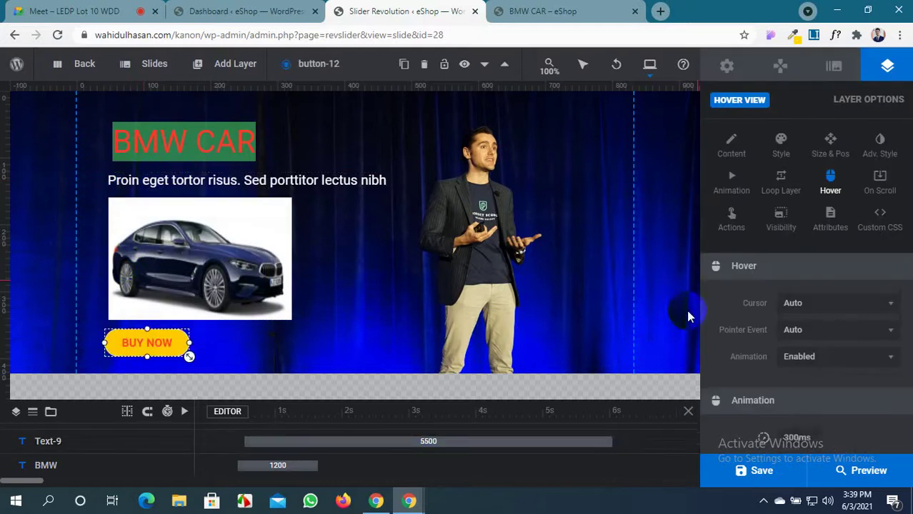
pyautogui.click(760, 472)
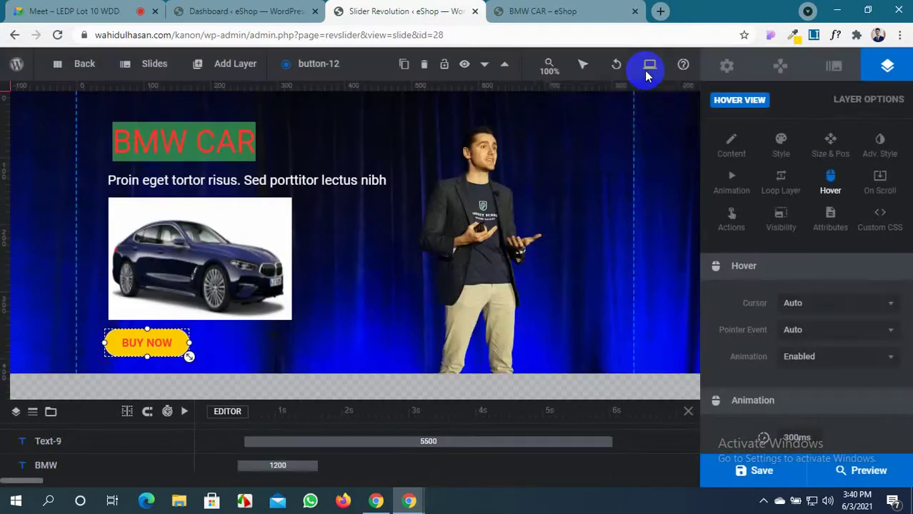
pyautogui.click(647, 69)
pyautogui.click(639, 137)
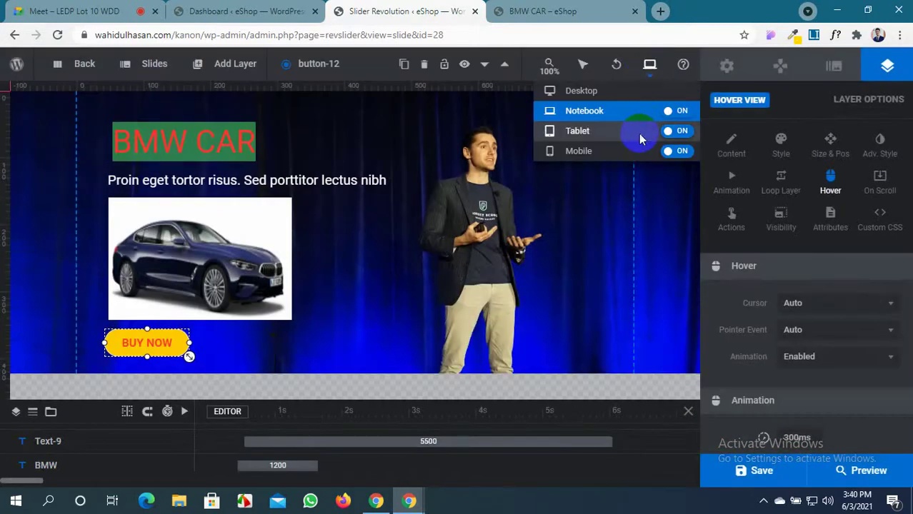
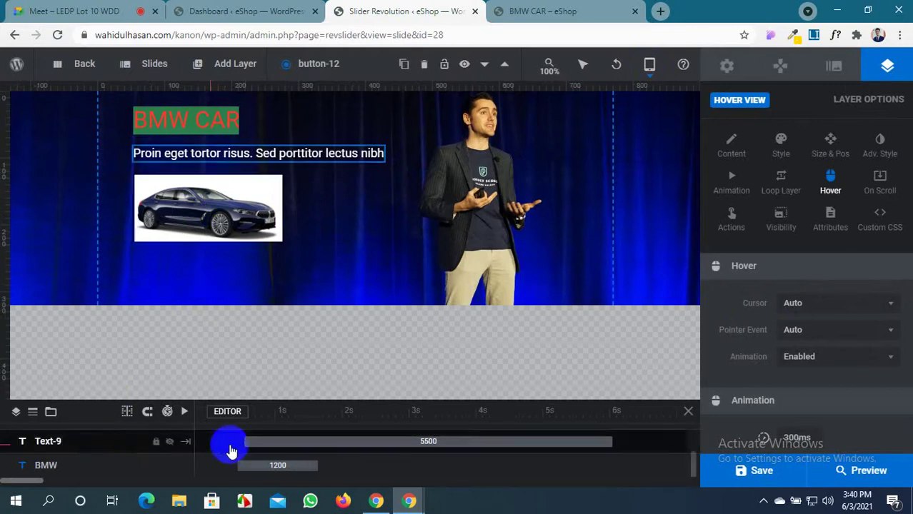
# Switch the slide editor to the Mobile layout.
pyautogui.moveTo(294, 379)
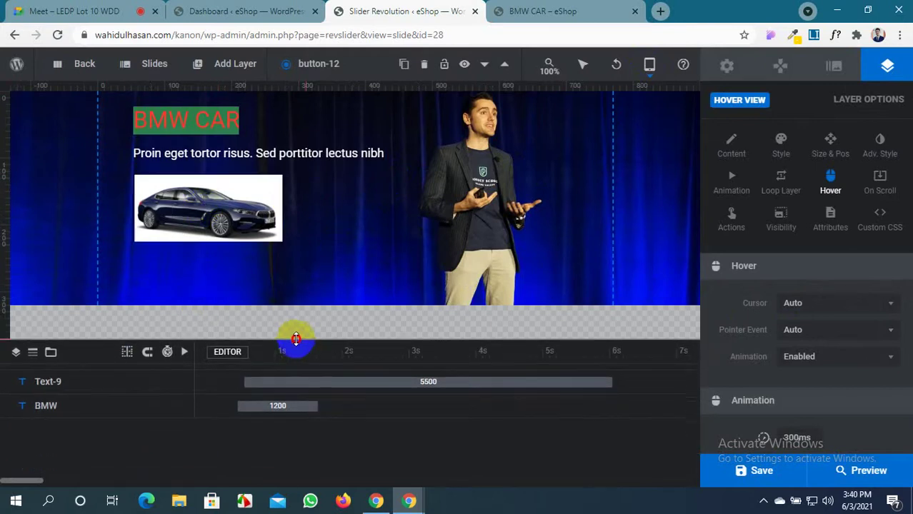
pyautogui.scroll(1, 245, 400)
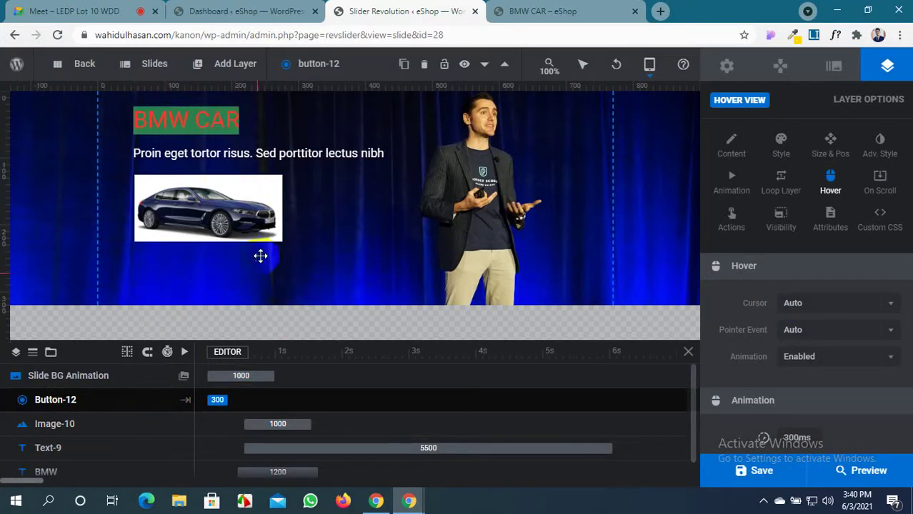
pyautogui.moveTo(647, 91)
pyautogui.click(616, 135)
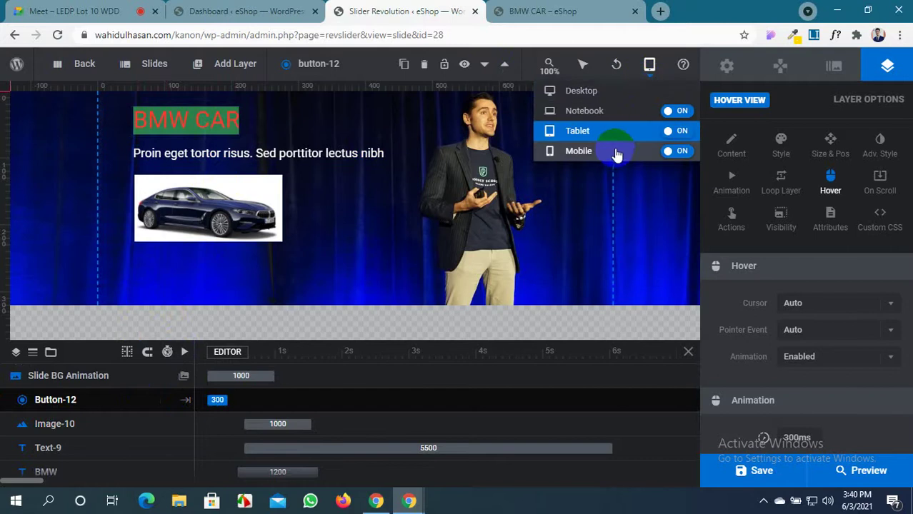
pyautogui.click(614, 149)
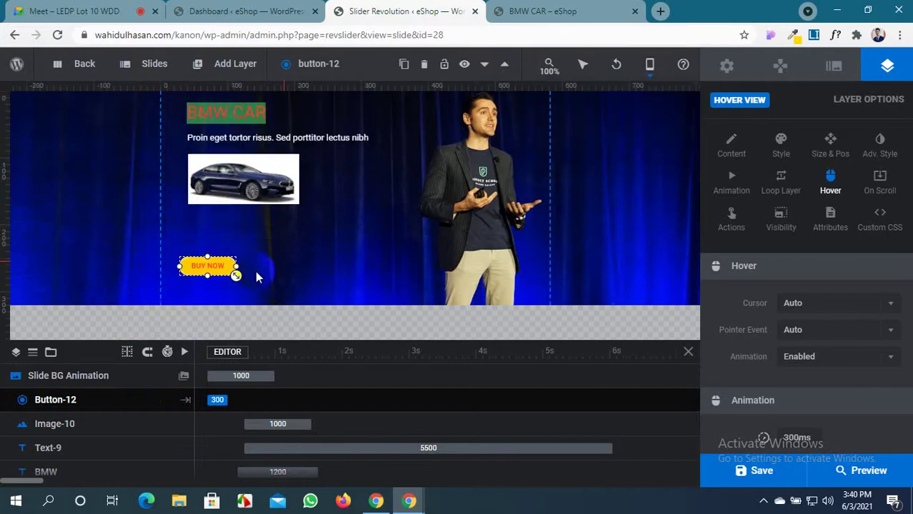
# Place BUY NOW below the car, shift the car image and text down, and save.
pyautogui.moveTo(223, 276); pyautogui.dragTo(242, 257)
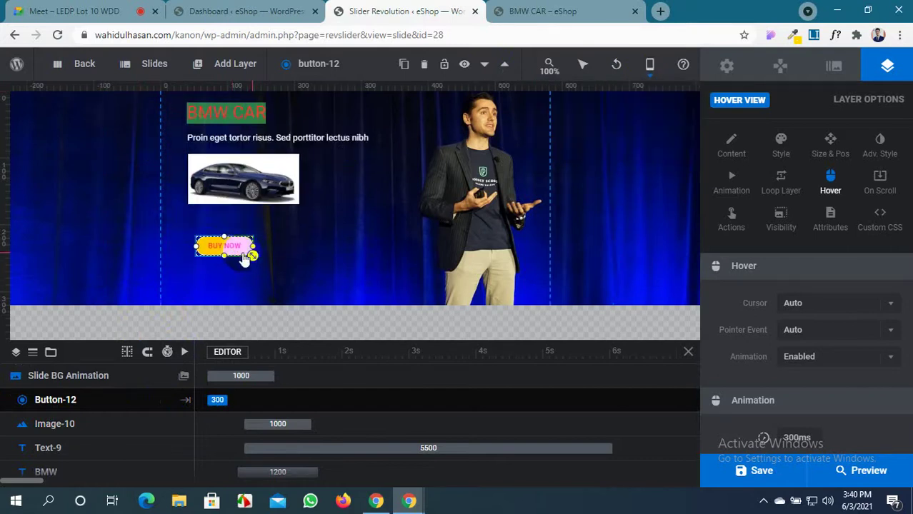
pyautogui.moveTo(253, 191); pyautogui.dragTo(254, 201)
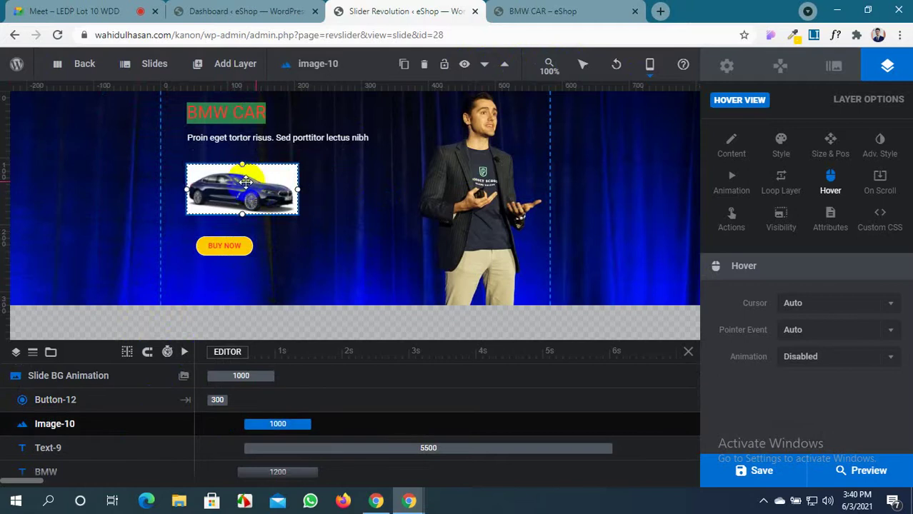
pyautogui.moveTo(227, 246); pyautogui.dragTo(230, 267)
pyautogui.moveTo(246, 180); pyautogui.dragTo(245, 197)
pyautogui.moveTo(252, 141); pyautogui.dragTo(251, 152)
pyautogui.moveTo(243, 205); pyautogui.dragTo(246, 207)
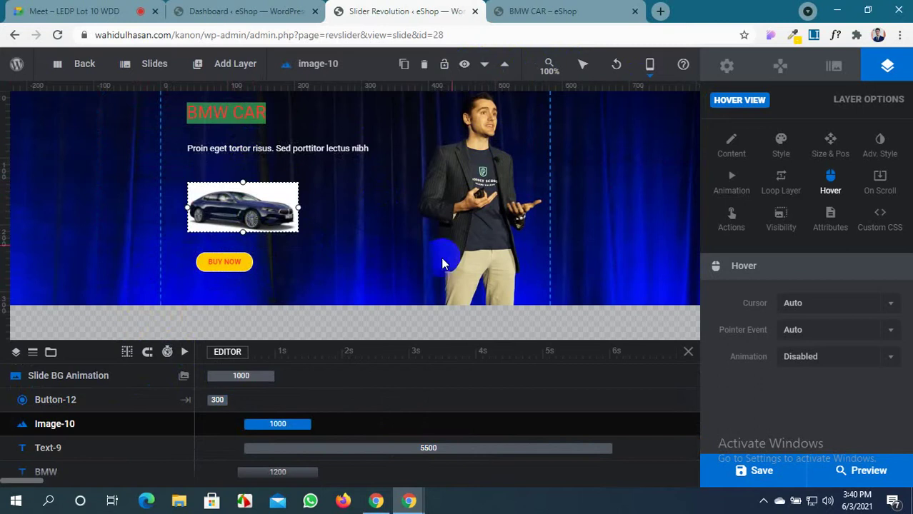
pyautogui.click(762, 470)
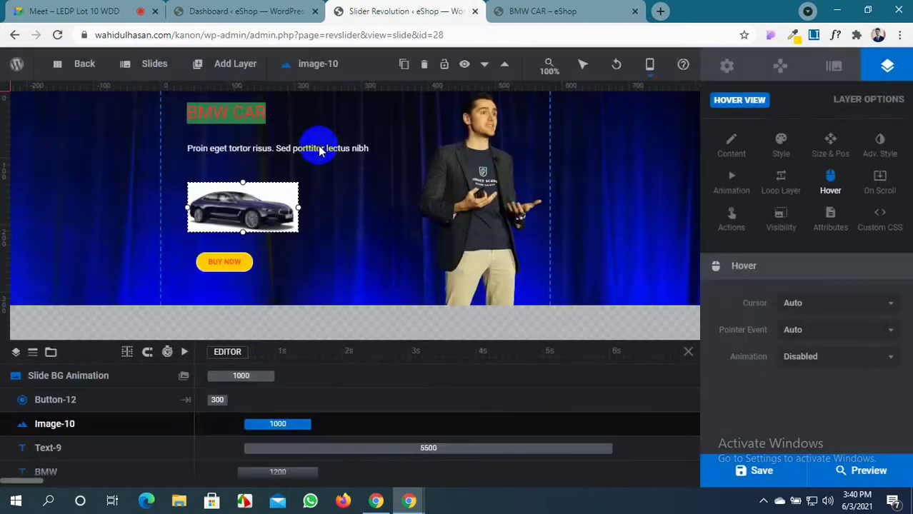
# Preview the paragraph text's Anim From and Anim To animation states.
pyautogui.click(320, 148)
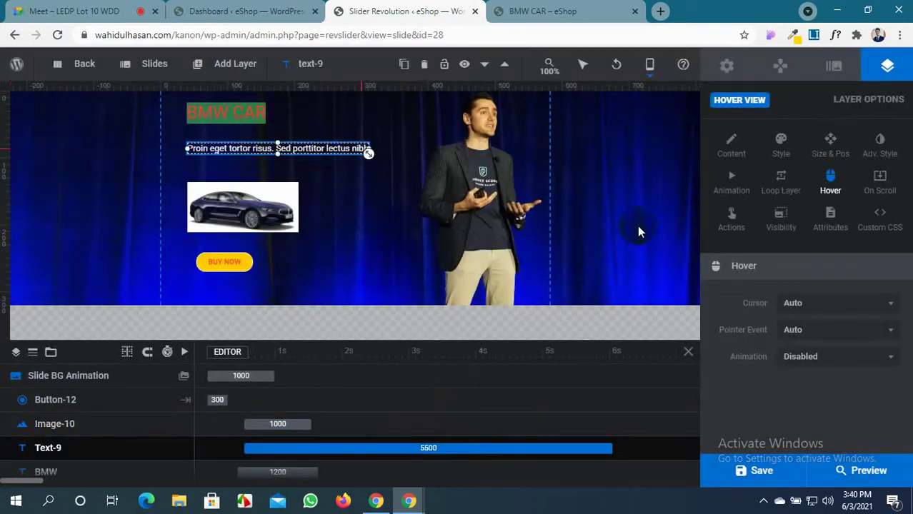
pyautogui.click(722, 192)
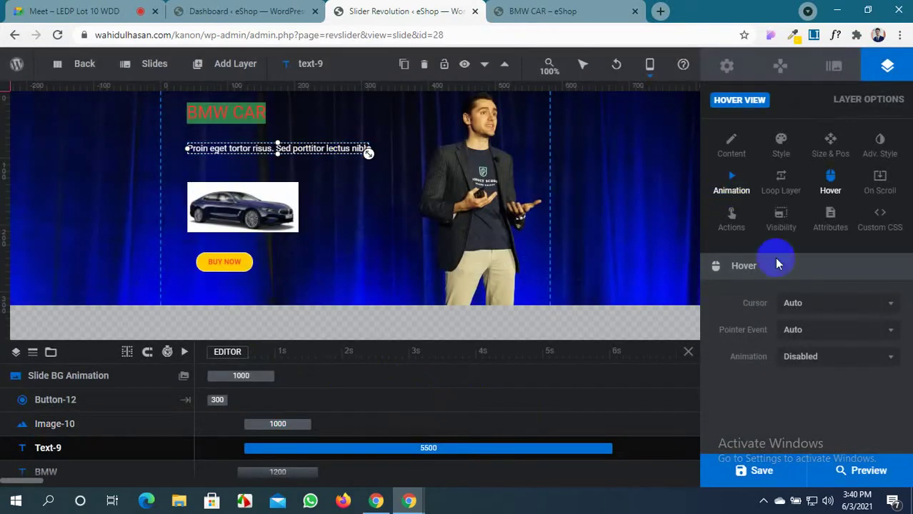
pyautogui.scroll(-1, 793, 365)
pyautogui.scroll(-1, 793, 366)
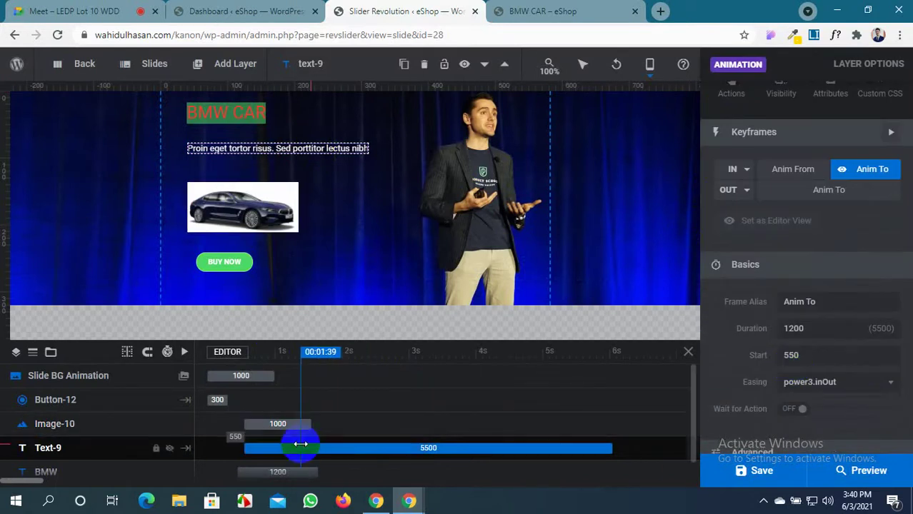
pyautogui.click(224, 453)
pyautogui.click(230, 453)
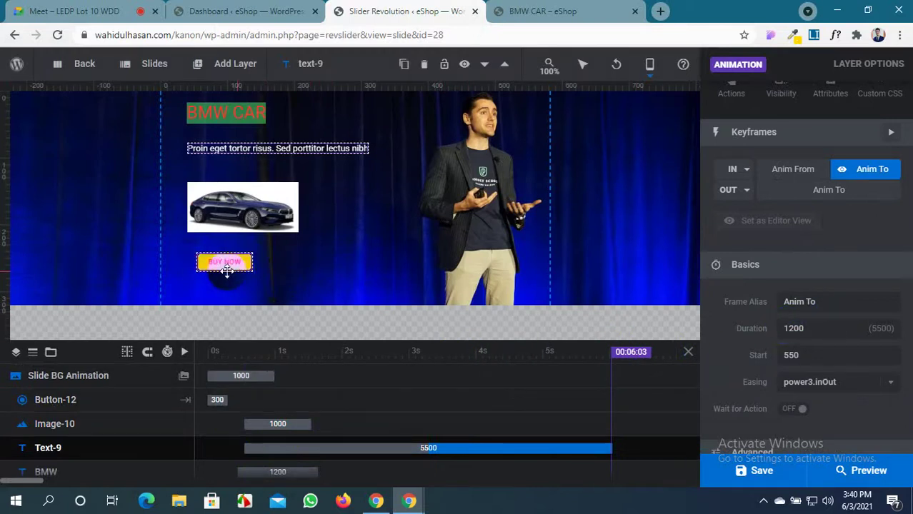
# Check the Notebook layout with the canvas enlarged to show BUY NOW, then view Tablet.
pyautogui.moveTo(649, 66)
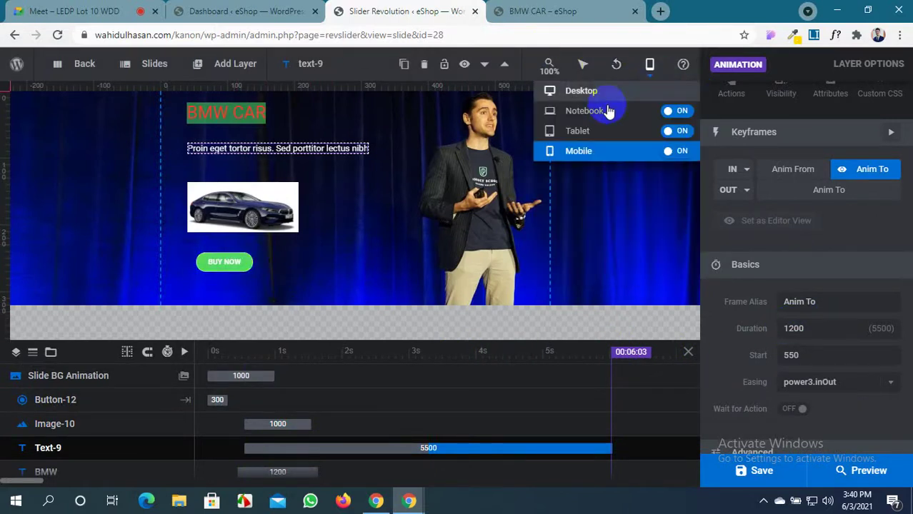
pyautogui.click(586, 113)
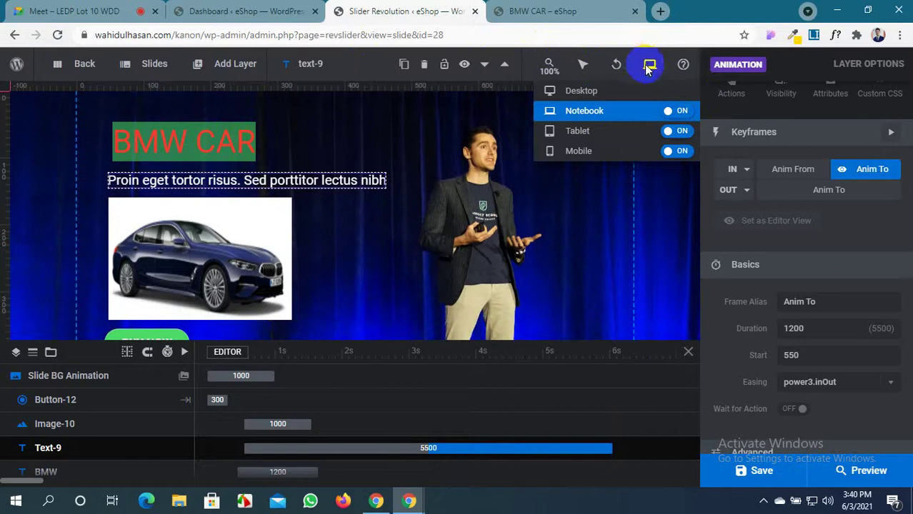
pyautogui.moveTo(384, 336); pyautogui.dragTo(387, 369)
pyautogui.moveTo(649, 65)
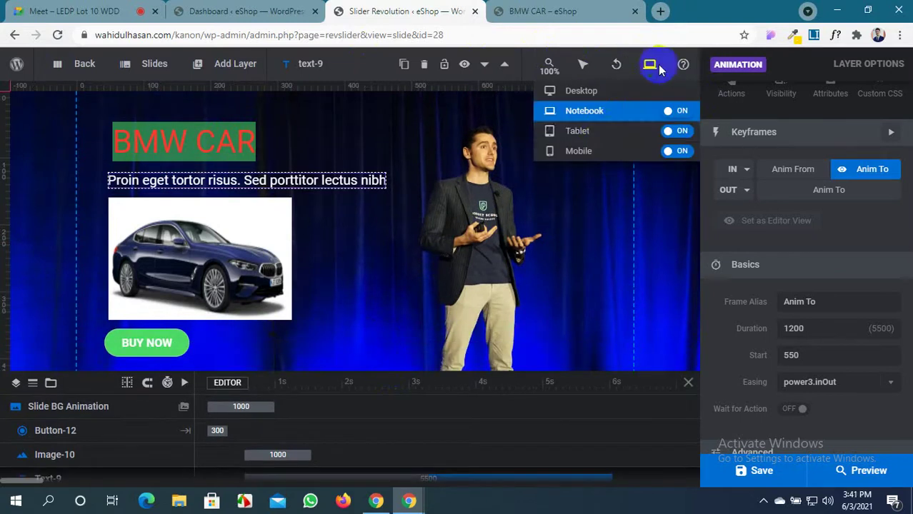
pyautogui.click(603, 133)
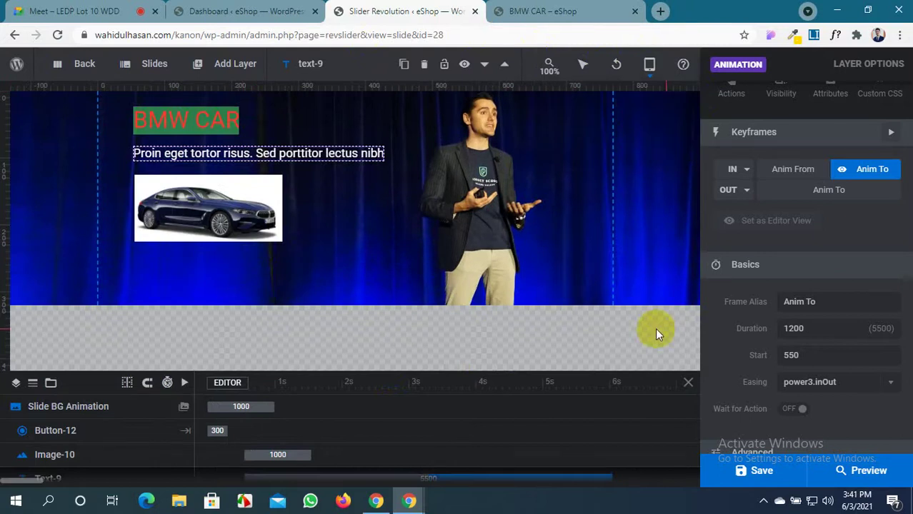
pyautogui.scroll(-3, 801, 330)
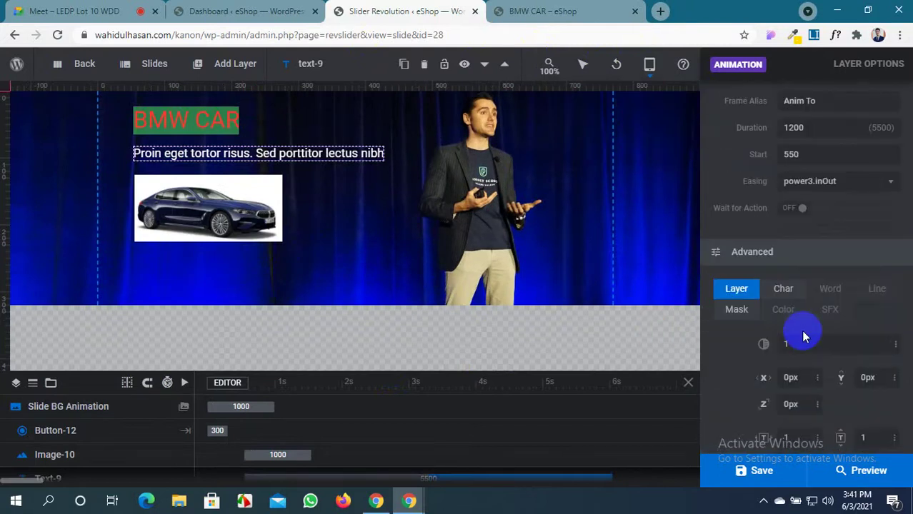
pyautogui.scroll(-5, 802, 332)
pyautogui.scroll(10, 803, 337)
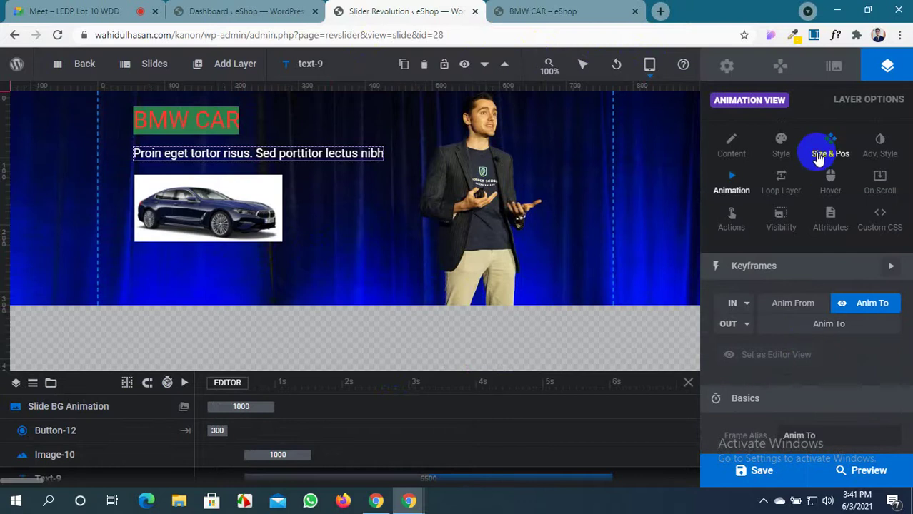
# Try vertically centring the paragraph text, then undo it from the edit history.
pyautogui.click(820, 157)
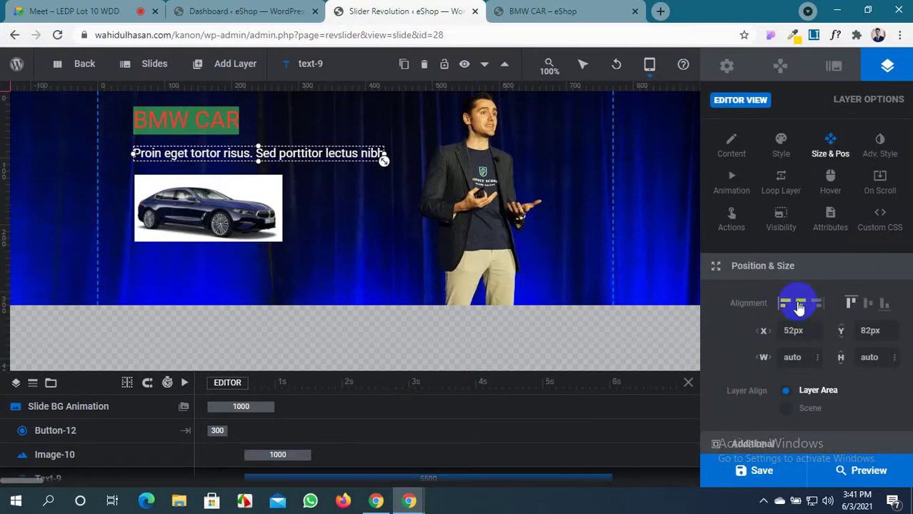
pyautogui.click(866, 305)
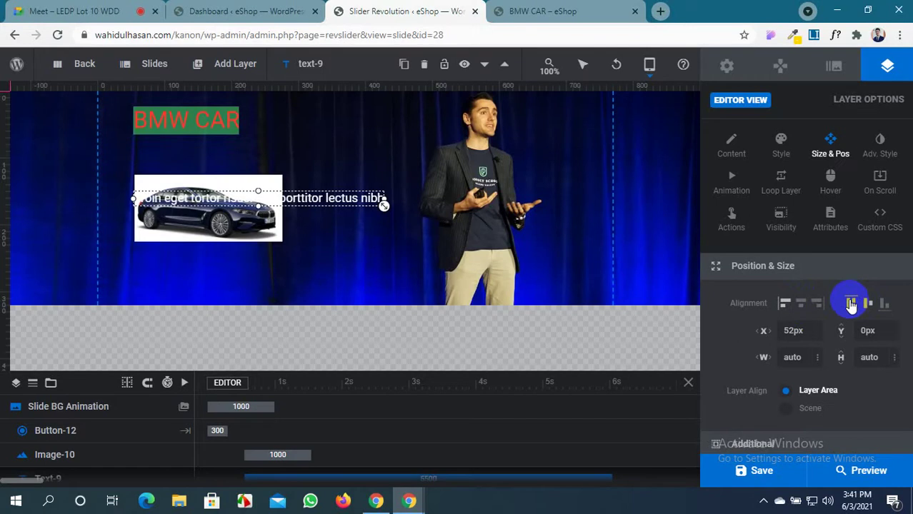
pyautogui.click(616, 67)
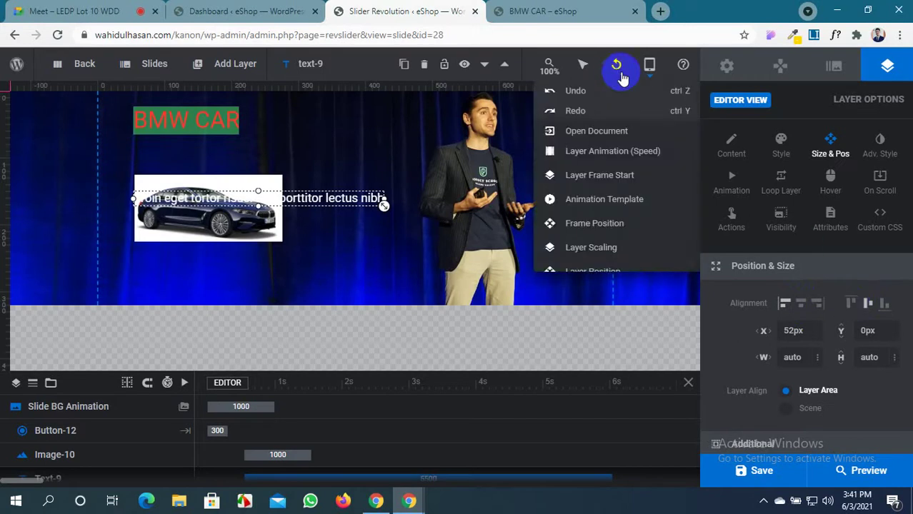
pyautogui.click(616, 96)
pyautogui.click(719, 270)
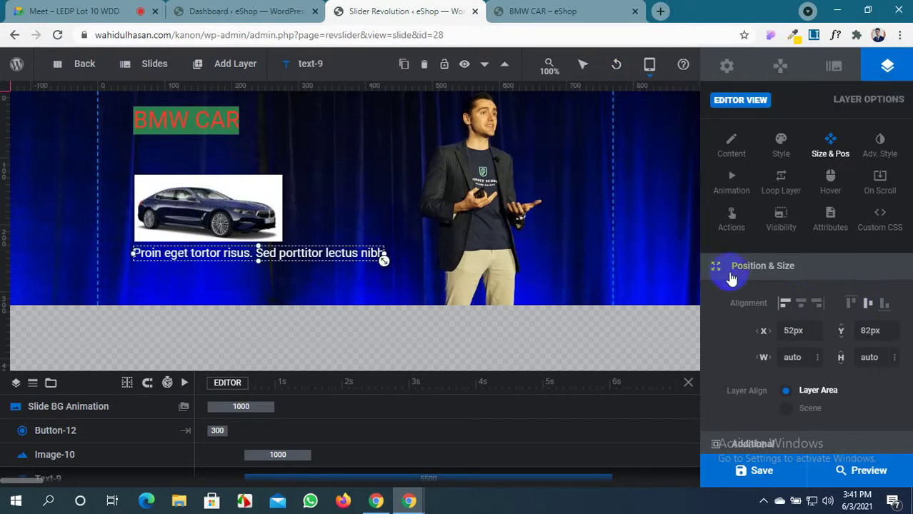
pyautogui.click(786, 303)
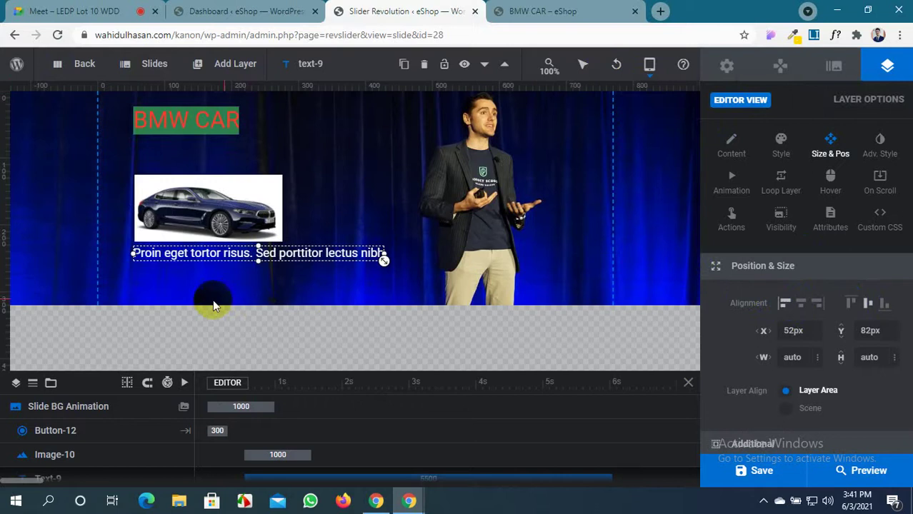
# Align BUY NOW to top, move it just below the paragraph text, and save.
pyautogui.click(123, 453)
pyautogui.click(118, 434)
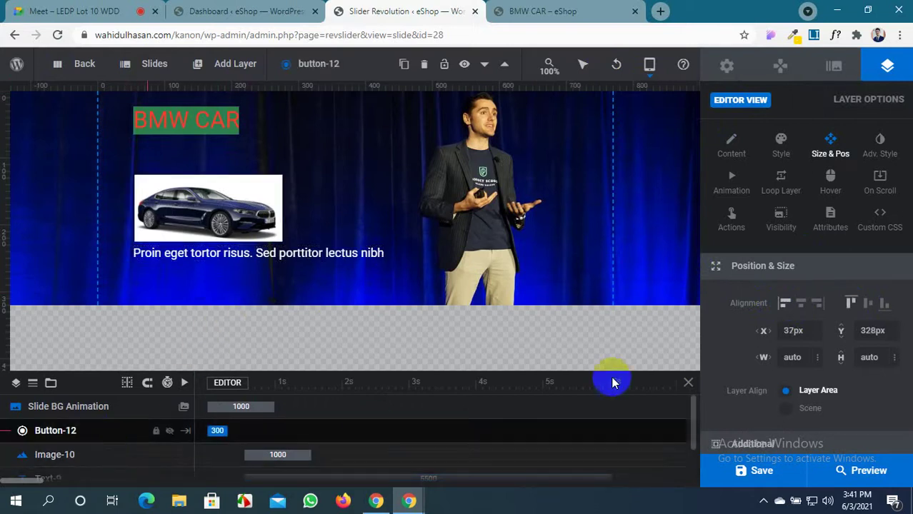
pyautogui.click(801, 306)
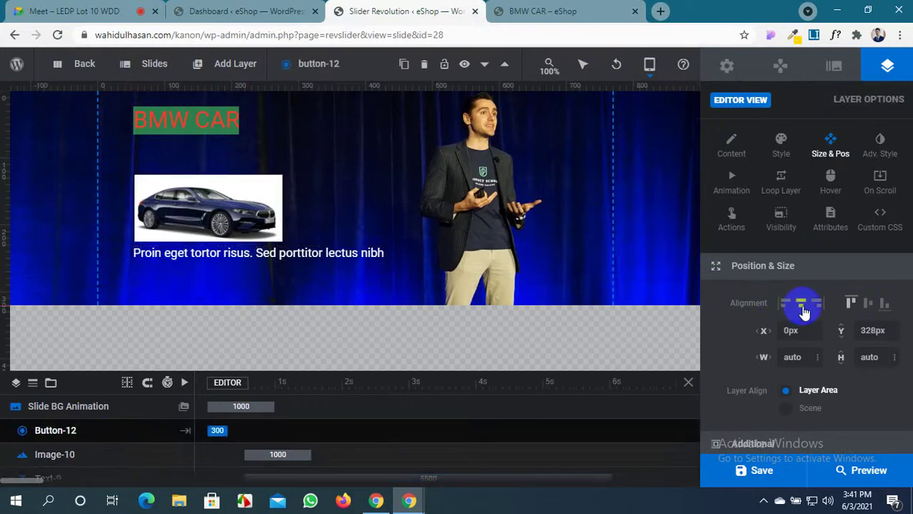
pyautogui.click(846, 306)
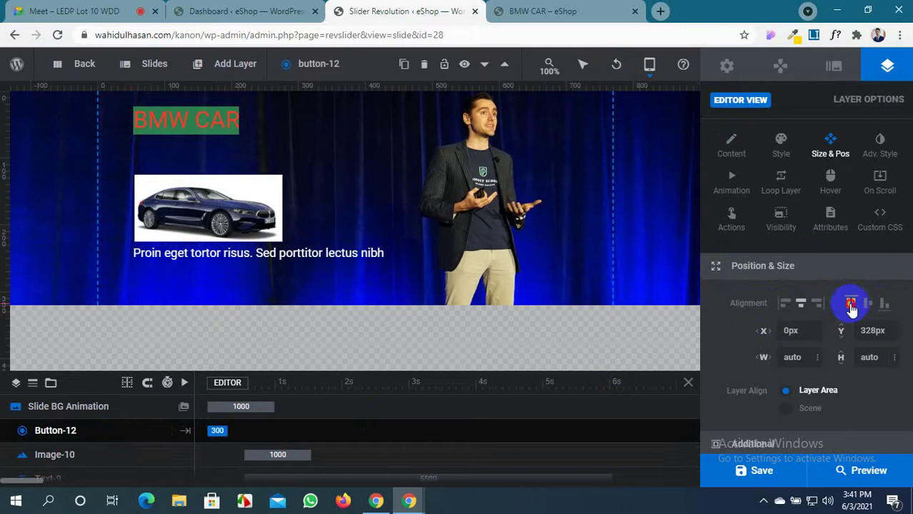
pyautogui.click(851, 305)
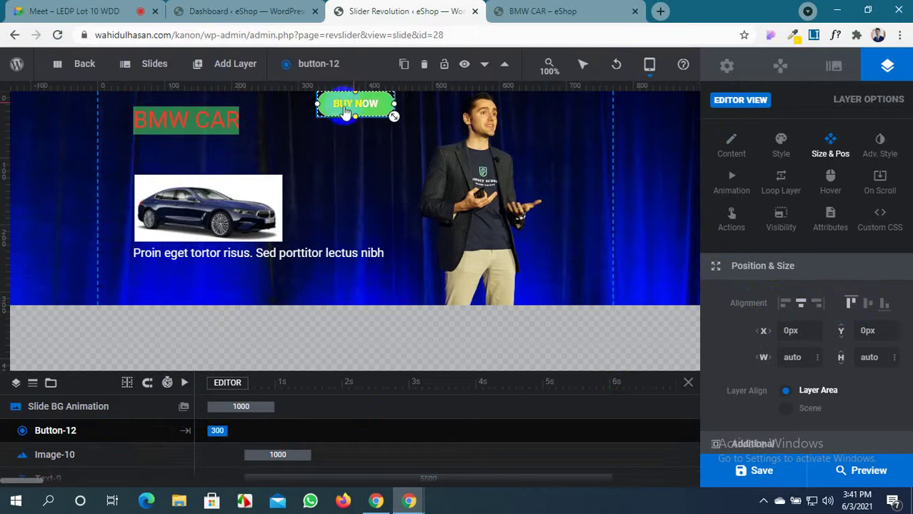
pyautogui.click(333, 166)
pyautogui.moveTo(333, 166); pyautogui.dragTo(167, 286)
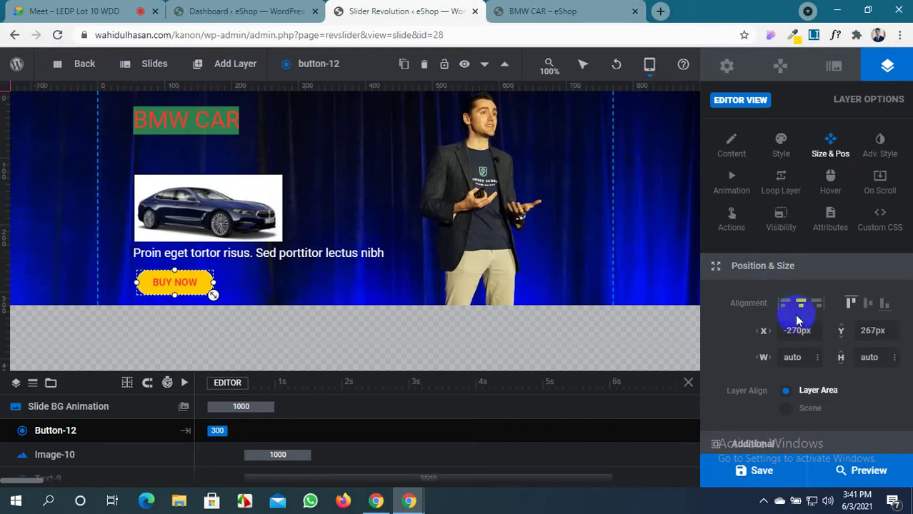
pyautogui.moveTo(704, 484)
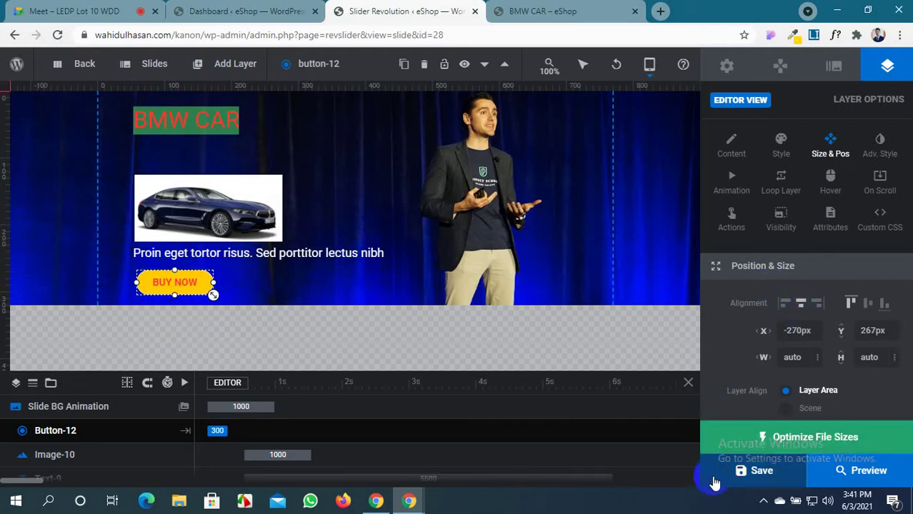
pyautogui.click(771, 471)
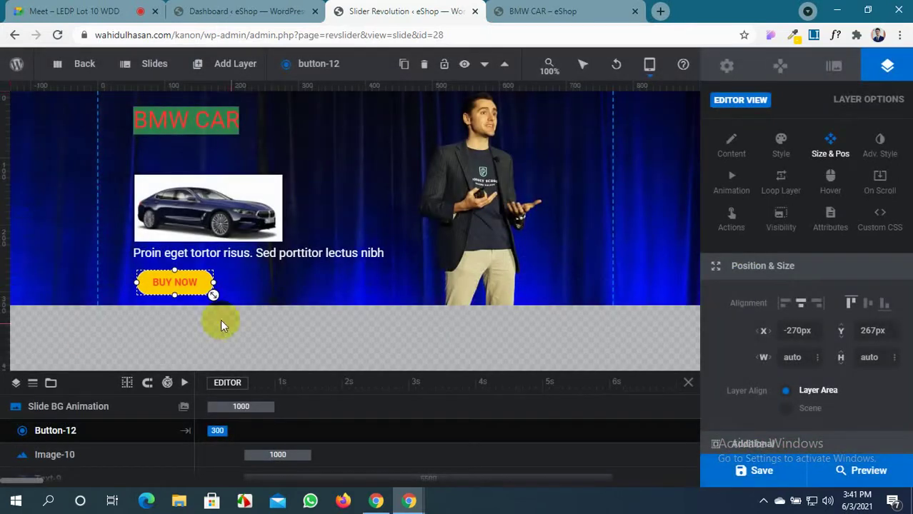
# Check the Desktop and Notebook layouts, then return to Tablet.
pyautogui.moveTo(456, 71)
pyautogui.moveTo(649, 67)
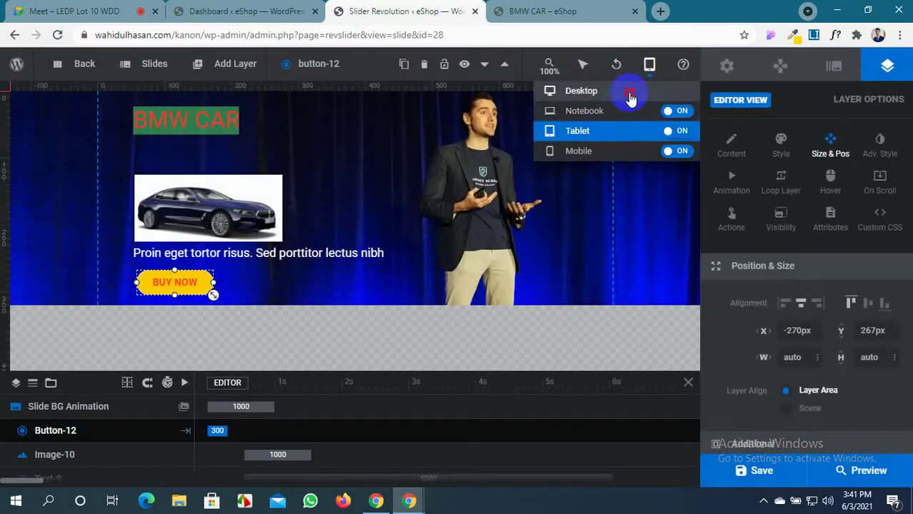
pyautogui.click(630, 93)
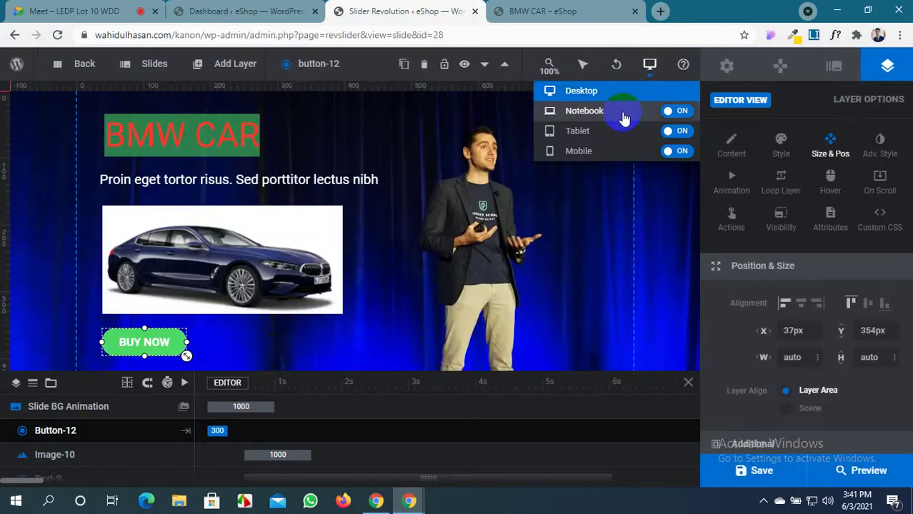
pyautogui.click(622, 112)
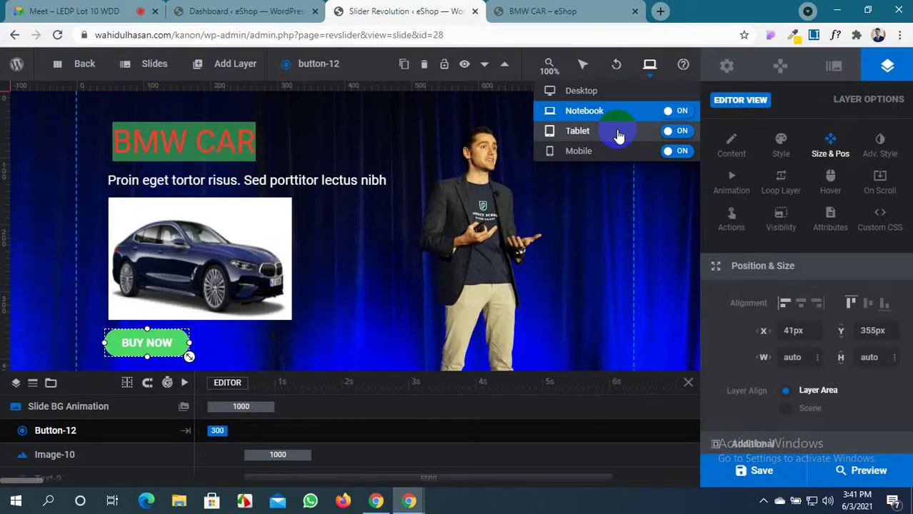
pyautogui.click(618, 133)
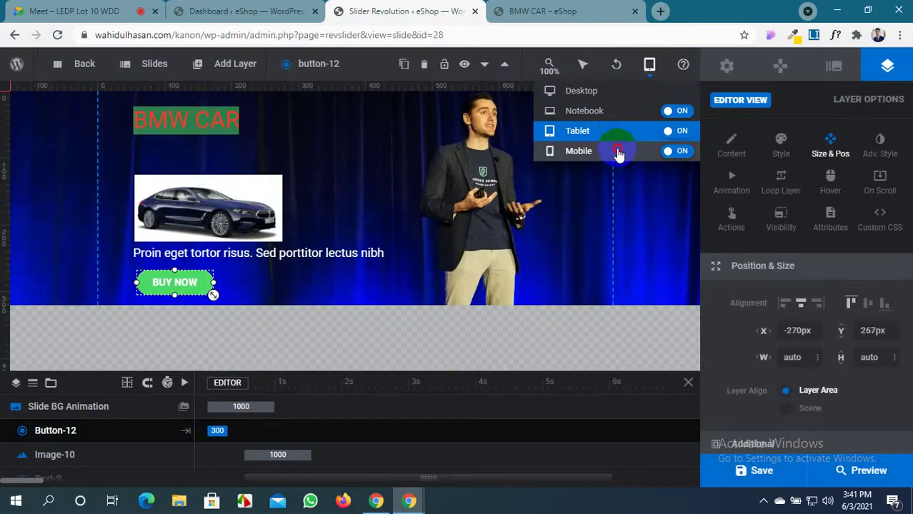
# On Mobile, put BUY NOW under the paragraph, raise and enlarge the car image, then save.
pyautogui.click(619, 152)
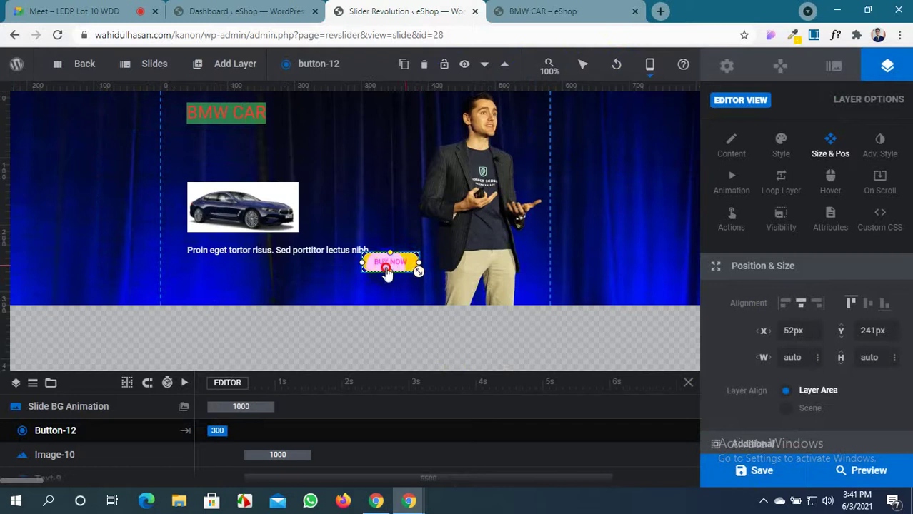
pyautogui.moveTo(391, 264); pyautogui.dragTo(218, 291)
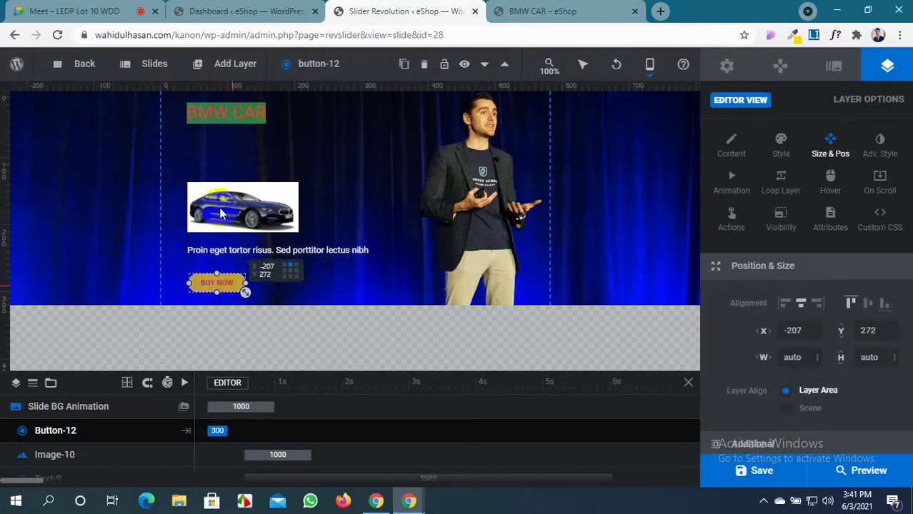
pyautogui.moveTo(212, 196); pyautogui.dragTo(202, 155)
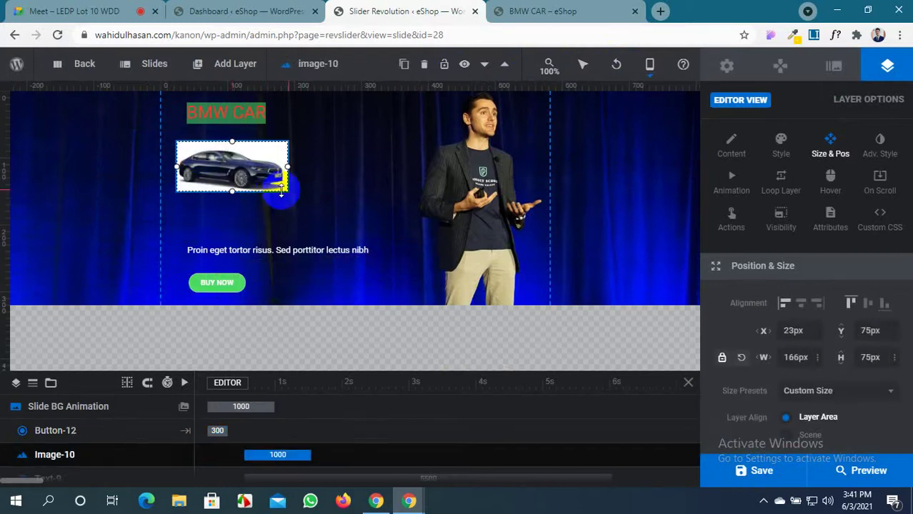
pyautogui.moveTo(286, 190); pyautogui.dragTo(335, 193)
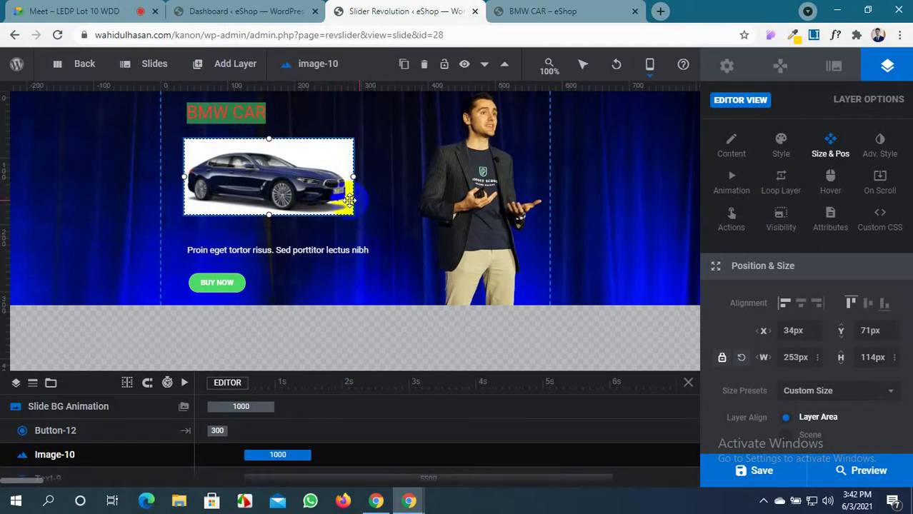
pyautogui.click(758, 471)
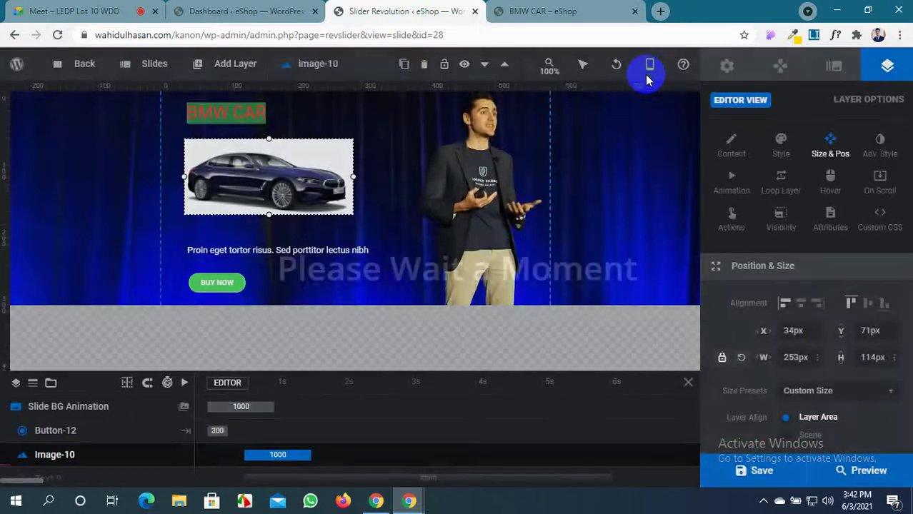
# Step through Tablet, Notebook and Desktop layouts, then open the BUY NOW button's Actions settings.
pyautogui.moveTo(647, 73)
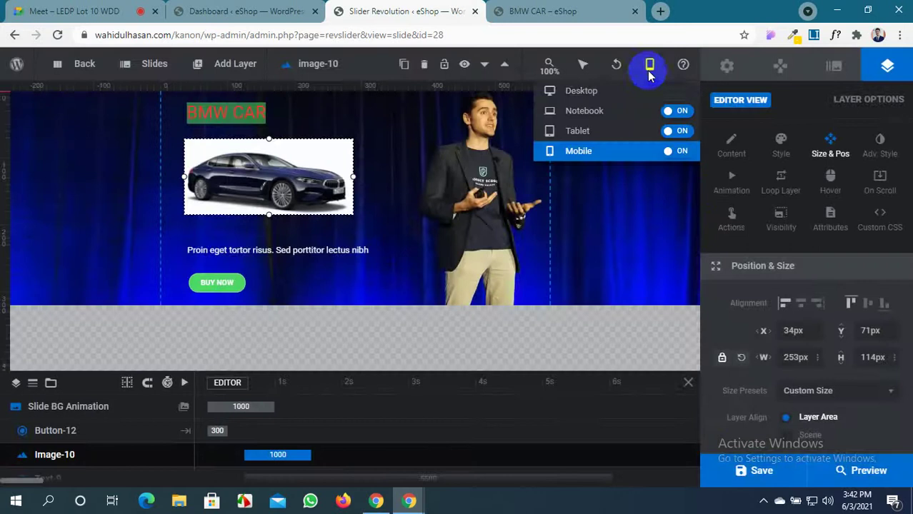
pyautogui.click(633, 131)
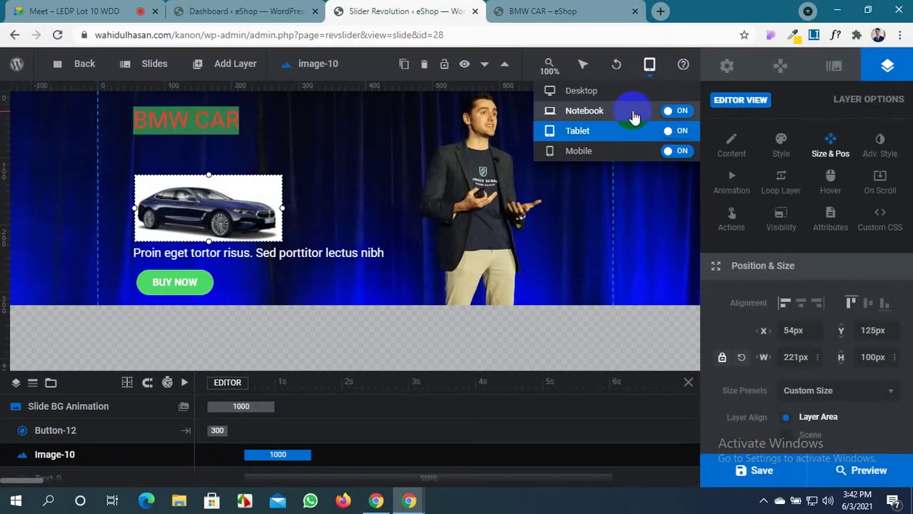
pyautogui.click(632, 113)
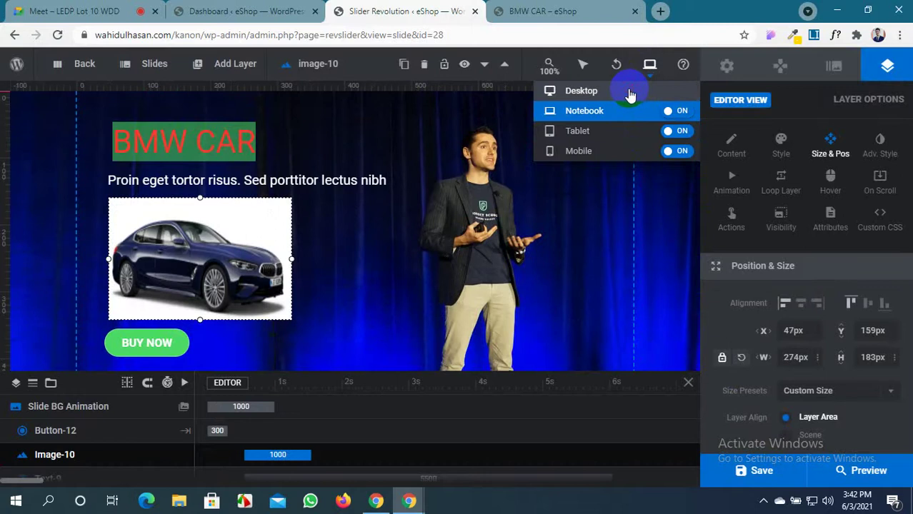
pyautogui.click(628, 94)
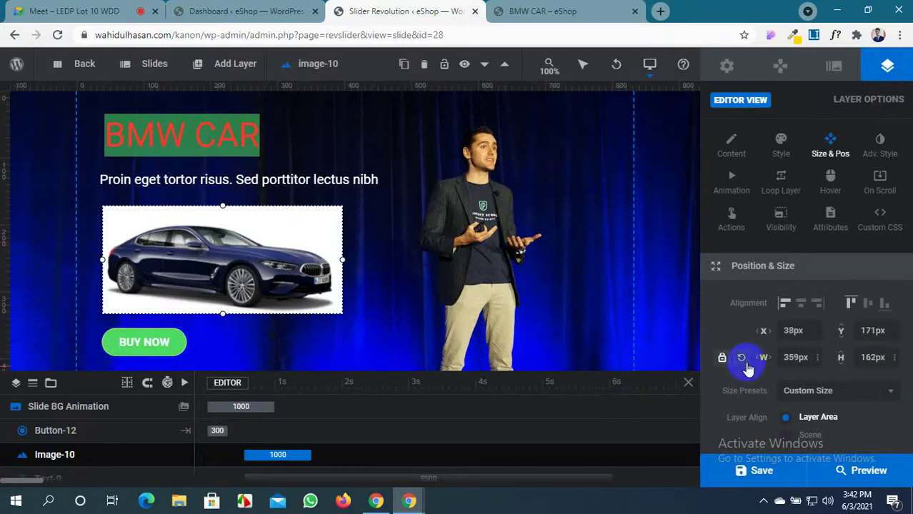
pyautogui.click(184, 348)
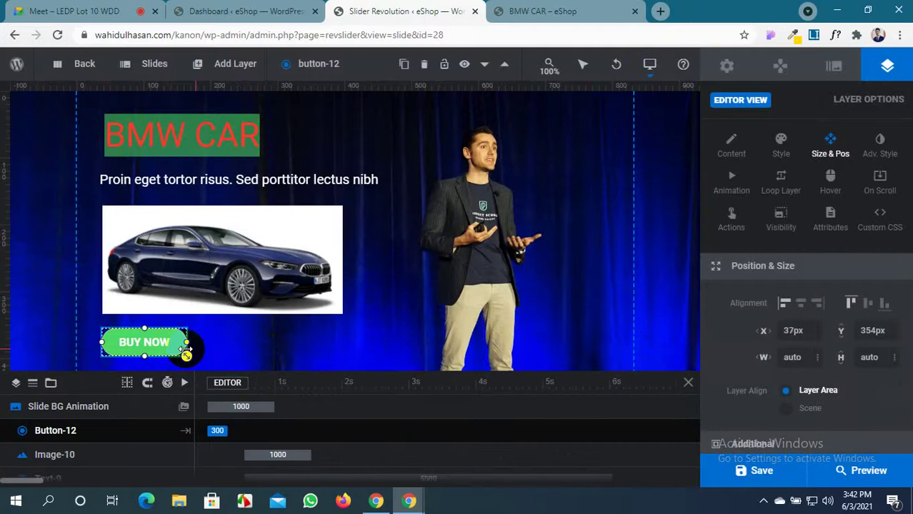
pyautogui.click(736, 230)
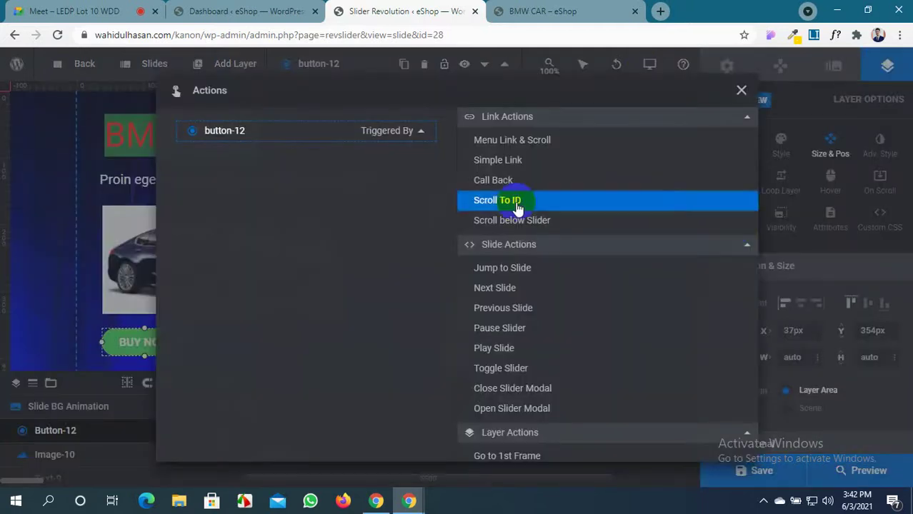
# Browse the Link and Slide action lists and the trigger memory options for button-12.
pyautogui.click(513, 119)
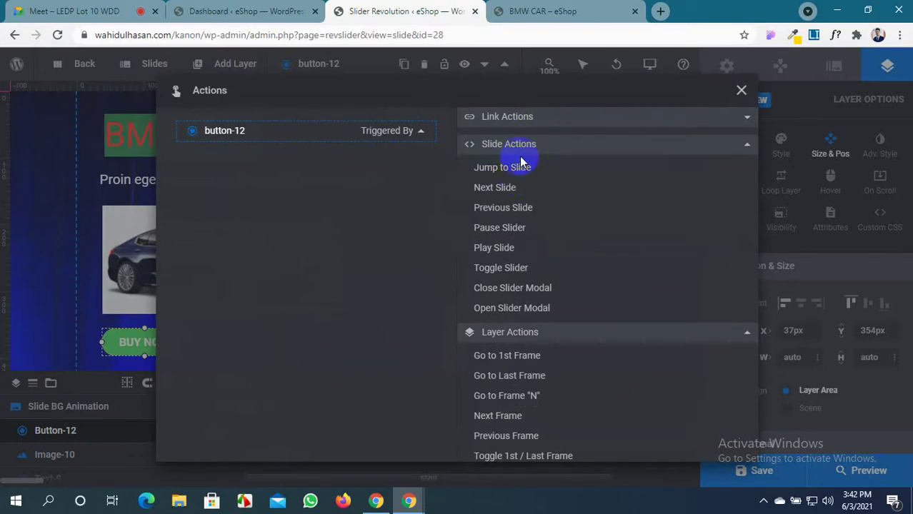
pyautogui.click(533, 119)
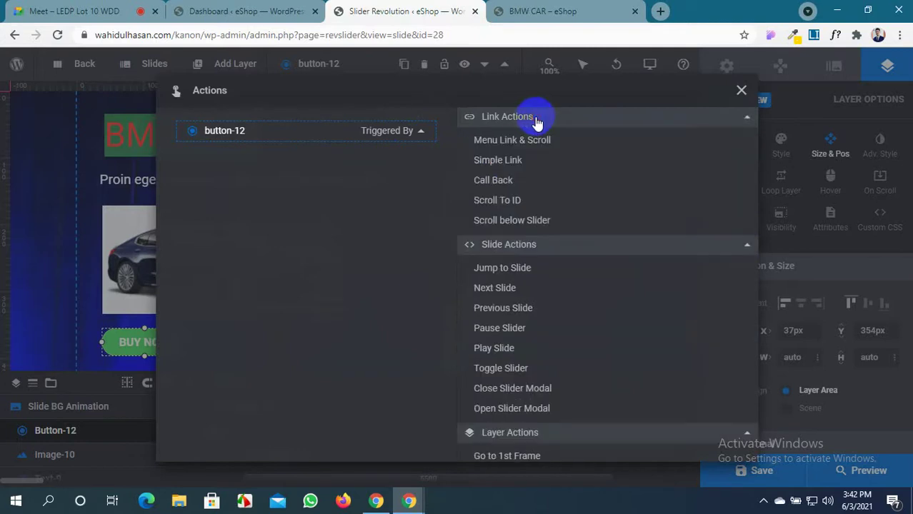
pyautogui.click(535, 121)
pyautogui.click(532, 146)
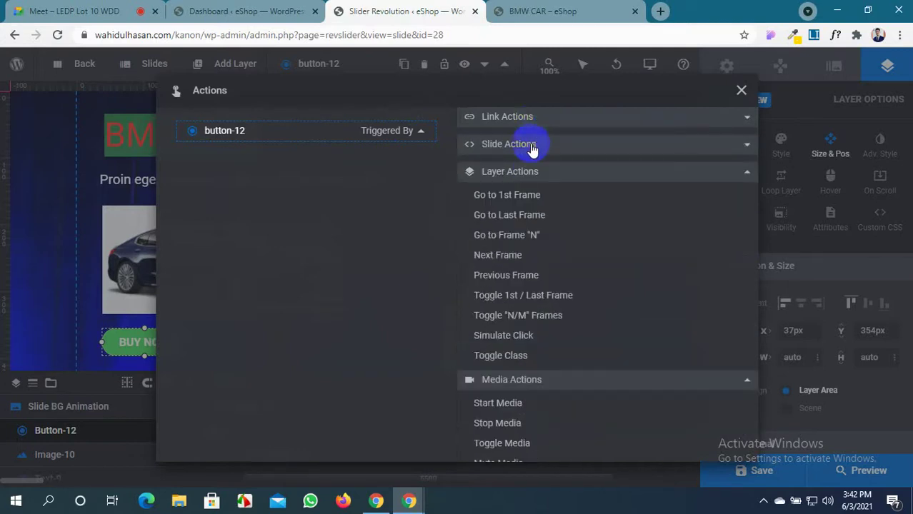
pyautogui.click(370, 136)
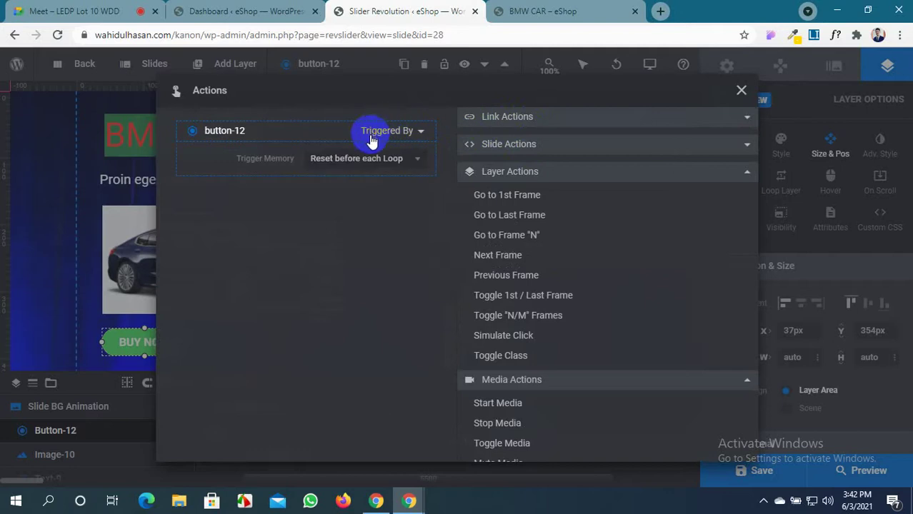
pyautogui.click(414, 161)
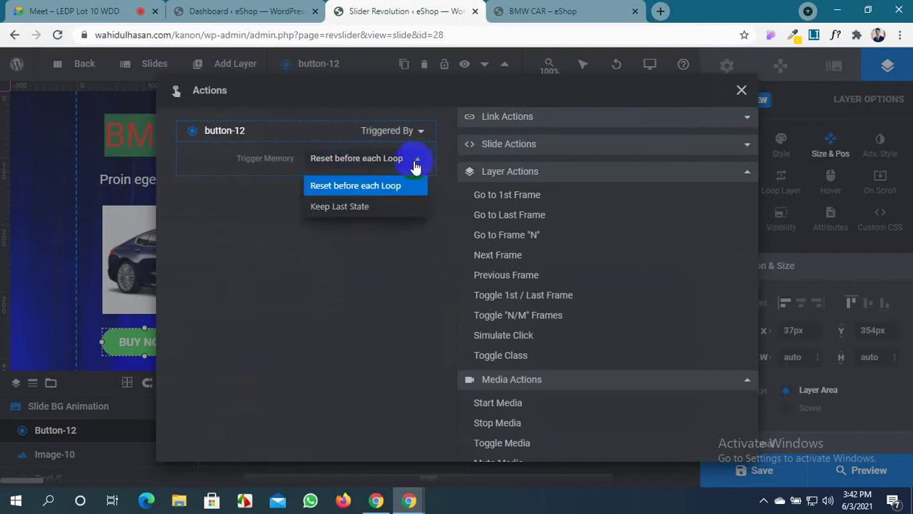
pyautogui.click(394, 286)
pyautogui.scroll(-3, 612, 361)
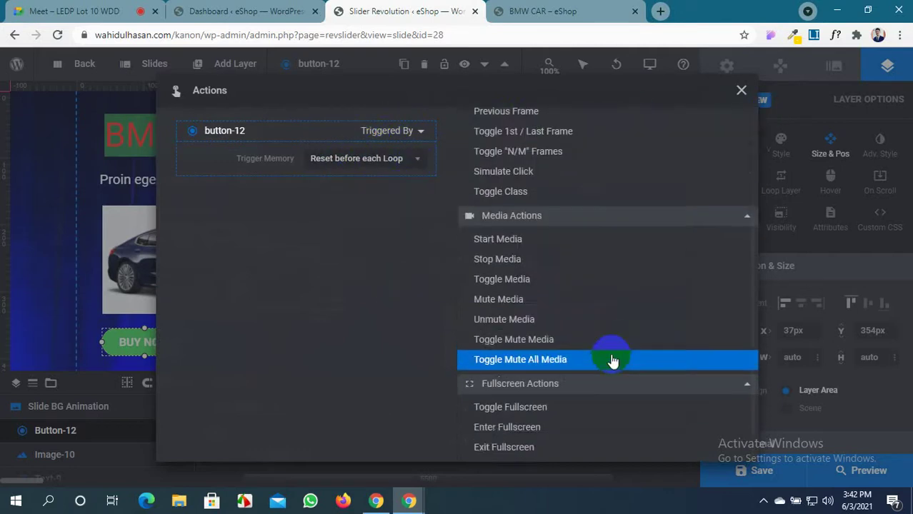
pyautogui.scroll(3, 612, 361)
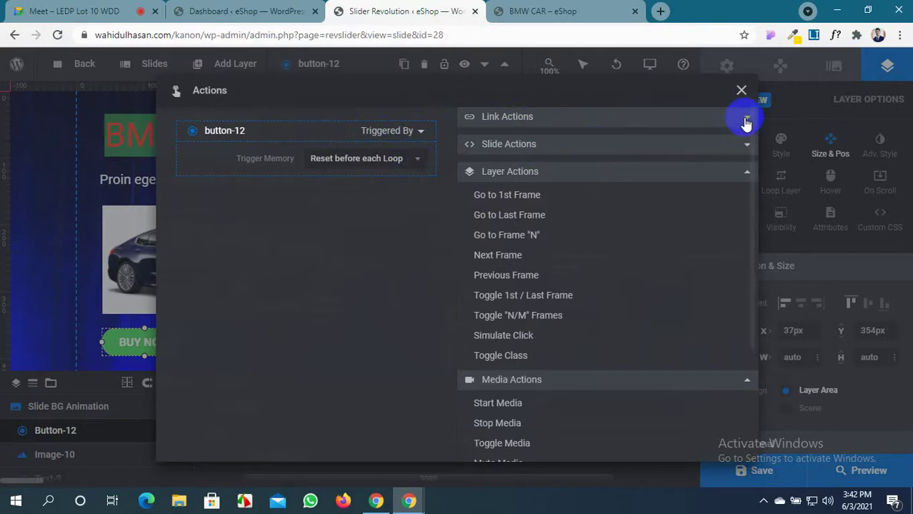
# Add a Simple Link click action to the BUY NOW button.
pyautogui.click(745, 123)
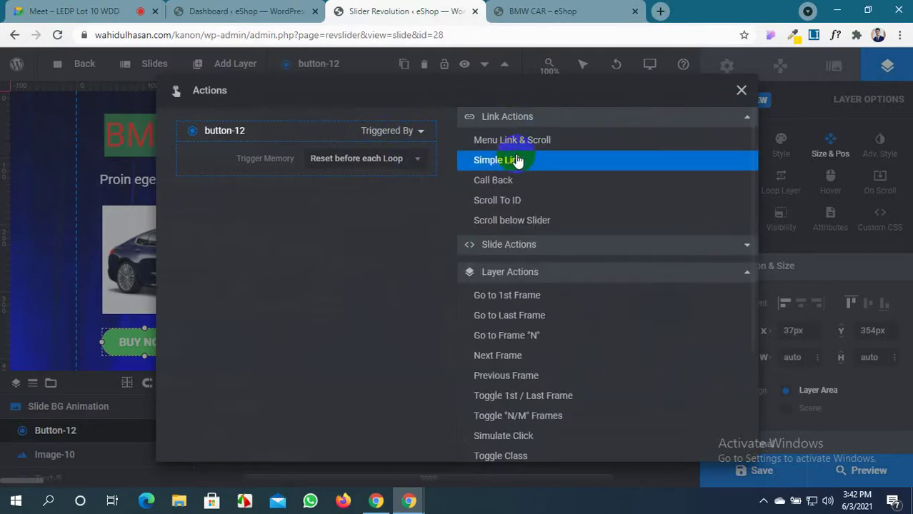
pyautogui.click(703, 119)
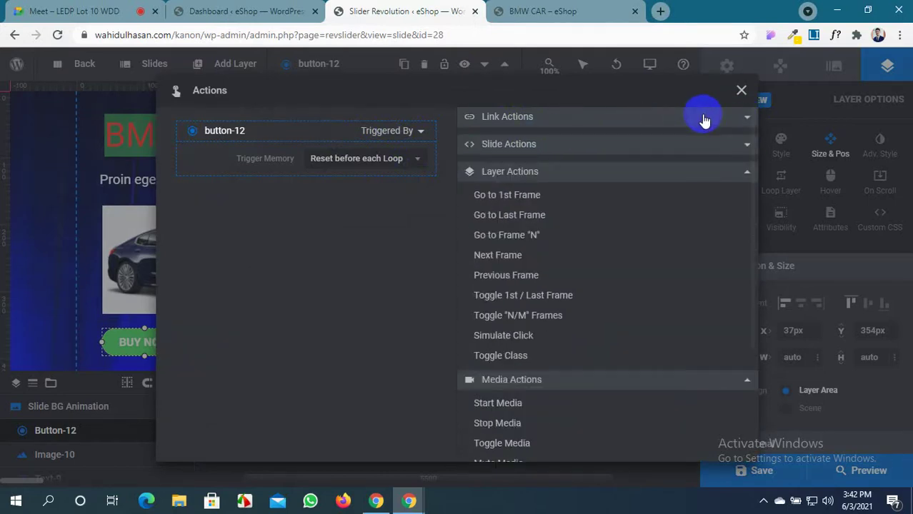
pyautogui.click(703, 119)
pyautogui.click(524, 165)
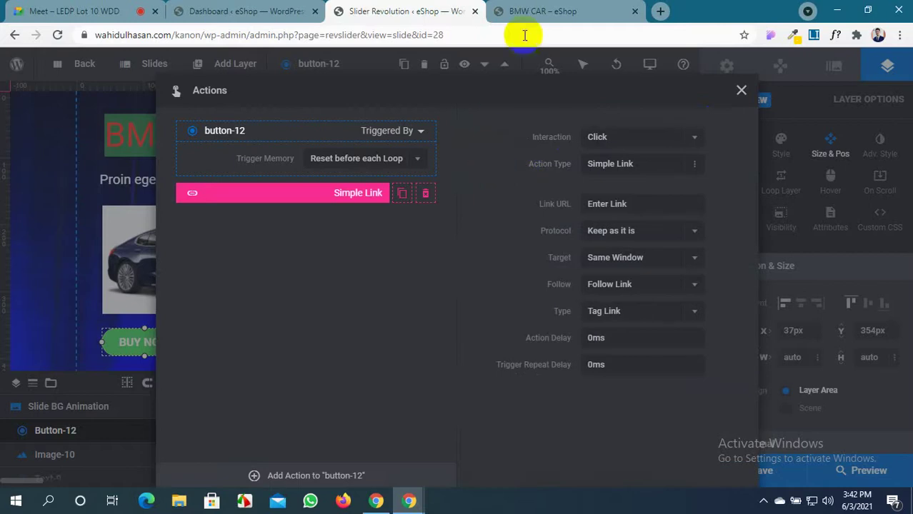
# Select the BMW CAR product page URL in eShop, then return to Slider Revolution.
pyautogui.click(532, 10)
pyautogui.moveTo(281, 34); pyautogui.dragTo(80, 41)
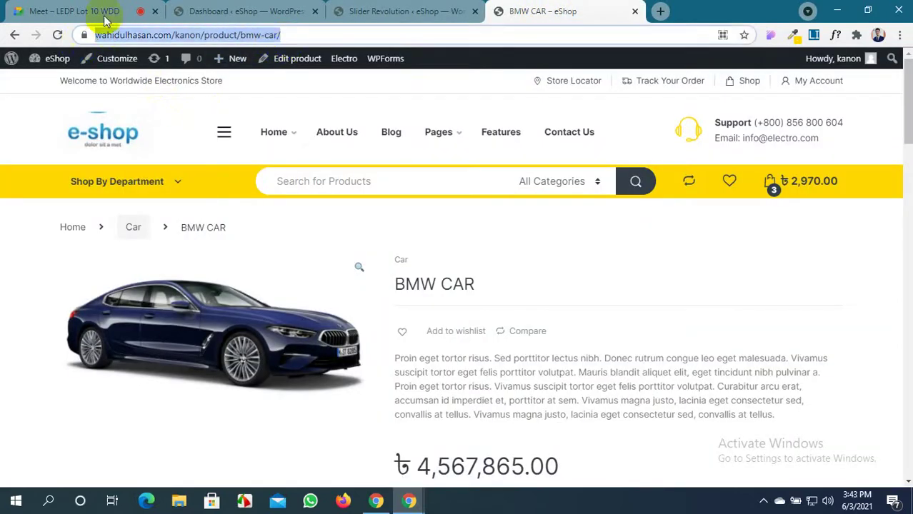
pyautogui.click(358, 11)
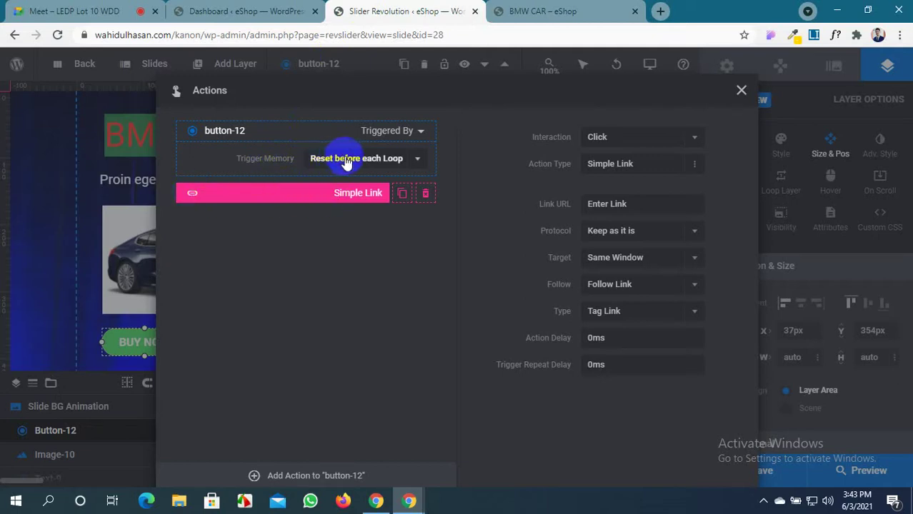
# Set trigger memory to Keep Last State and replace the Simple Link action with a fresh one.
pyautogui.click(369, 163)
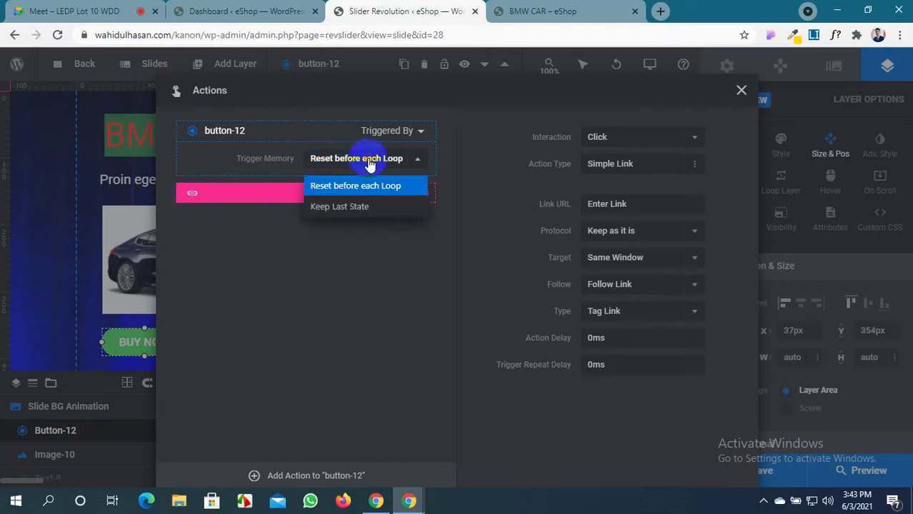
pyautogui.click(352, 207)
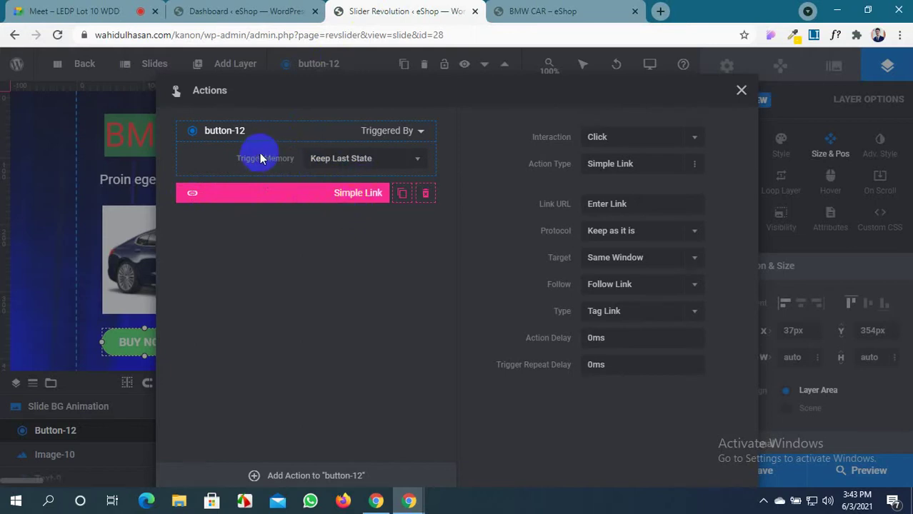
pyautogui.click(426, 195)
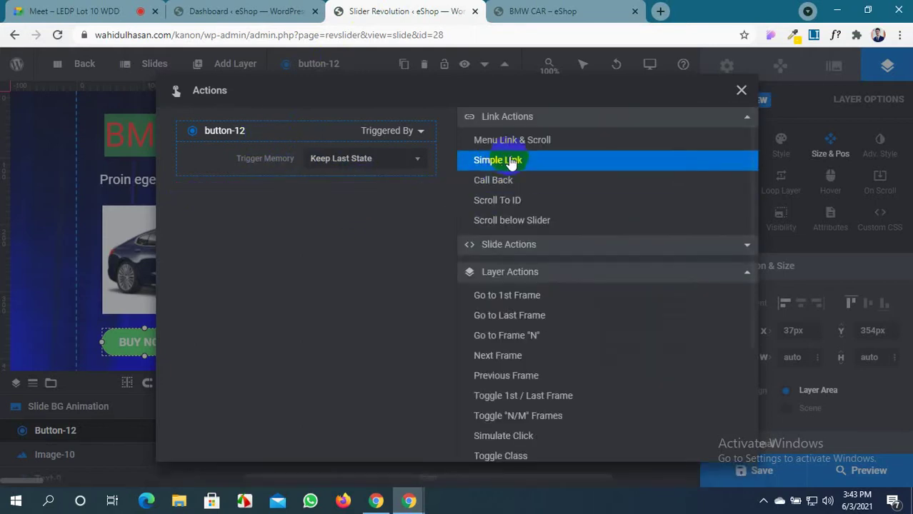
pyautogui.click(519, 165)
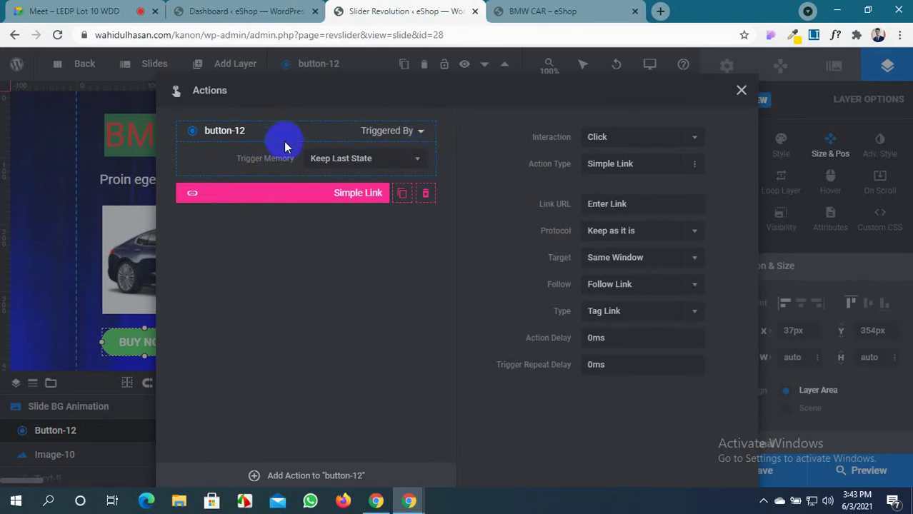
pyautogui.click(605, 166)
pyautogui.click(604, 167)
# Paste the BMW CAR product URL as the link, target New Window, close, and save.
pyautogui.click(606, 206)
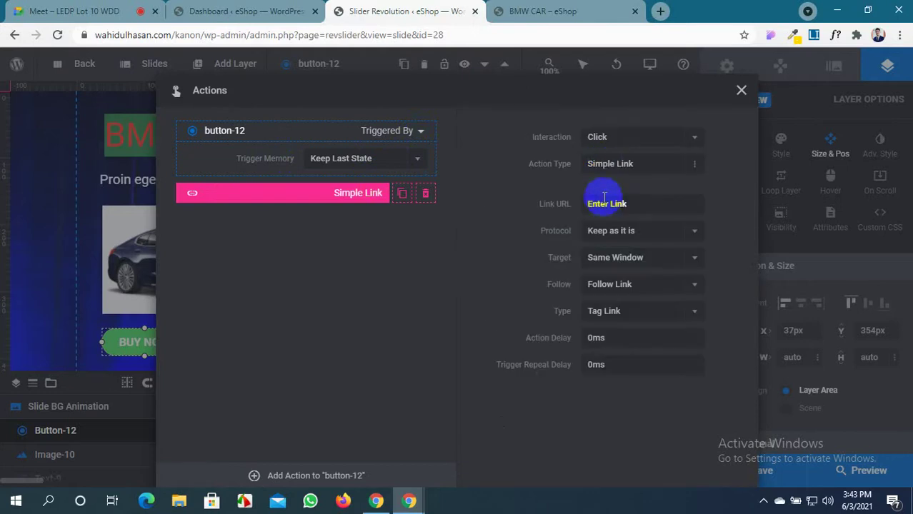
pyautogui.hotkey('ctrl', 'v')
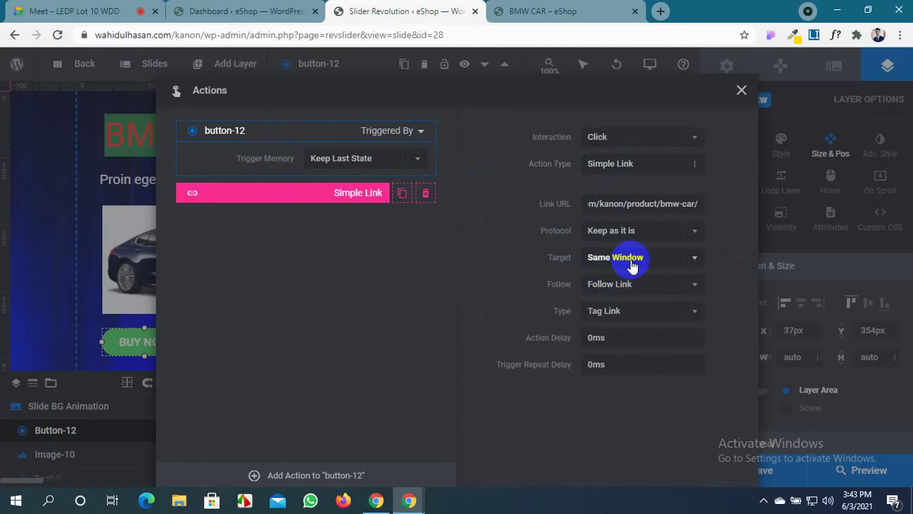
pyautogui.click(675, 257)
pyautogui.click(666, 305)
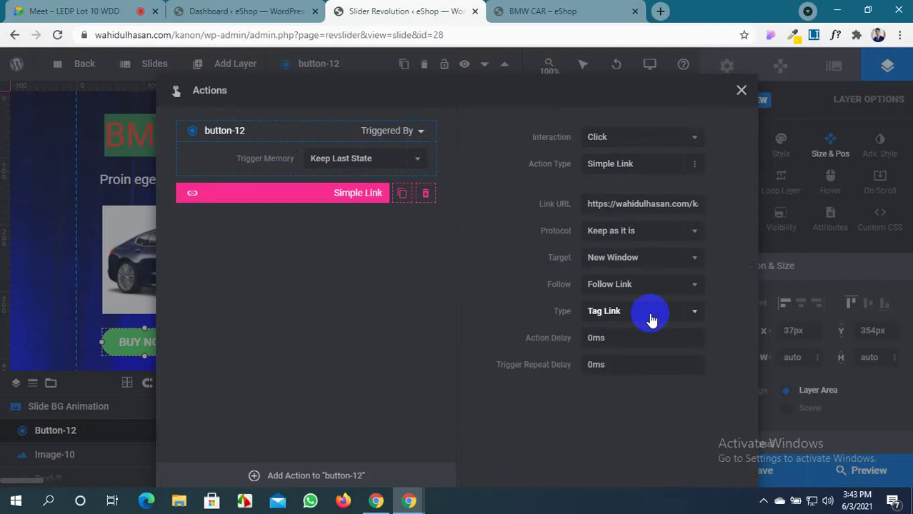
pyautogui.click(742, 91)
pyautogui.click(760, 470)
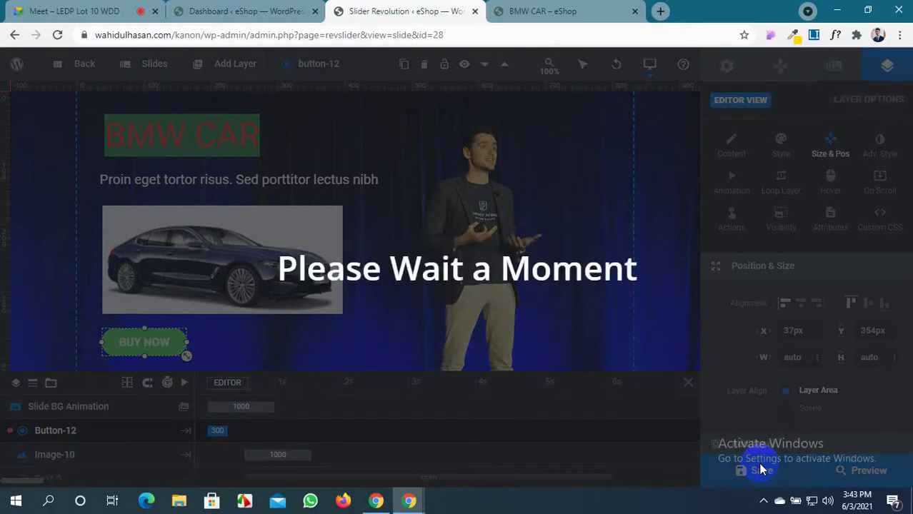
# Load the eShop homepage to check the BMW CAR slider, then go back to the editor.
pyautogui.click(550, 10)
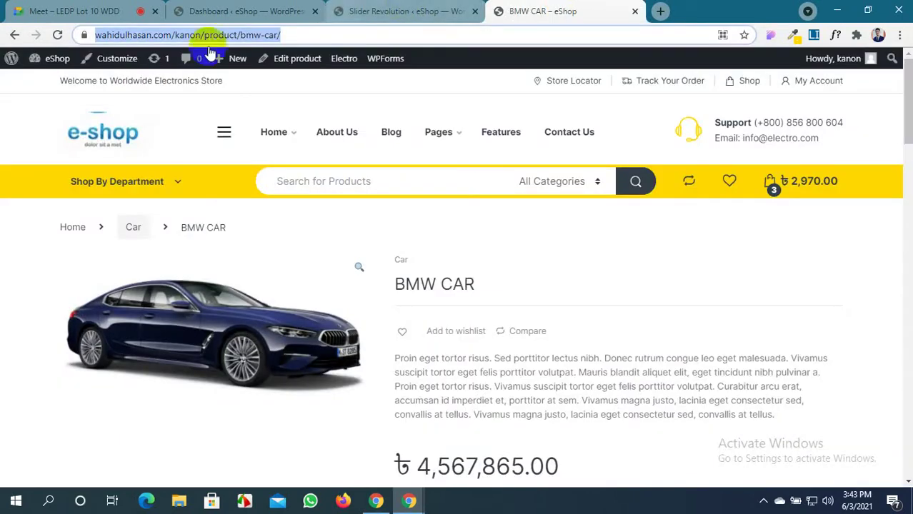
pyautogui.click(130, 141)
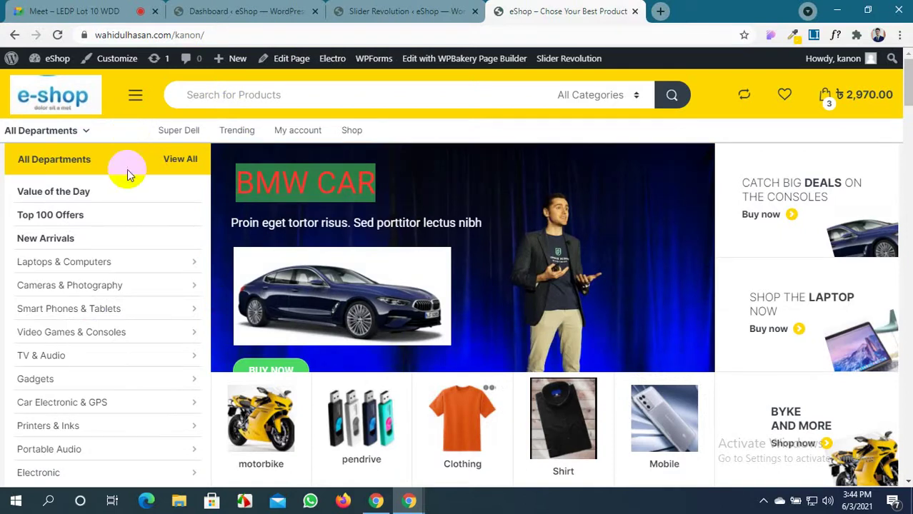
pyautogui.click(441, 9)
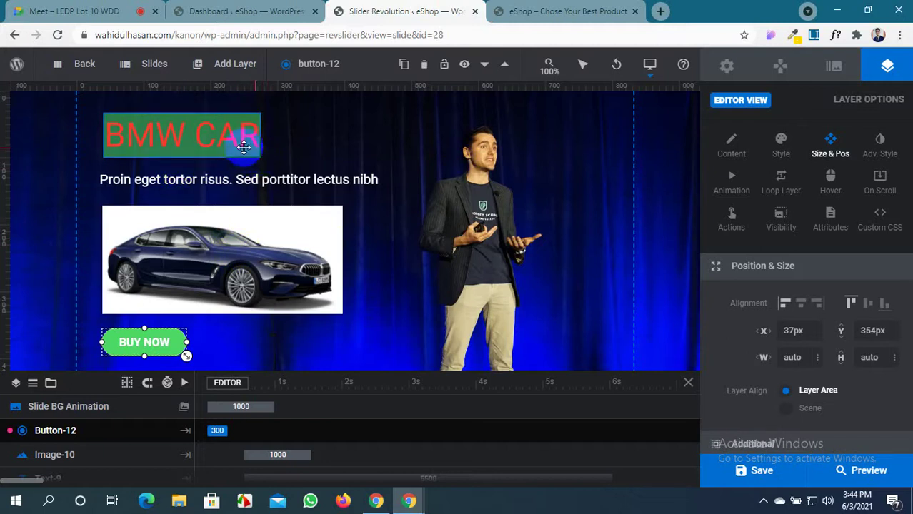
# Shift the BMW CAR heading, description, car image and BUY NOW button upward, then save.
pyautogui.click(247, 143)
pyautogui.click(748, 150)
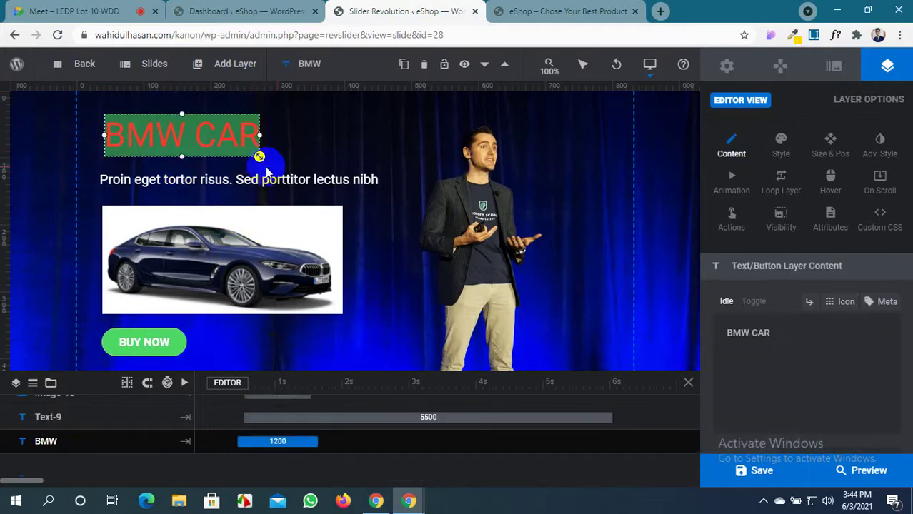
pyautogui.moveTo(223, 140); pyautogui.dragTo(225, 127)
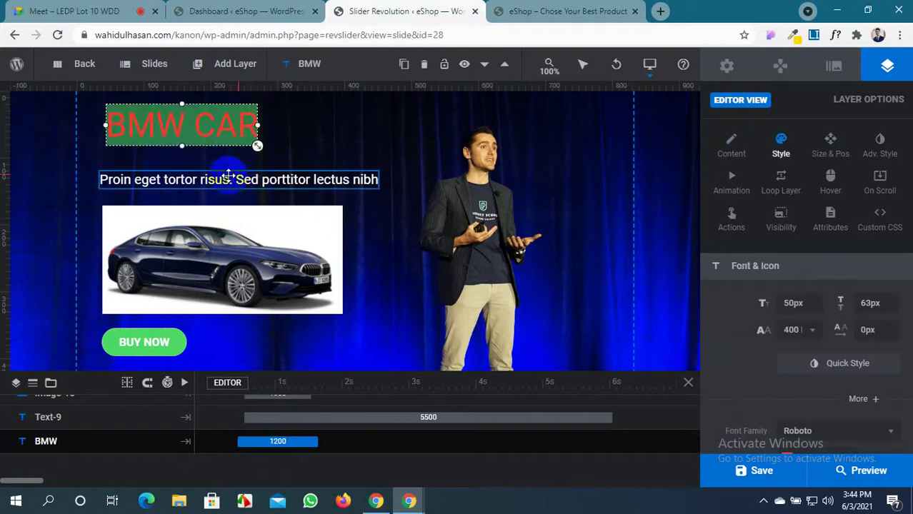
pyautogui.moveTo(227, 181); pyautogui.dragTo(232, 164)
pyautogui.moveTo(240, 244); pyautogui.dragTo(244, 226)
pyautogui.moveTo(177, 343); pyautogui.dragTo(183, 315)
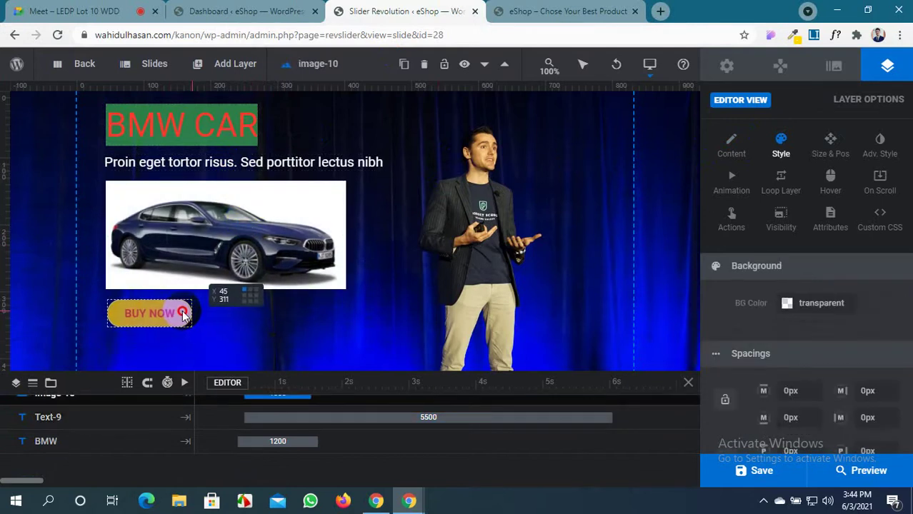
pyautogui.click(760, 471)
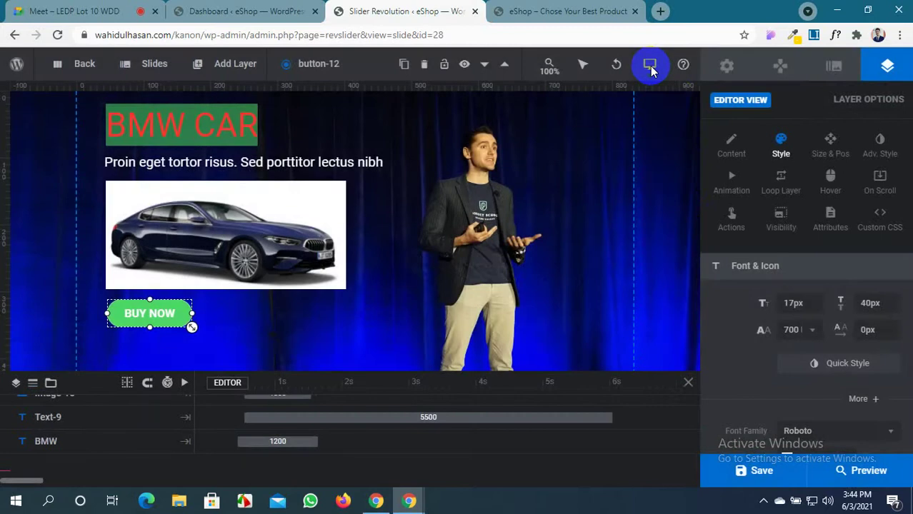
# In notebook layout, move the BMW CAR heading, paragraph, car image and BUY NOW button up.
pyautogui.click(651, 68)
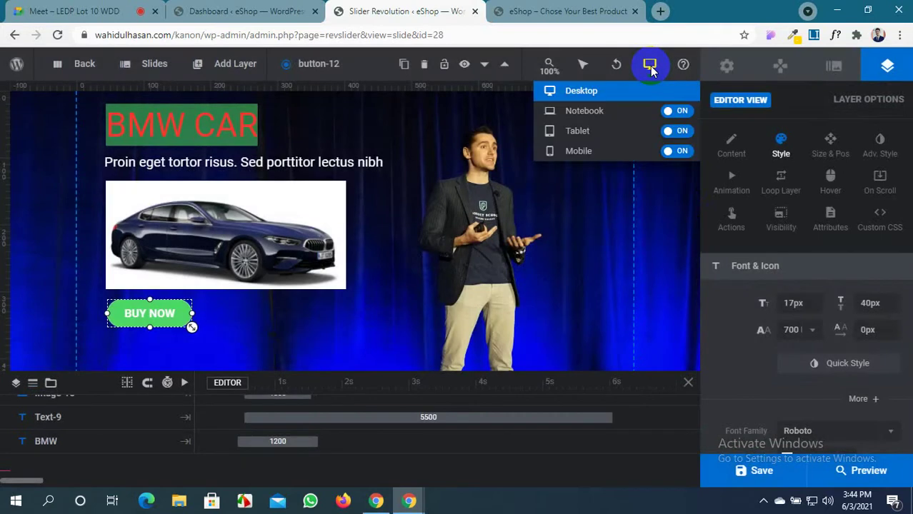
pyautogui.click(626, 119)
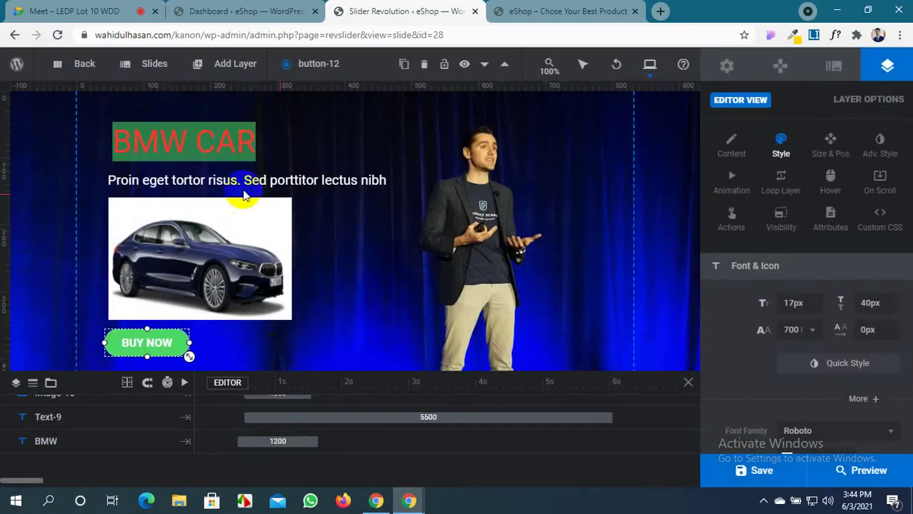
pyautogui.moveTo(198, 148); pyautogui.dragTo(198, 134)
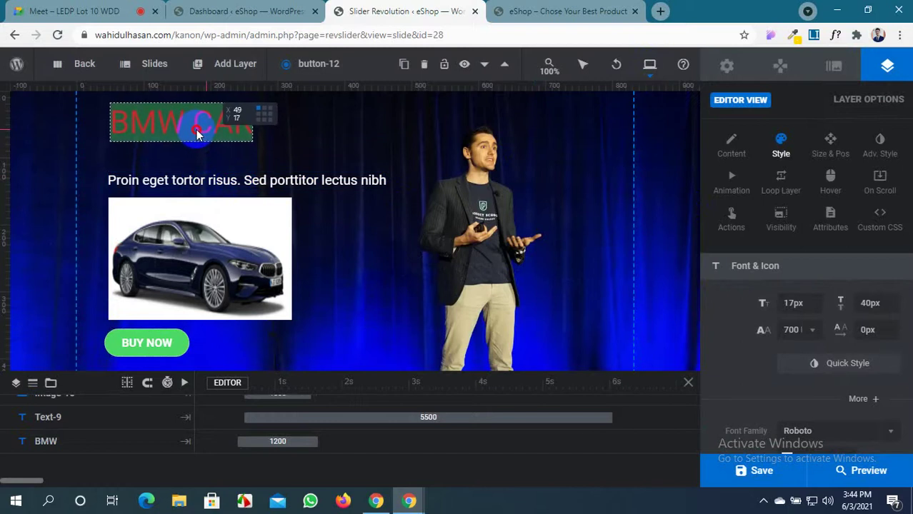
pyautogui.moveTo(180, 177); pyautogui.dragTo(185, 168)
pyautogui.click(185, 168)
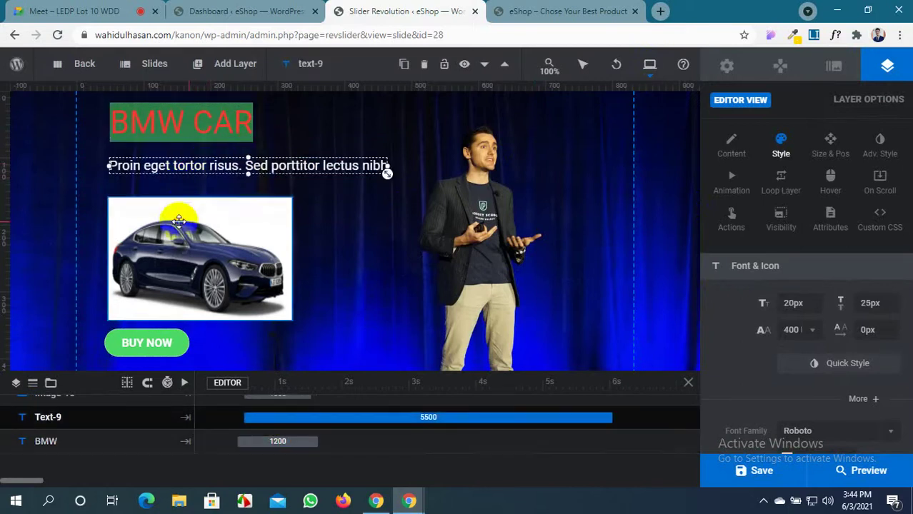
pyautogui.moveTo(179, 222); pyautogui.dragTo(180, 209)
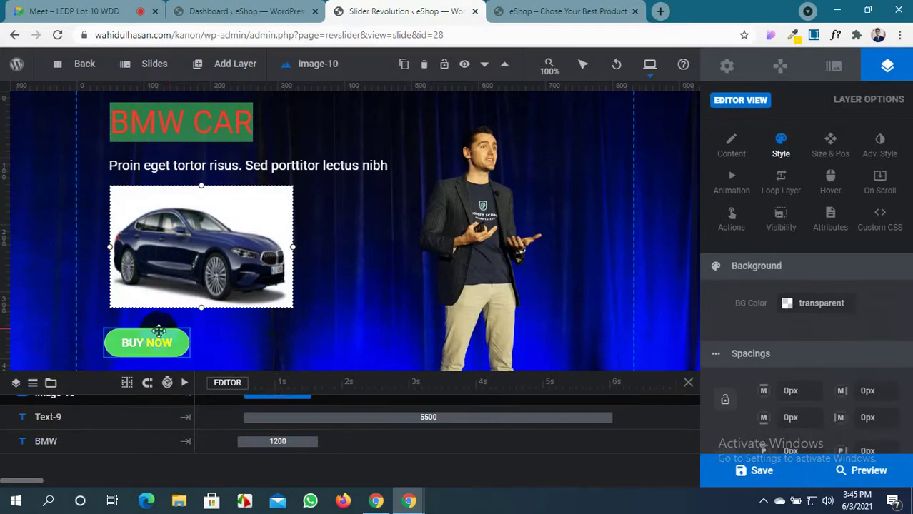
pyautogui.moveTo(159, 342); pyautogui.dragTo(166, 323)
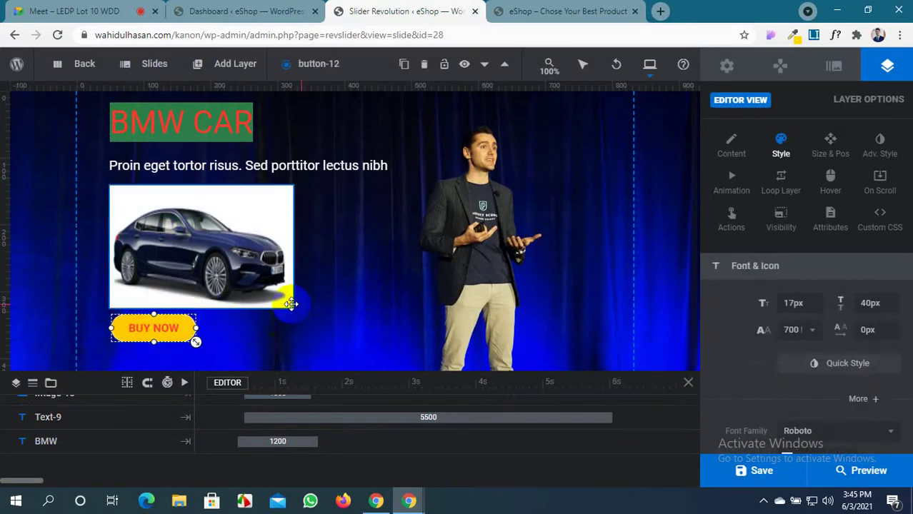
# Widen the car image to 350 px, nudge BUY NOW up, and save the slide.
pyautogui.click(289, 254)
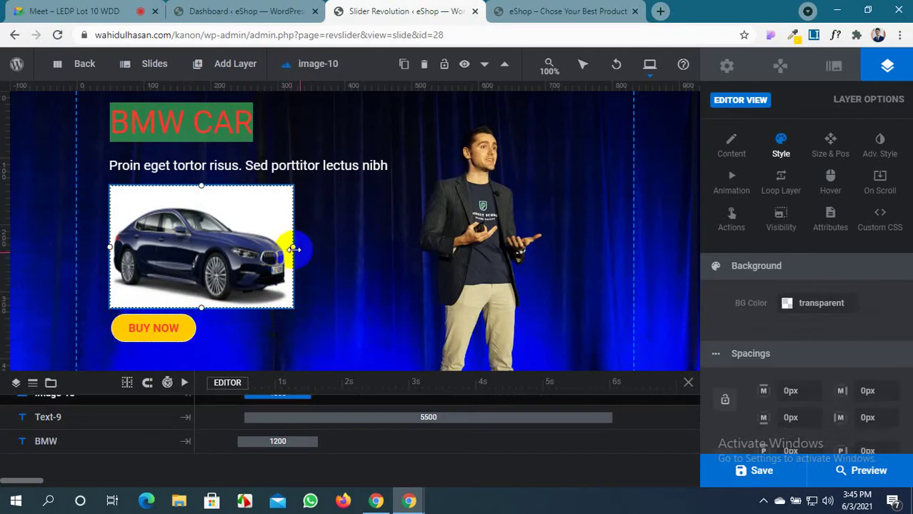
pyautogui.moveTo(296, 247); pyautogui.dragTo(347, 239)
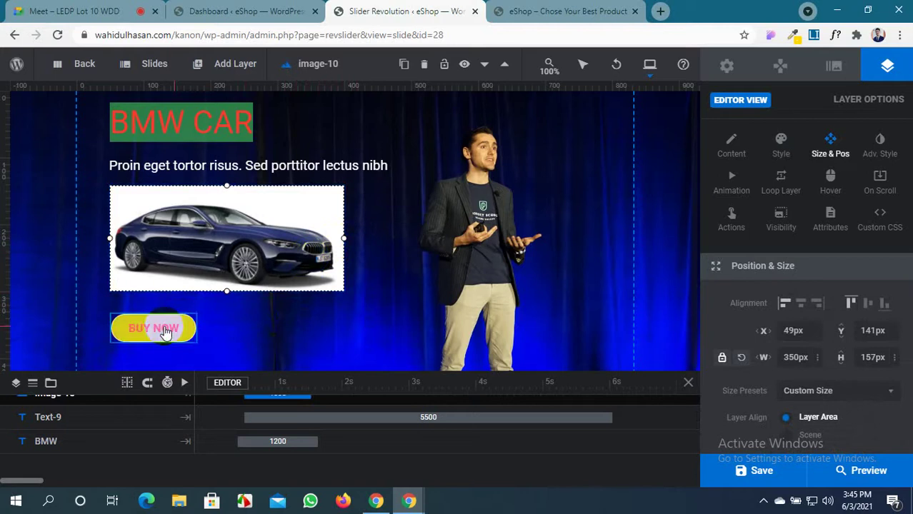
pyautogui.moveTo(166, 331); pyautogui.dragTo(167, 319)
pyautogui.click(758, 471)
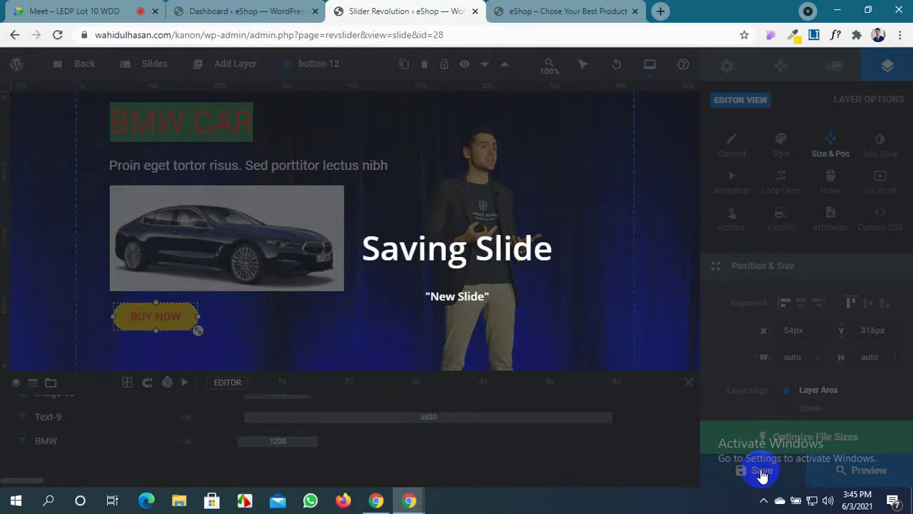
pyautogui.click(523, 8)
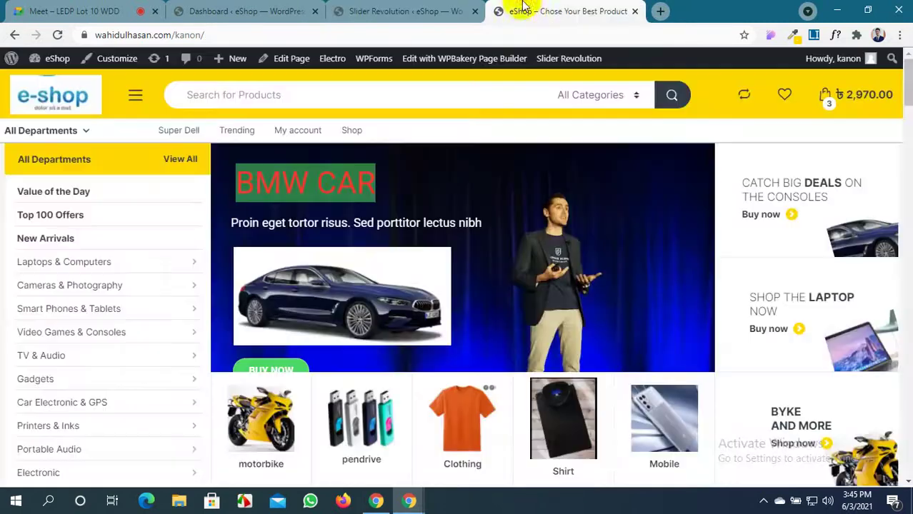
pyautogui.click(58, 35)
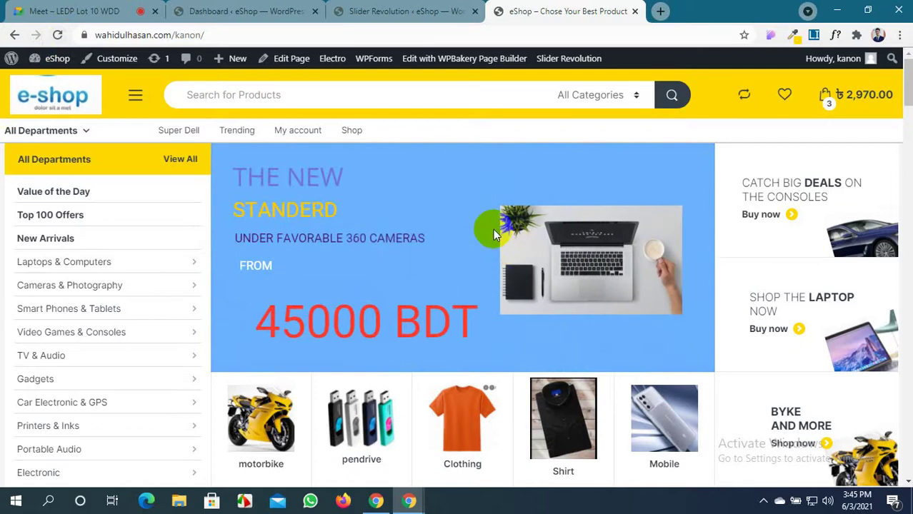
# Add a blank slide and set its background type to YouTube Video.
pyautogui.click(377, 11)
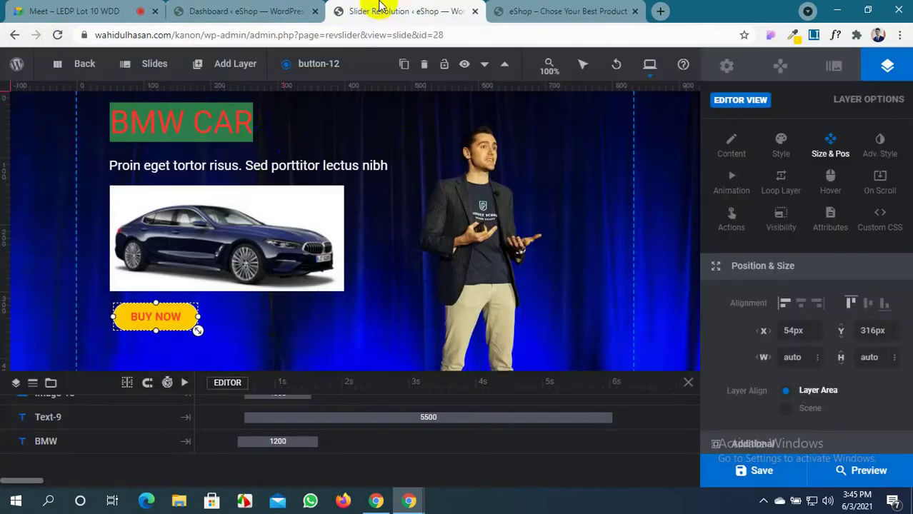
pyautogui.click(154, 64)
pyautogui.moveTo(163, 96)
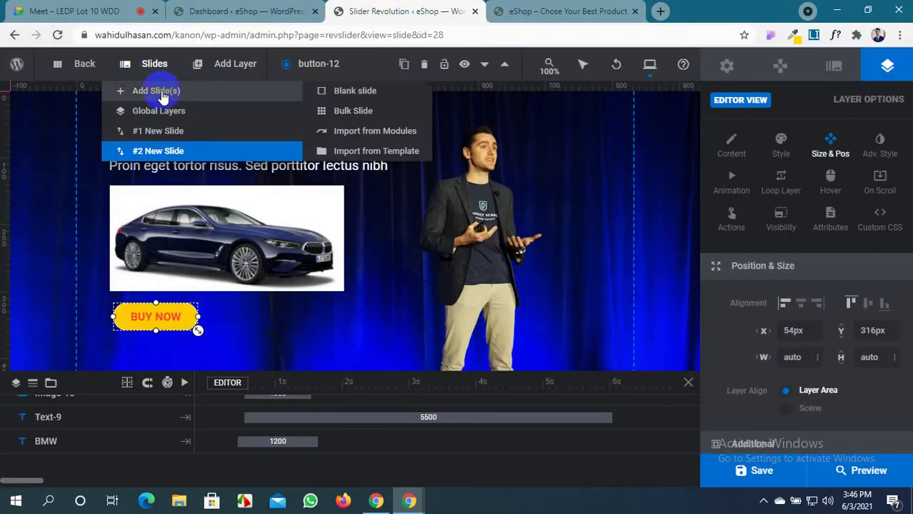
pyautogui.click(162, 95)
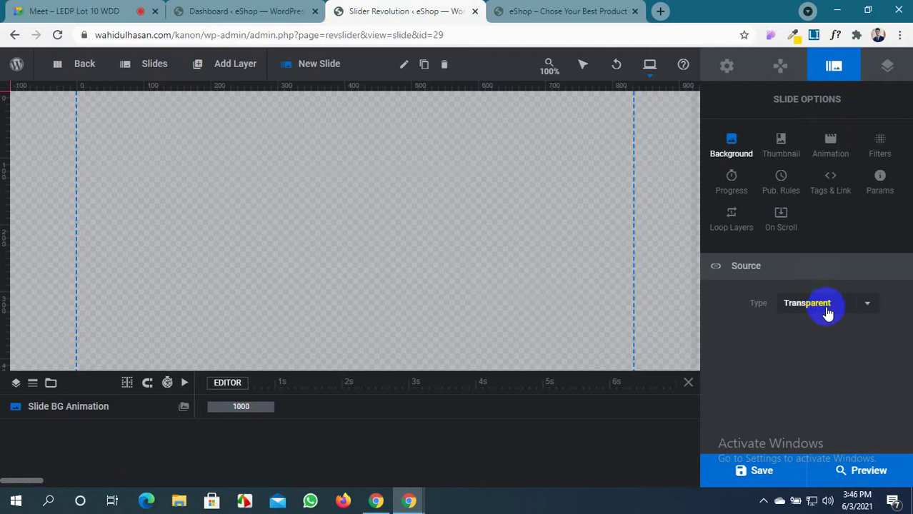
pyautogui.click(864, 307)
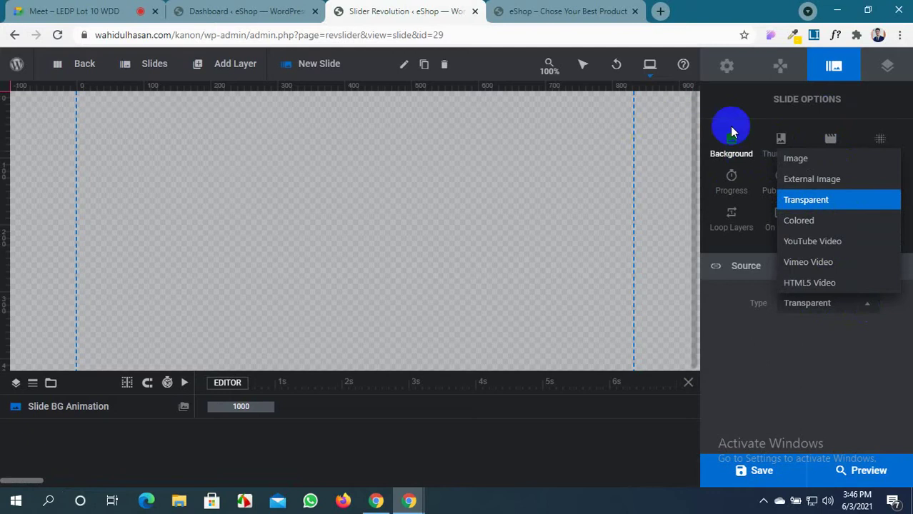
pyautogui.click(813, 242)
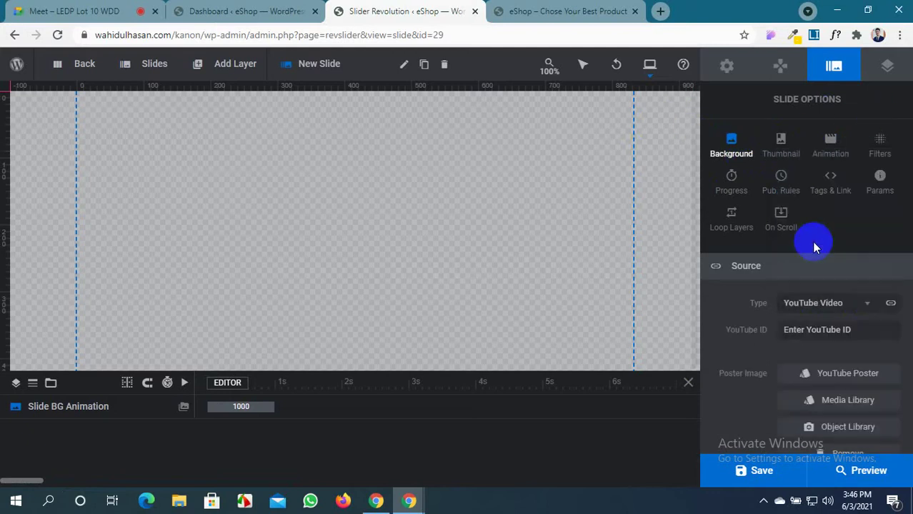
# Review the background options and glance at the Dashboard and eShop storefront without changes.
pyautogui.scroll(-1, 835, 332)
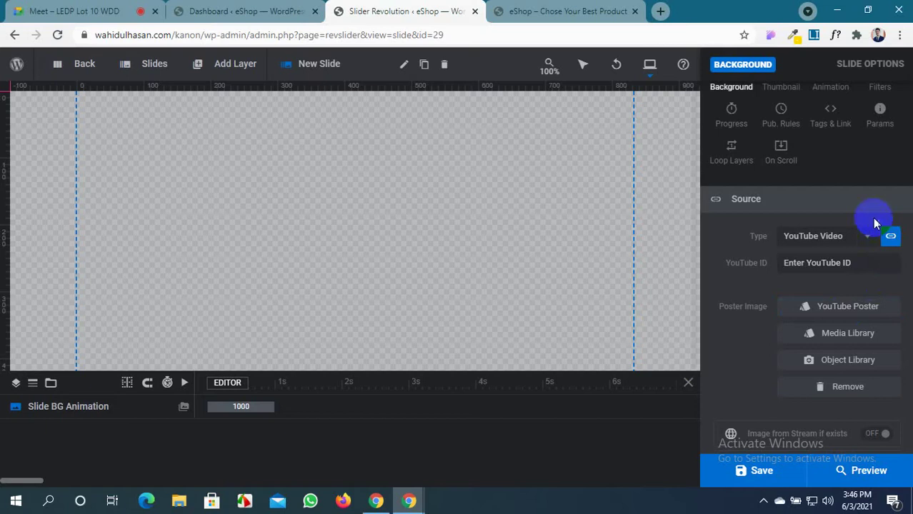
pyautogui.moveTo(632, 79)
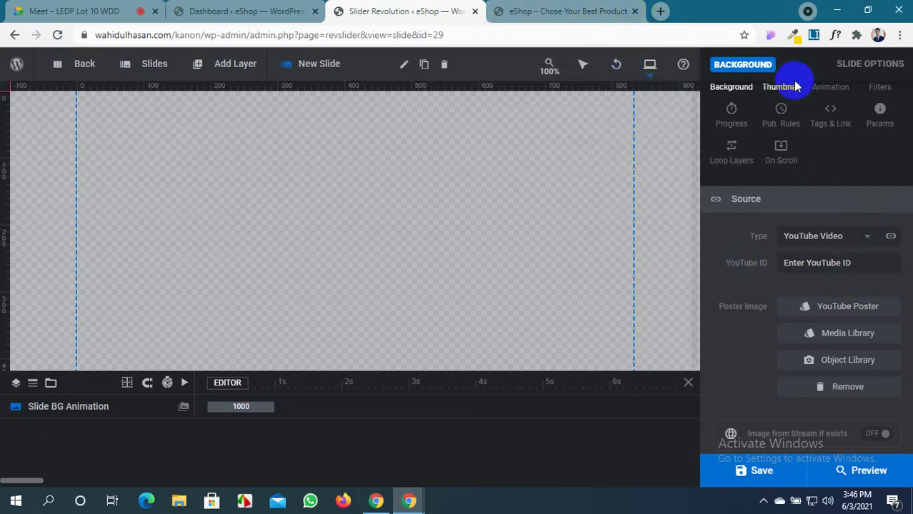
pyautogui.scroll(1, 827, 143)
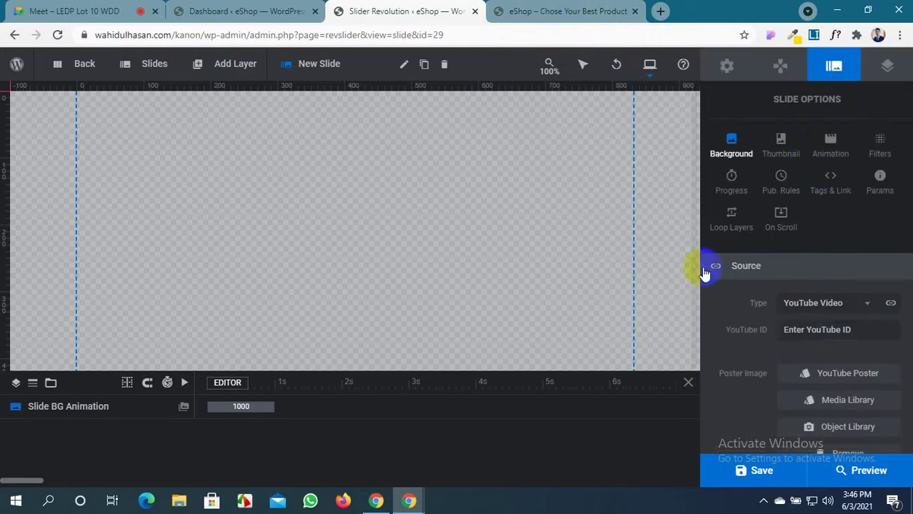
pyautogui.click(867, 307)
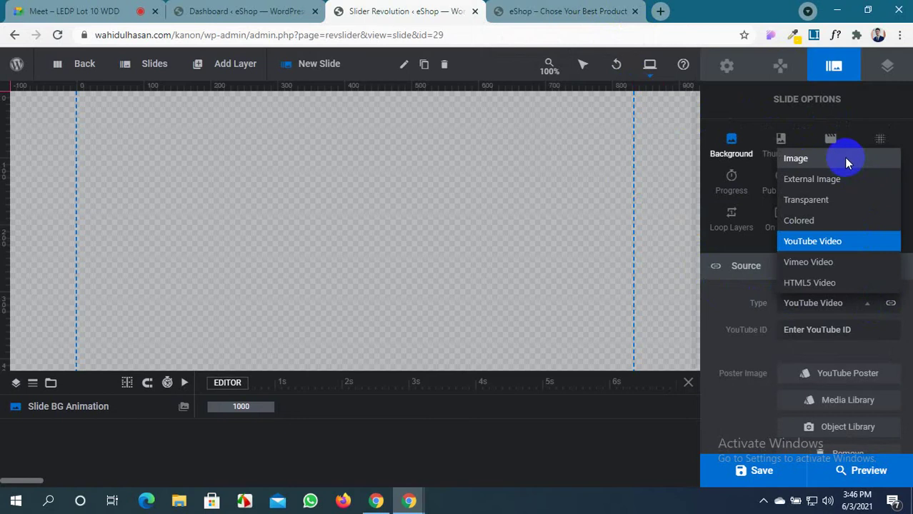
pyautogui.click(716, 107)
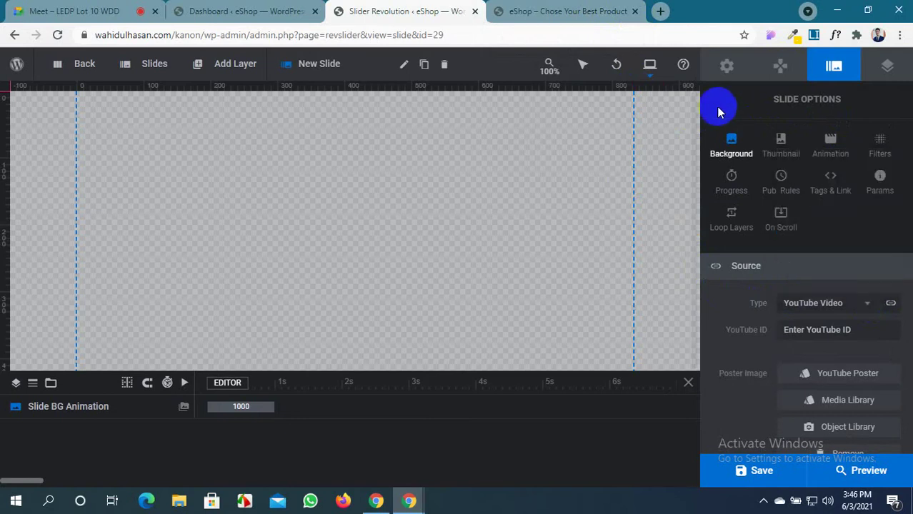
pyautogui.click(221, 10)
pyautogui.click(377, 10)
pyautogui.click(500, 10)
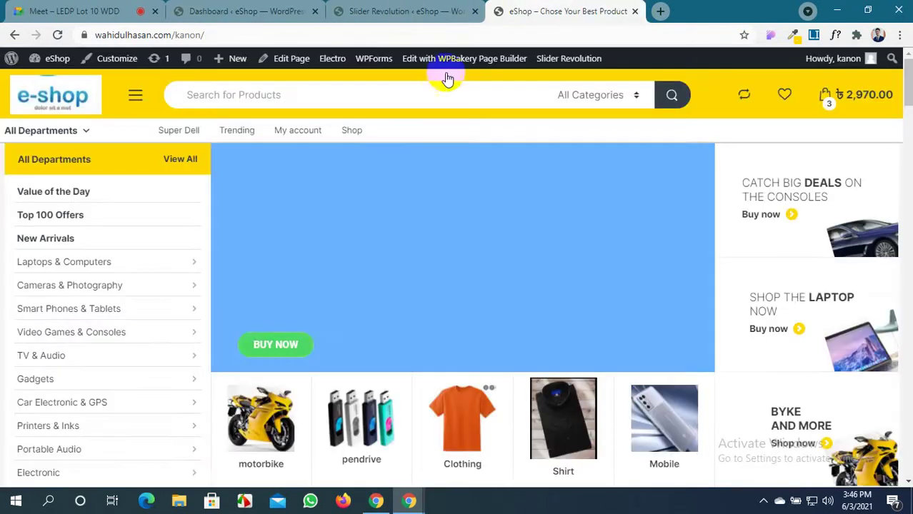
pyautogui.click(404, 11)
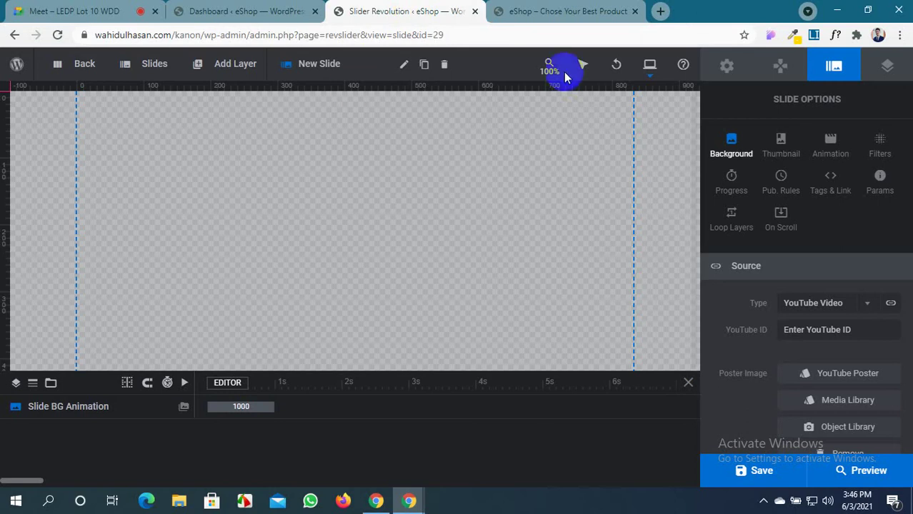
# Undo the new slide twice, save the BMW CAR slide, and go to the WordPress Dashboard.
pyautogui.click(605, 92)
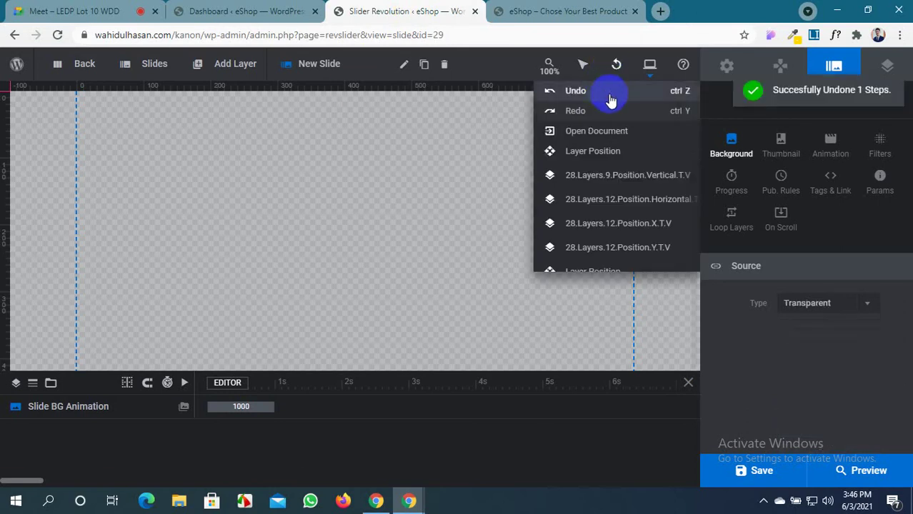
pyautogui.click(618, 96)
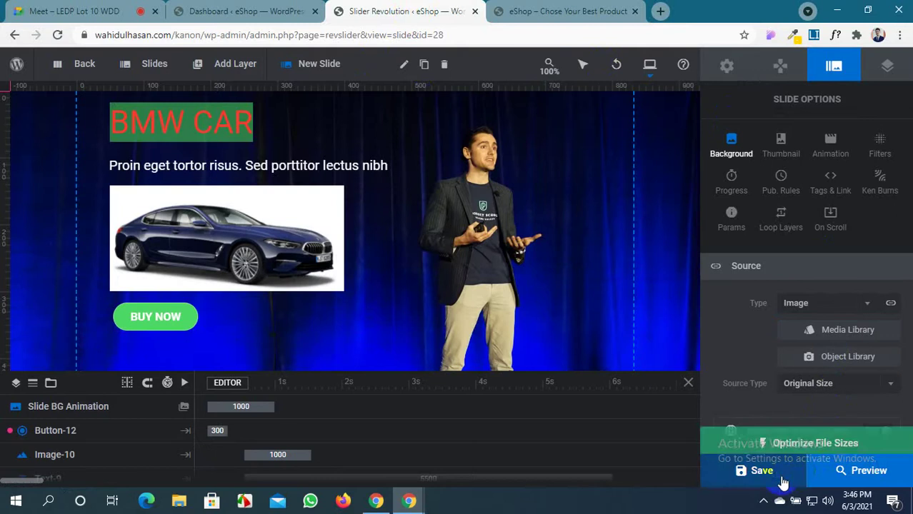
pyautogui.click(719, 467)
pyautogui.click(226, 9)
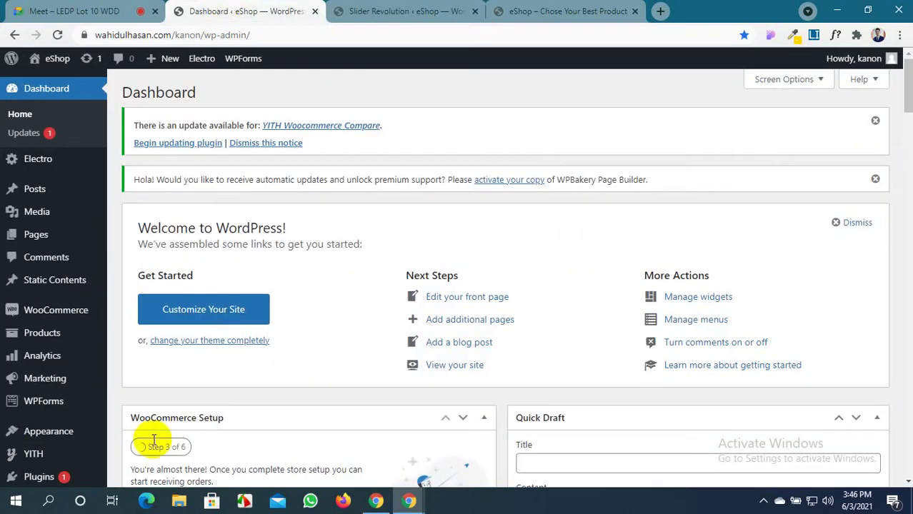
pyautogui.click(245, 503)
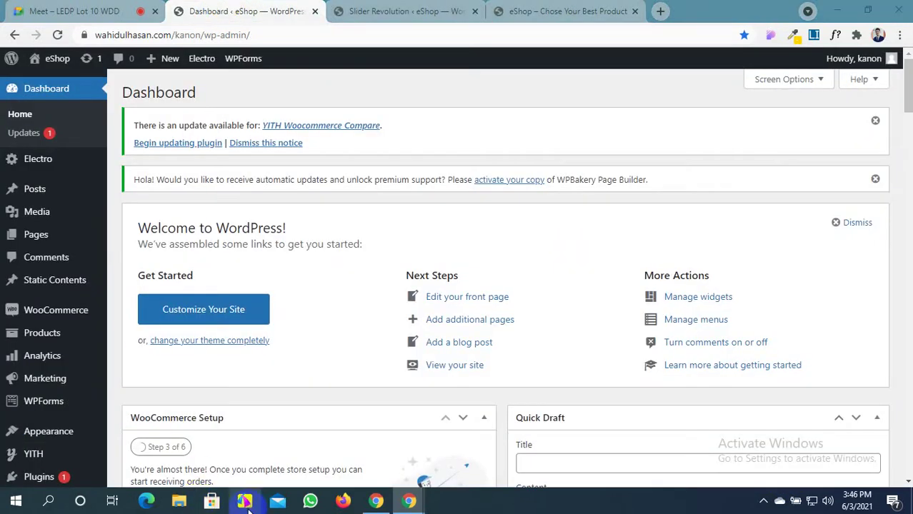